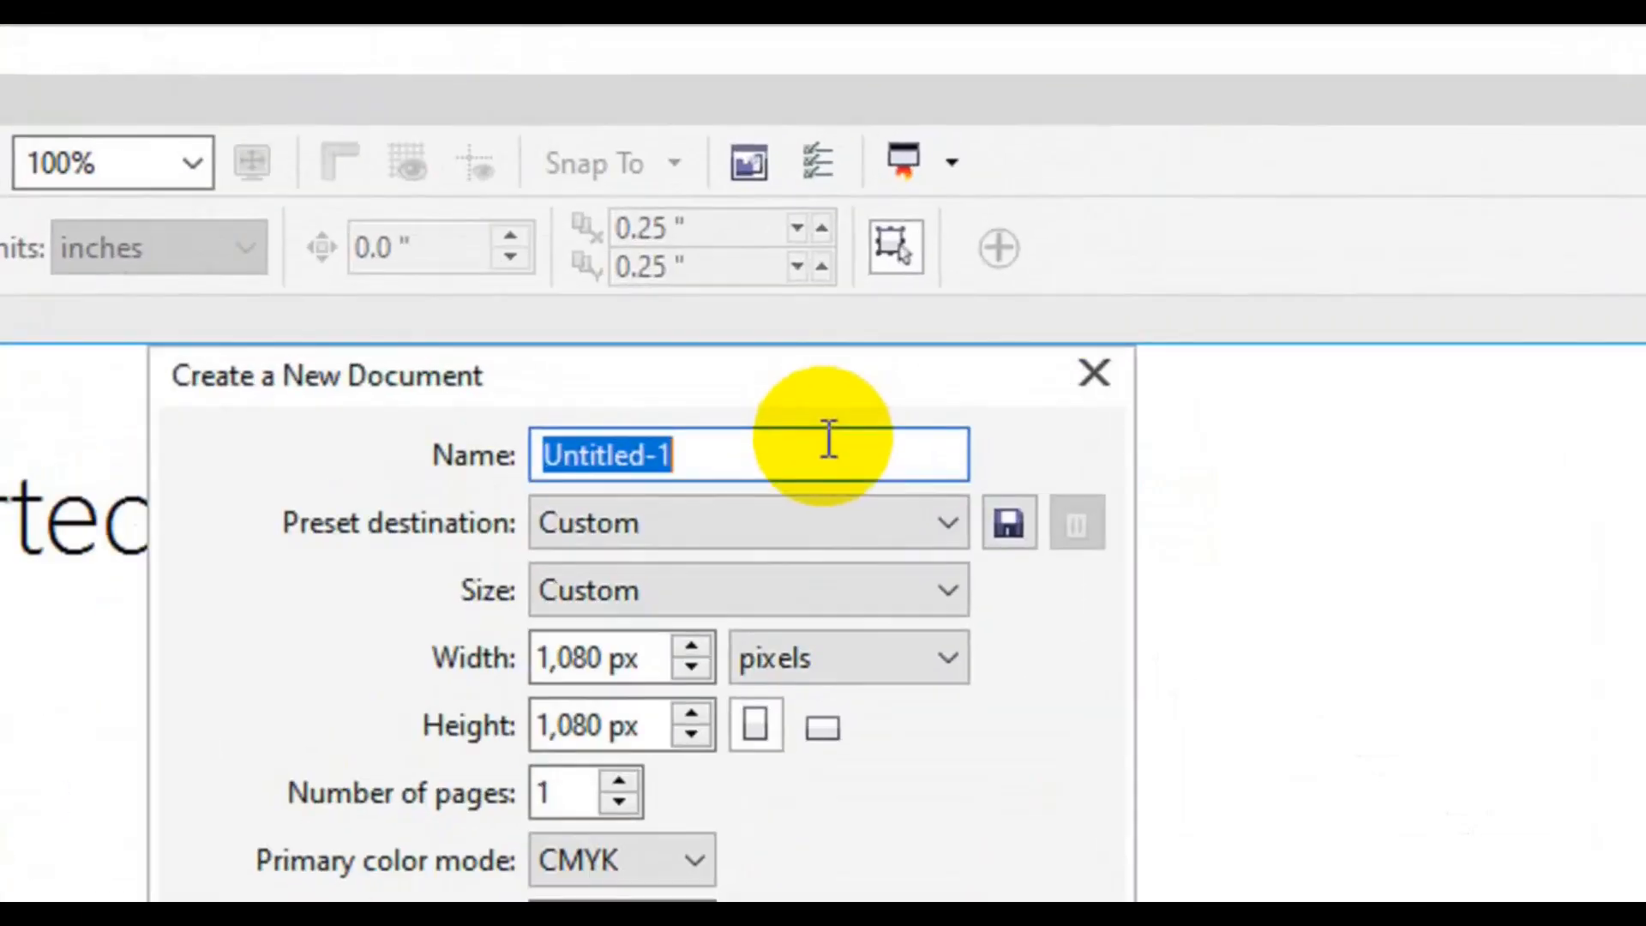
- Create a new A4 document in inches named 'Simple Creative Business Flyer'
type("Sim")
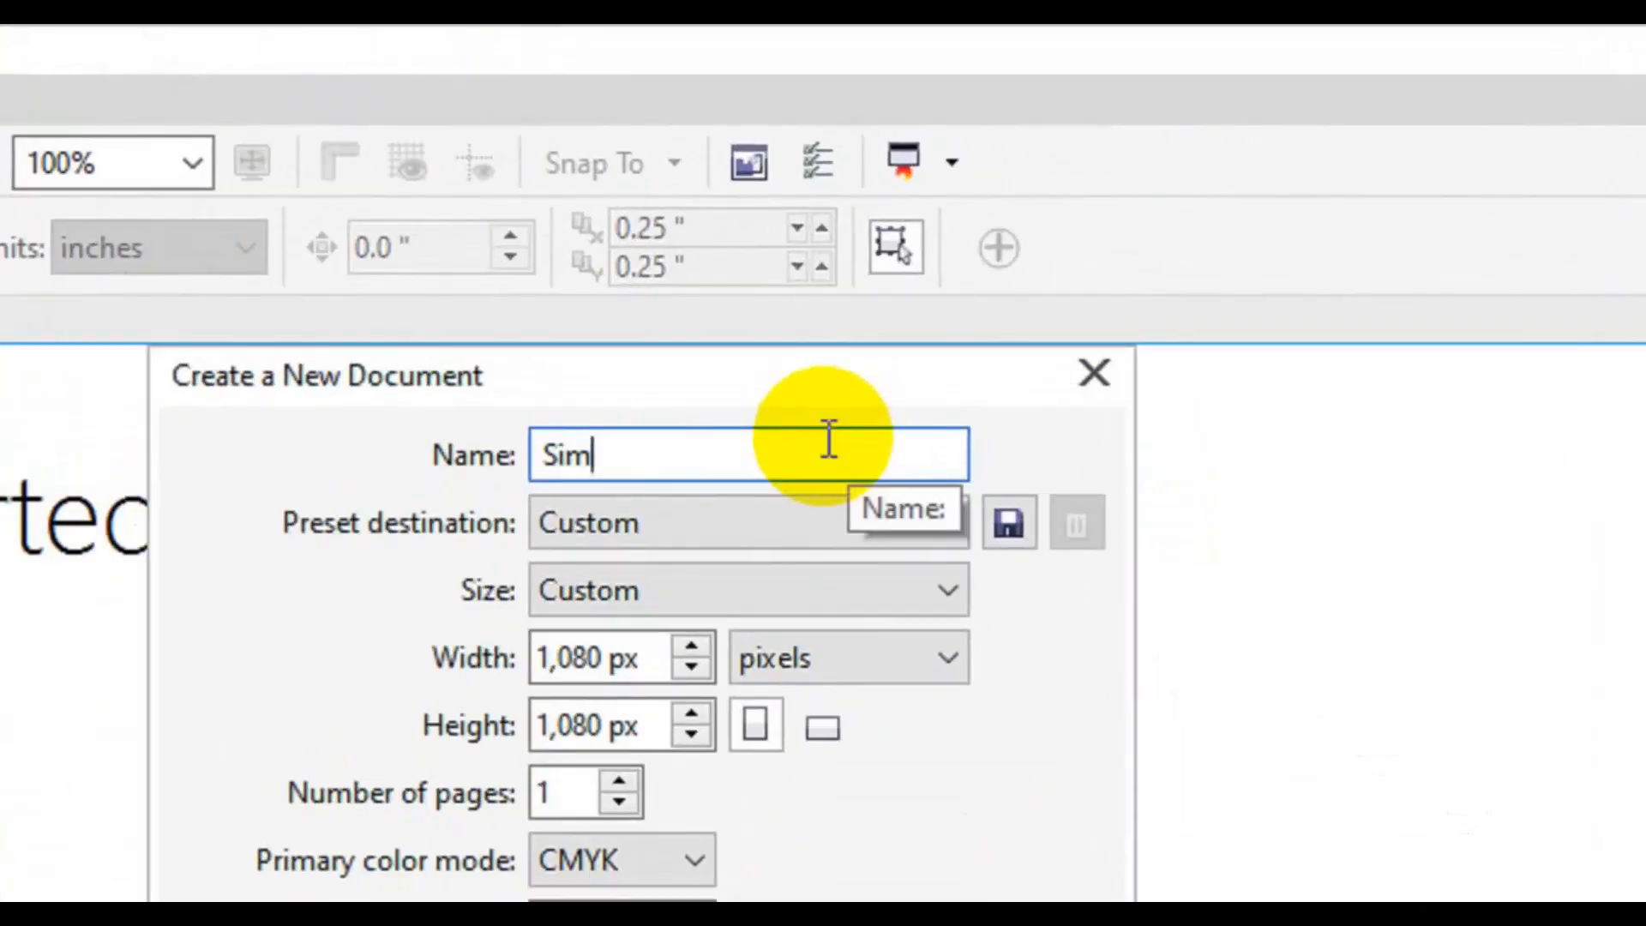
type("ple Creative")
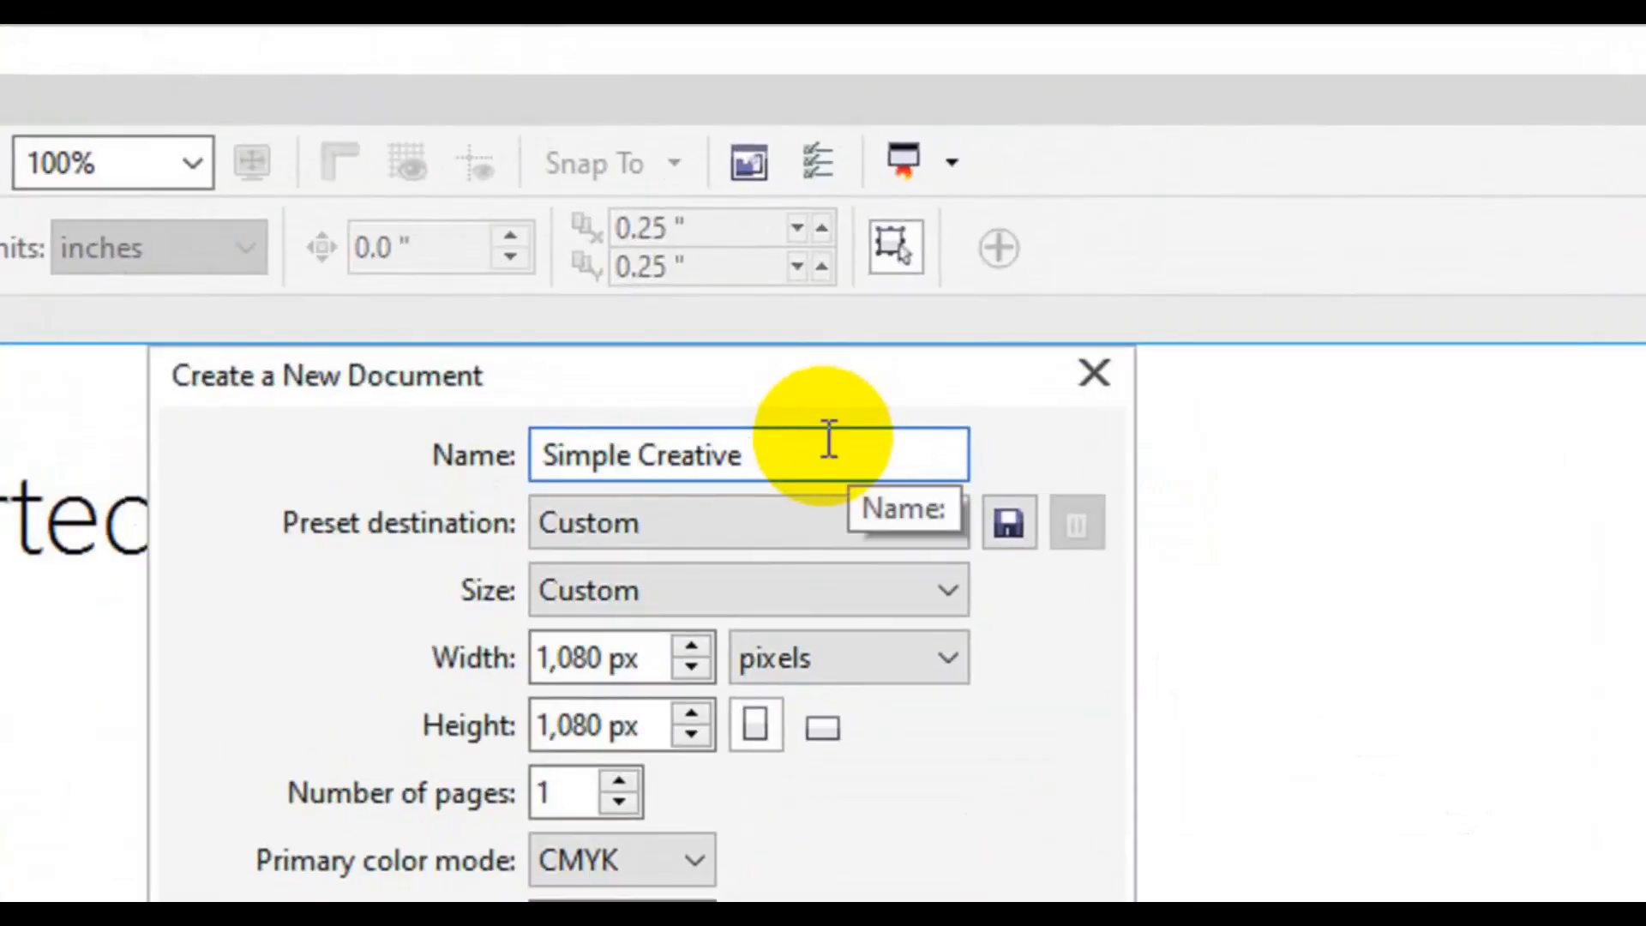
type(" COBusinness Flyer")
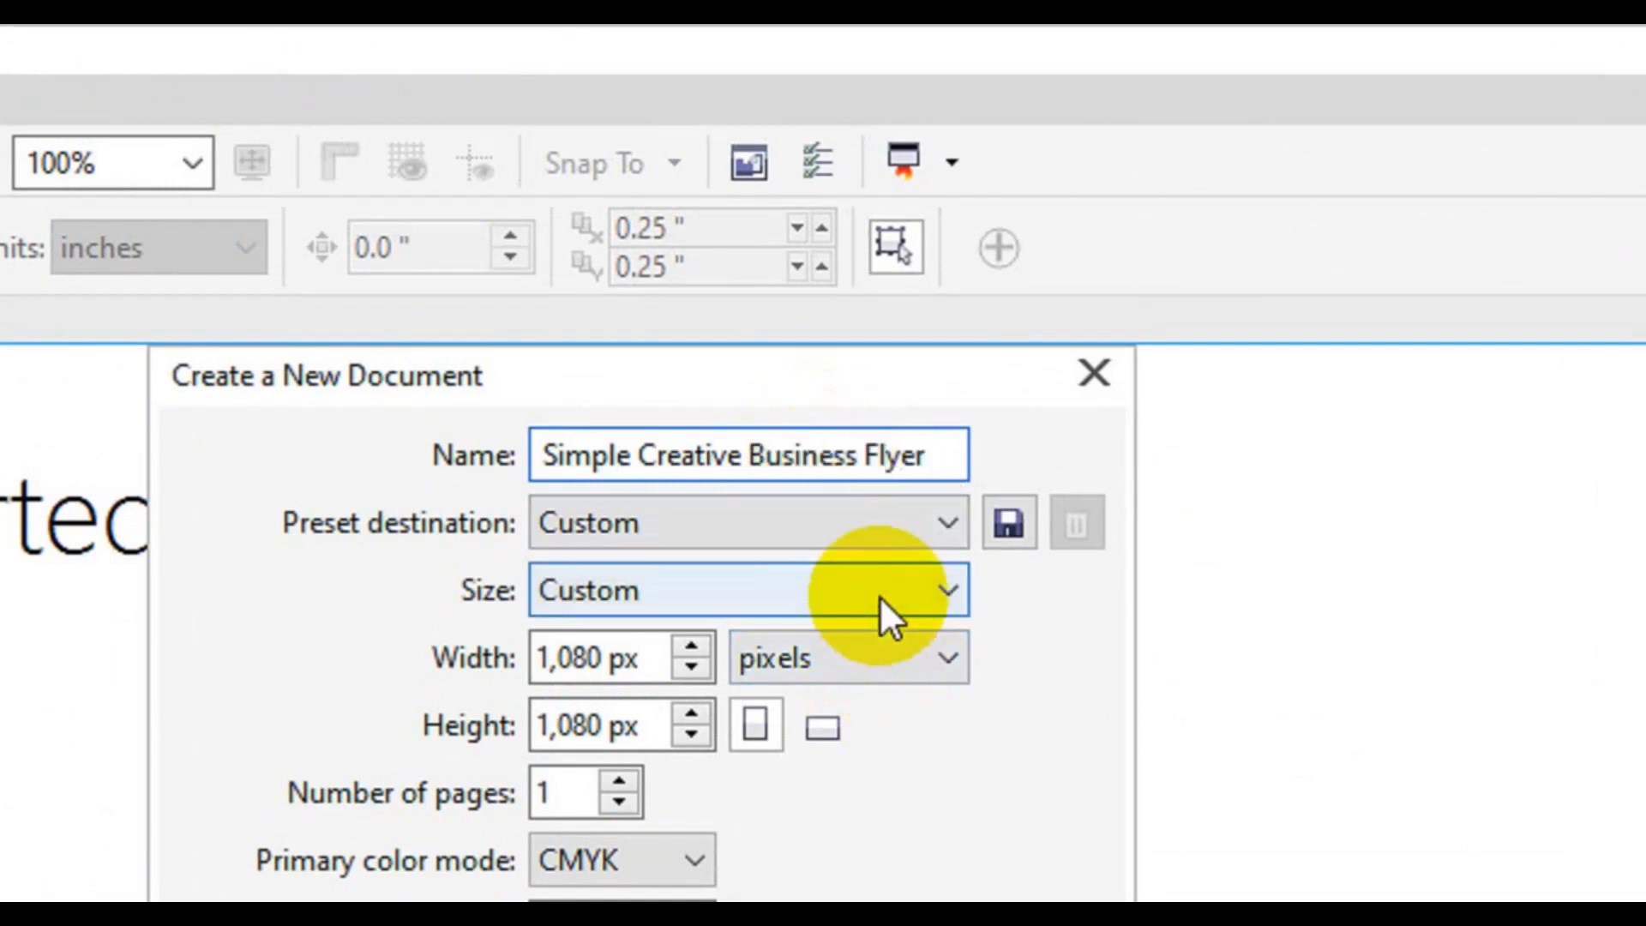
left_click(836, 605)
left_click(986, 653)
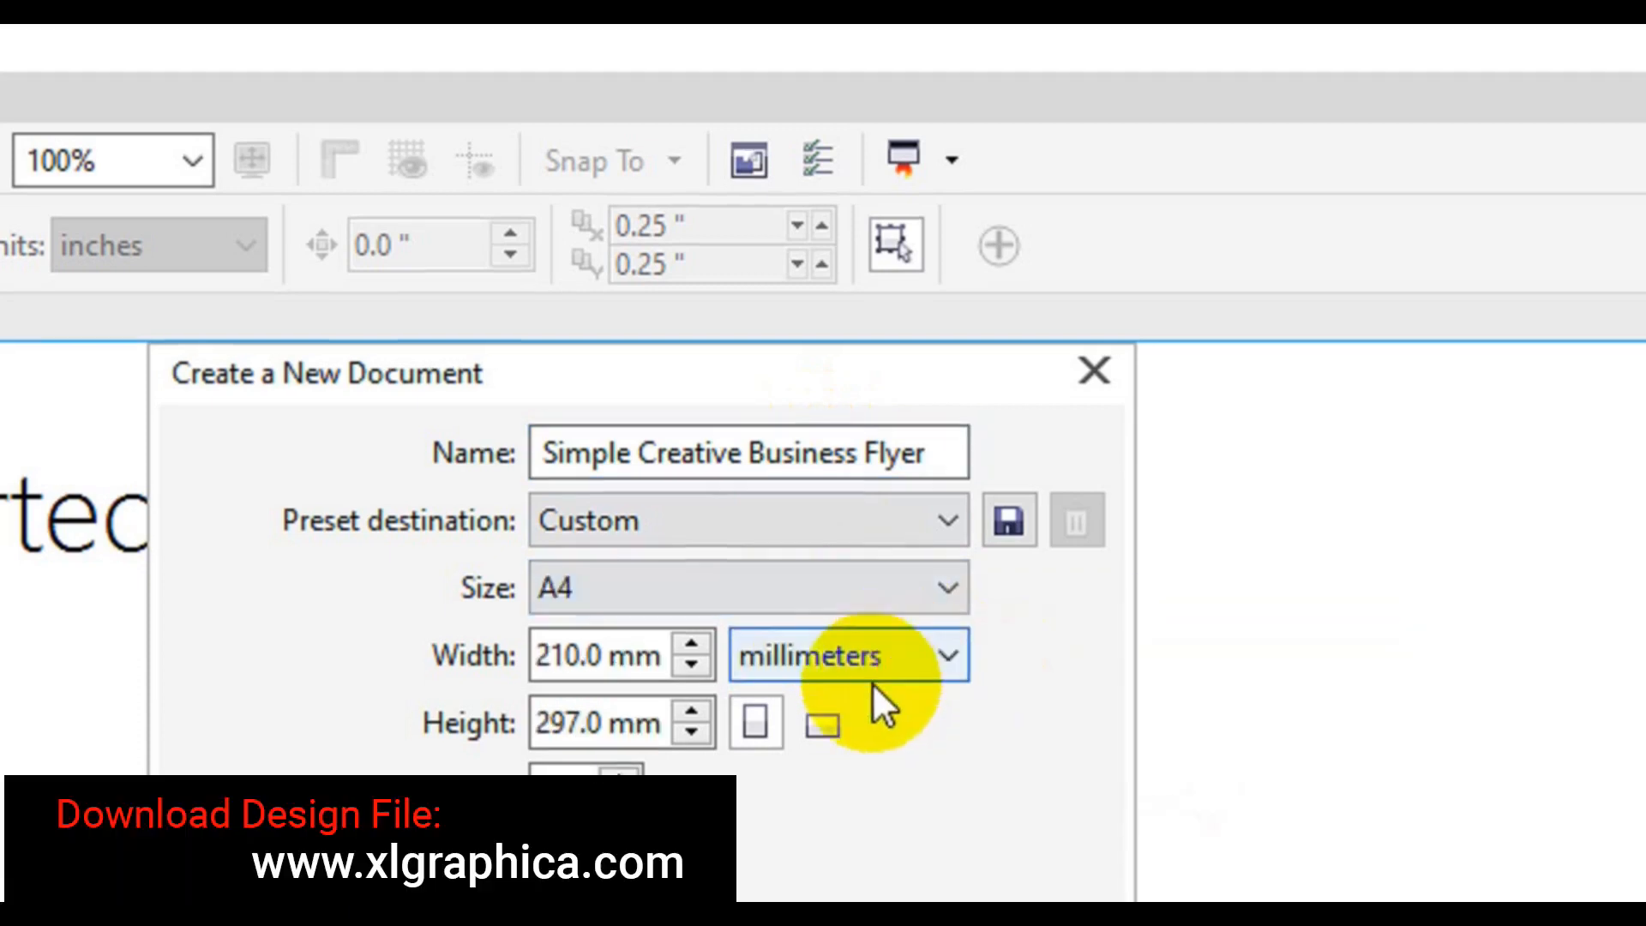
left_click(871, 673)
left_click(845, 683)
left_click(606, 705)
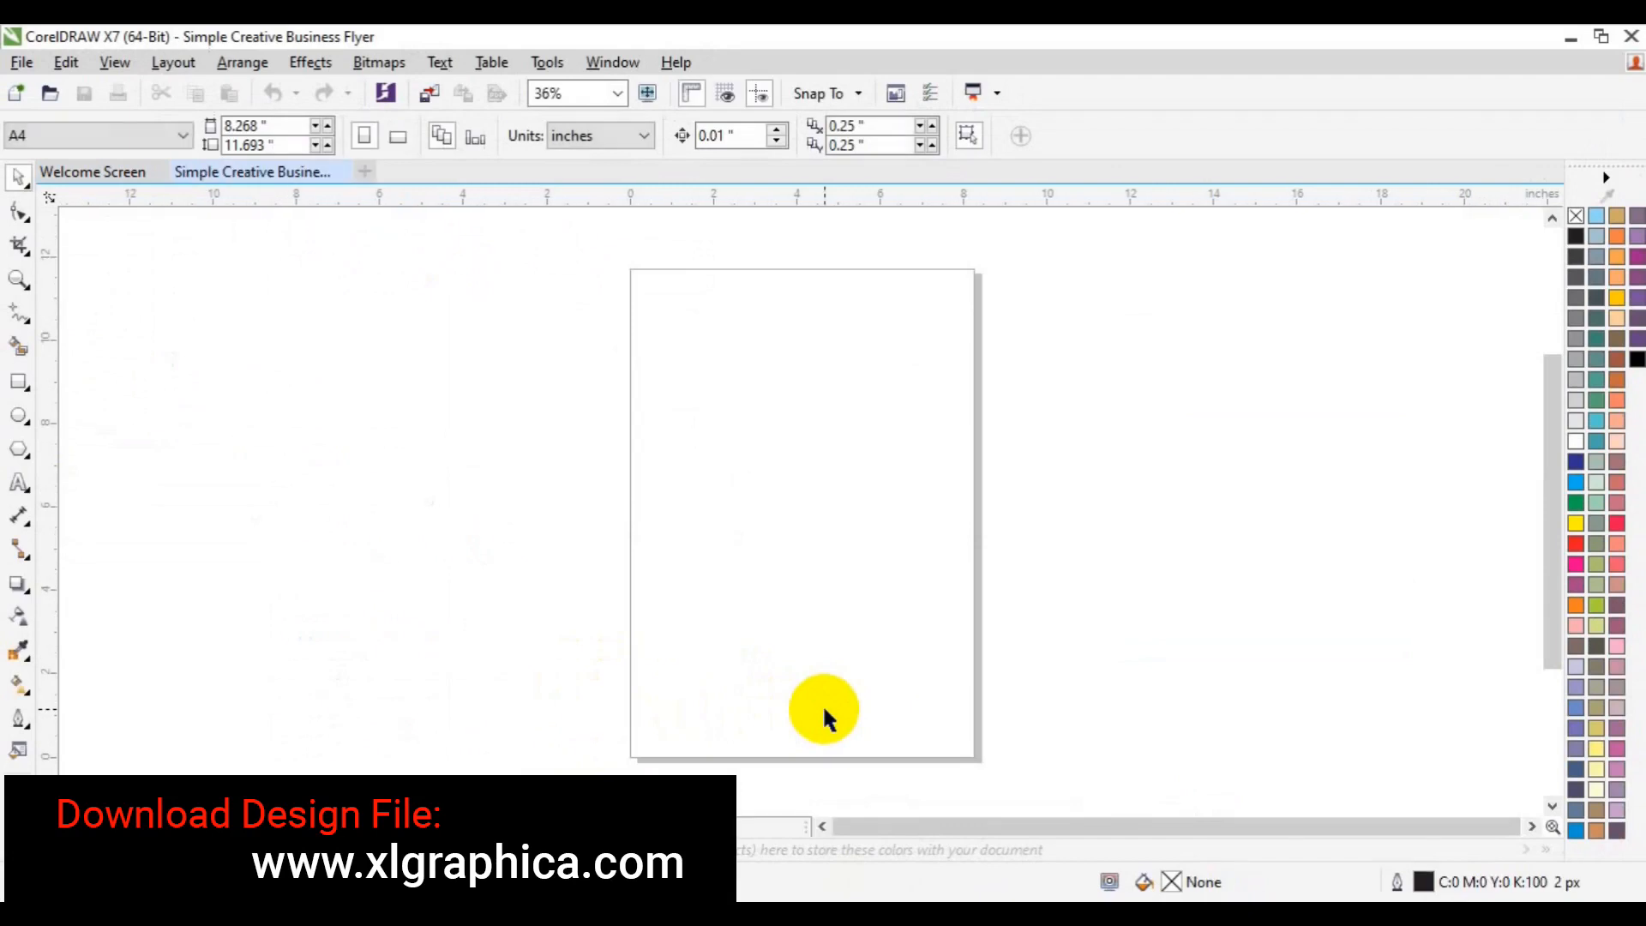
- Add a page-sized frame rectangle and a top-right rectangle, widened left and converted to curves
left_click(20, 383)
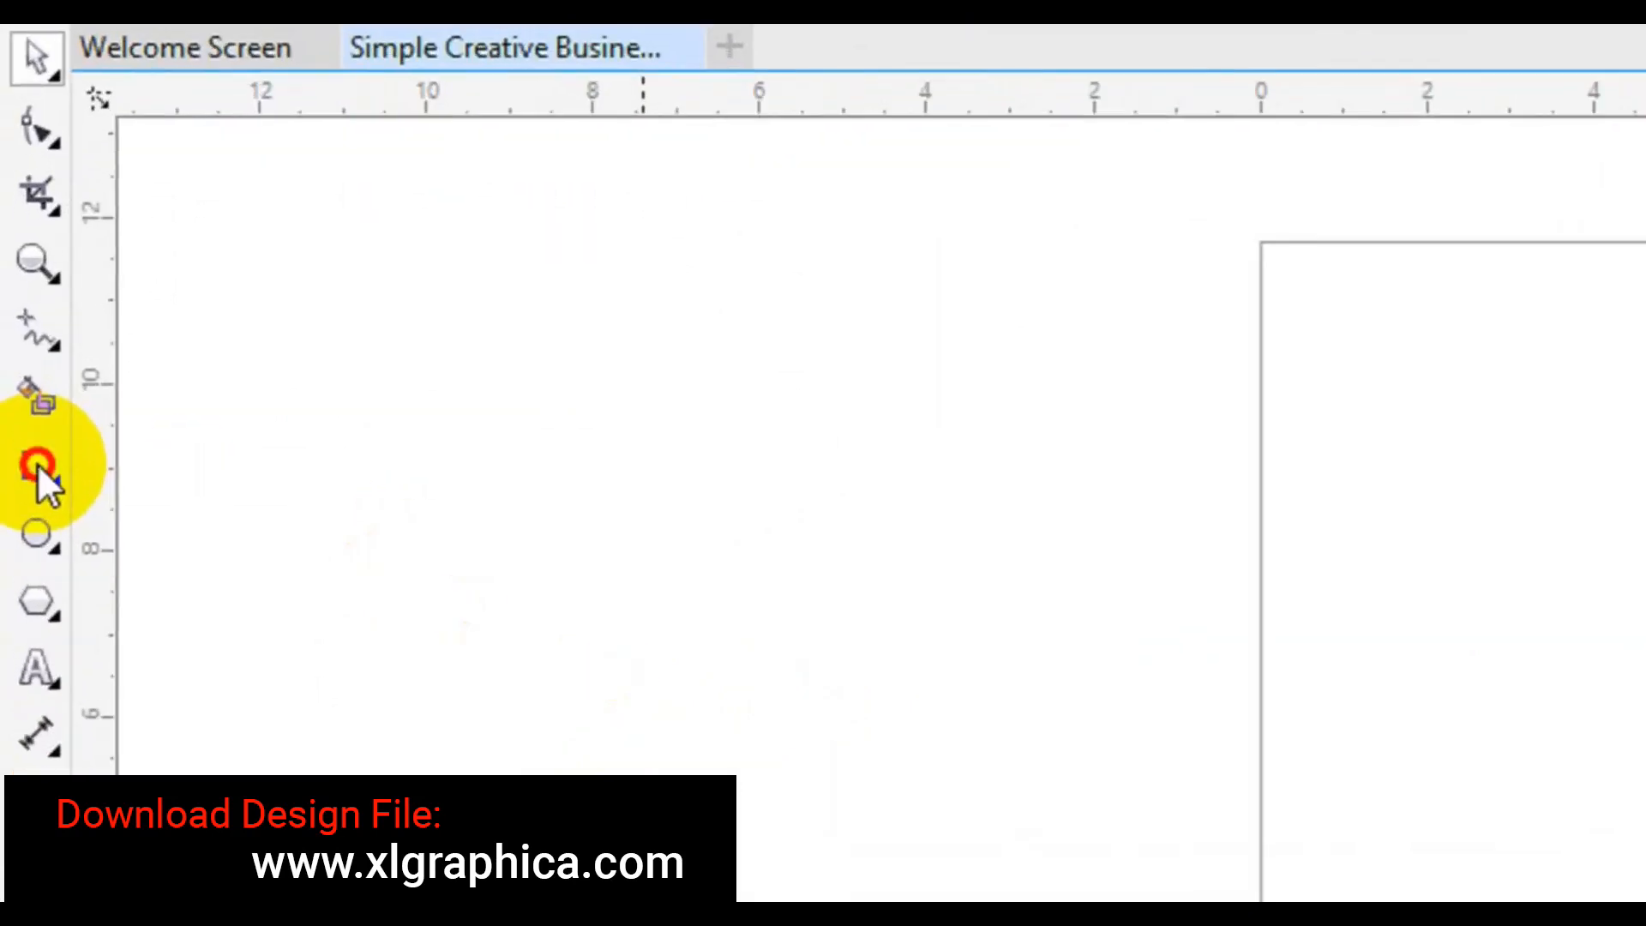
double_click(38, 463)
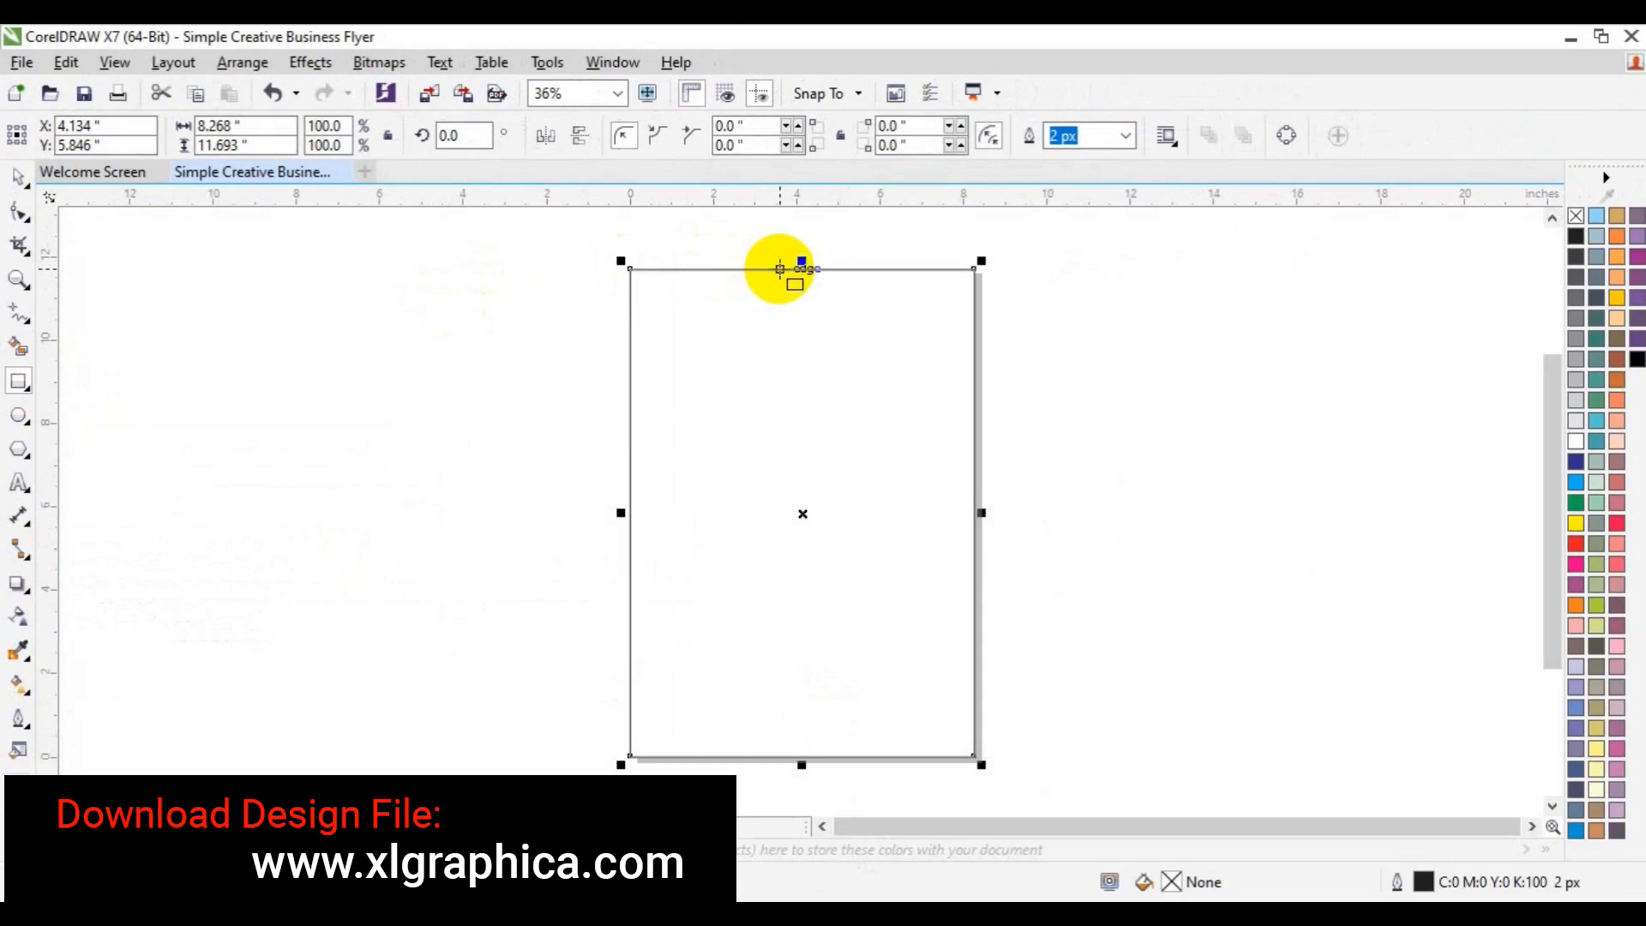
left_click_drag(779, 269, 972, 435)
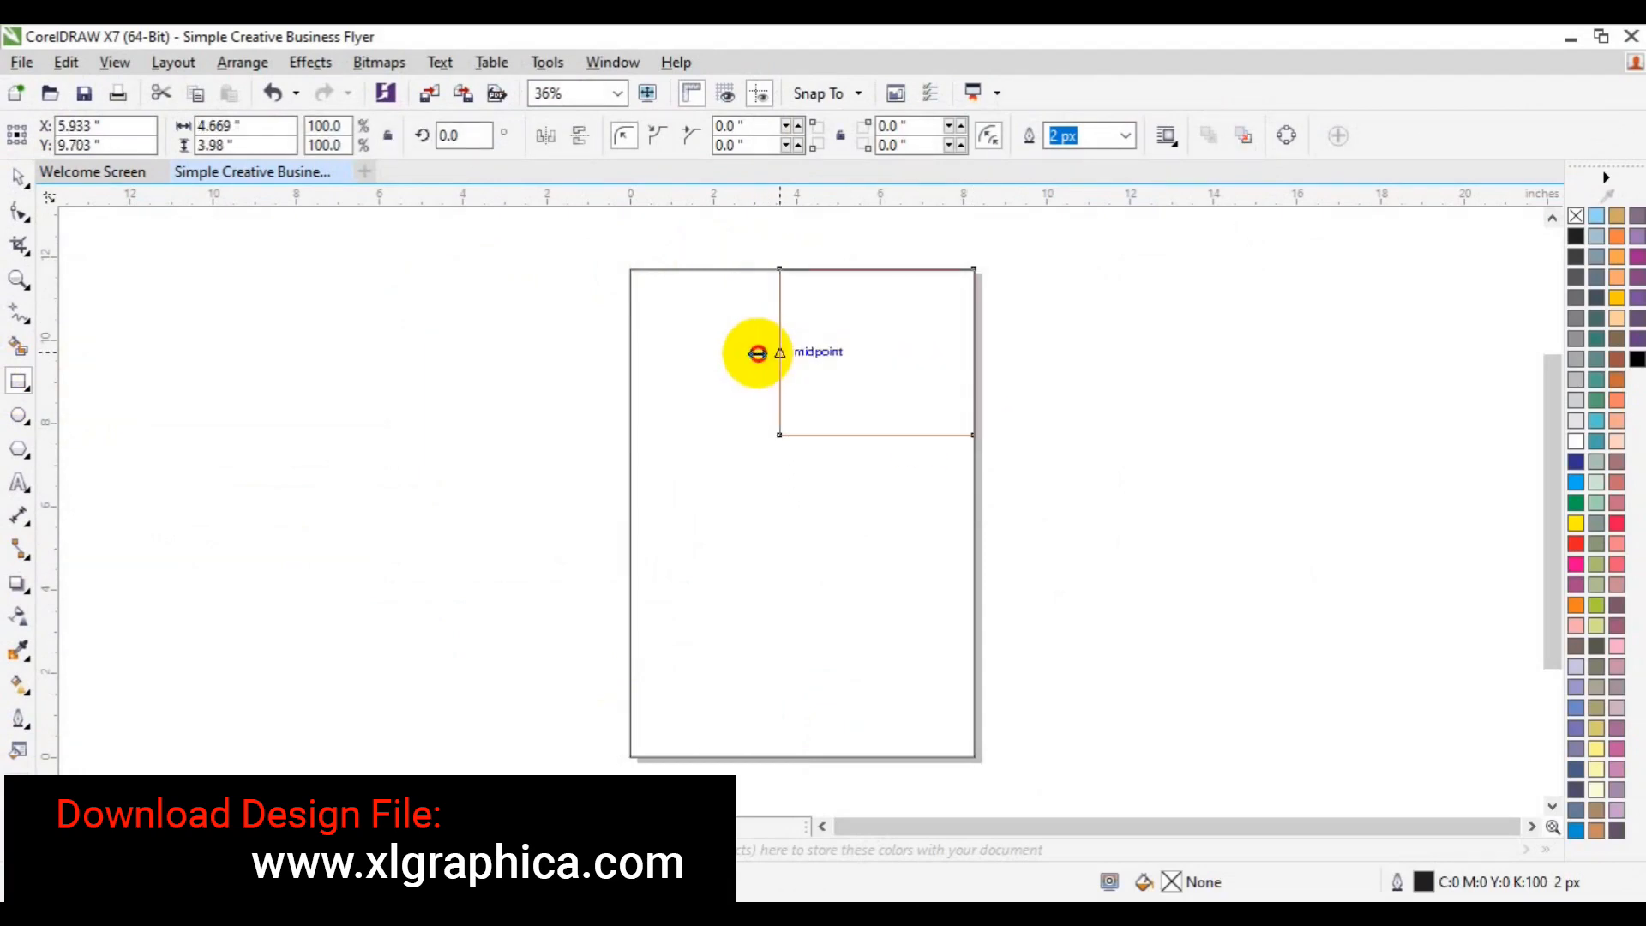
left_click_drag(768, 357, 756, 356)
right_click(869, 355)
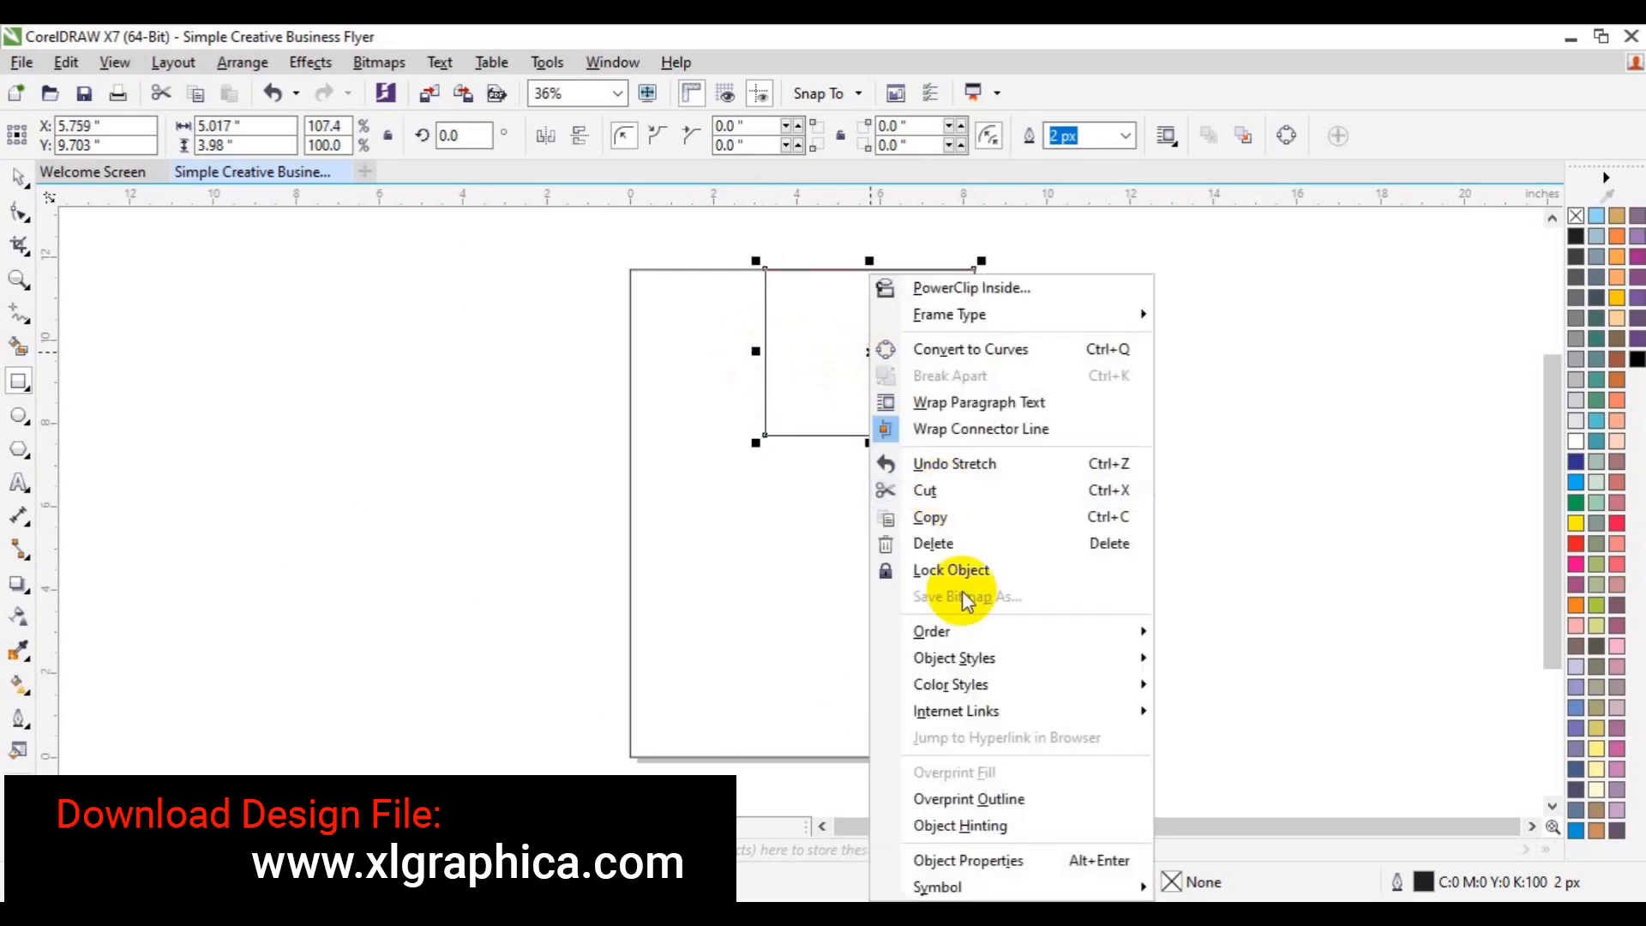
left_click(992, 352)
left_click(19, 211)
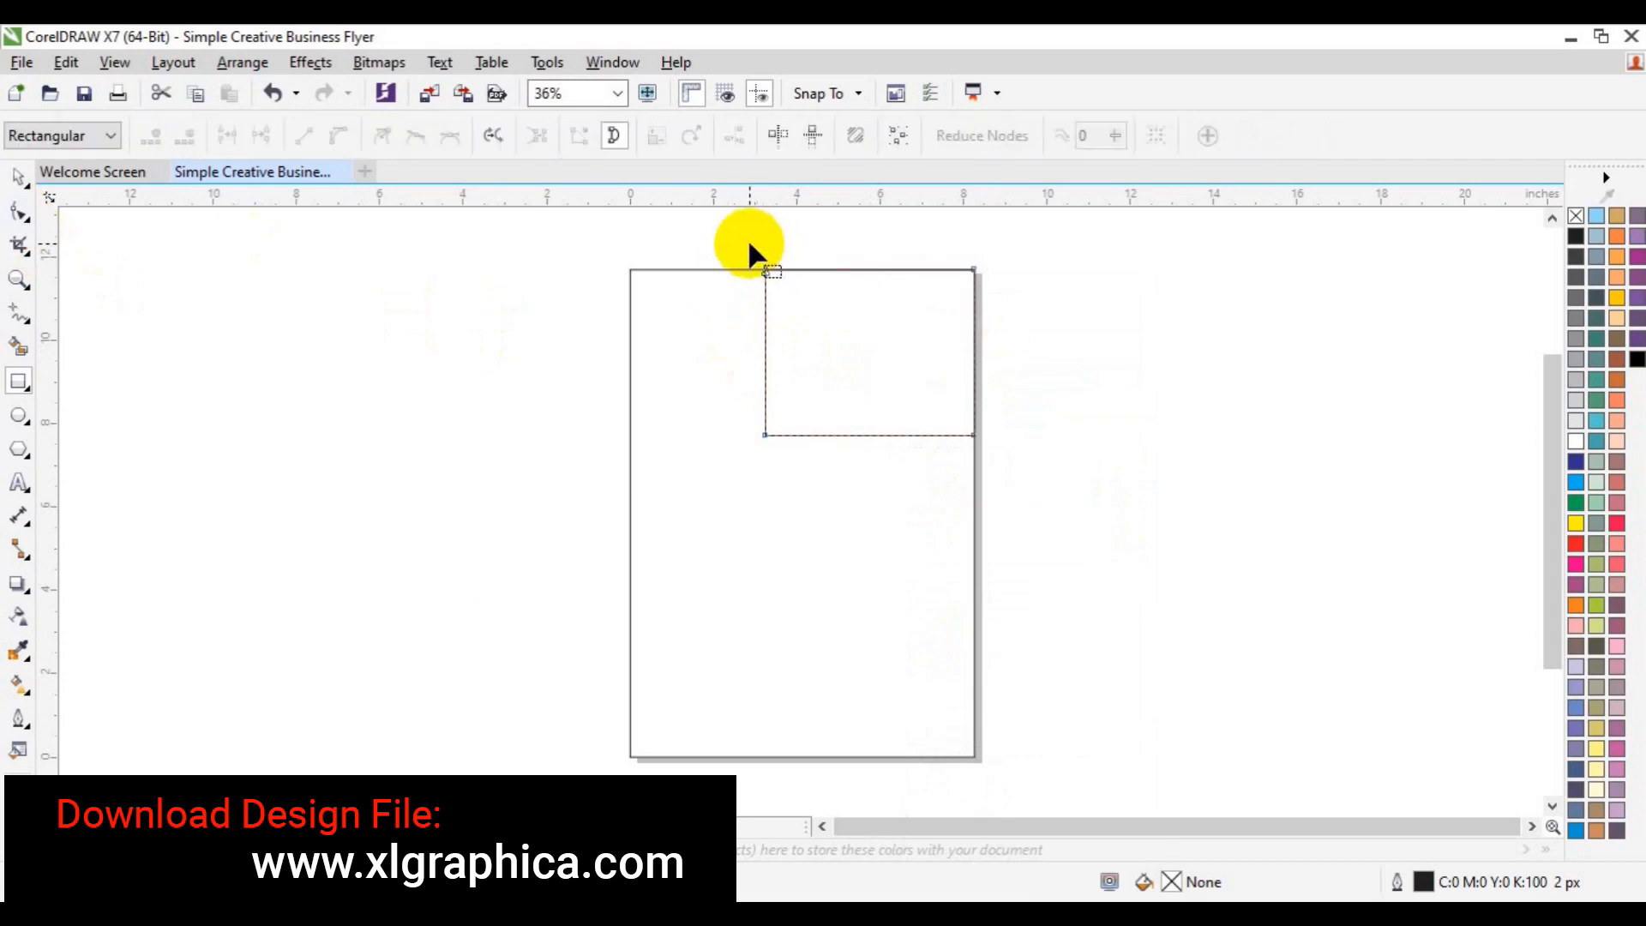
- Slant the top-right shape's left edge by nudging its top-left node right three times
key("Right")
key("Right")
key("Right")
key("Right")
key("Right")
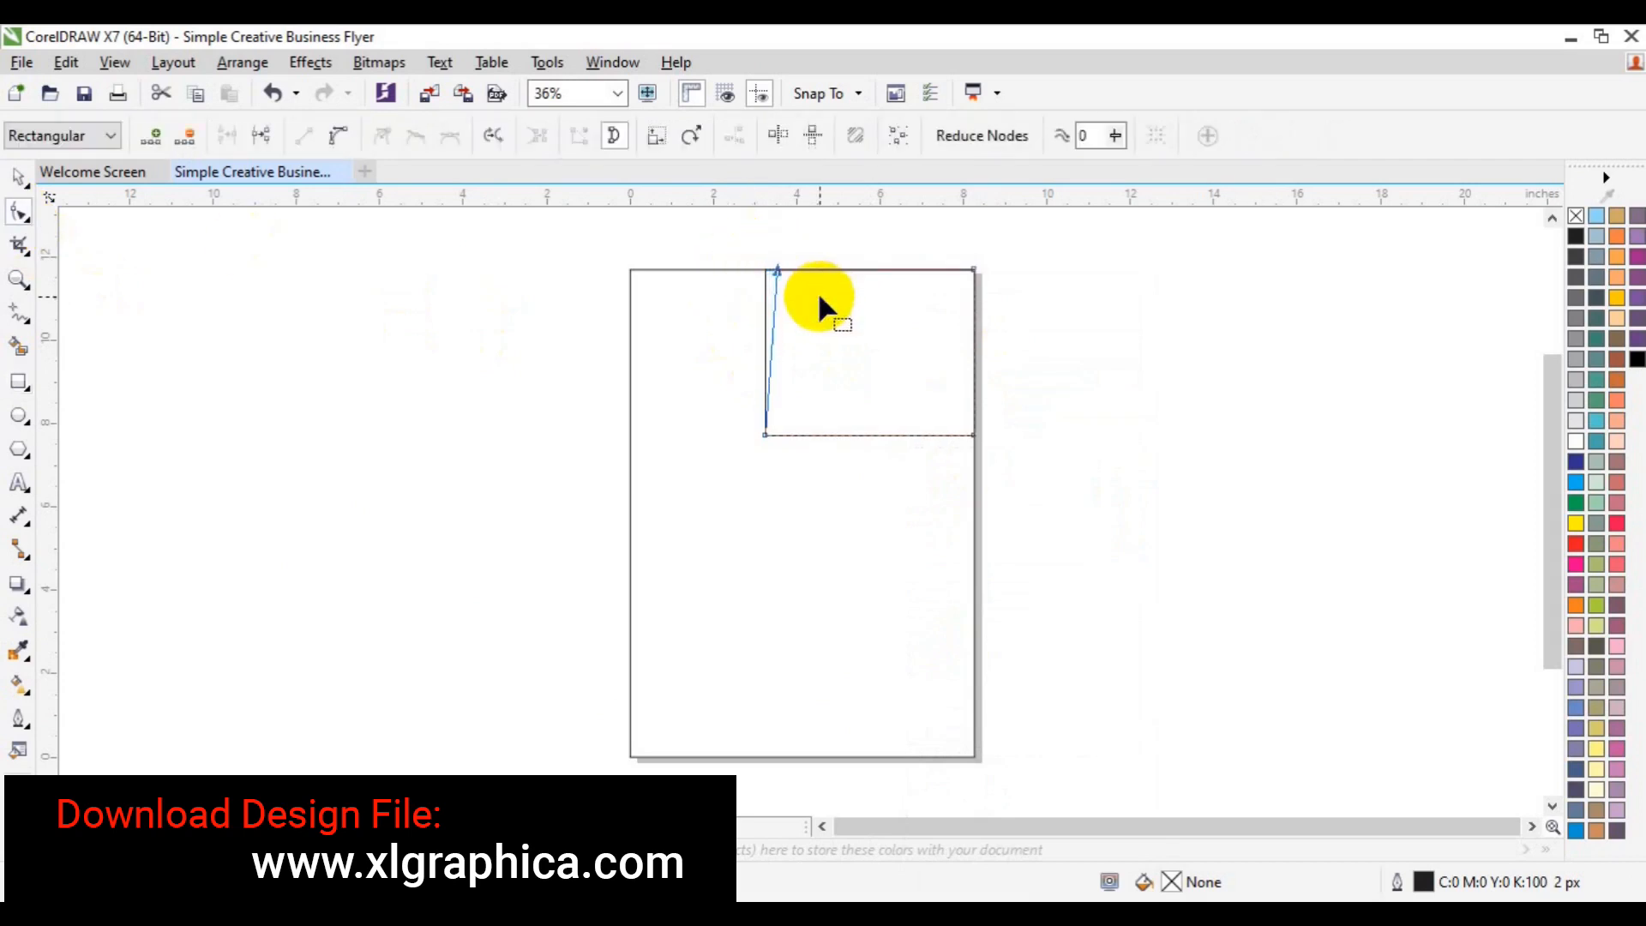
key("Right")
key("Right")
key("Right")
key("Right")
key("Right")
key("Right")
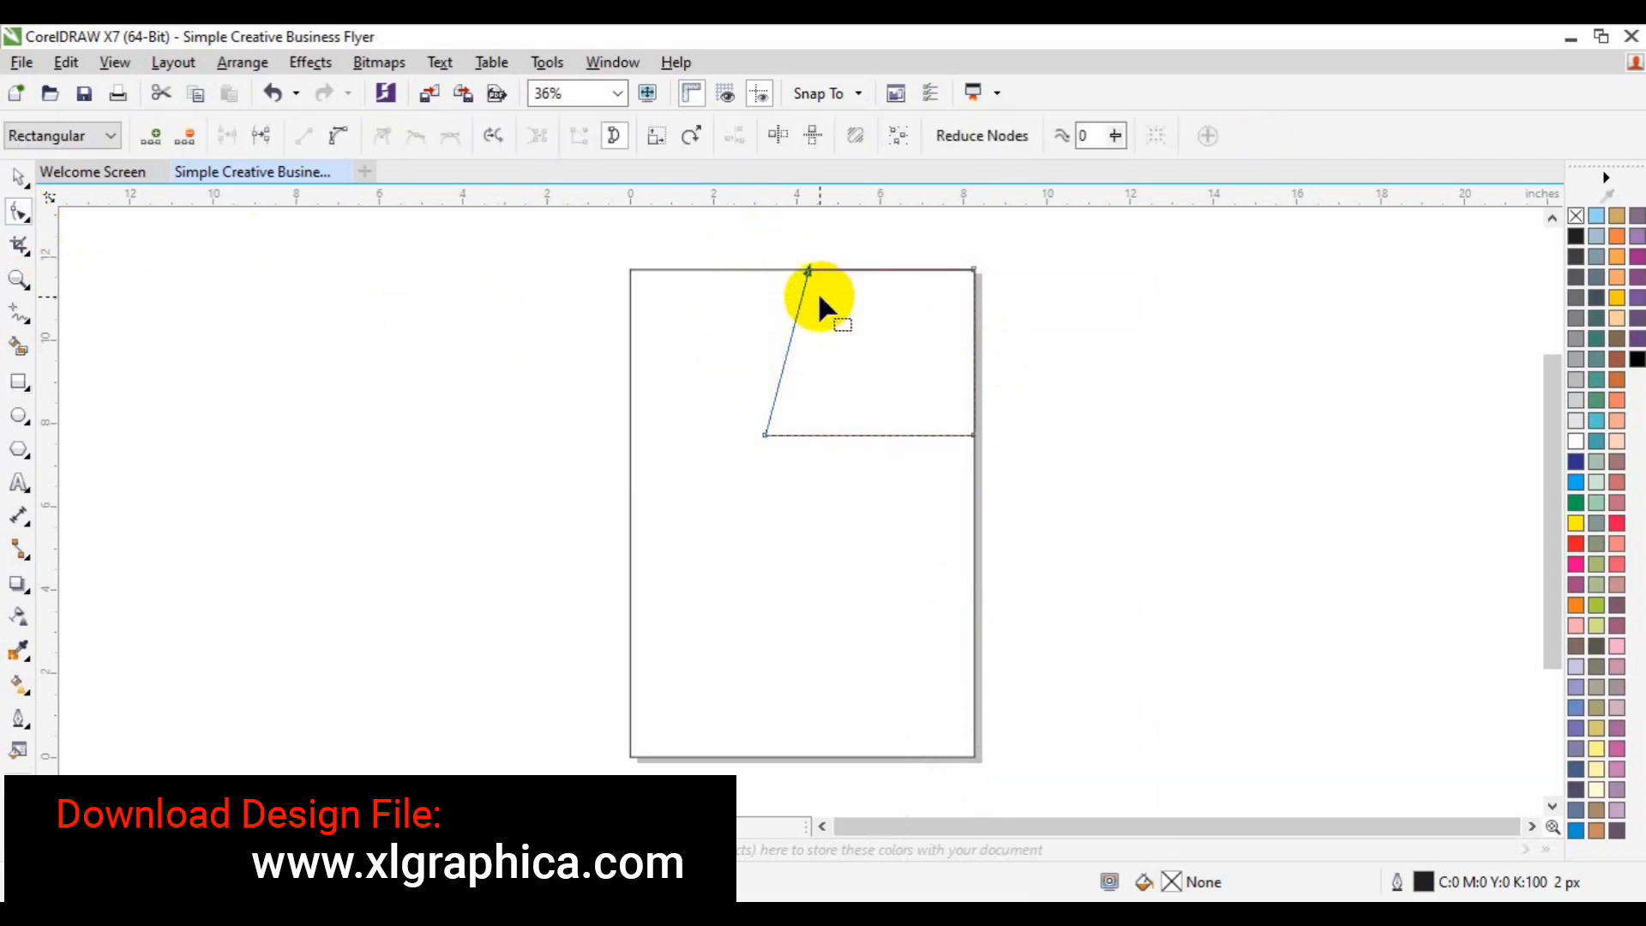
key("Right")
key("space")
- Duplicate the slanted shape to the left and raise the copy's bottom edge two nudges
left_click_drag(834, 323, 808, 327)
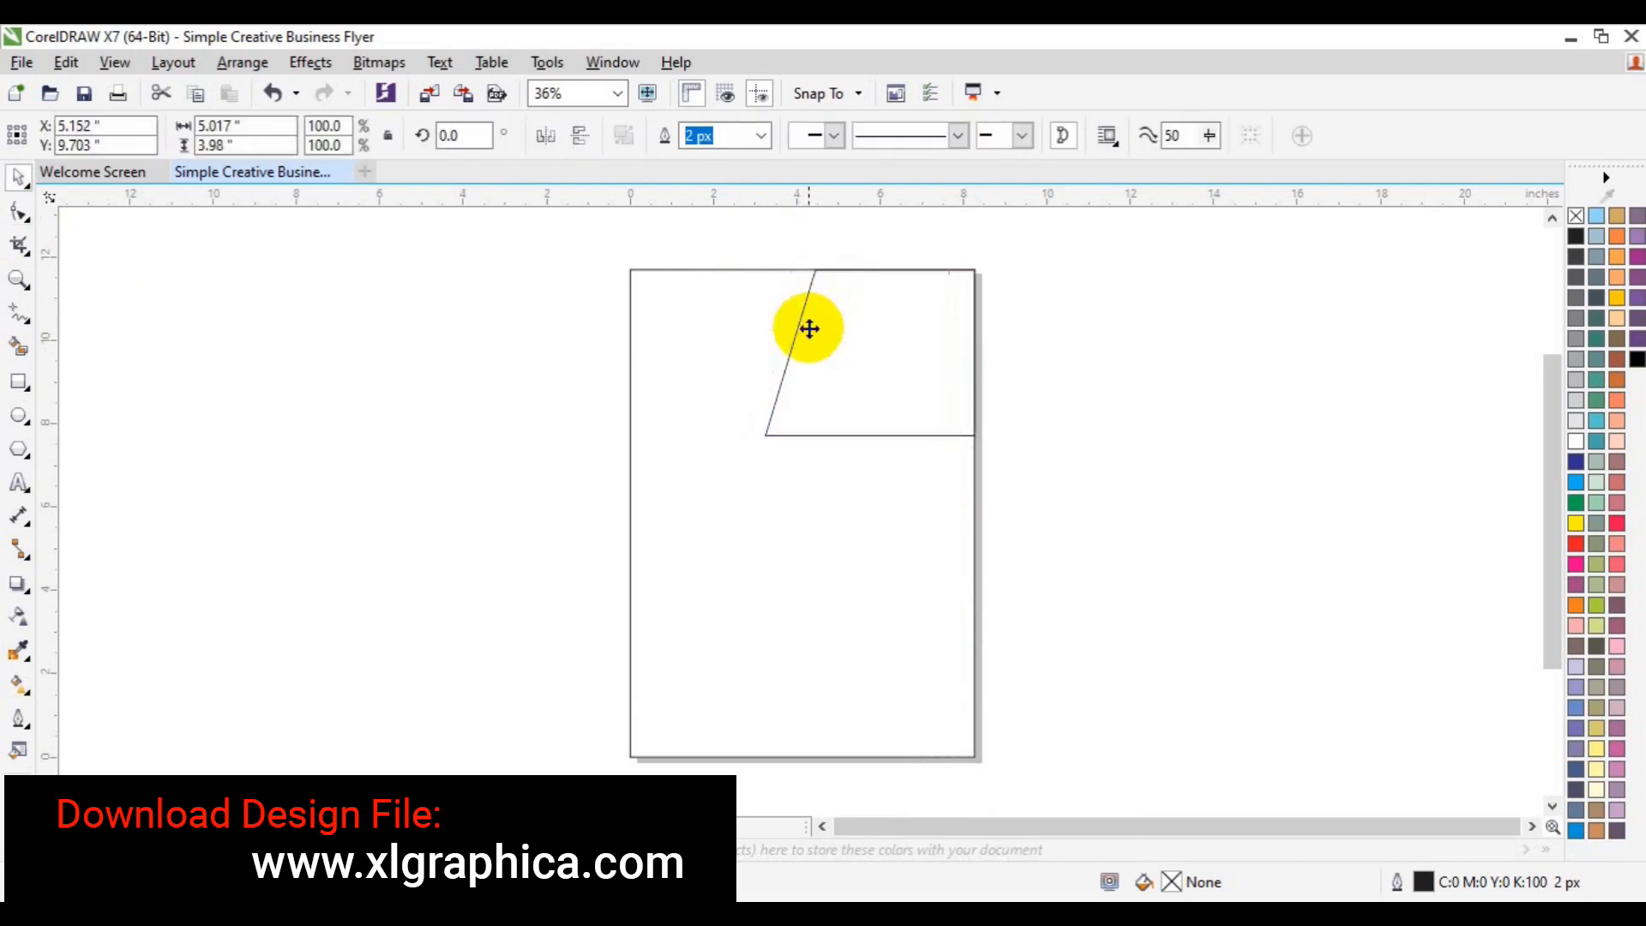
left_click(19, 219)
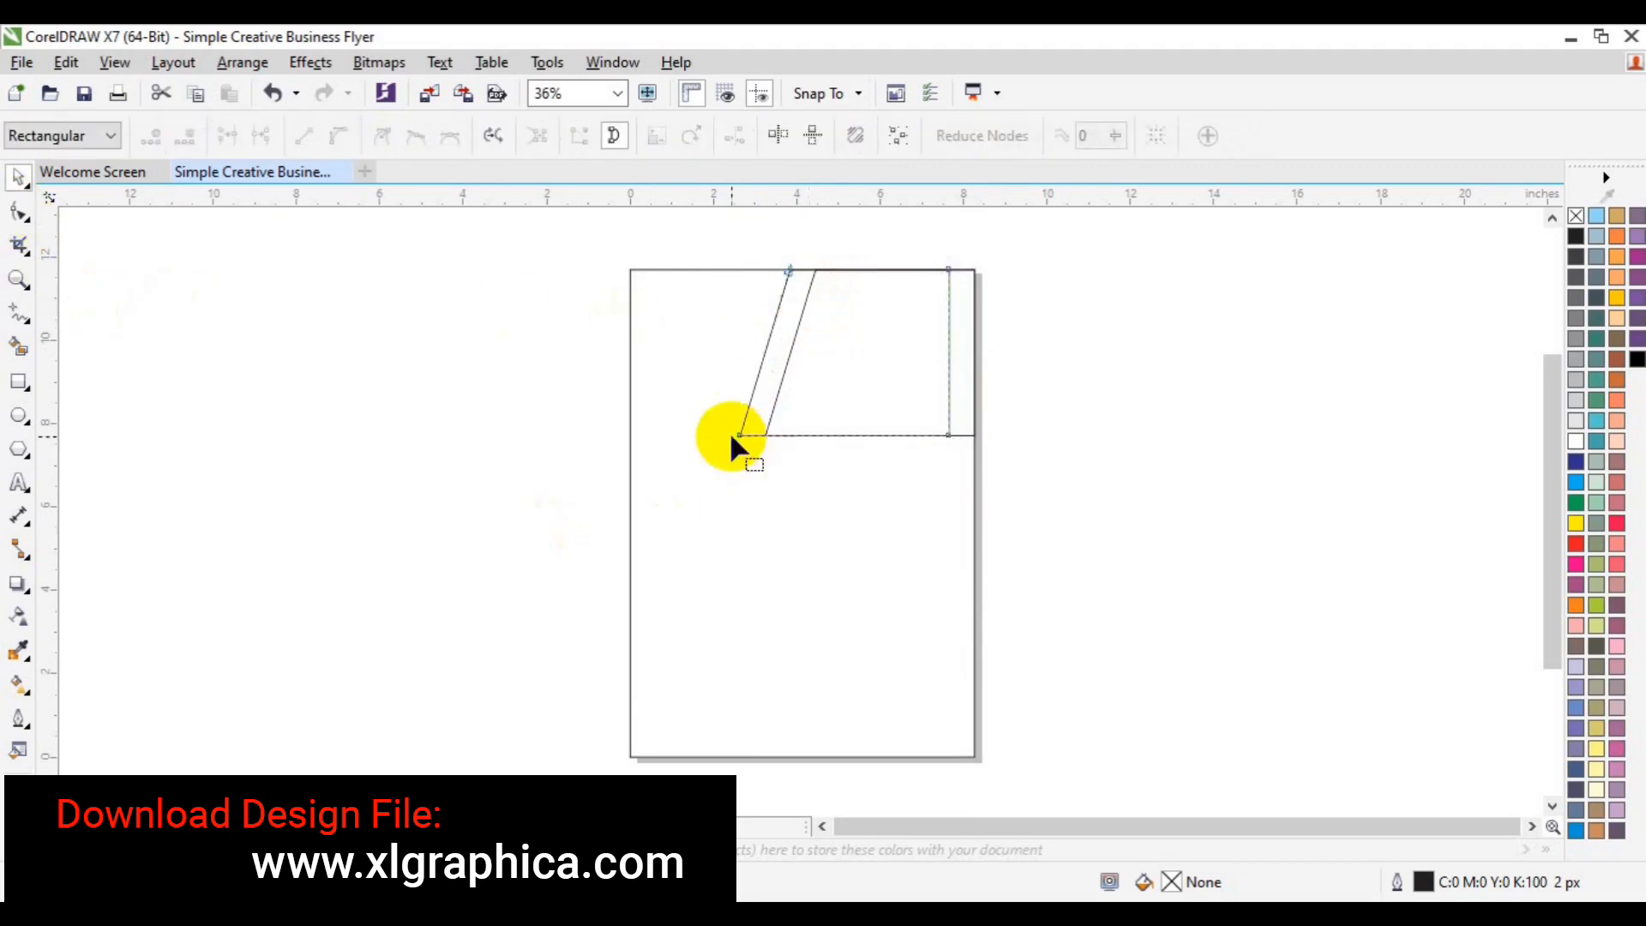
left_click_drag(708, 422, 1000, 499)
key("Up")
key("Up")
key("Up")
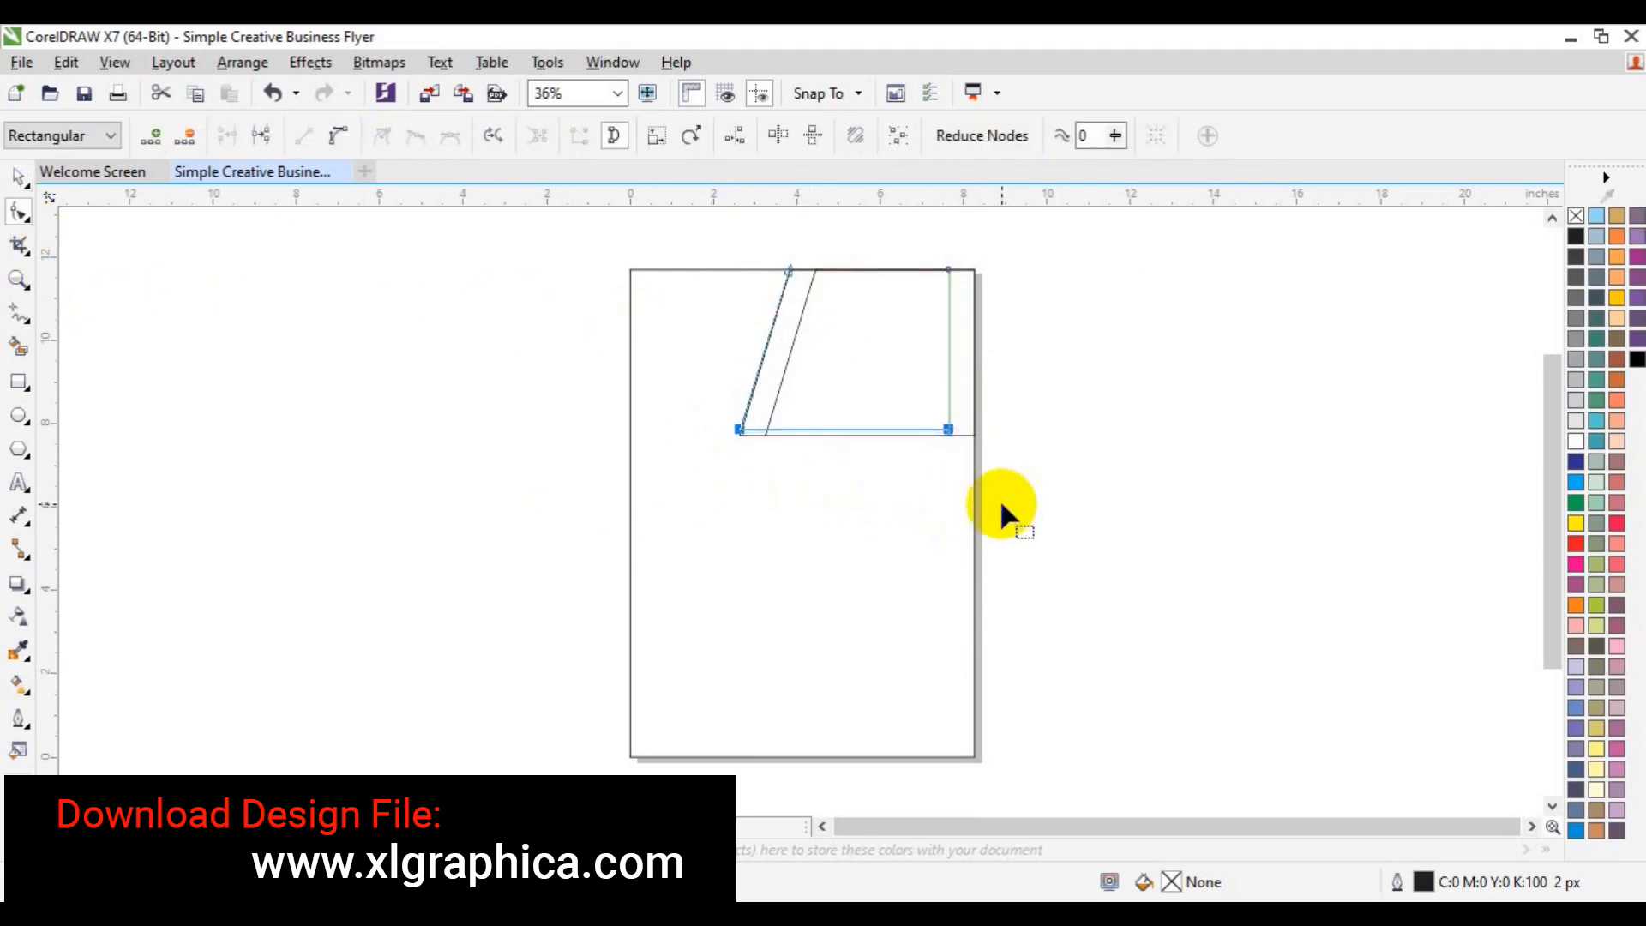
key("Up")
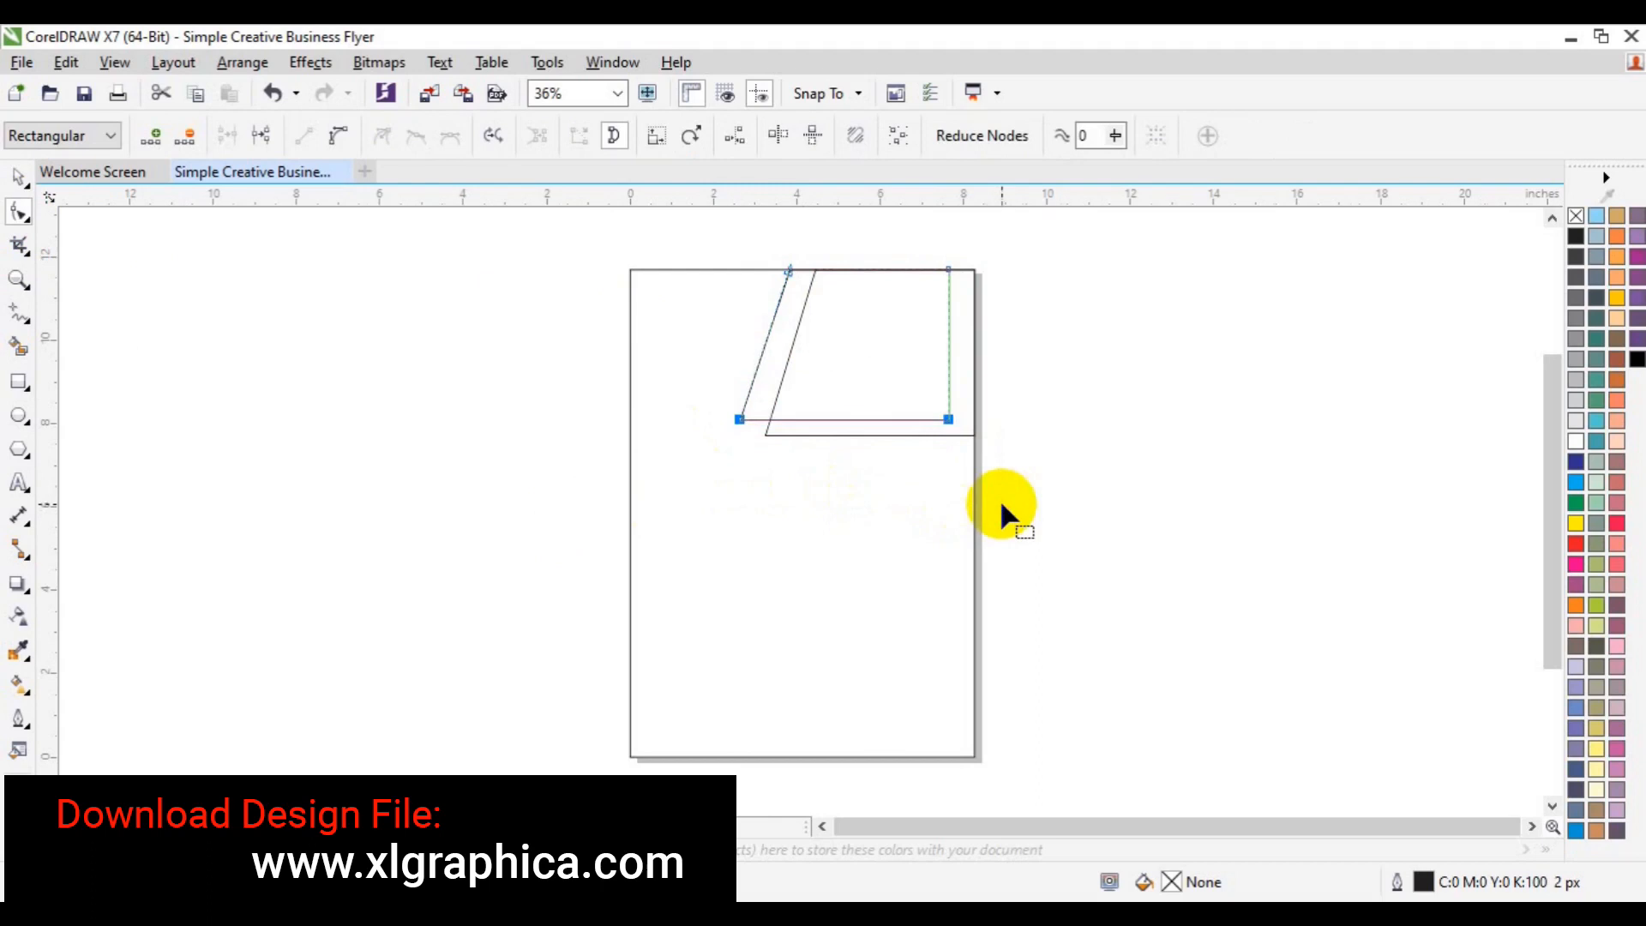
key("space")
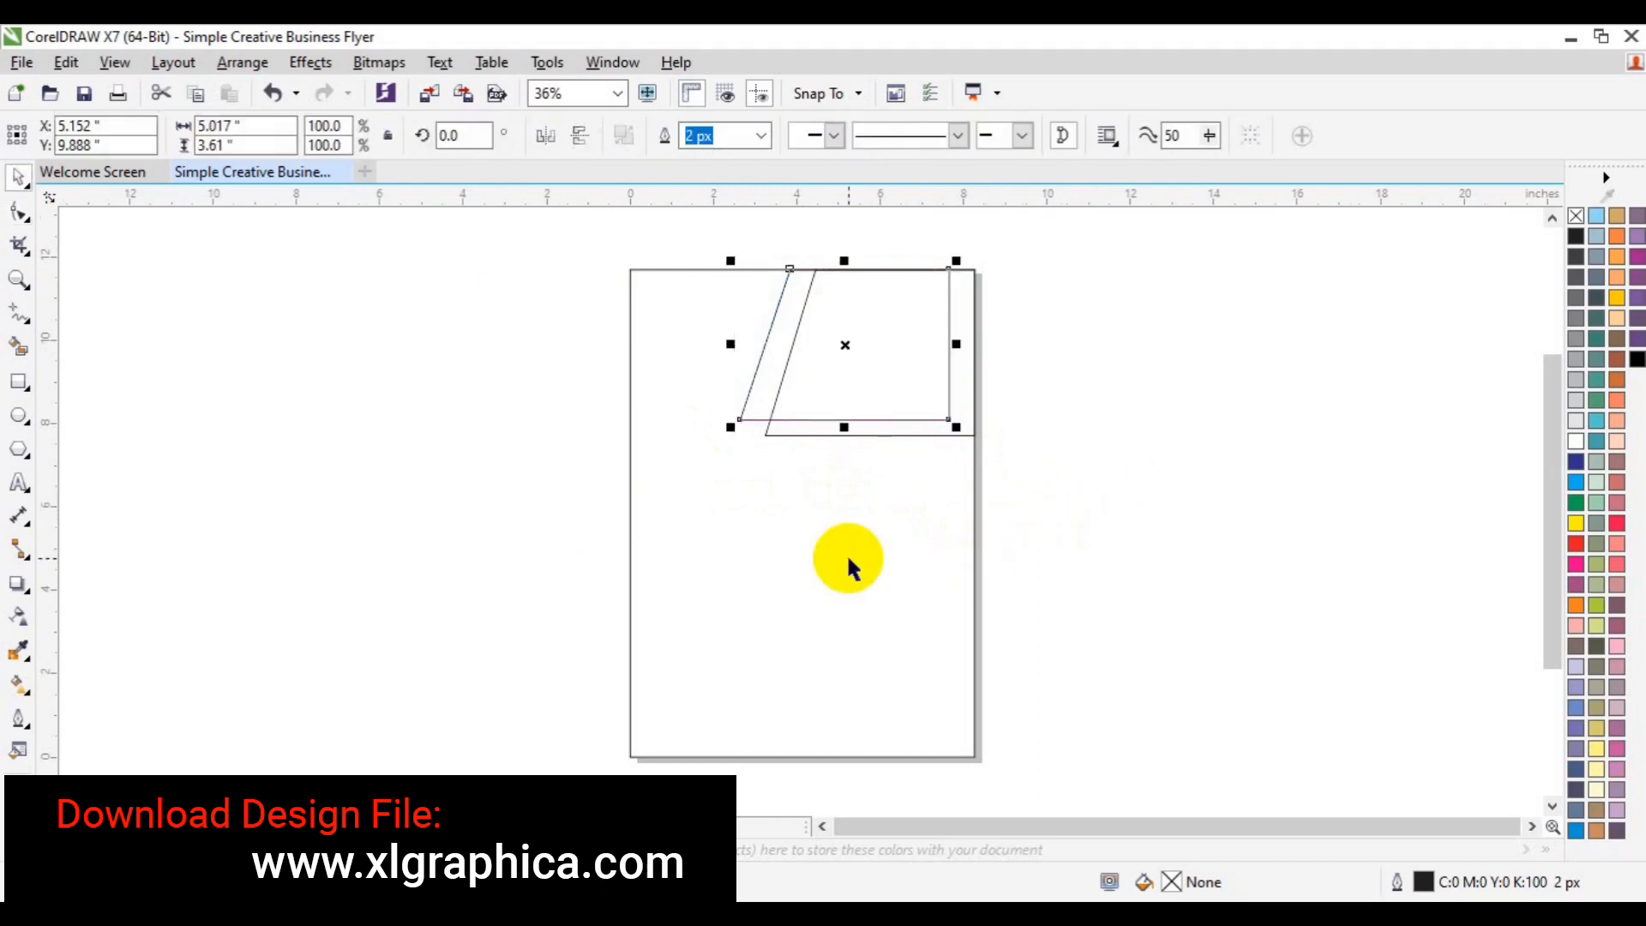
- Try stretching both slanted shapes downward, then undo the stretch
left_click(873, 434, "shift")
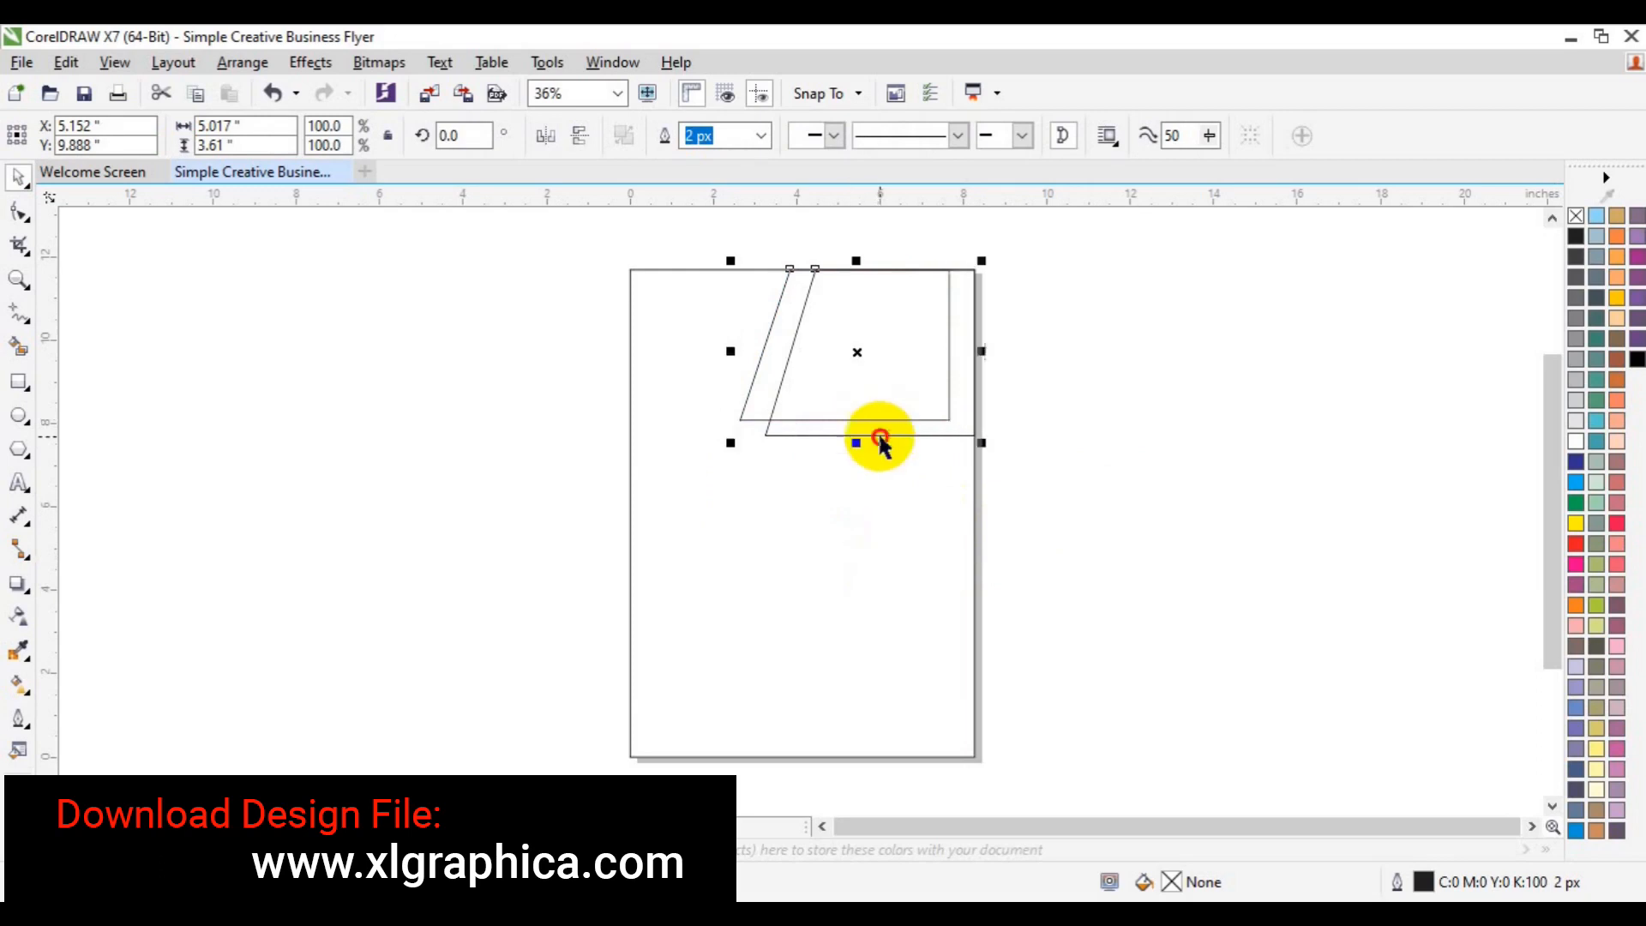
left_click_drag(856, 443, 855, 462)
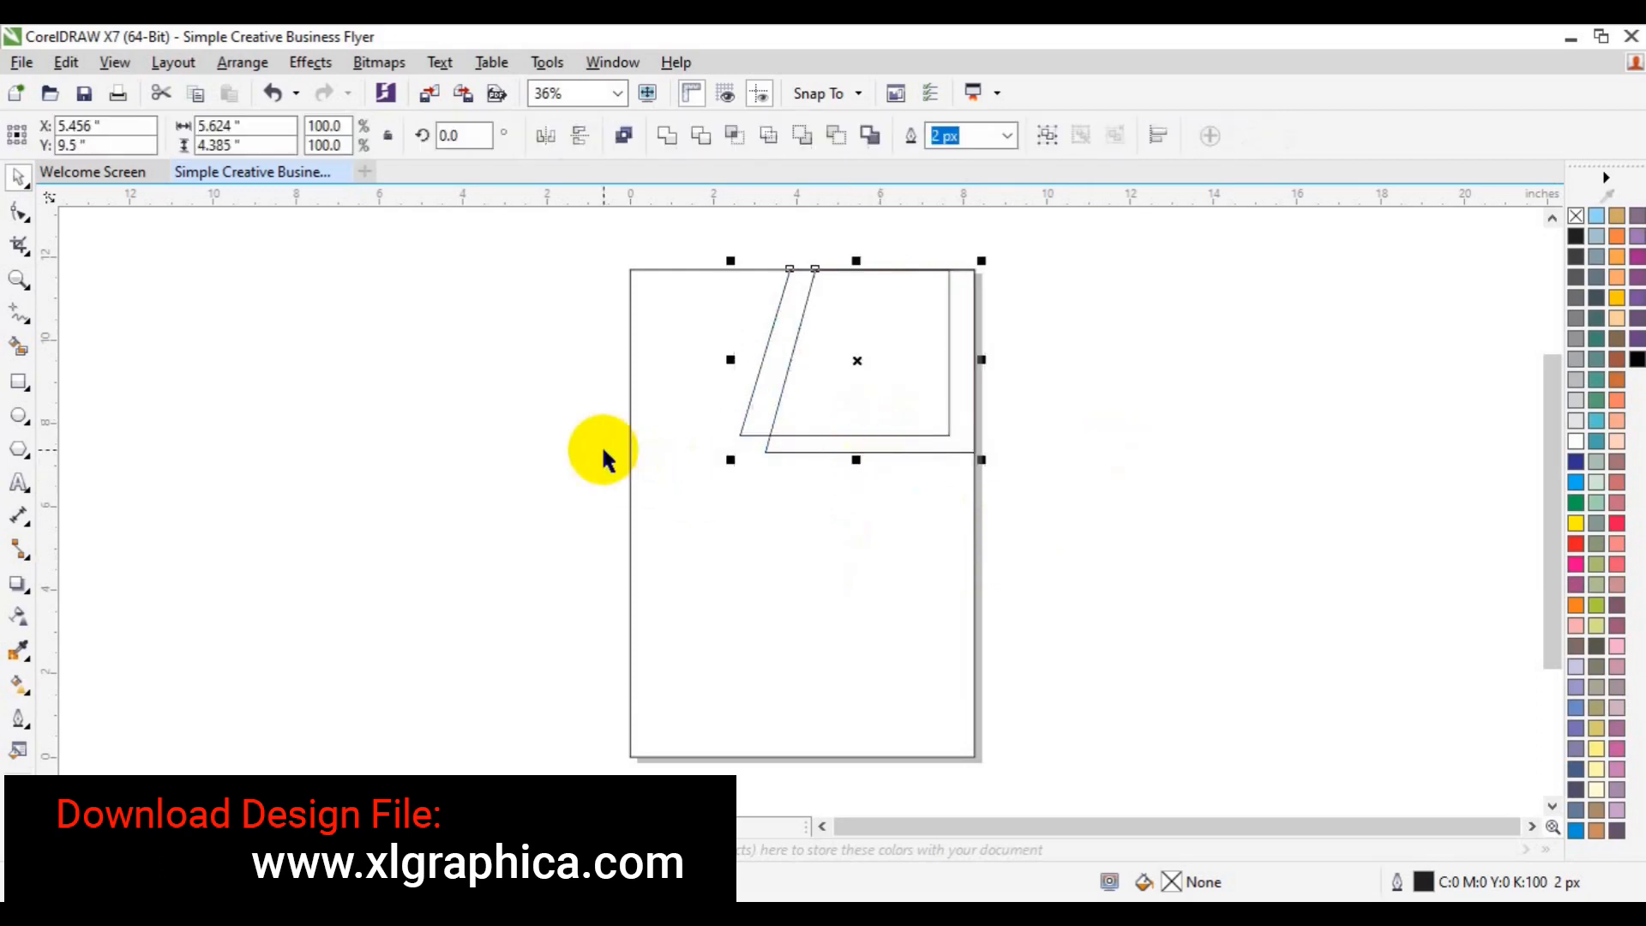
key("ctrl+z")
- Draw a rectangle about 4.68 by 2.46 inches at the page's top-left corner
left_click(19, 384)
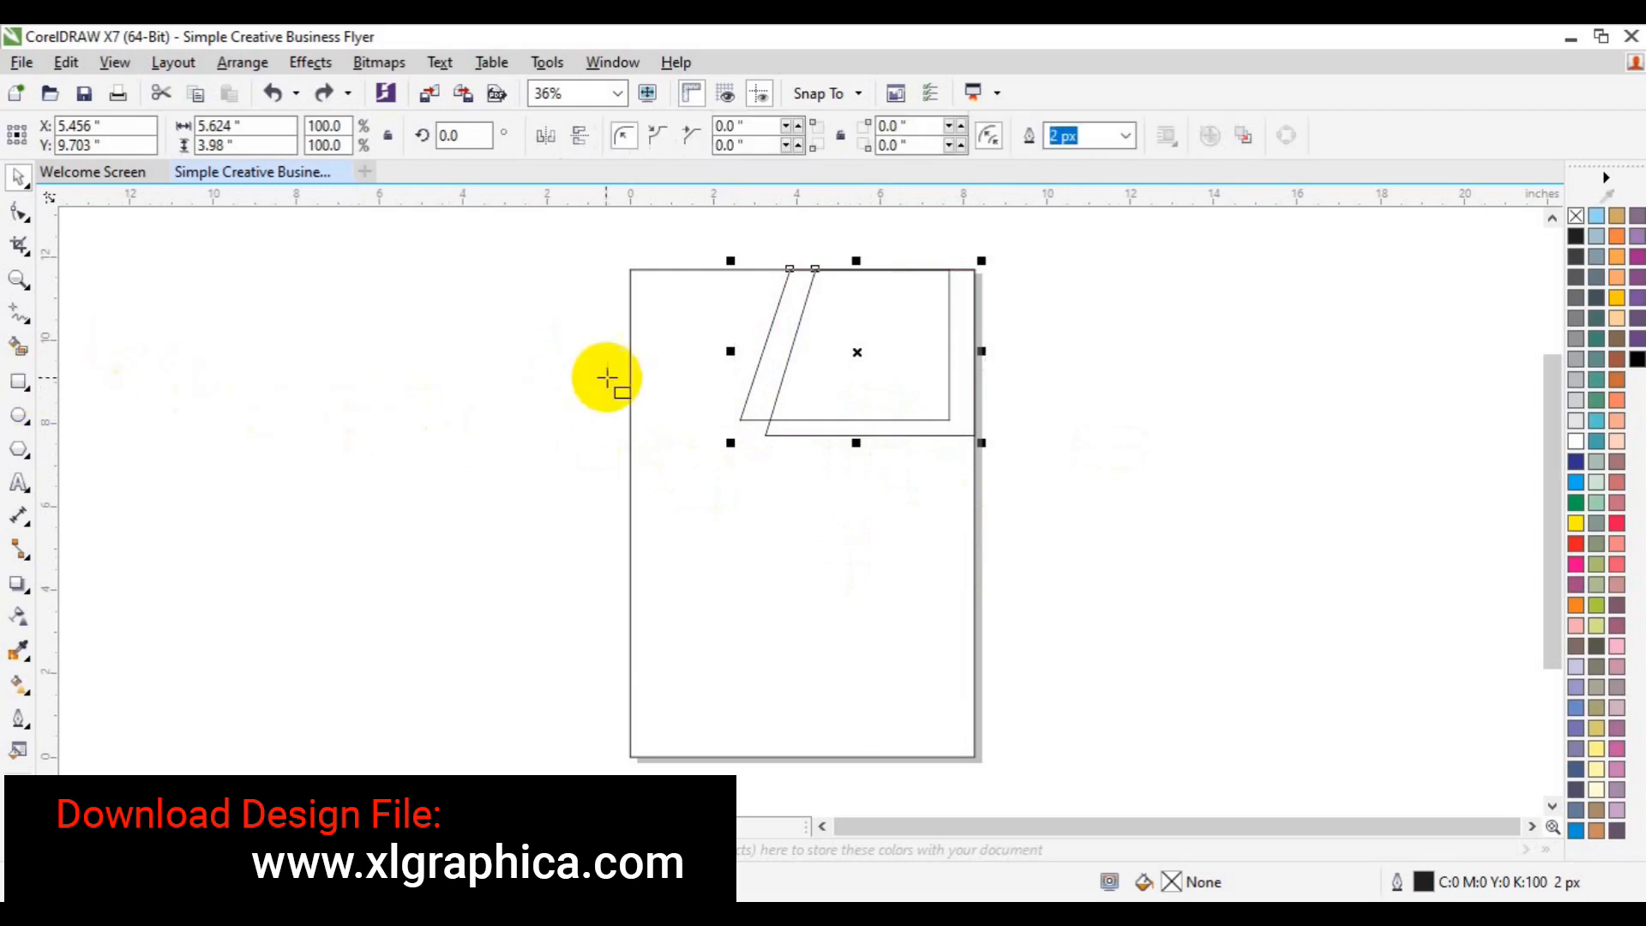
left_click_drag(631, 392, 796, 495)
left_click_drag(712, 445, 833, 350)
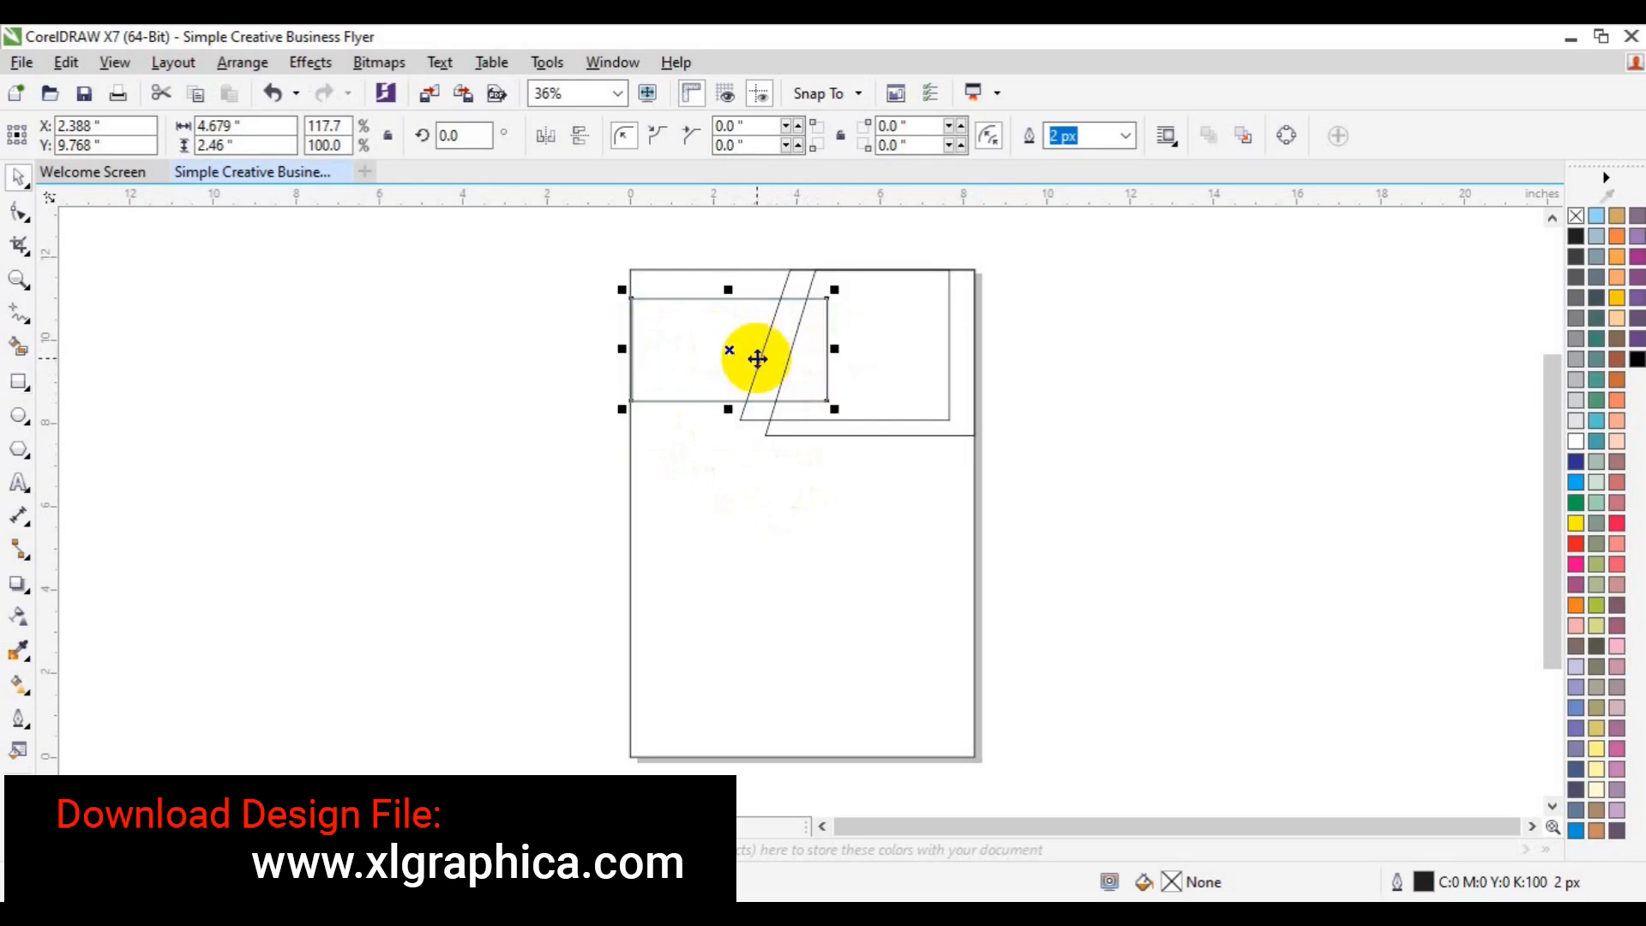
- Convert the top-left rectangle to curves and slant its right edge two nudges left
right_click(759, 358)
left_click(827, 349)
left_click(19, 212)
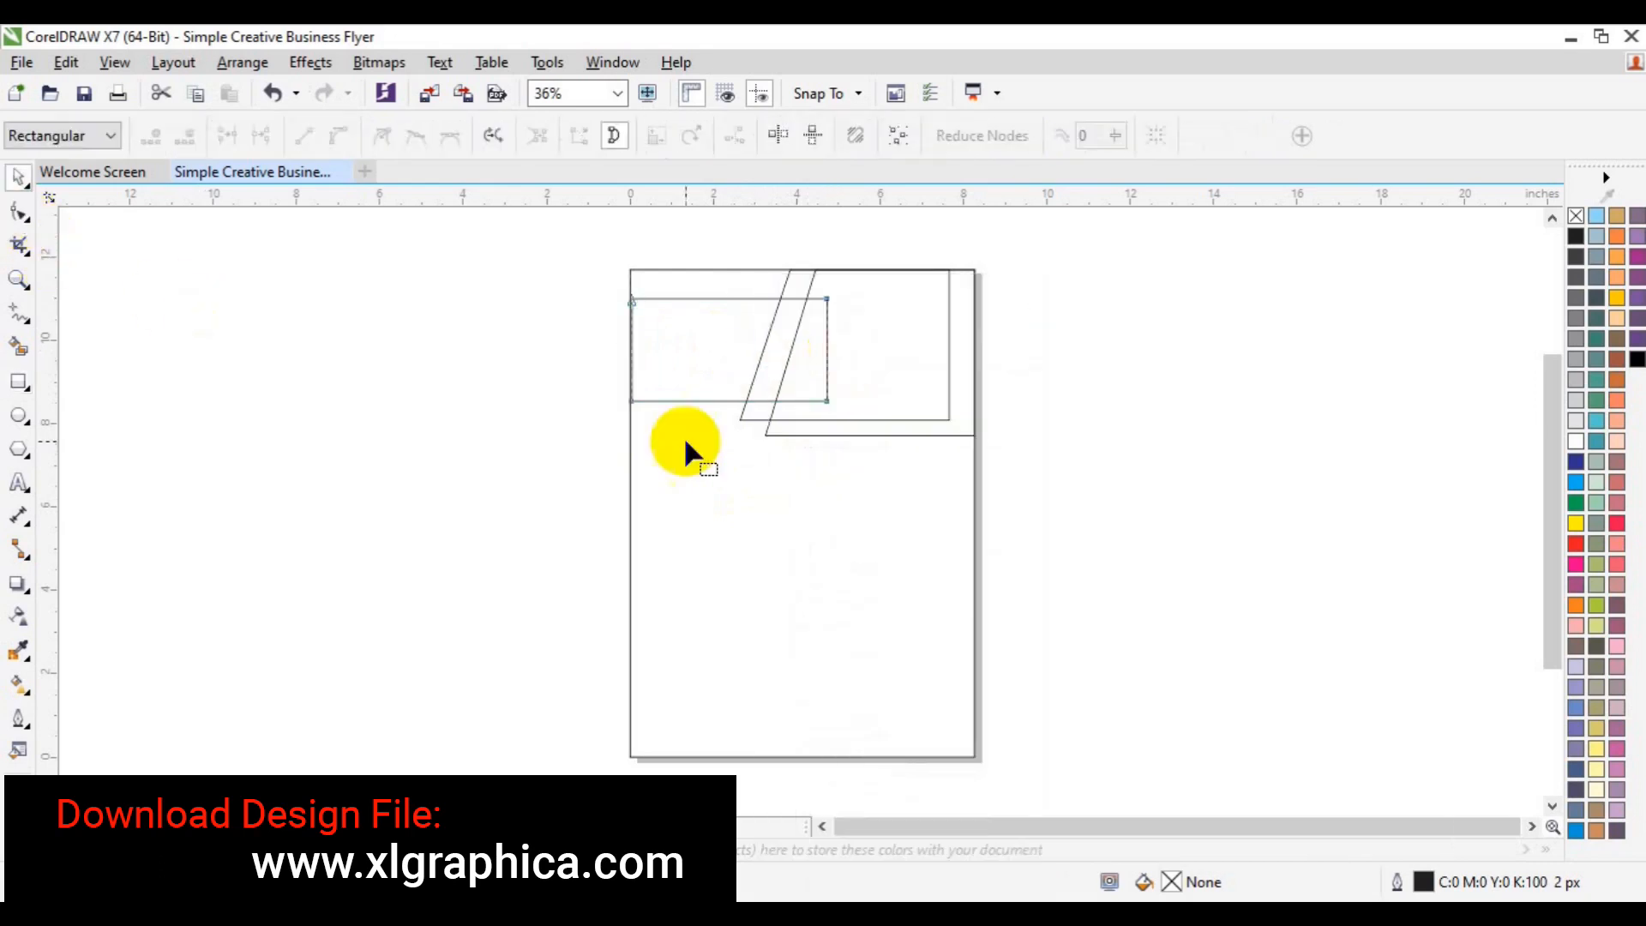
left_click(826, 402)
key("Left")
key("Left")
key("Left")
key("Left")
key("Left")
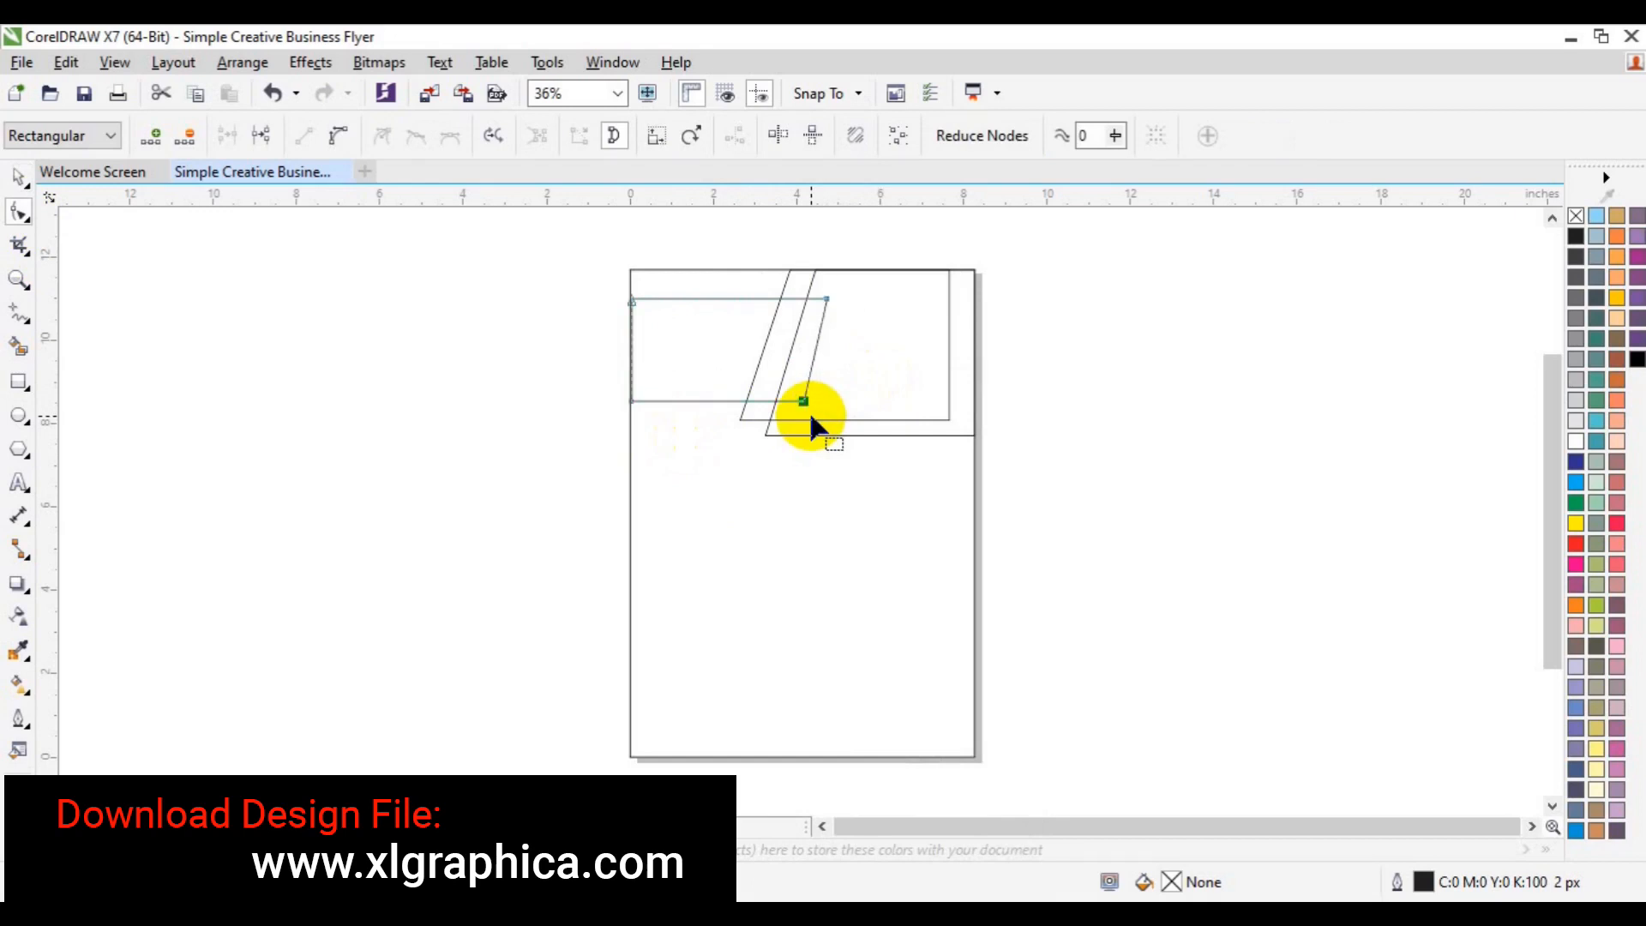
key("Left")
key("space")
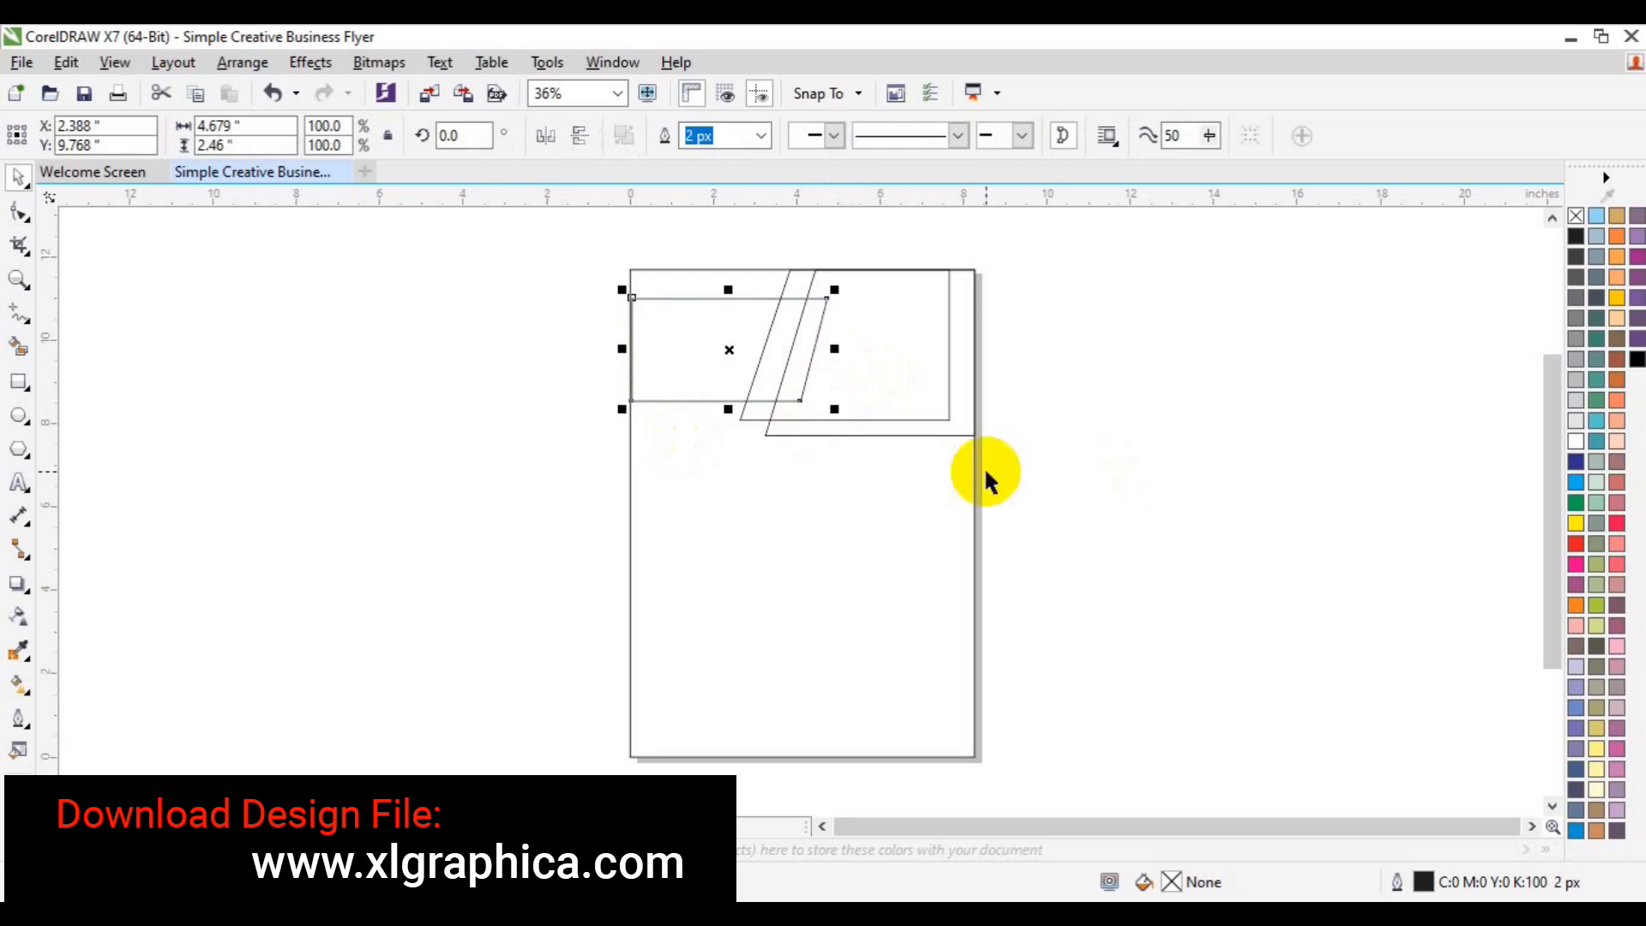
- Lower the inner slanted shape's bottom edge by two nudges
left_click(18, 210)
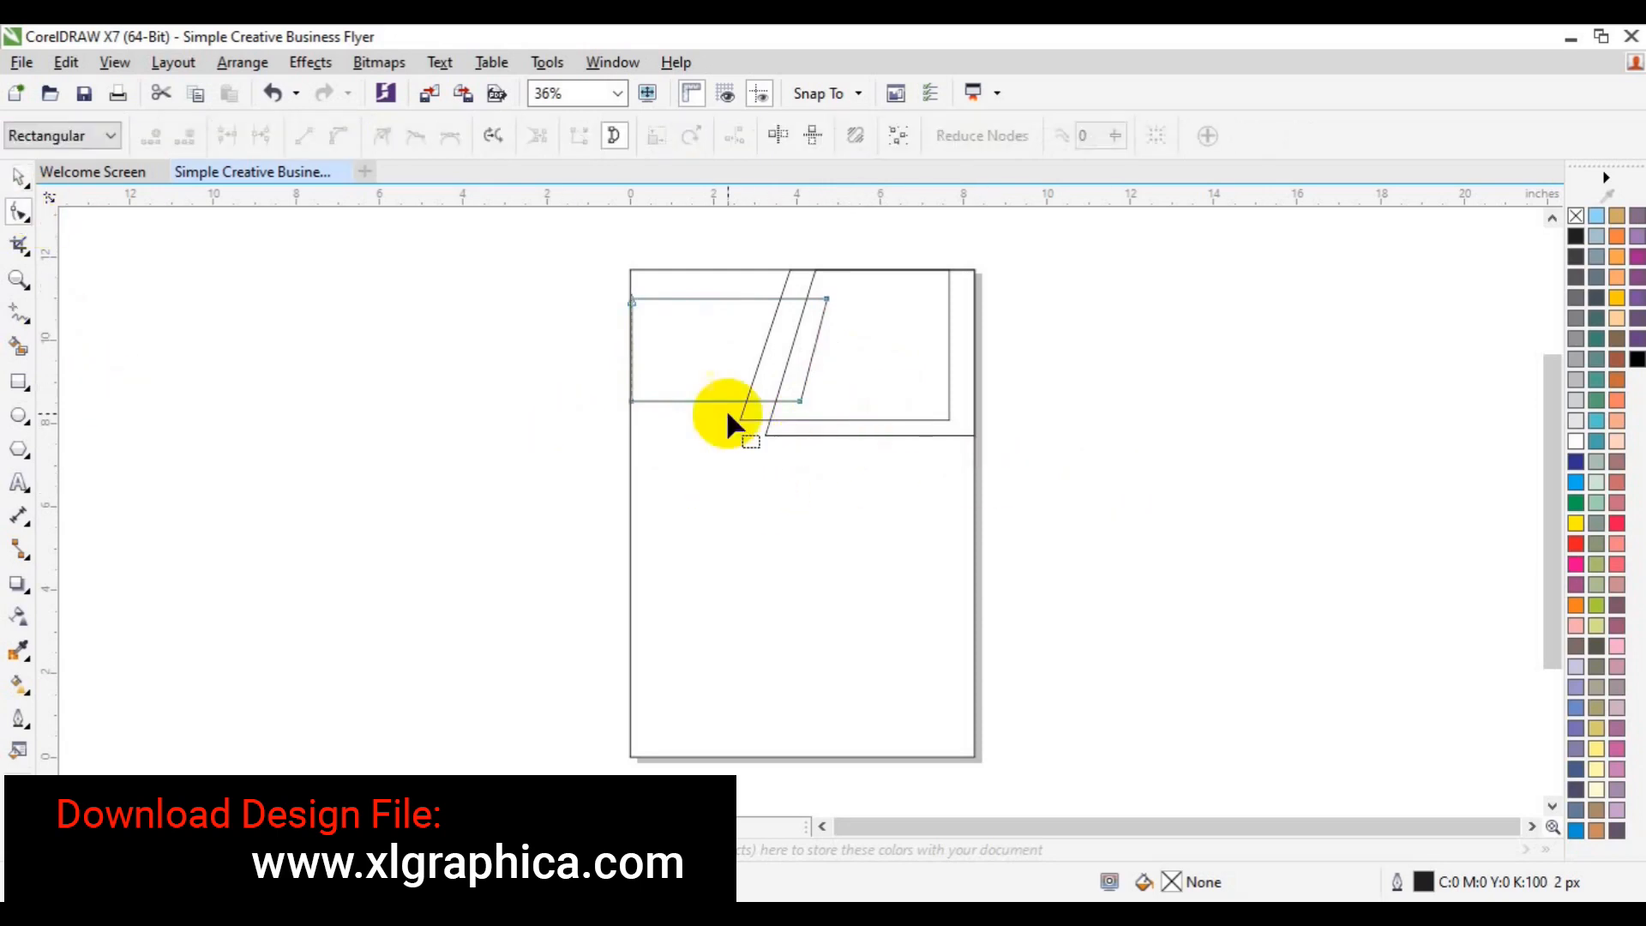
key("space")
left_click(900, 369)
left_click(18, 210)
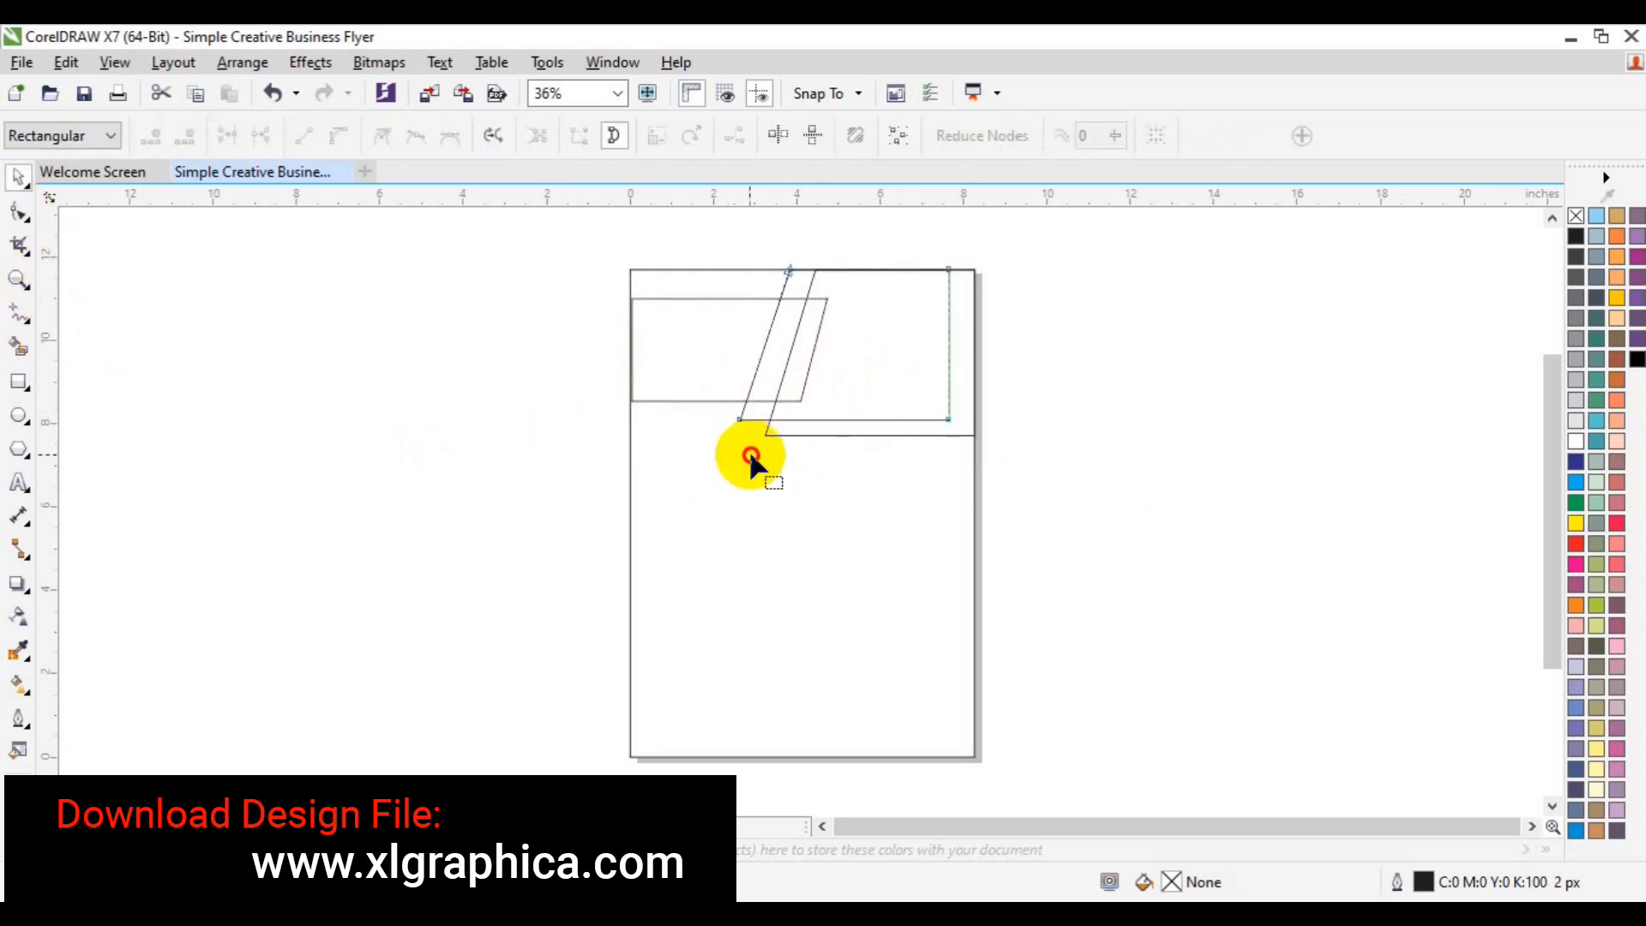
left_click_drag(1136, 394, 708, 523)
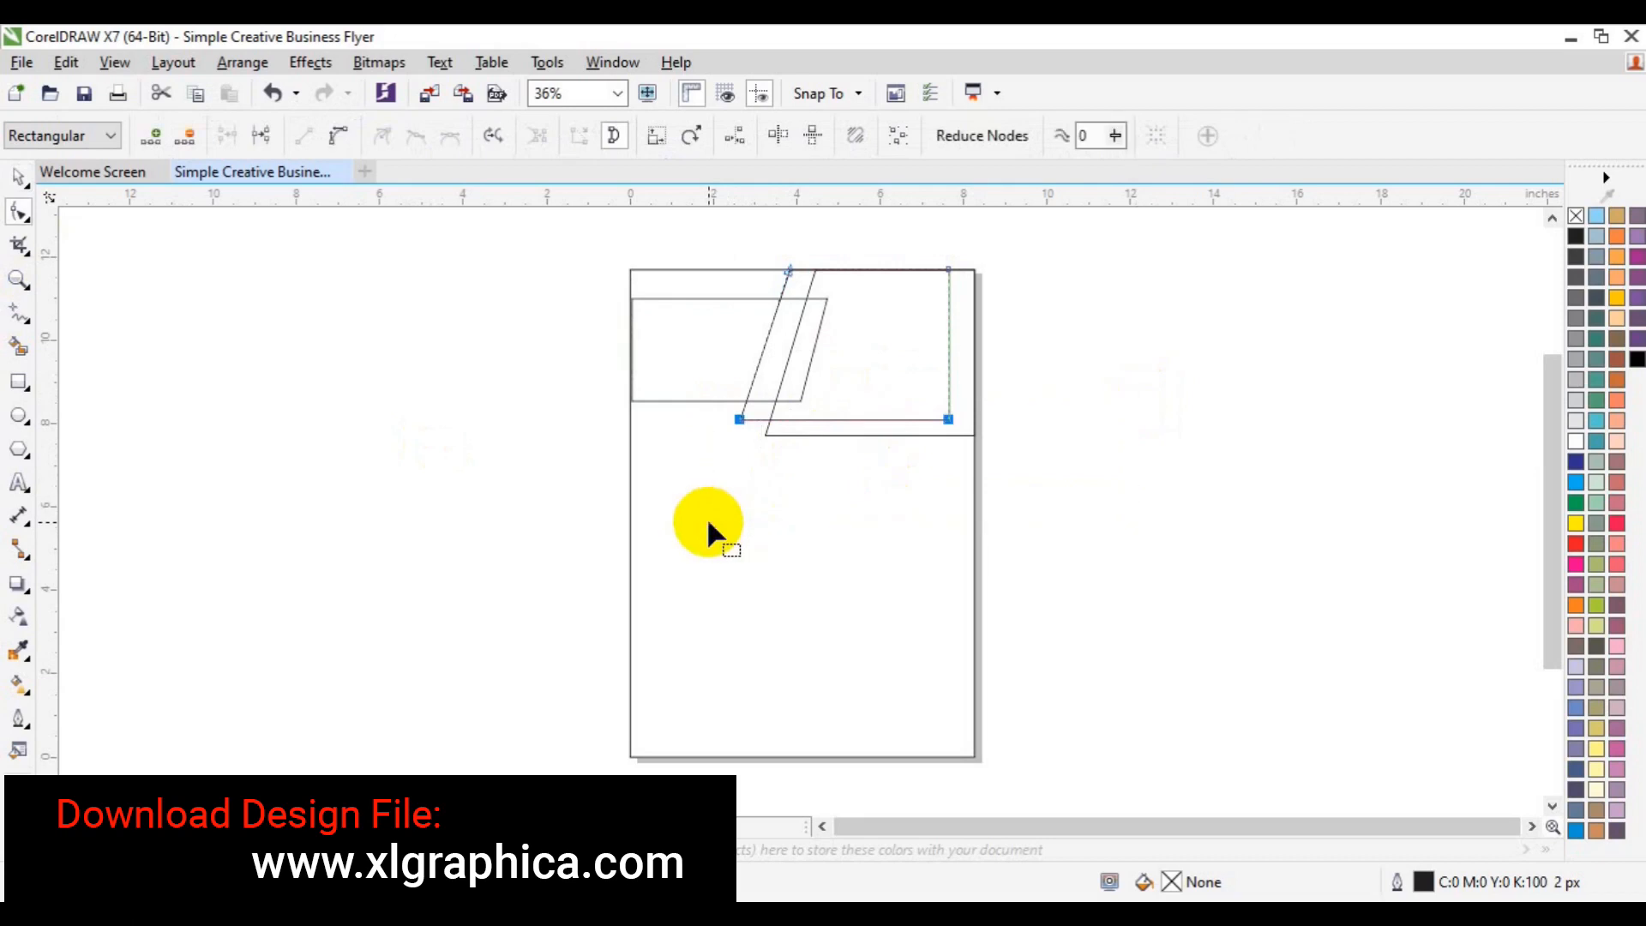
key("Down")
key("Down")
key("Down")
key("Down")
key("Down")
key("Down")
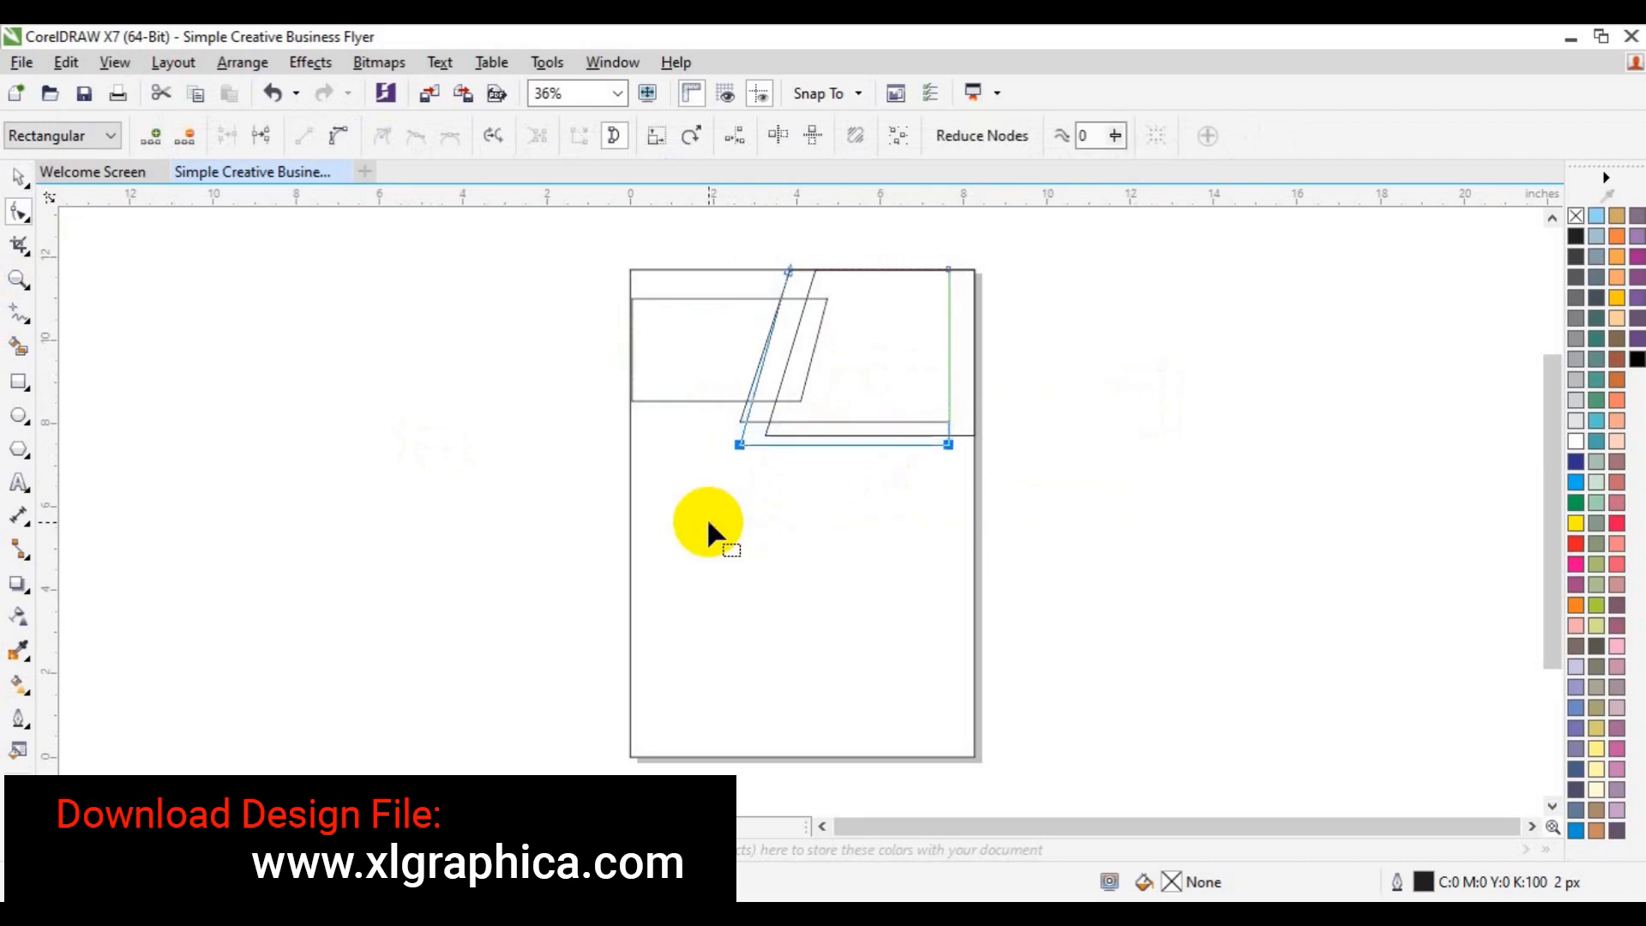
key("Down")
key("Down")
key("Down")
key("space")
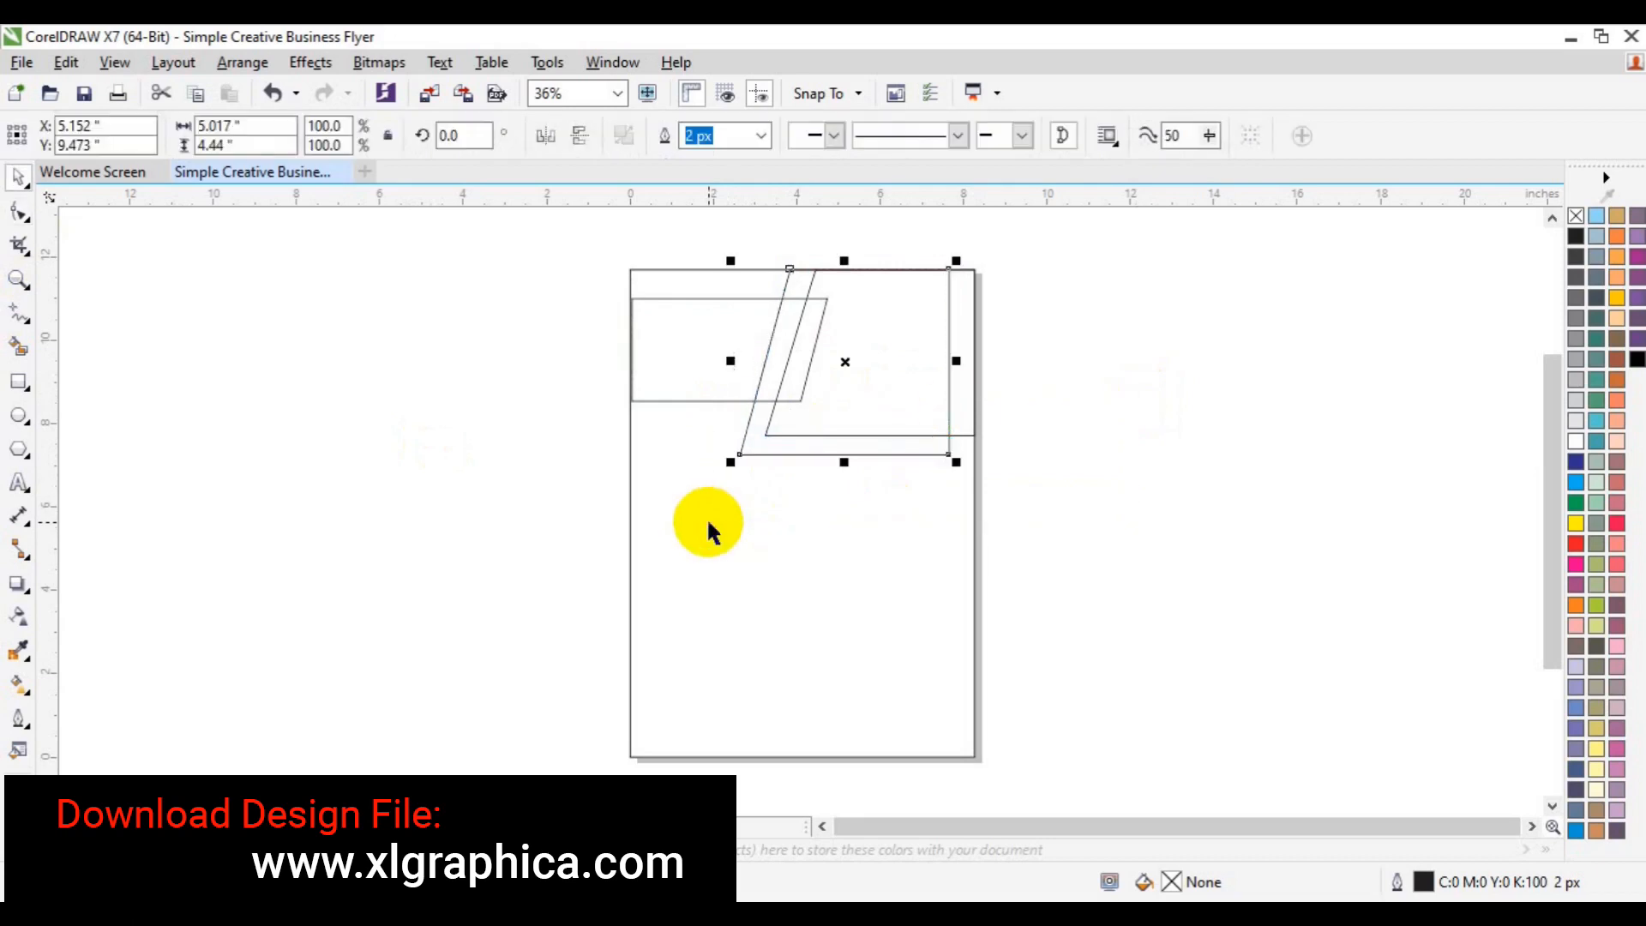
- Lower the outer slanted shape's bottom edge by three nudges
left_click(19, 212)
left_click(973, 343)
left_click_drag(1026, 352, 756, 492)
key("Down")
key("Down")
key("Down")
key("Down")
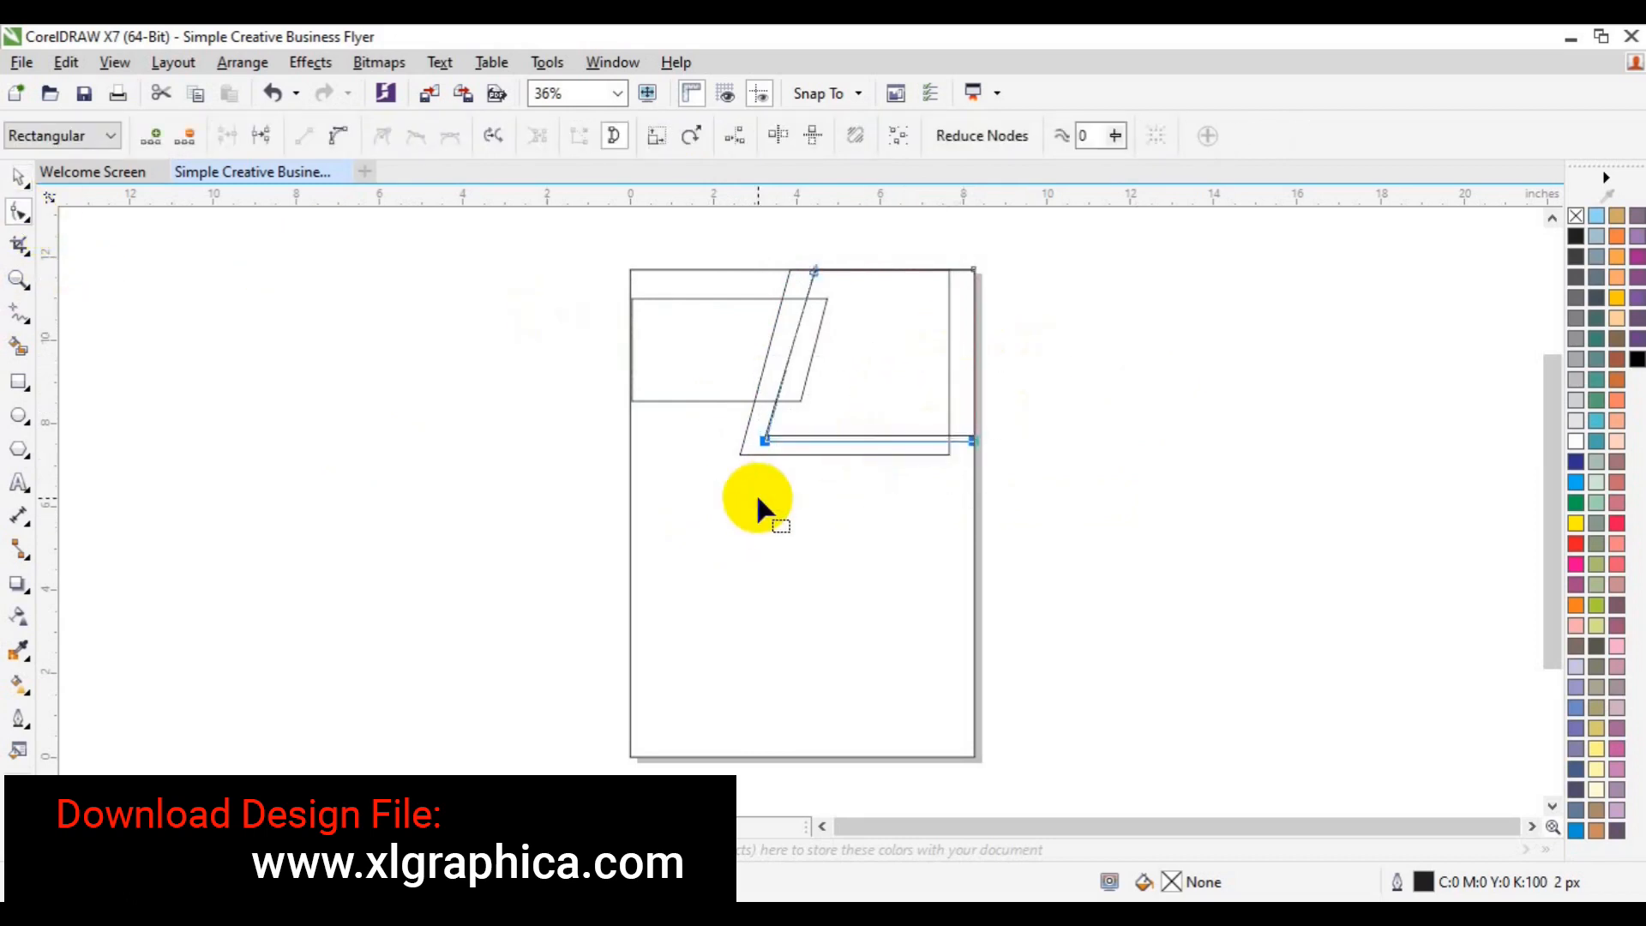
key("Down")
key("Down")
key("Down")
key("Down")
key("Down")
key("Down")
key("Down")
key("Down")
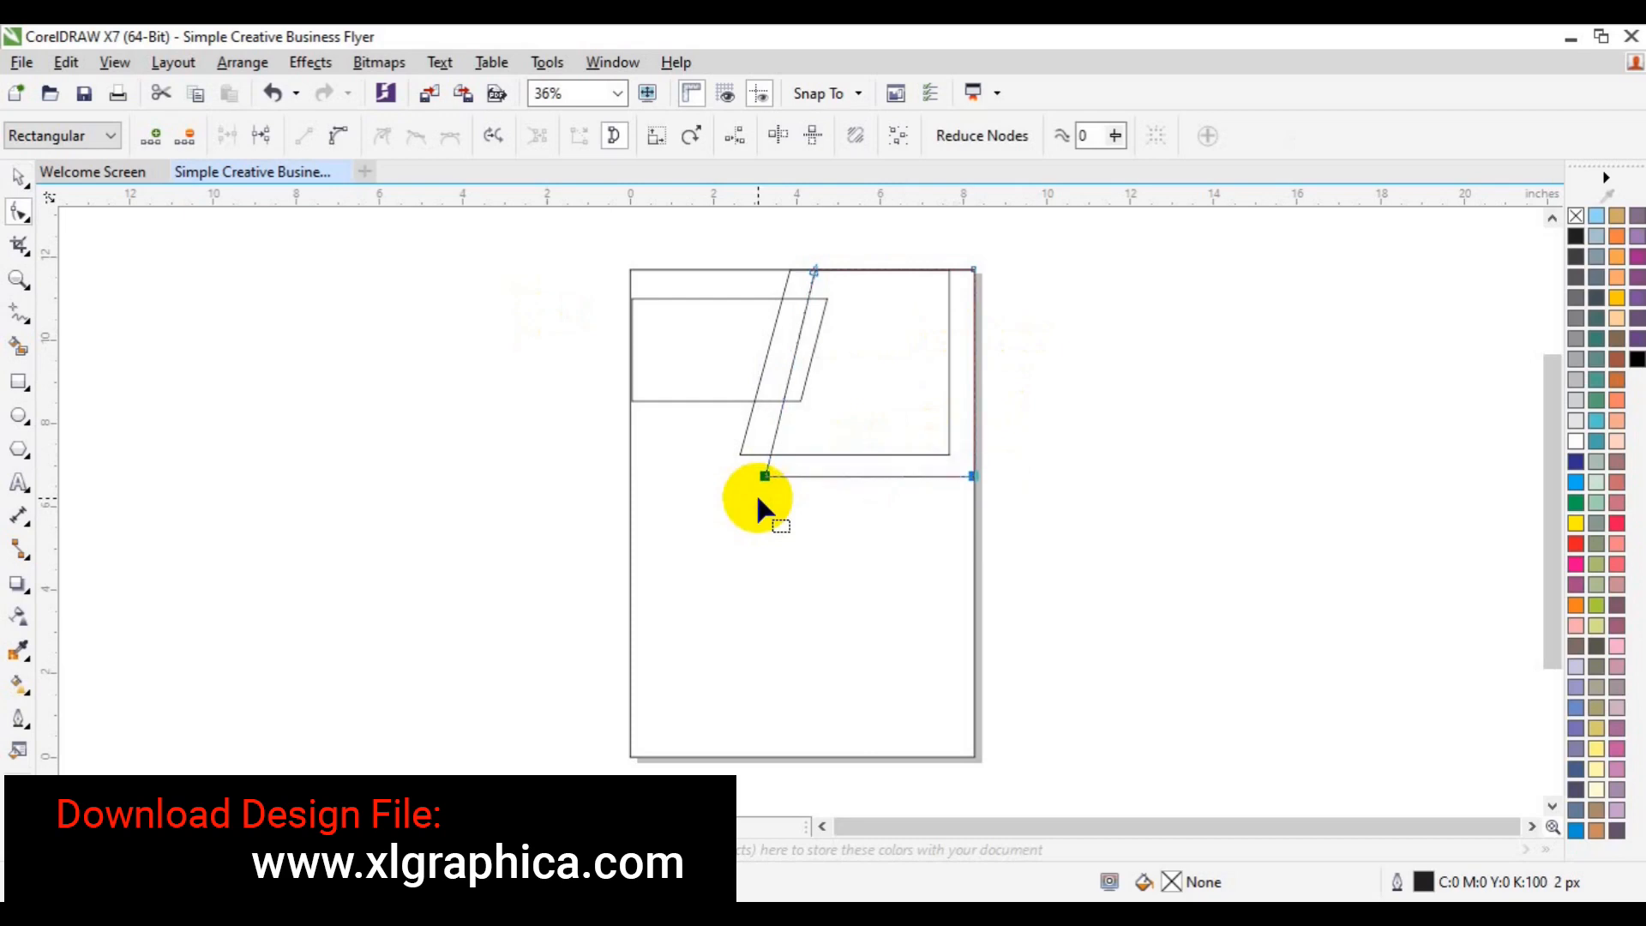
key("Down")
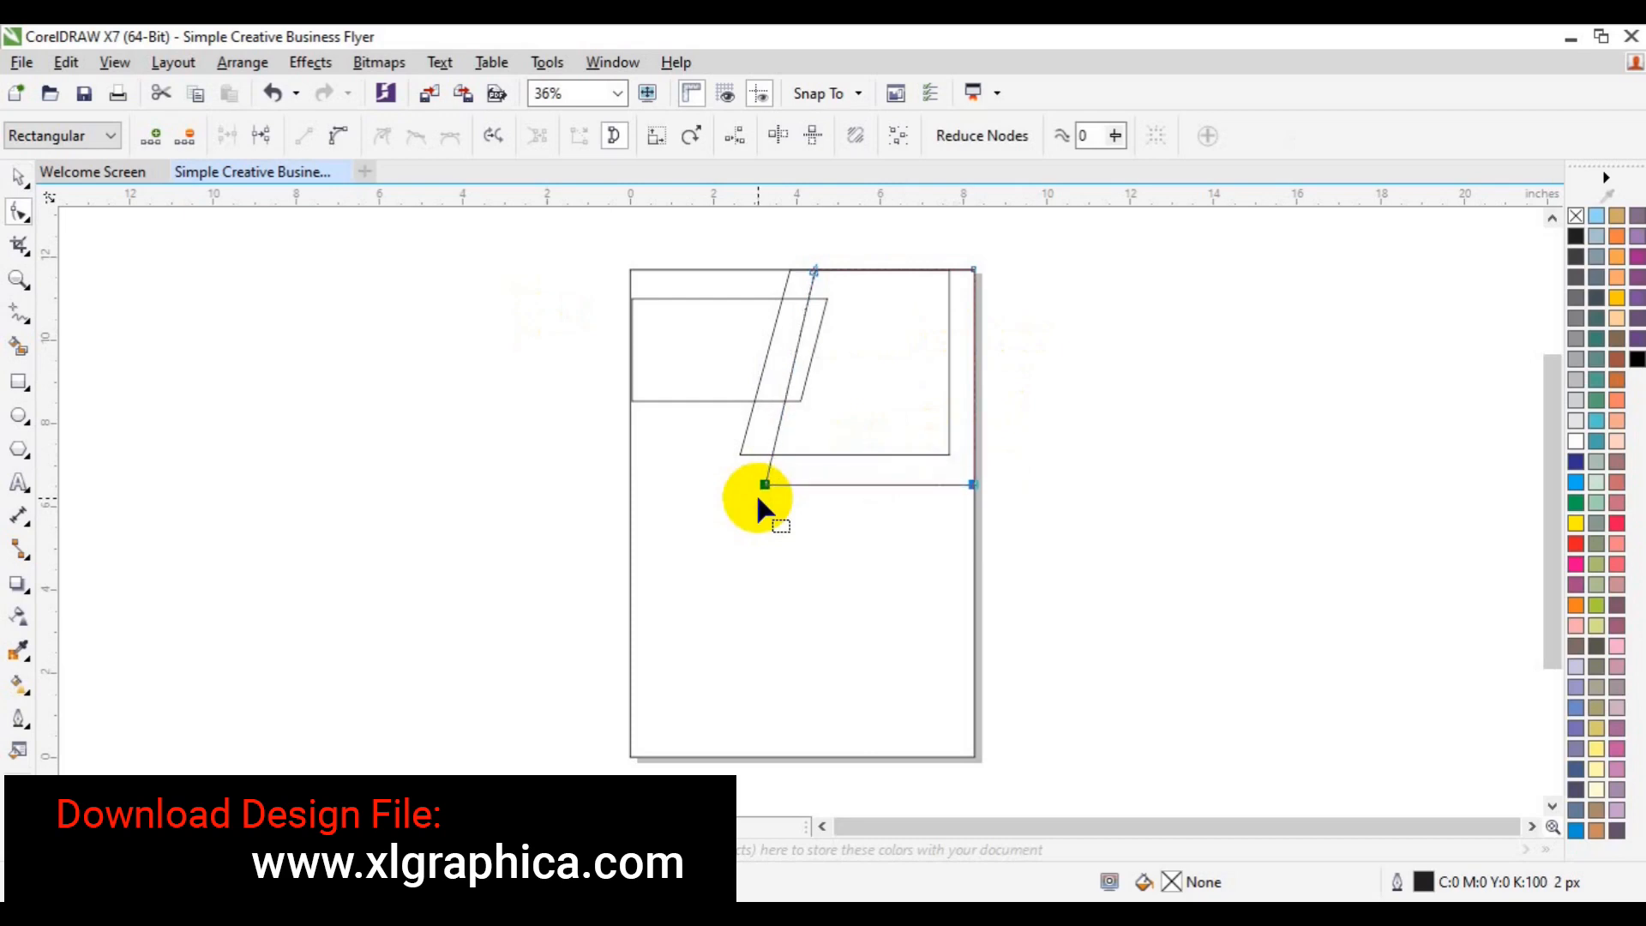
key("space")
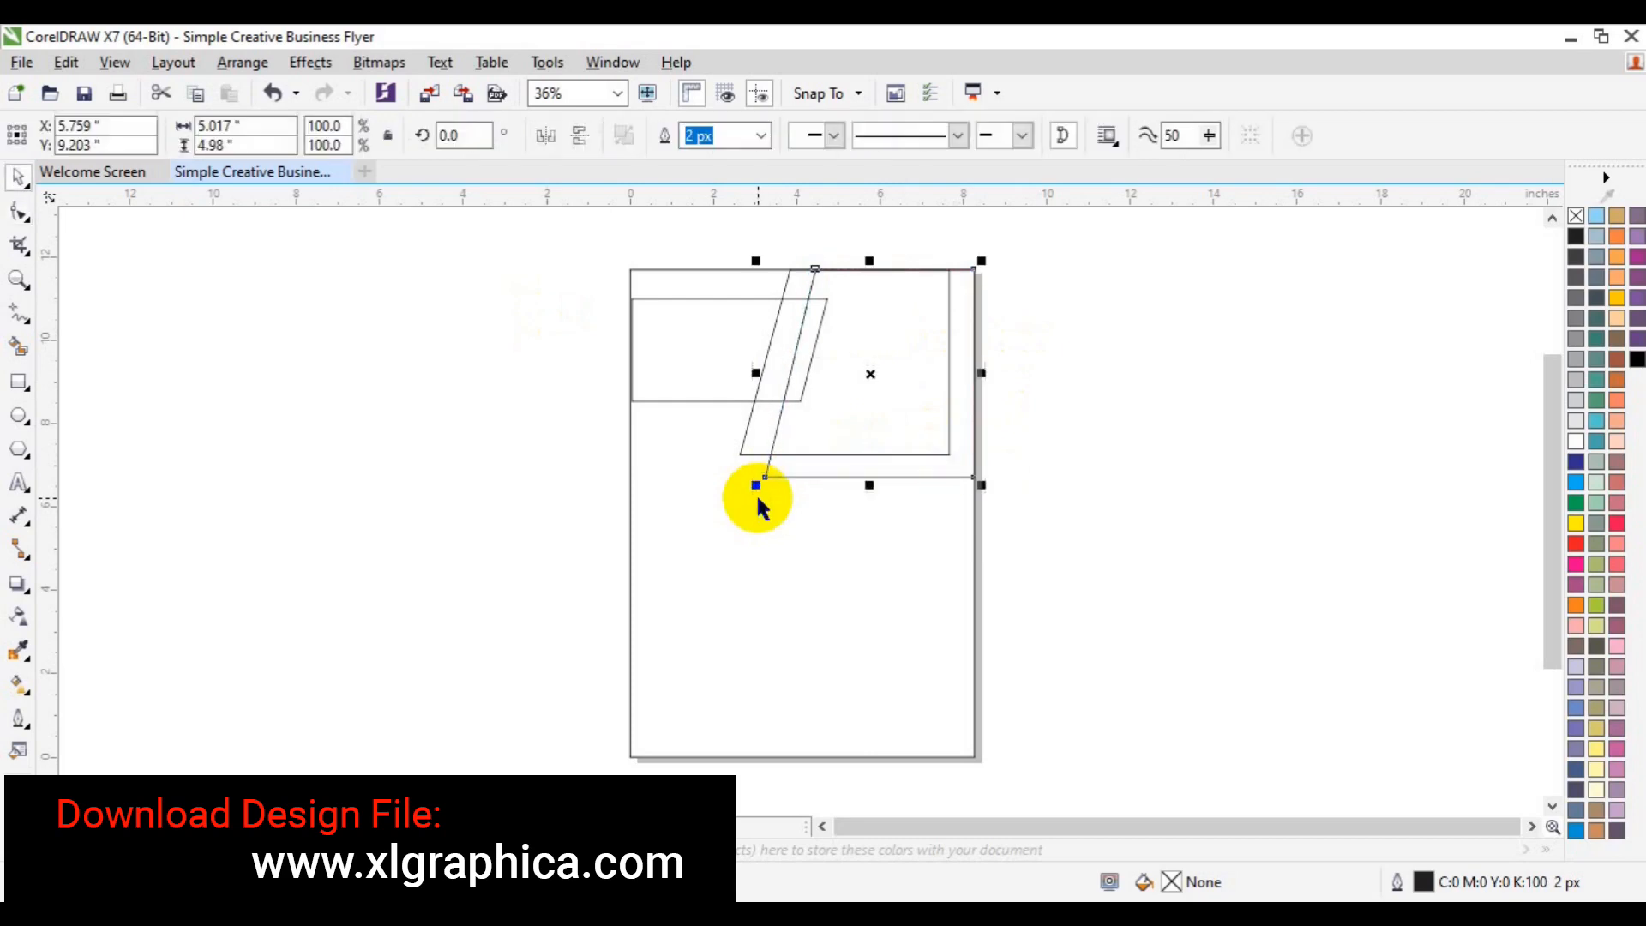
- Draw a small rectangle at the page's left edge and convert it to curves
left_click(19, 381)
left_click_drag(631, 418, 704, 452)
key("space")
left_click(760, 426)
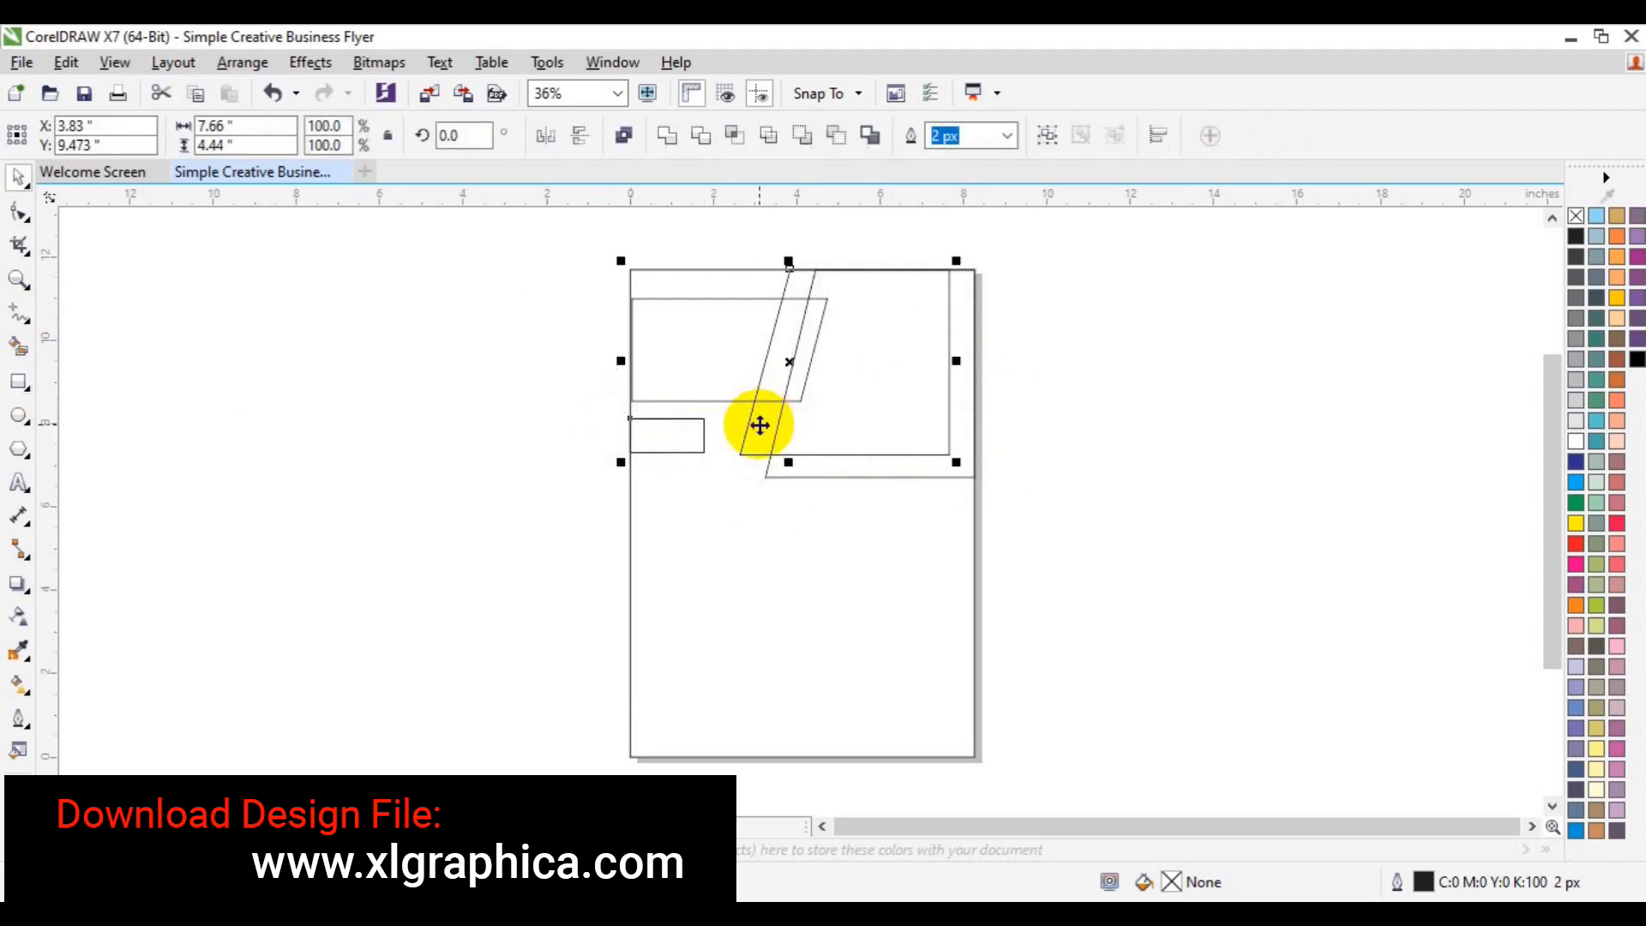
left_click(377, 479)
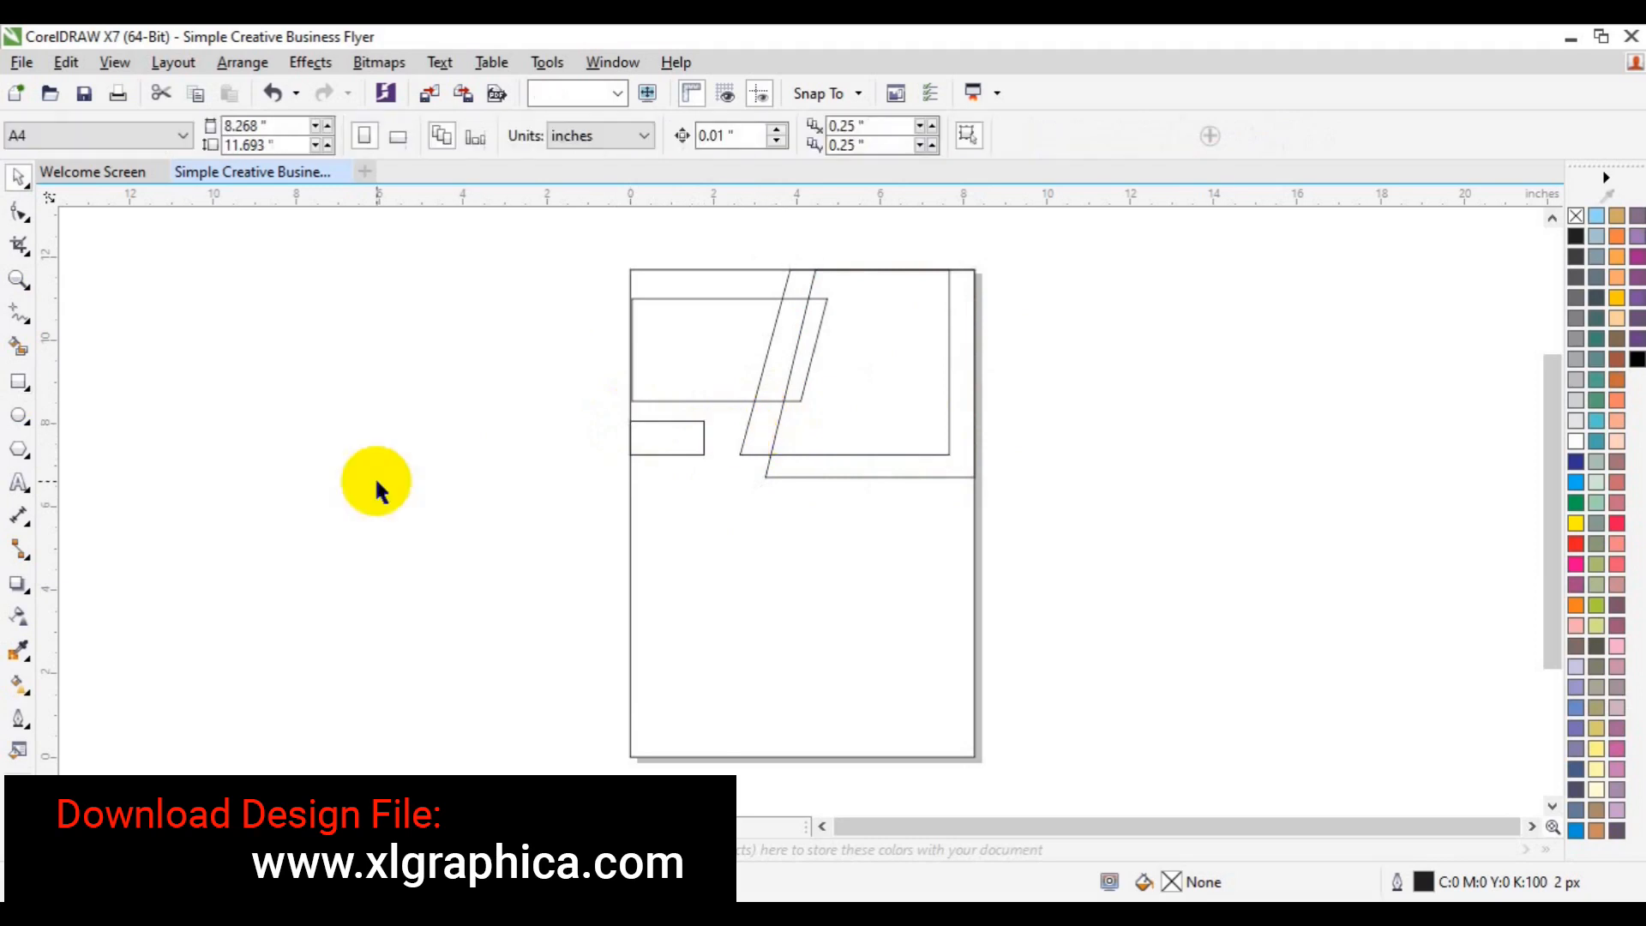
left_click(704, 429)
right_click(705, 433)
left_click(831, 368)
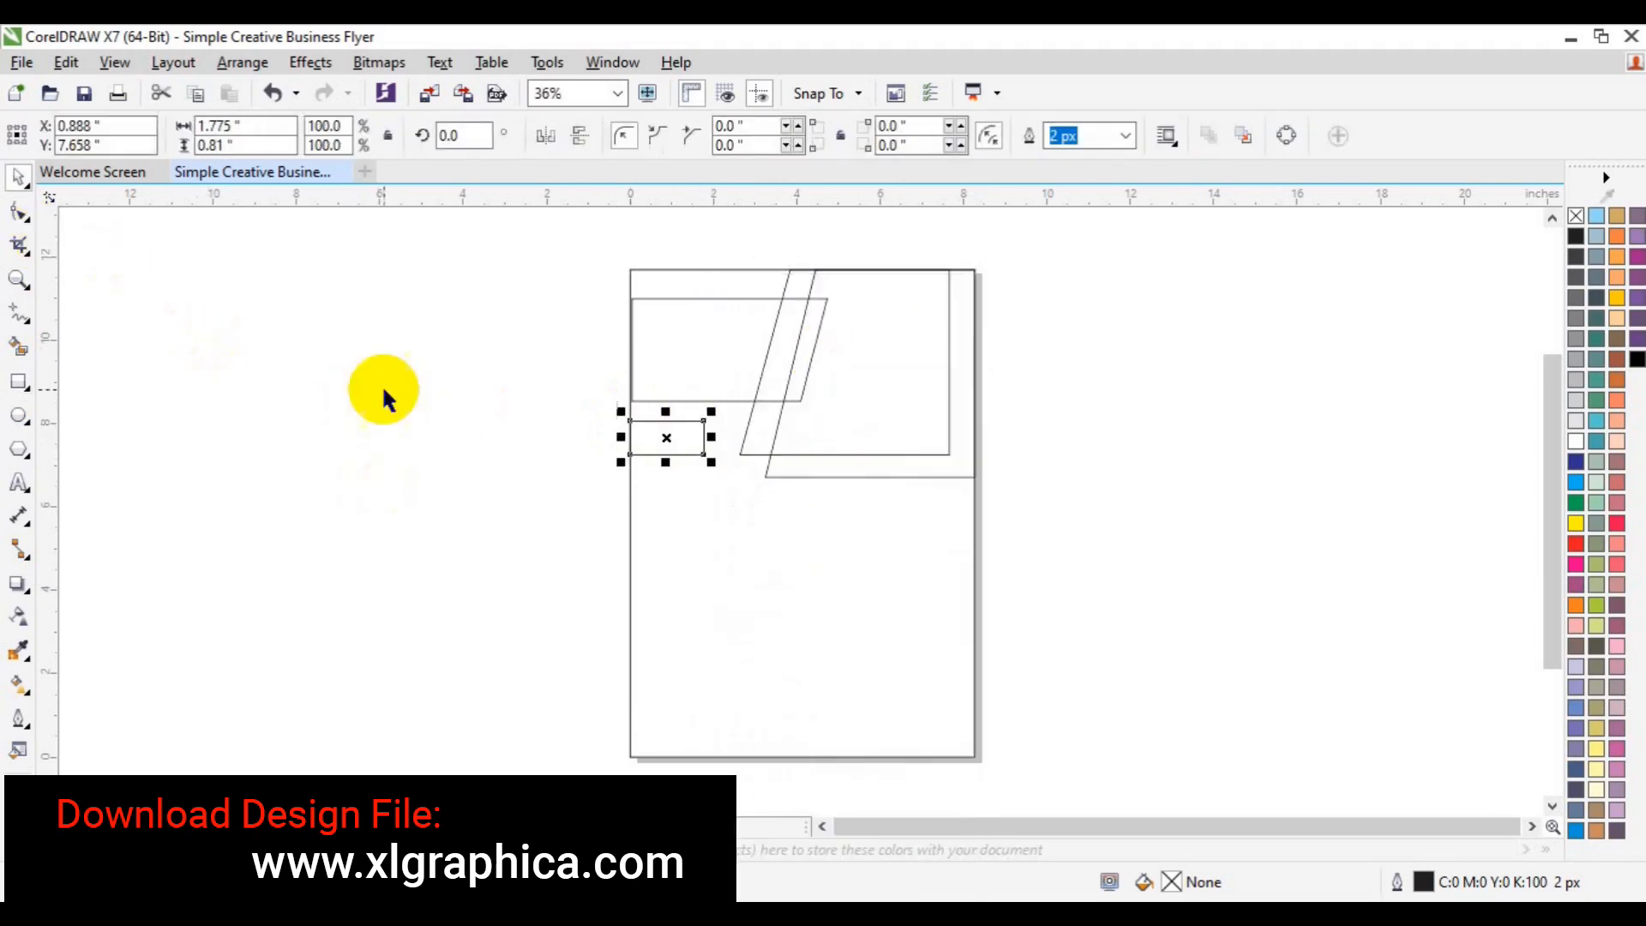
left_click(21, 214)
left_click_drag(722, 437, 686, 478)
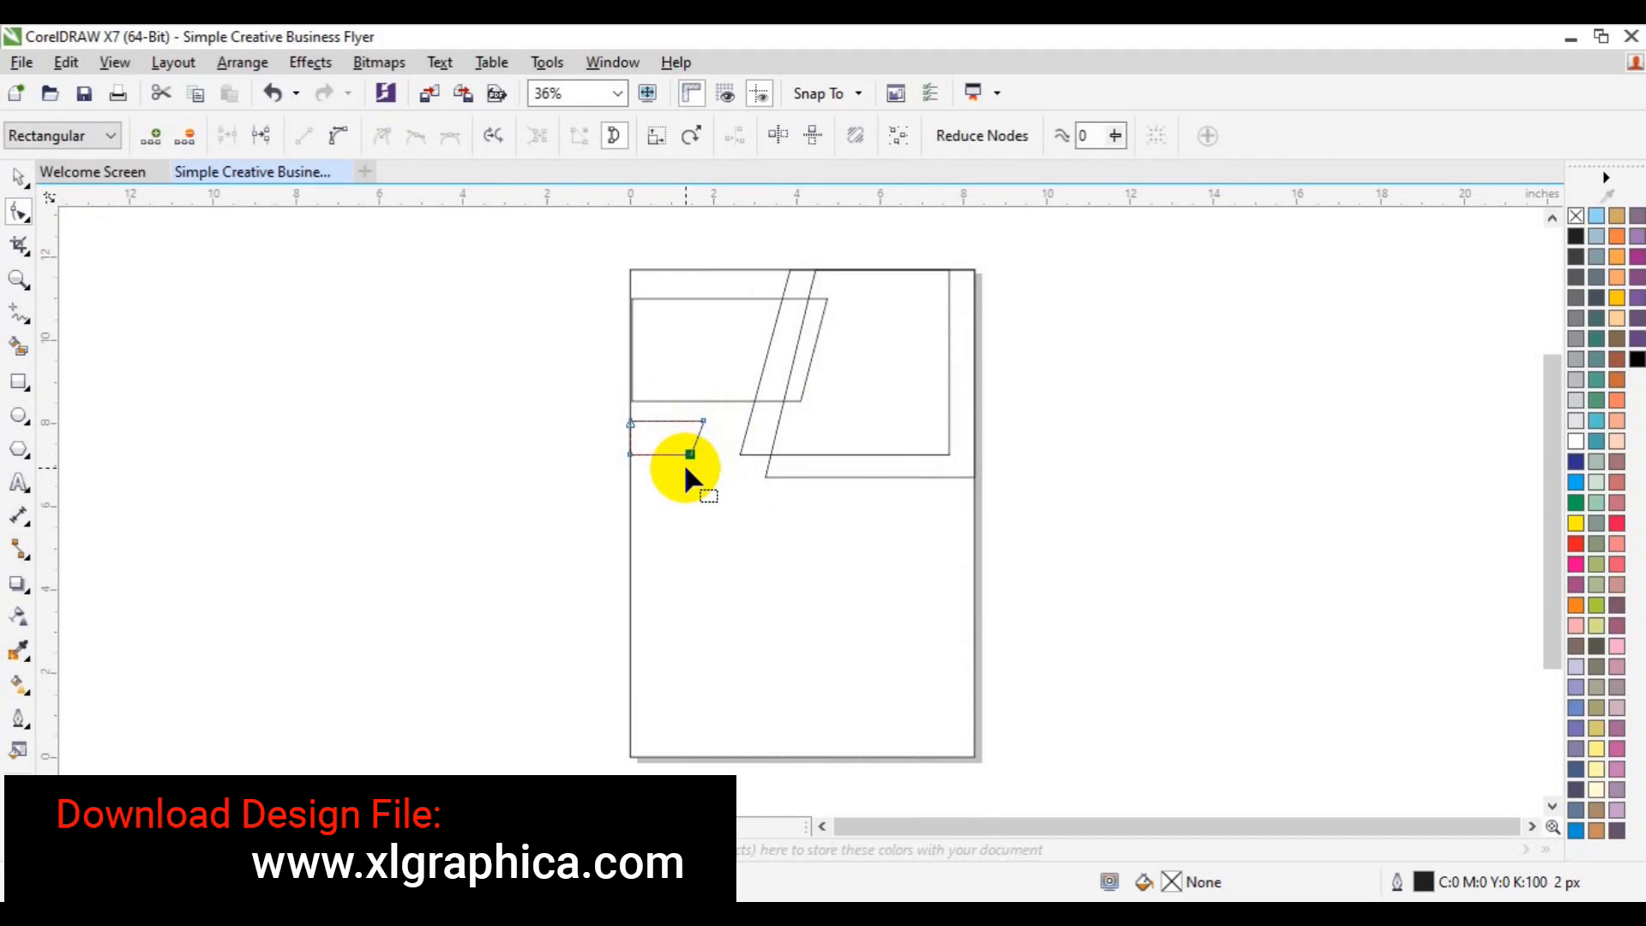
key("space")
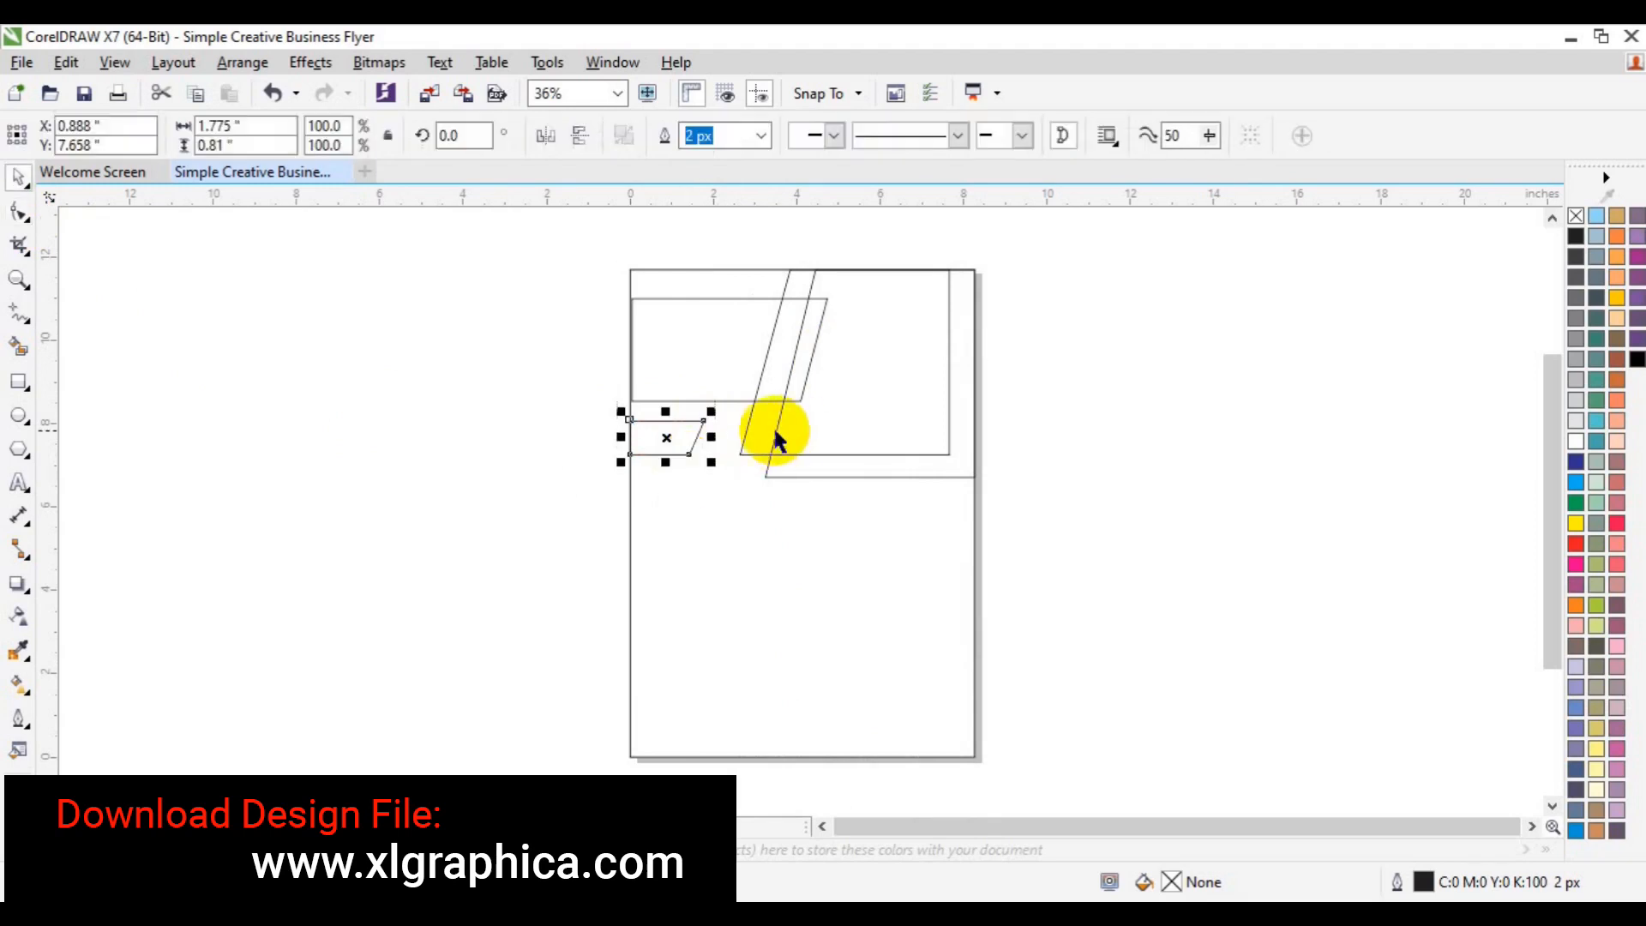
- Nudge the inner frame's lower-left node left to slant it, and delete the small trial shape
left_click(748, 433)
left_click(19, 212)
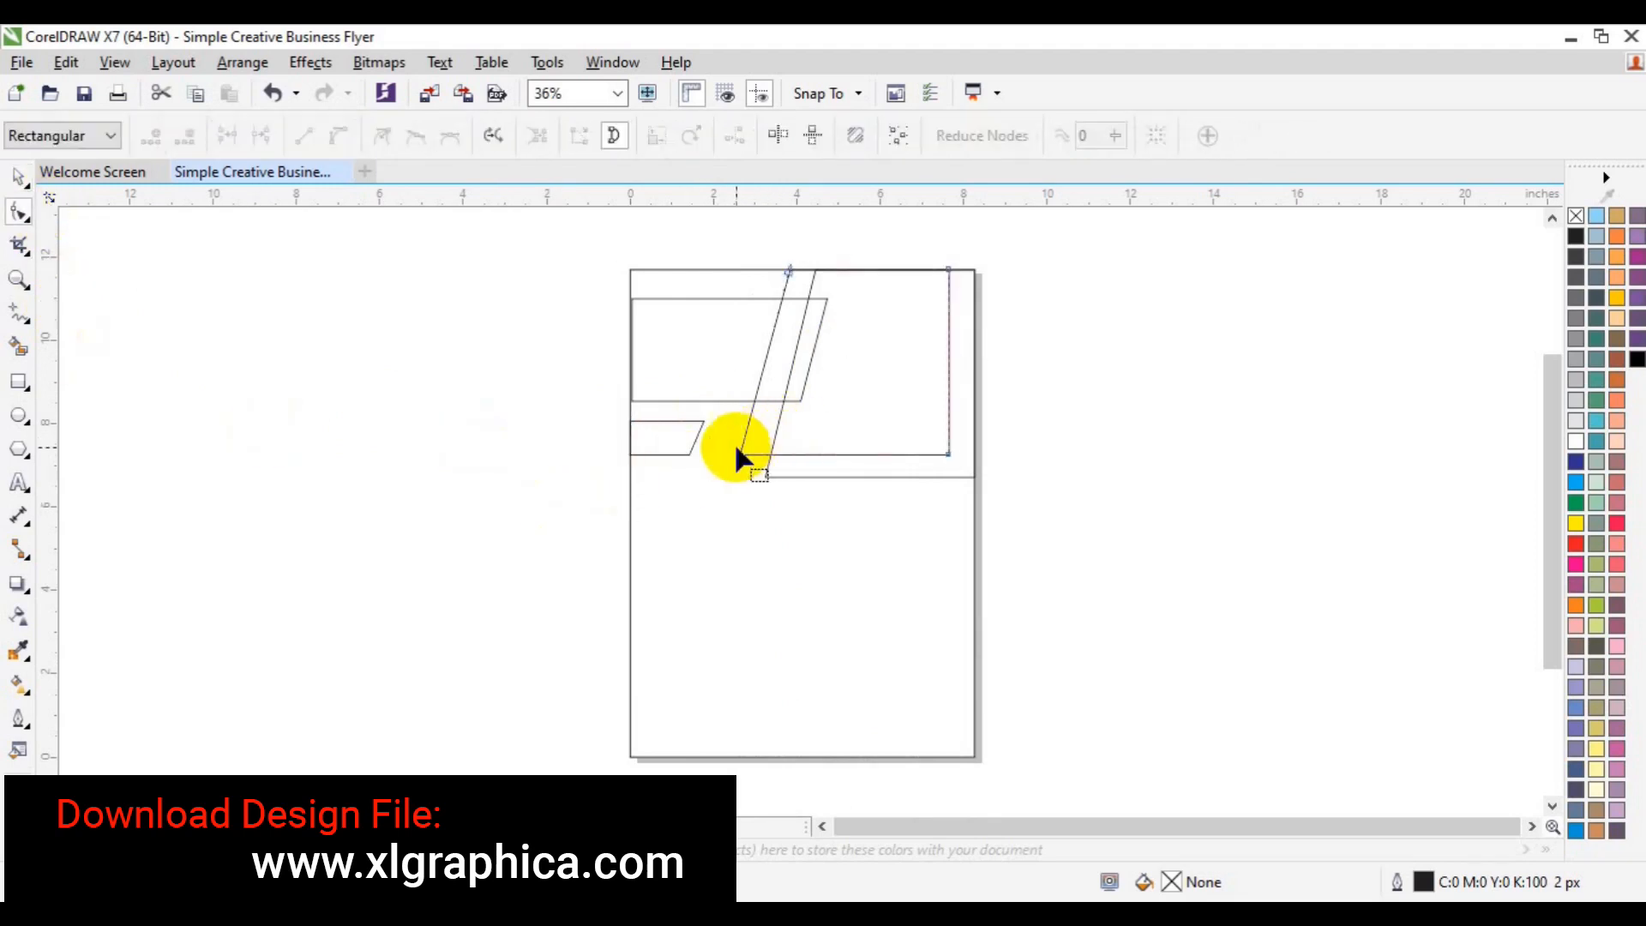
left_click_drag(726, 436, 782, 485)
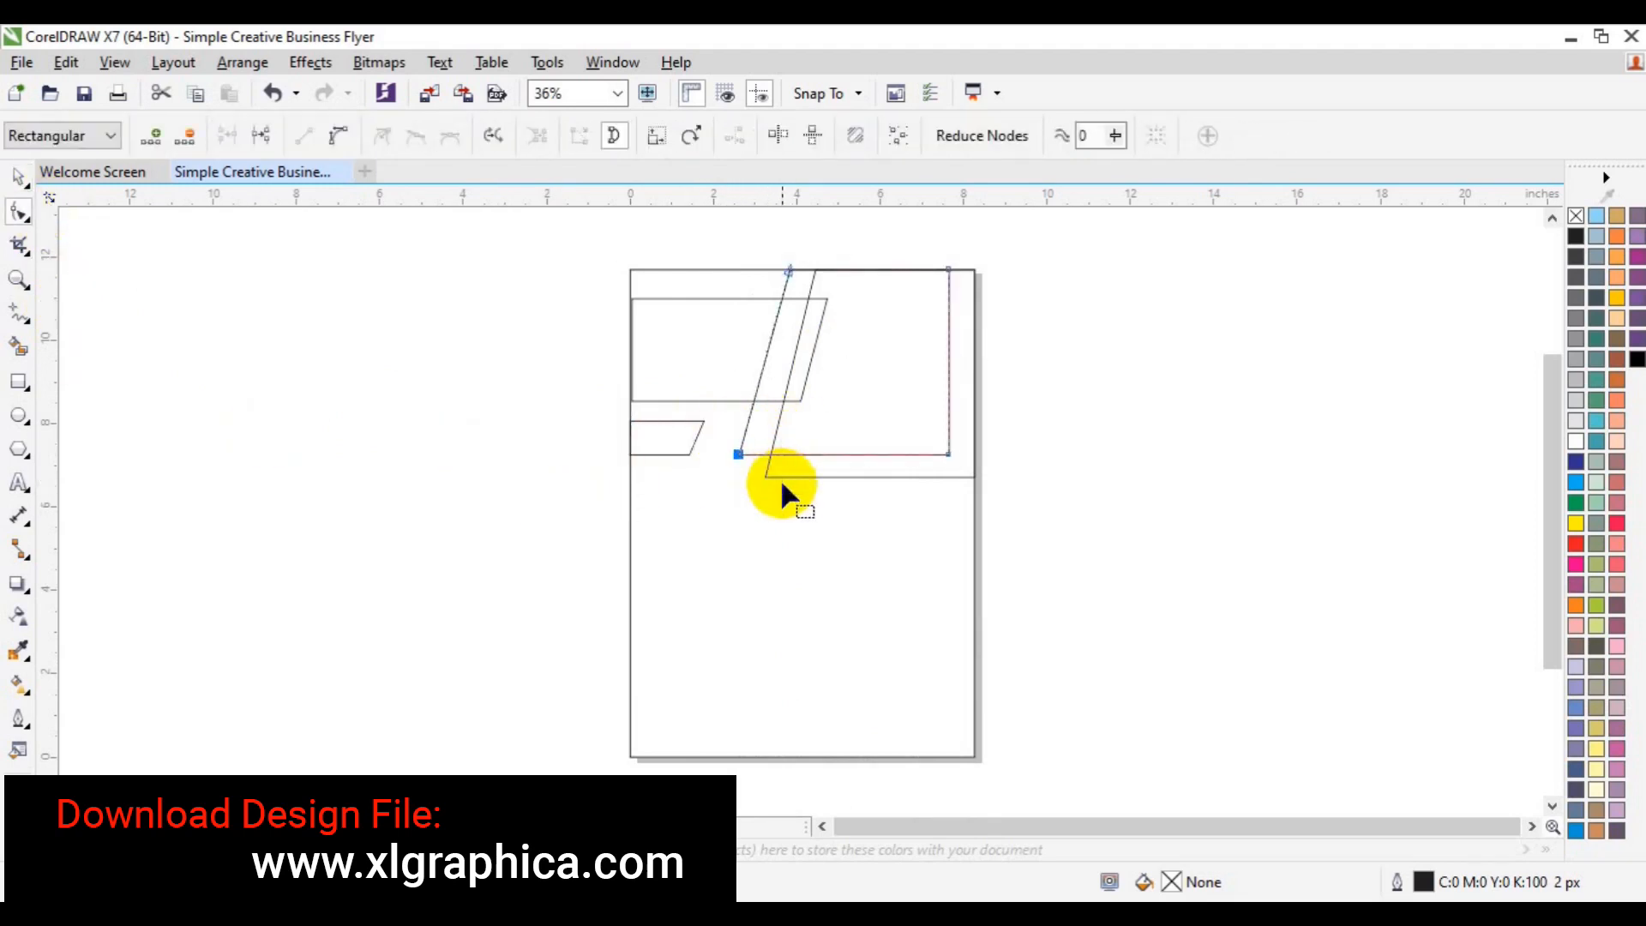
key("Left")
key("Left")
key("Left")
key("space")
left_click(645, 438)
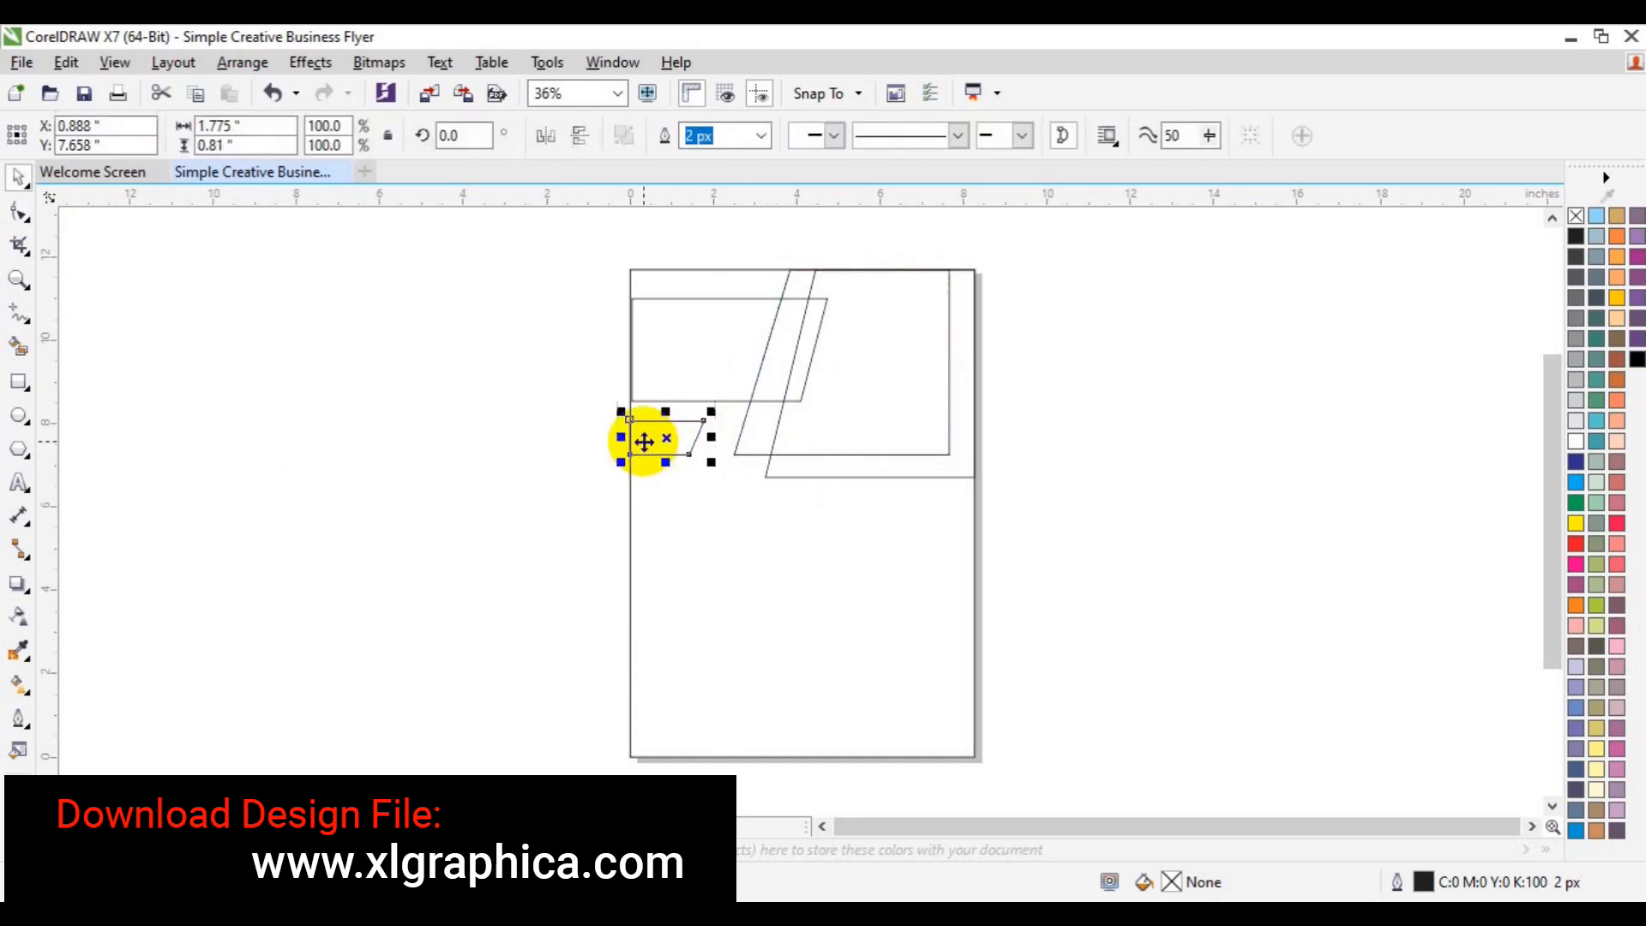
key("Delete")
- Copy the slanted frame to the left and mirror it vertically and horizontally
left_click(789, 434)
left_click_drag(918, 352, 698, 361)
left_click(581, 136)
left_click(547, 139)
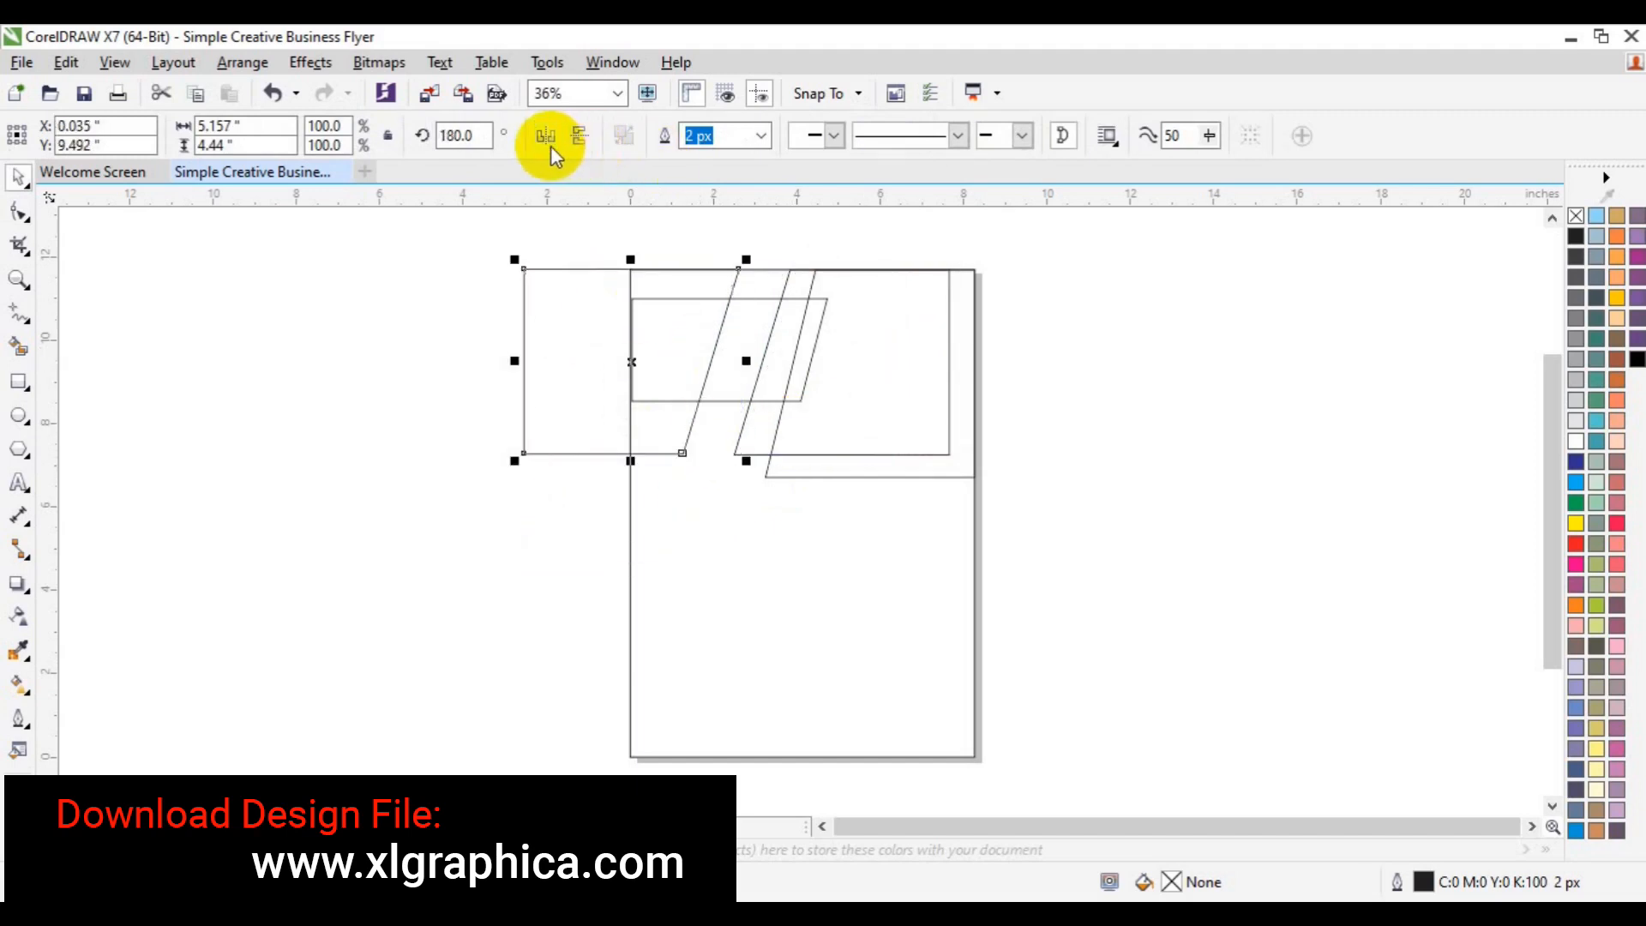
left_click(752, 454, "shift")
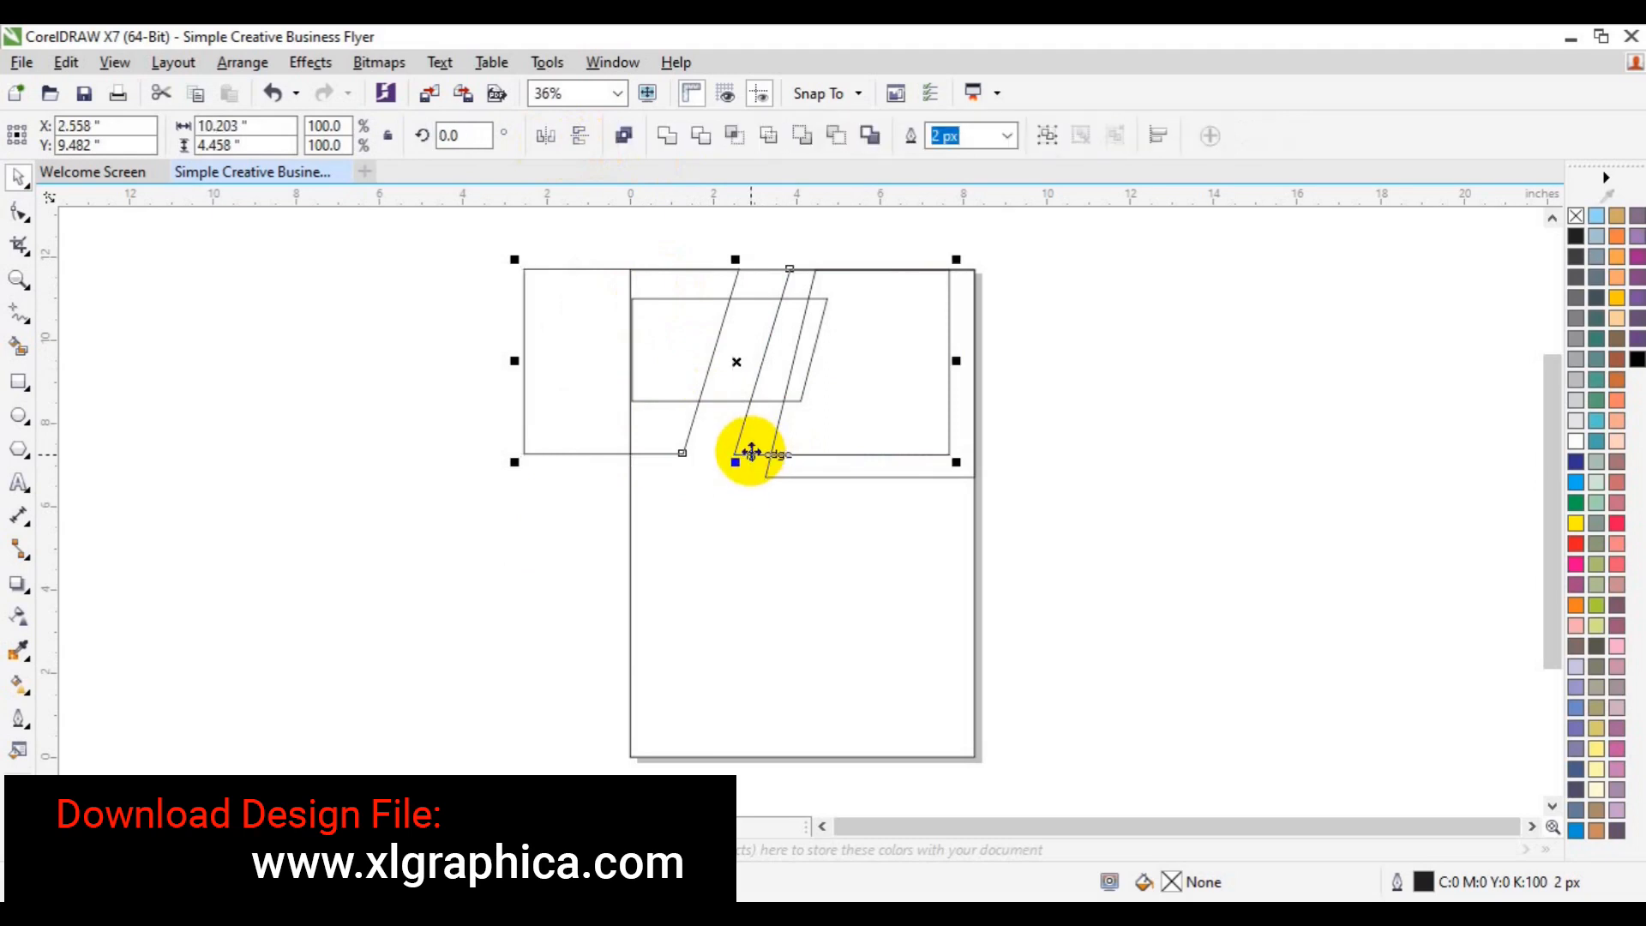
left_click(340, 482)
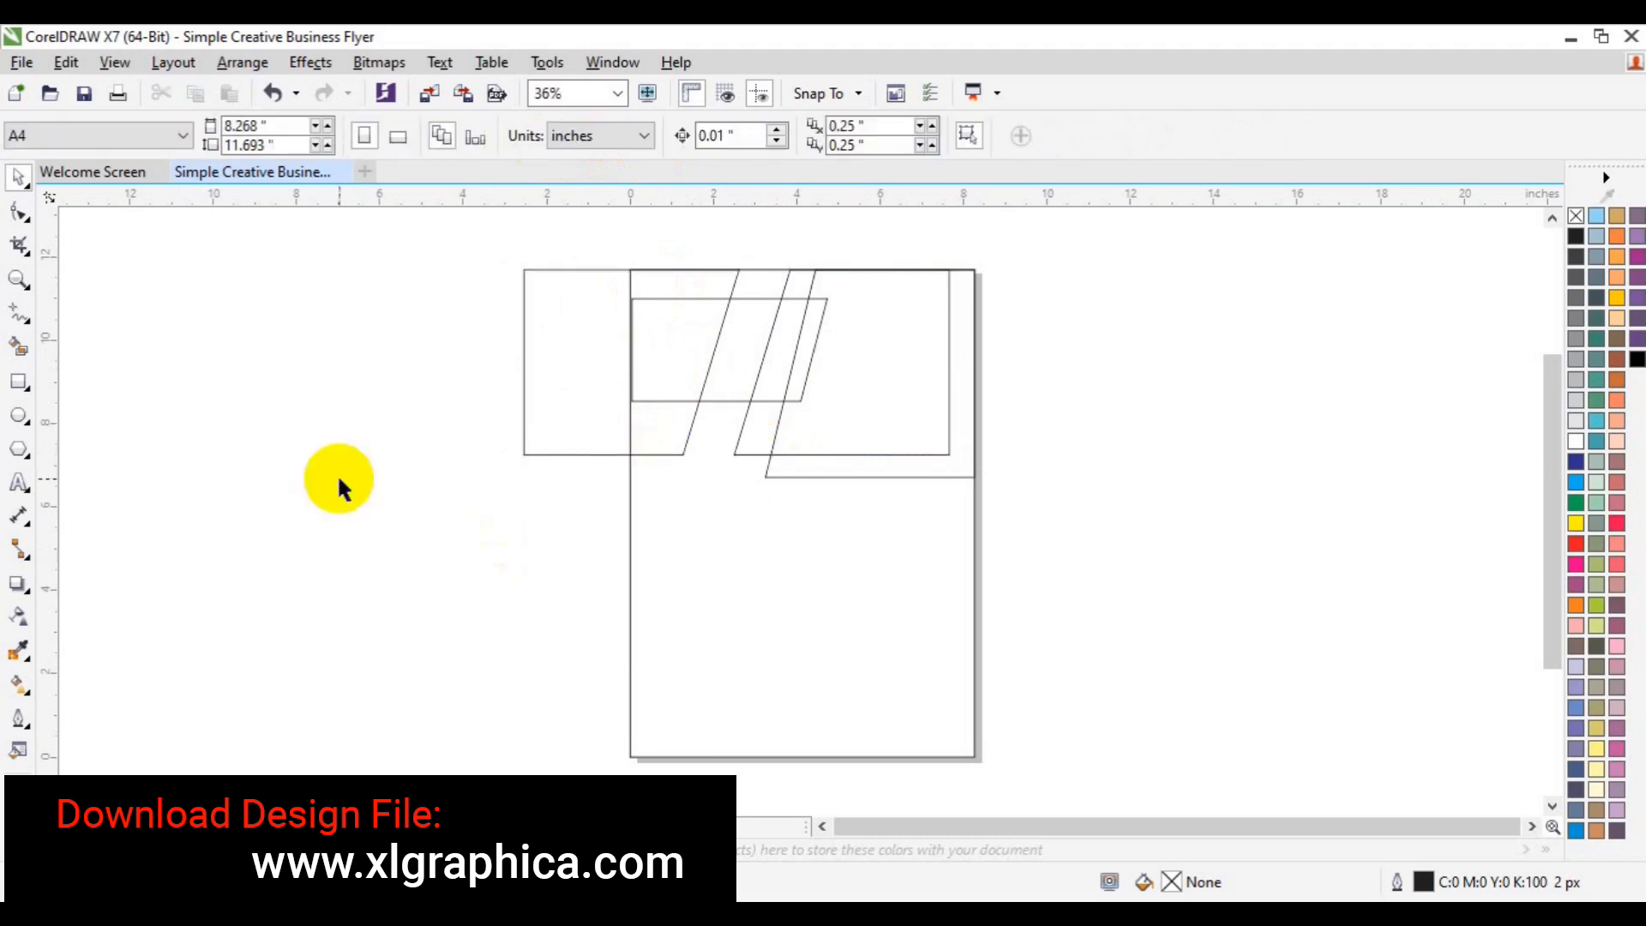
- Draw a horizontal Pen line across the page's left edge and nudge it up twice
left_click(21, 317)
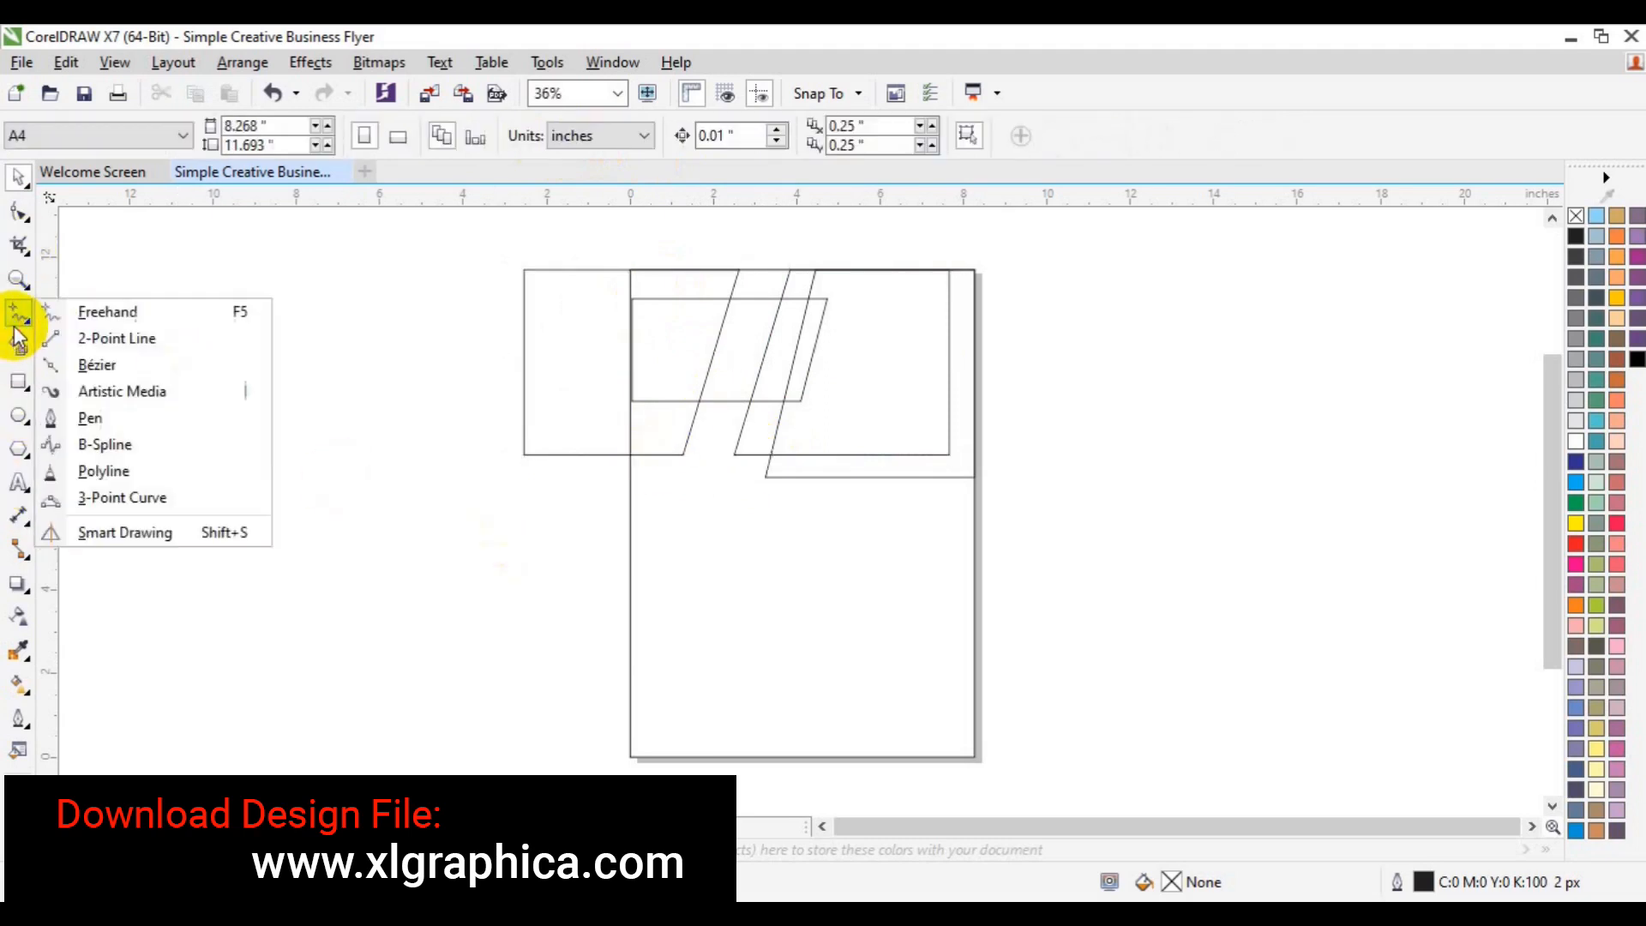
left_click(97, 419)
left_click(509, 429)
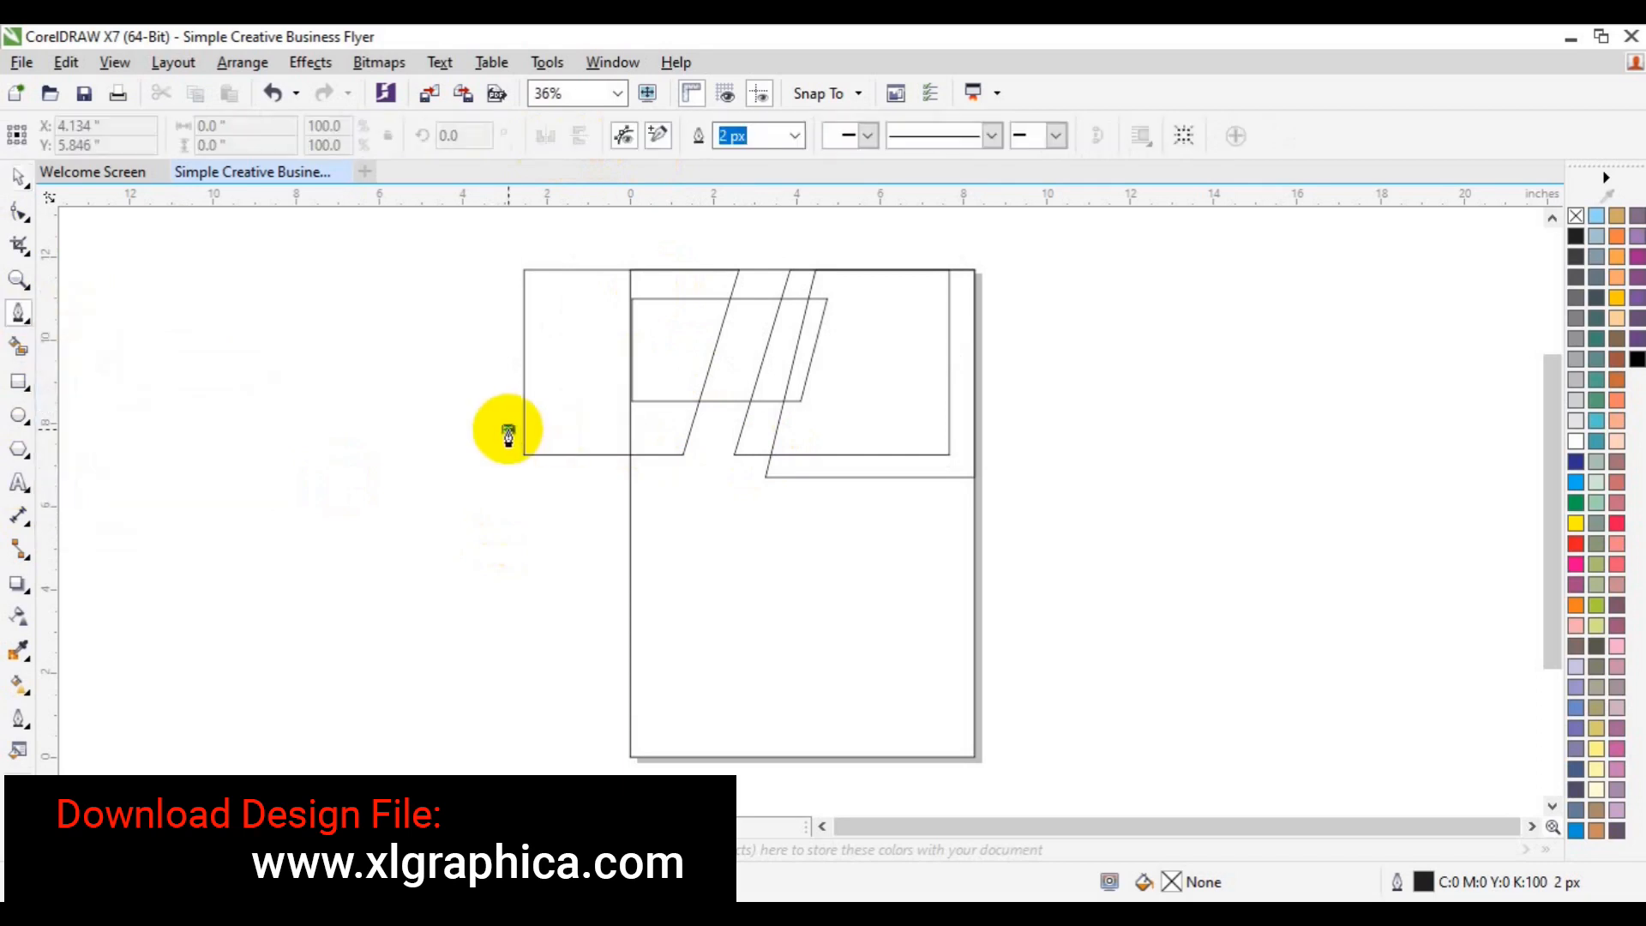
double_click(716, 427)
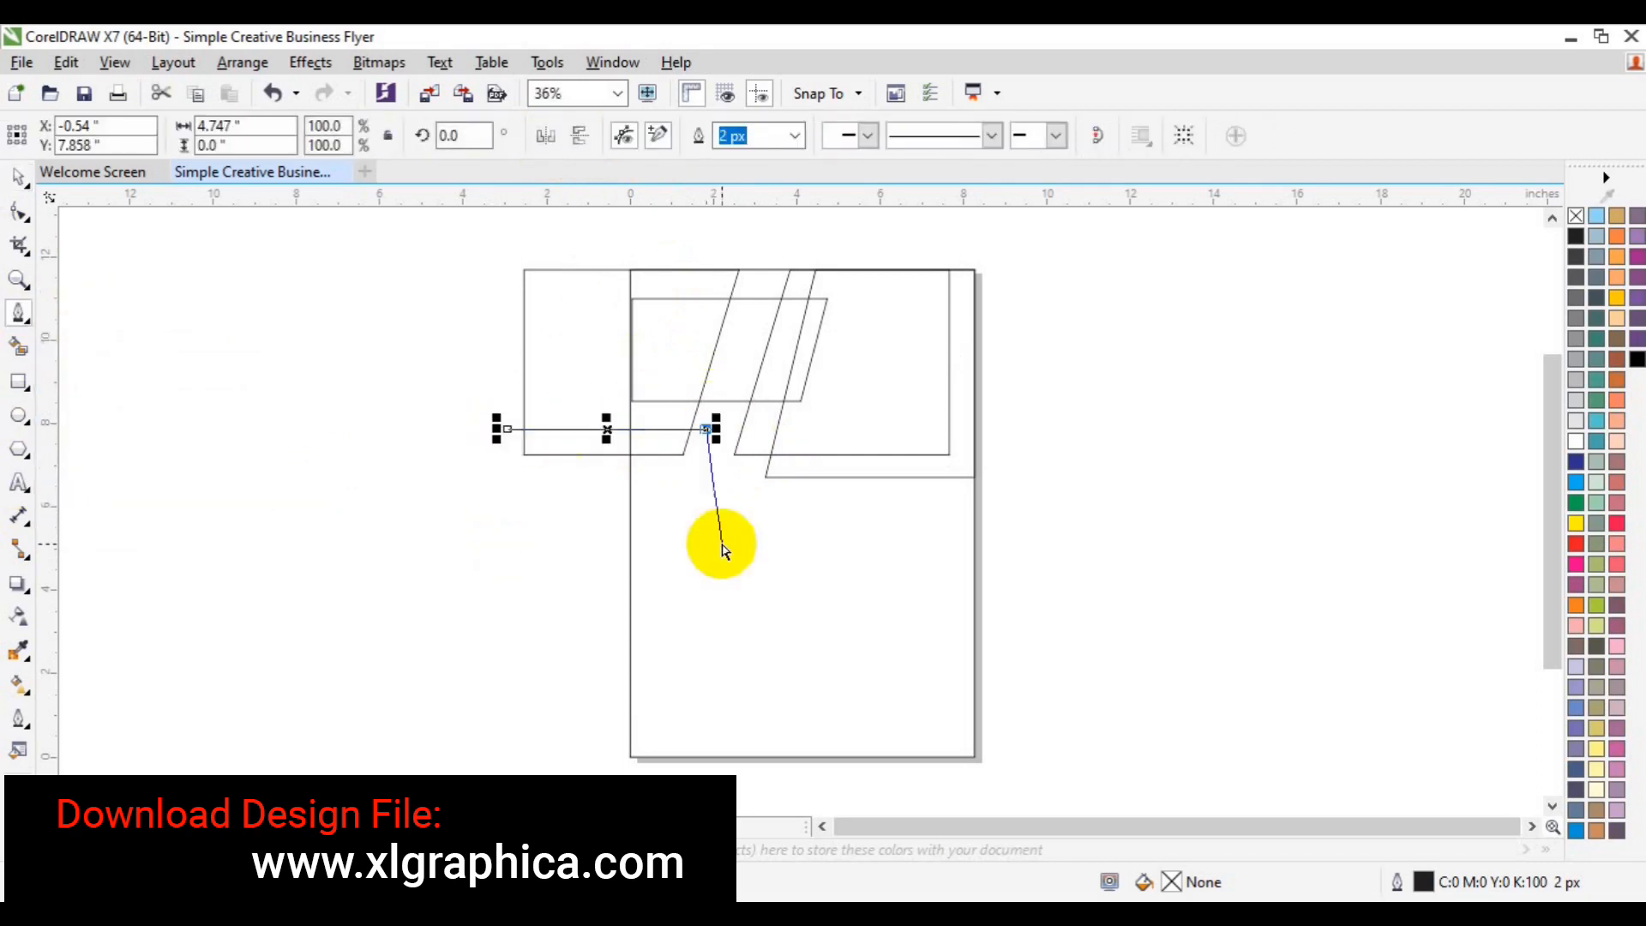
key("space")
key("Up")
key("Up")
key("Up")
key("Up")
key("Up")
key("Up")
key("Up")
key("Up")
key("Up")
key("Up")
key("Up")
key("Up")
key("Up")
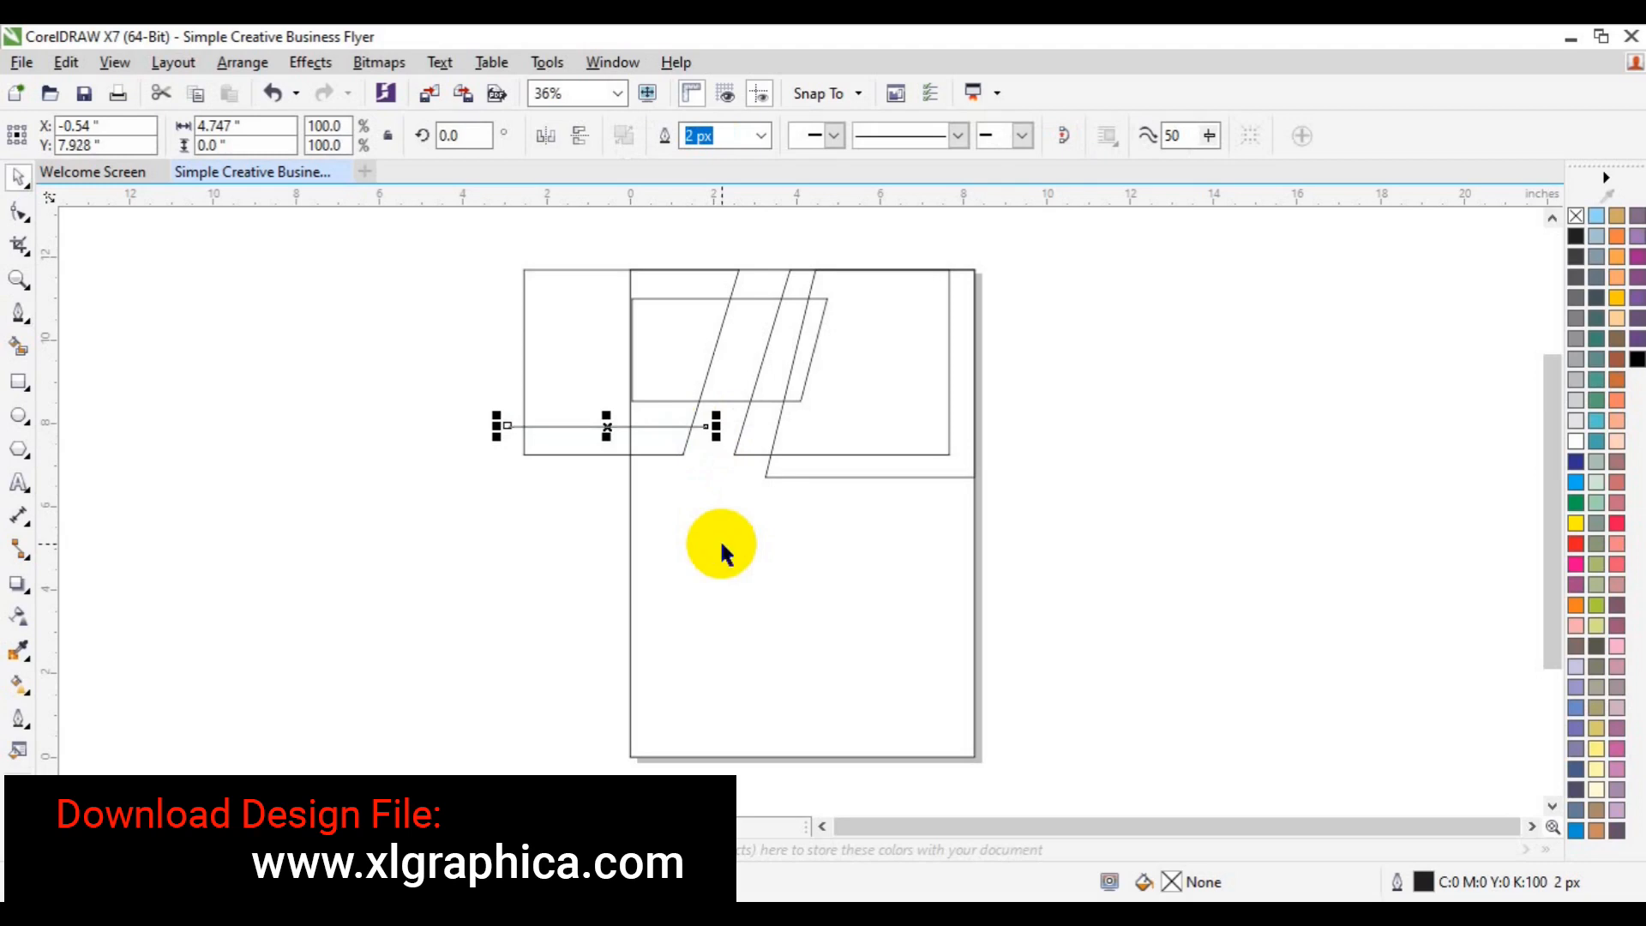
key("Up")
key("Up")
key("Up")
key("Up")
key("Up")
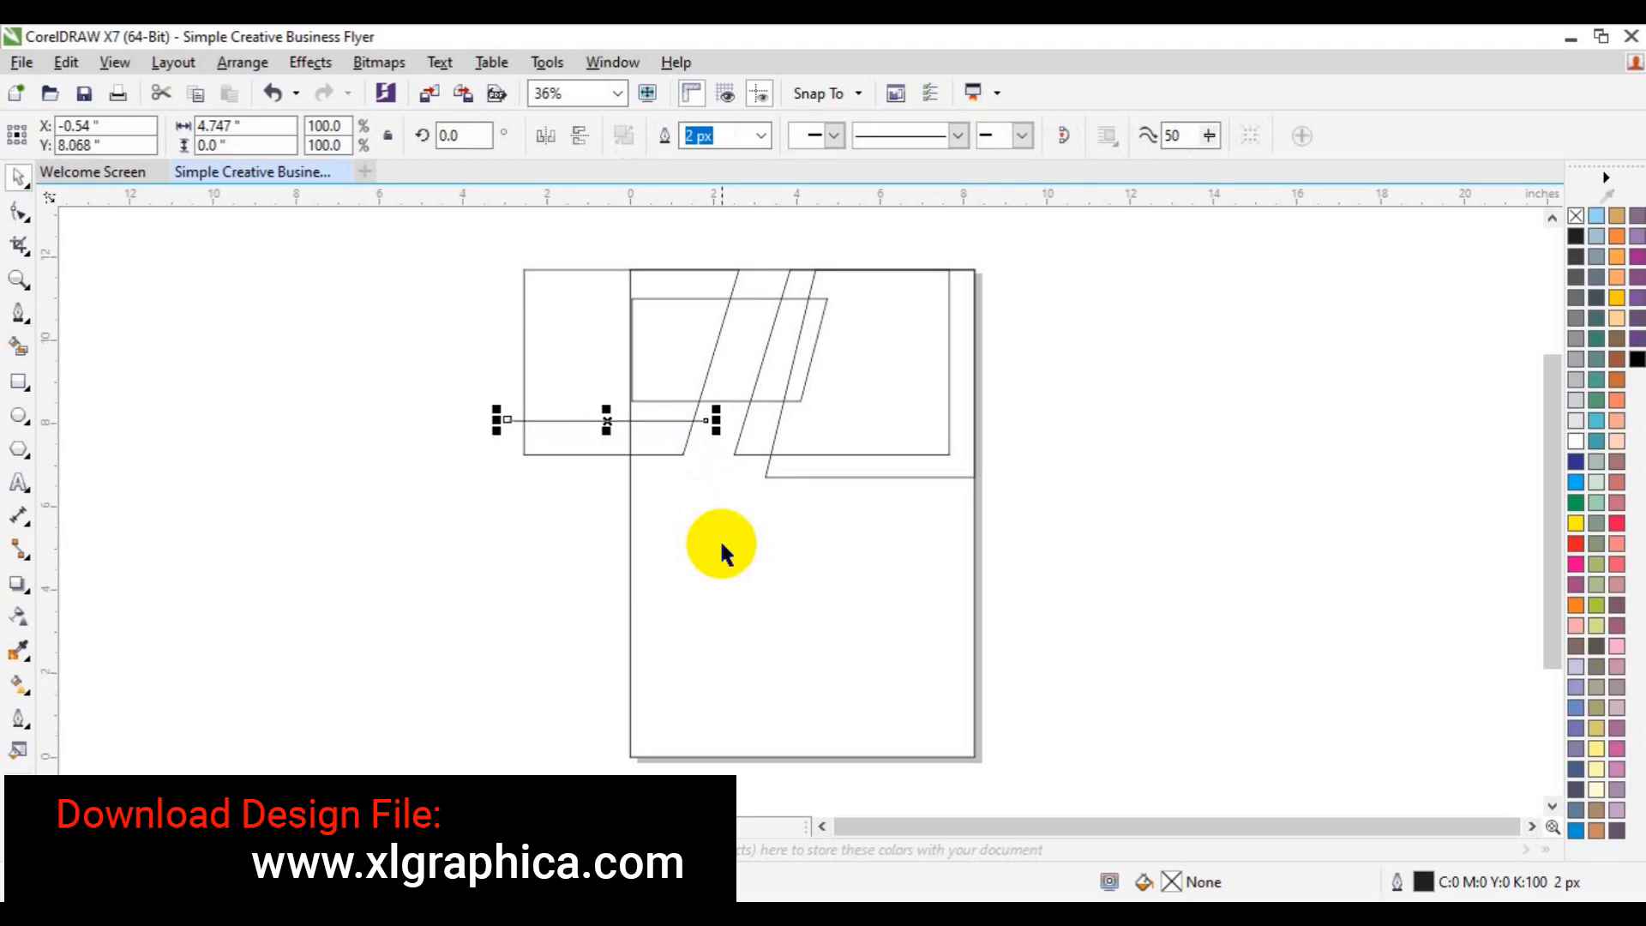
left_click(1296, 442)
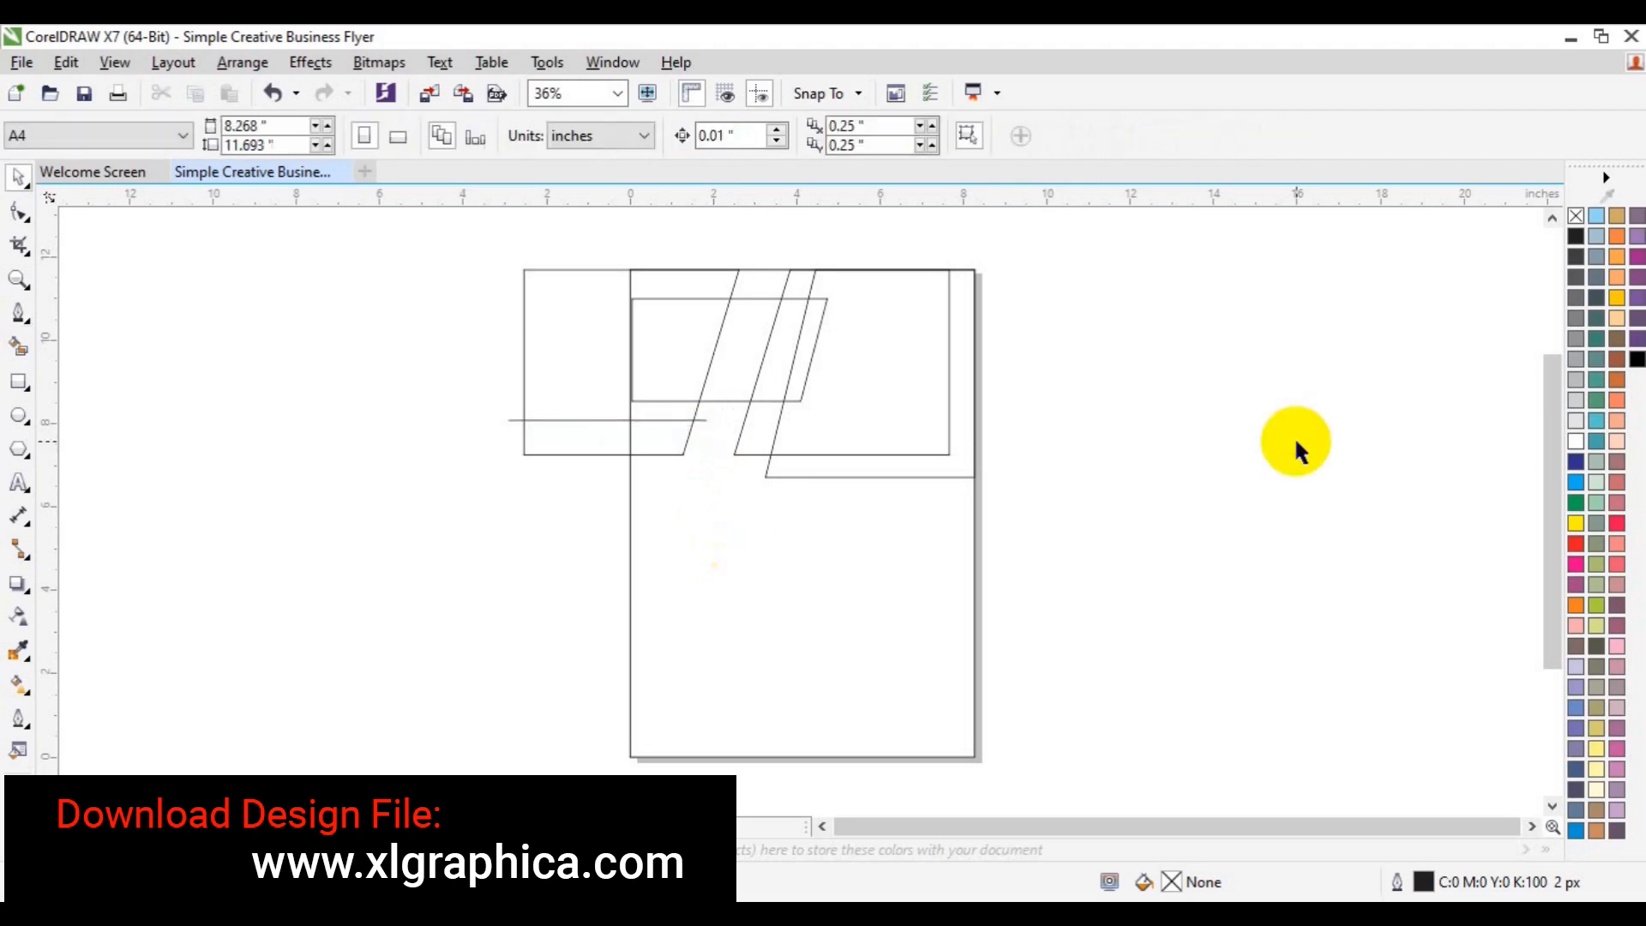
- Draw a rectangle below the right frame, convert to curves, and slant its lower-left corner left
left_click(19, 382)
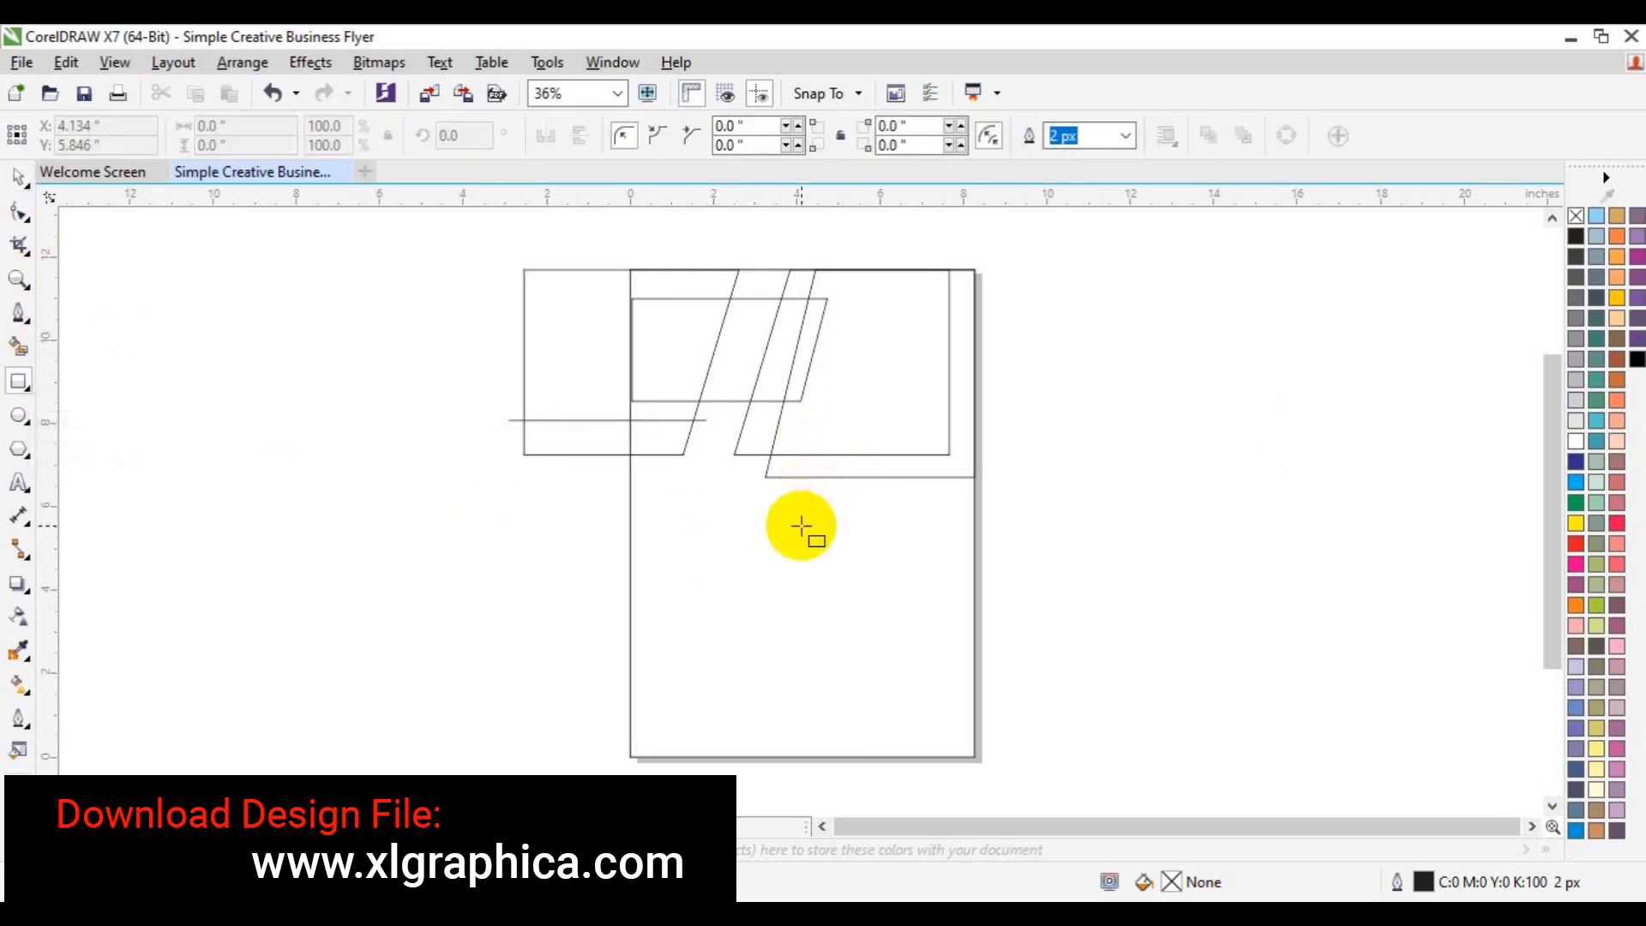
left_click_drag(816, 569, 972, 477)
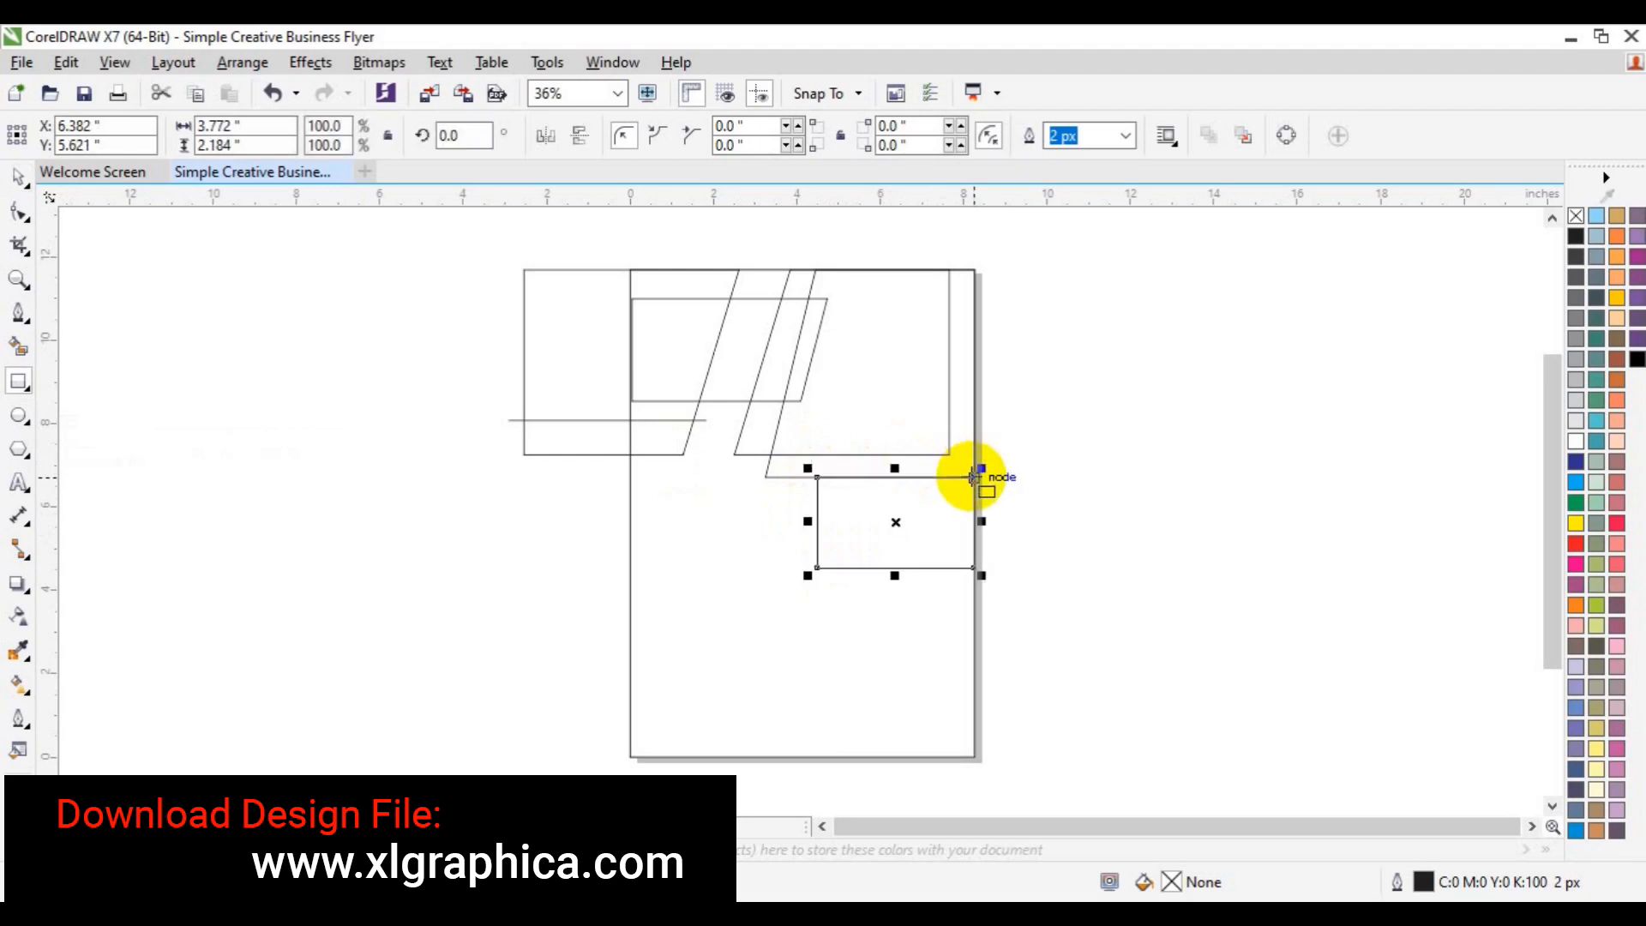
left_click(18, 177)
right_click(895, 538)
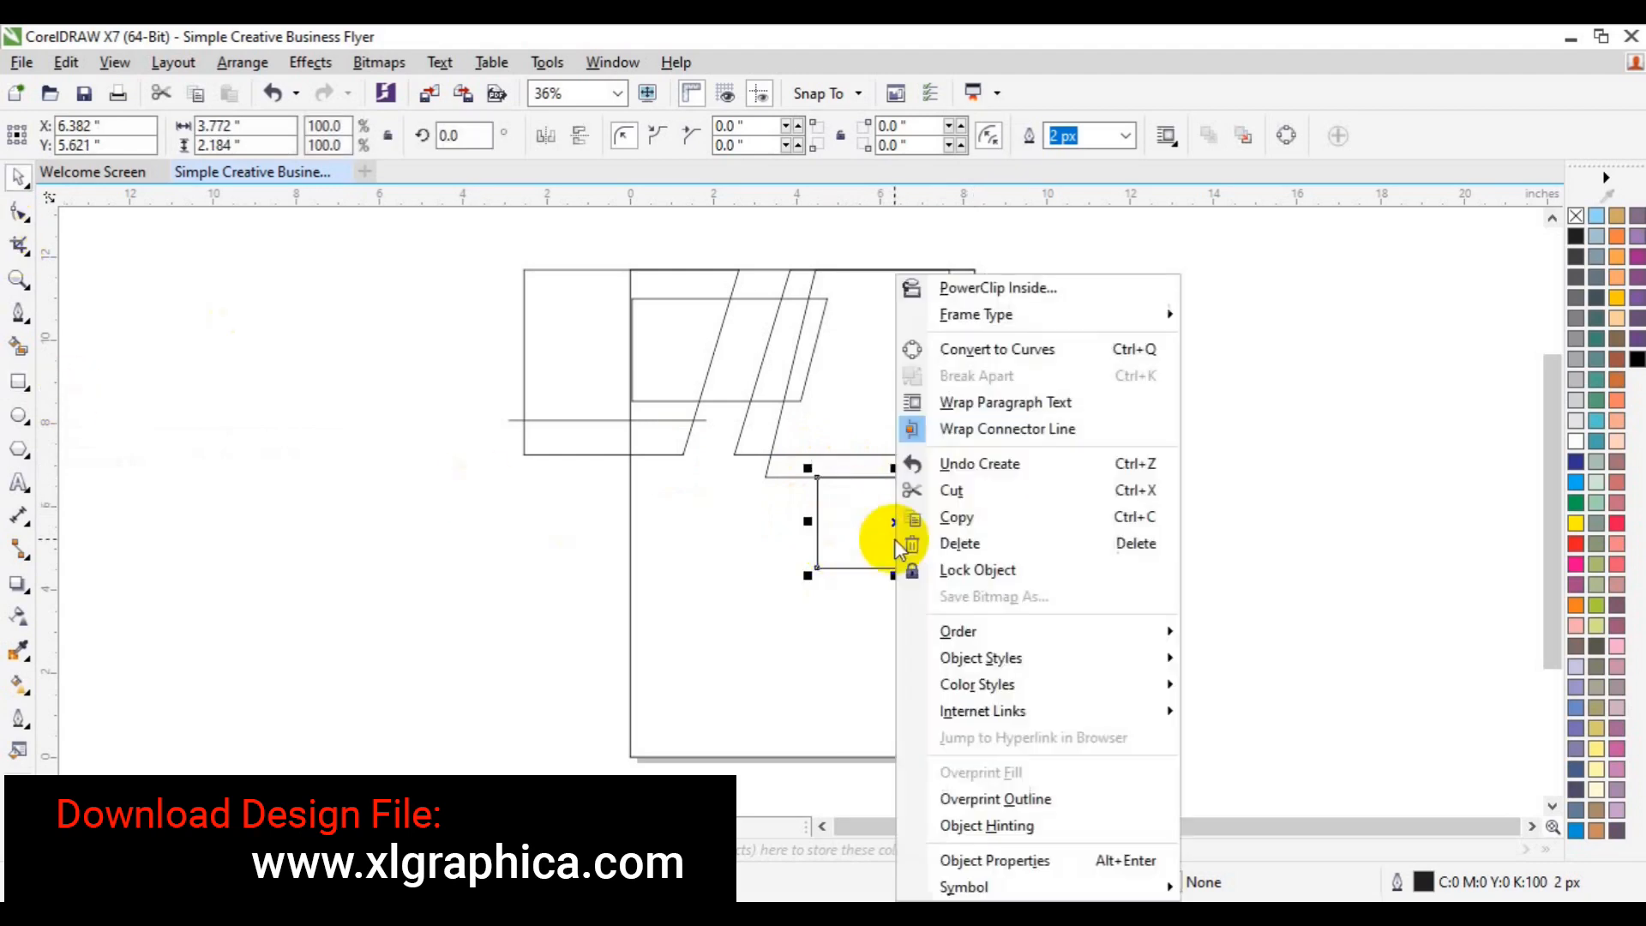
left_click(992, 350)
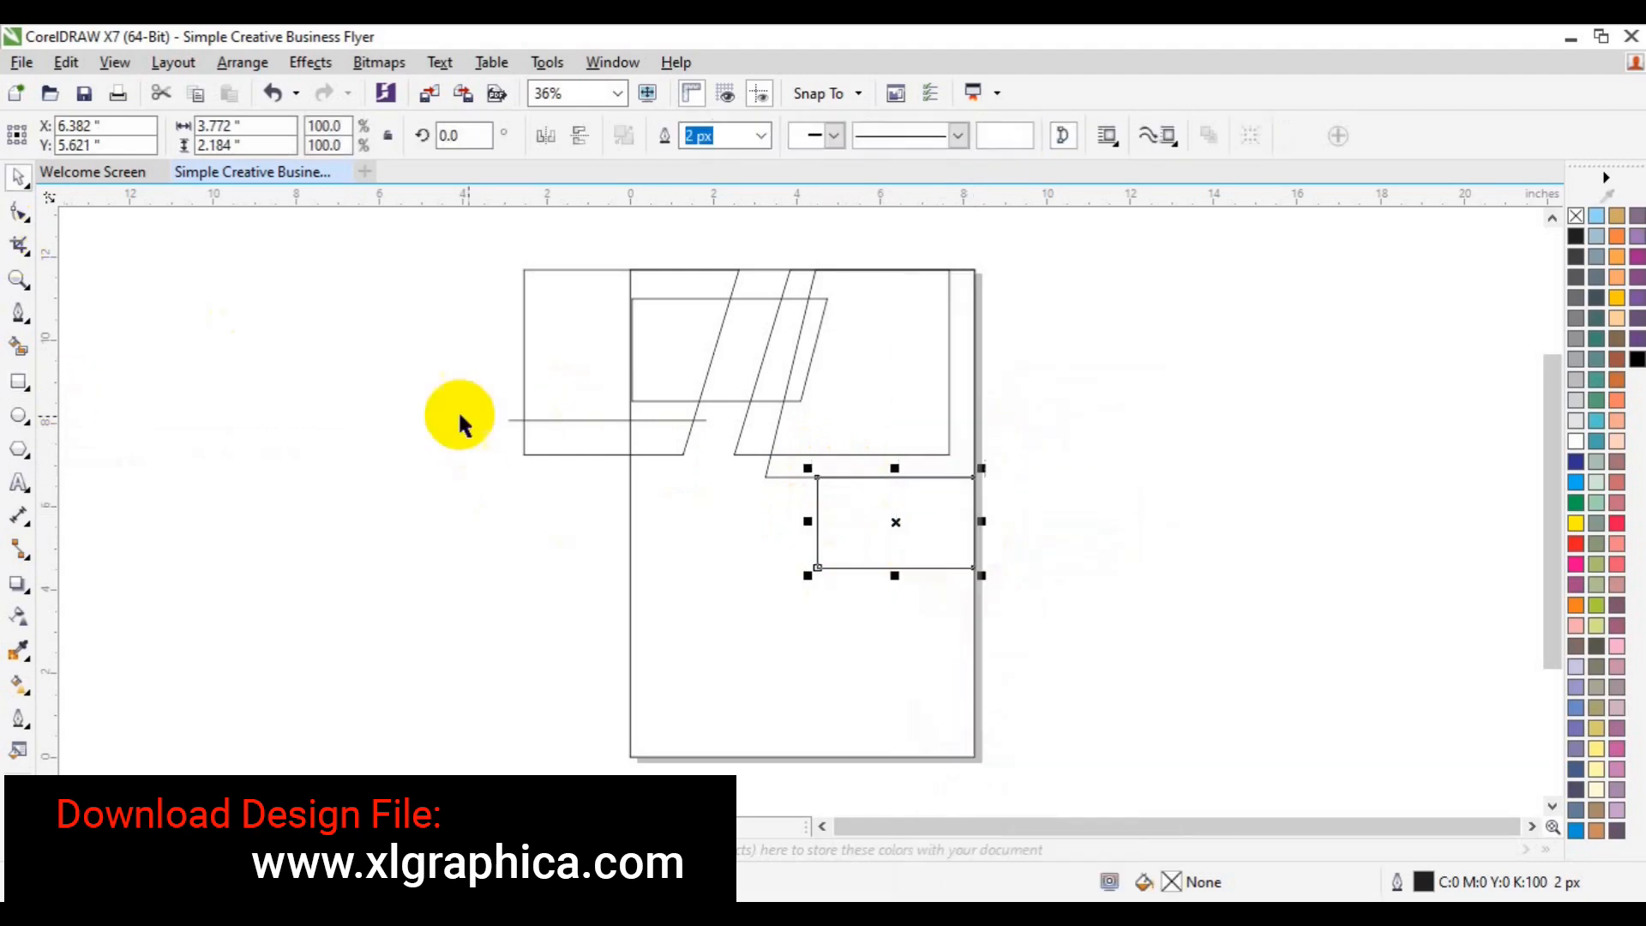
left_click(18, 212)
left_click_drag(807, 565, 764, 557)
key("Left")
key("Left")
key("Left")
key("Left")
key("Left")
key("Left")
key("Left")
key("Left")
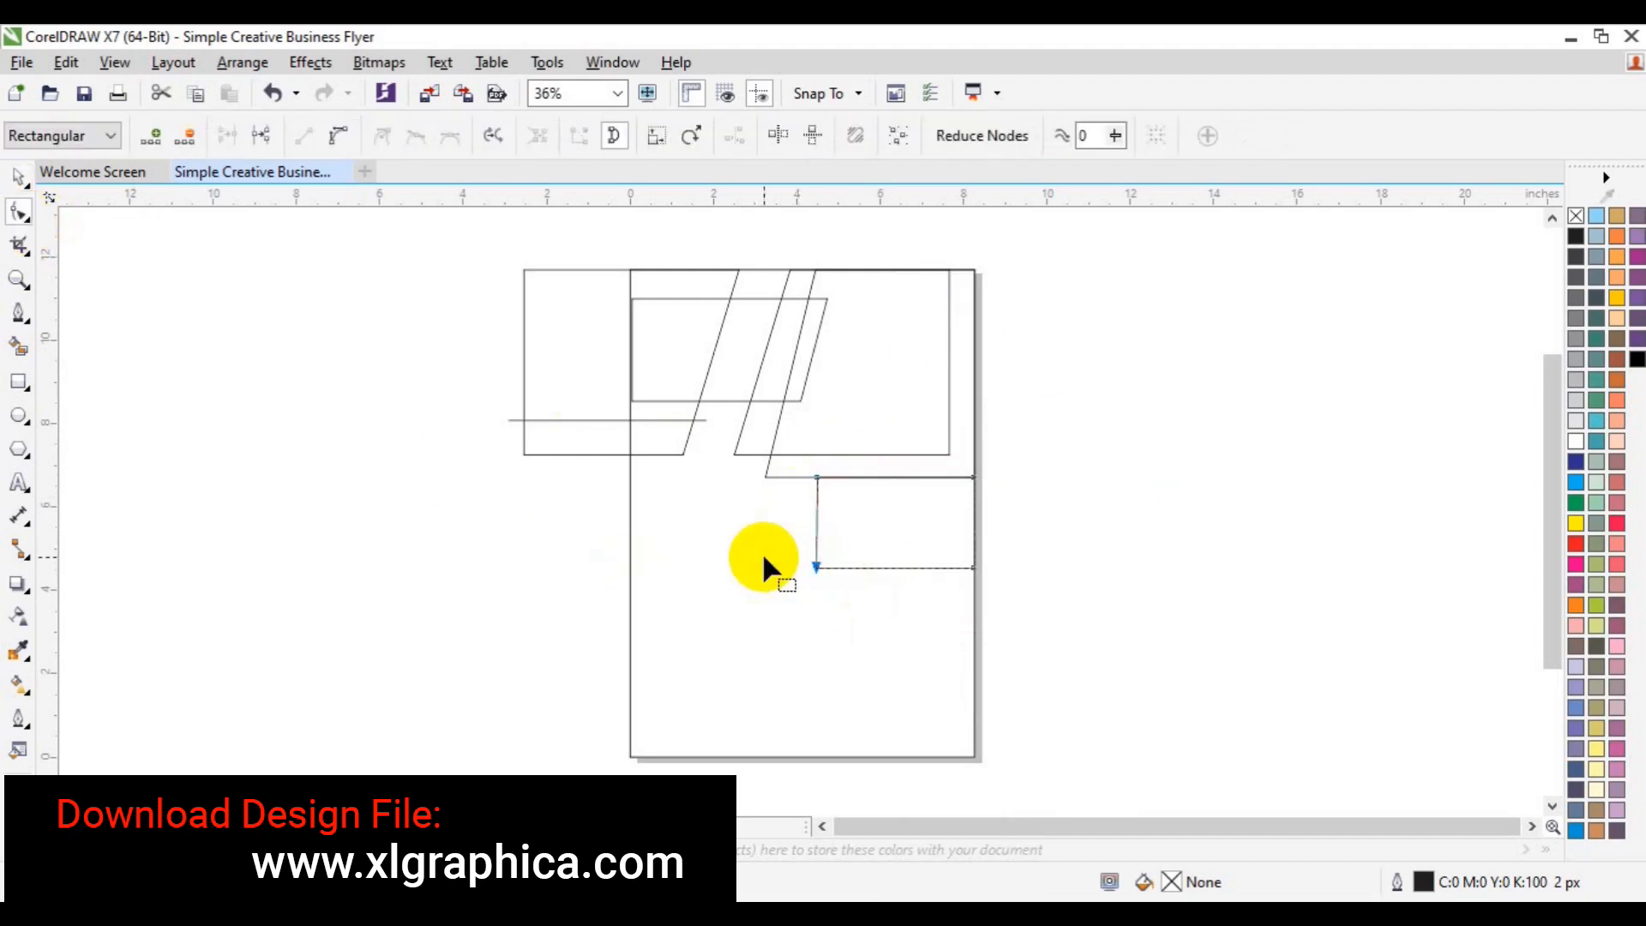
key("Left")
key("Left")
key("Left")
key("Left")
key("Left")
key("Left")
key("Left")
key("Left")
key("space")
left_click(1158, 515)
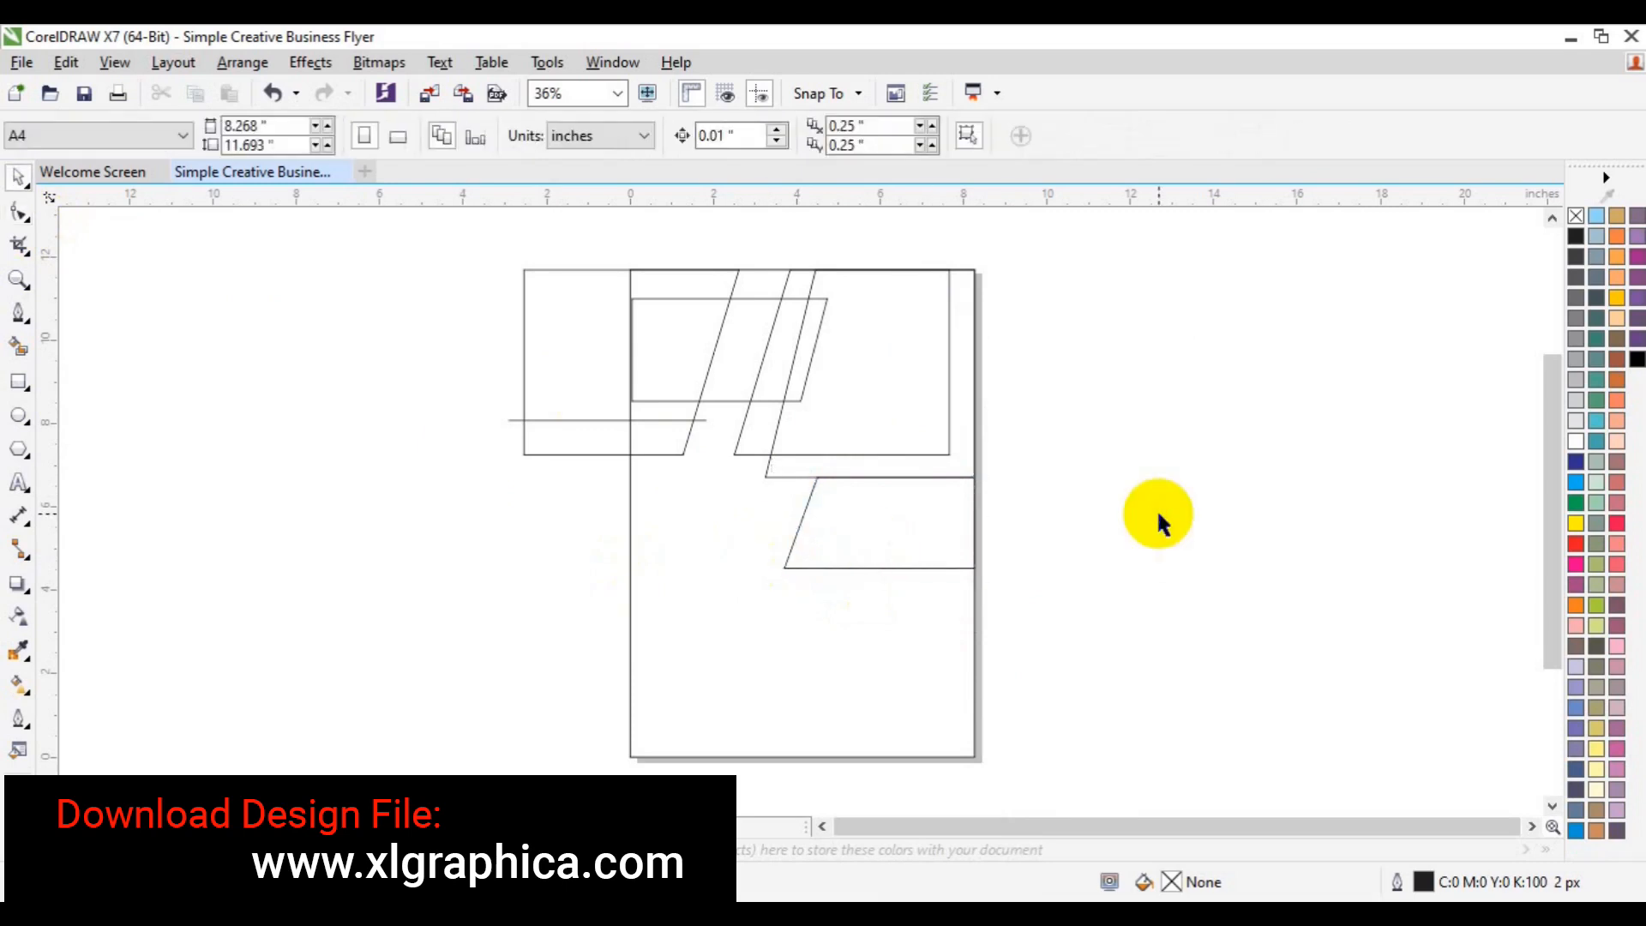
- Draw a long horizontal Pen line across the bottom of the page
left_click(18, 381)
left_click(19, 313)
left_click(508, 695)
double_click(1066, 696)
key("space")
left_click(1132, 815)
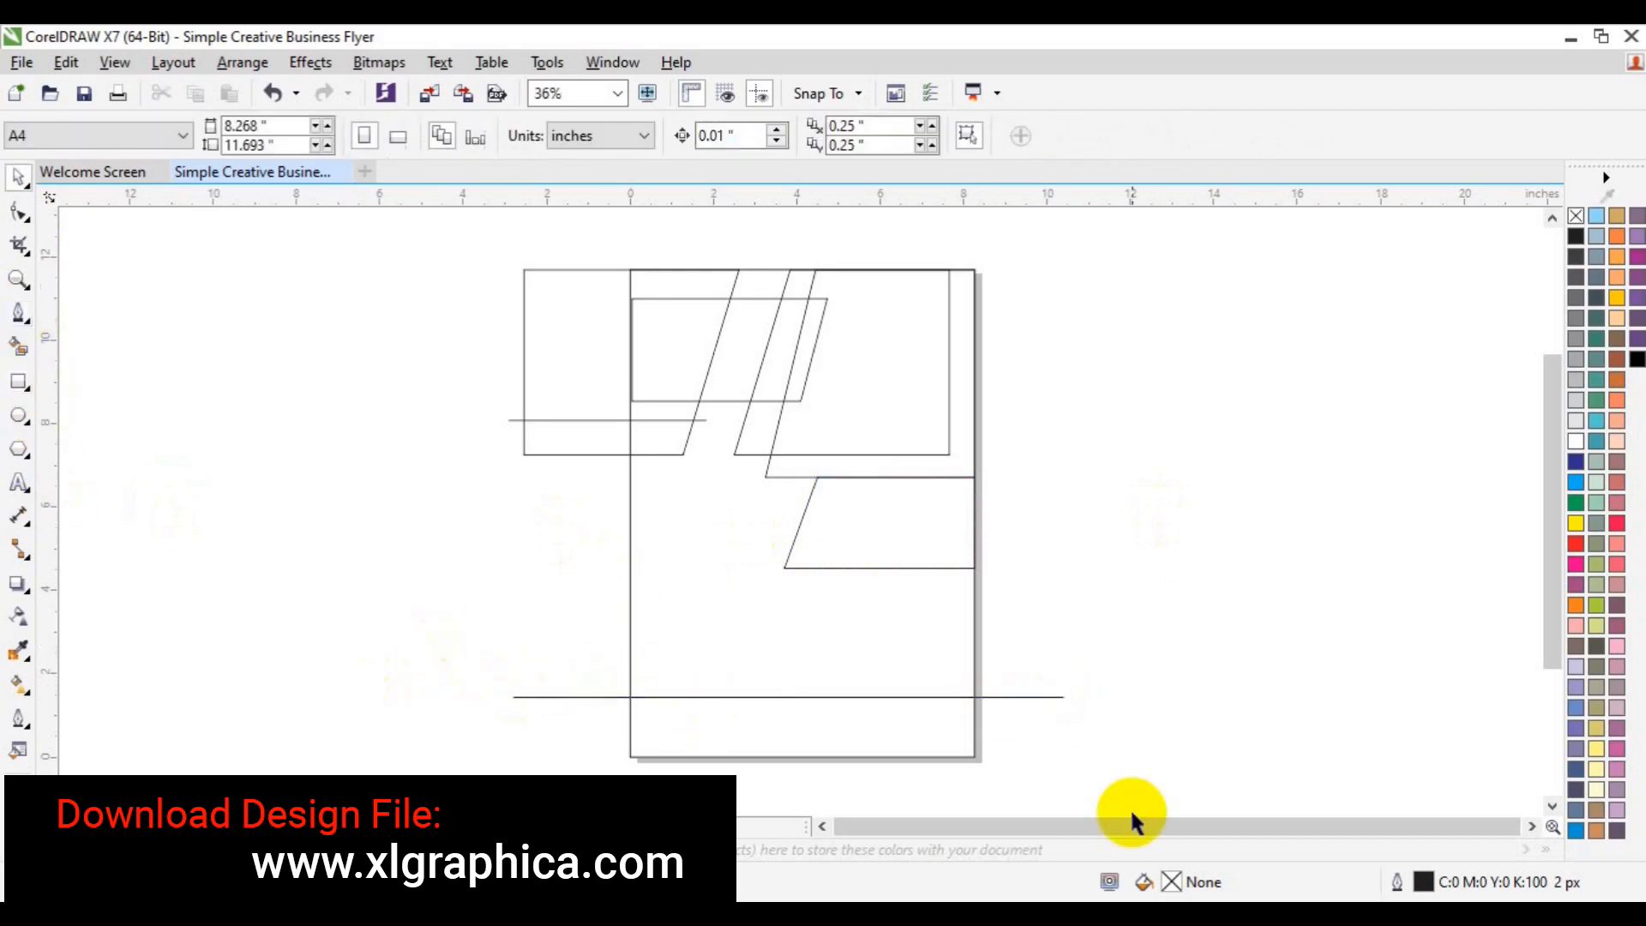
- Save the flyer, then Smart Fill the top-left block's area black
key("ctrl+s")
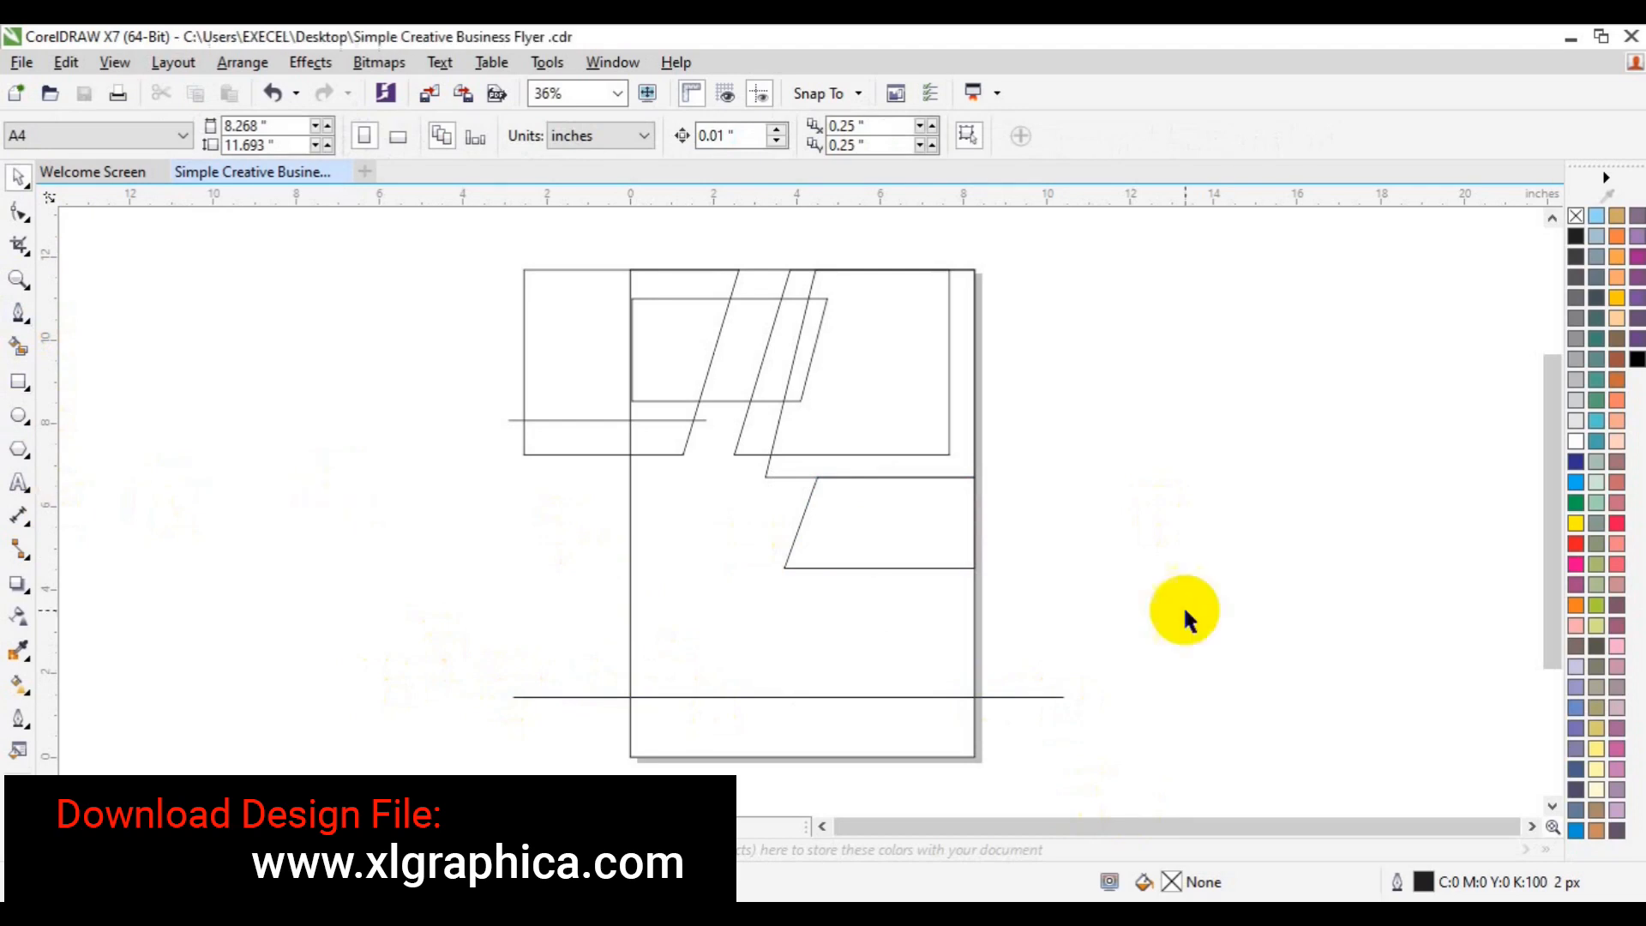
left_click(19, 347)
left_click(673, 372)
- Smart Fill the strips between slanted lines, combine with the black fill, and colour it 10% black
left_click(741, 367)
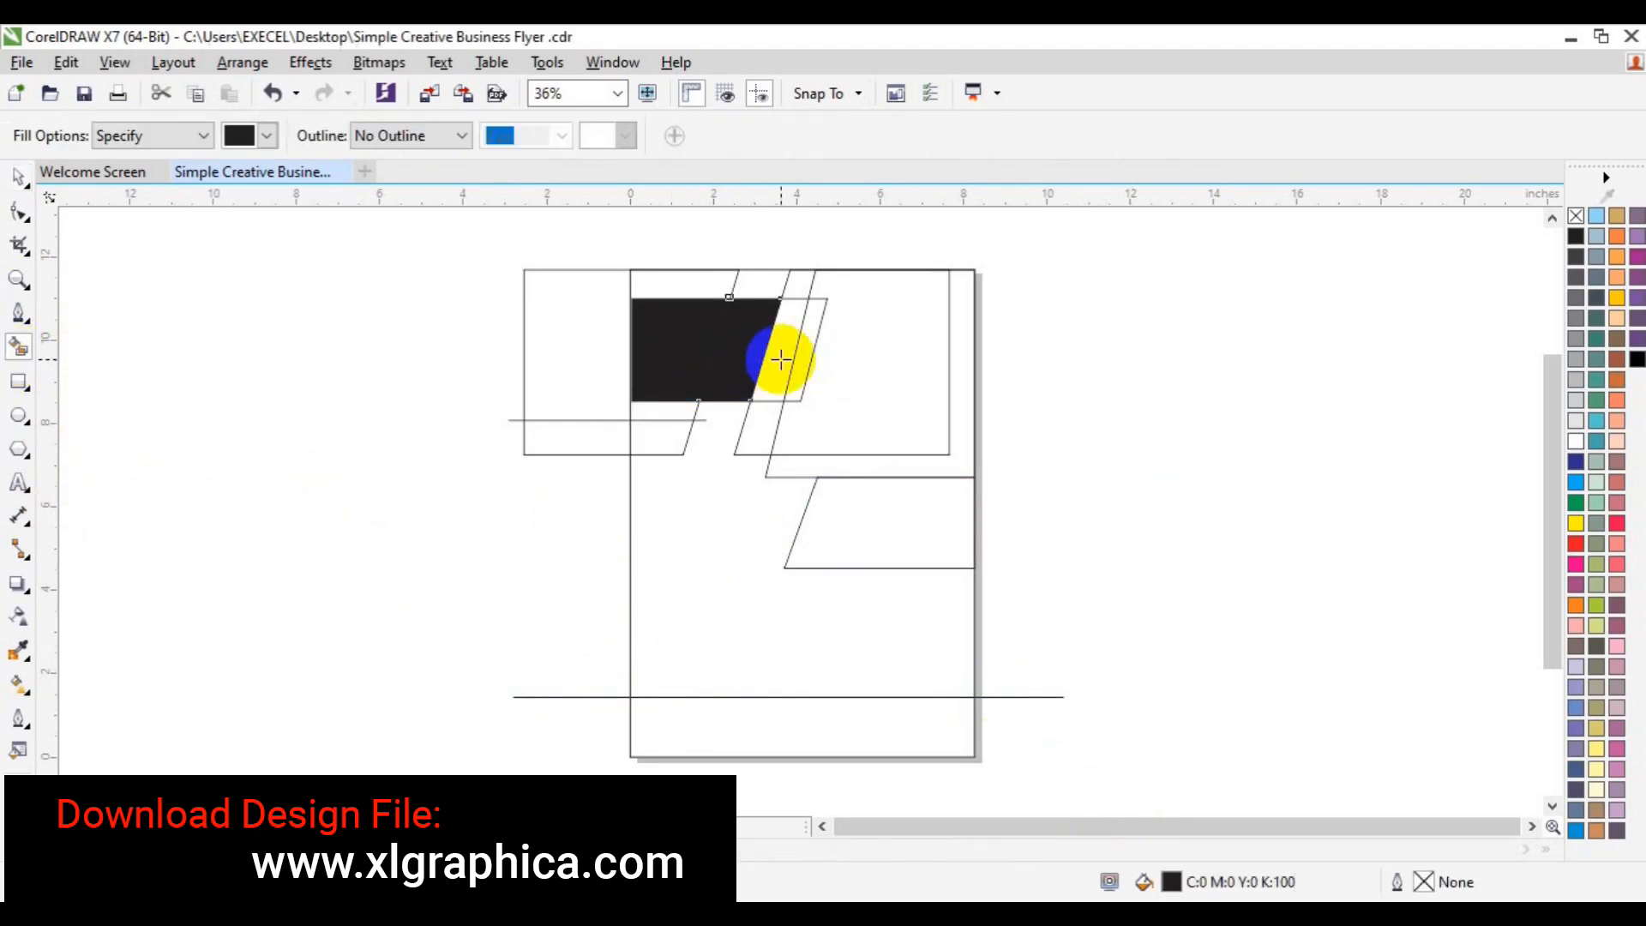
left_click(781, 357)
key("space")
left_click(716, 369, "shift")
left_click(723, 140)
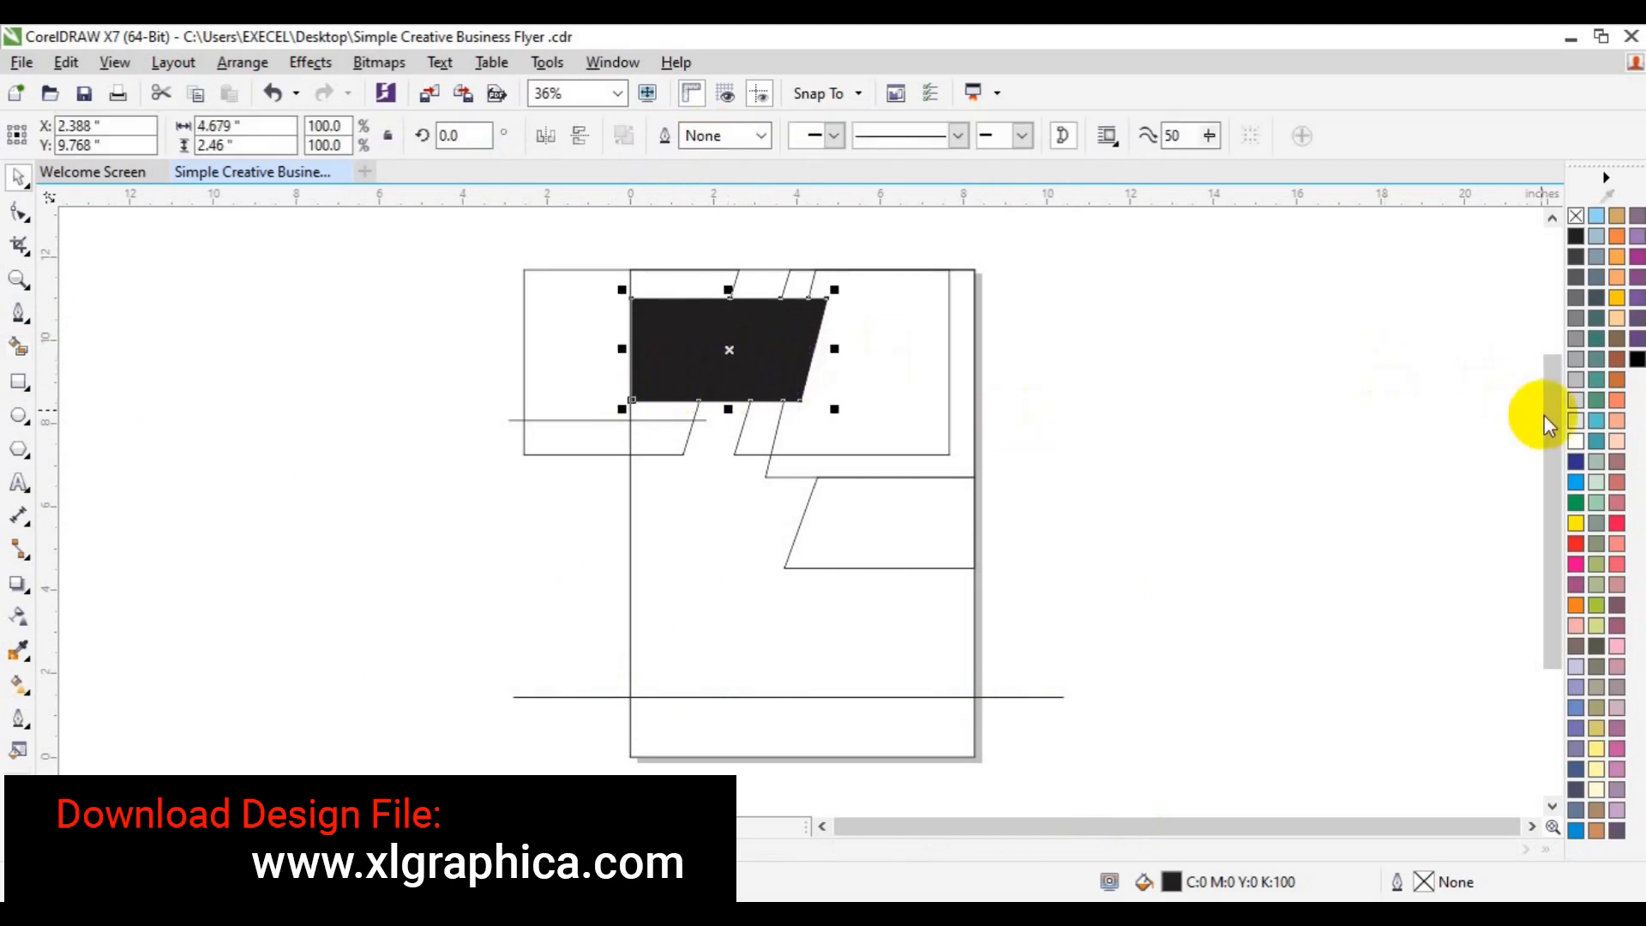
left_click(1575, 419)
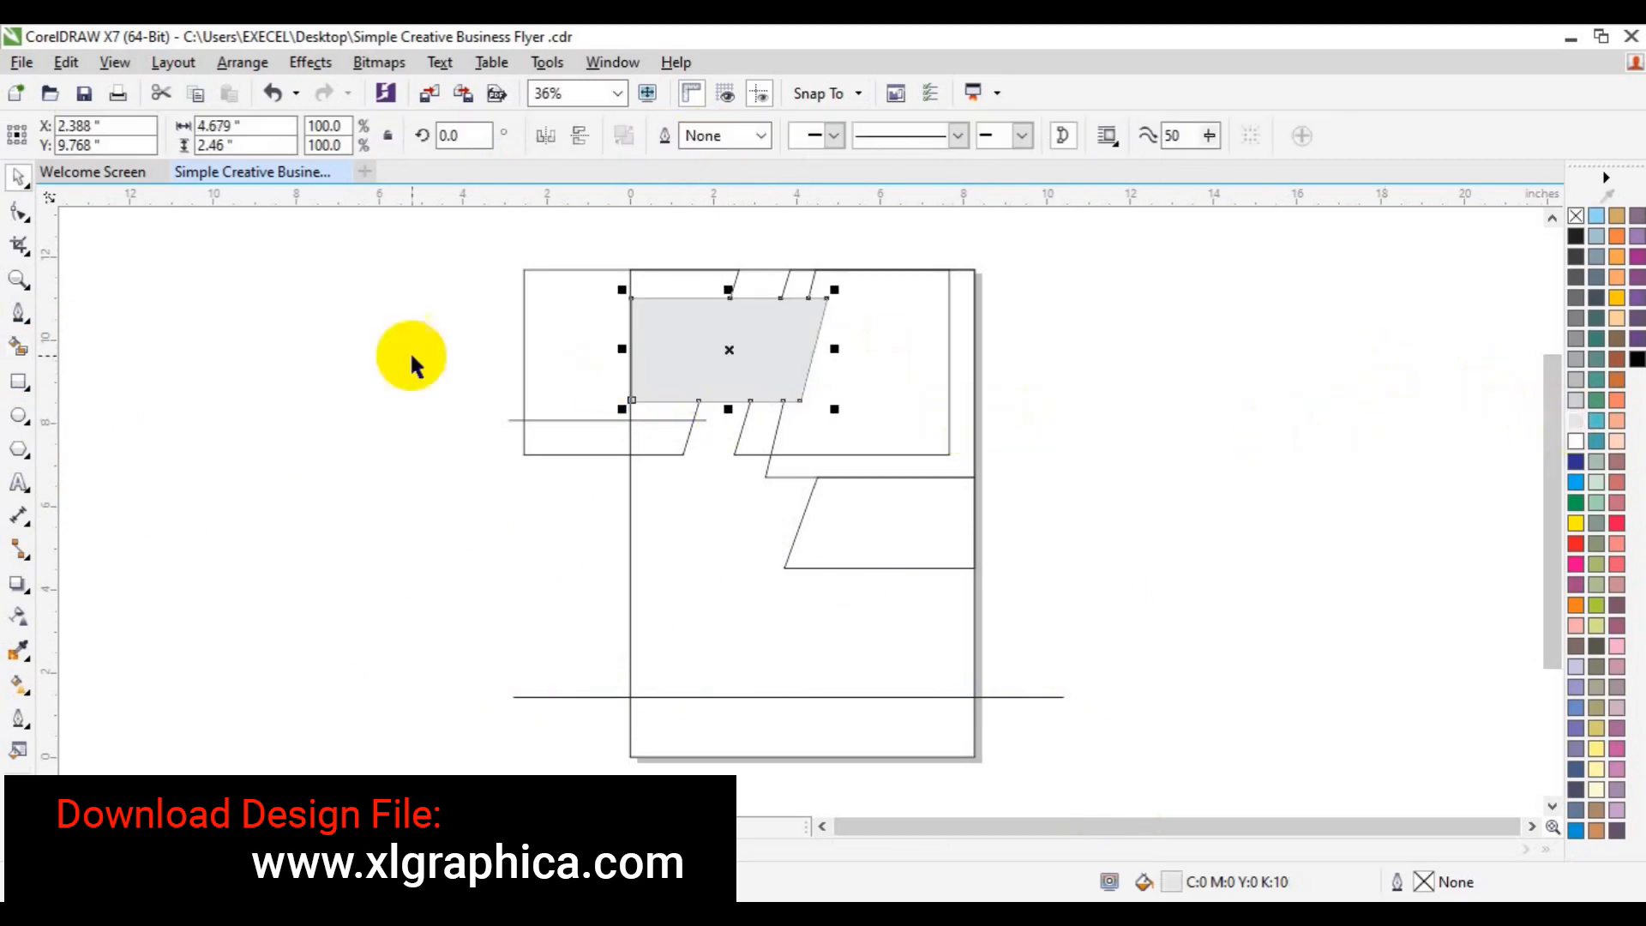
- Try filling the slanted strip below the grey shape, then undo it
left_click(19, 347)
left_click(758, 429)
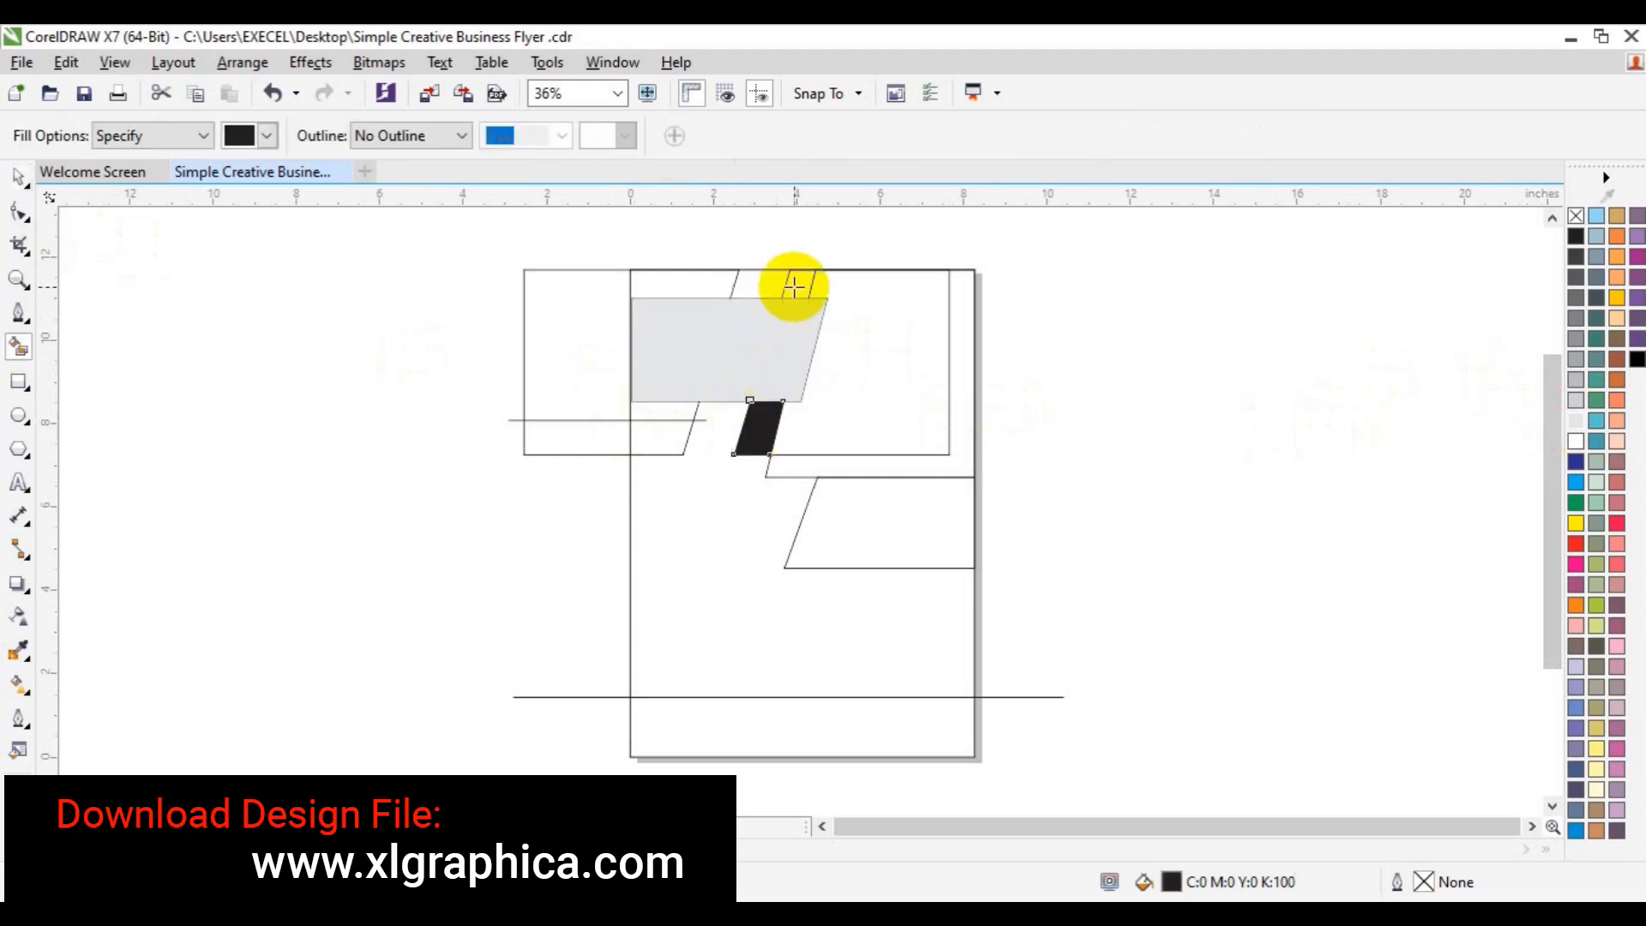
key("ctrl+z")
key("space")
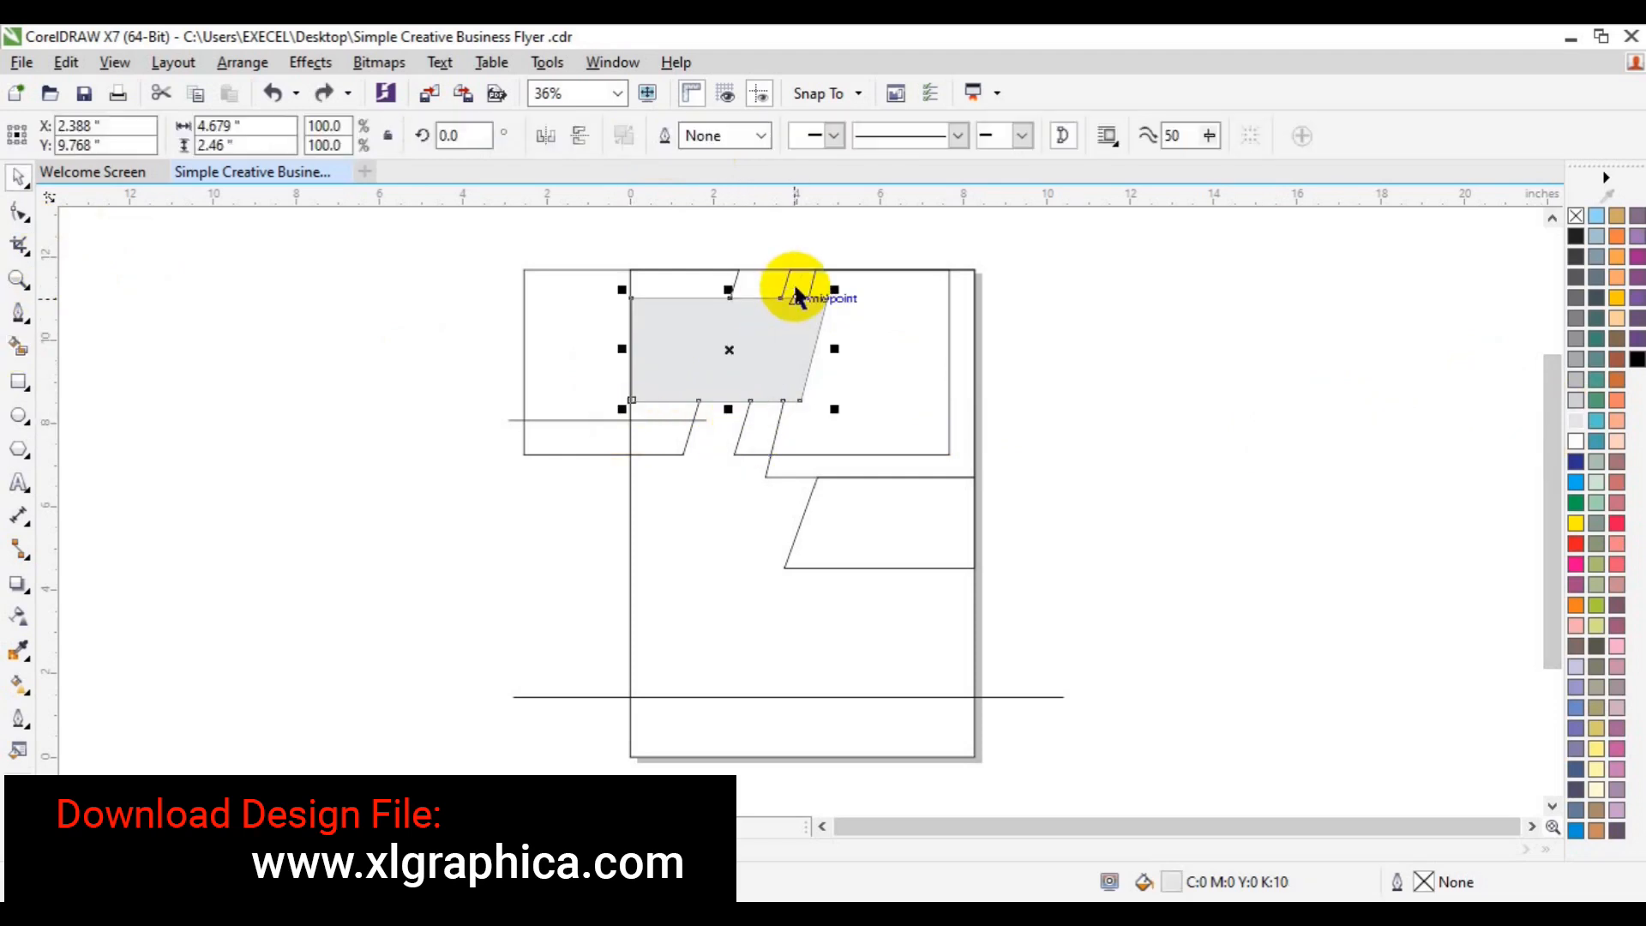
- Select the slanted rectangle's top nodes with the Shape tool and nudge them left
left_click(739, 440)
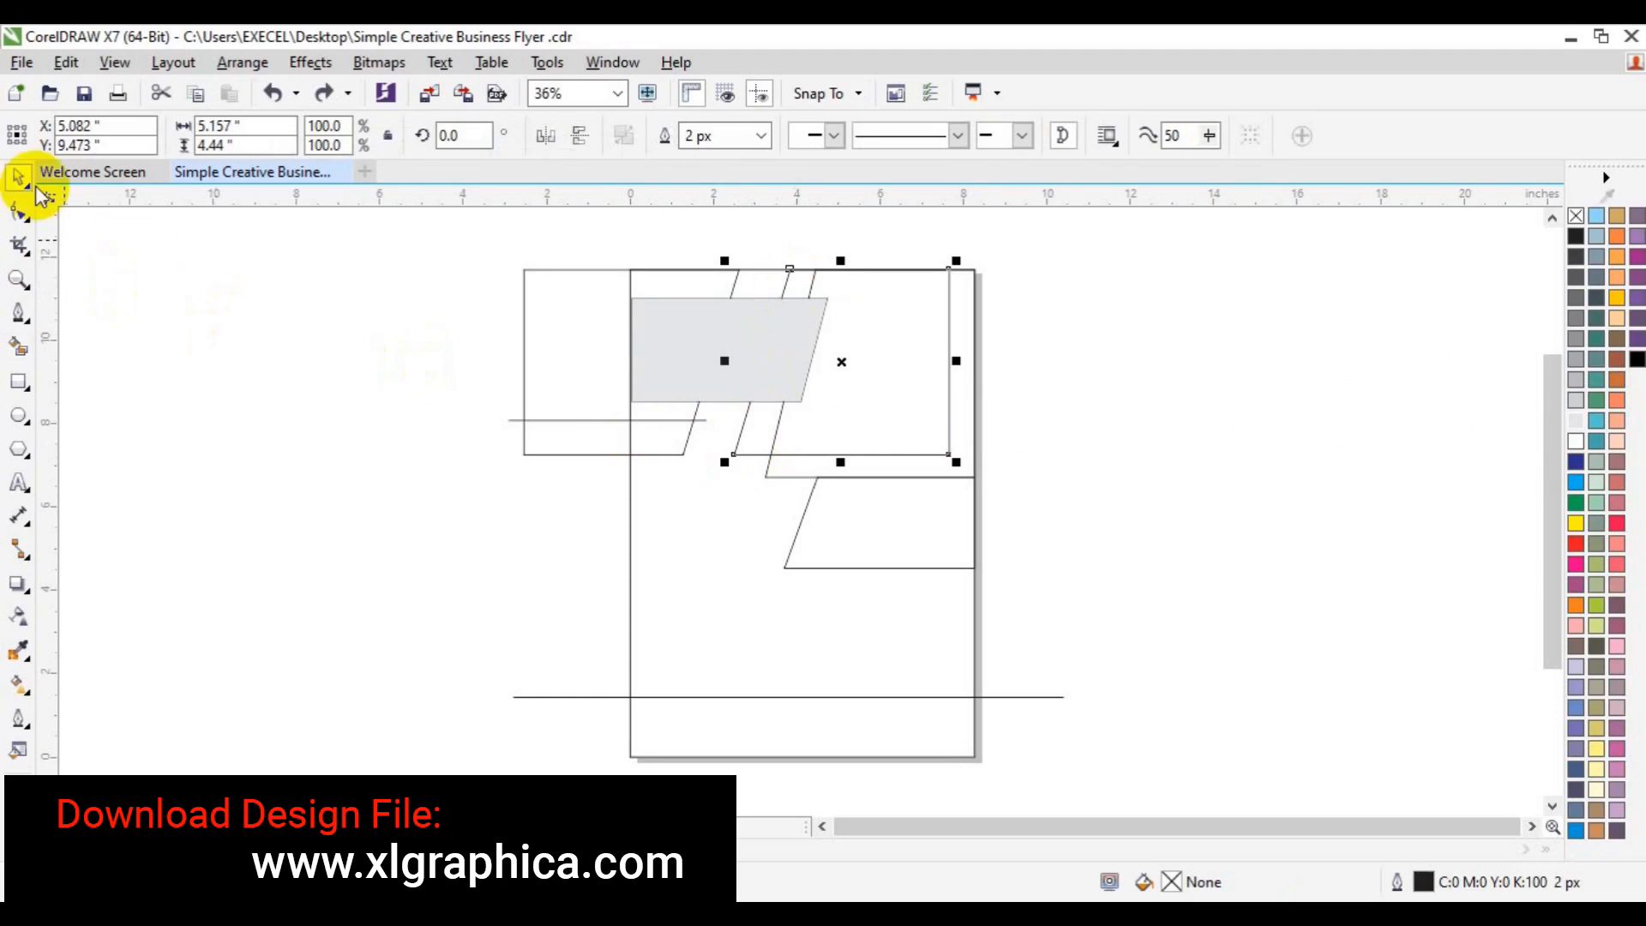
left_click(18, 212)
left_click_drag(789, 243, 804, 284)
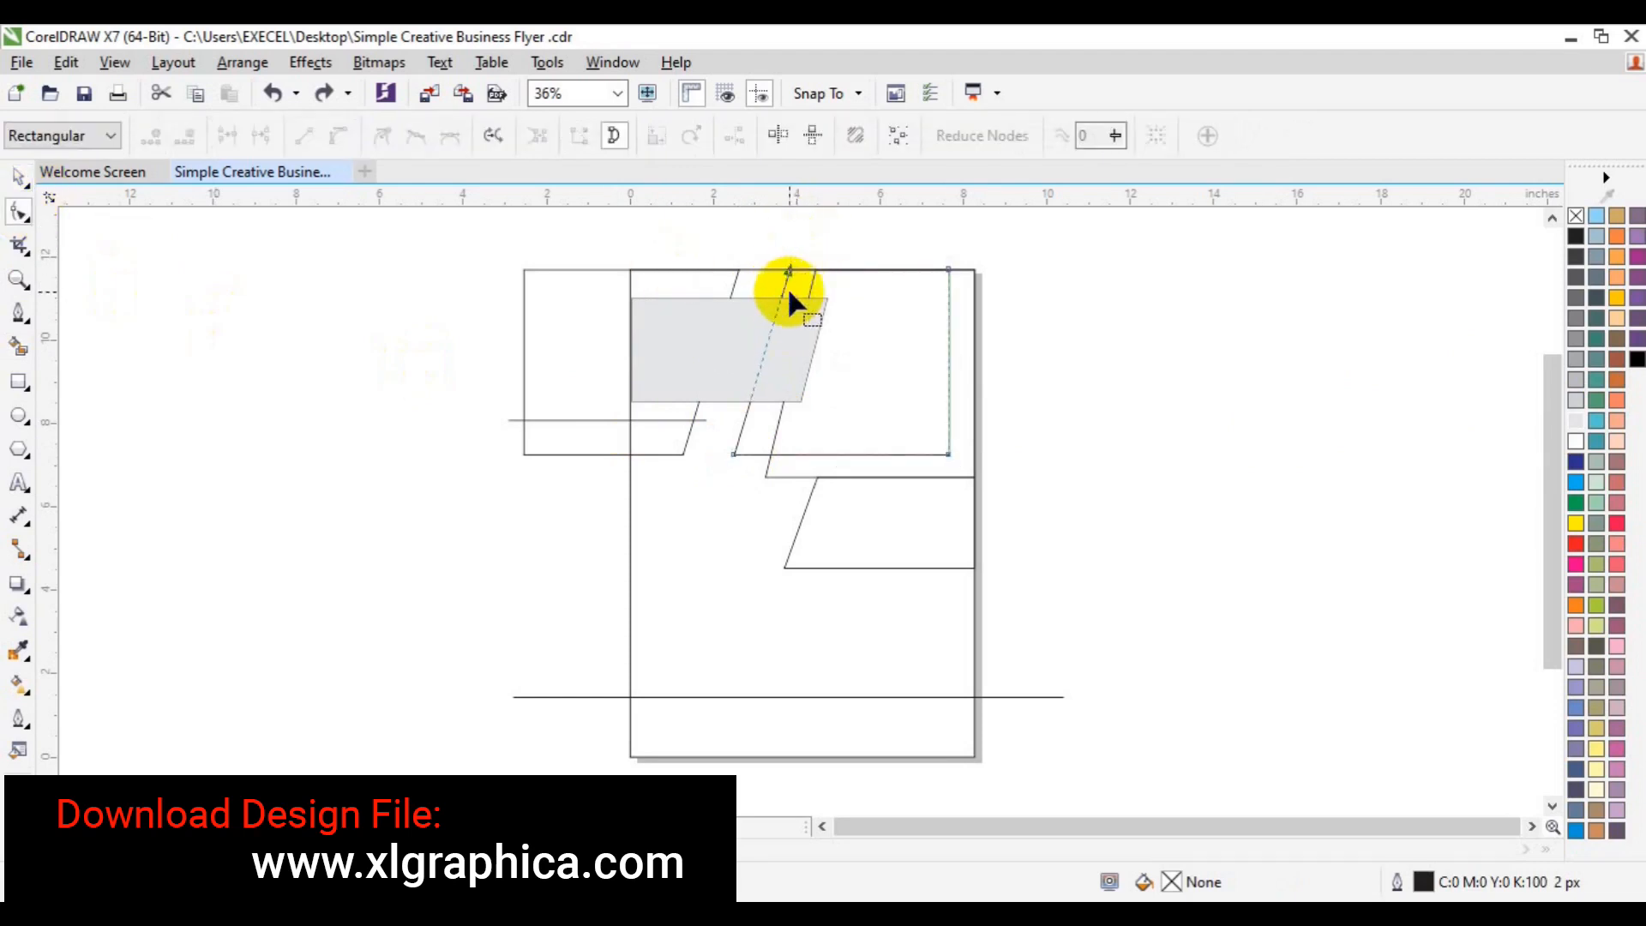
key("Left")
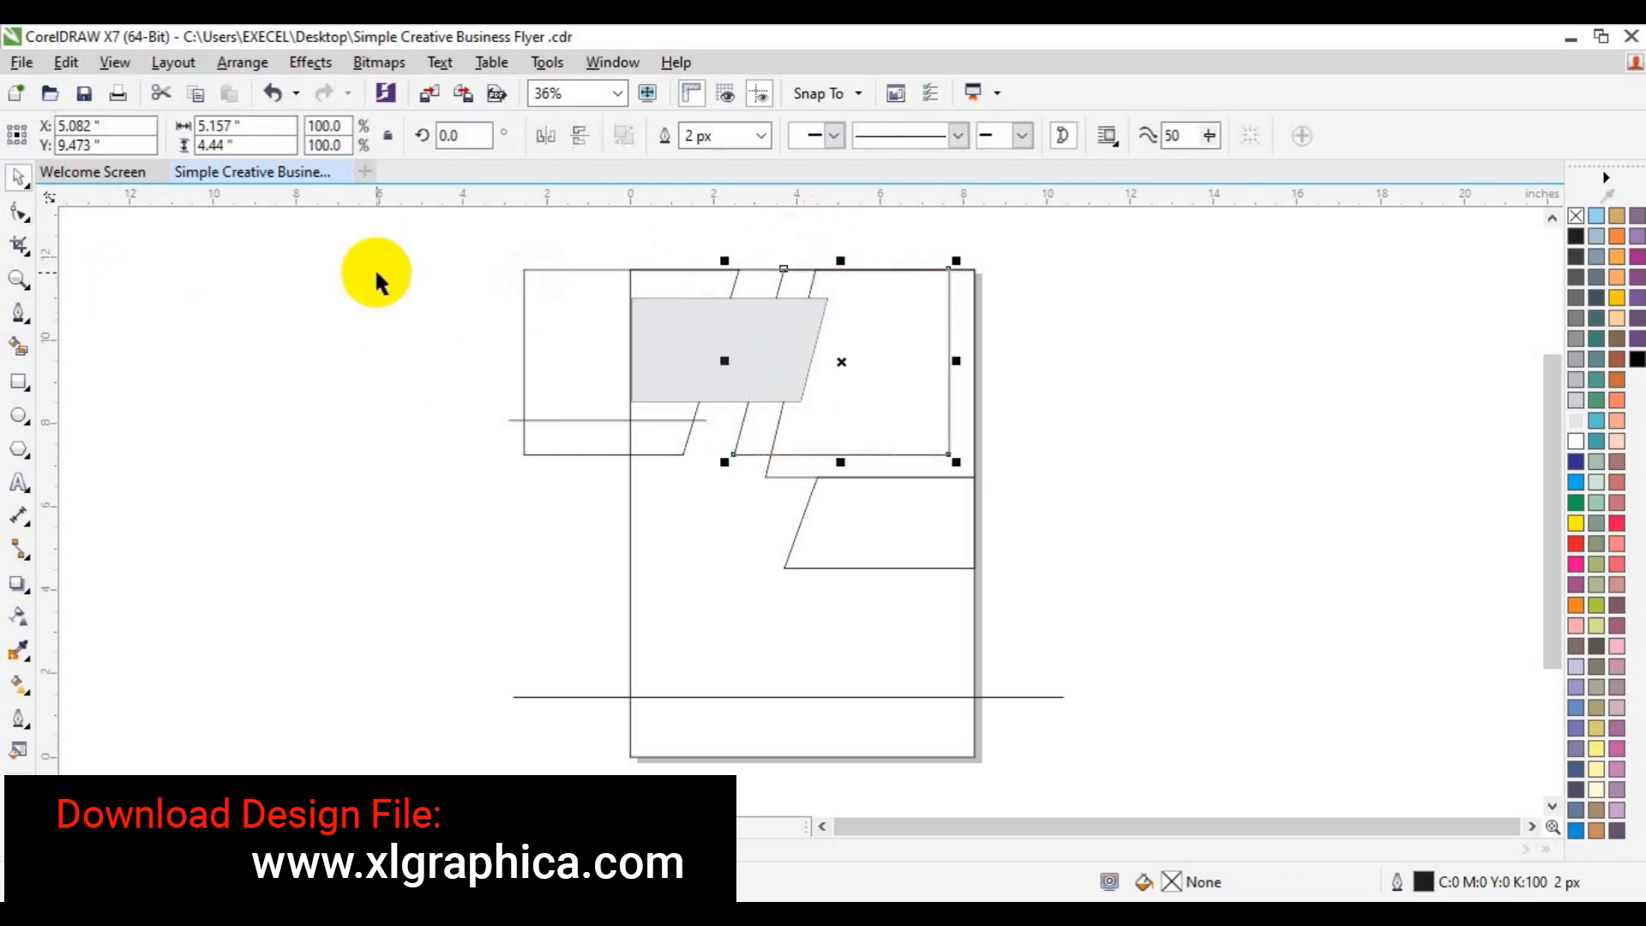
- Smart Fill the top, slanted and large right-hand regions black
left_click(18, 344)
left_click(799, 288)
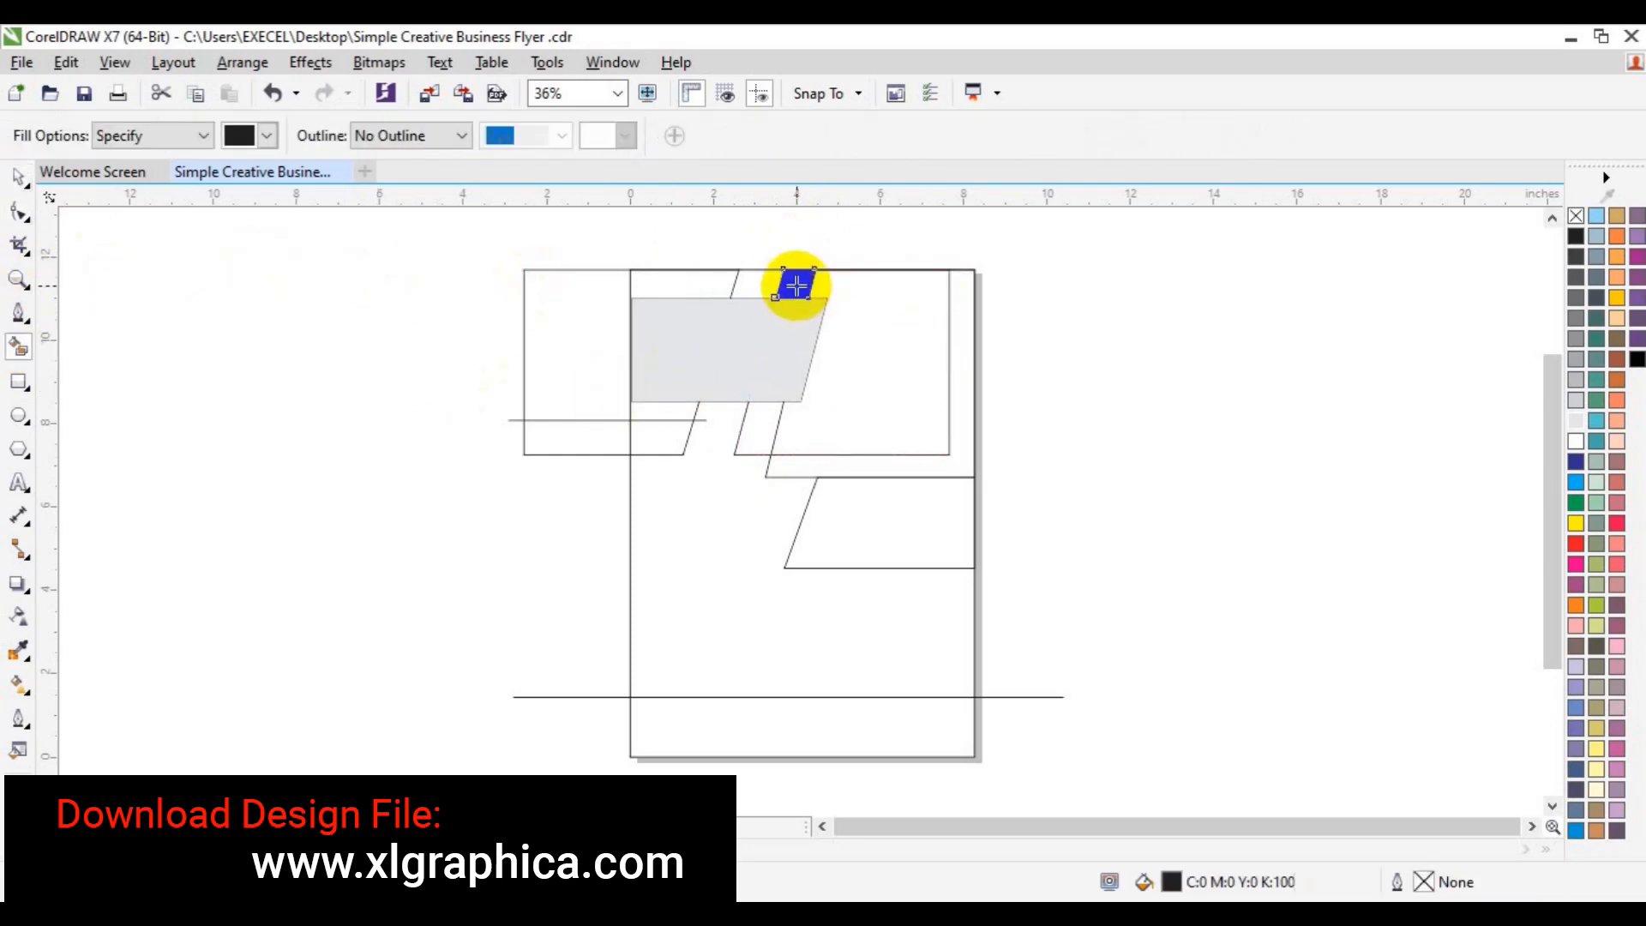
left_click(766, 428)
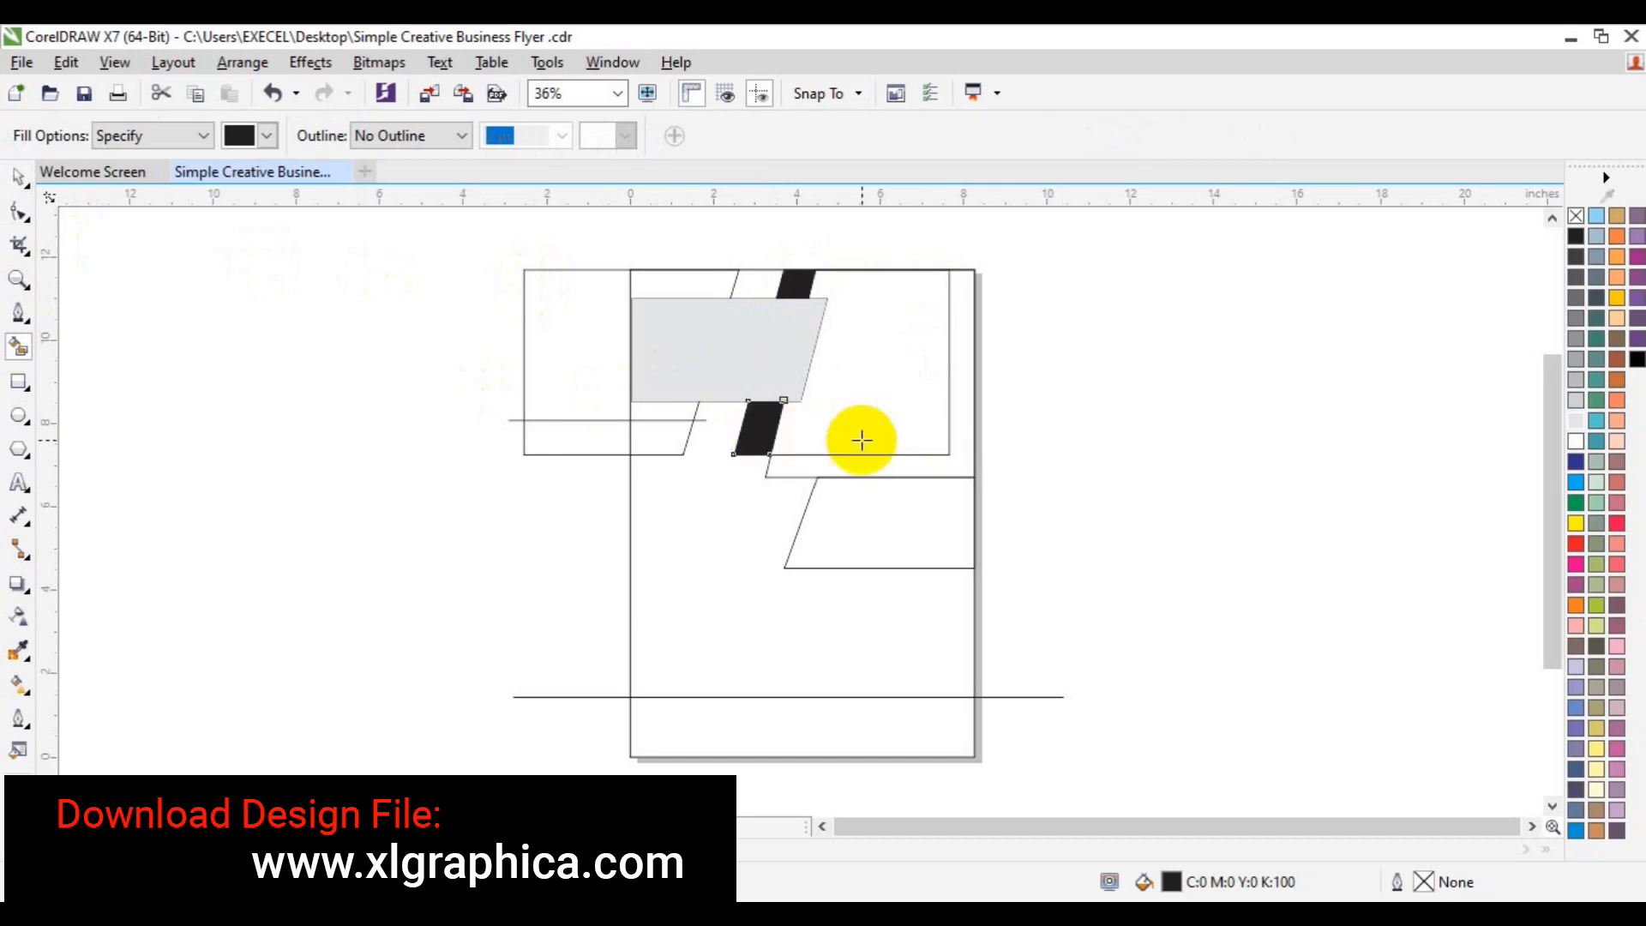
left_click(861, 440)
left_click(949, 469)
- Recolour the large right-hand black shape purple
key("space")
key("Escape")
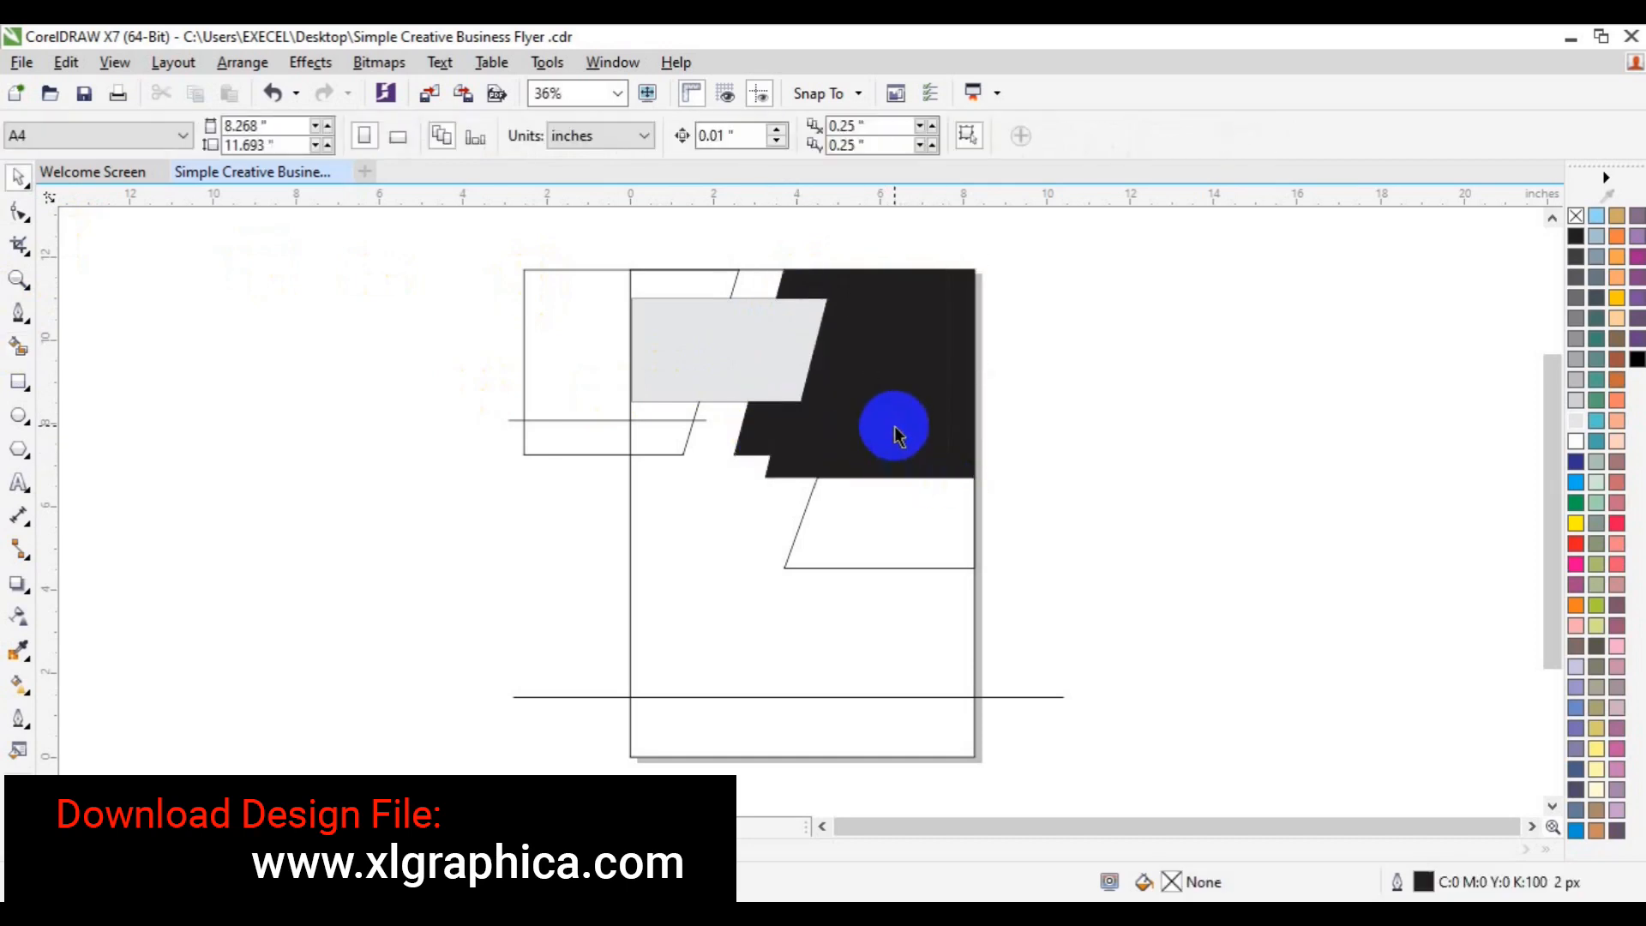
left_click(894, 435)
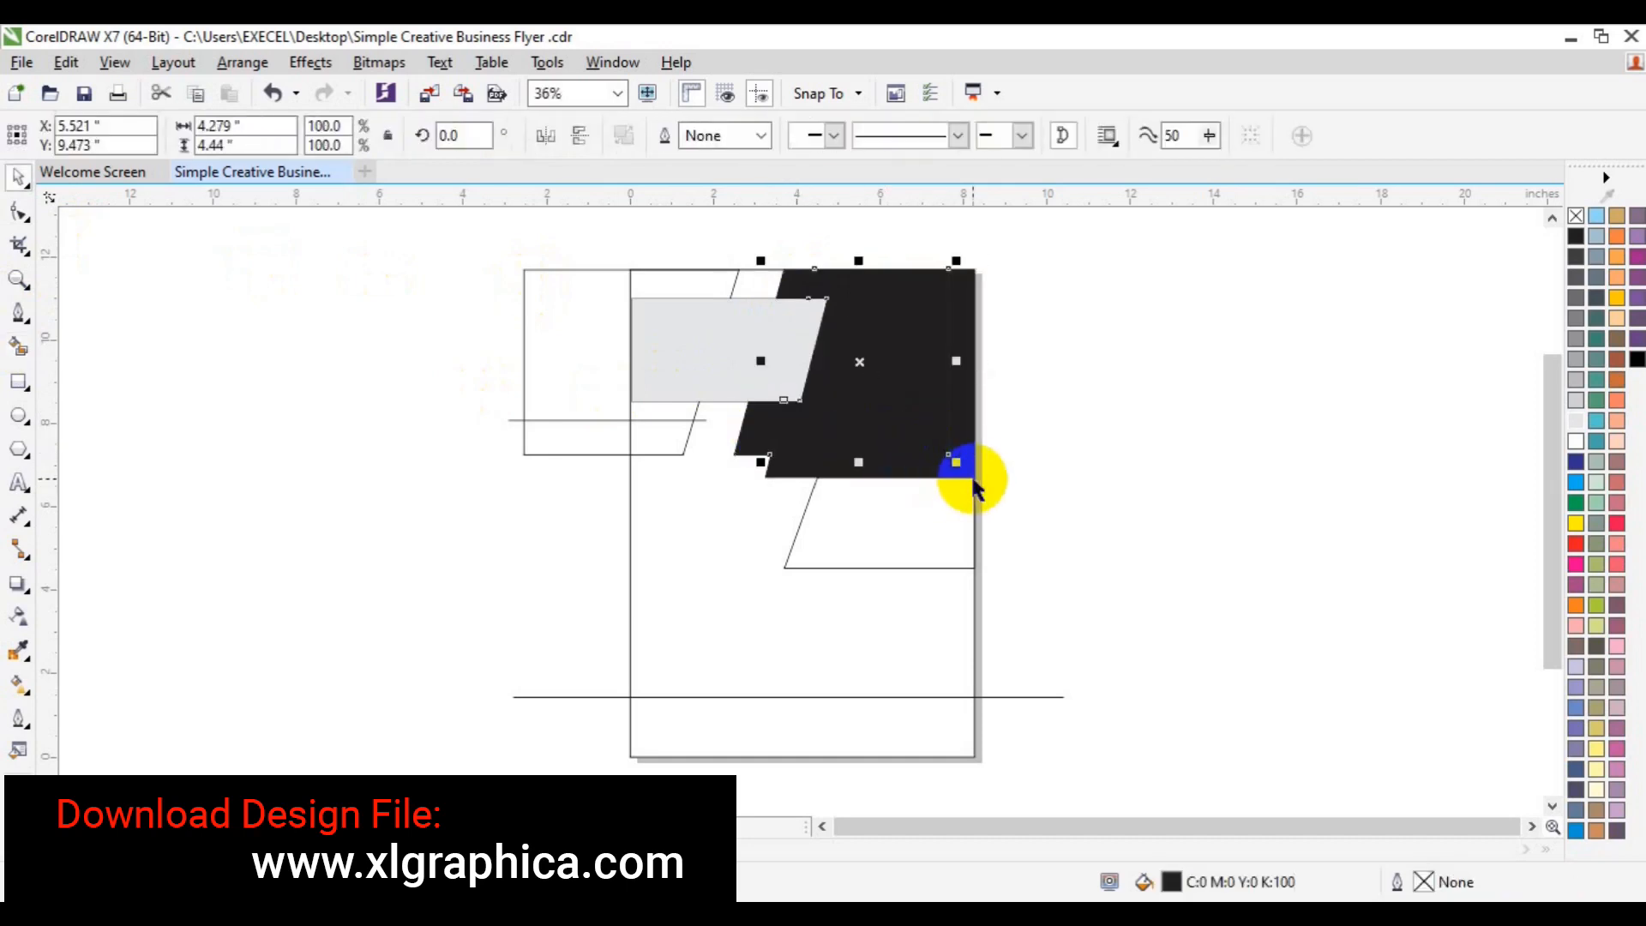
left_click(1637, 338)
left_click(1279, 345)
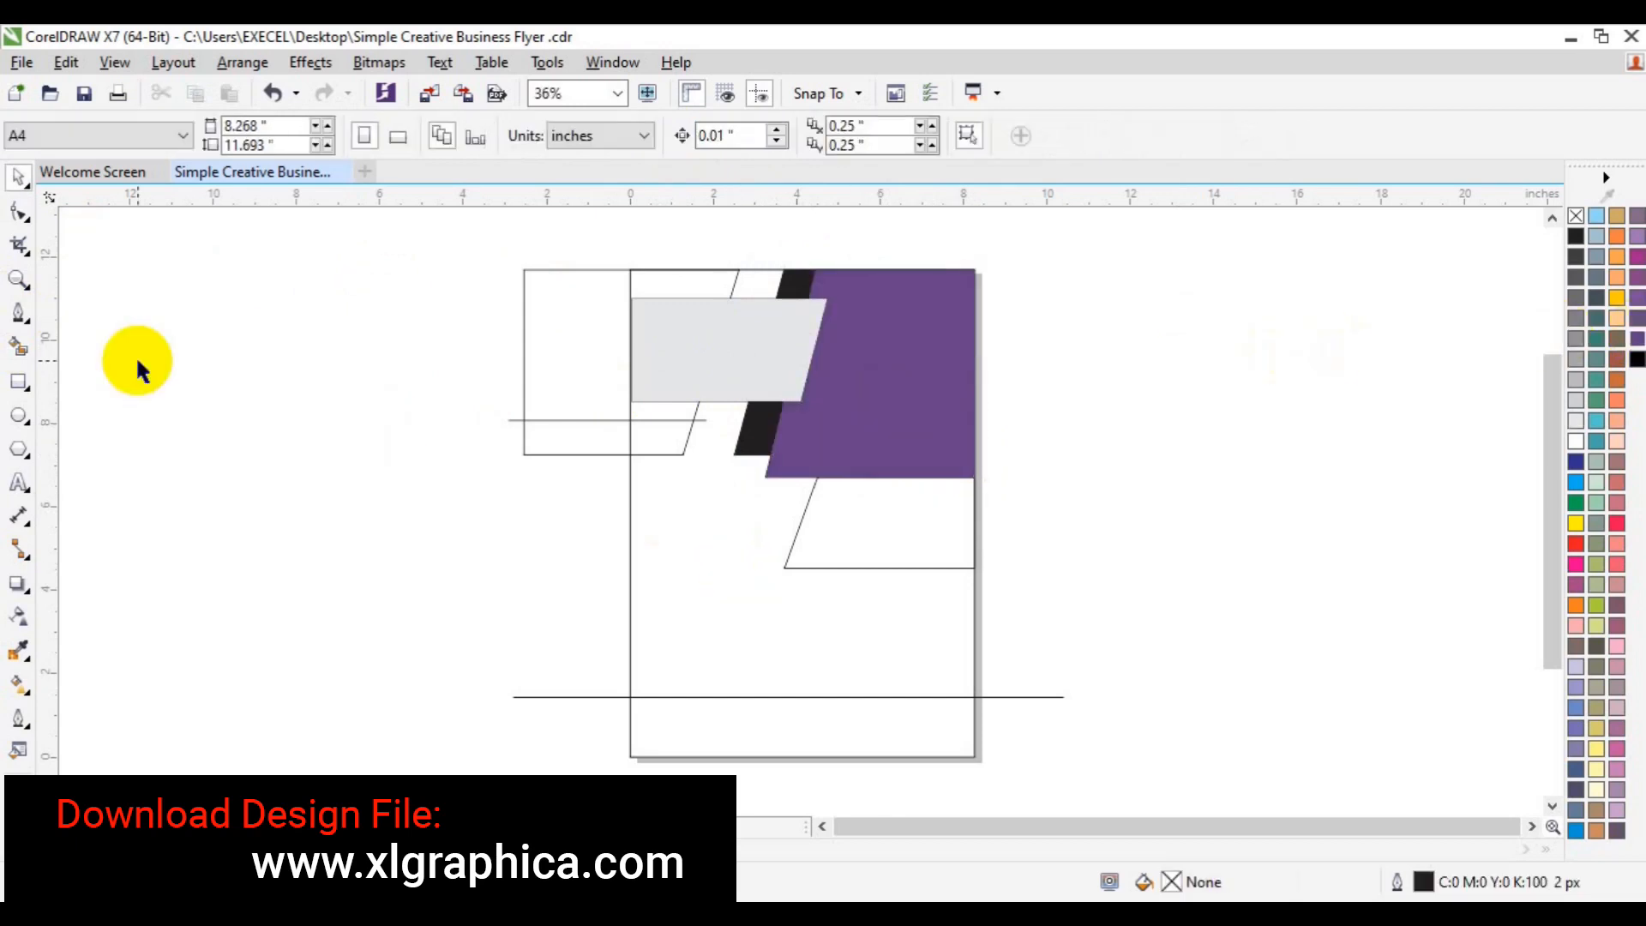
- Fill the small left region and the parallelogram under the purple block black, and delete the helper rectangle and line
left_click(19, 348)
left_click(649, 446)
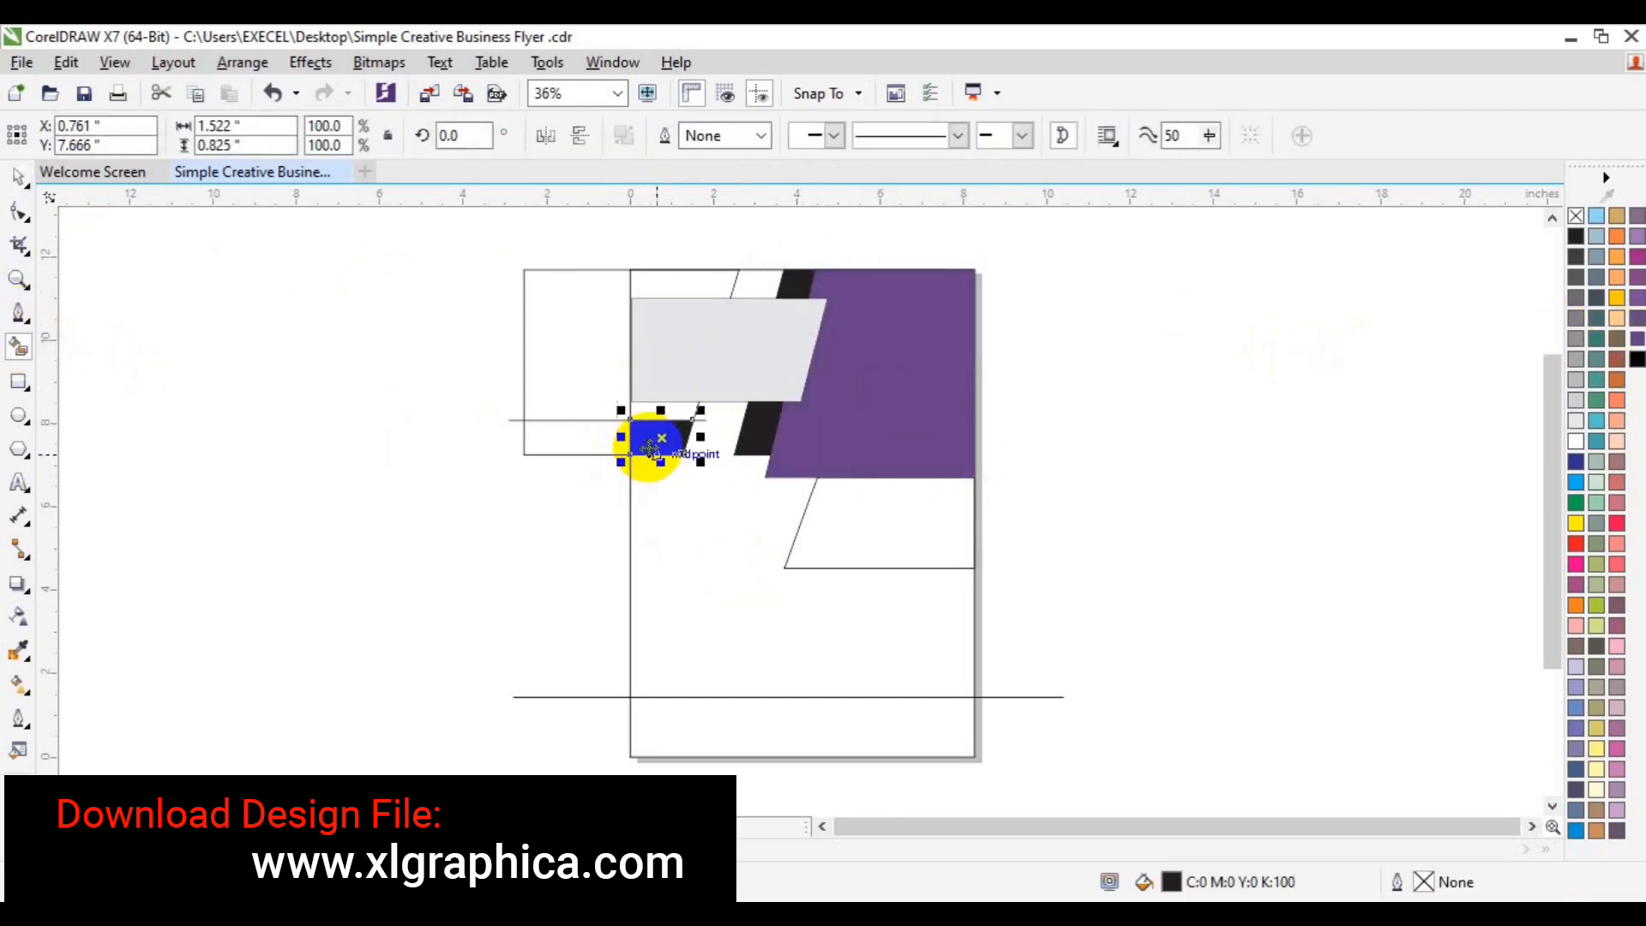
left_click(558, 374)
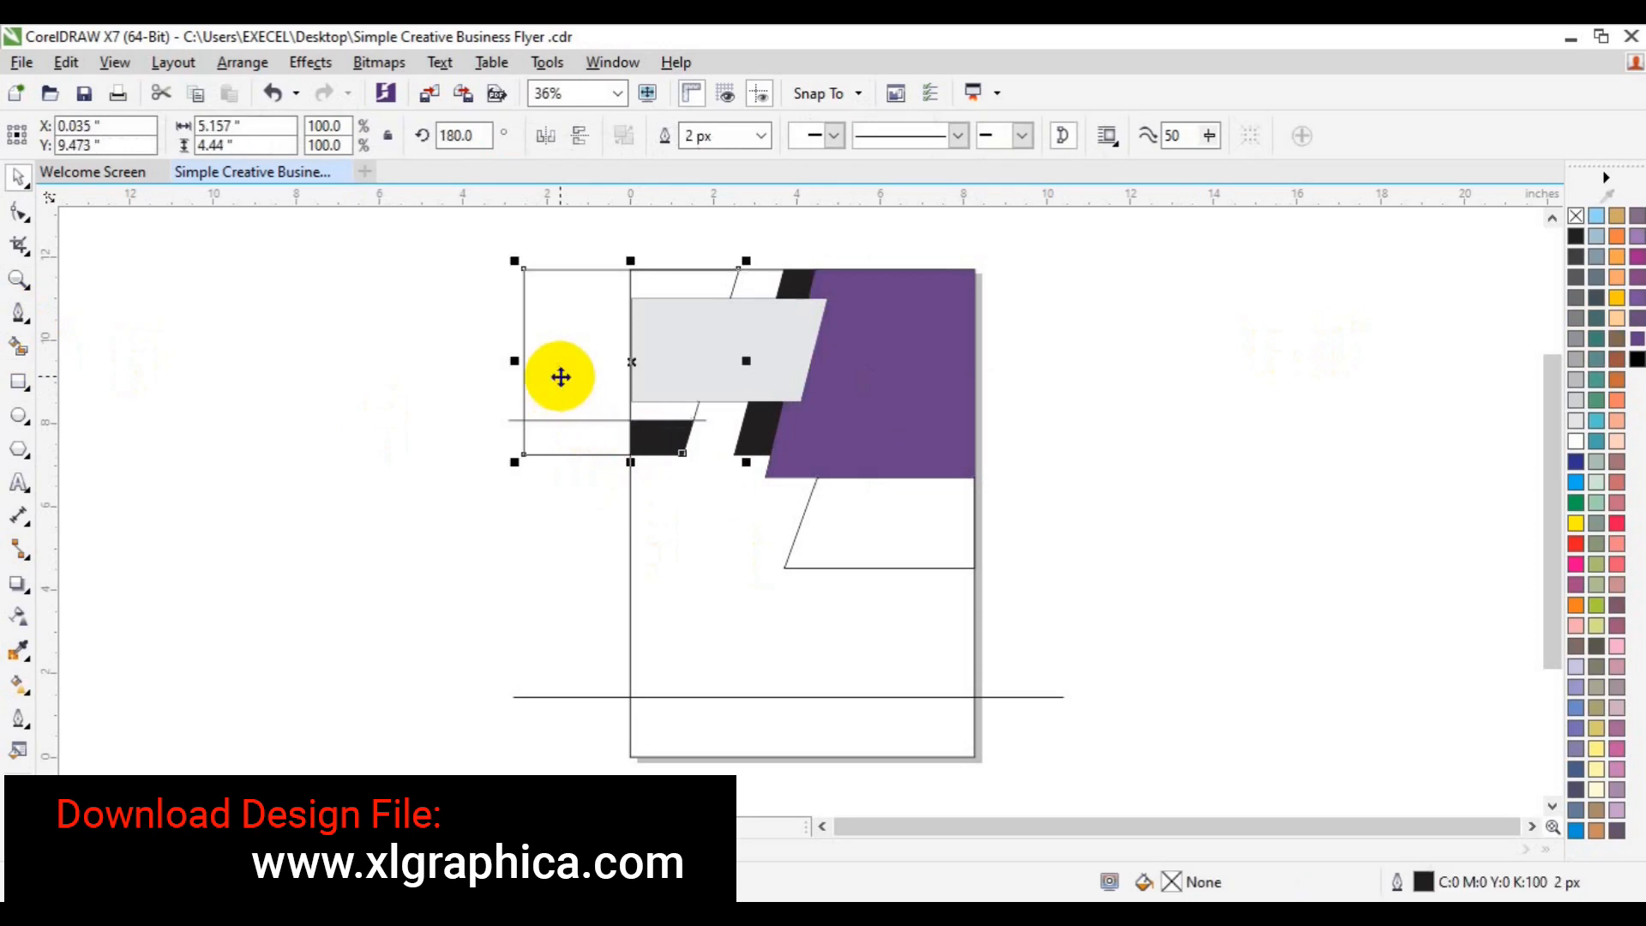
key("Delete")
left_click(559, 420)
key("Delete")
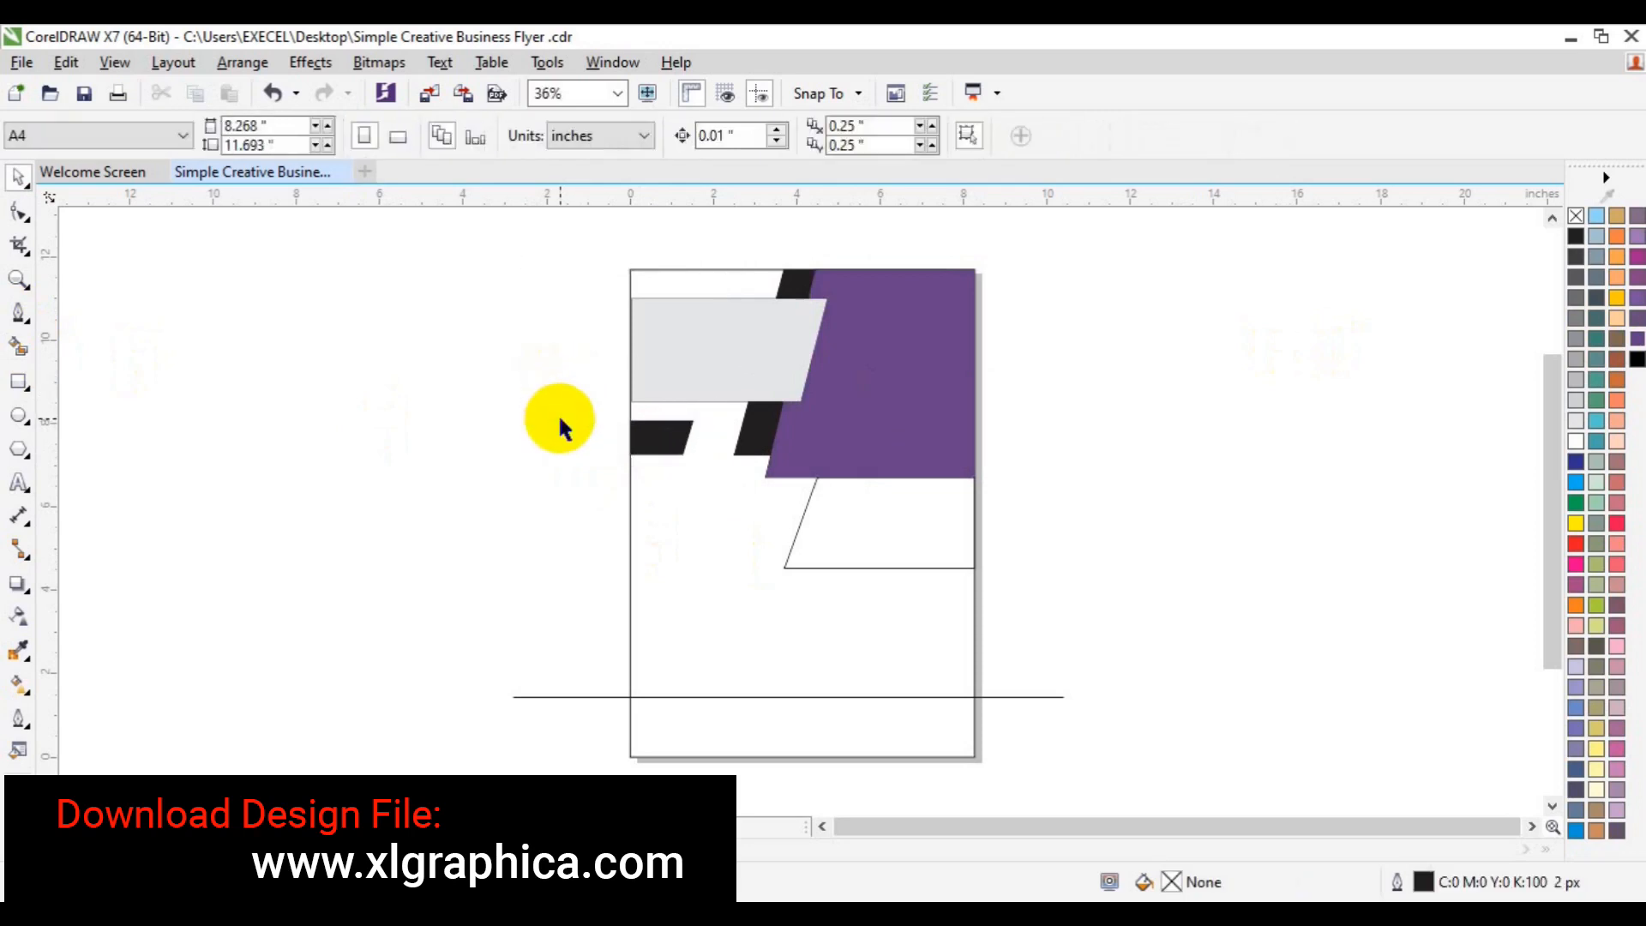
left_click(18, 348)
left_click(882, 521)
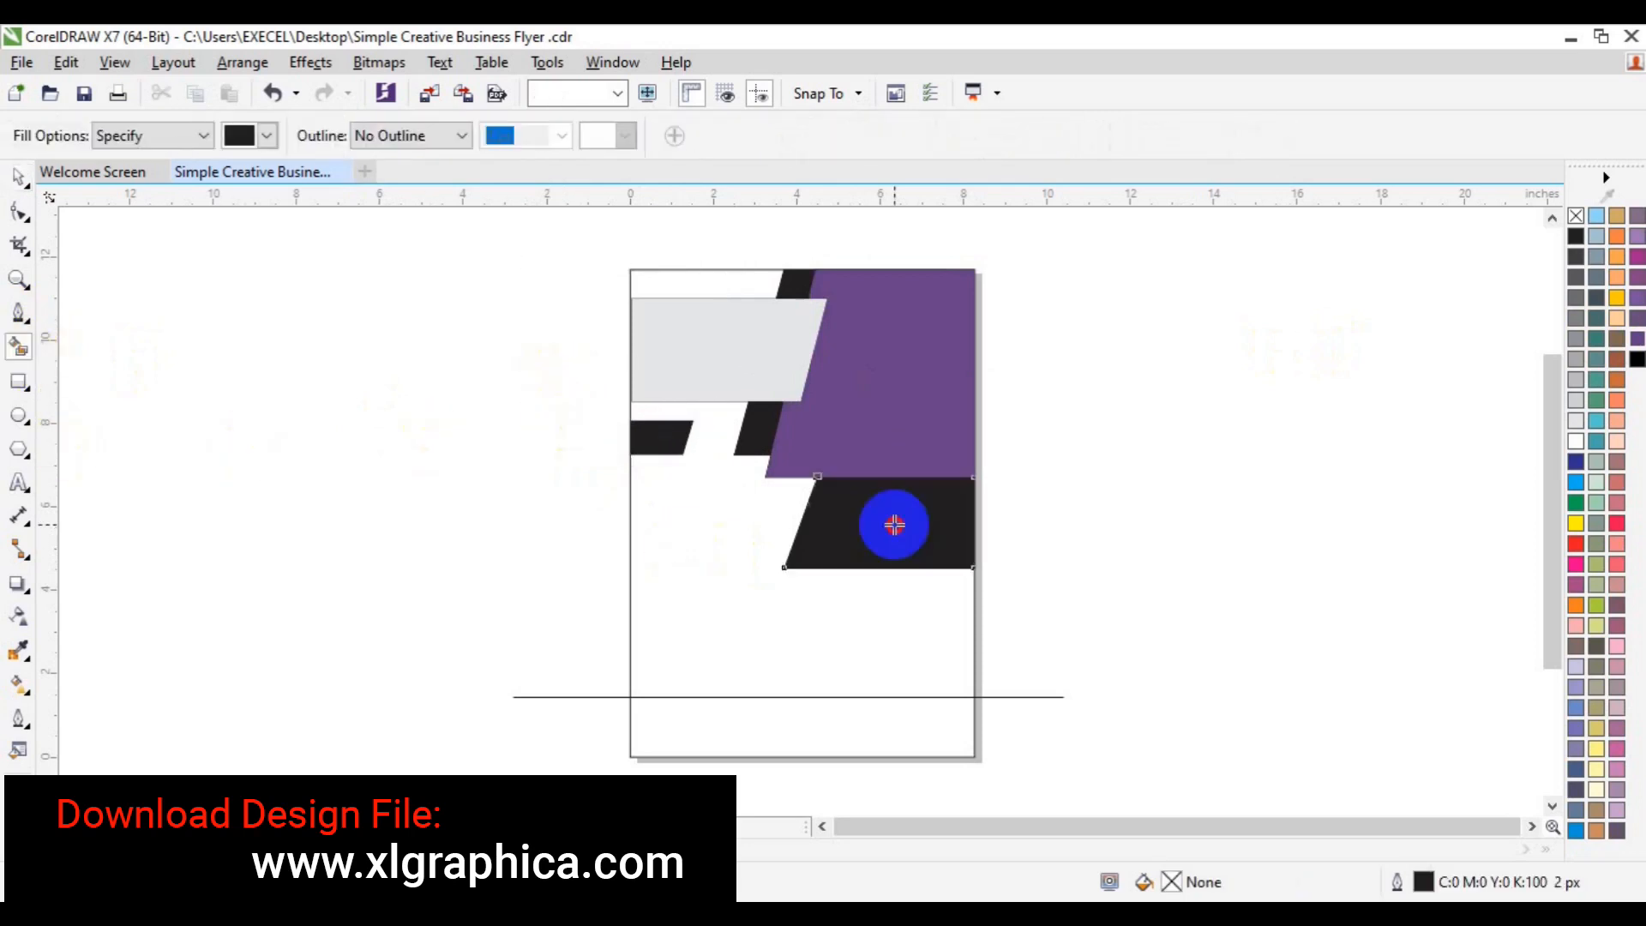
- Fill the bottom strip black and delete the long horizontal construction line
left_click(822, 732)
key("space")
left_click(1045, 696)
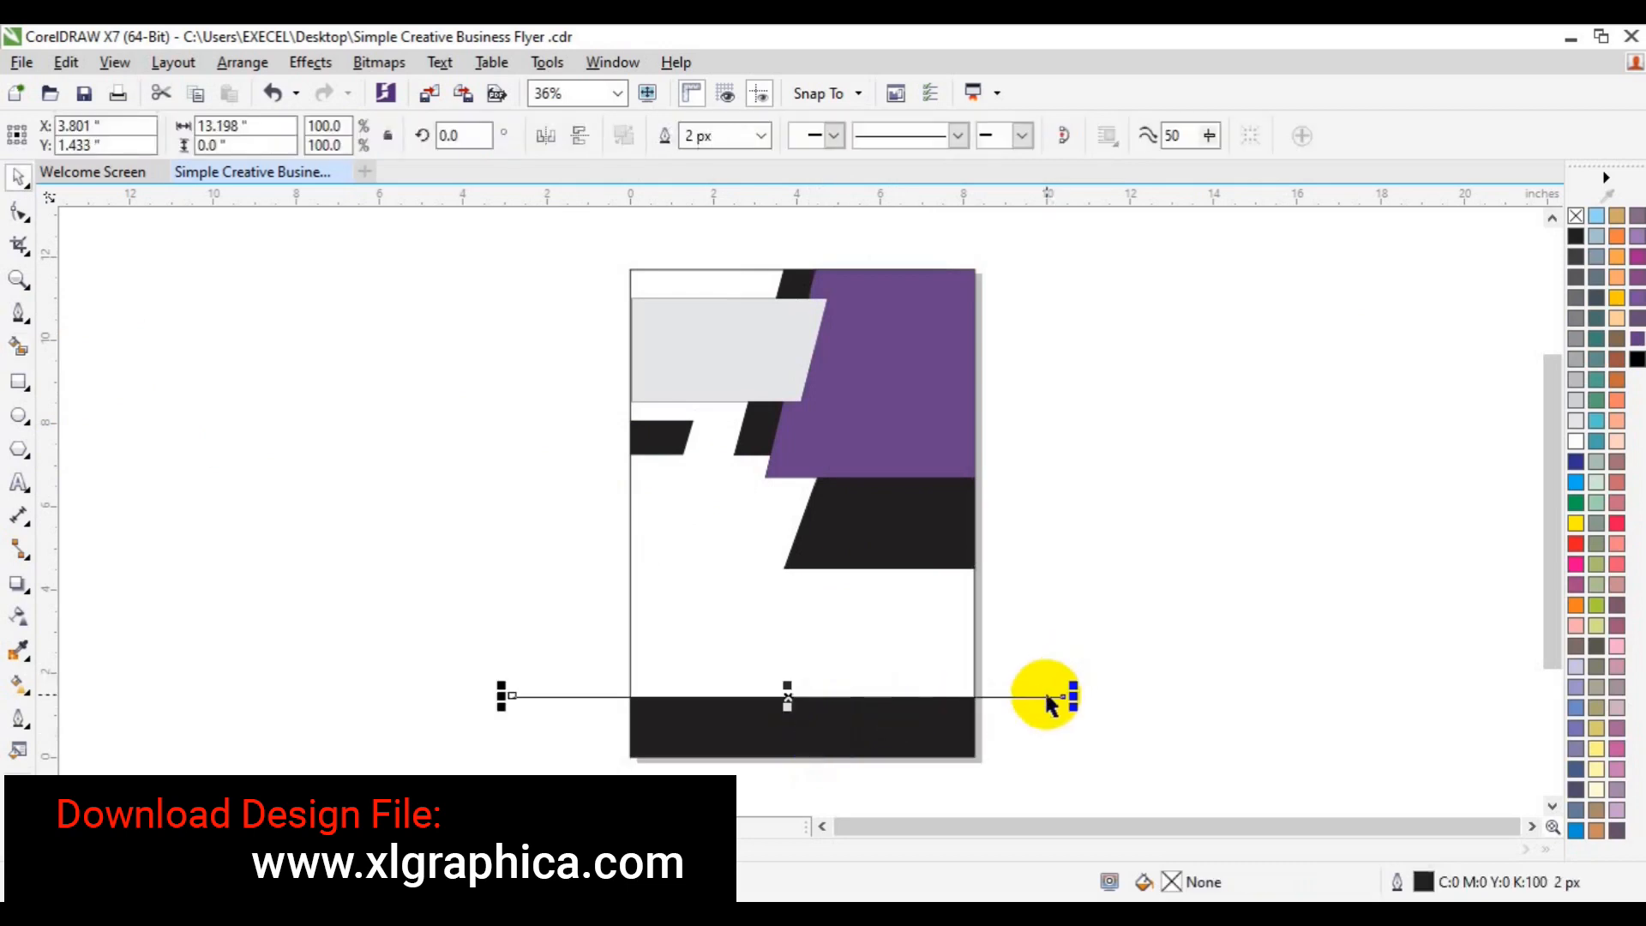
key("Delete")
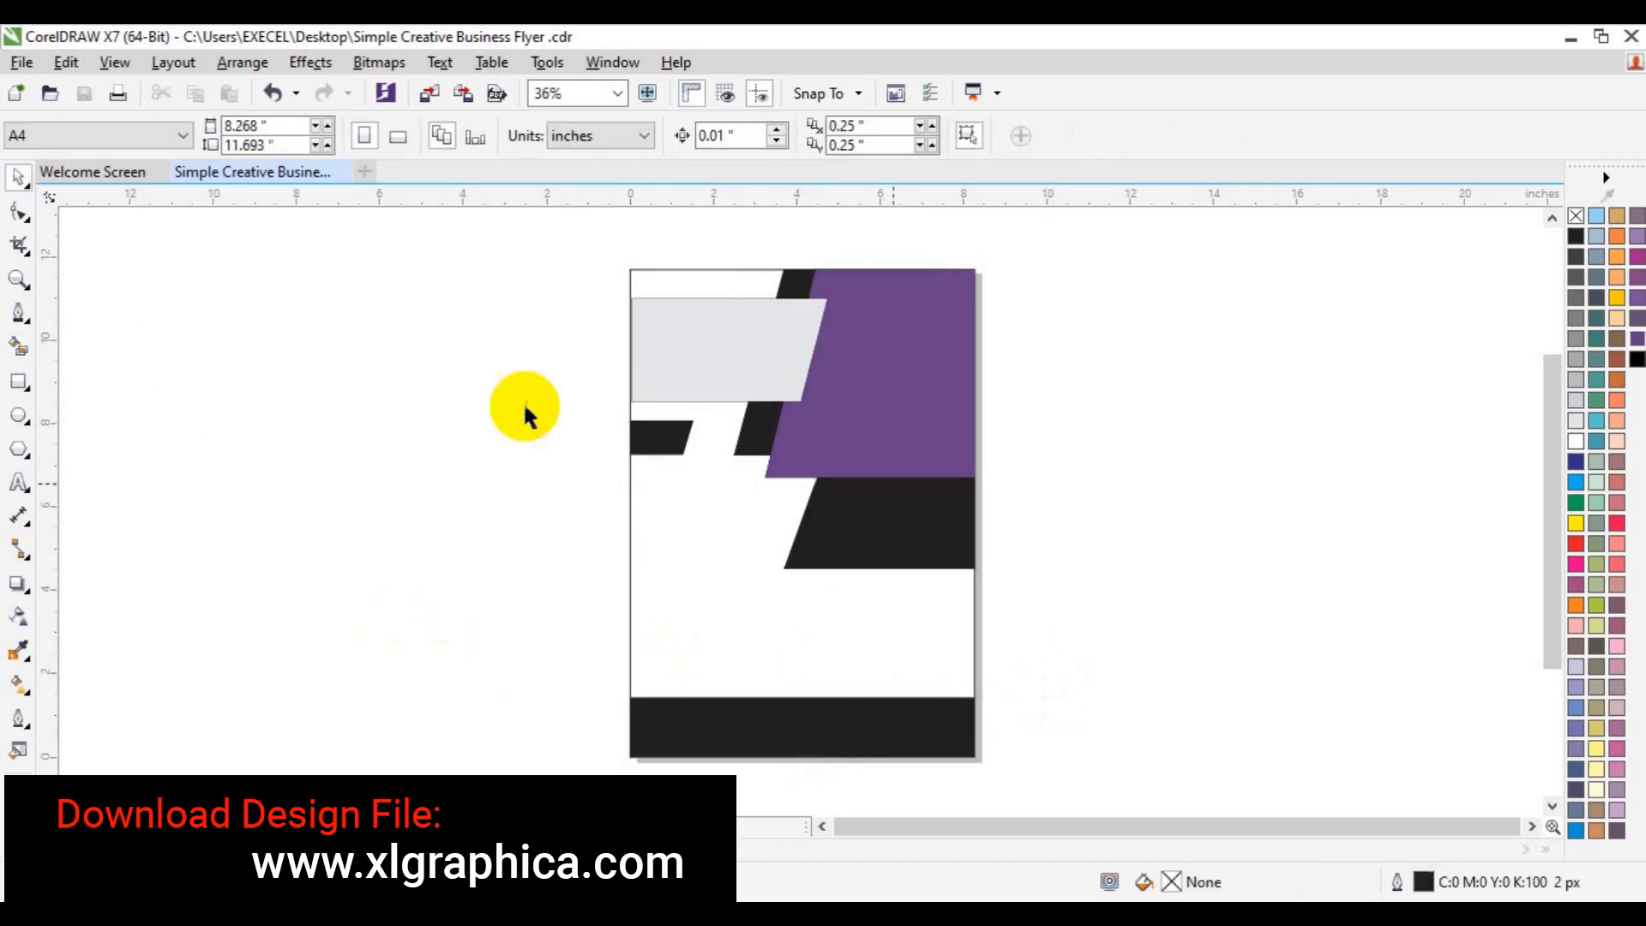
- Add a rectangle matching the page size
left_click_drag(481, 249, 1021, 780)
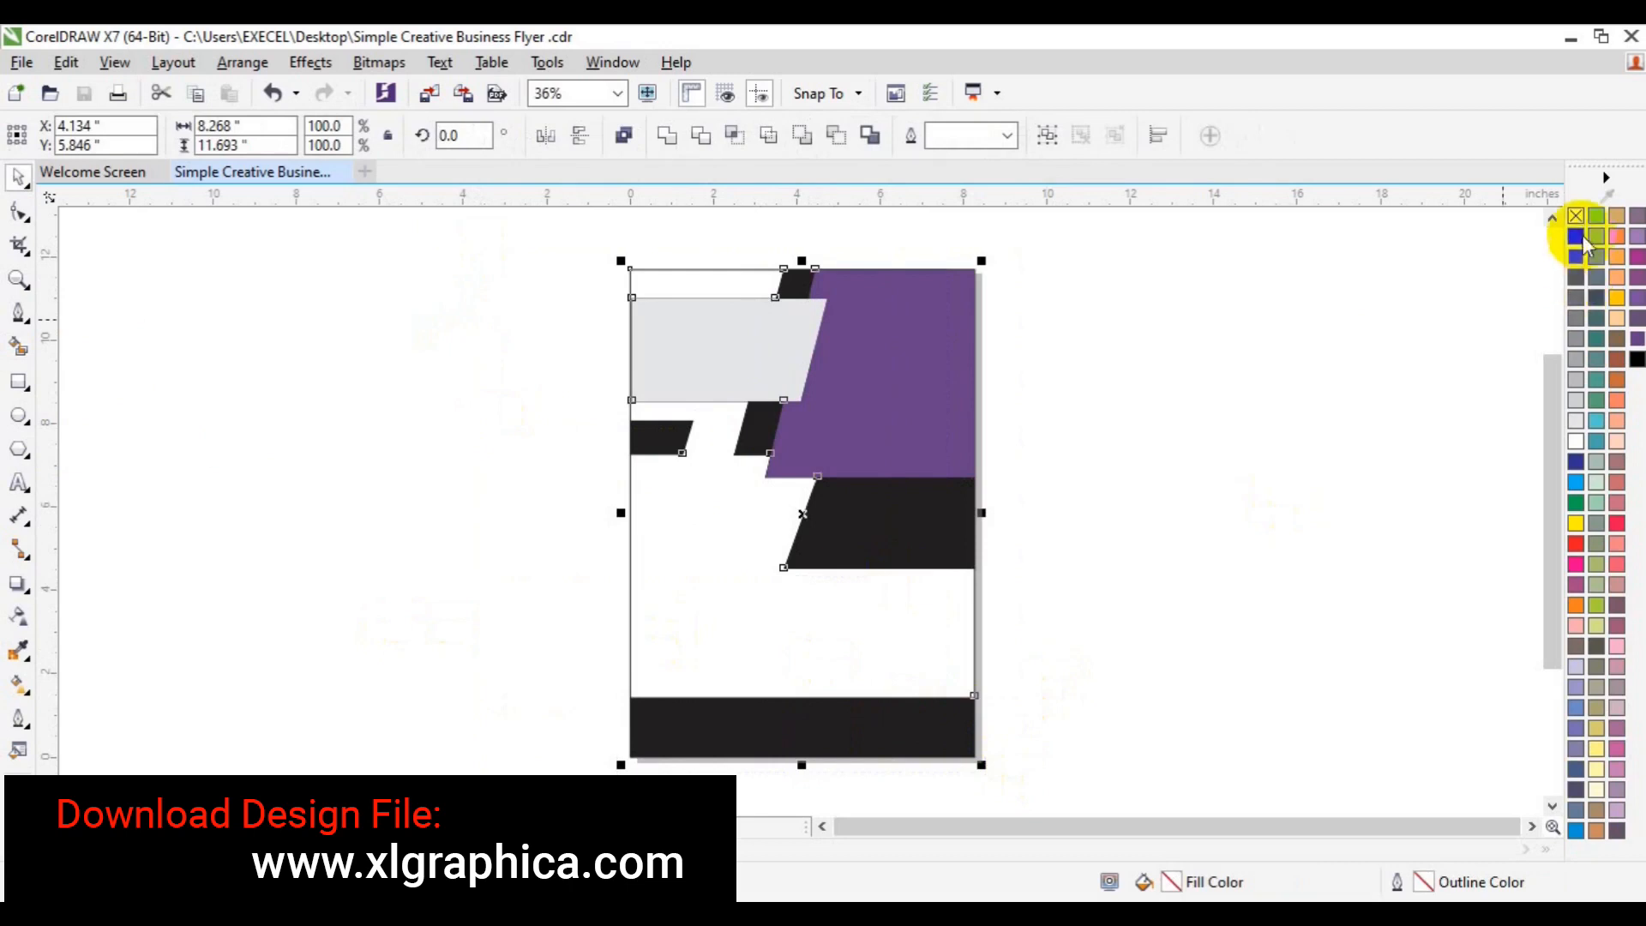
left_click(1269, 319)
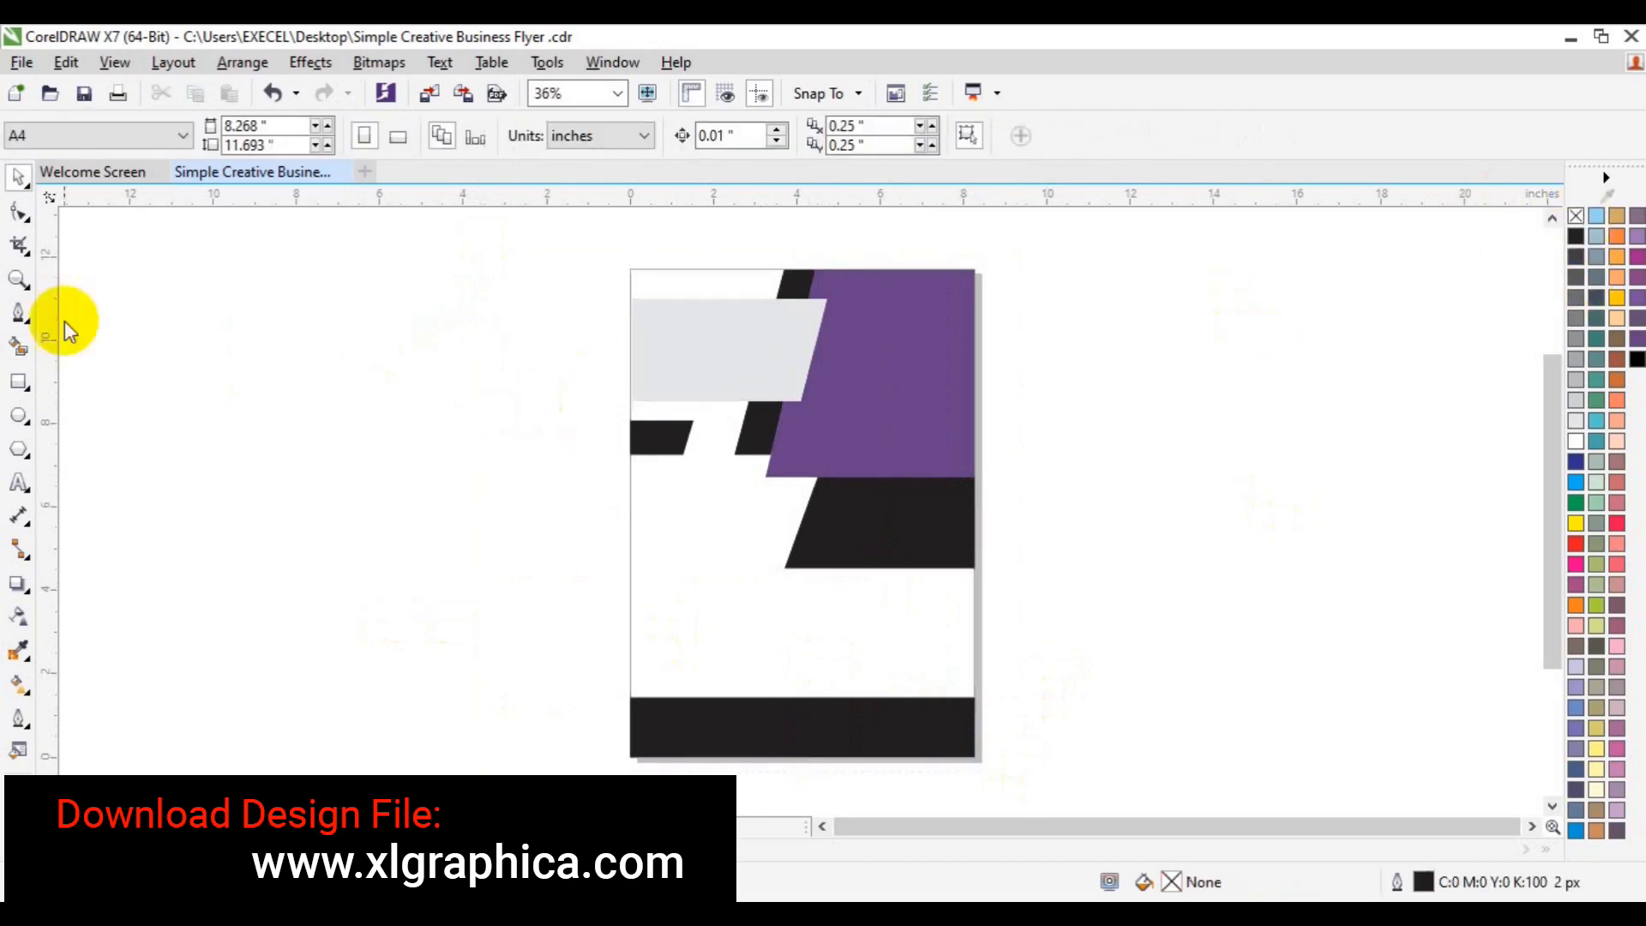
double_click(19, 380)
left_click(1079, 449)
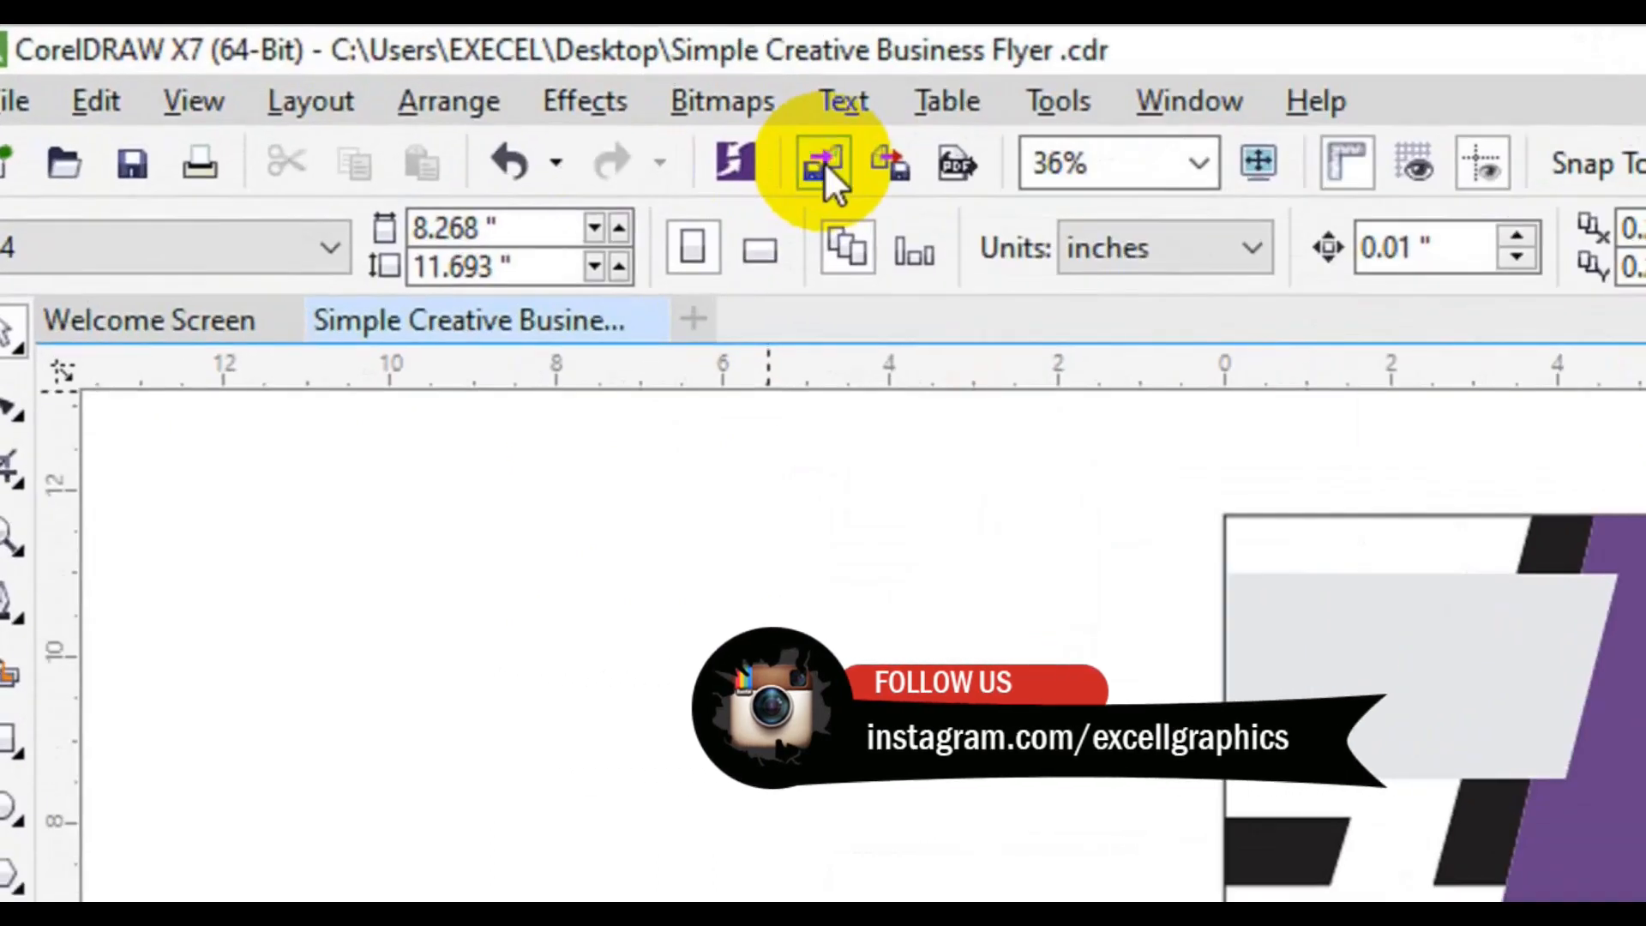
- Open the Import dialog on Desktop > freepik stockpoto and select the 3004976 image
left_click(429, 93)
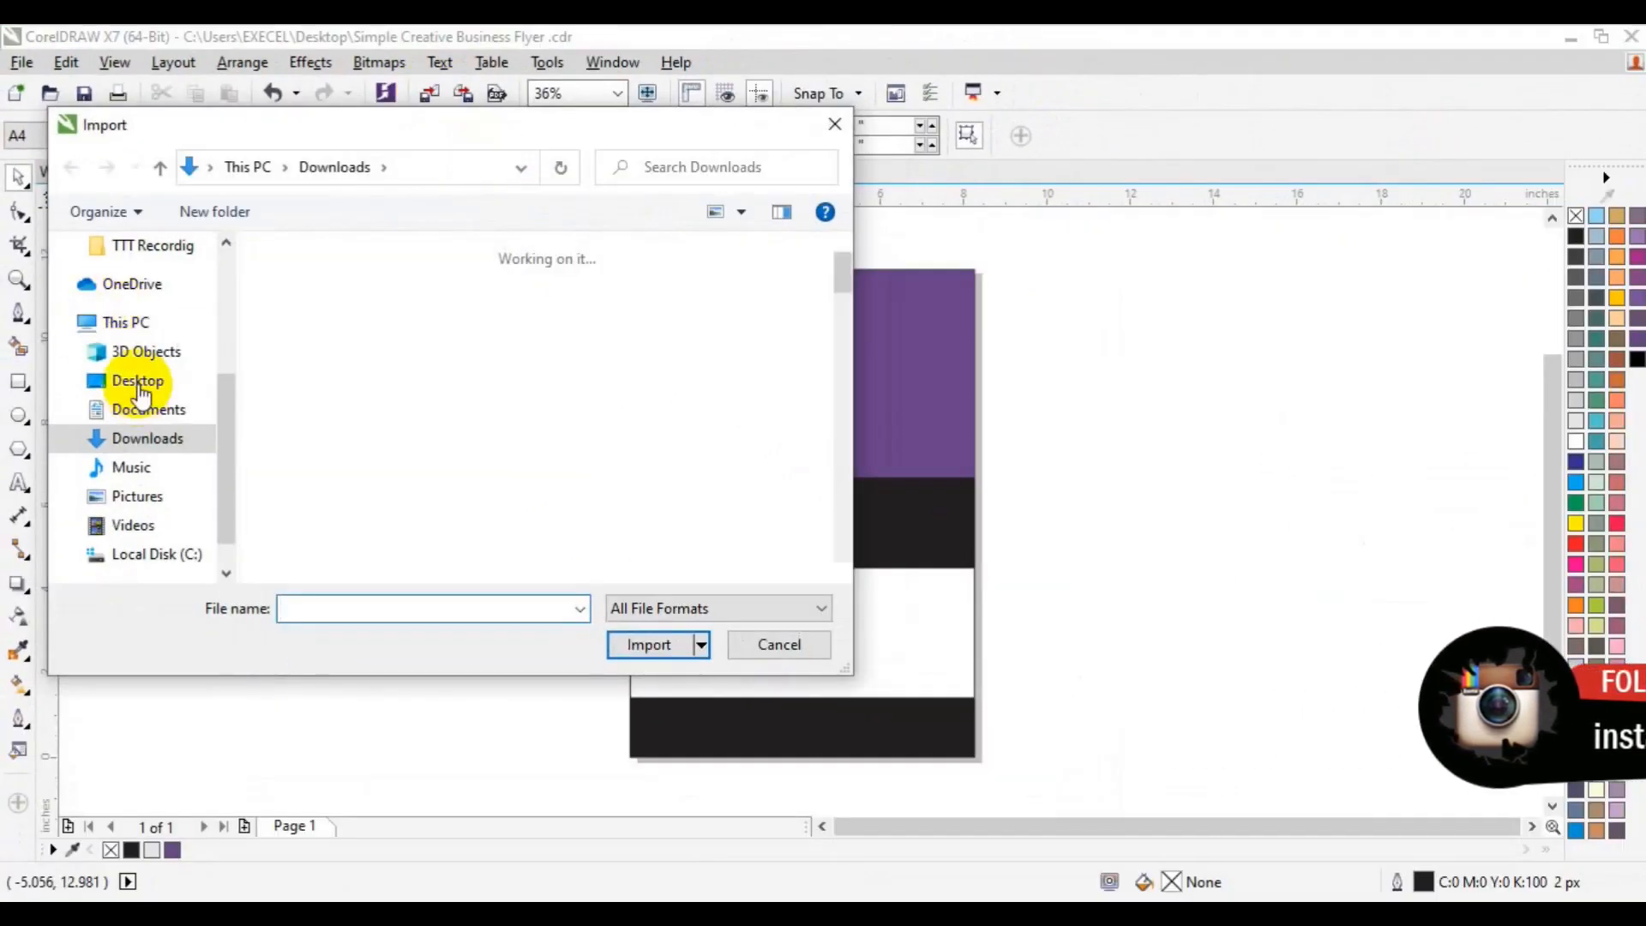
left_click(139, 388)
scroll(826, 571, "down", 2)
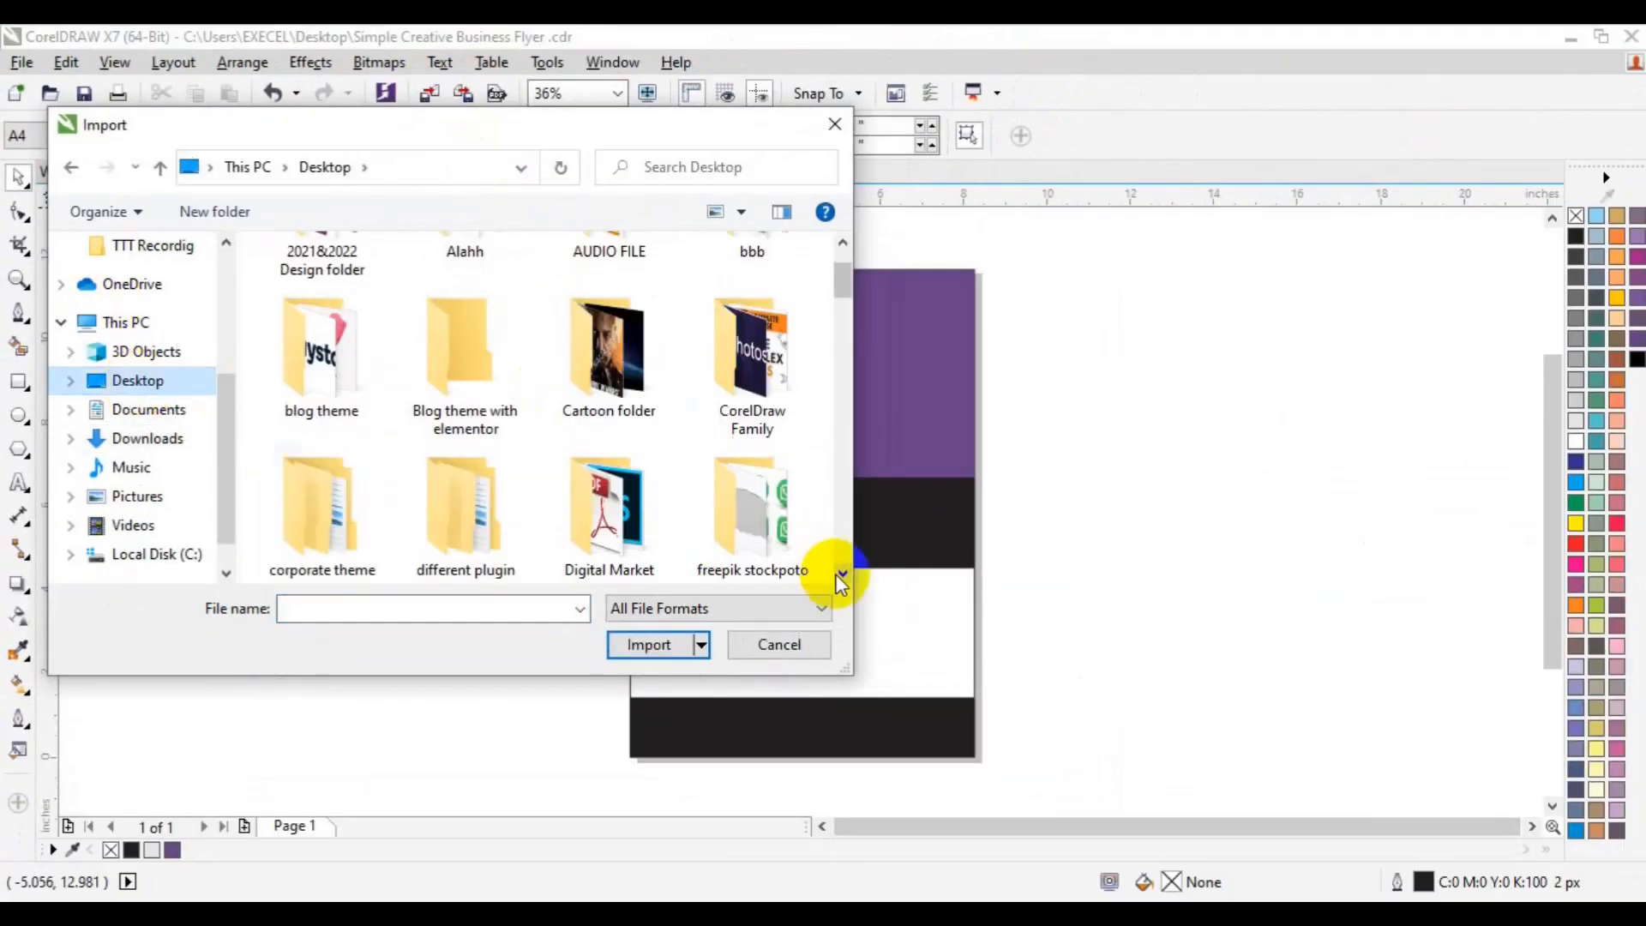
double_click(781, 547)
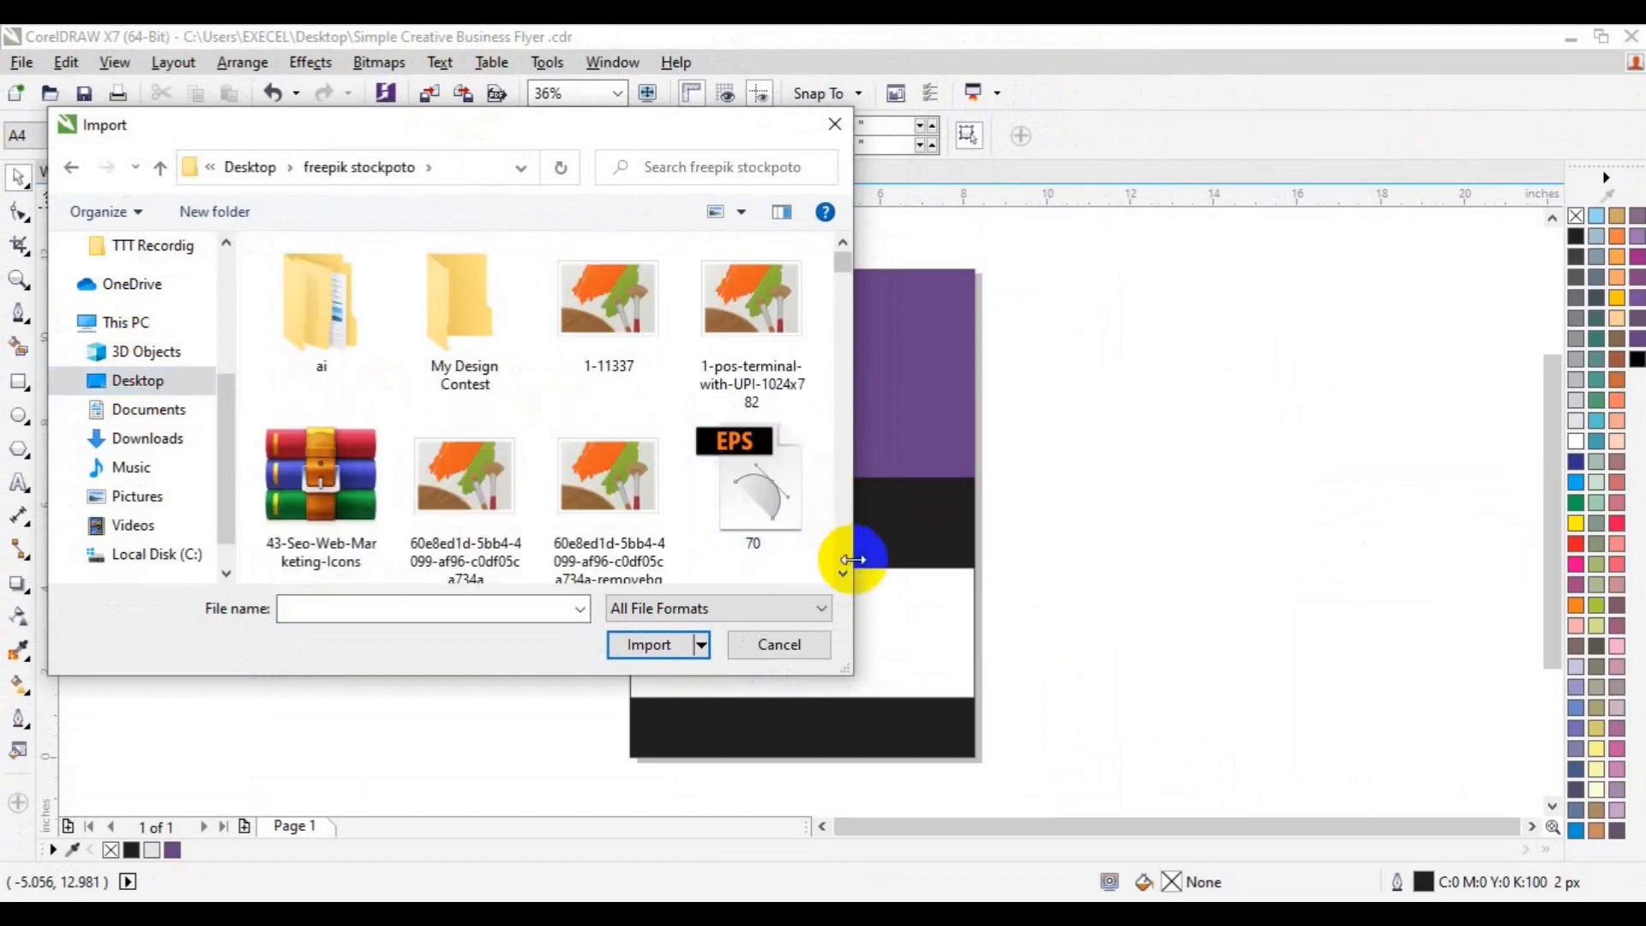
scroll(844, 576, "down", 1)
scroll(846, 575, "down", 5)
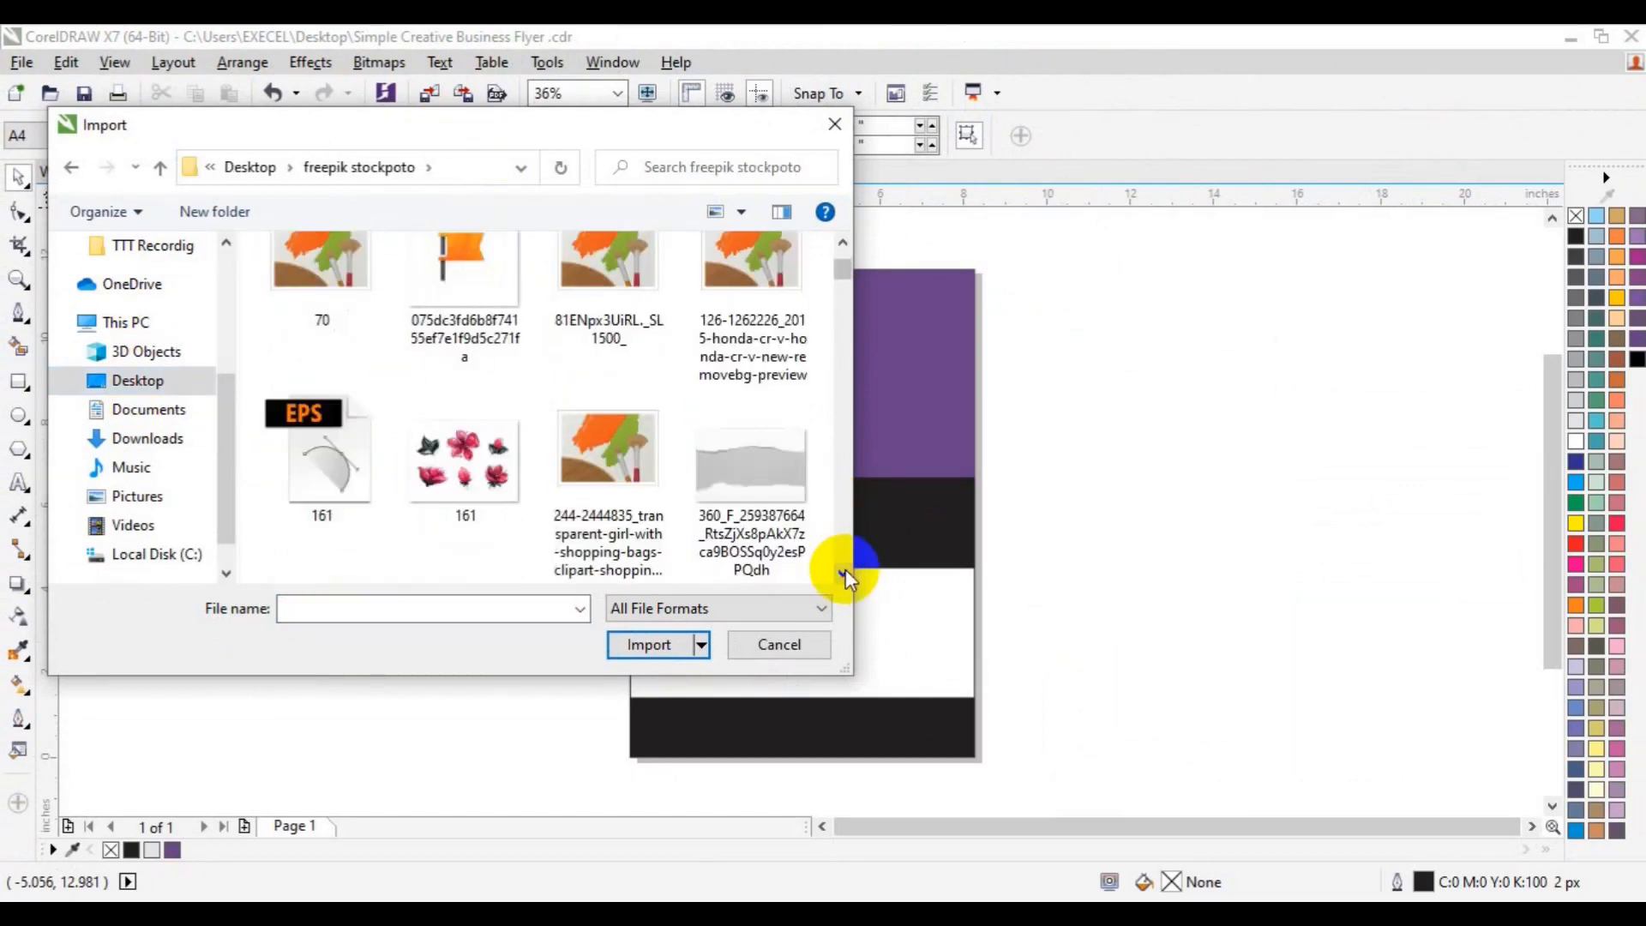
scroll(847, 579, "down", 5)
left_click(755, 403)
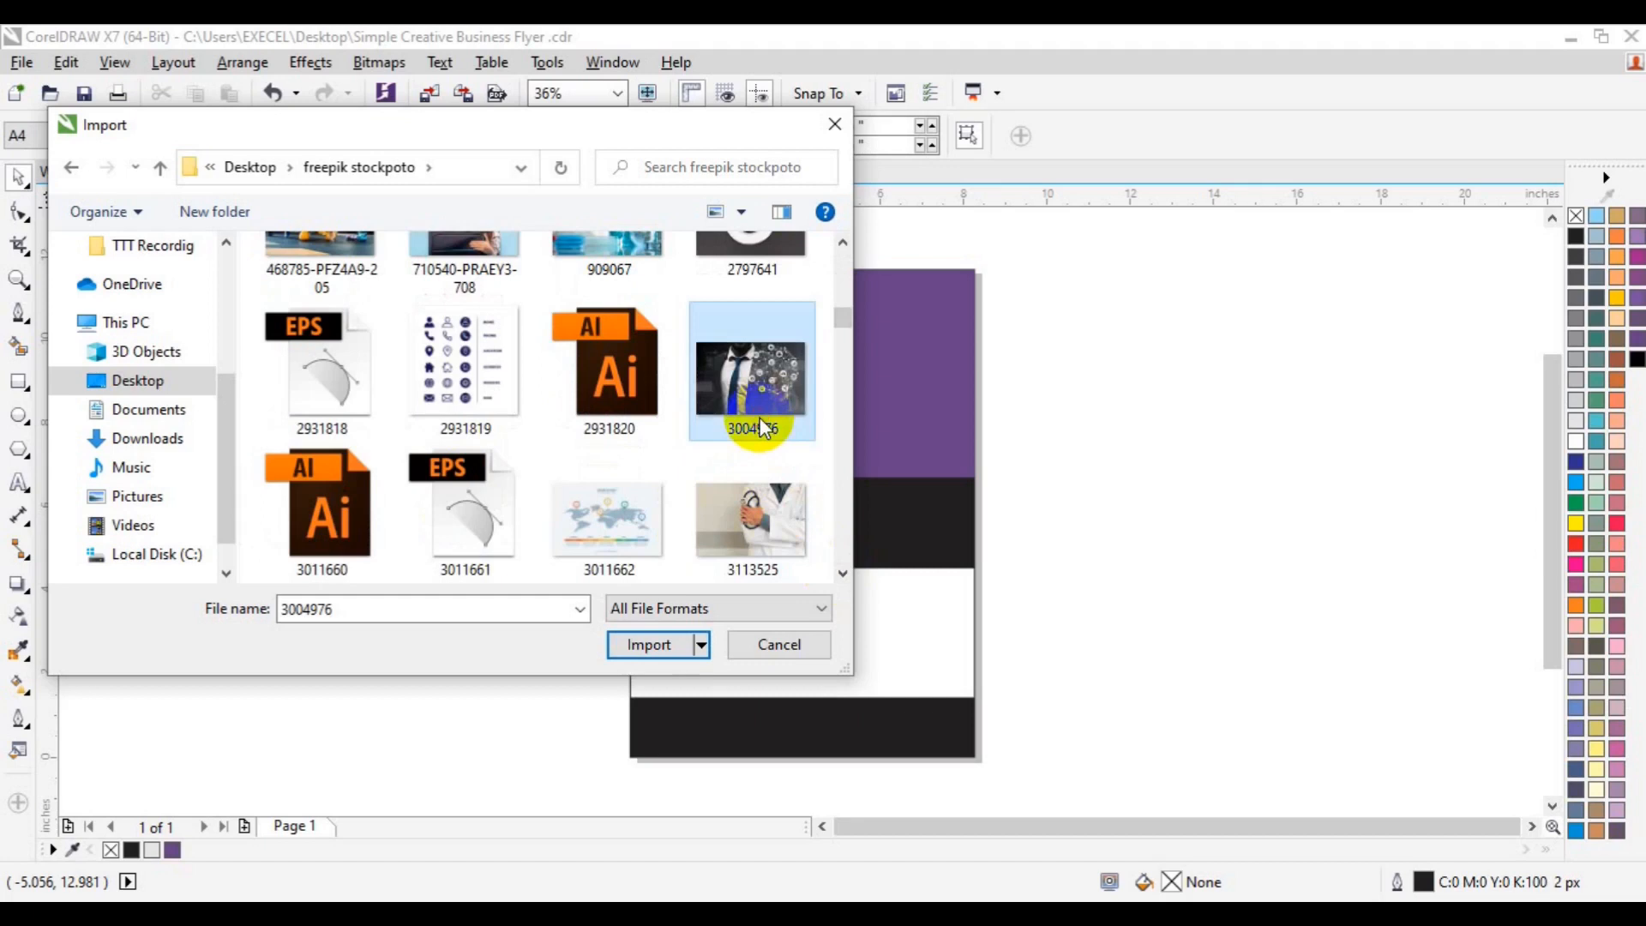
- Scroll down the freepik stockpoto file list to locate the qr-code image
scroll(842, 574, "down", 10)
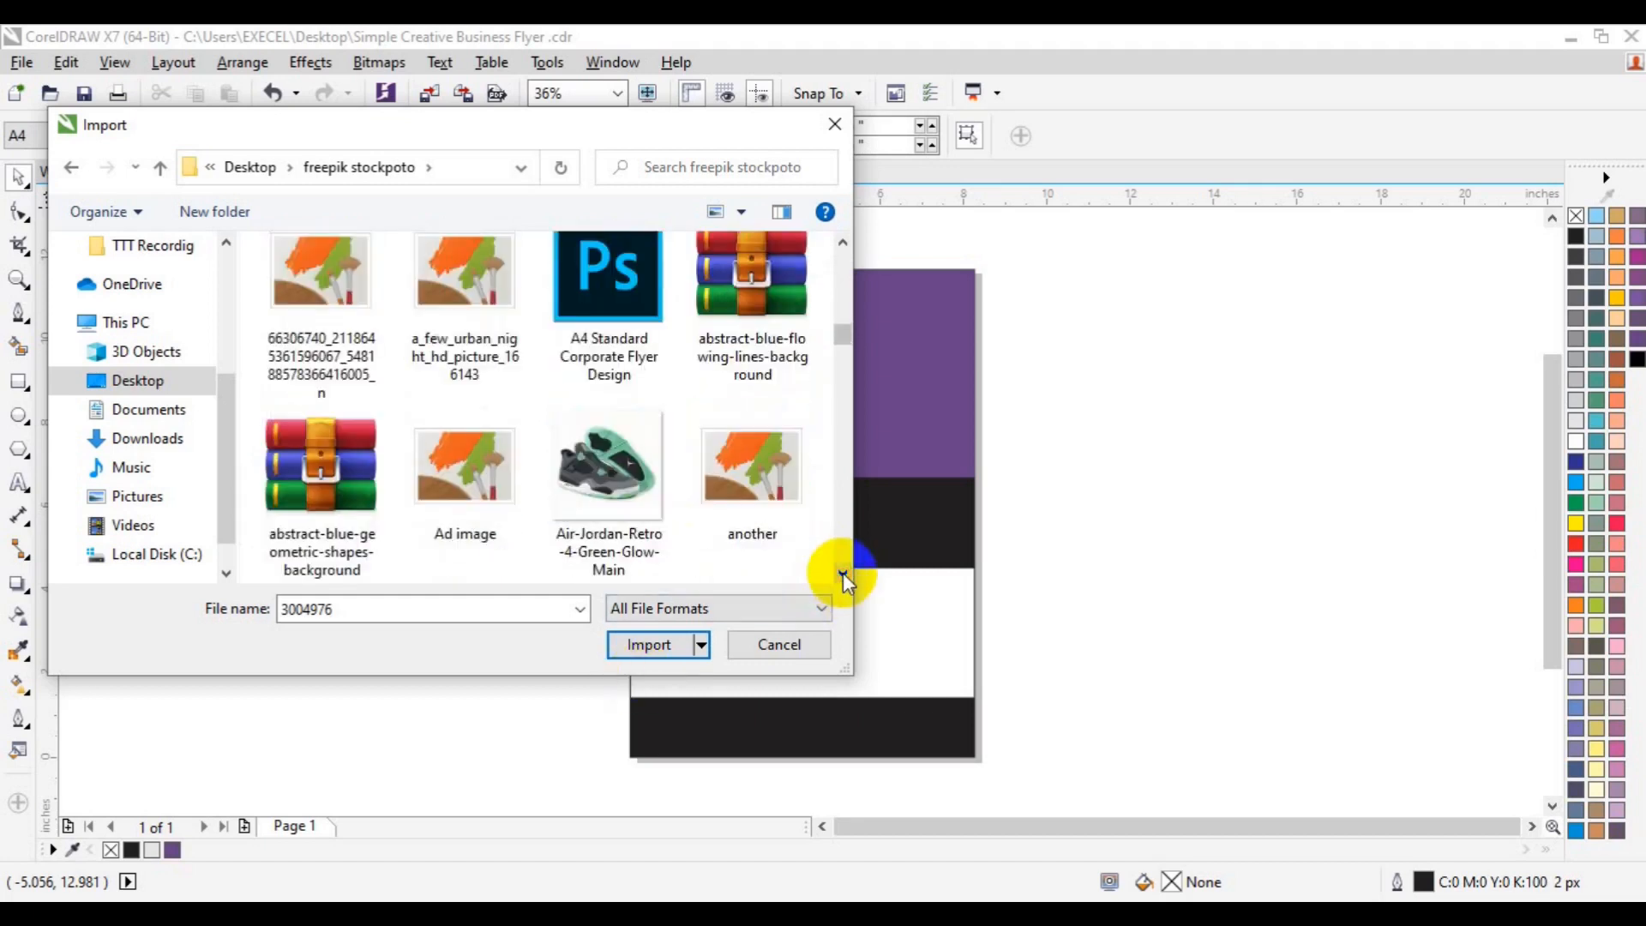
scroll(842, 572, "down", 3)
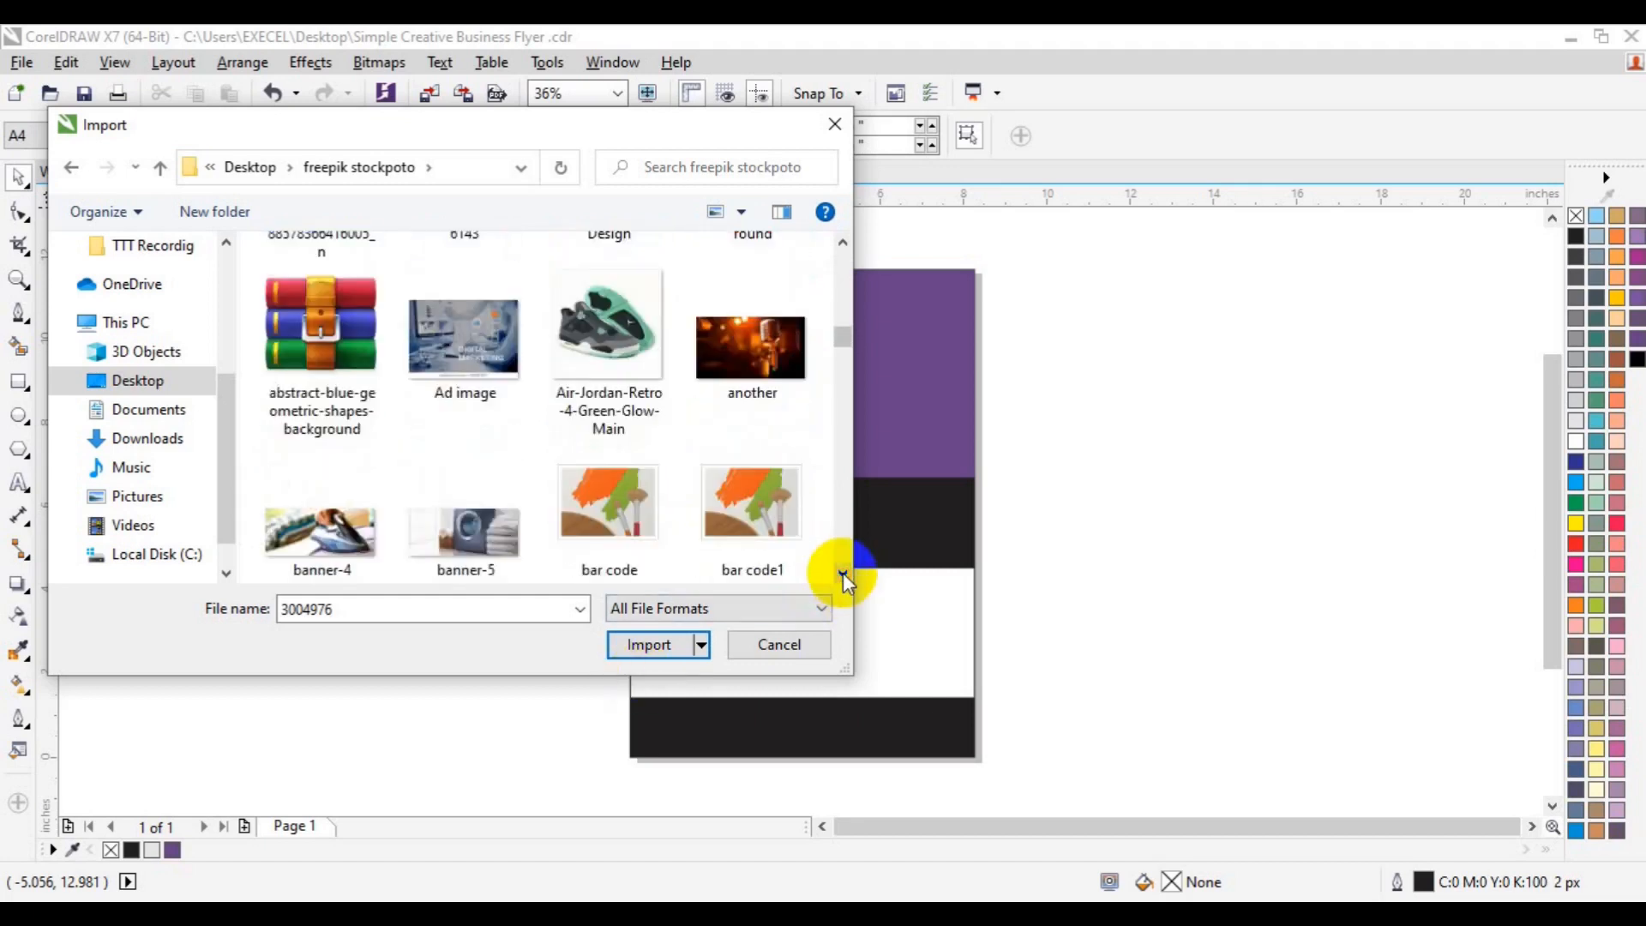
scroll(842, 573, "down", 2)
scroll(842, 573, "down", 6)
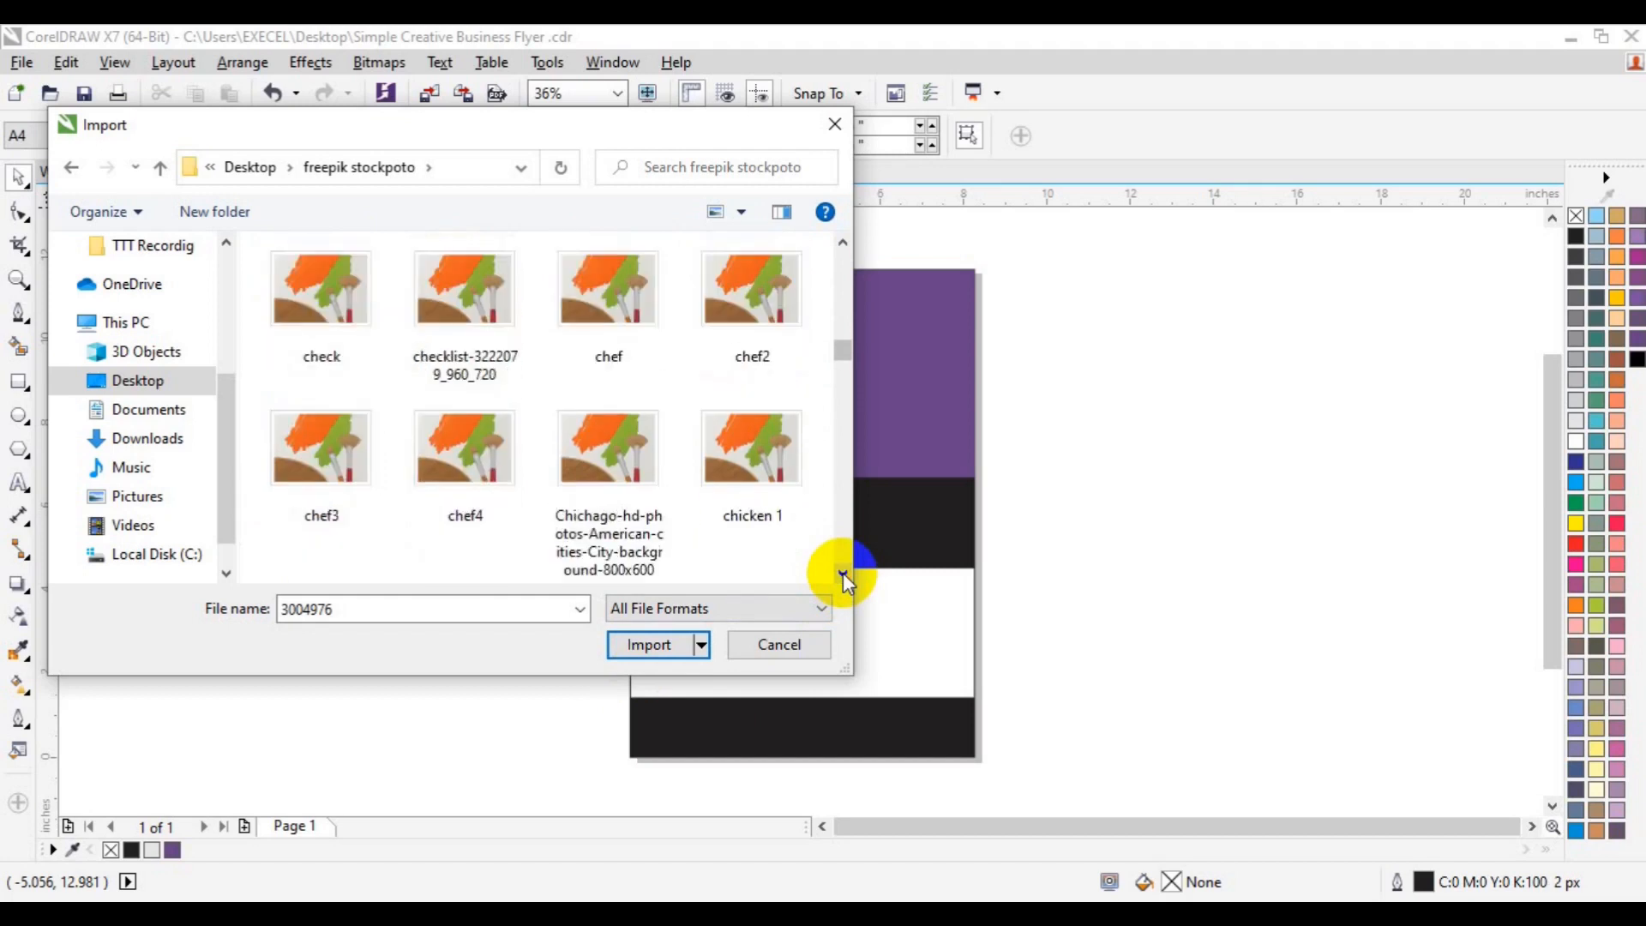
scroll(842, 572, "down", 15)
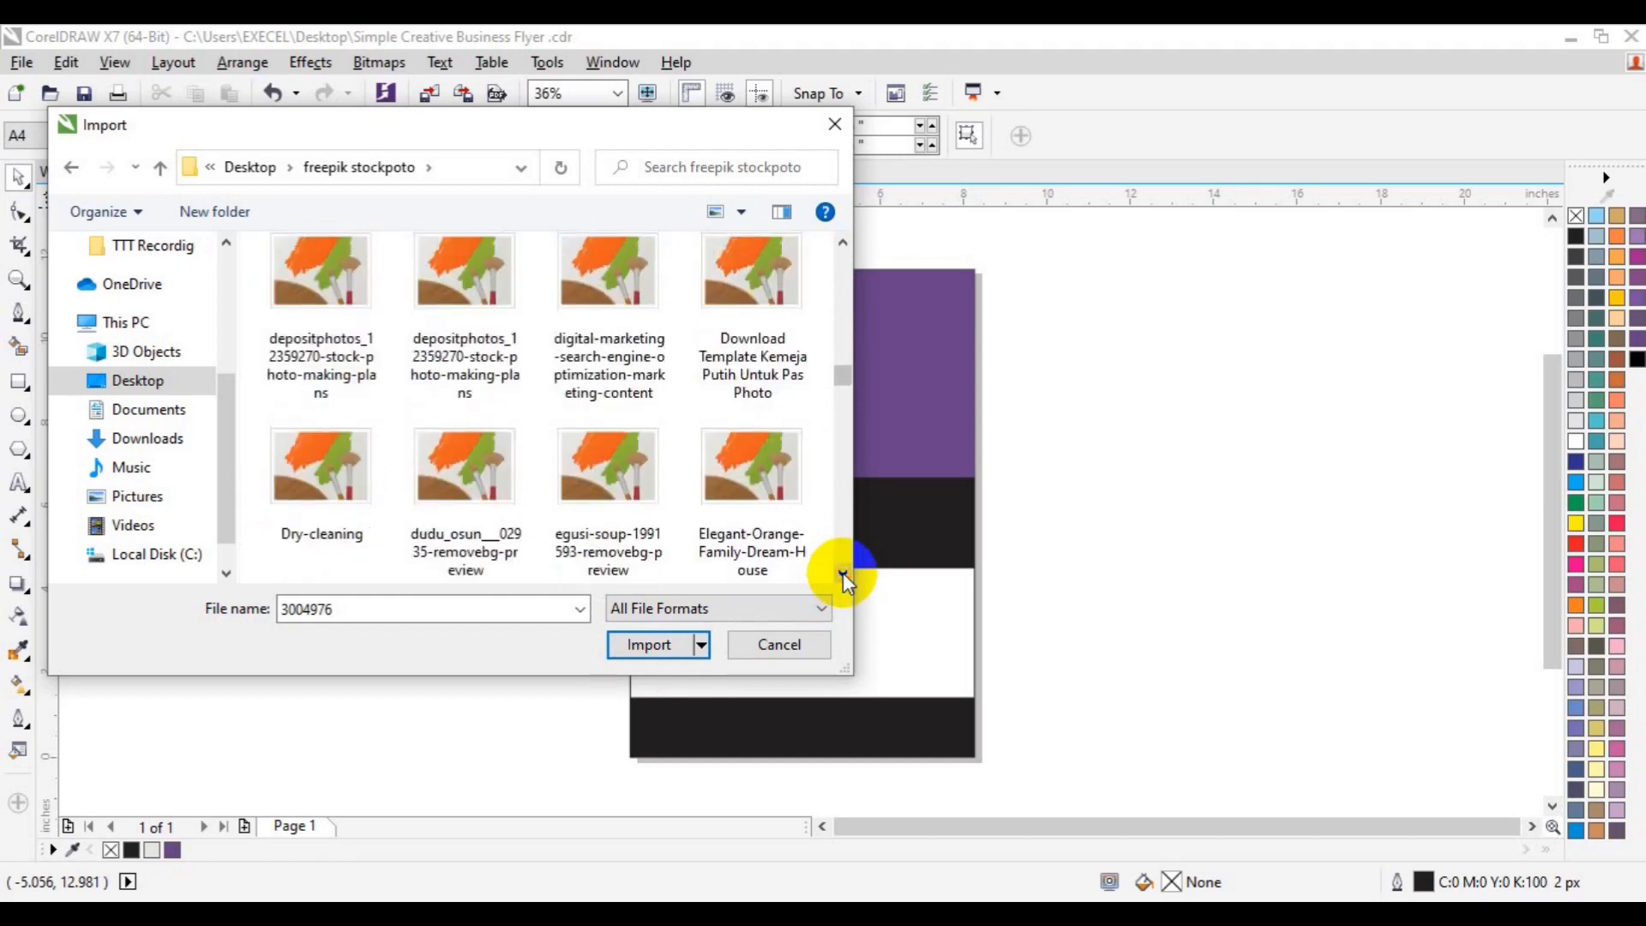
scroll(842, 573, "down", 15)
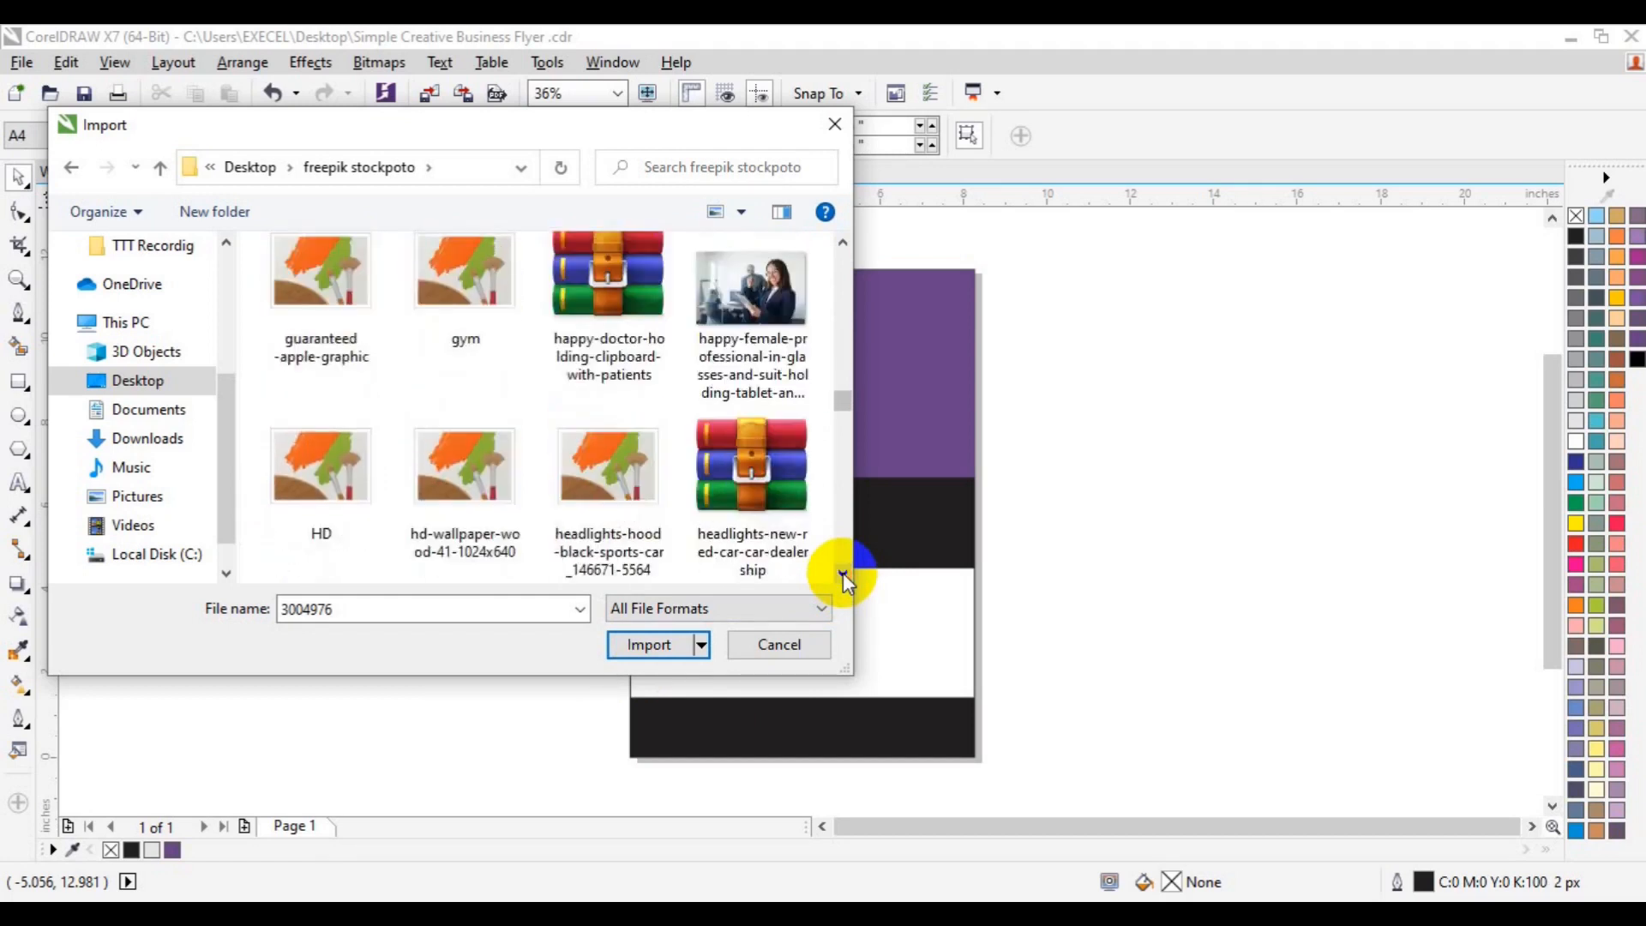
scroll(842, 573, "down", 15)
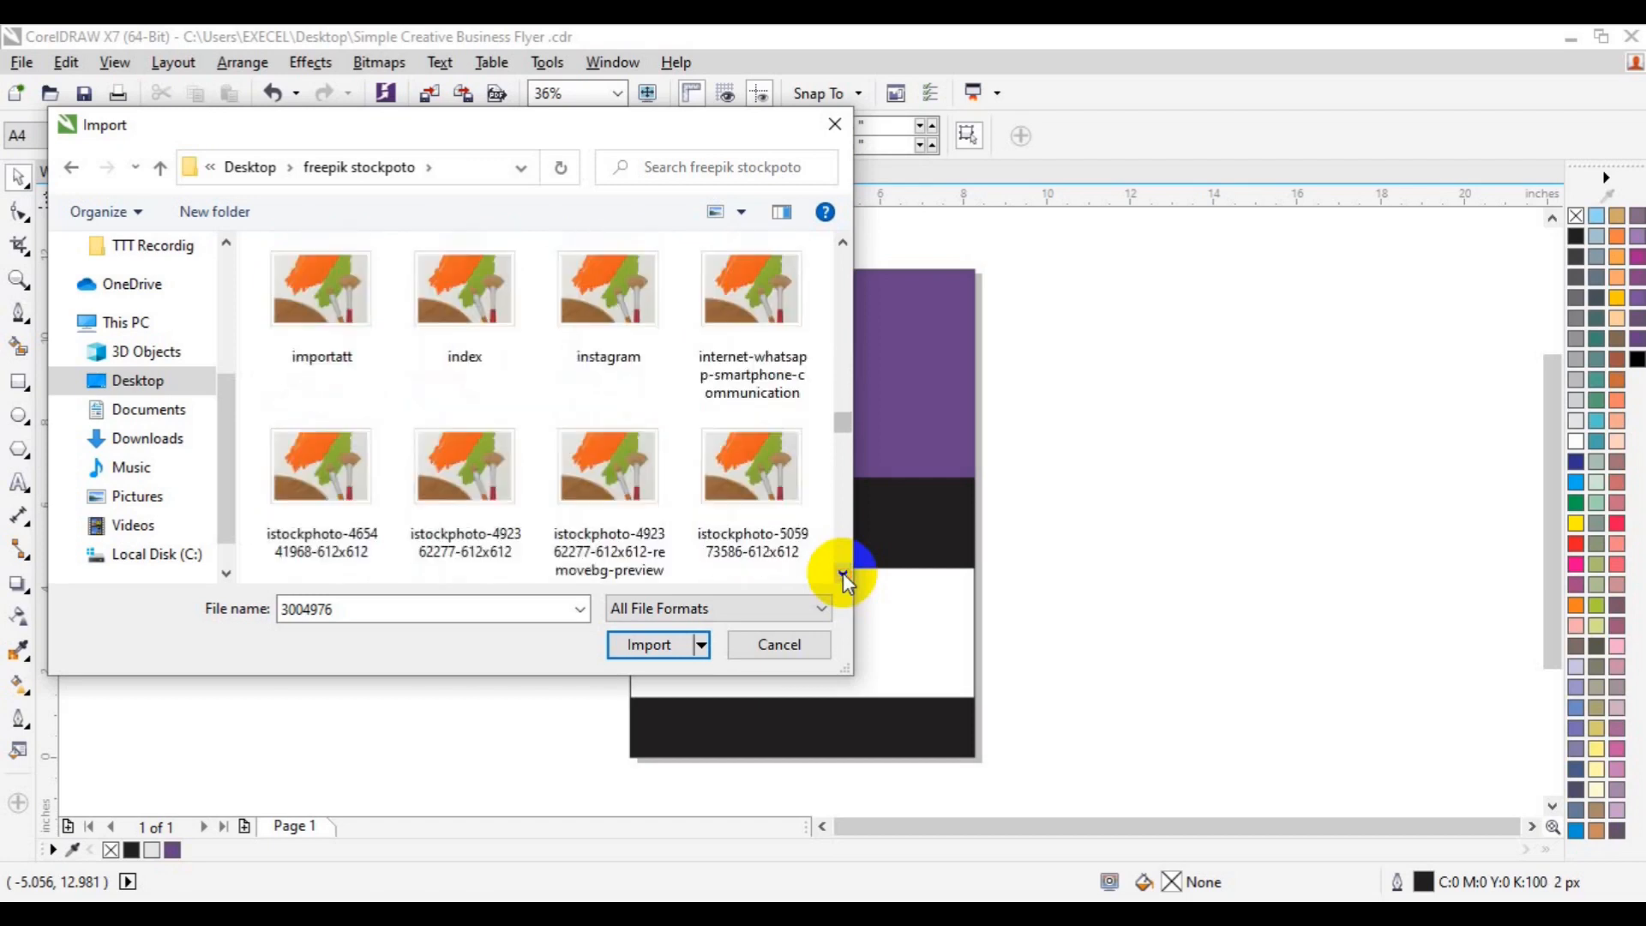
scroll(842, 573, "down", 15)
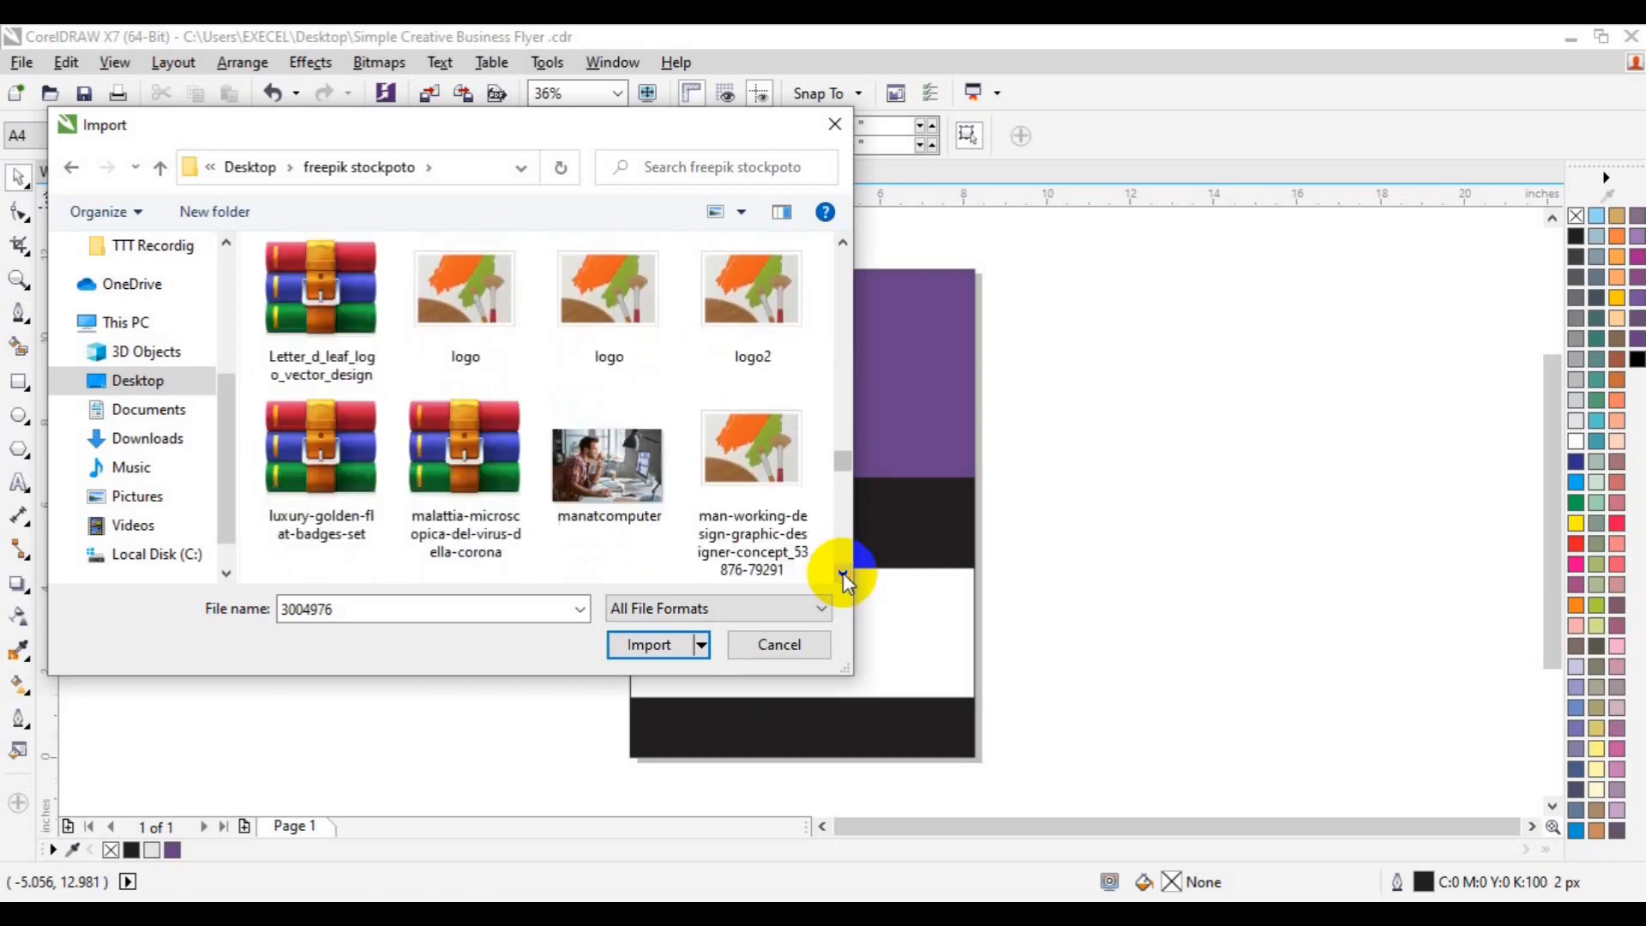
scroll(842, 572, "down", 15)
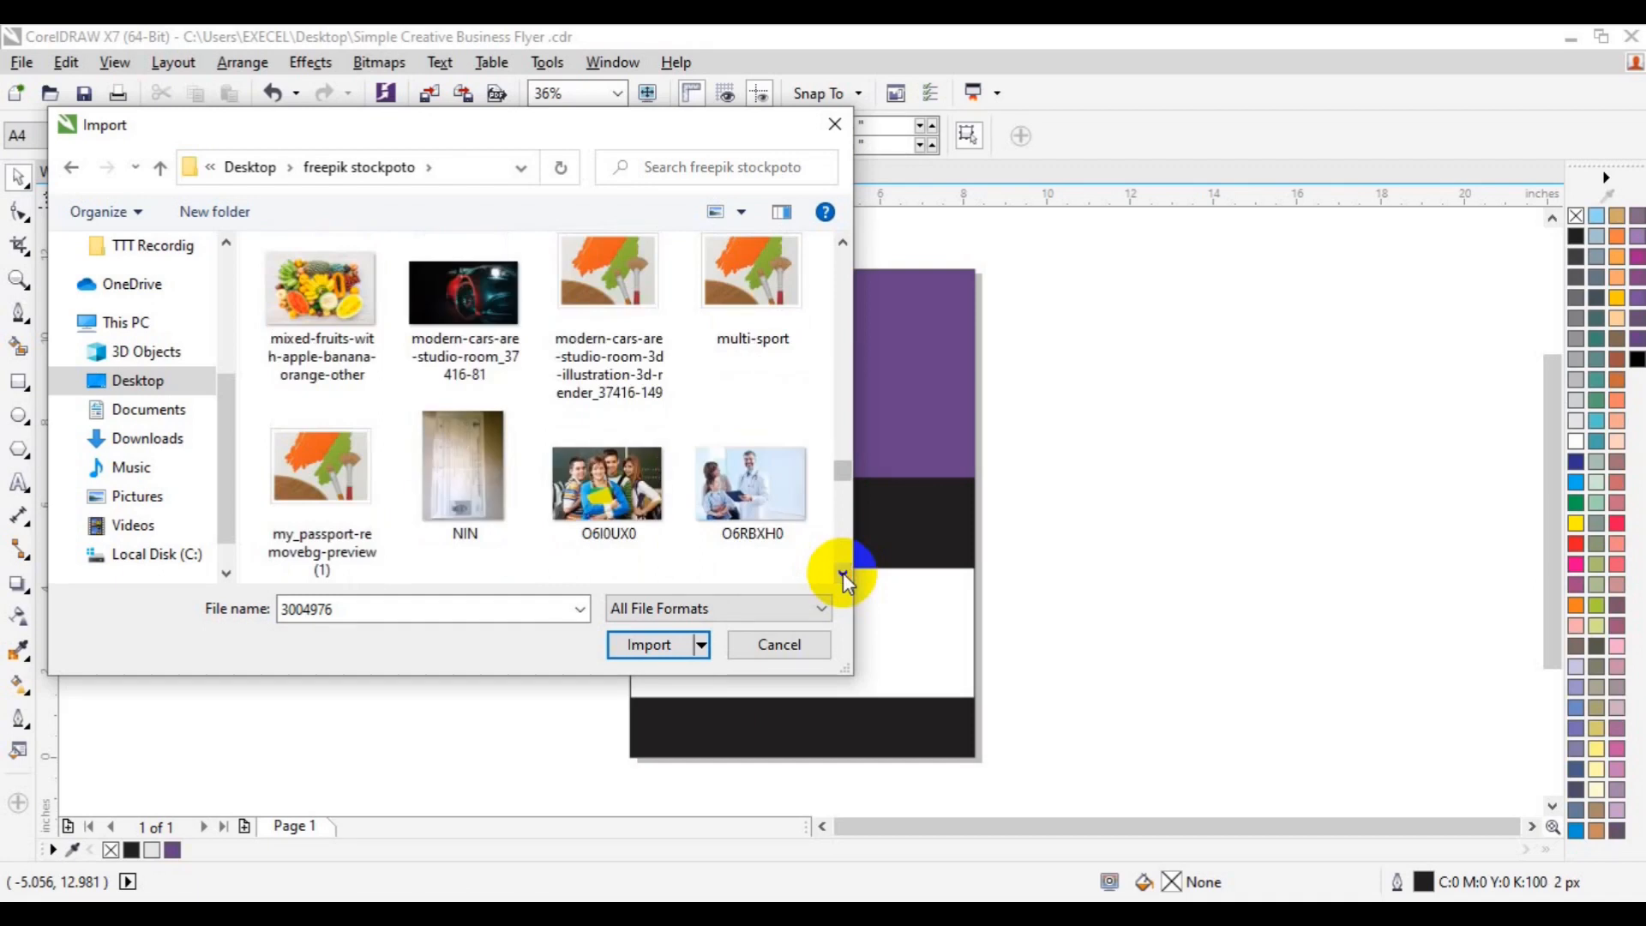
scroll(842, 573, "down", 15)
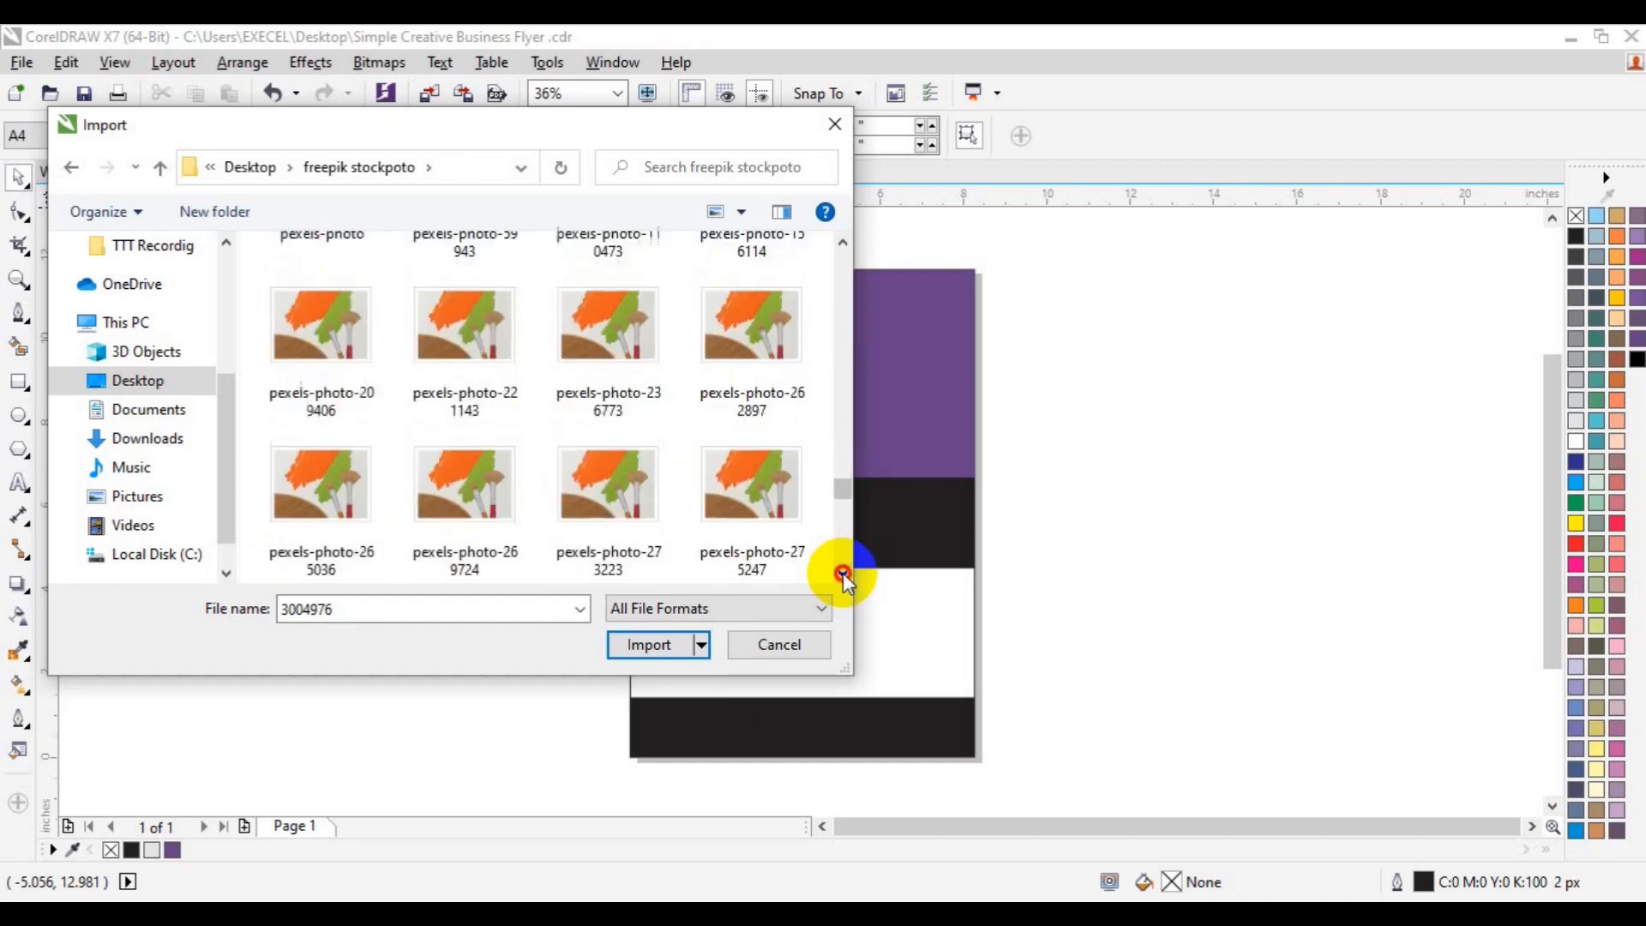
scroll(842, 573, "down", 15)
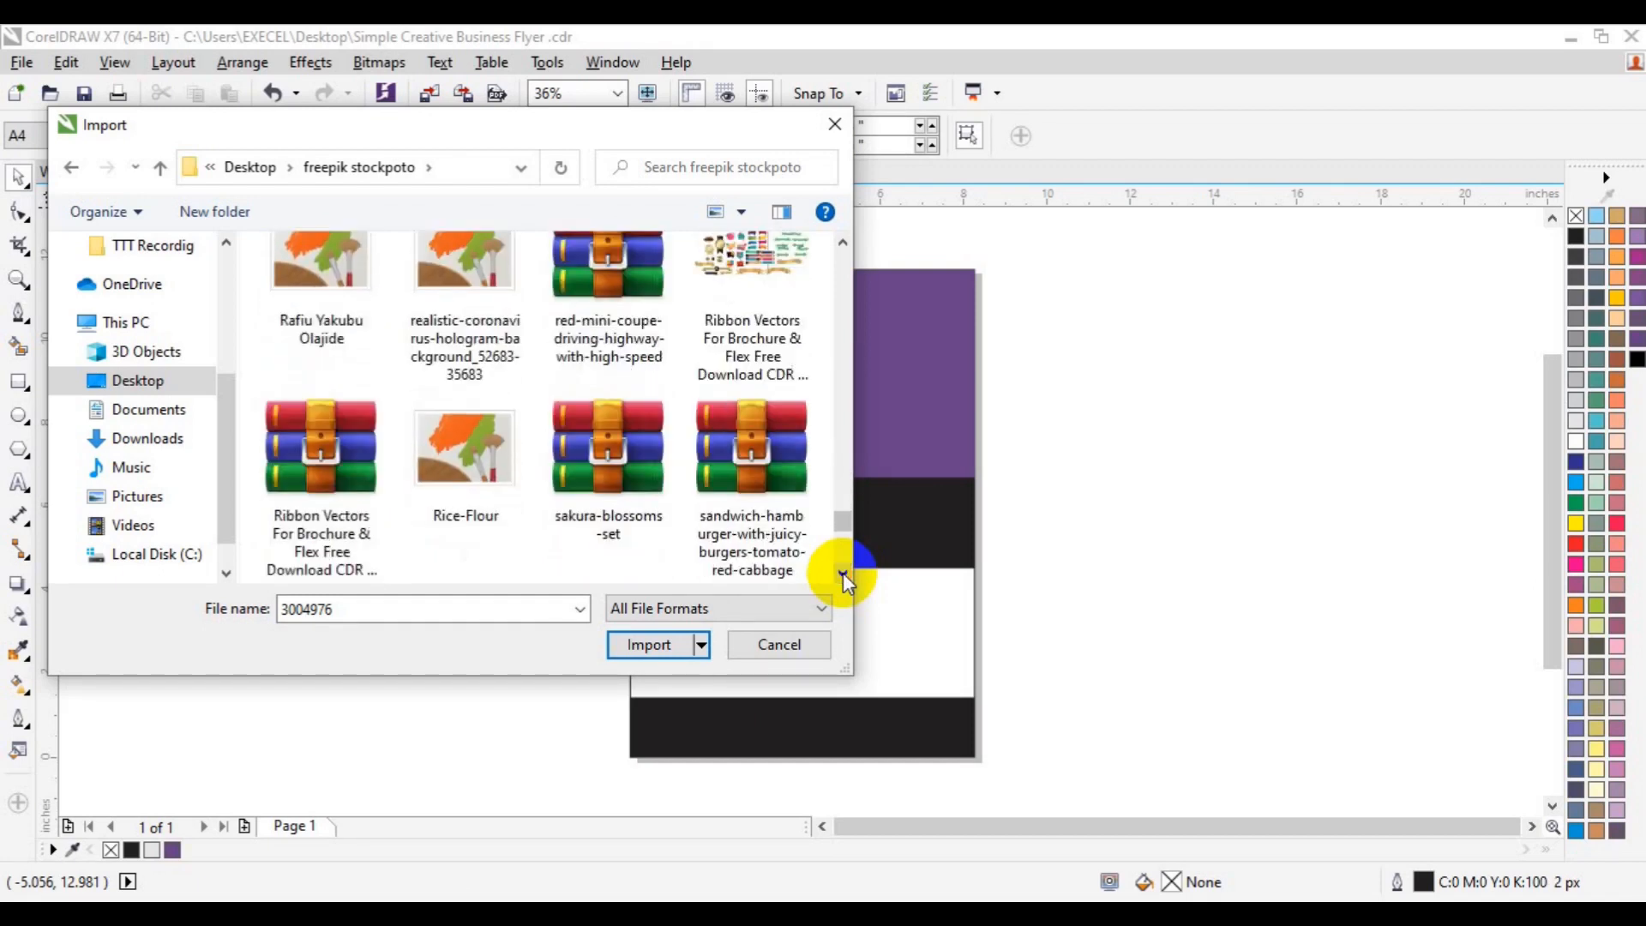
scroll(842, 573, "down", 15)
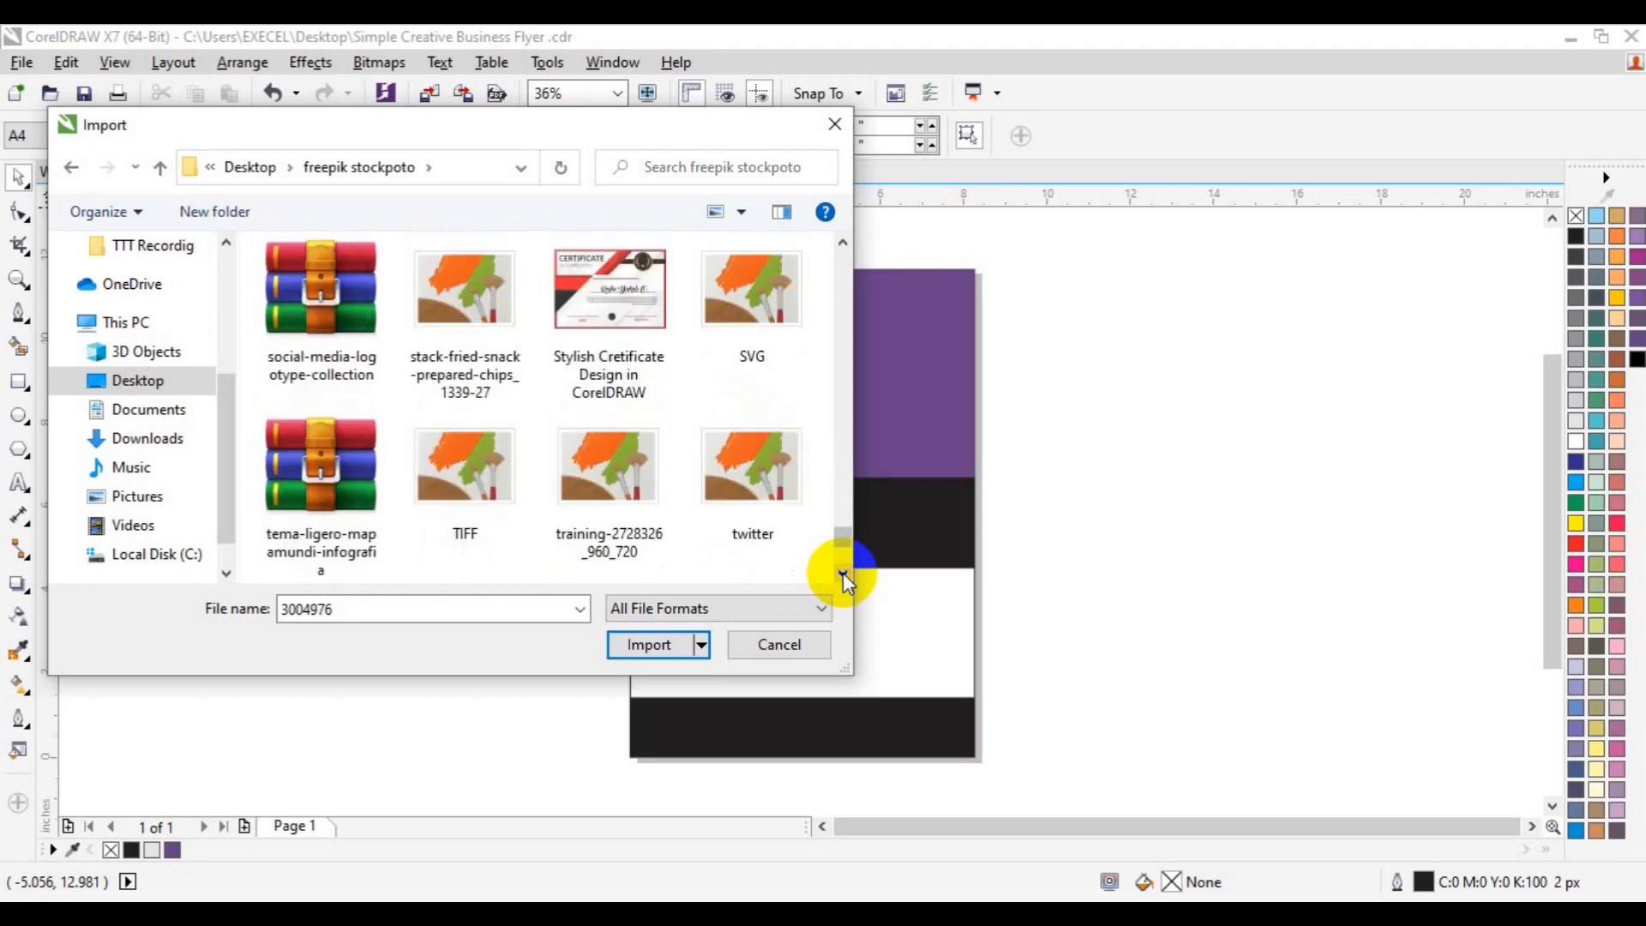
left_click_drag(842, 543, 840, 523)
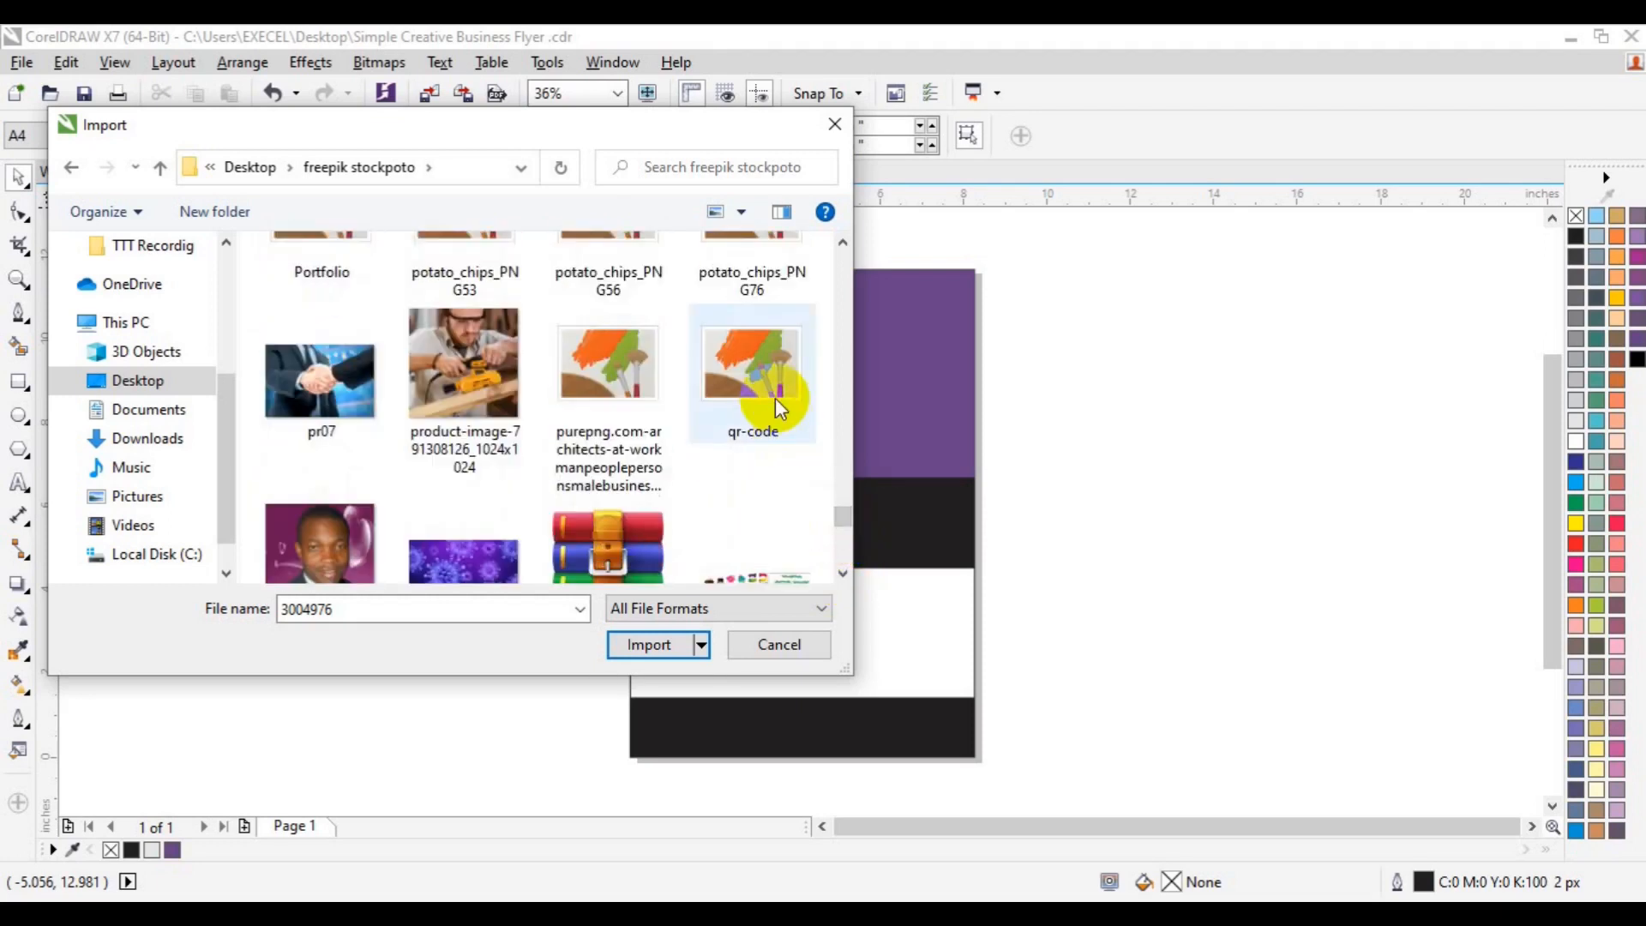
- Import the photo and qr-code, parking the QR code left and resizing the photo
left_click(775, 398, "ctrl")
left_click(649, 644)
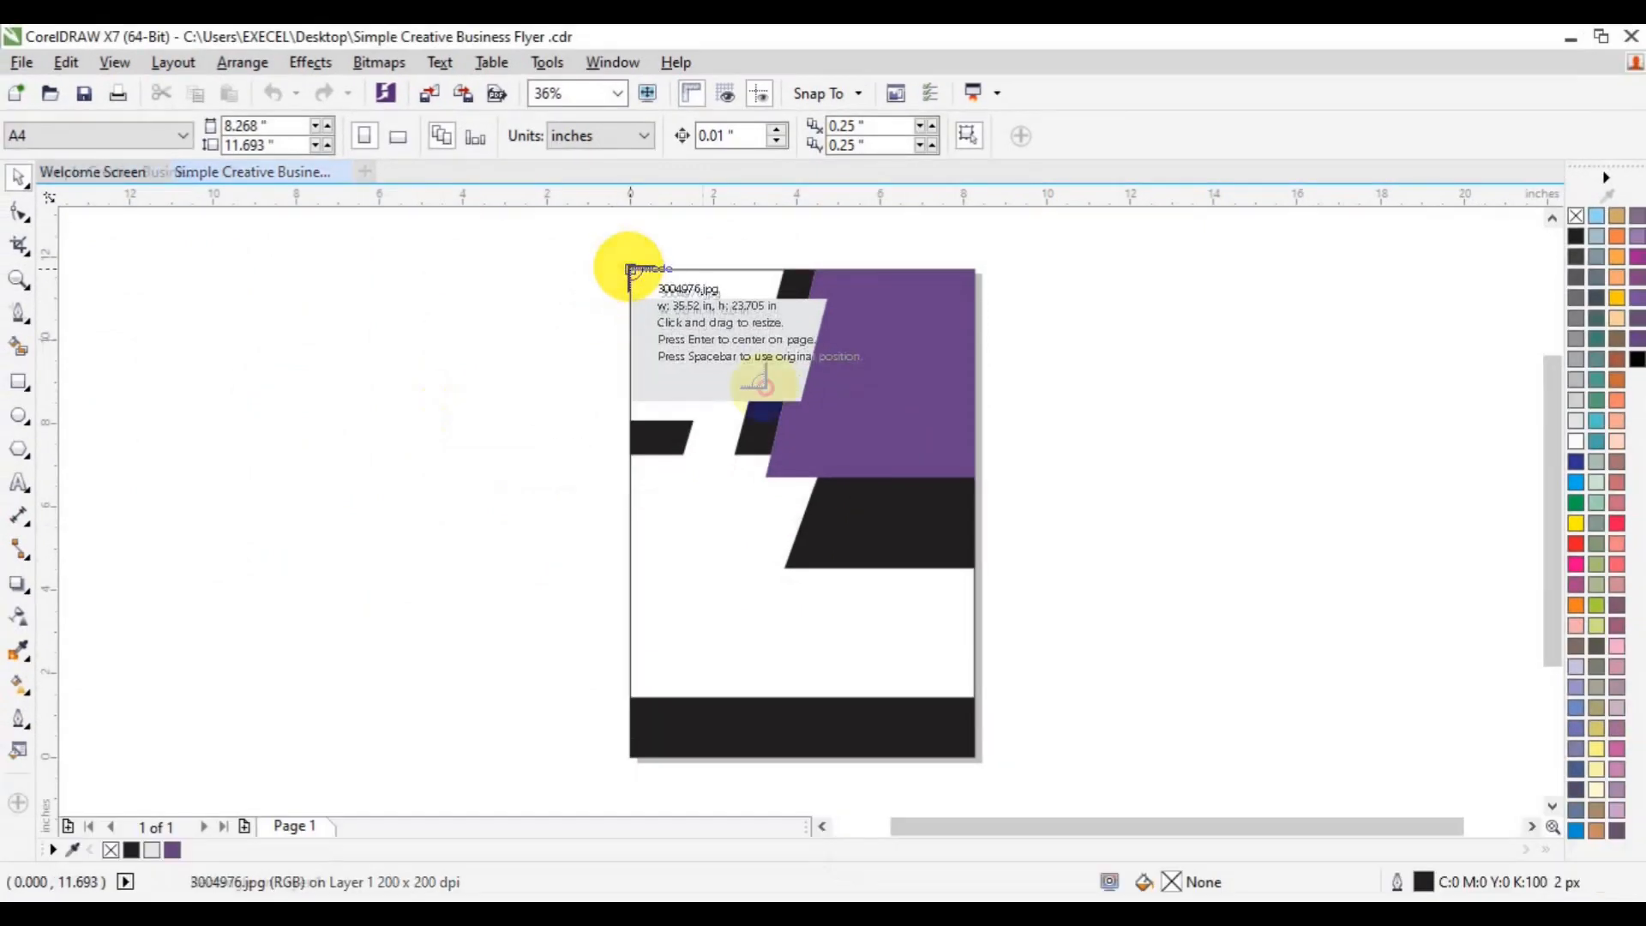
left_click_drag(632, 269, 1021, 532)
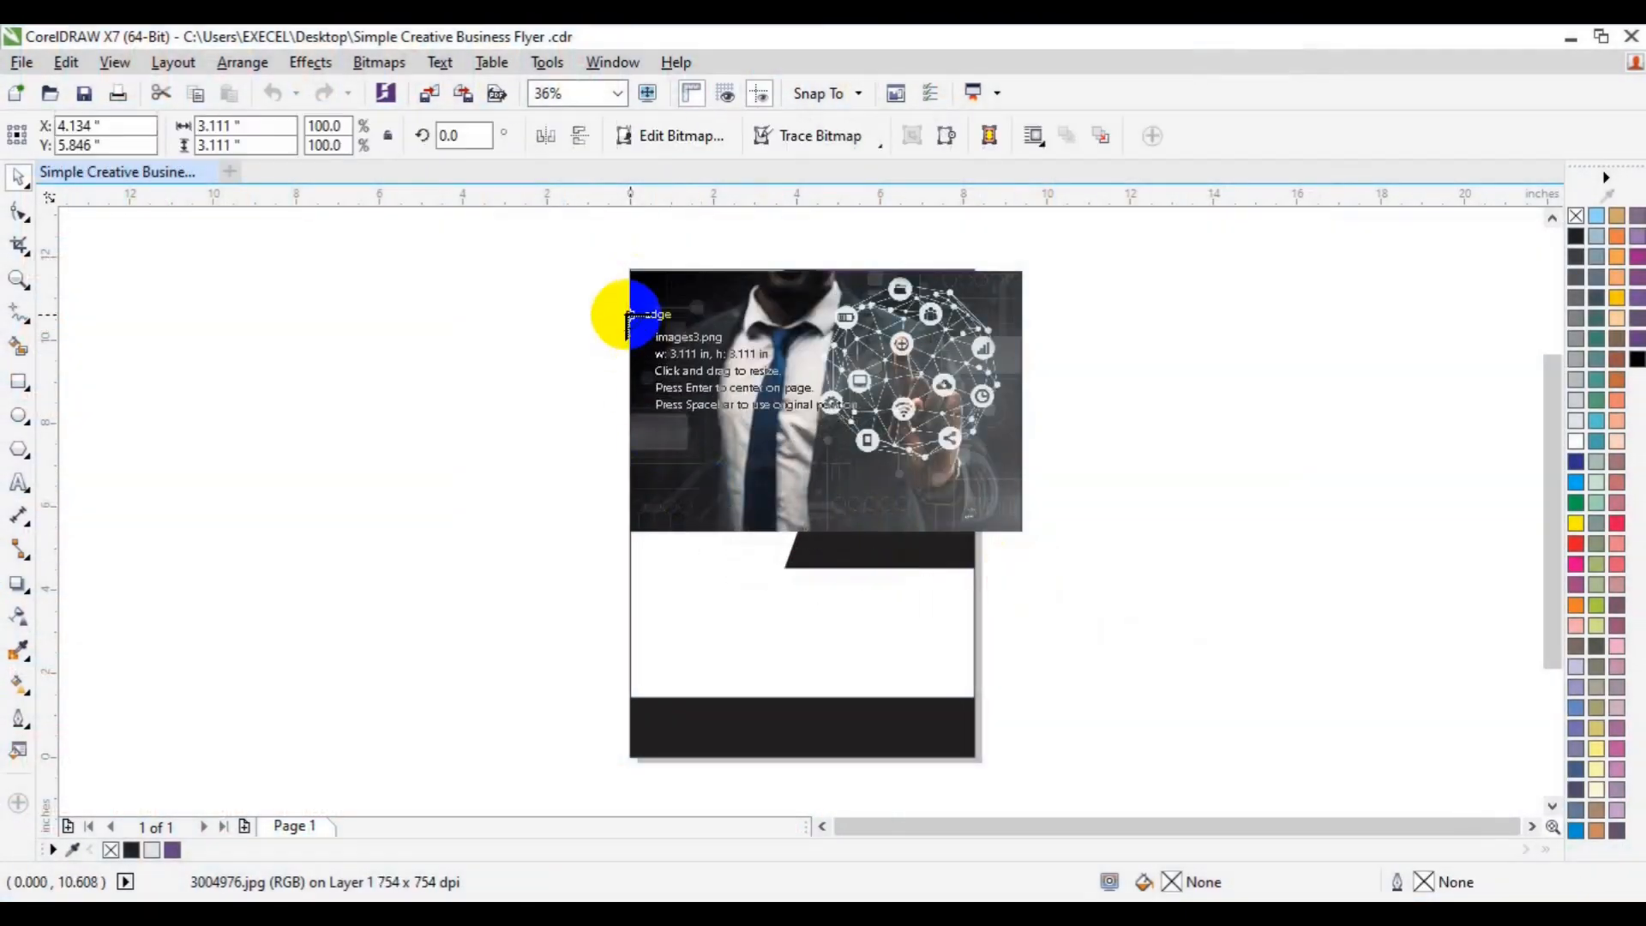
left_click_drag(631, 315, 779, 512)
left_click_drag(725, 415, 415, 501)
left_click(669, 470)
left_click_drag(676, 441, 581, 434)
left_click_drag(950, 543, 911, 518)
- PowerClip the photo inside the dark slanted top-right shape and shift it right within the frame
left_click(310, 61)
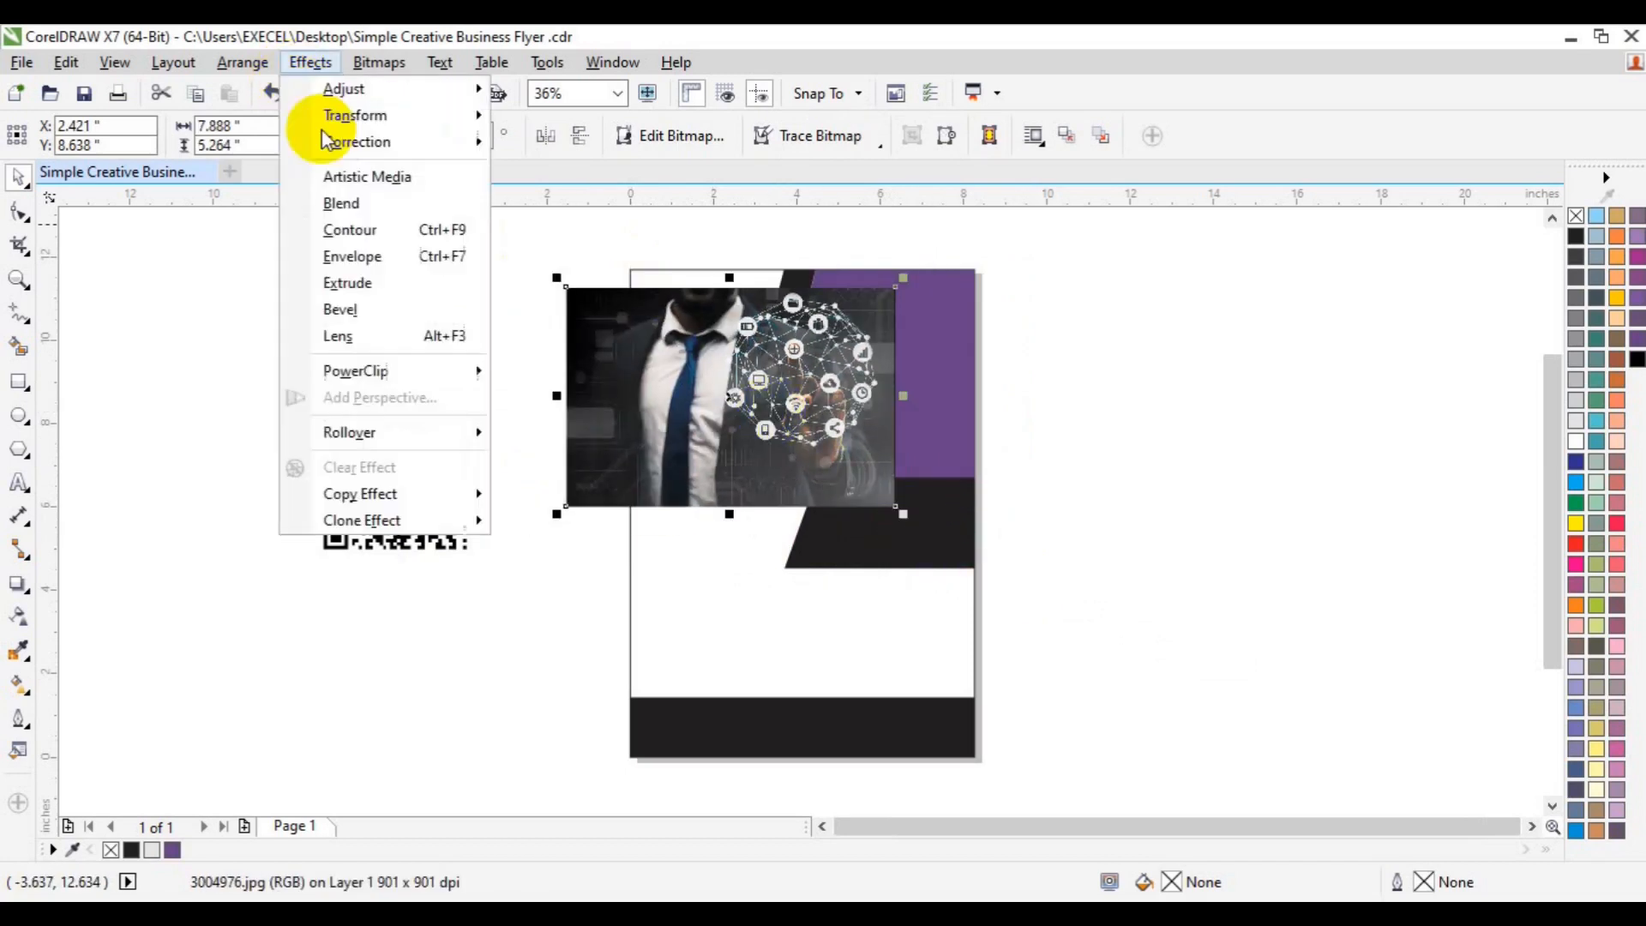
mouse_move(404, 367)
left_click(552, 371)
left_click(918, 324)
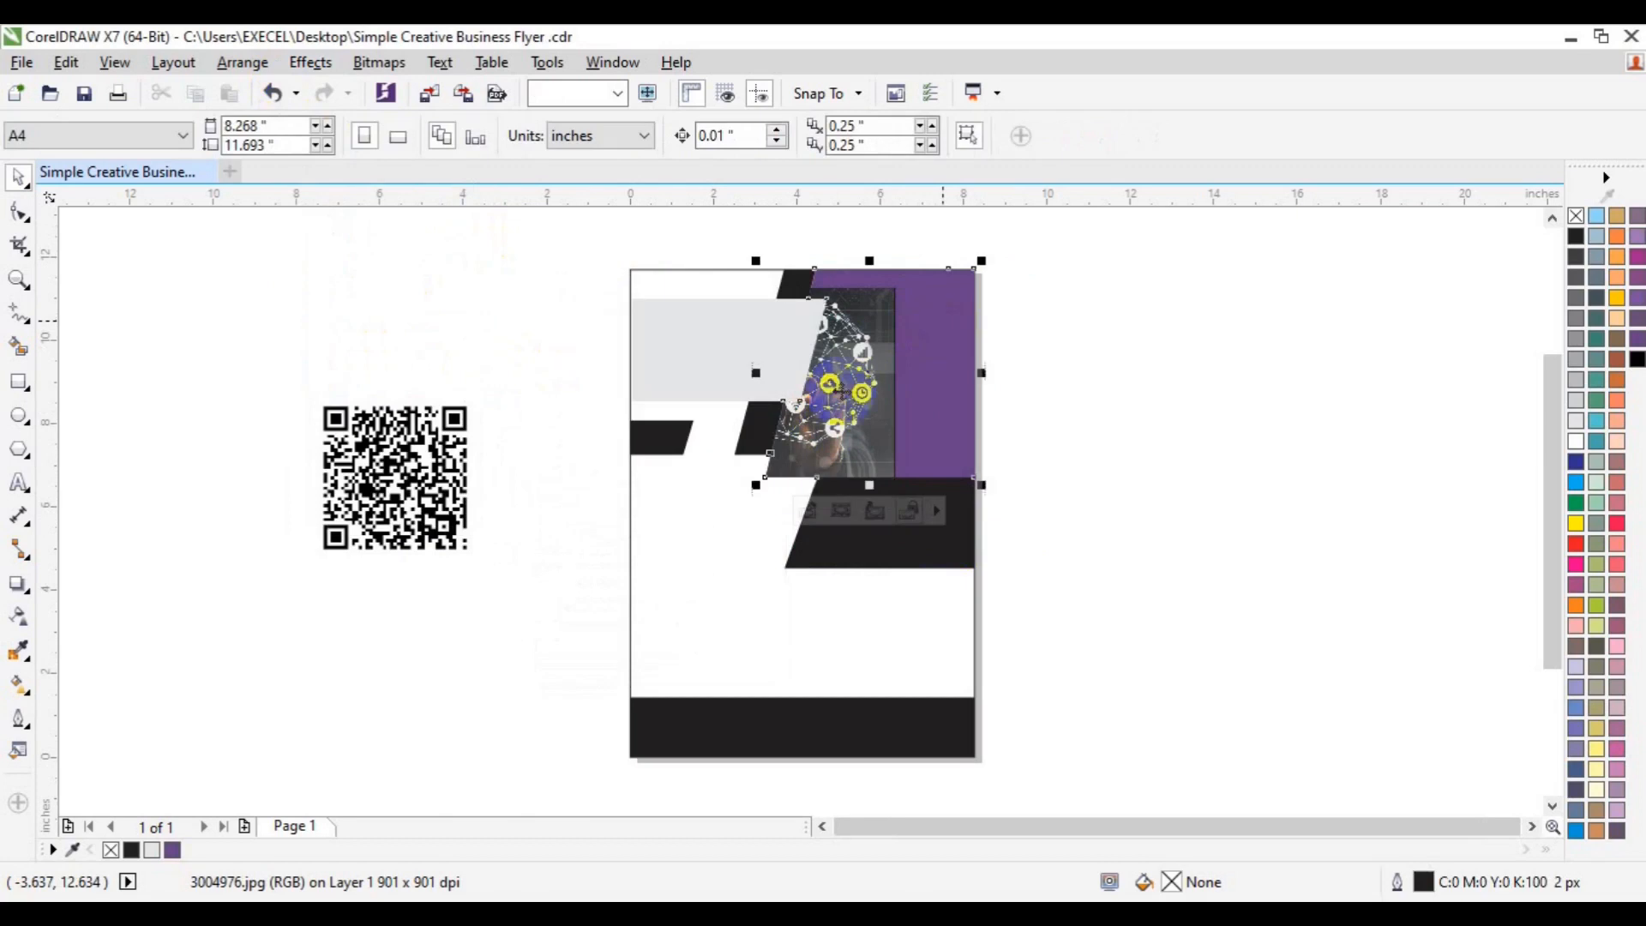
left_click(807, 511)
left_click_drag(625, 448, 724, 422)
left_click_drag(867, 422, 930, 422)
left_click(871, 514)
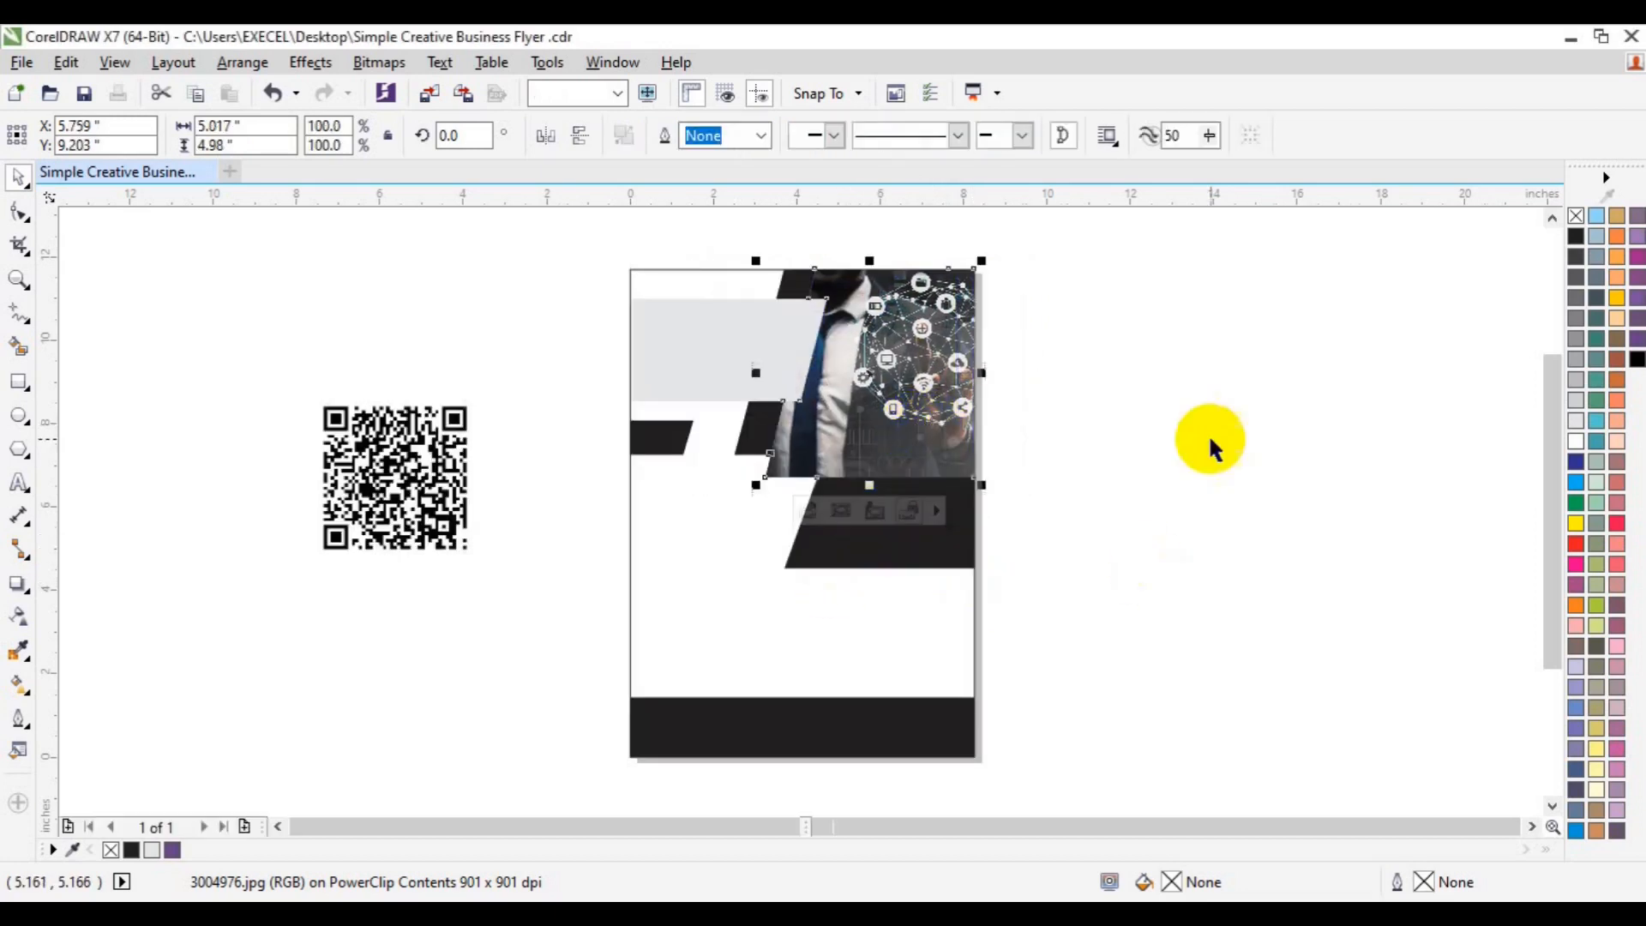
- Shrink the QR code to about 1.3 inches, centre it and move it onto the bottom bar
left_click(471, 559)
left_click_drag(474, 564, 439, 525)
key("p")
left_click_drag(792, 491, 773, 679)
left_click_drag(844, 743, 836, 736)
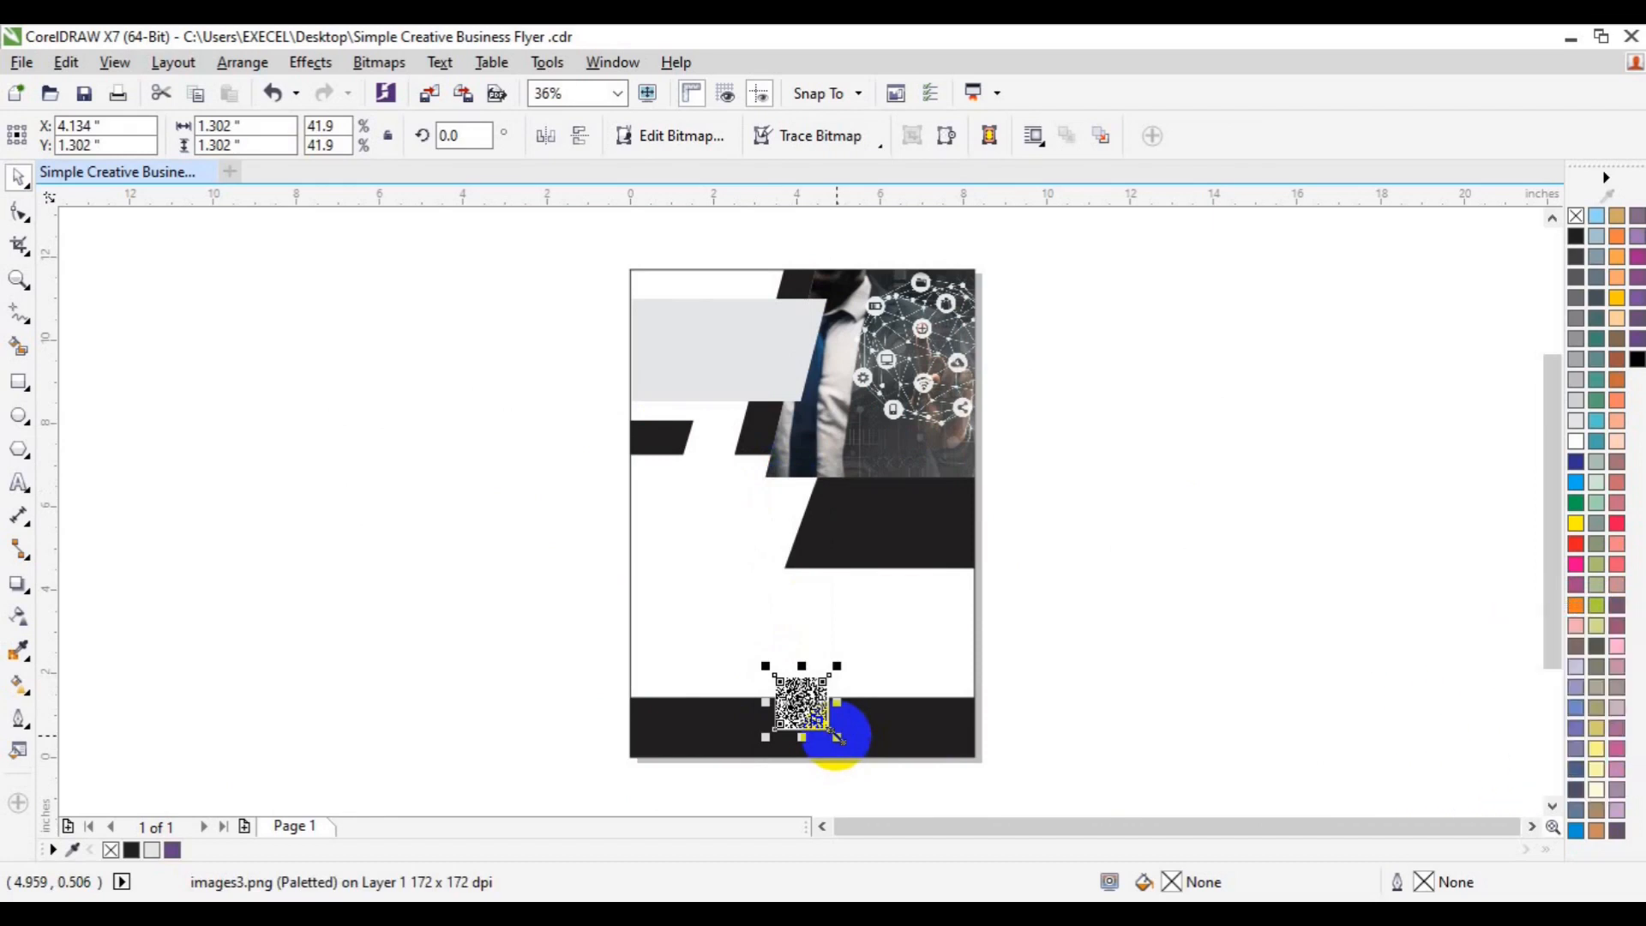
- Fill the middle slanted band blue and the three small slanted shapes magenta
left_click(937, 543)
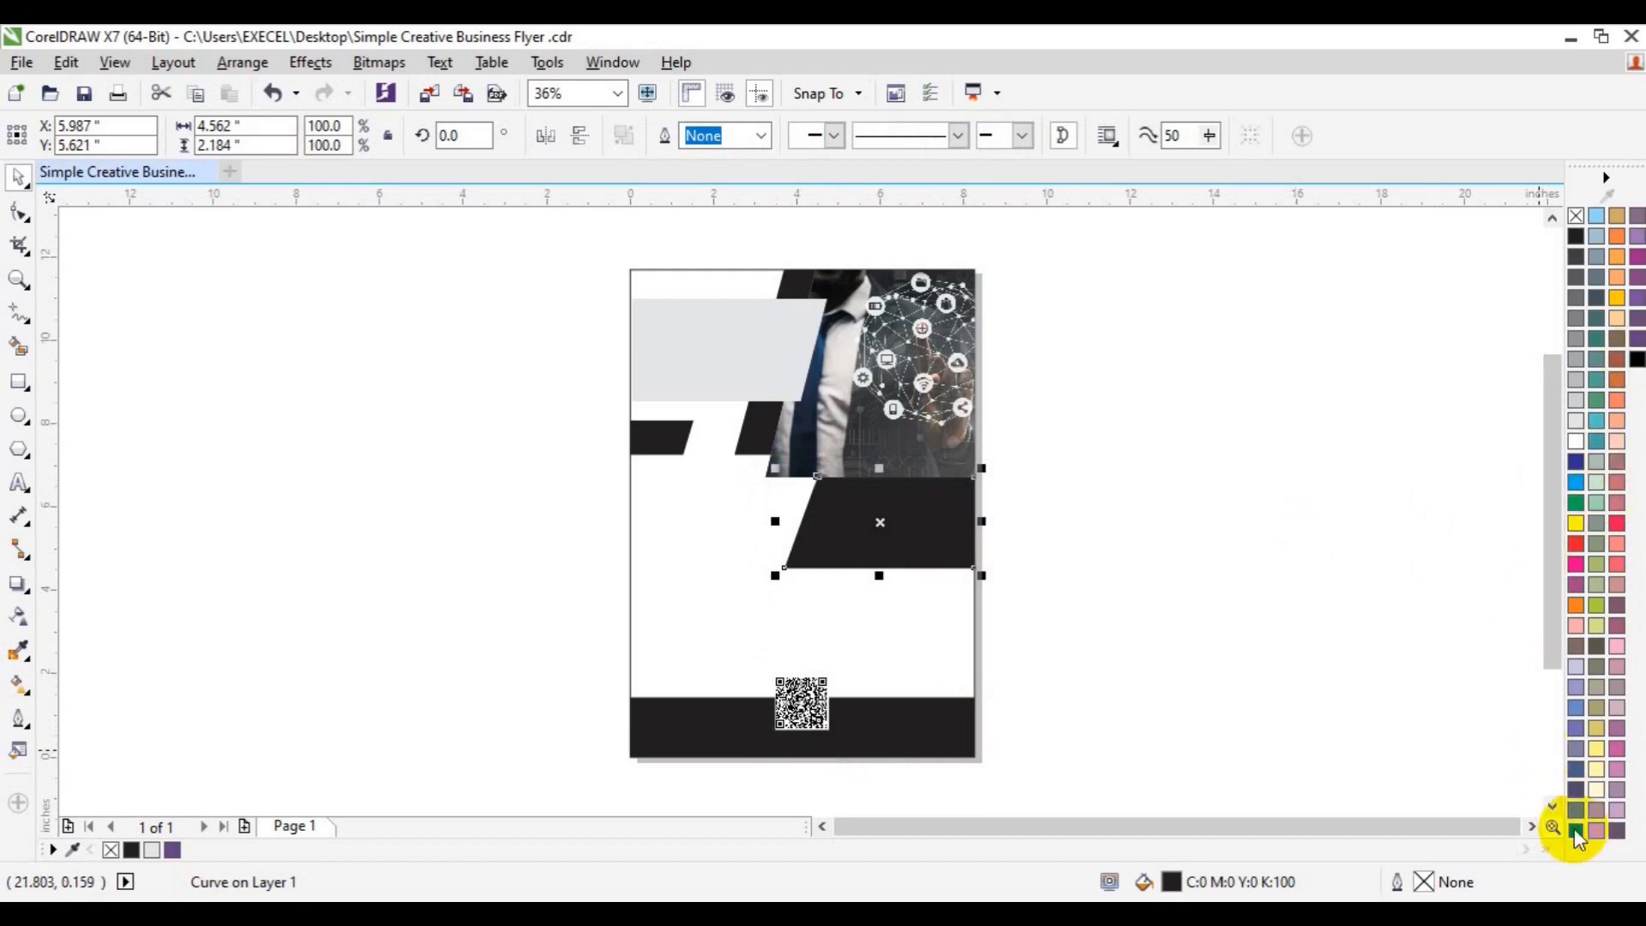
left_click(1576, 830)
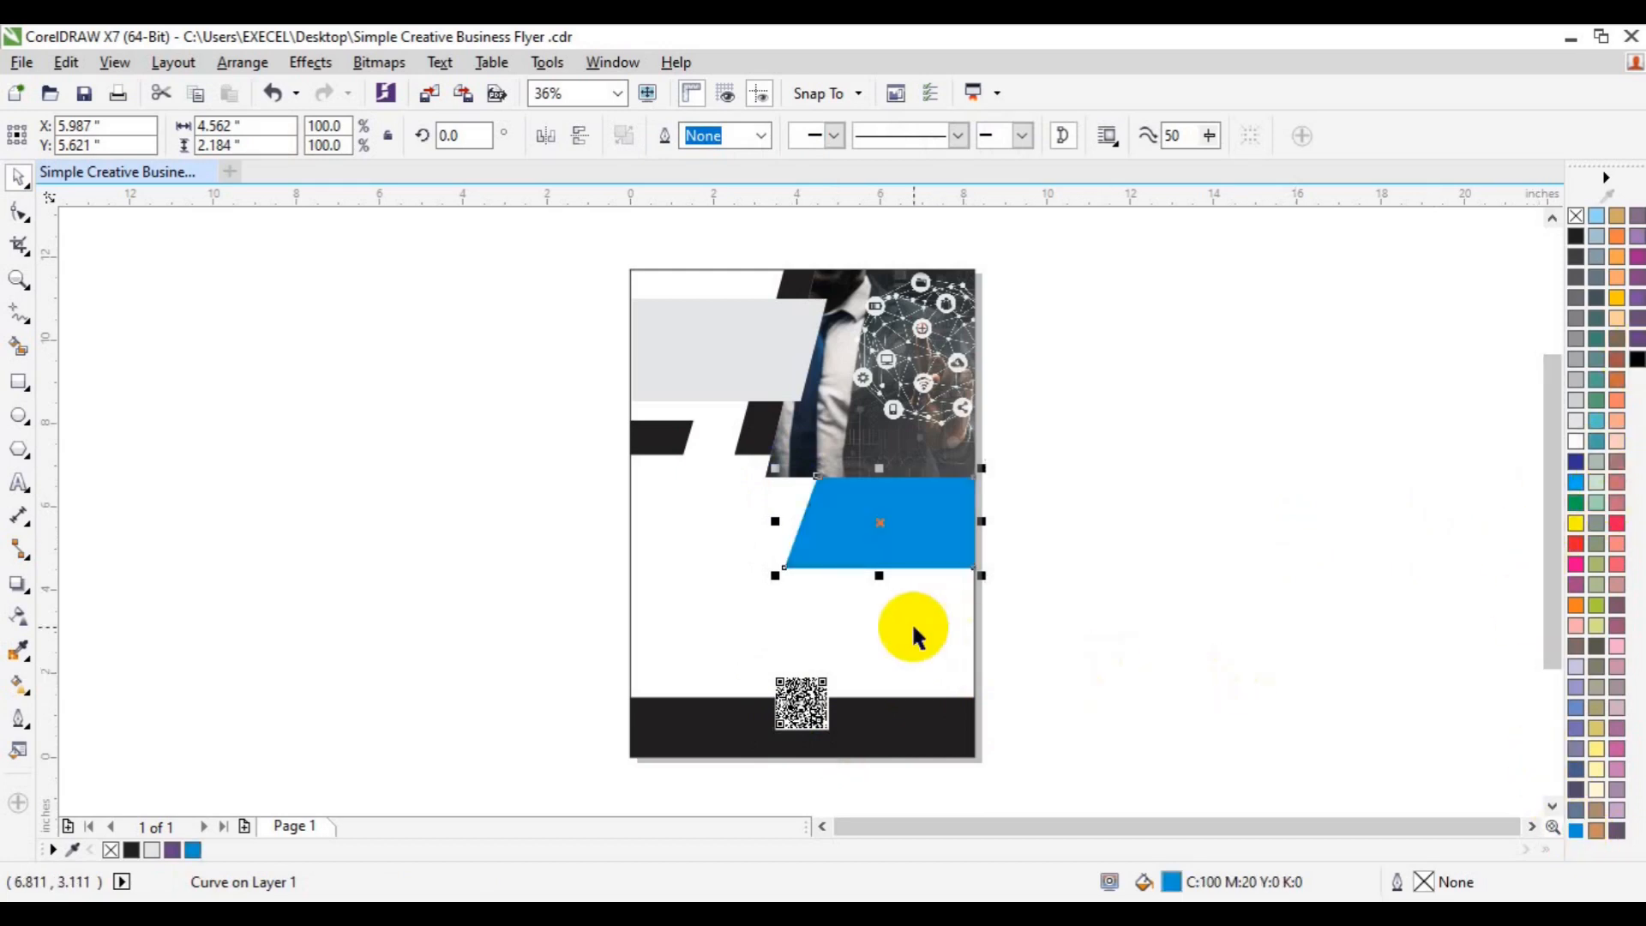
left_click(747, 433)
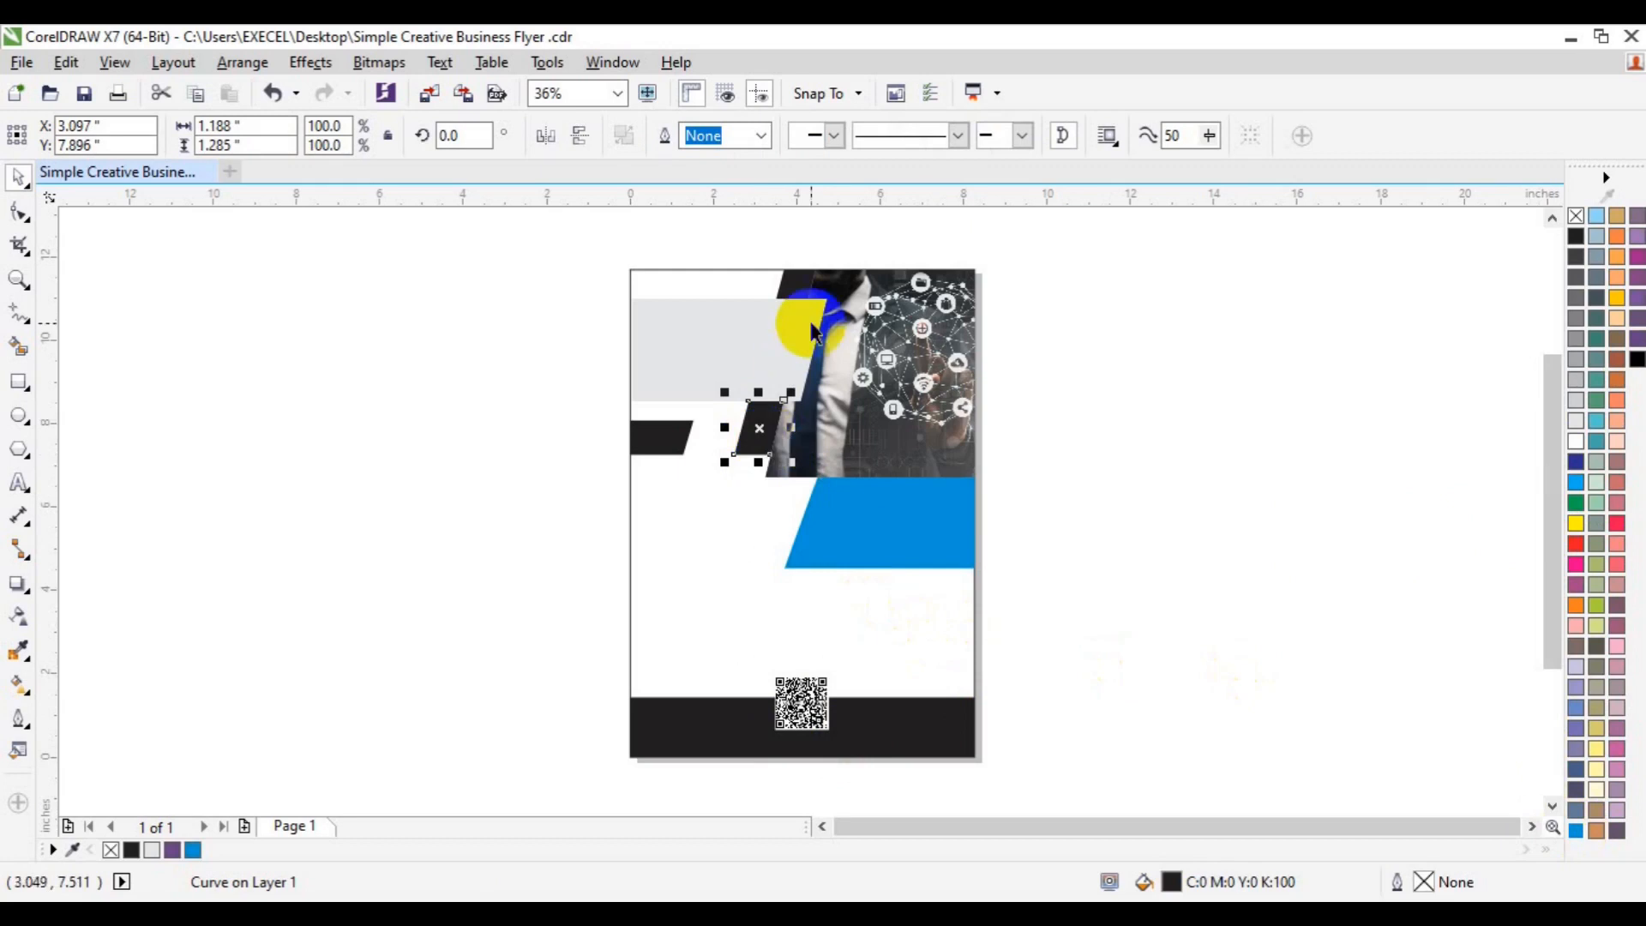
left_click(791, 283, "shift")
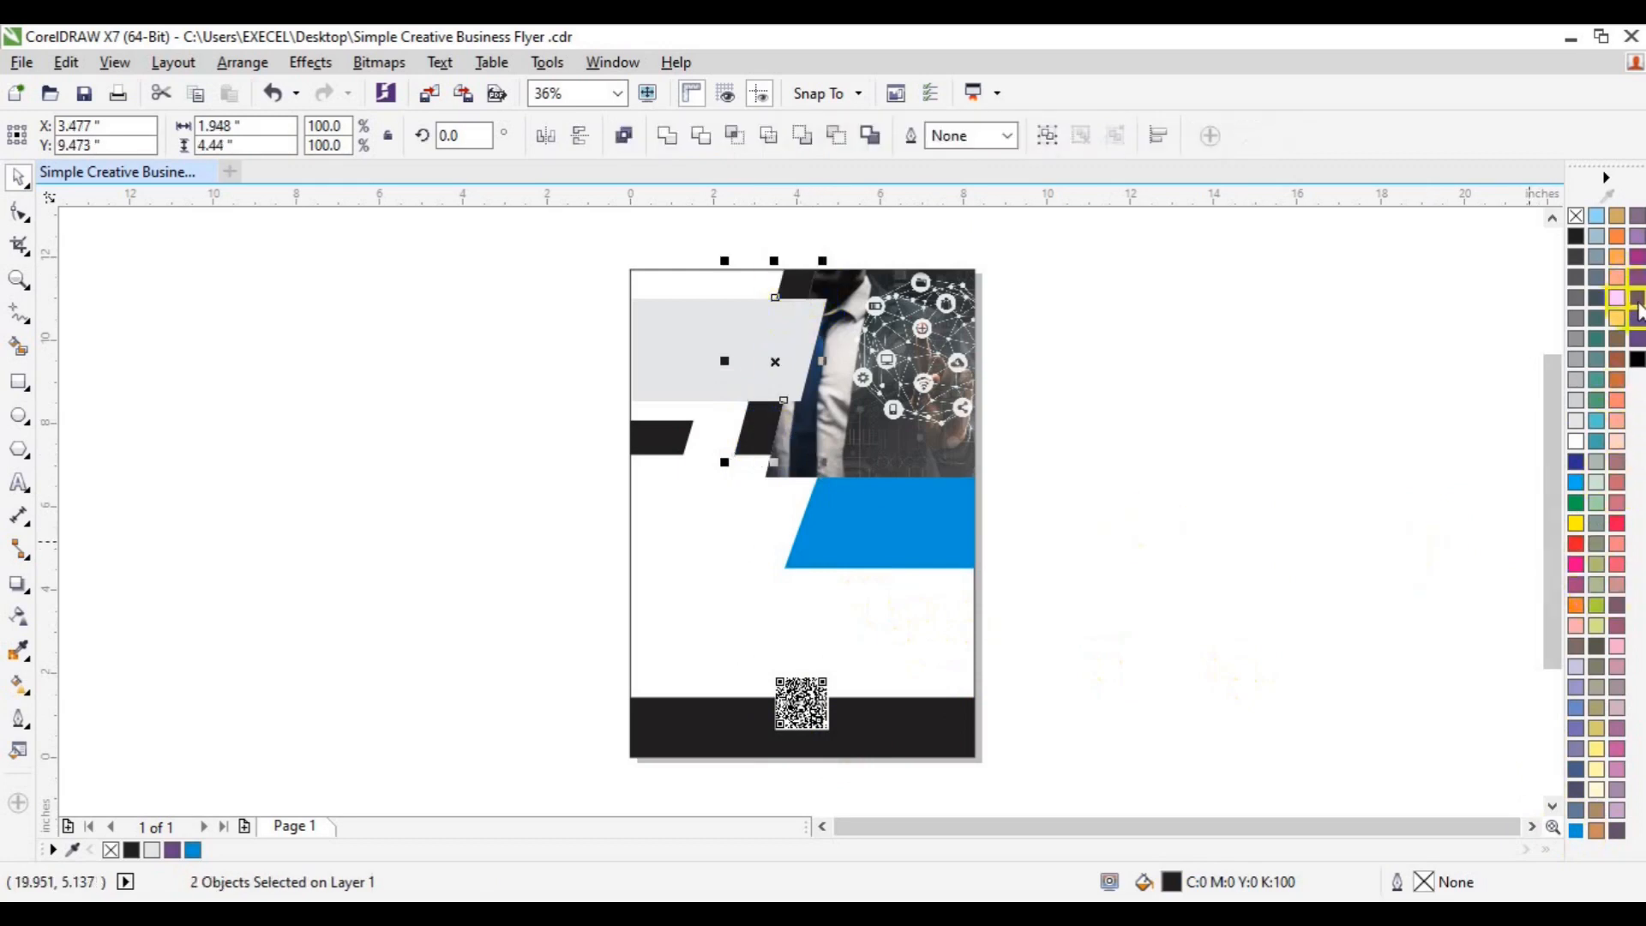
left_click(1578, 568)
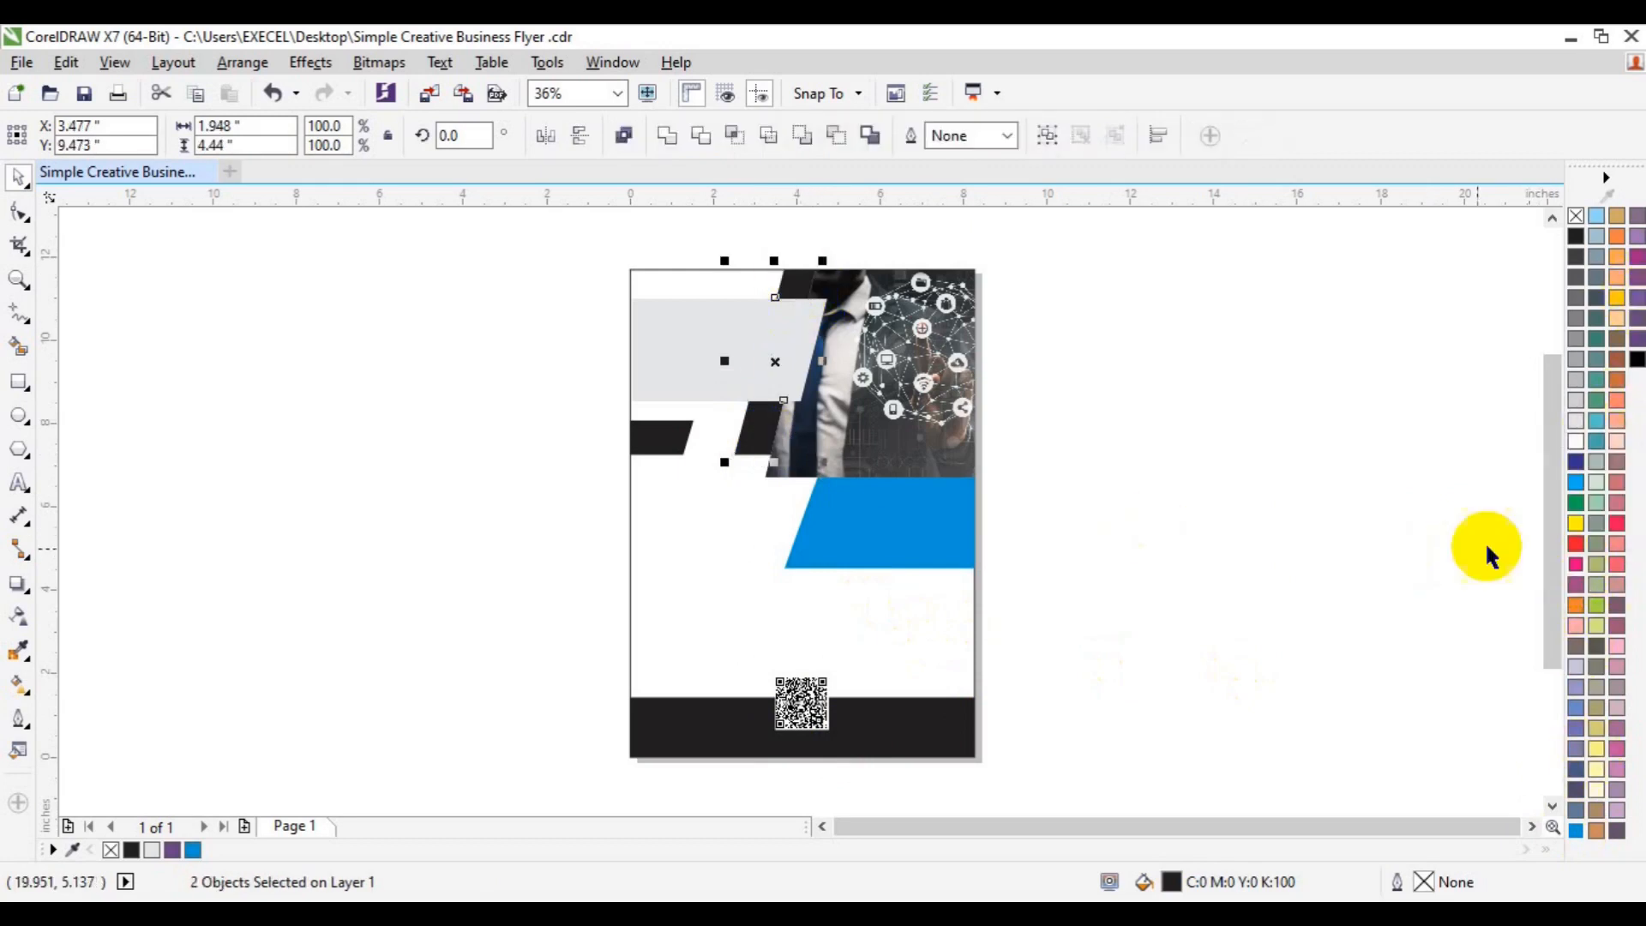
left_click(1236, 592)
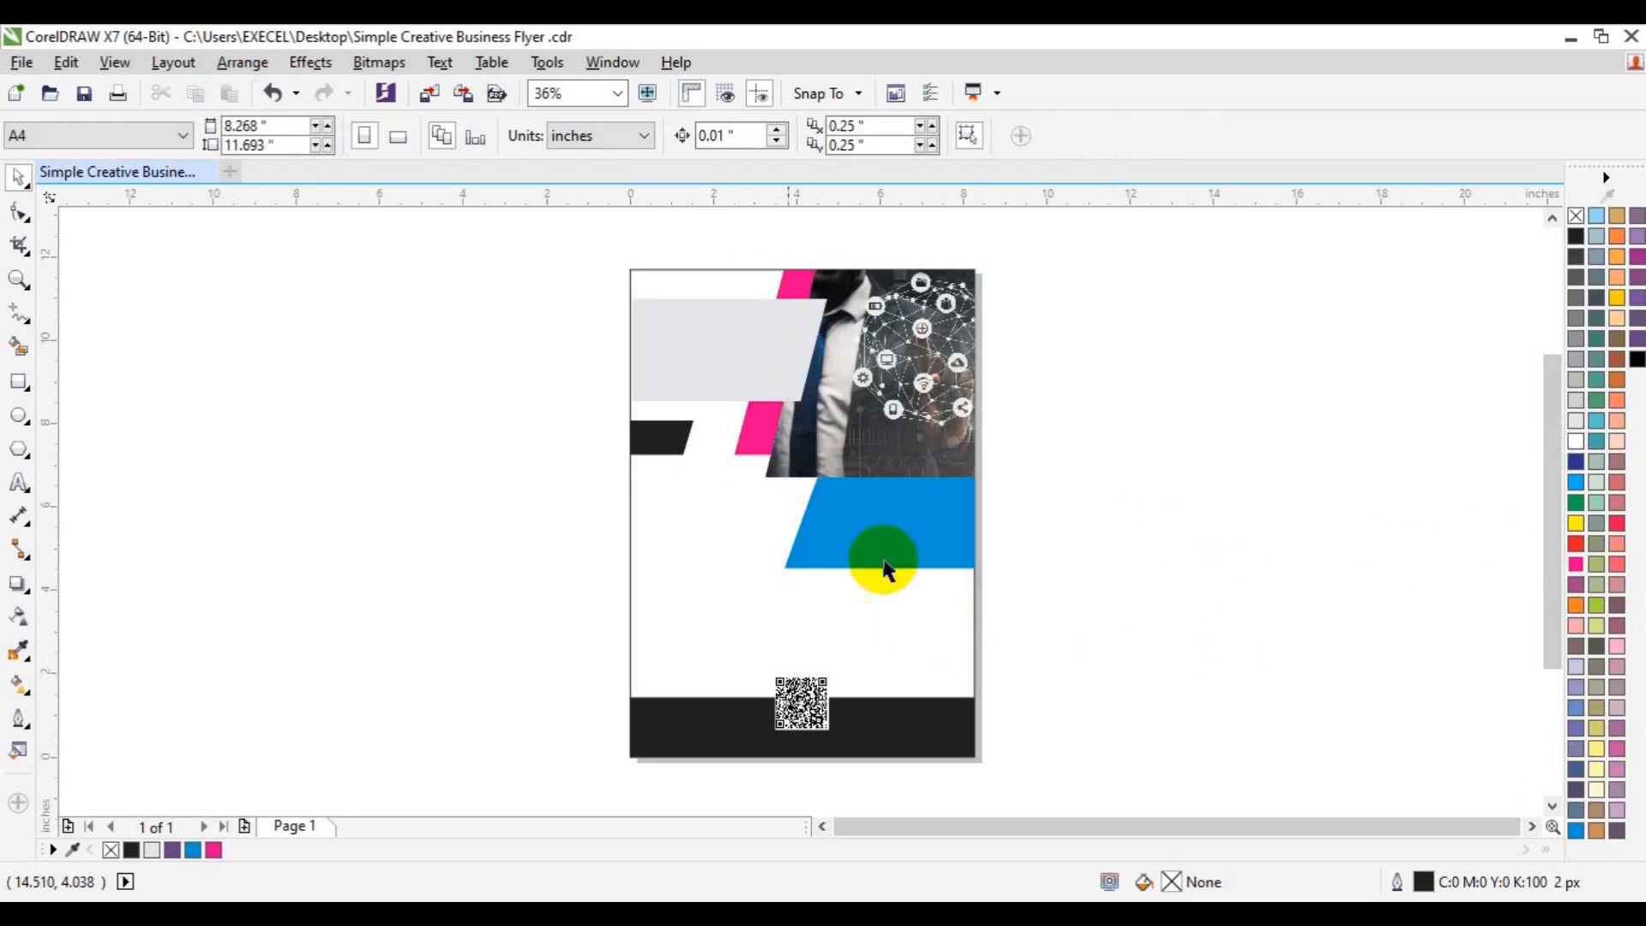
left_click(656, 439)
left_click(213, 850)
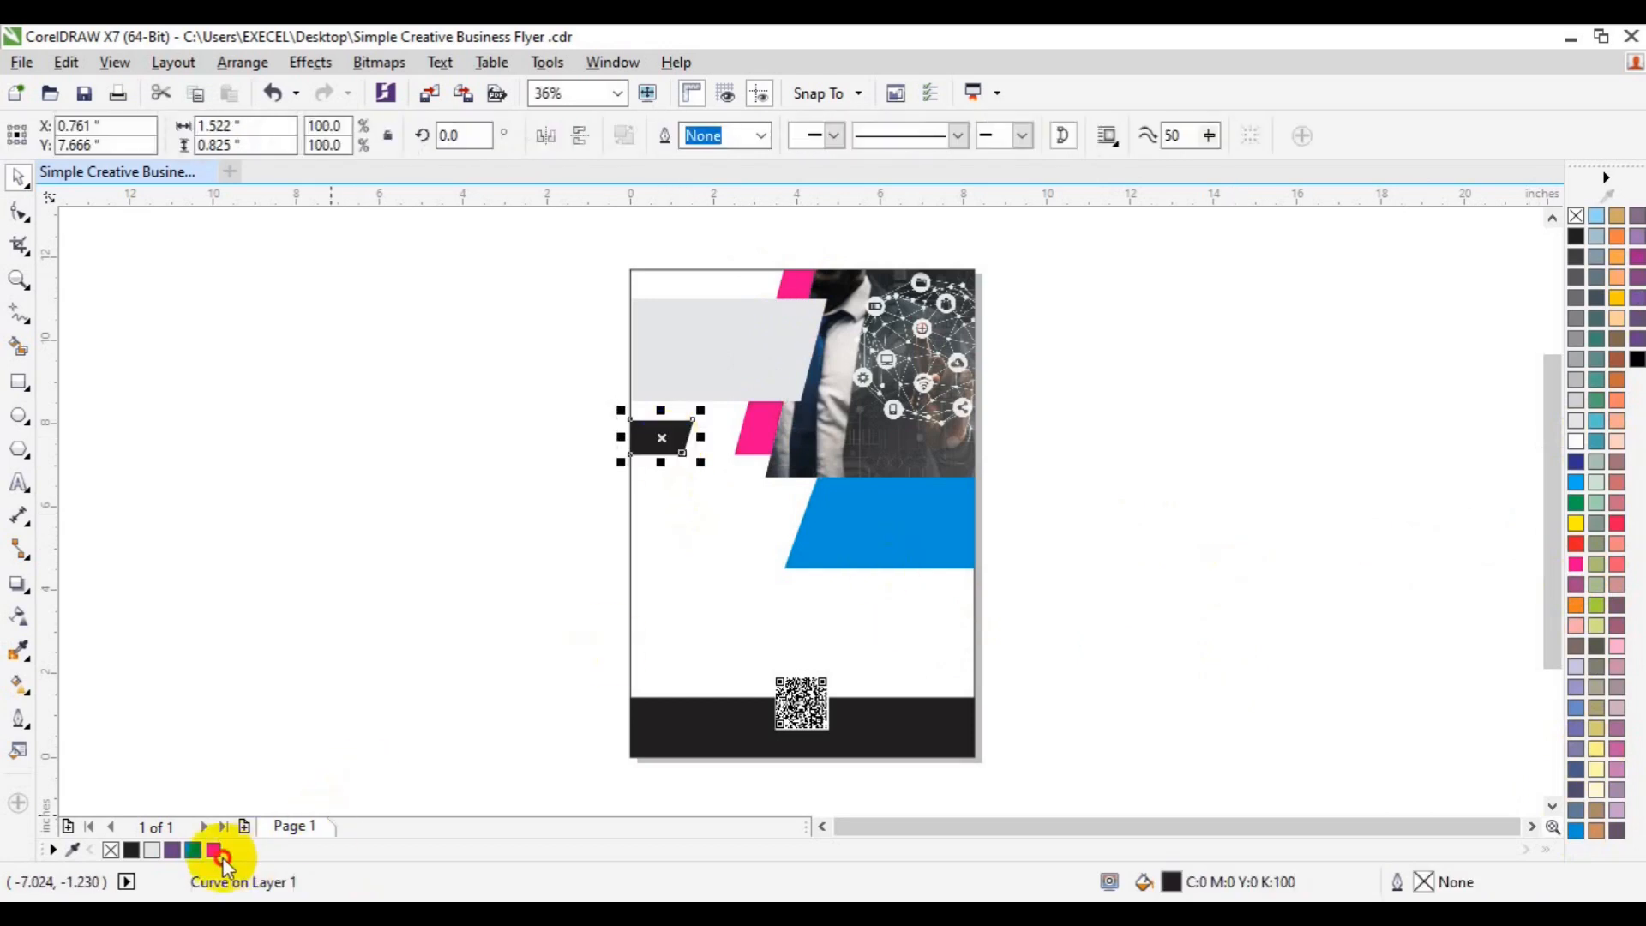
- Give the footer bar a very dark blue fill (C78 M68 Y62 K86)
left_click(677, 733)
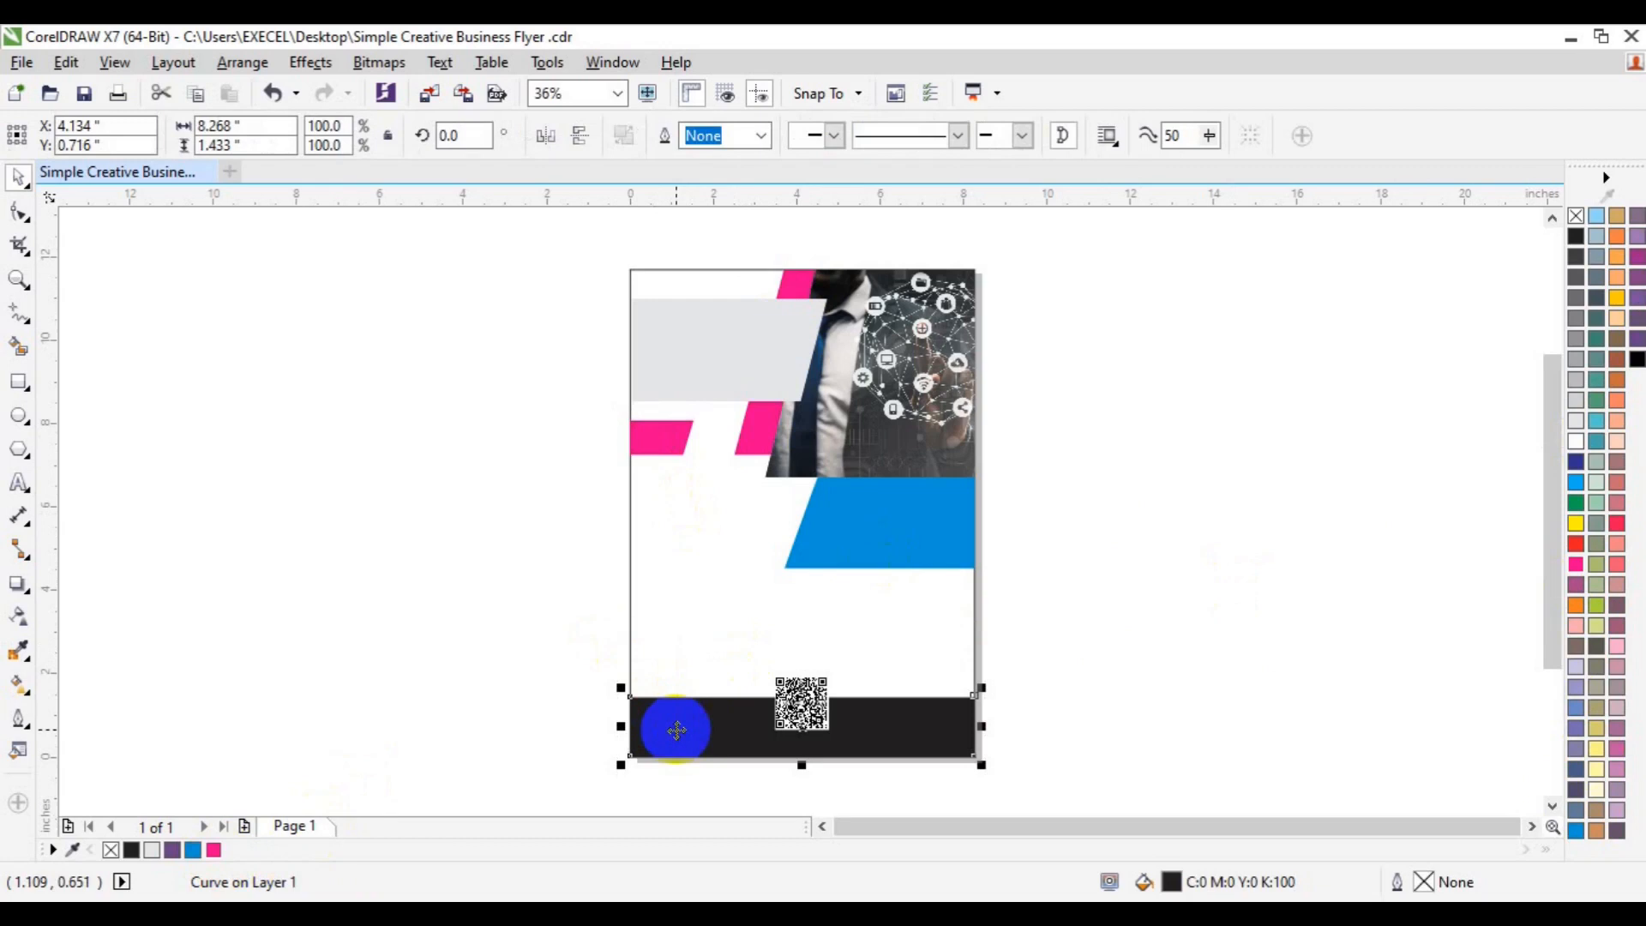
double_click(1173, 883)
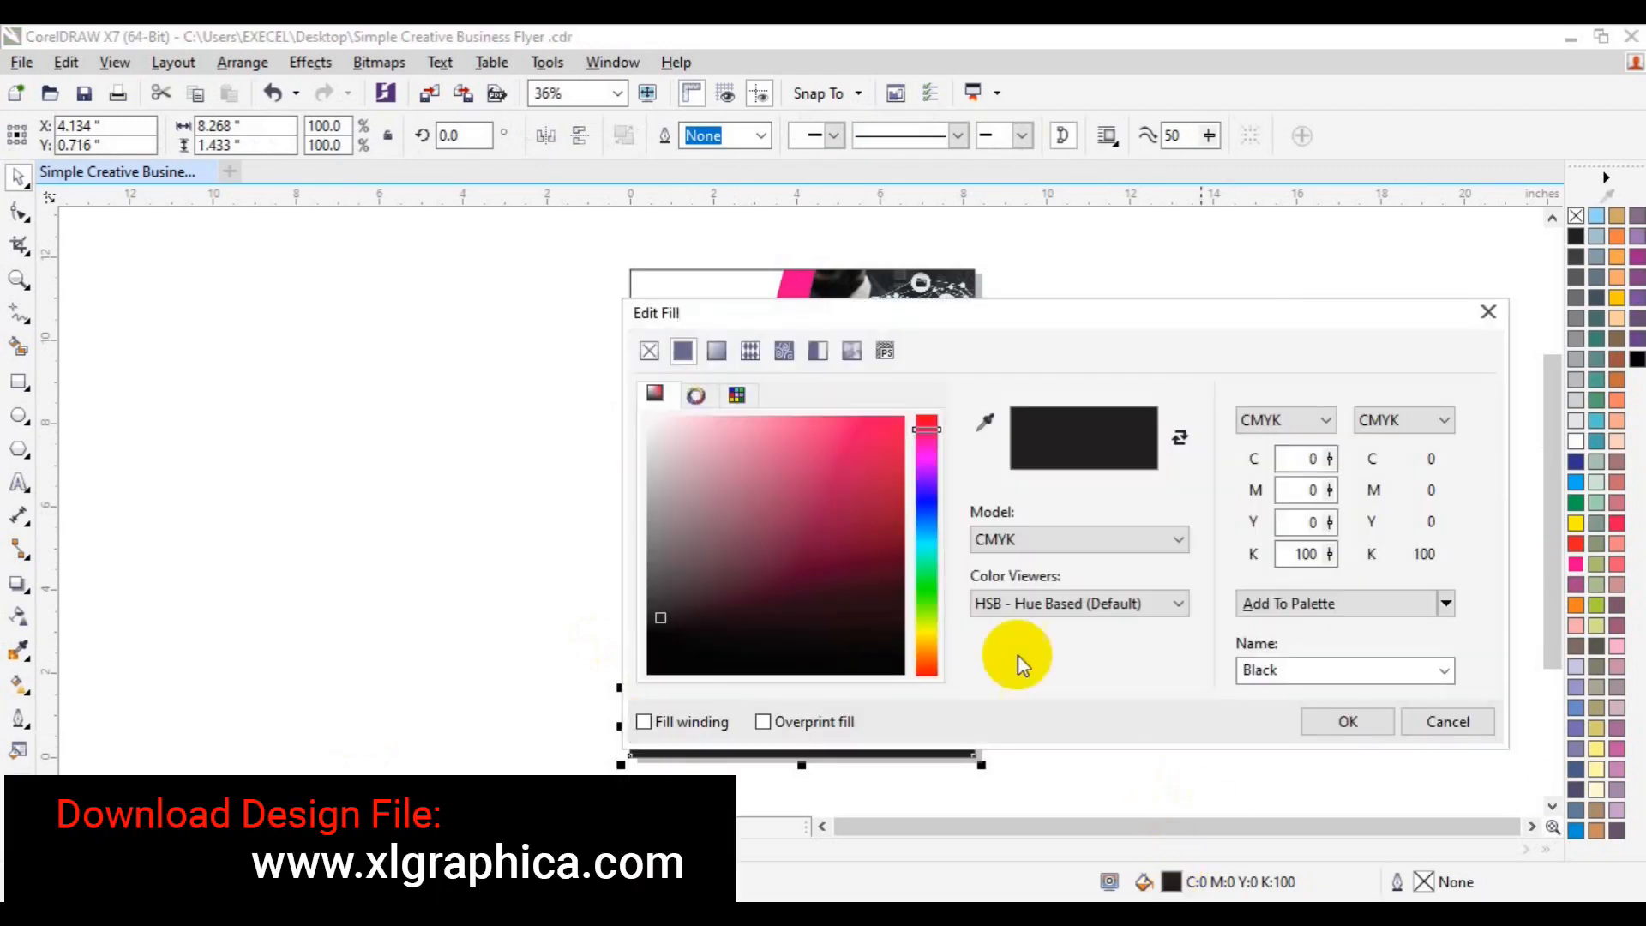
left_click(926, 536)
left_click(888, 648)
left_click(1345, 721)
left_click(1271, 667)
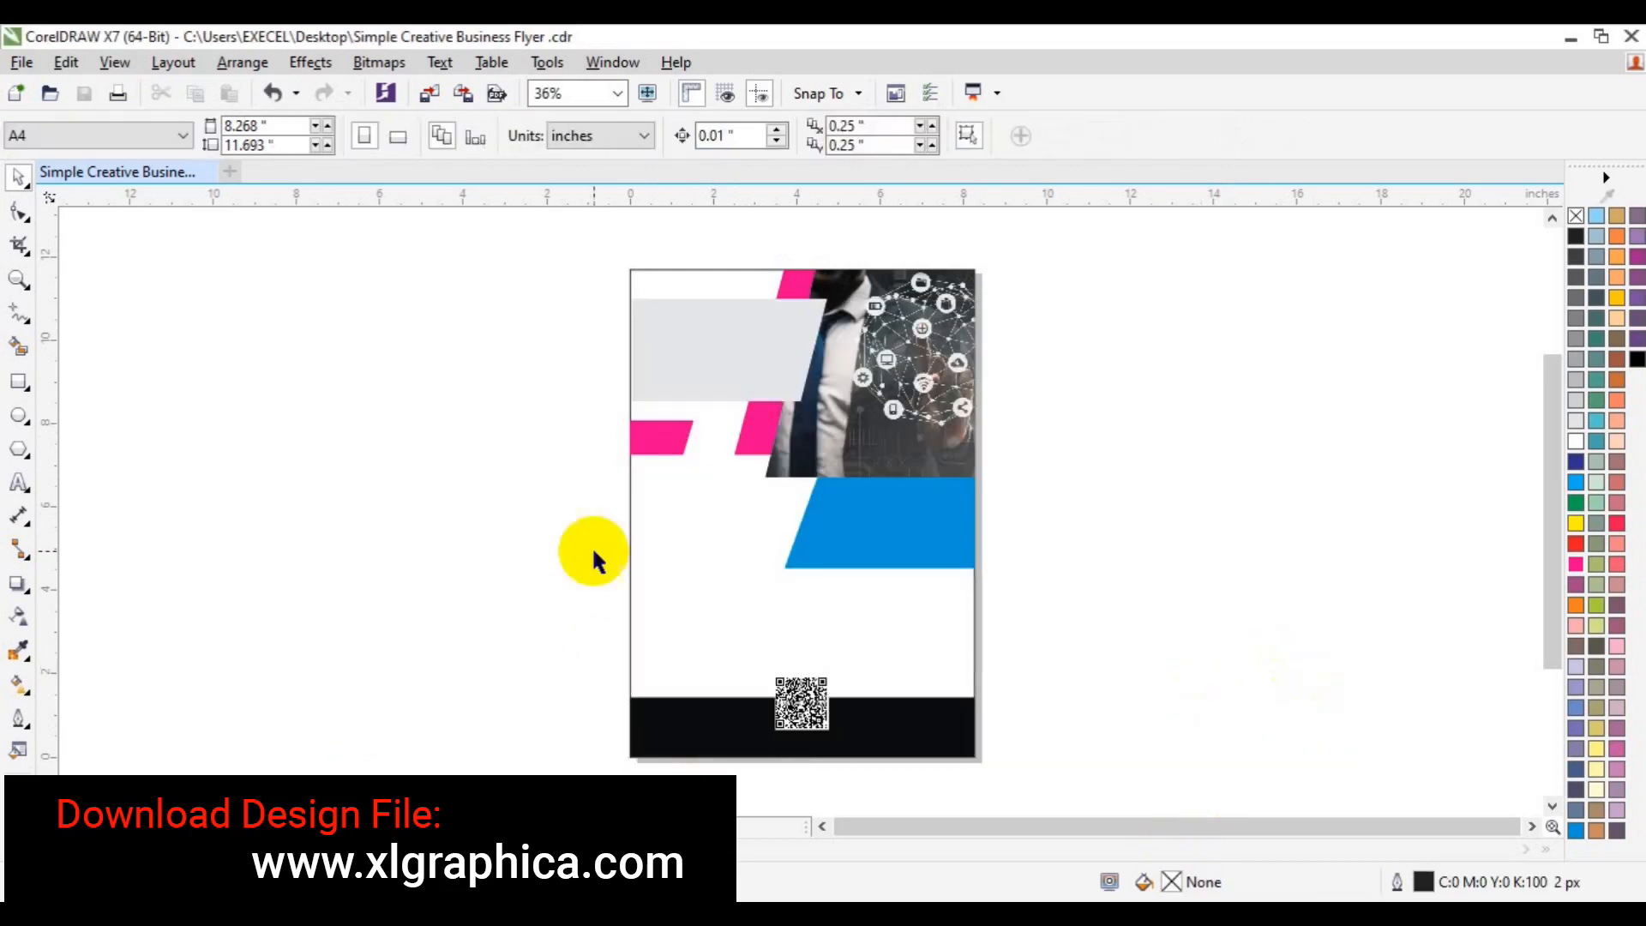
key("F8")
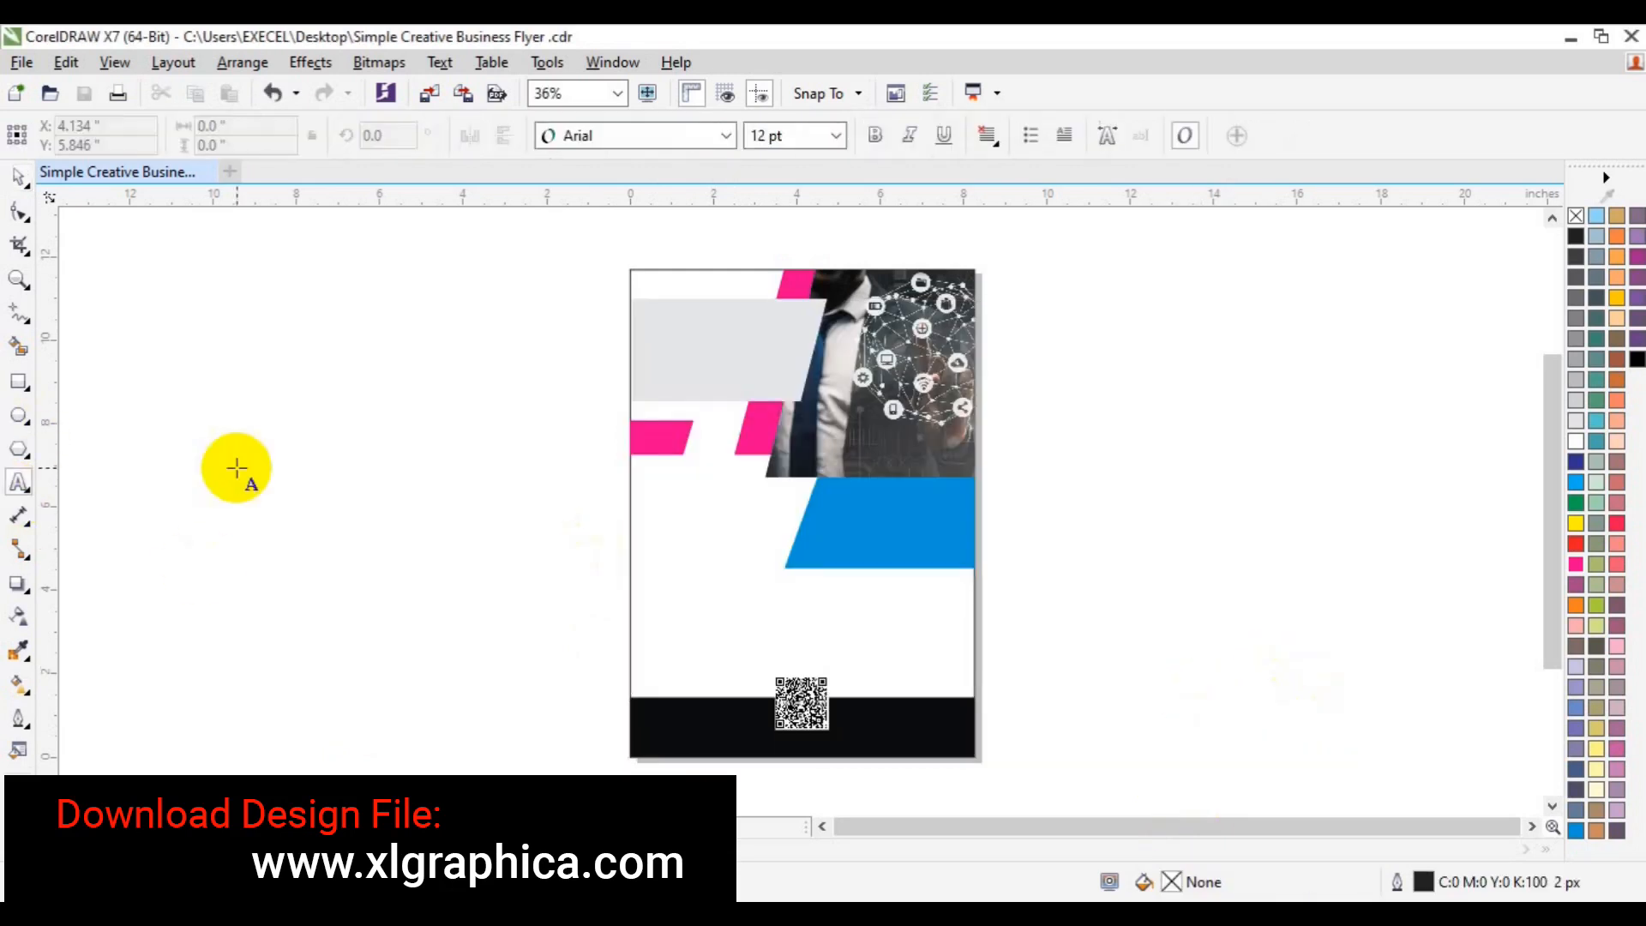
- Type the headline WE ARE THE RIGHT DIGITAL AGENCY in Lato Heavy (ExtraBold-Italic) 24 pt
left_click(249, 468)
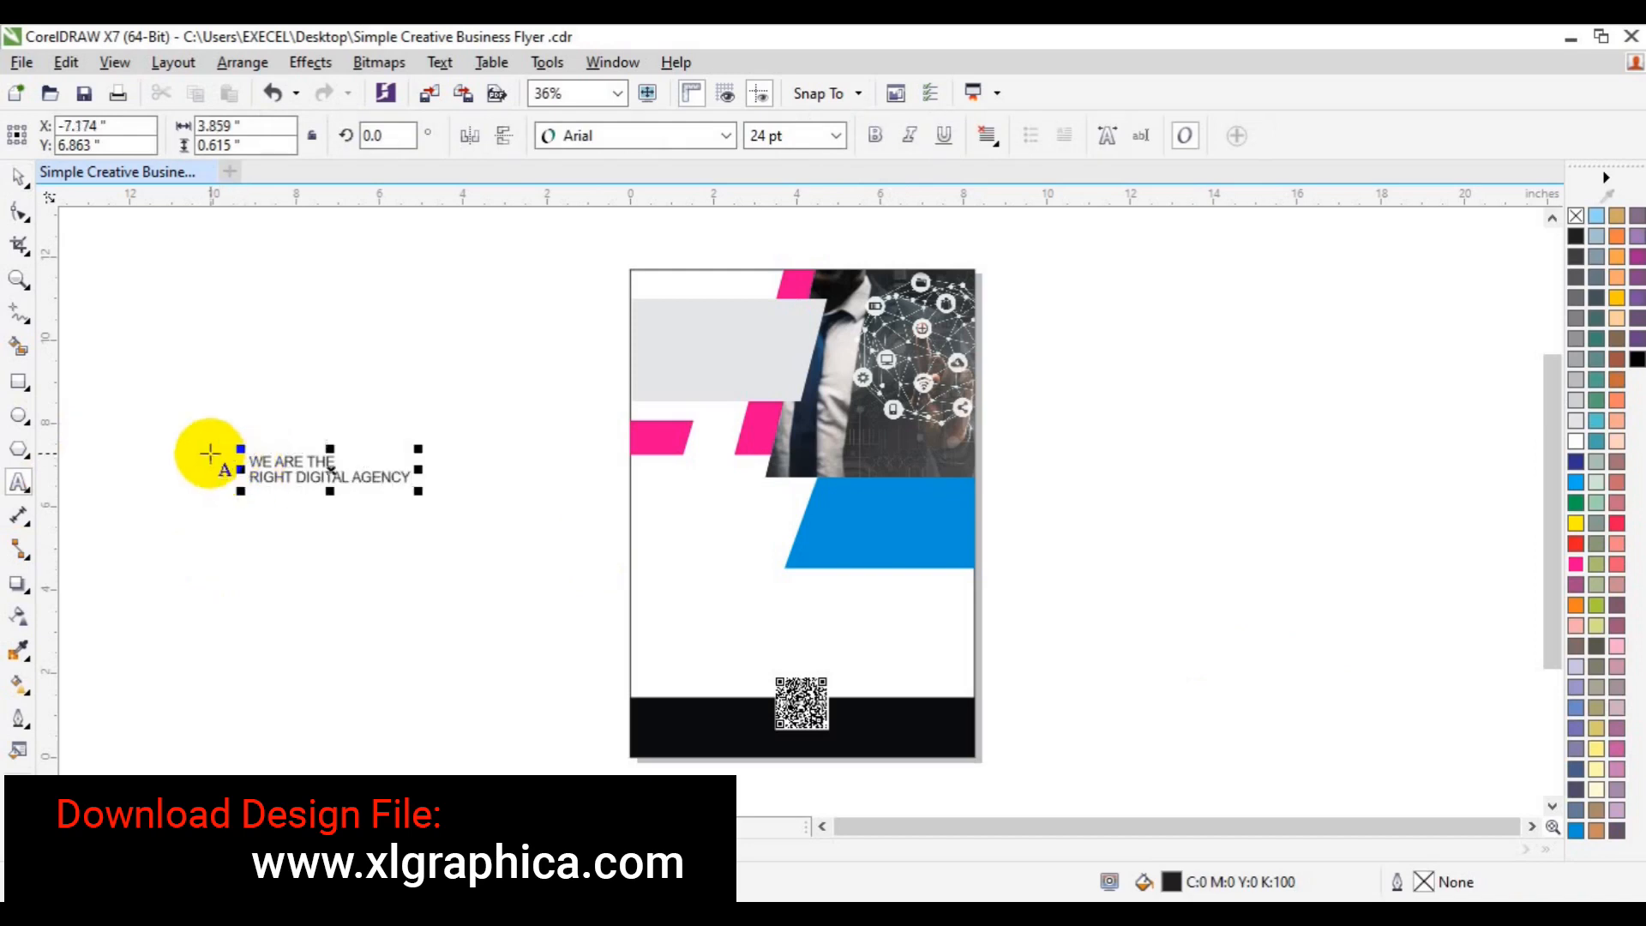
key("ctrl+a")
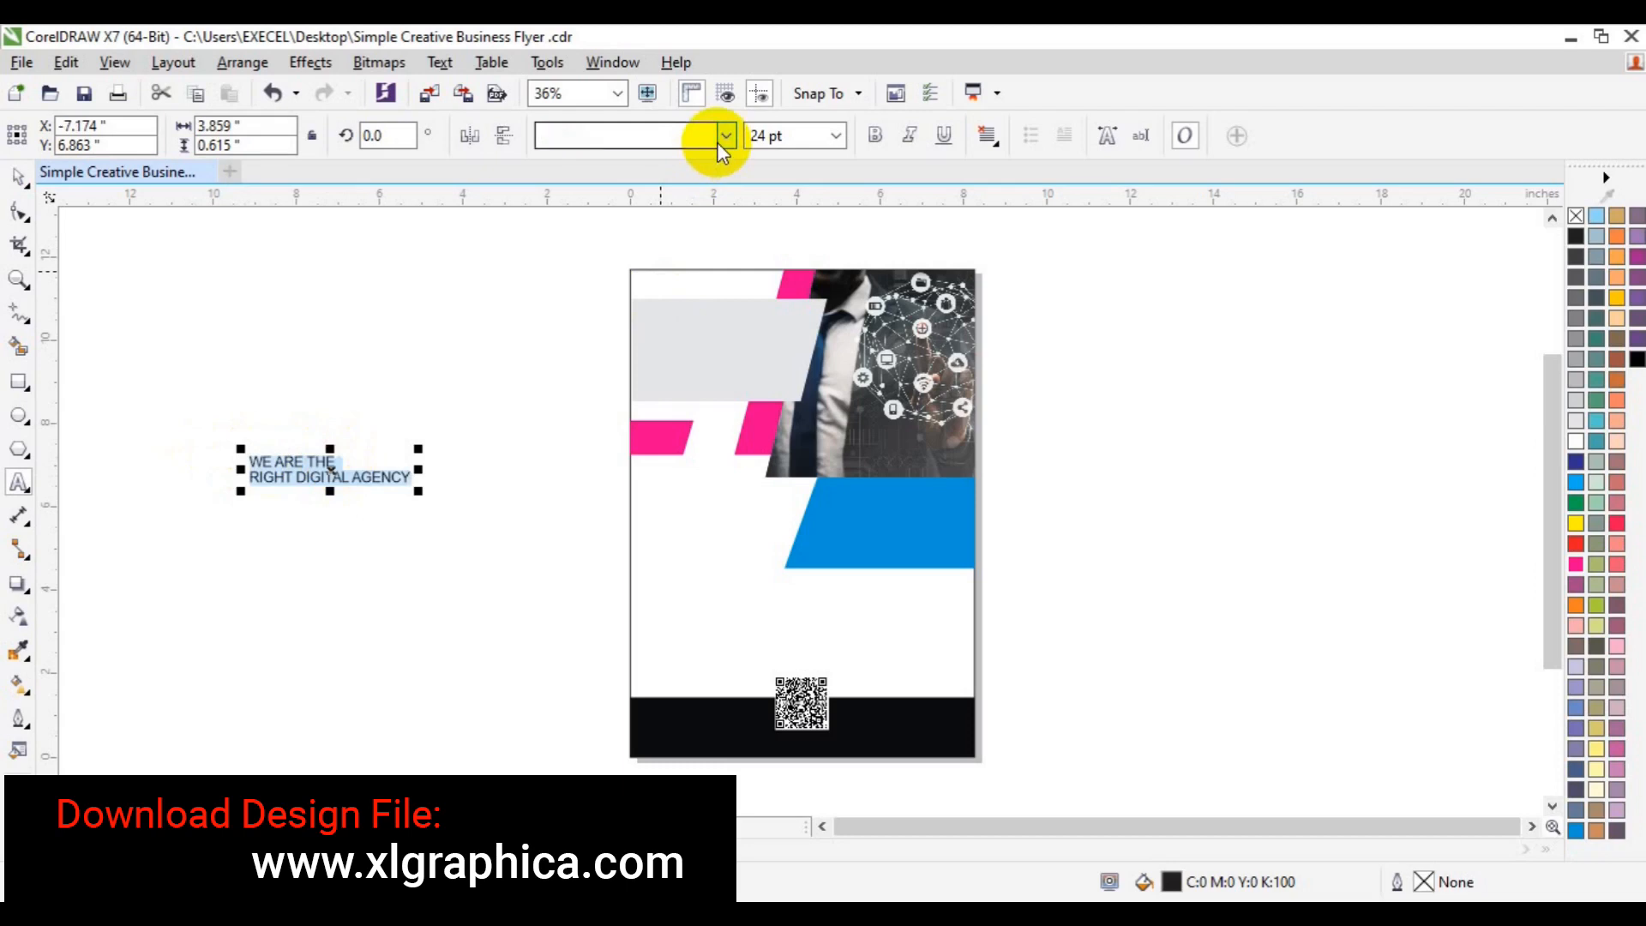
left_click(725, 136)
mouse_move(664, 257)
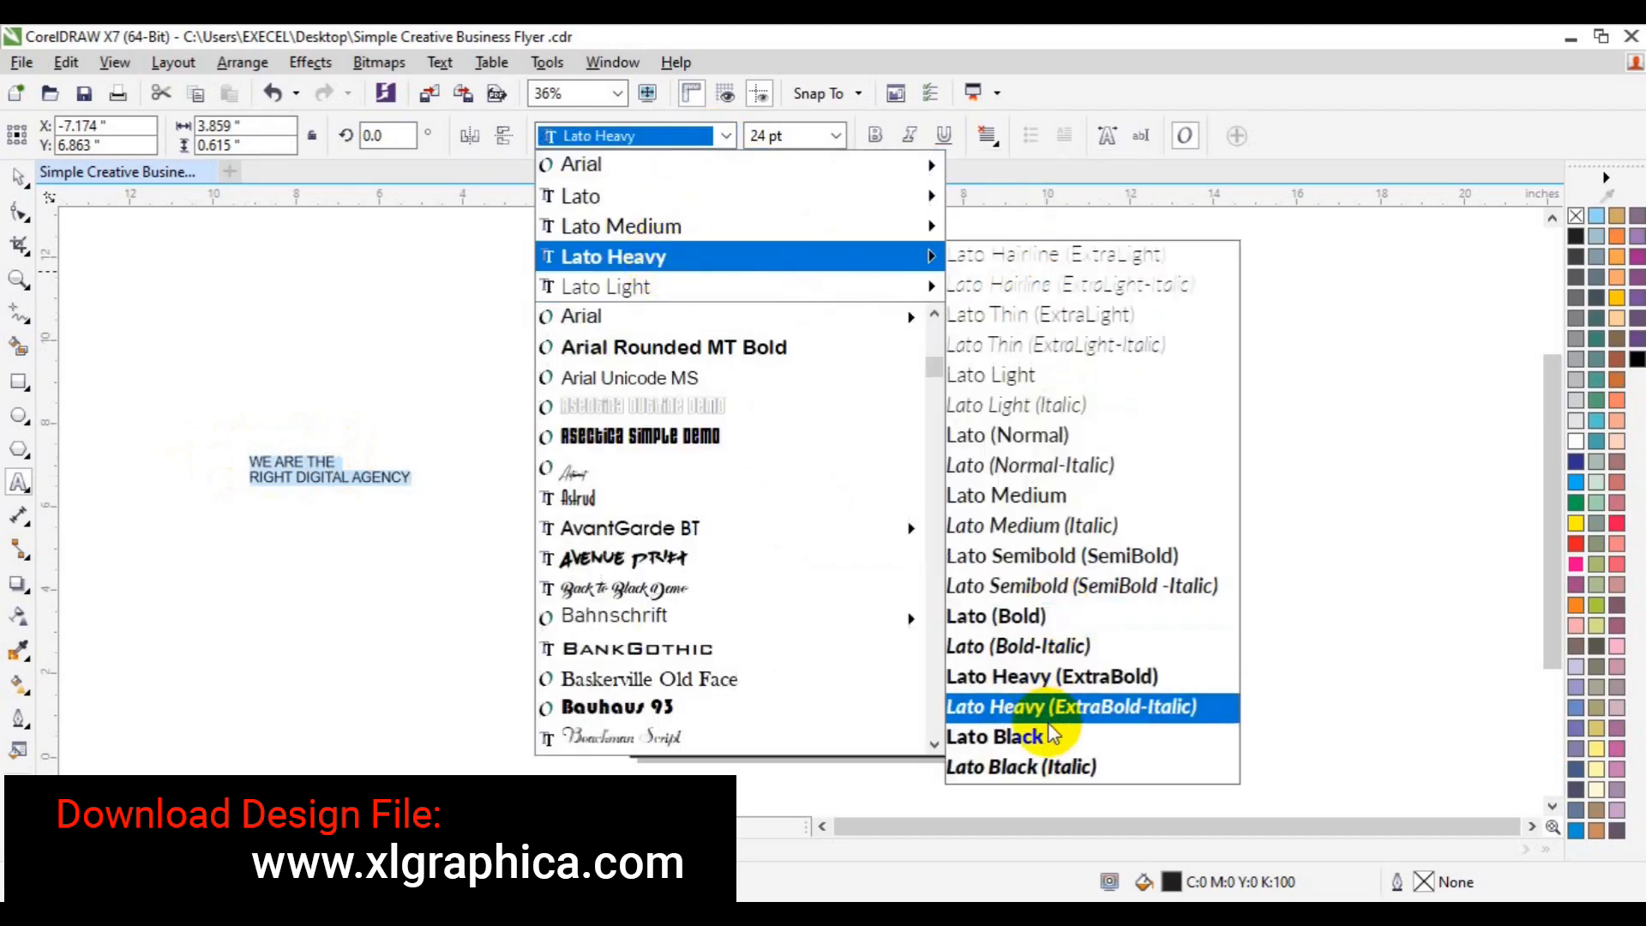
left_click(1048, 709)
- Move the headline onto the grey panel and colour its second line magenta
left_click(310, 484)
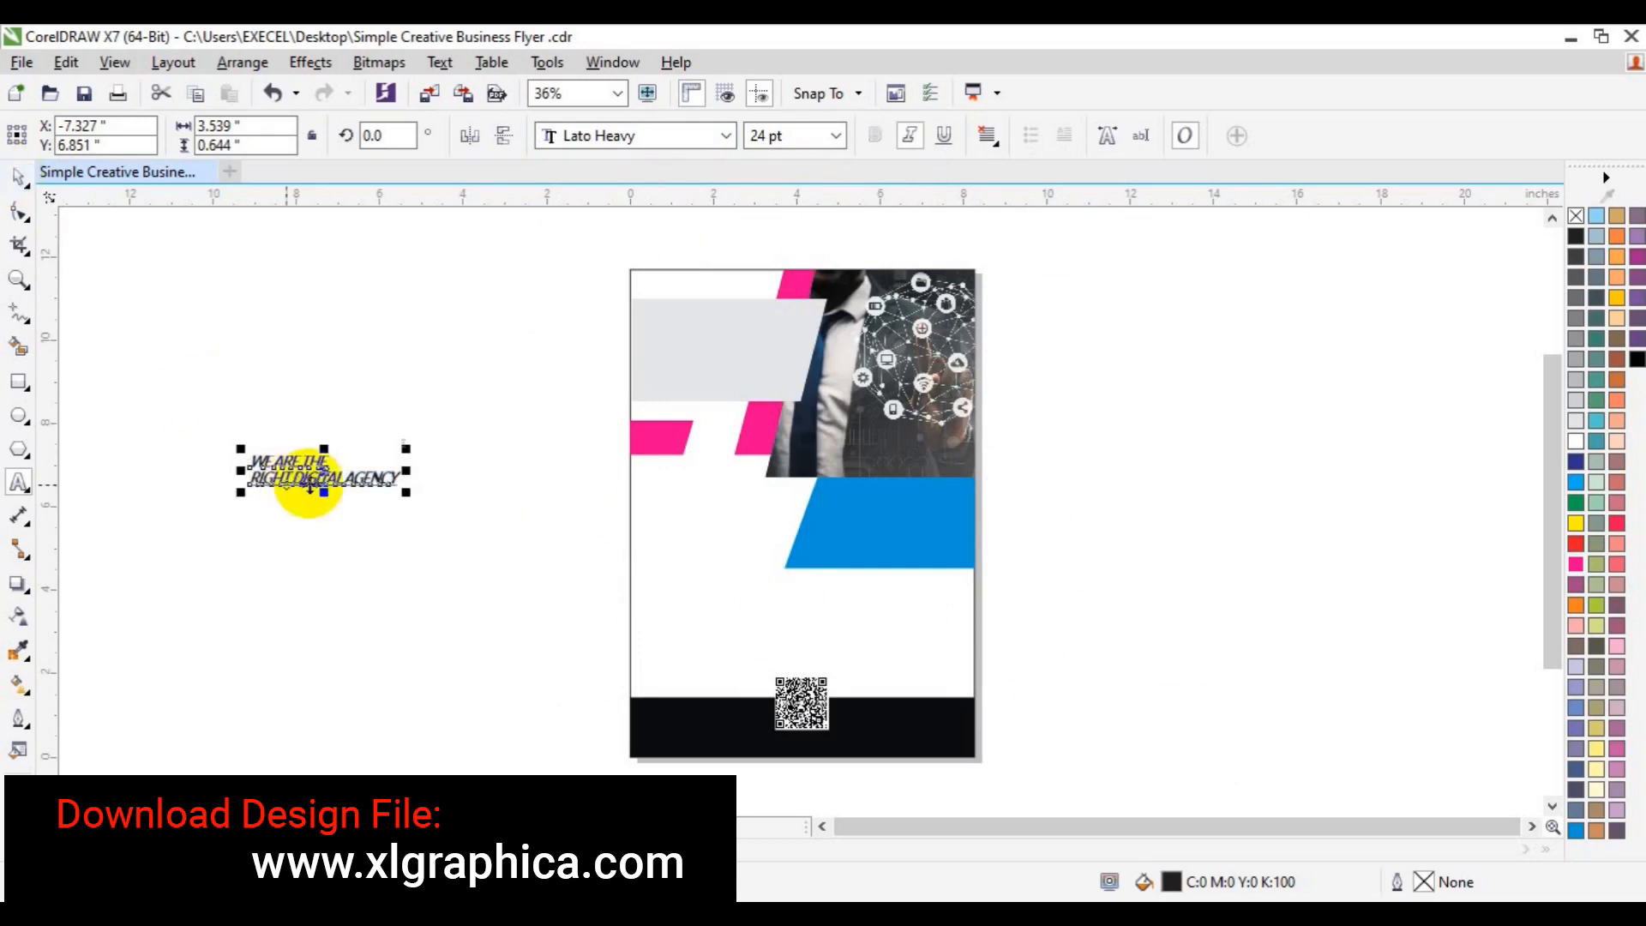
left_click_drag(319, 477, 716, 343)
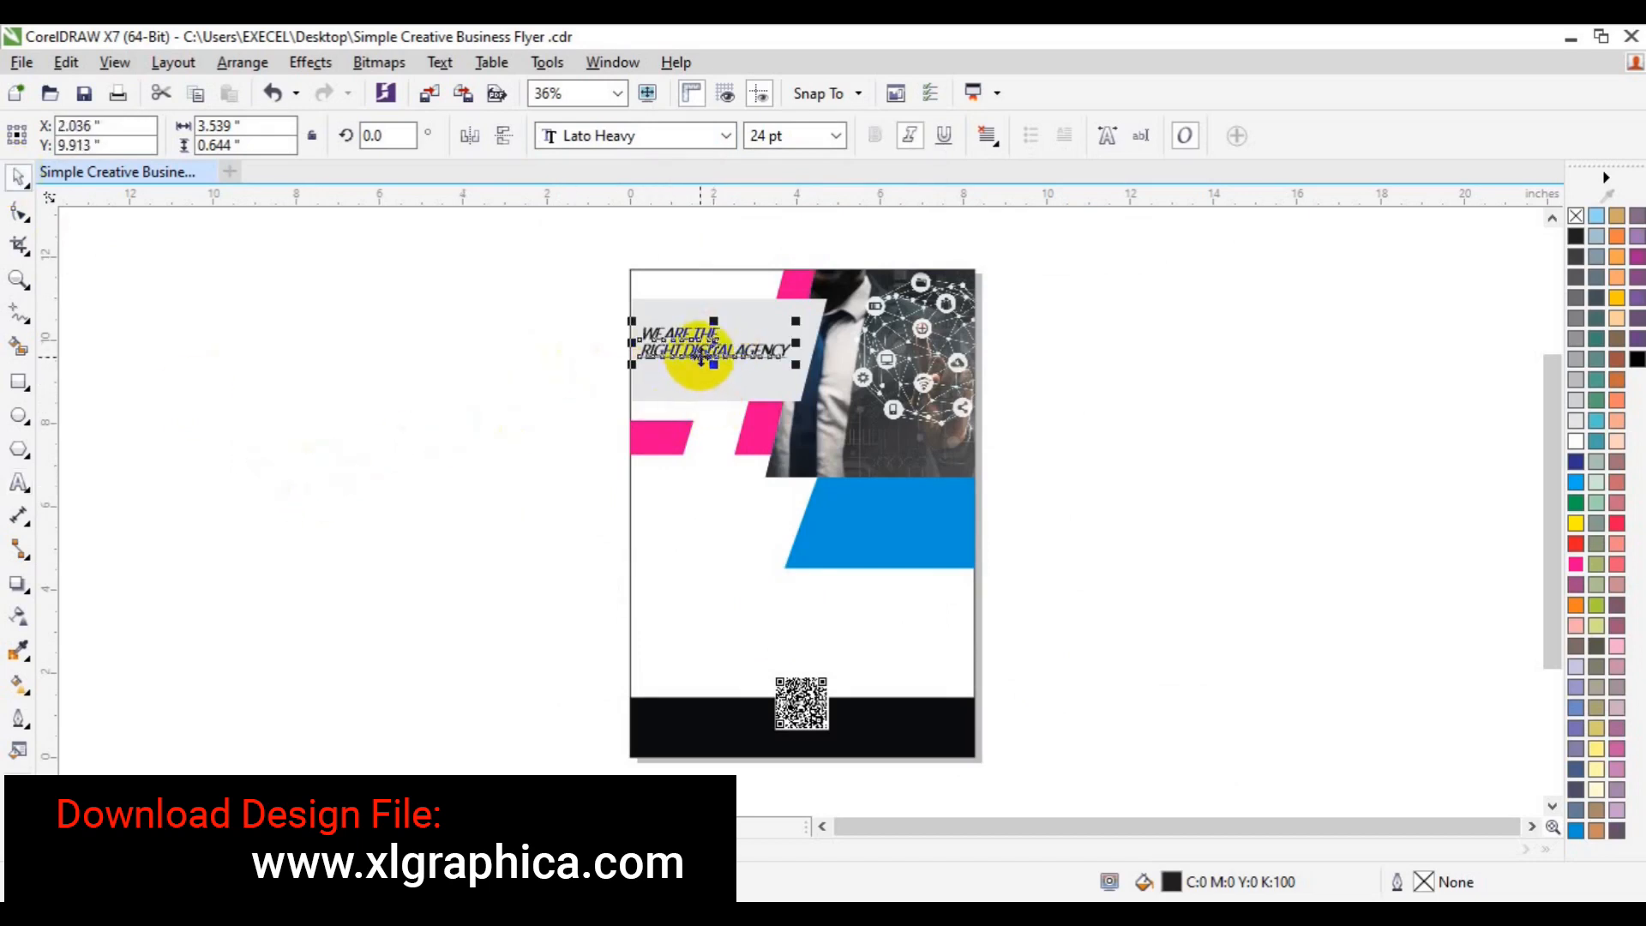
left_click_drag(701, 359, 698, 373)
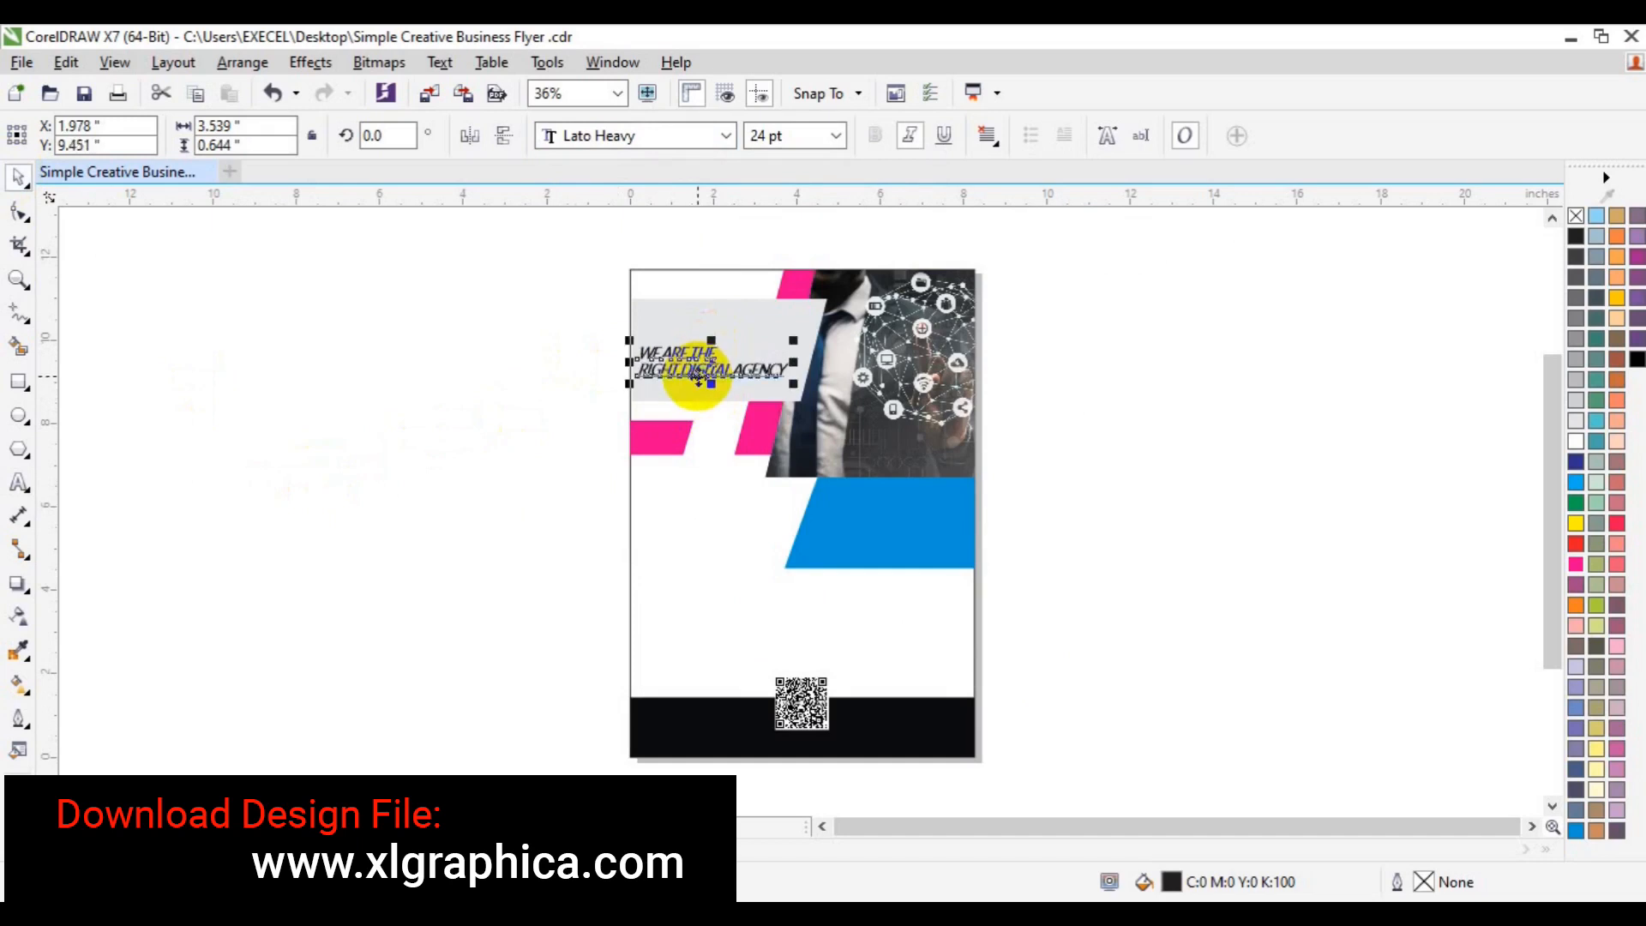
left_click(399, 434)
left_click(18, 483)
left_click(640, 370)
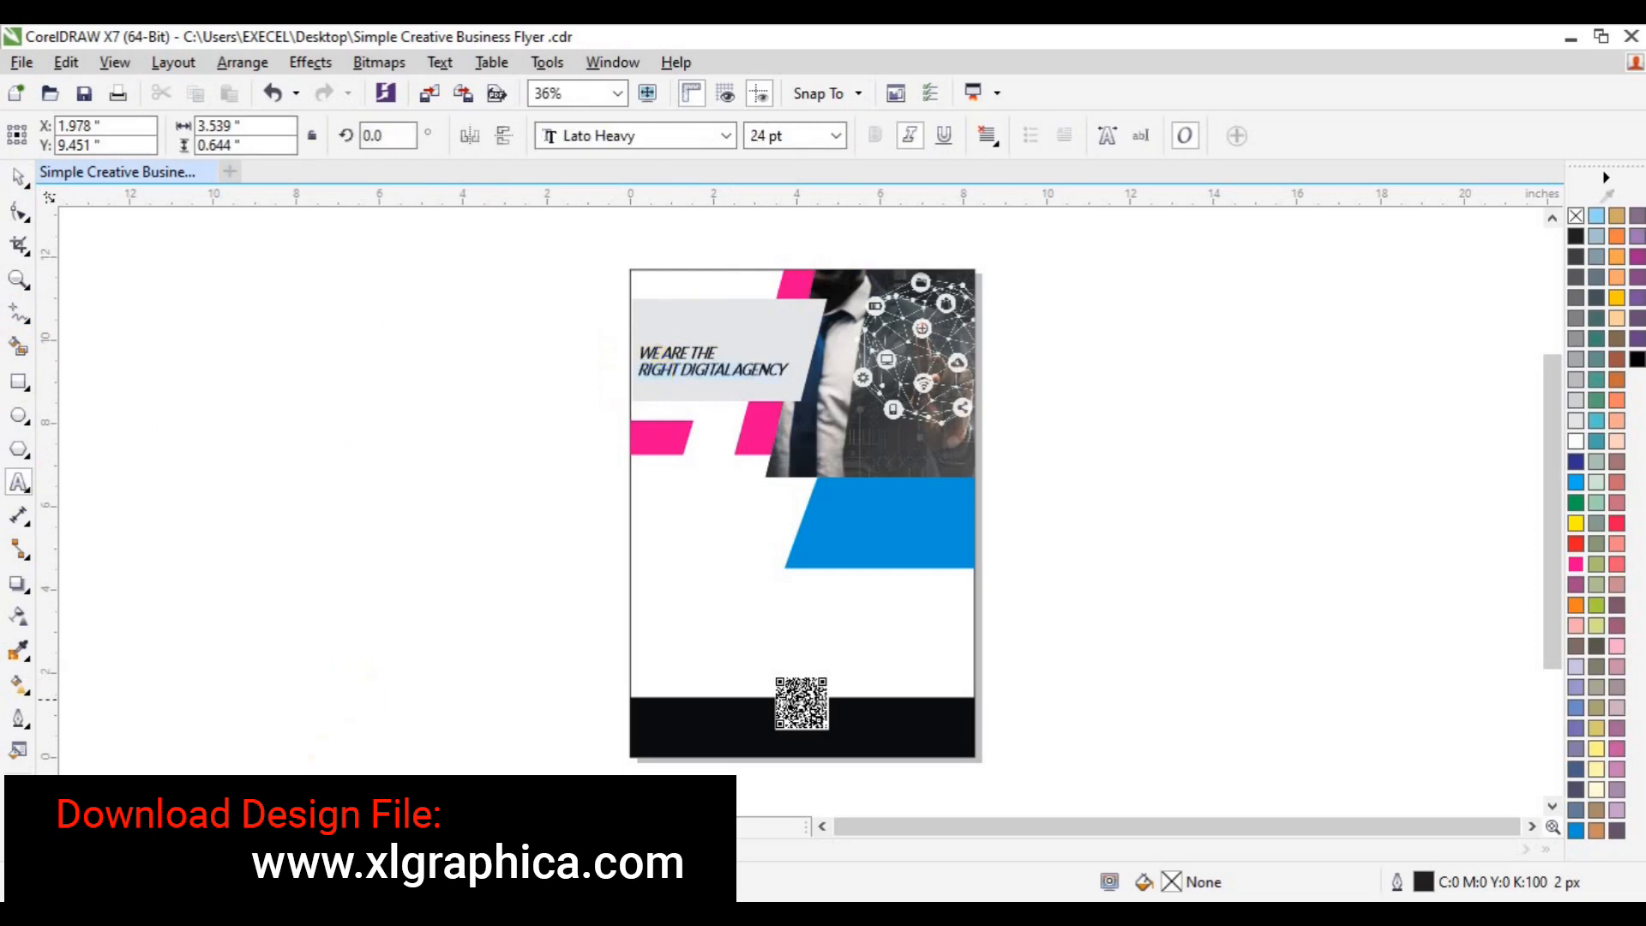
left_click(210, 478)
left_click(18, 323)
left_click(92, 419)
left_click(365, 504)
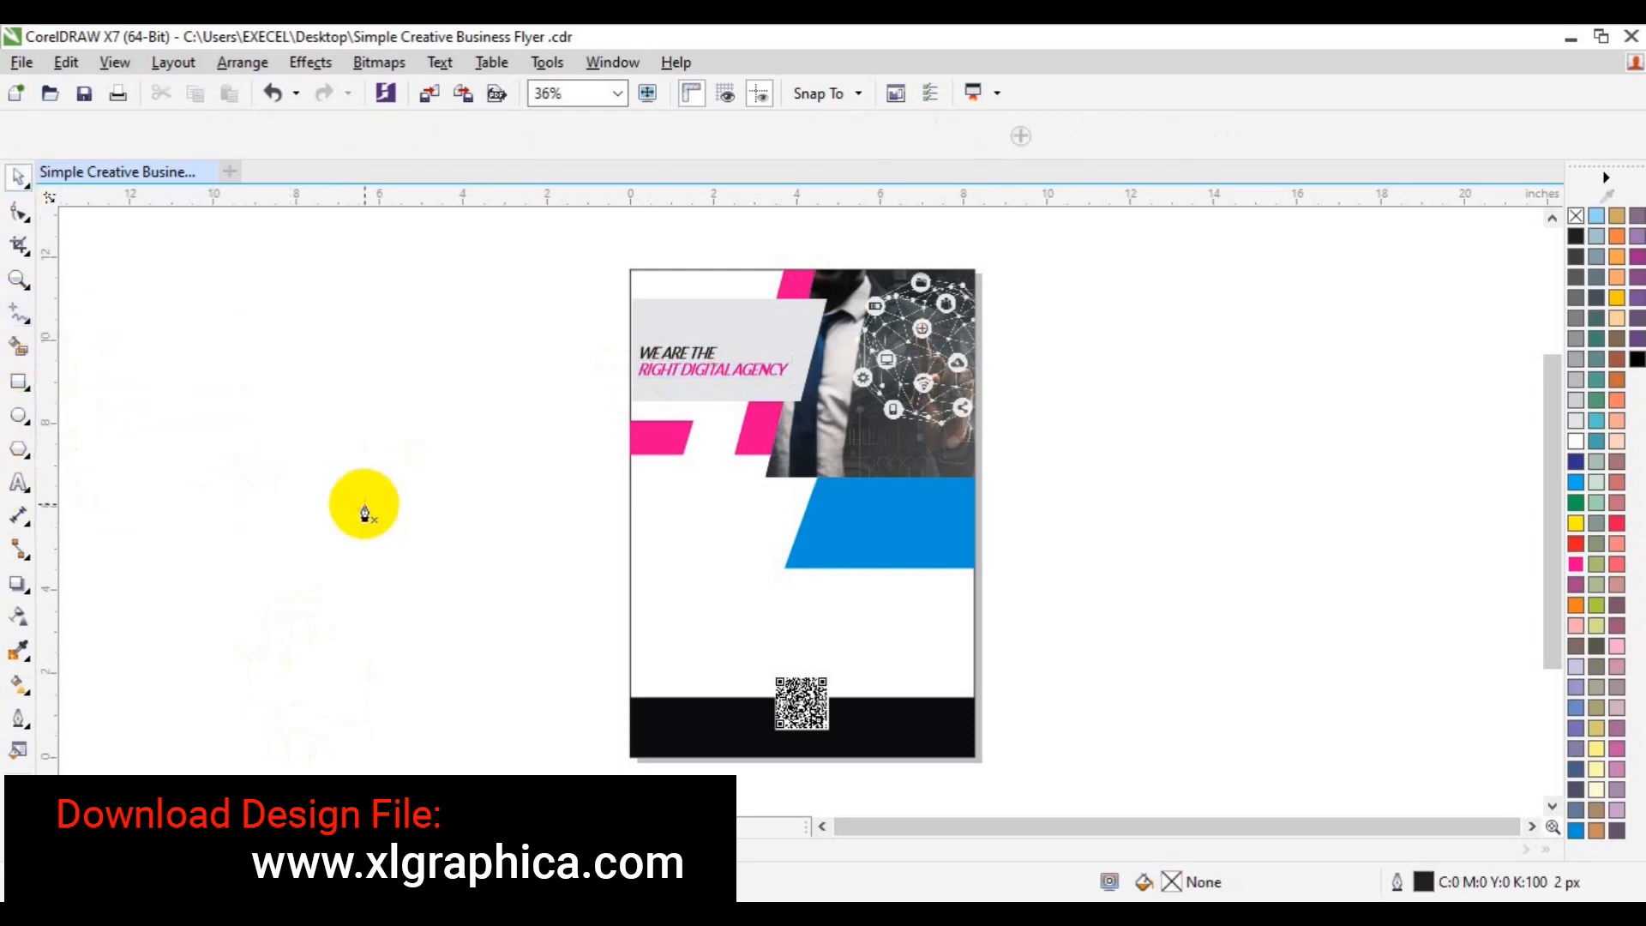
double_click(410, 504)
key("Escape")
key("space")
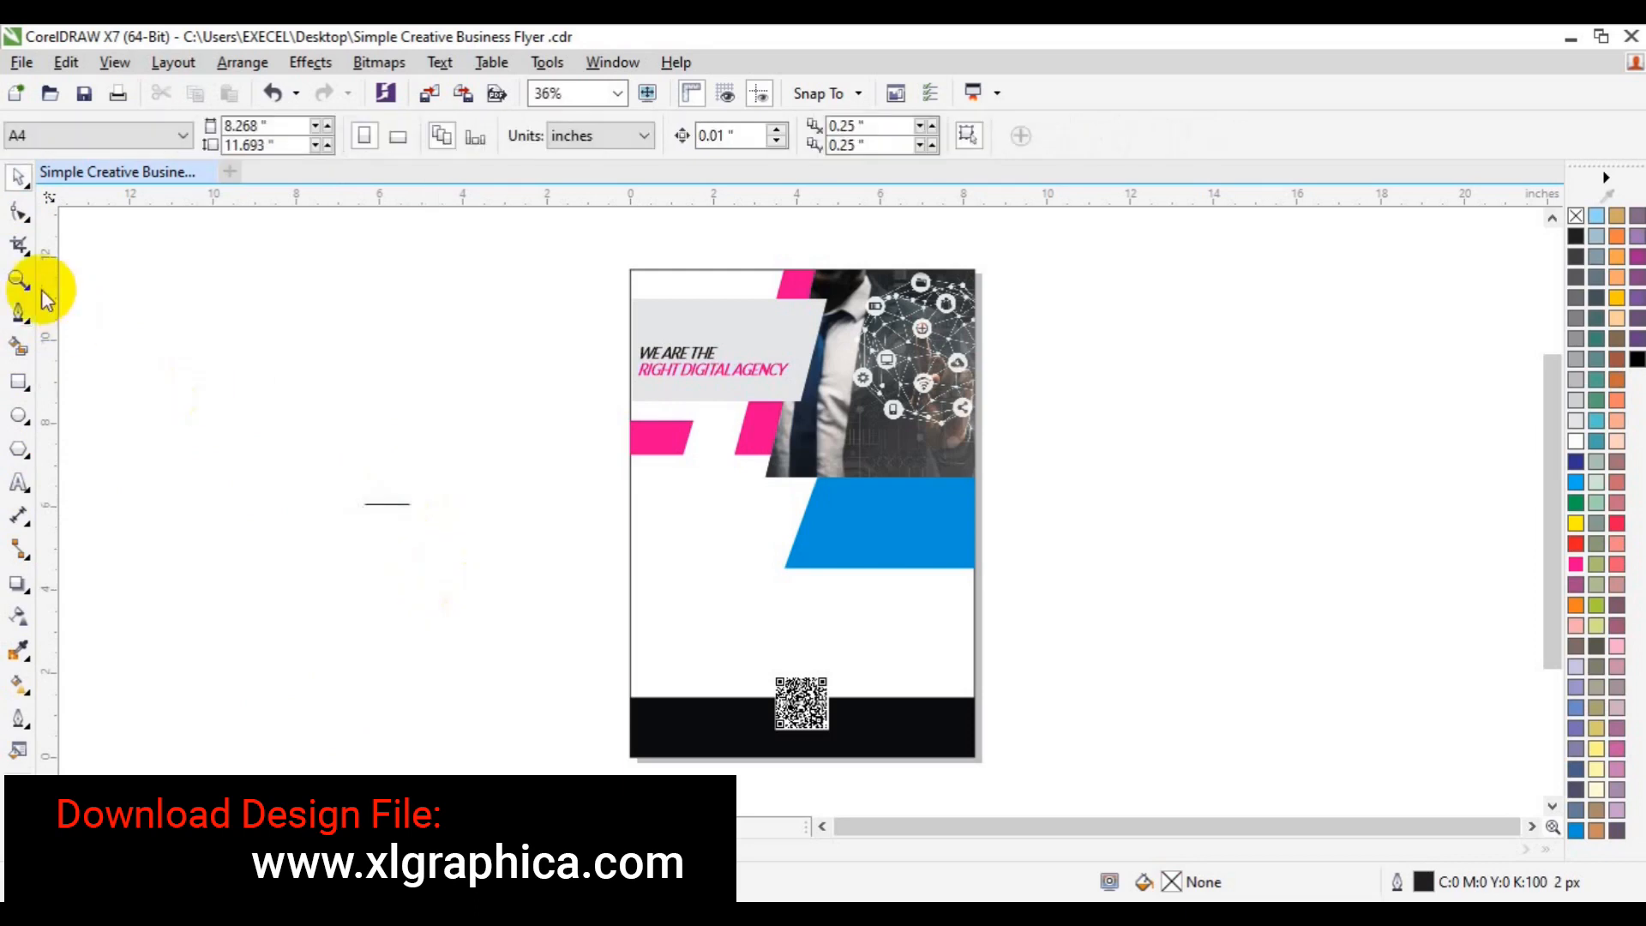
key("F2")
left_click(705, 391)
left_click_drag(171, 735, 720, 503)
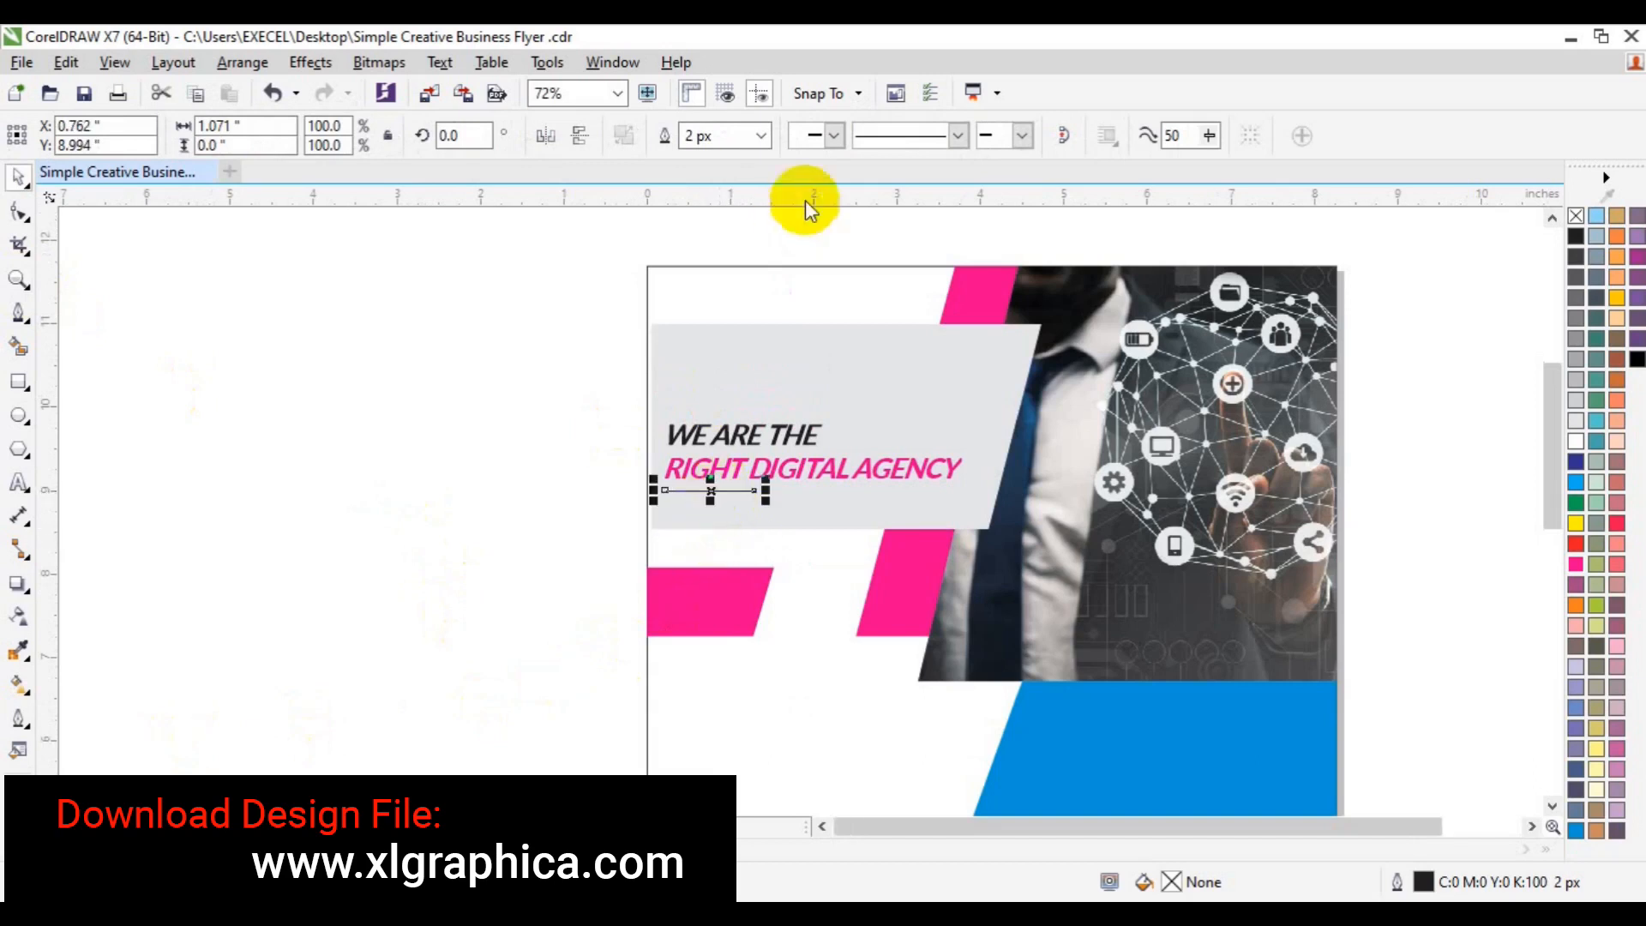
left_click(761, 137)
left_click(729, 247)
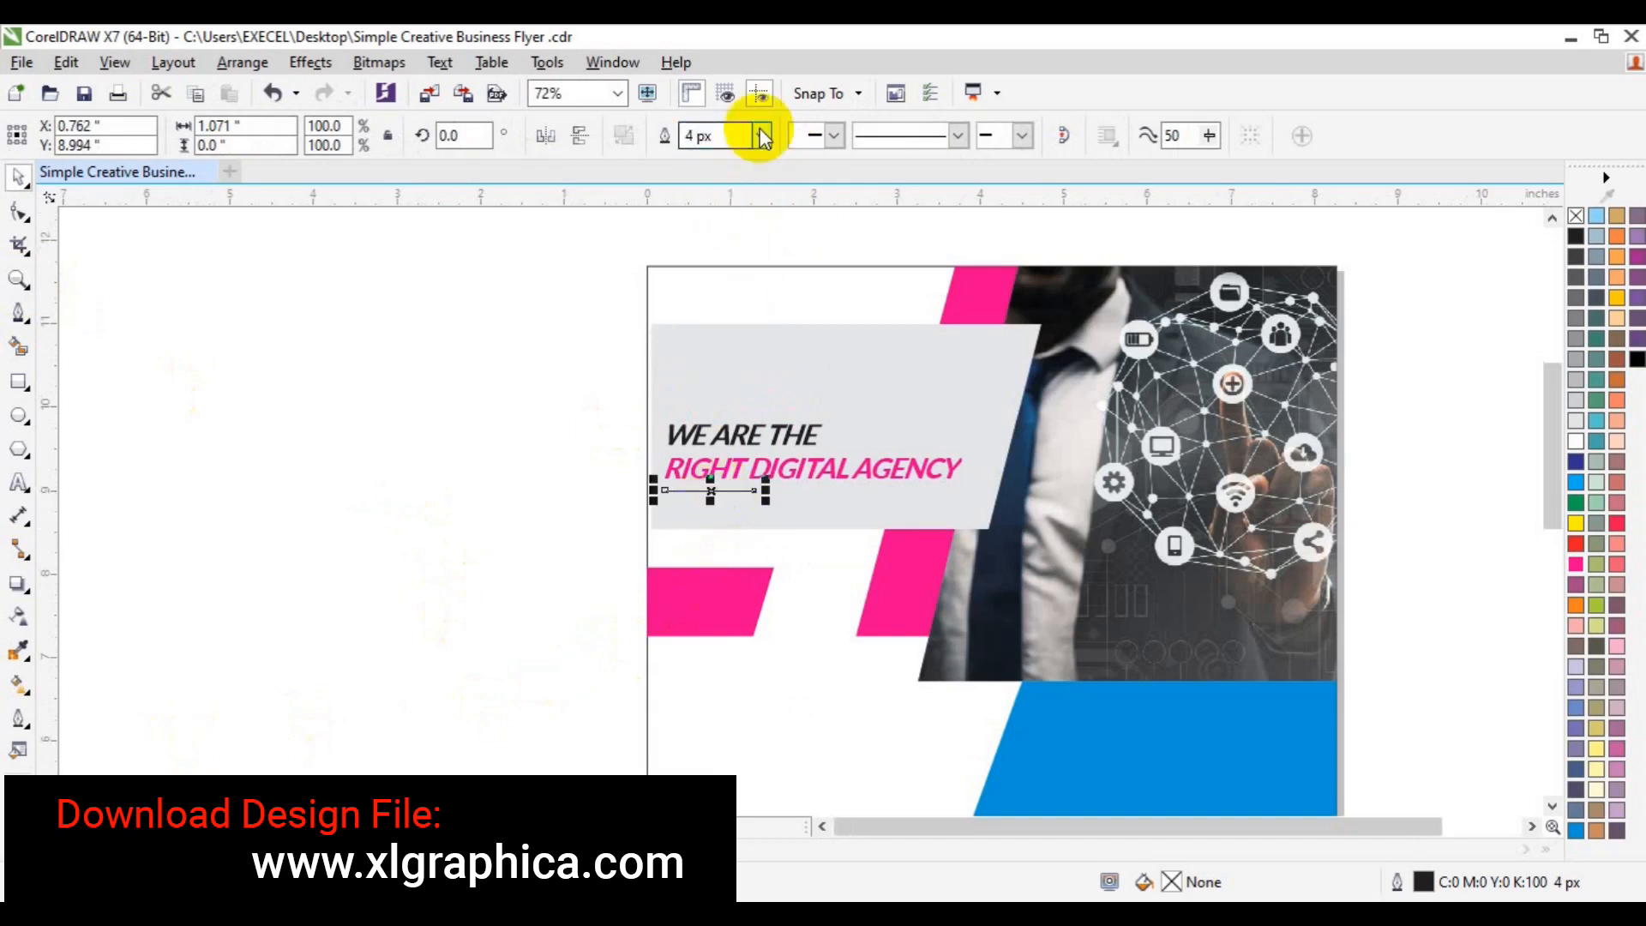
left_click(760, 135)
left_click(735, 285)
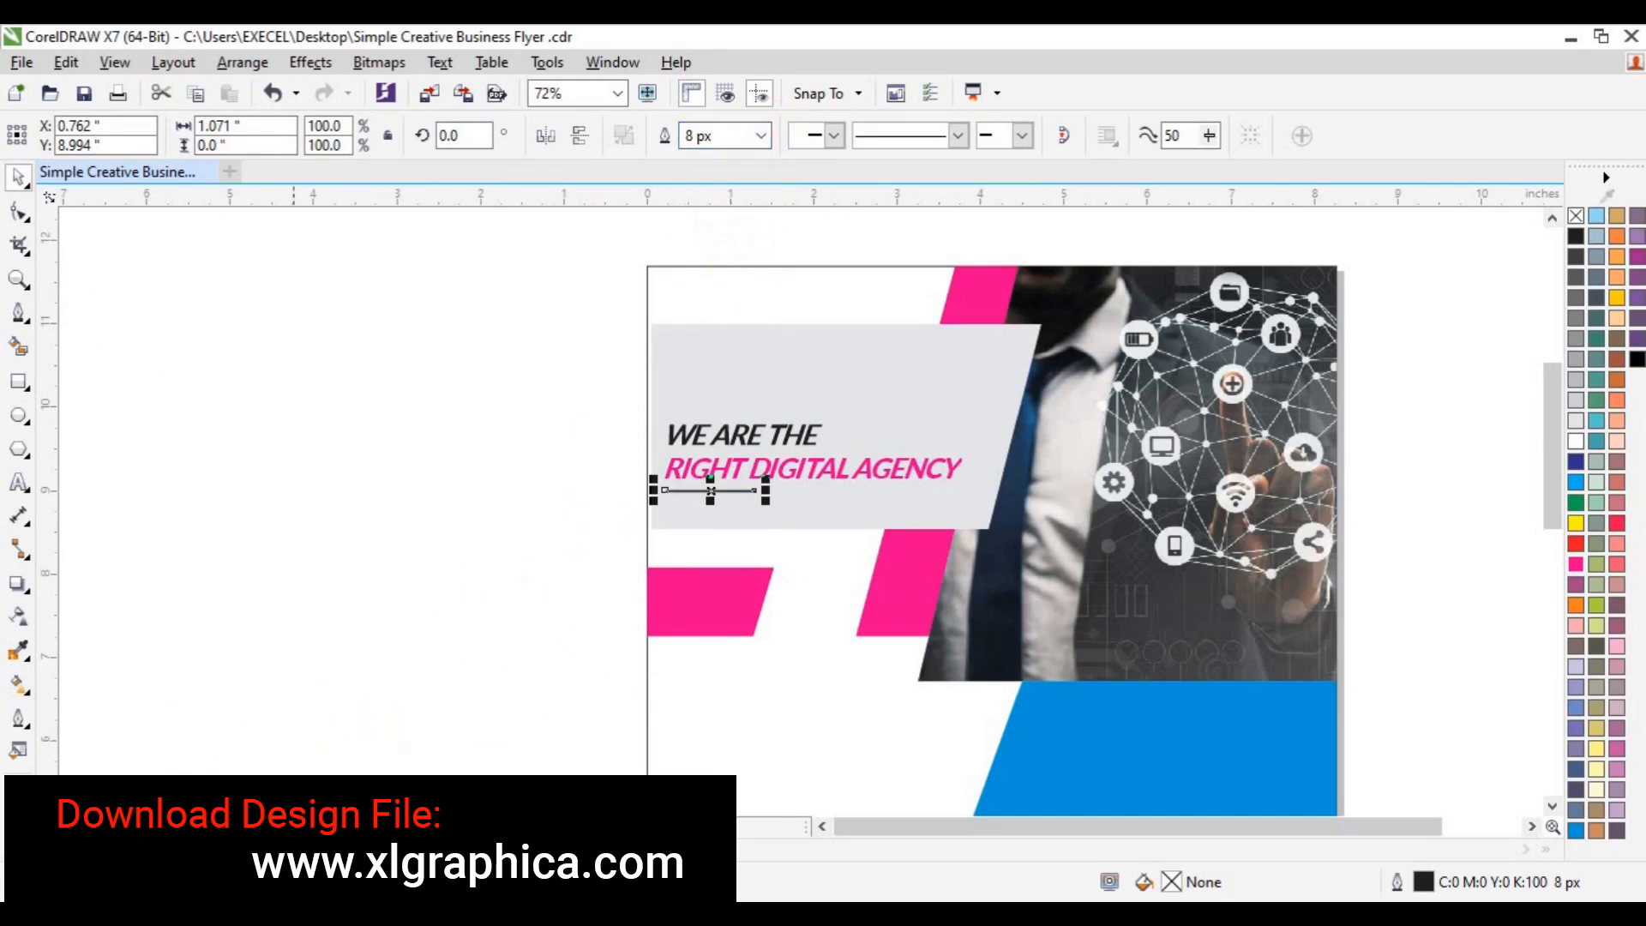
left_click(788, 470, "shift")
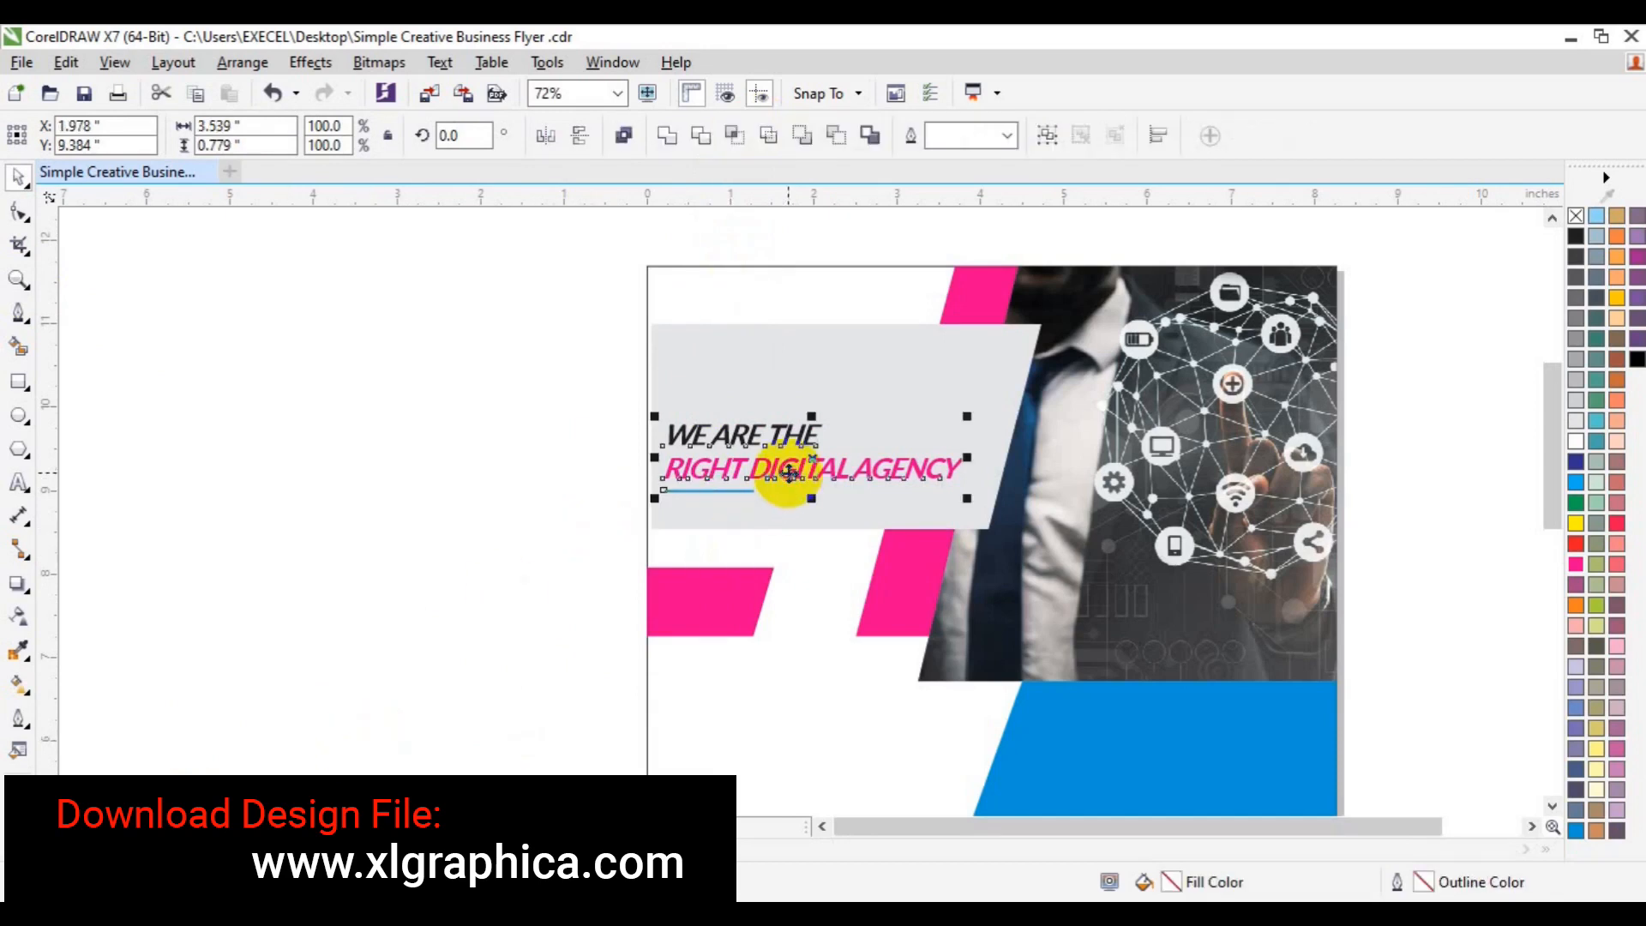
left_click(723, 268)
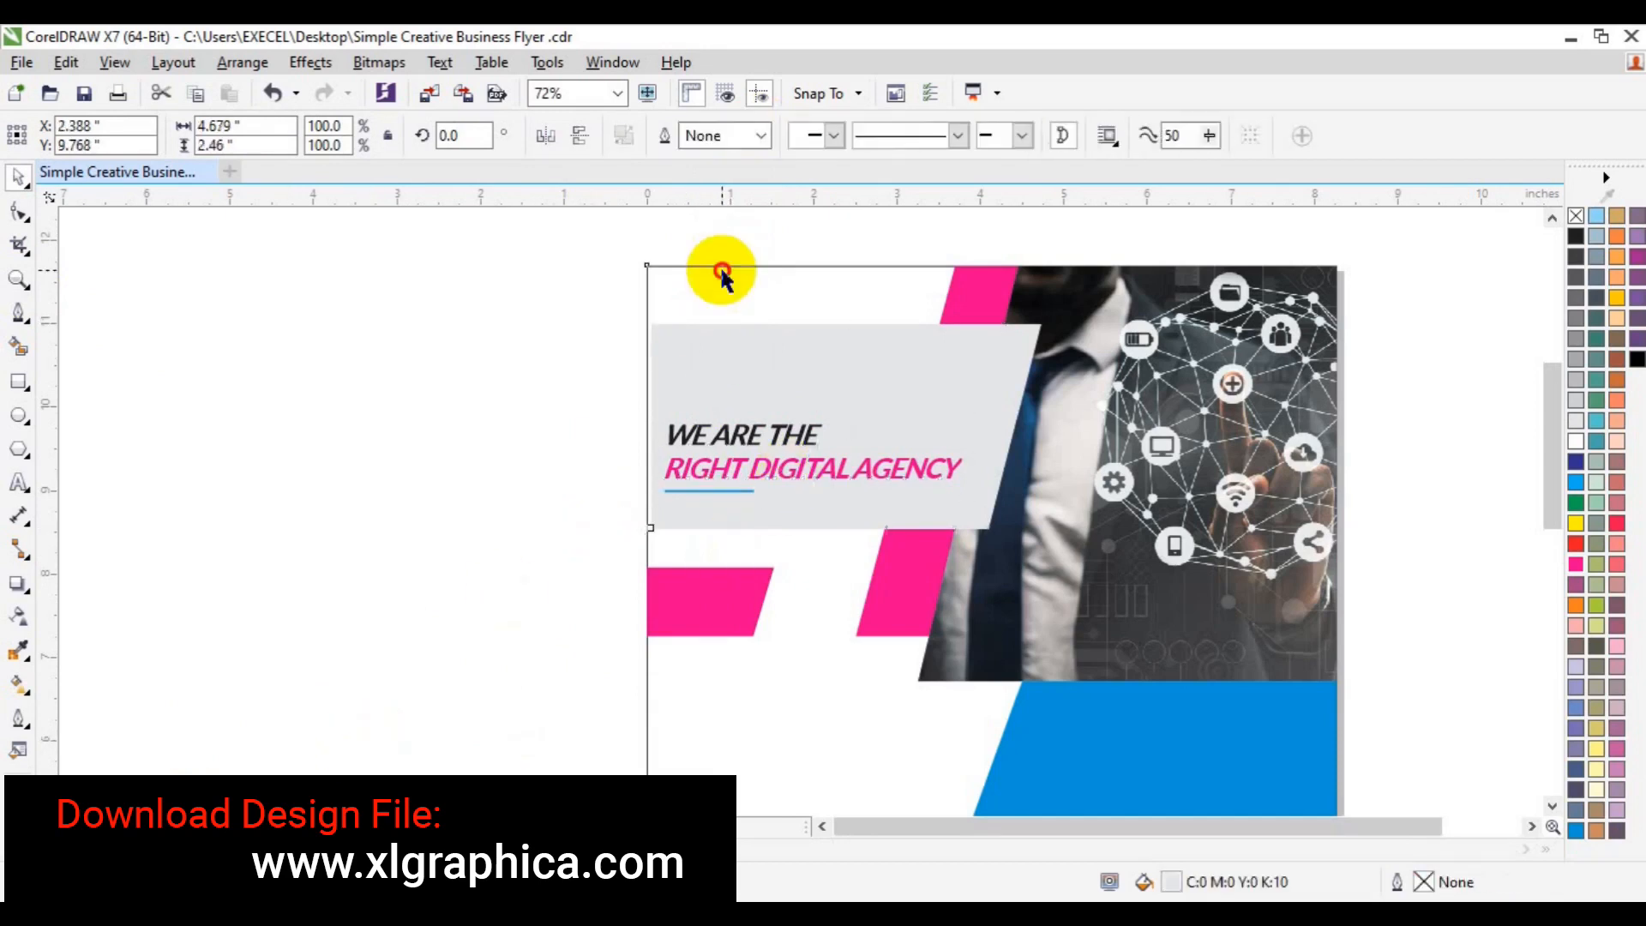
key("r")
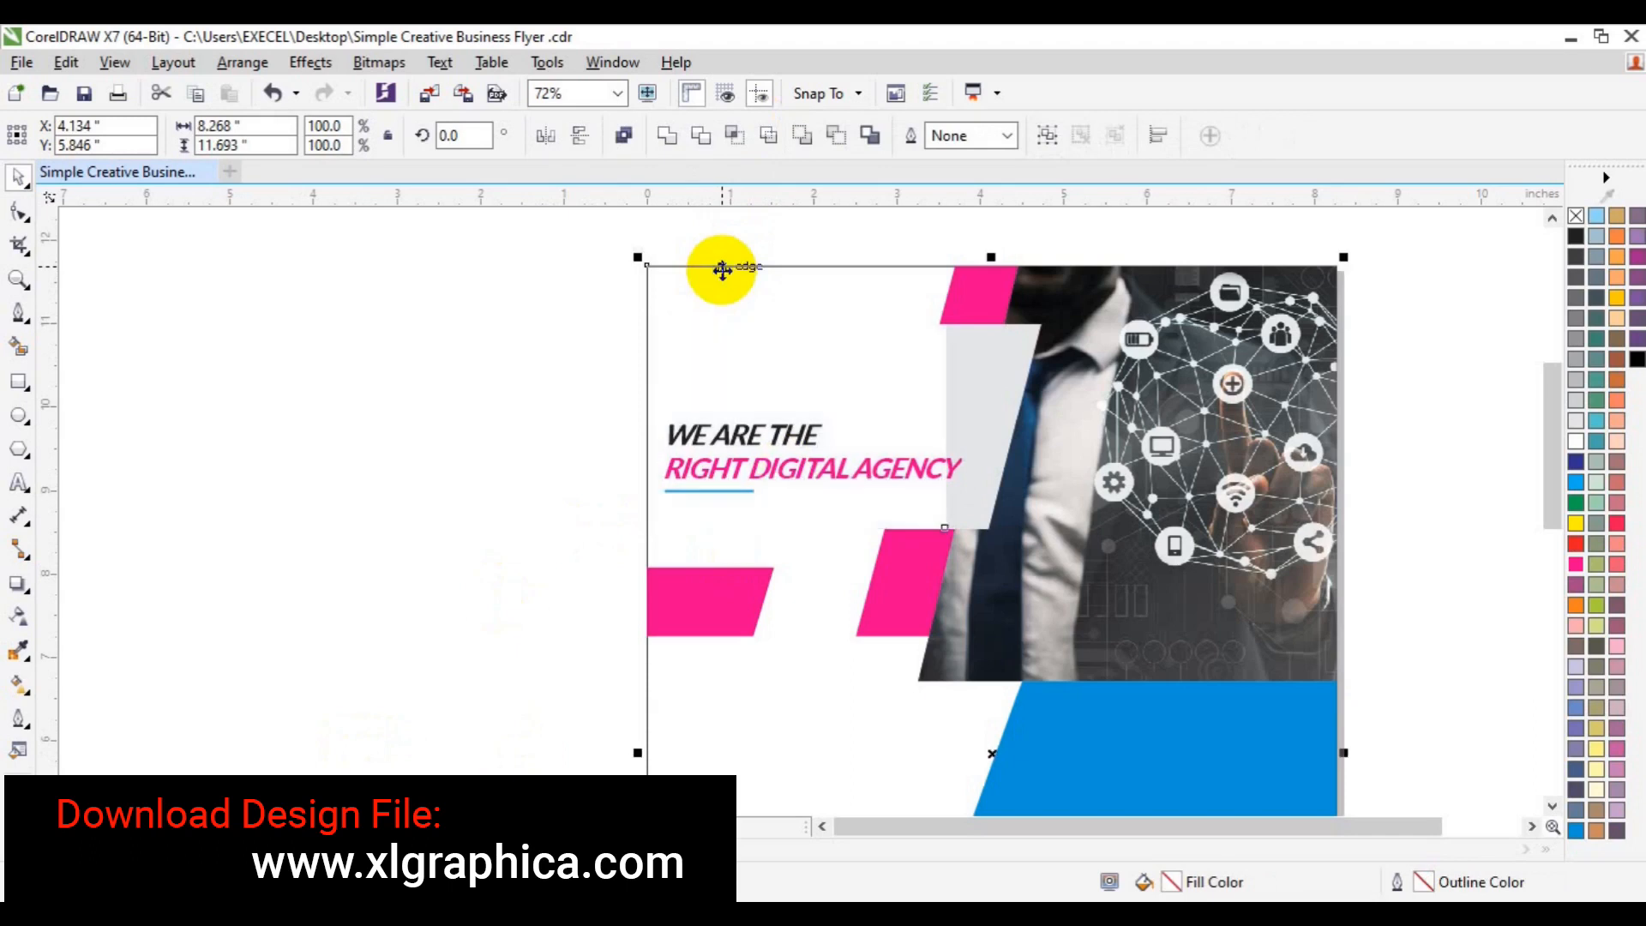
key("ctrl+z")
left_click(537, 296)
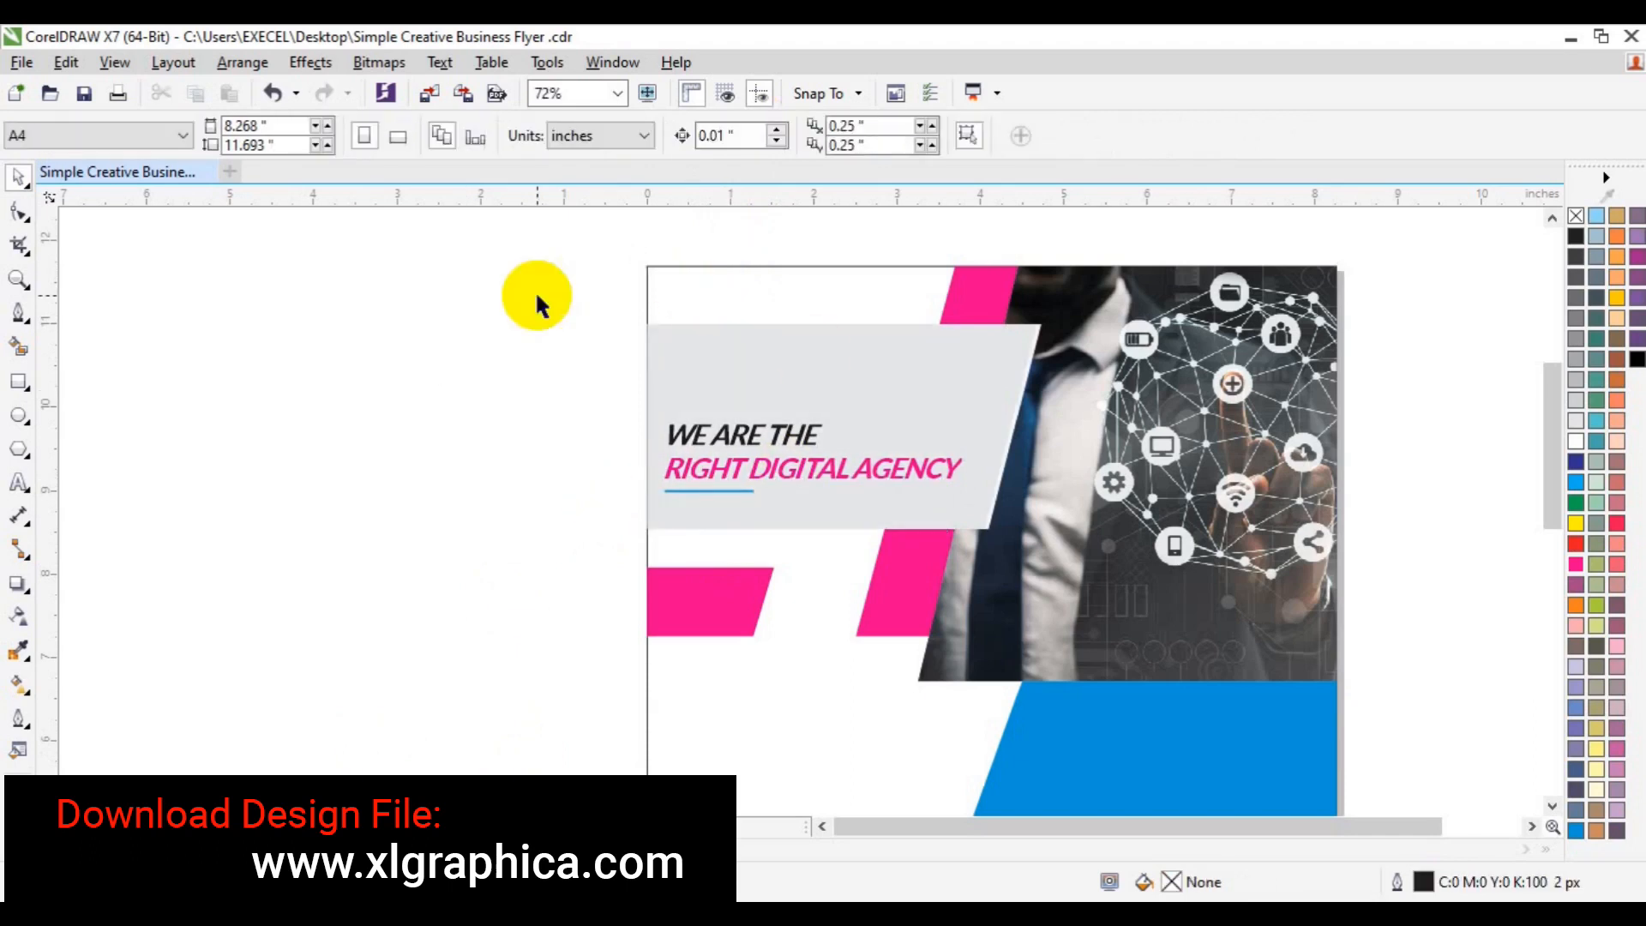
- Create a paragraph text frame of pasted Lorem ipsum in Lato Semibold 10 pt
left_click(19, 483)
left_click_drag(664, 355, 963, 420)
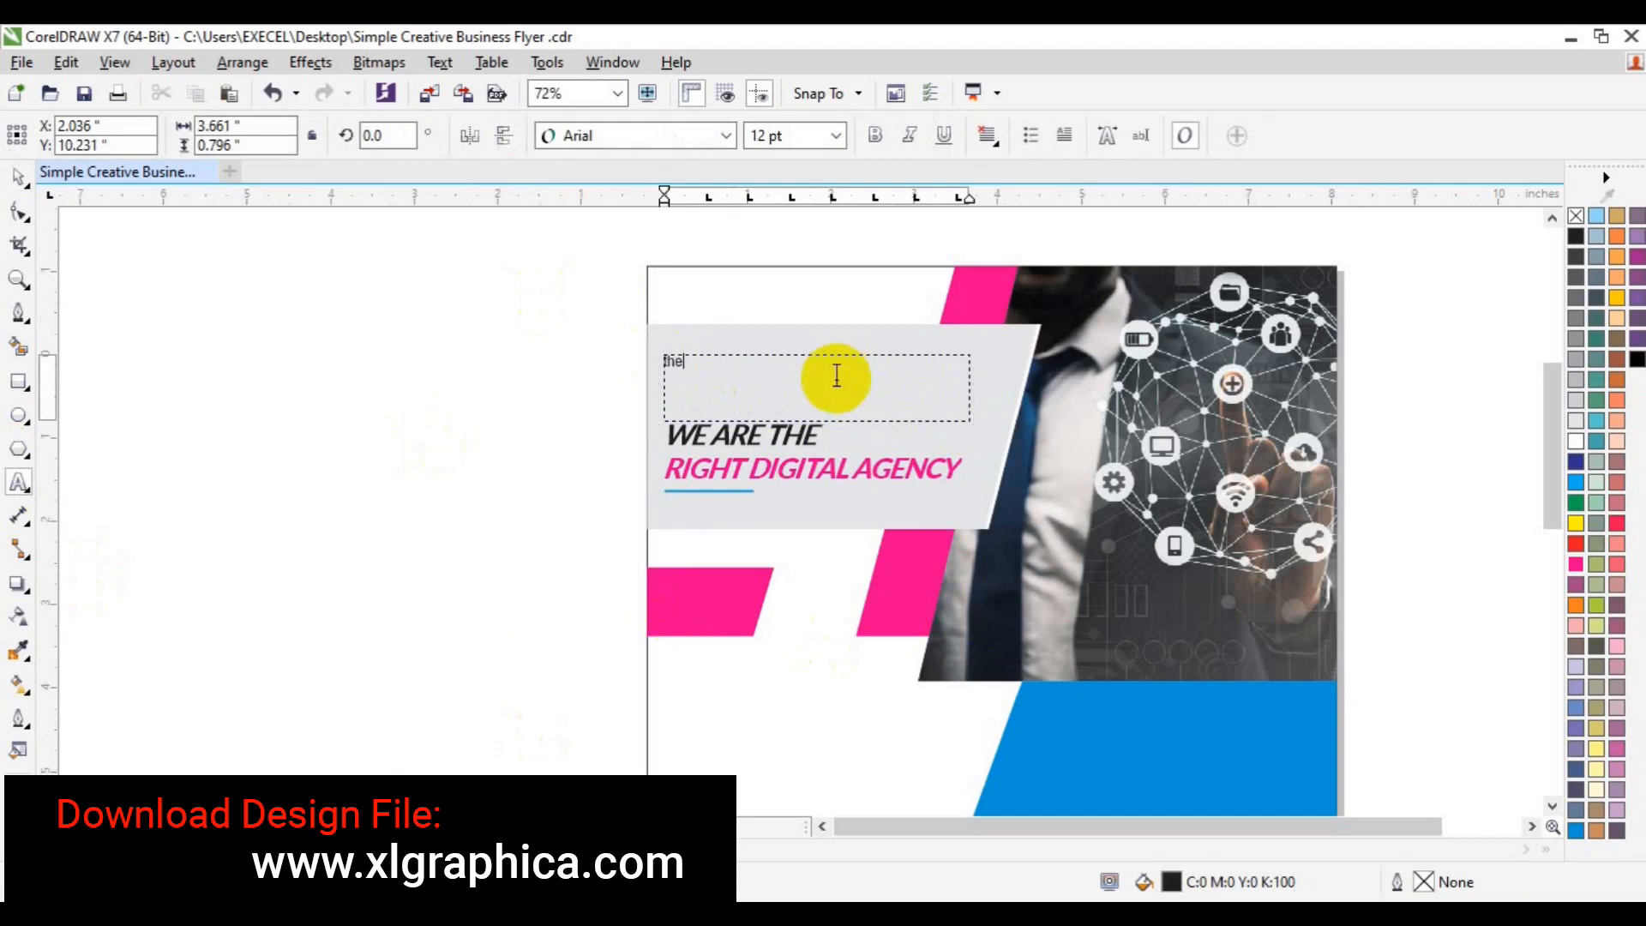
type("Lorem ipsum dolor sit amet, consectetur adipiscing elit. Etiam vitae lectus facilisis, venenatis est in, varius nisl")
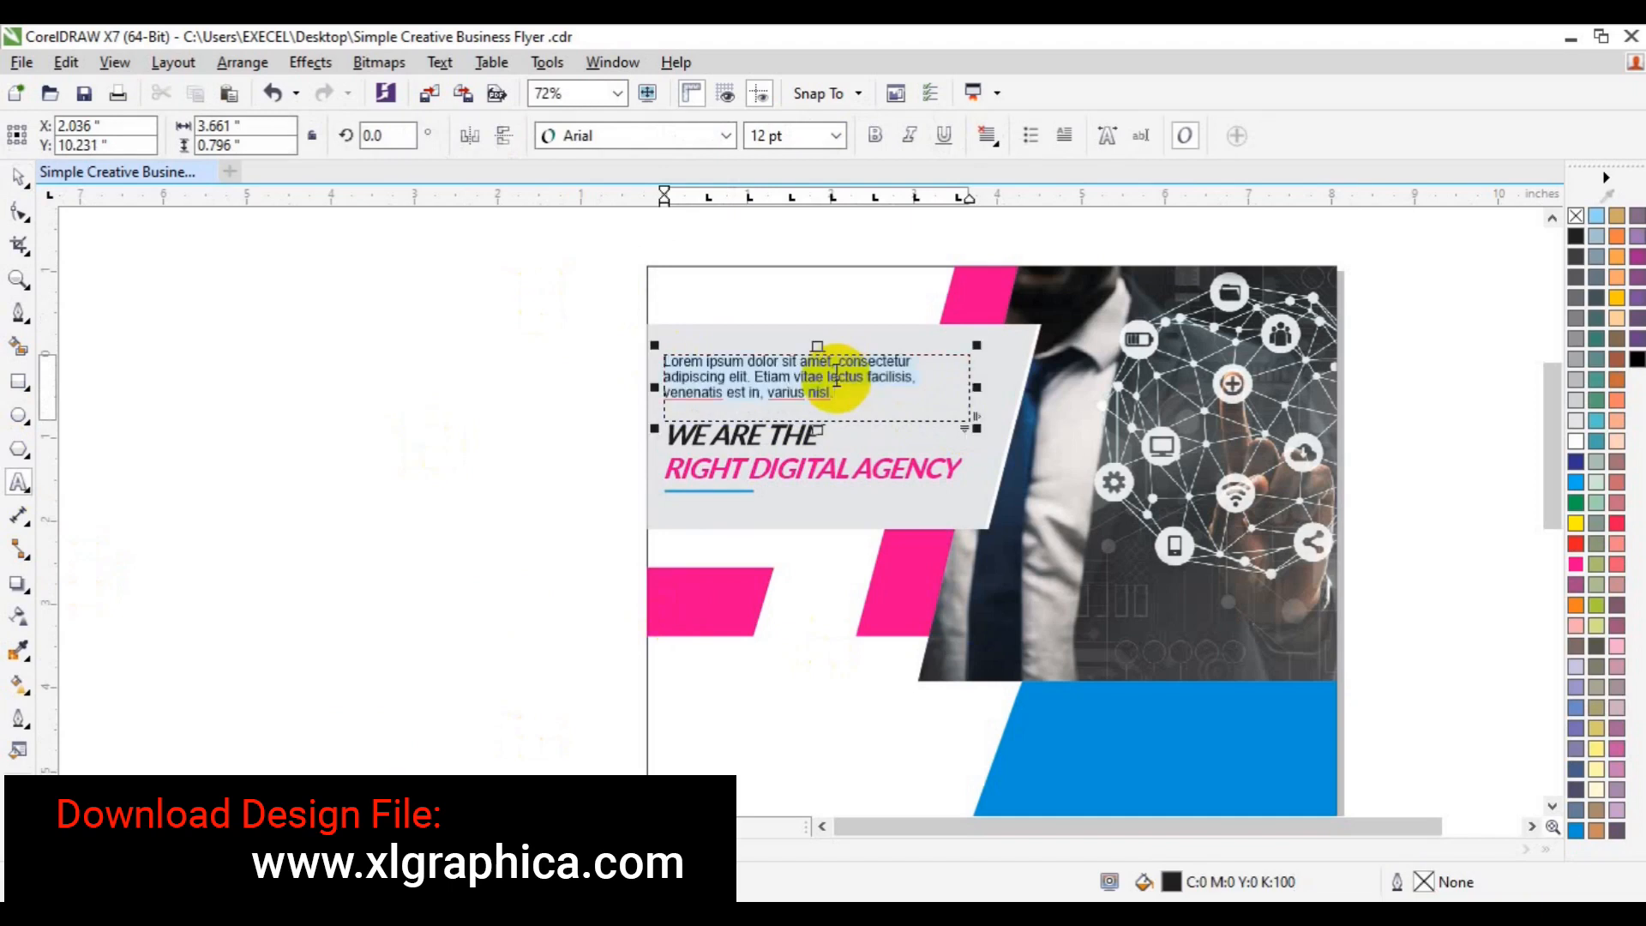
left_click(728, 136)
mouse_move(691, 199)
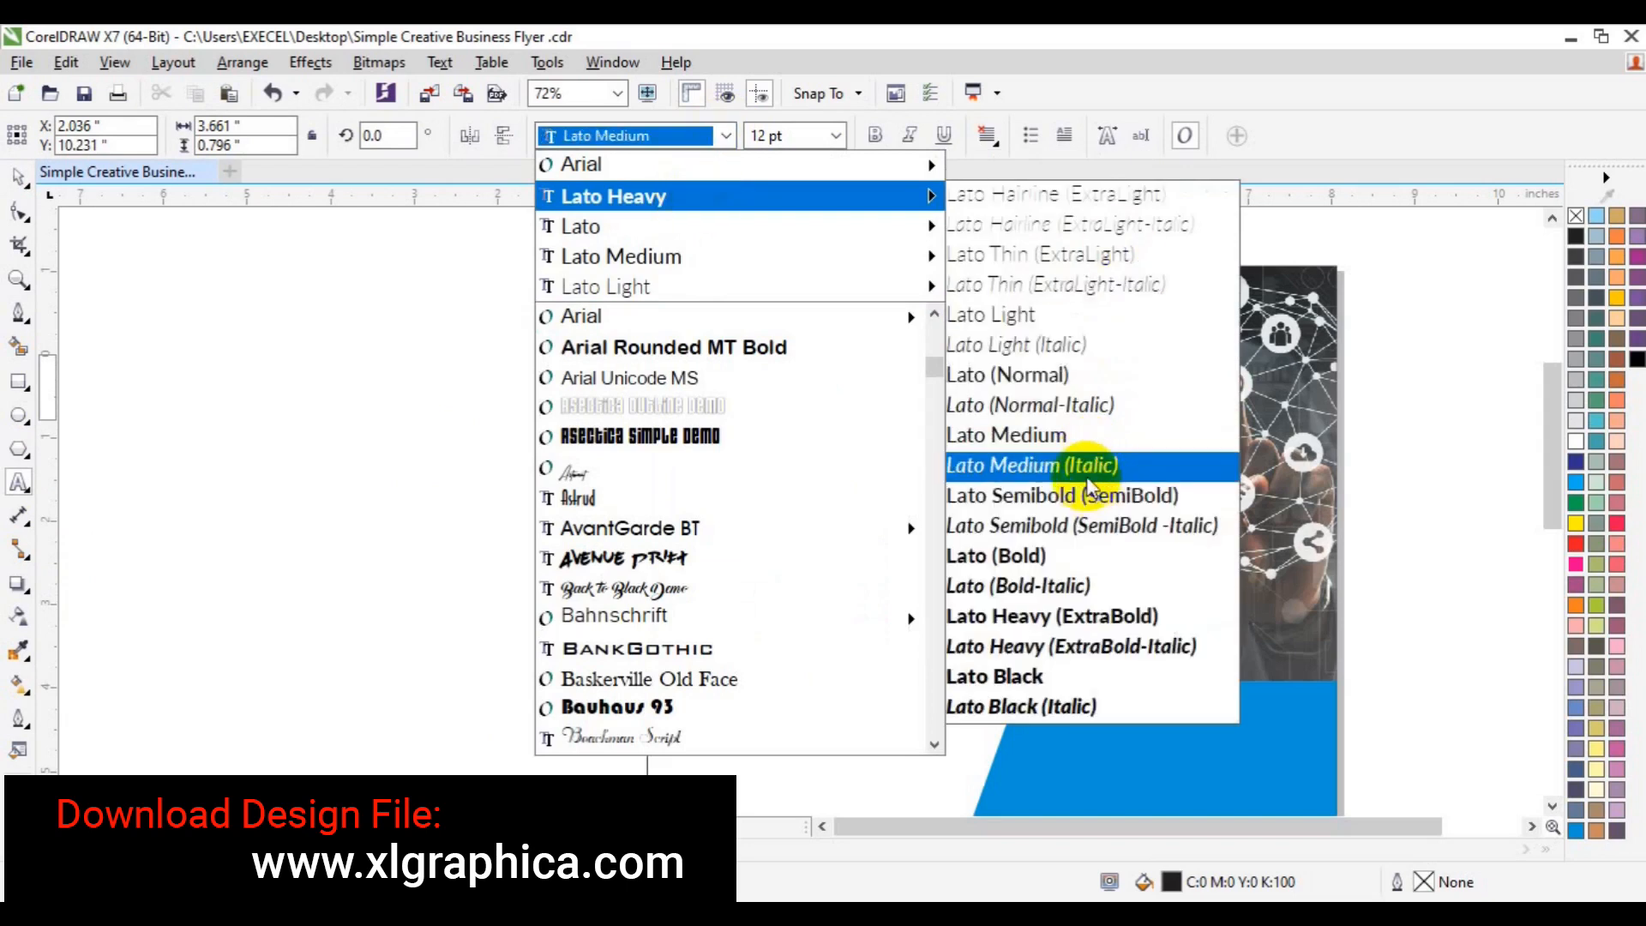
left_click(1091, 503)
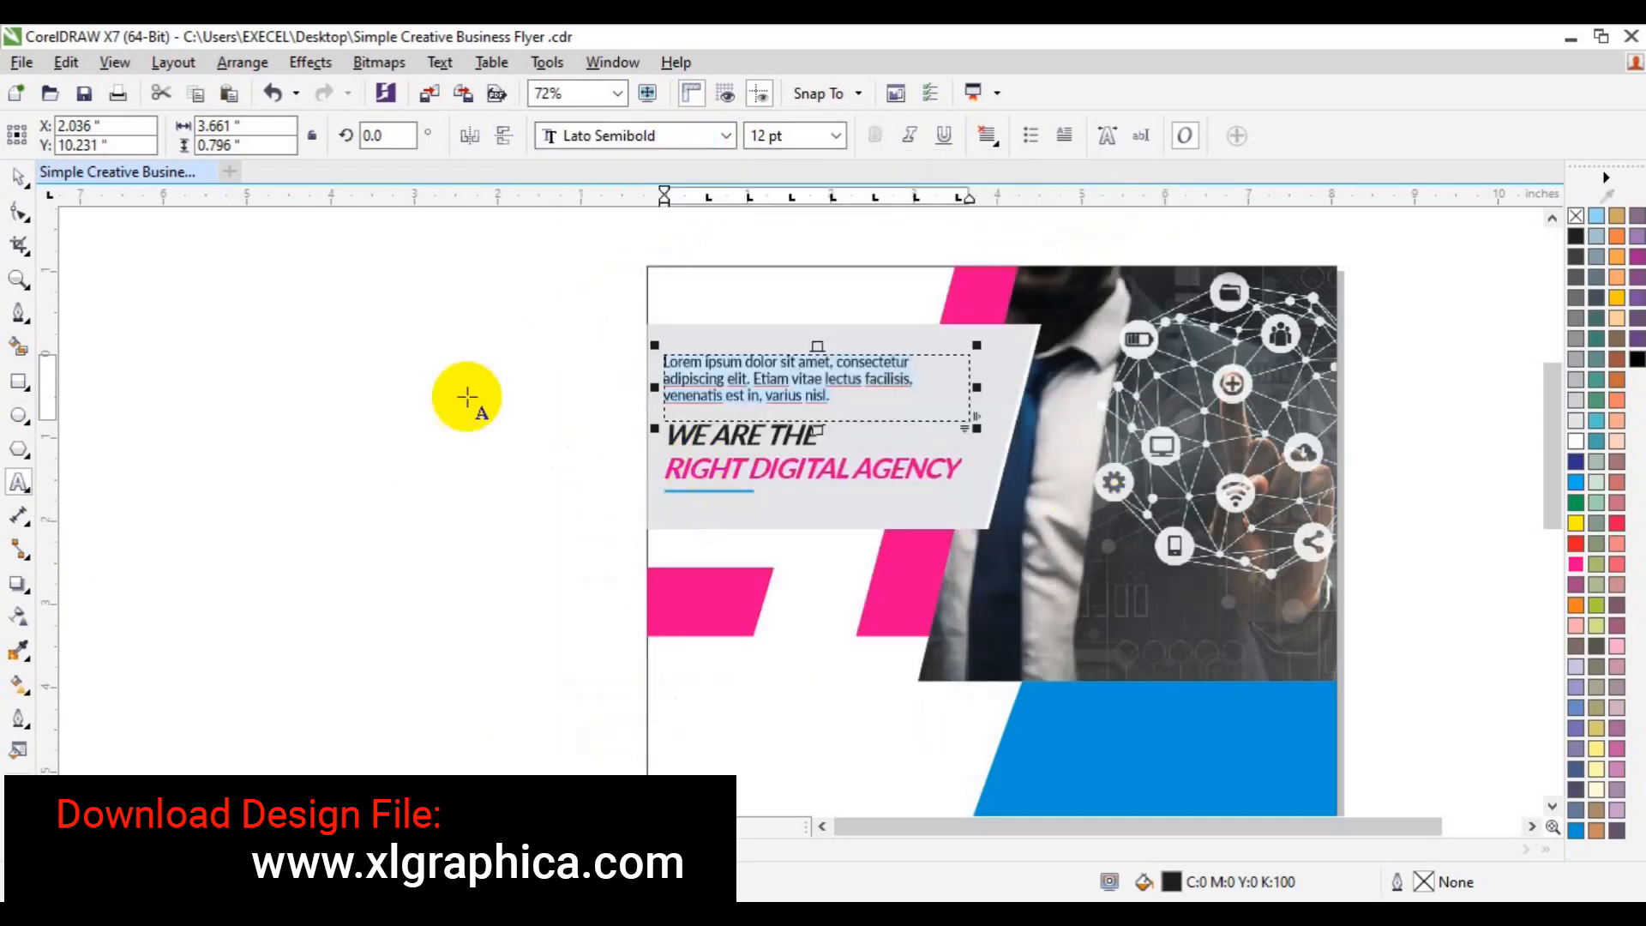
left_click(837, 136)
left_click(790, 246)
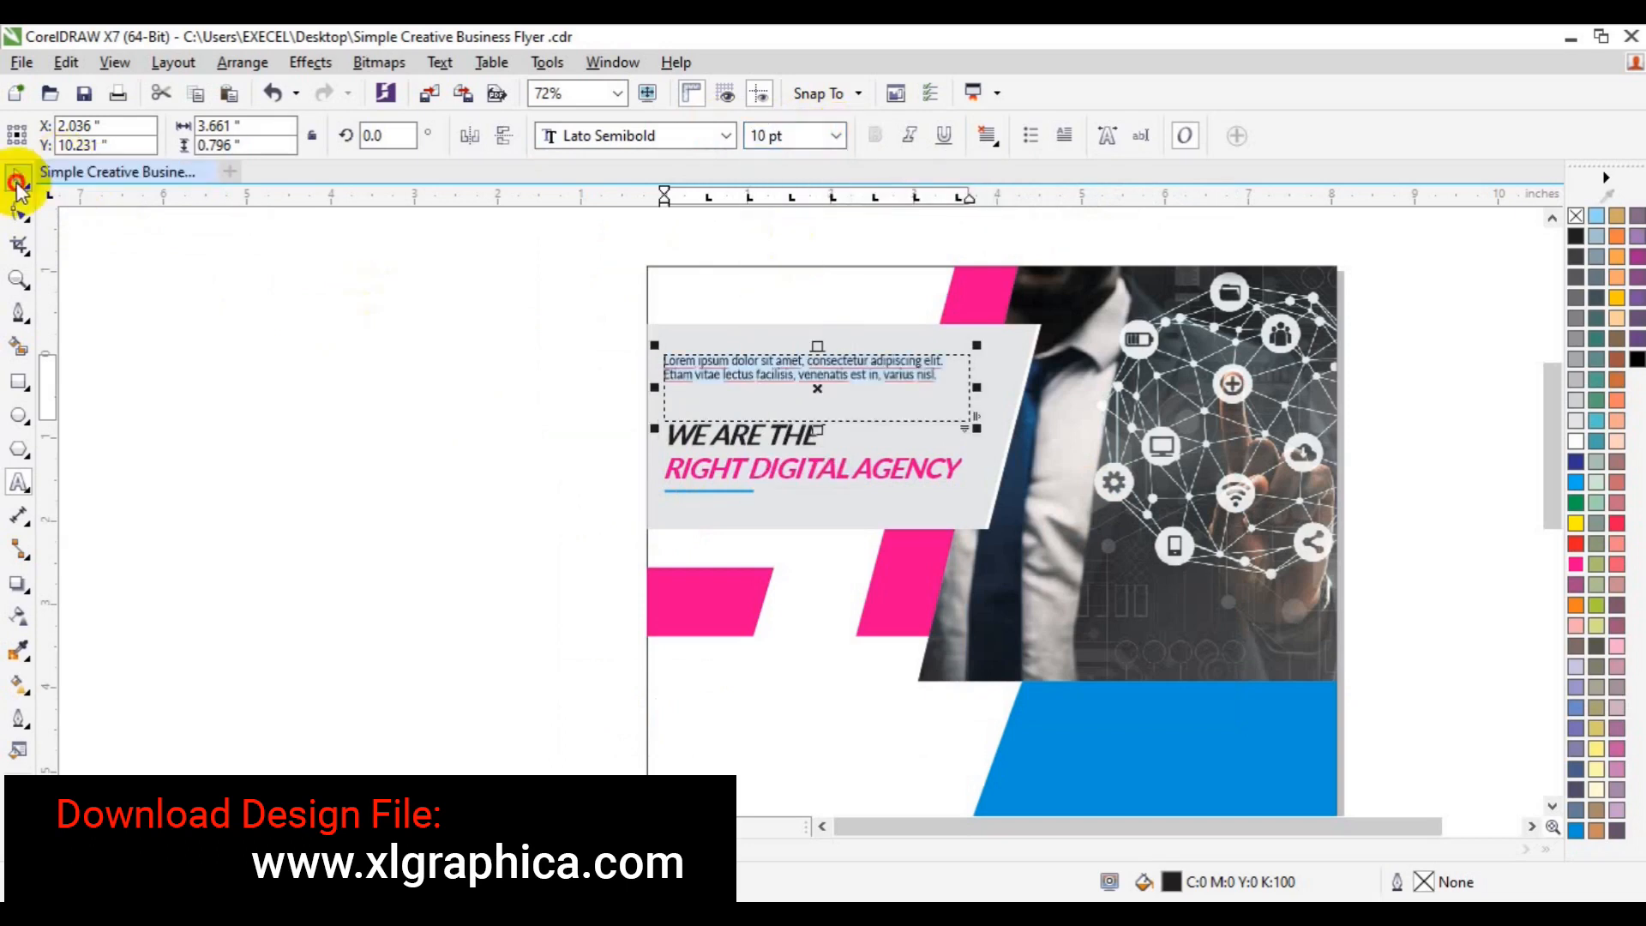
left_click(886, 588)
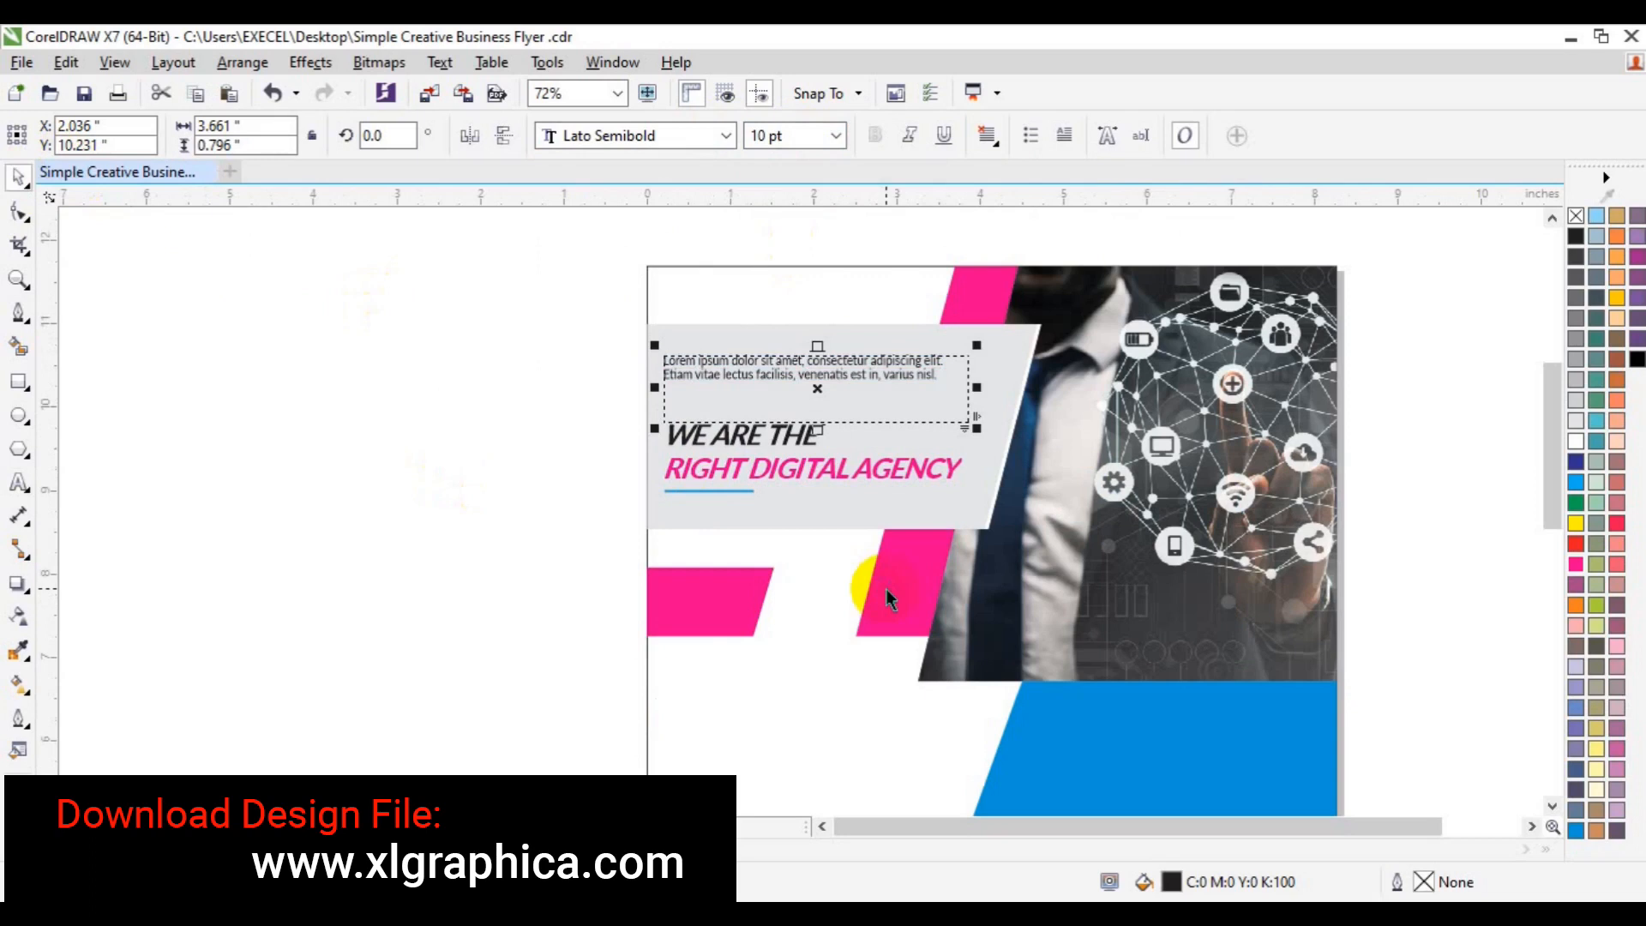
- Convert the Lorem paragraph to artistic text and duplicate it into three stacked blocks
left_click_drag(840, 393, 366, 522)
left_click(823, 375)
key("ctrl+q")
left_click_drag(823, 374, 823, 407)
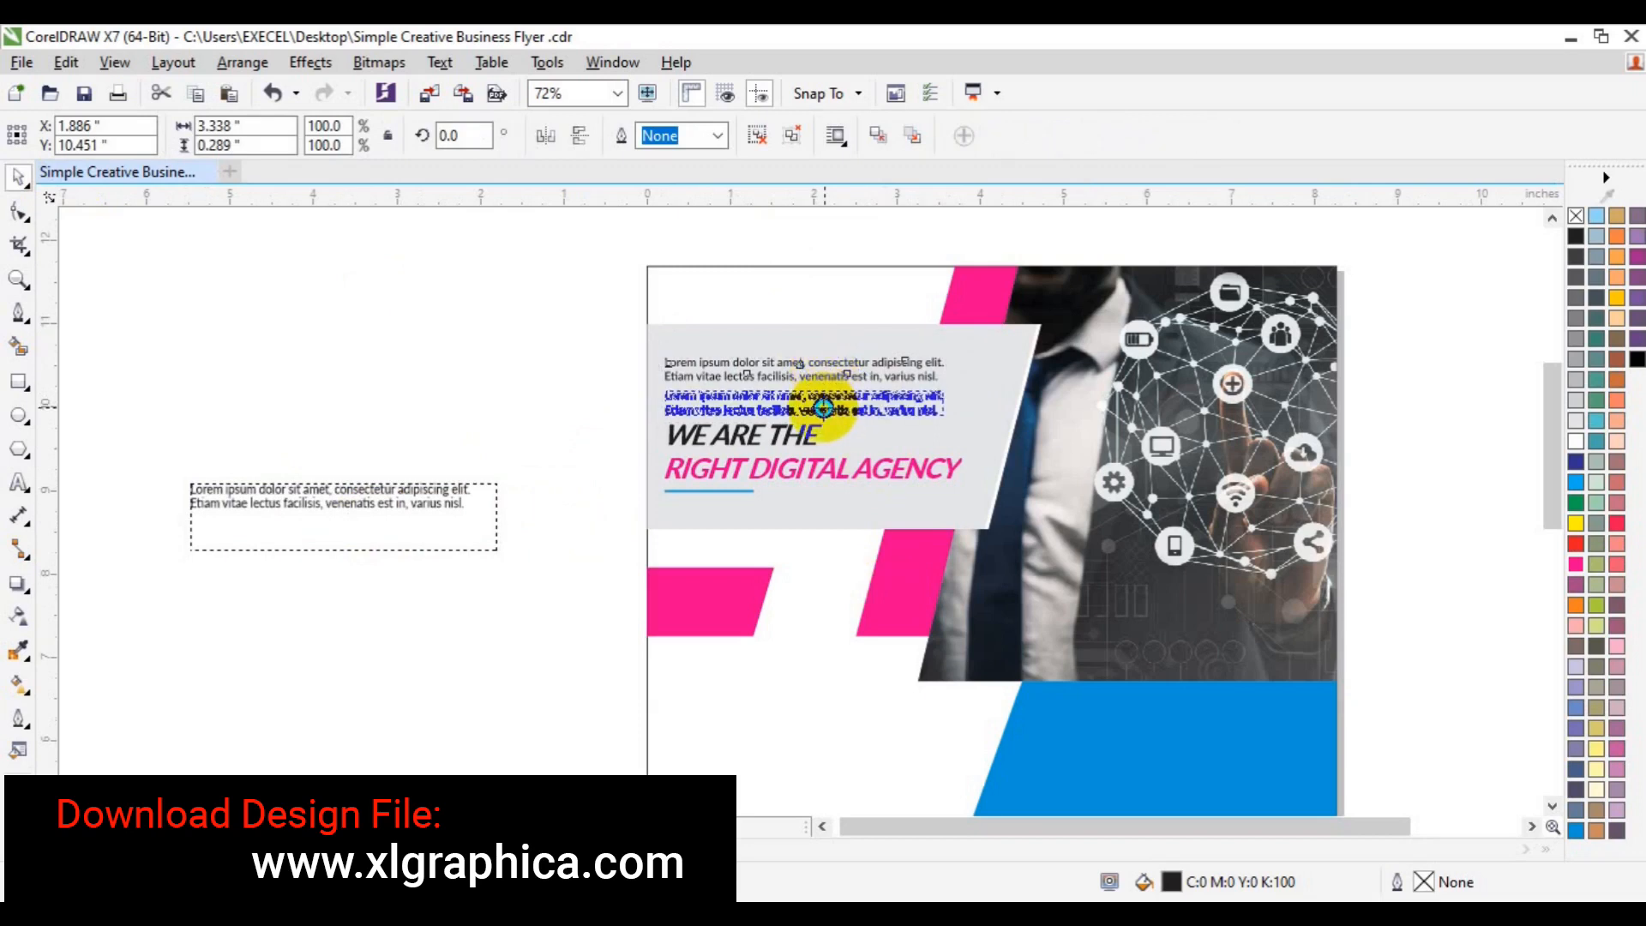
left_click_drag(823, 407, 844, 416)
left_click(876, 448)
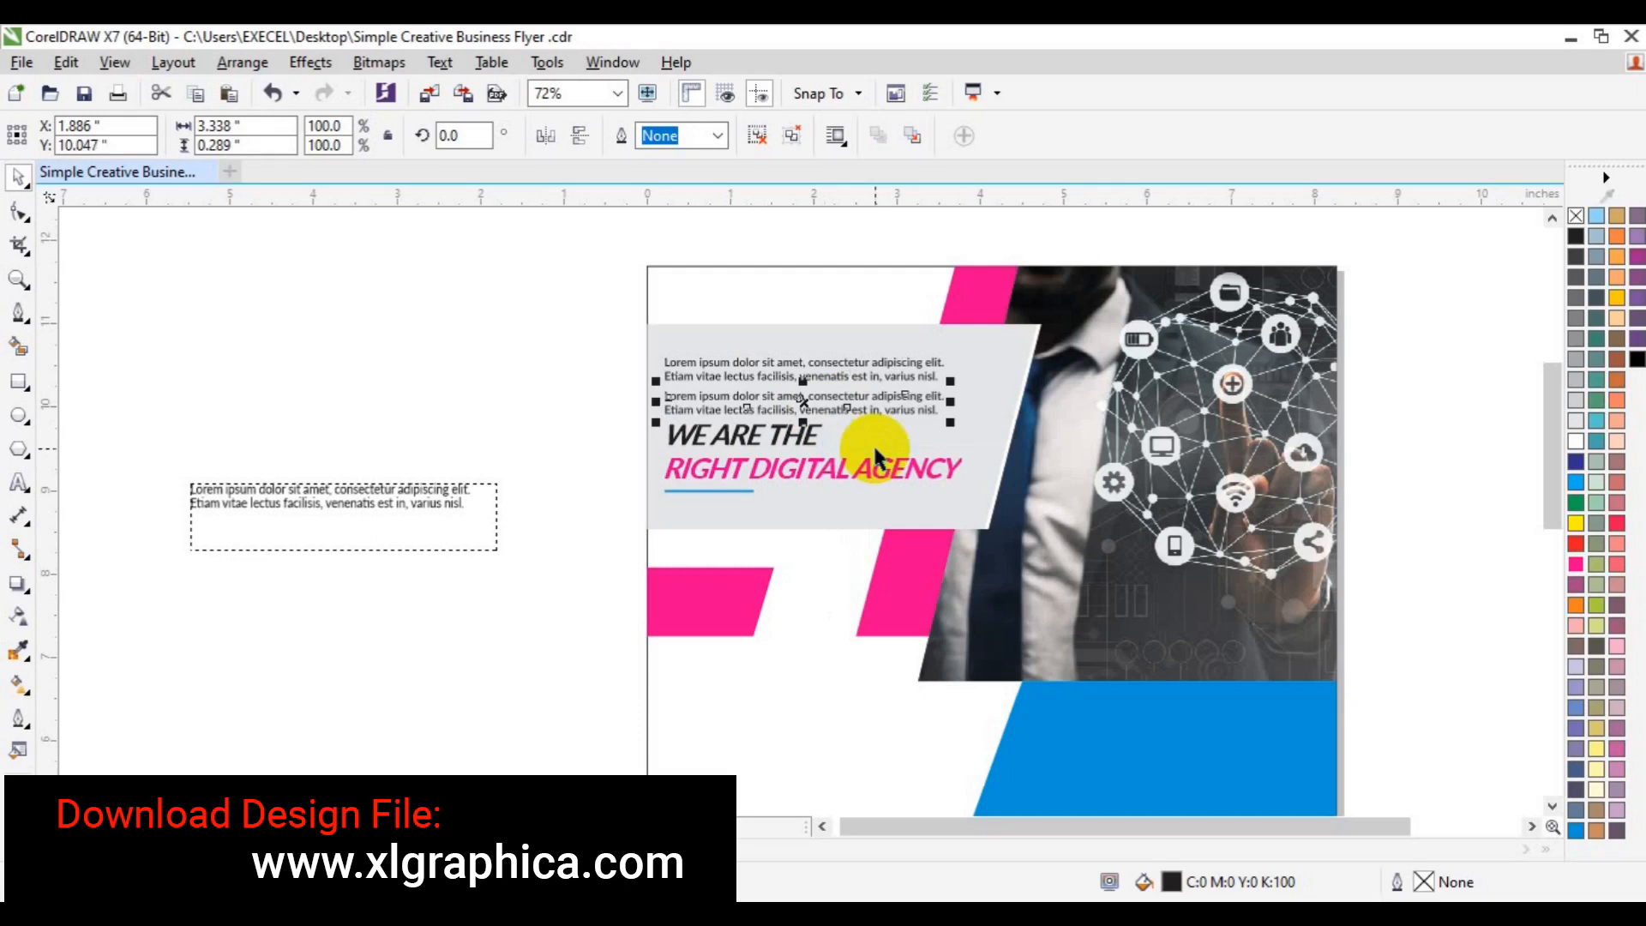
left_click(872, 403, "shift")
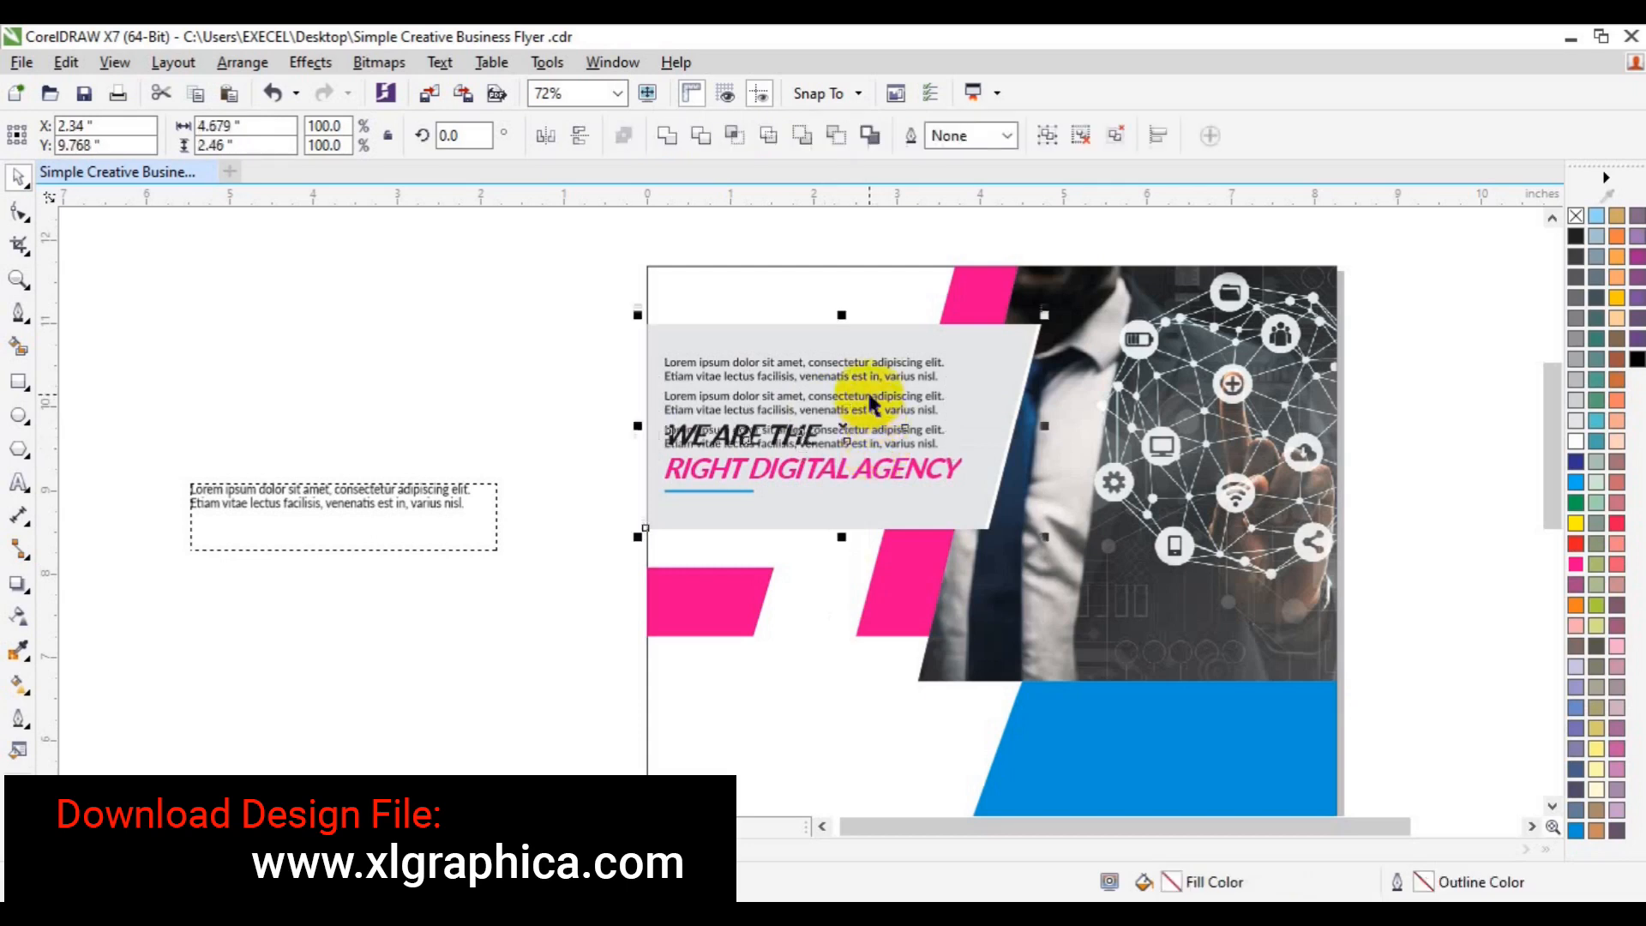
left_click(879, 444, "shift")
left_click(858, 429, "shift")
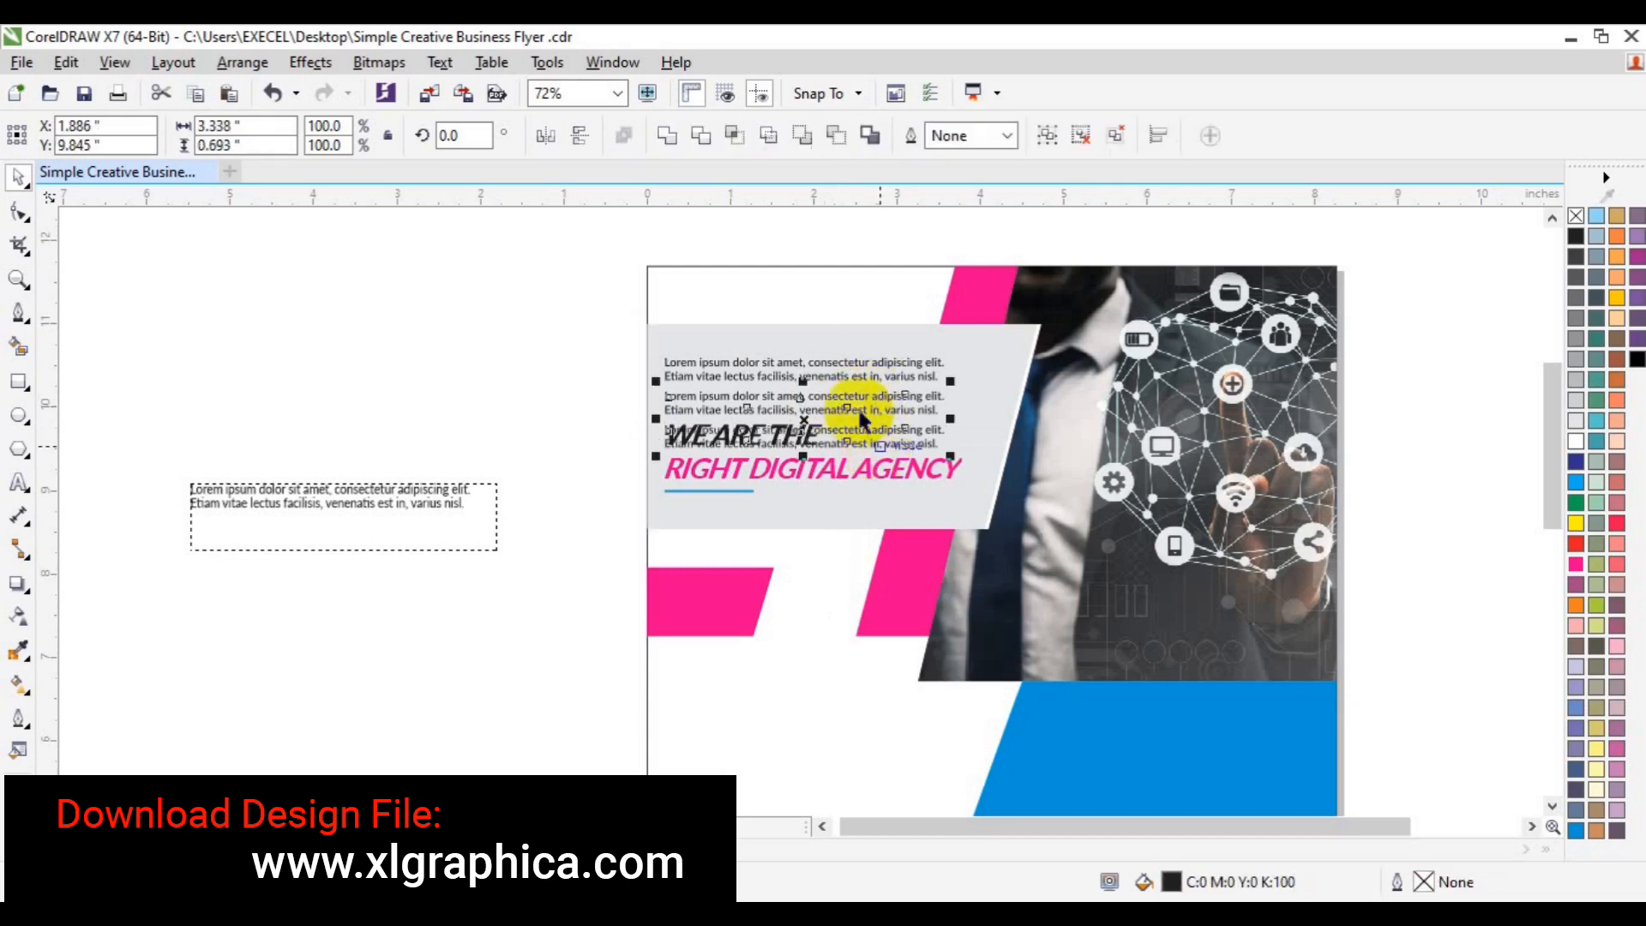
left_click(840, 377, "shift")
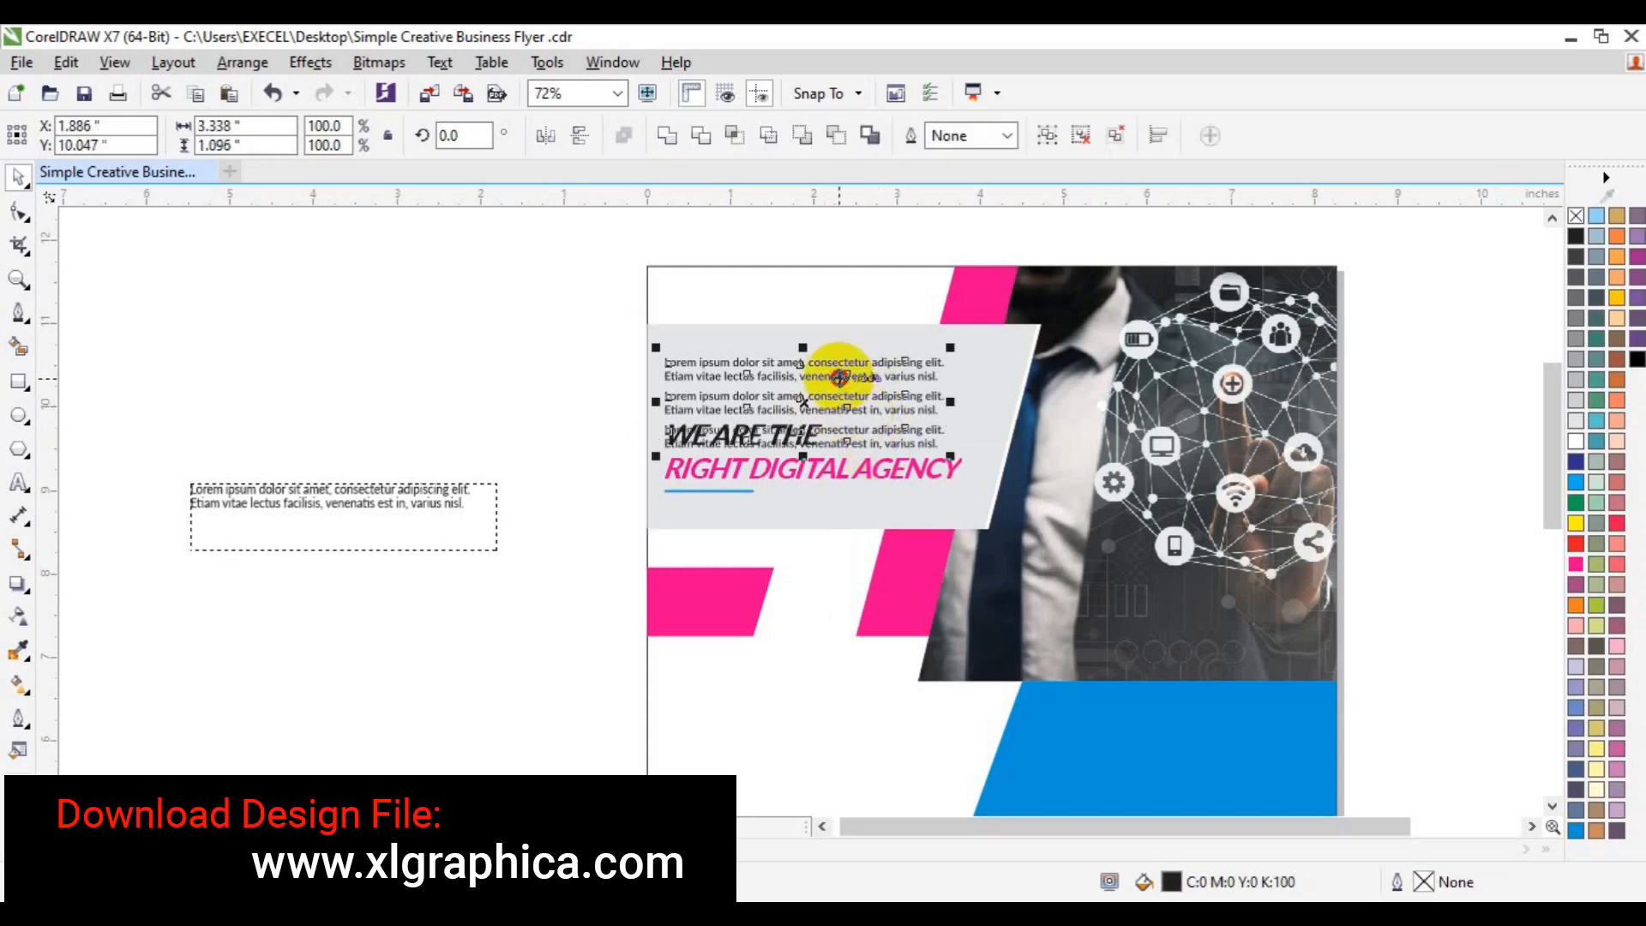
- Group the headline with its blue underline and align the Lorem group to it
left_click(744, 487)
left_click(801, 475, "shift")
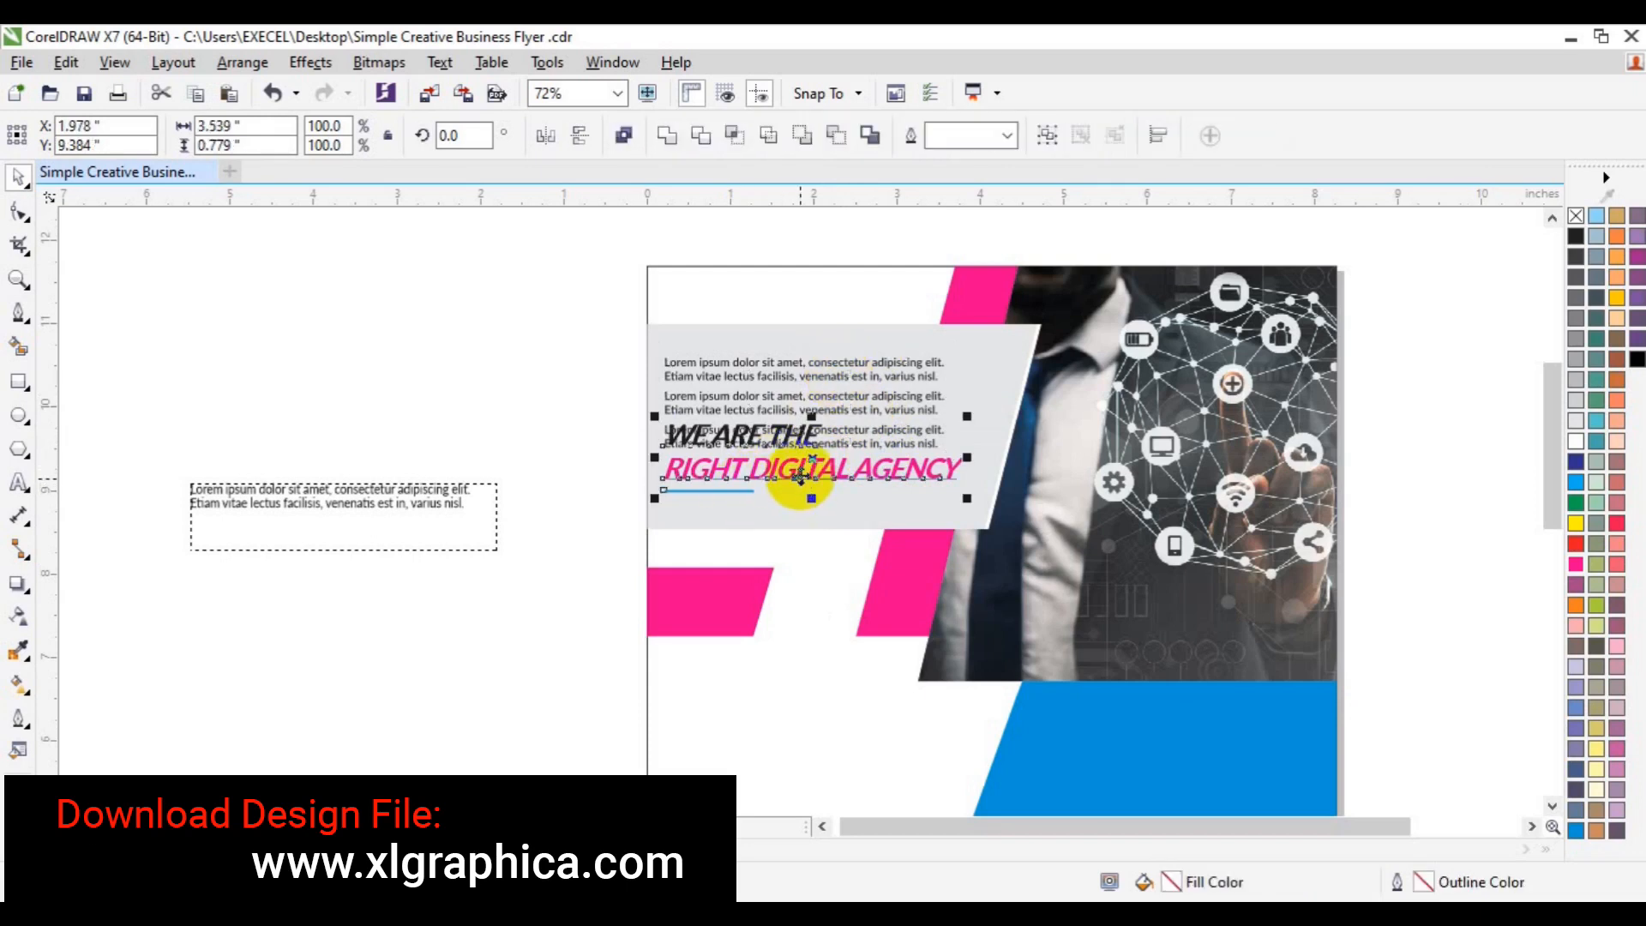
key("ctrl+g")
left_click(783, 375, "shift")
key("t")
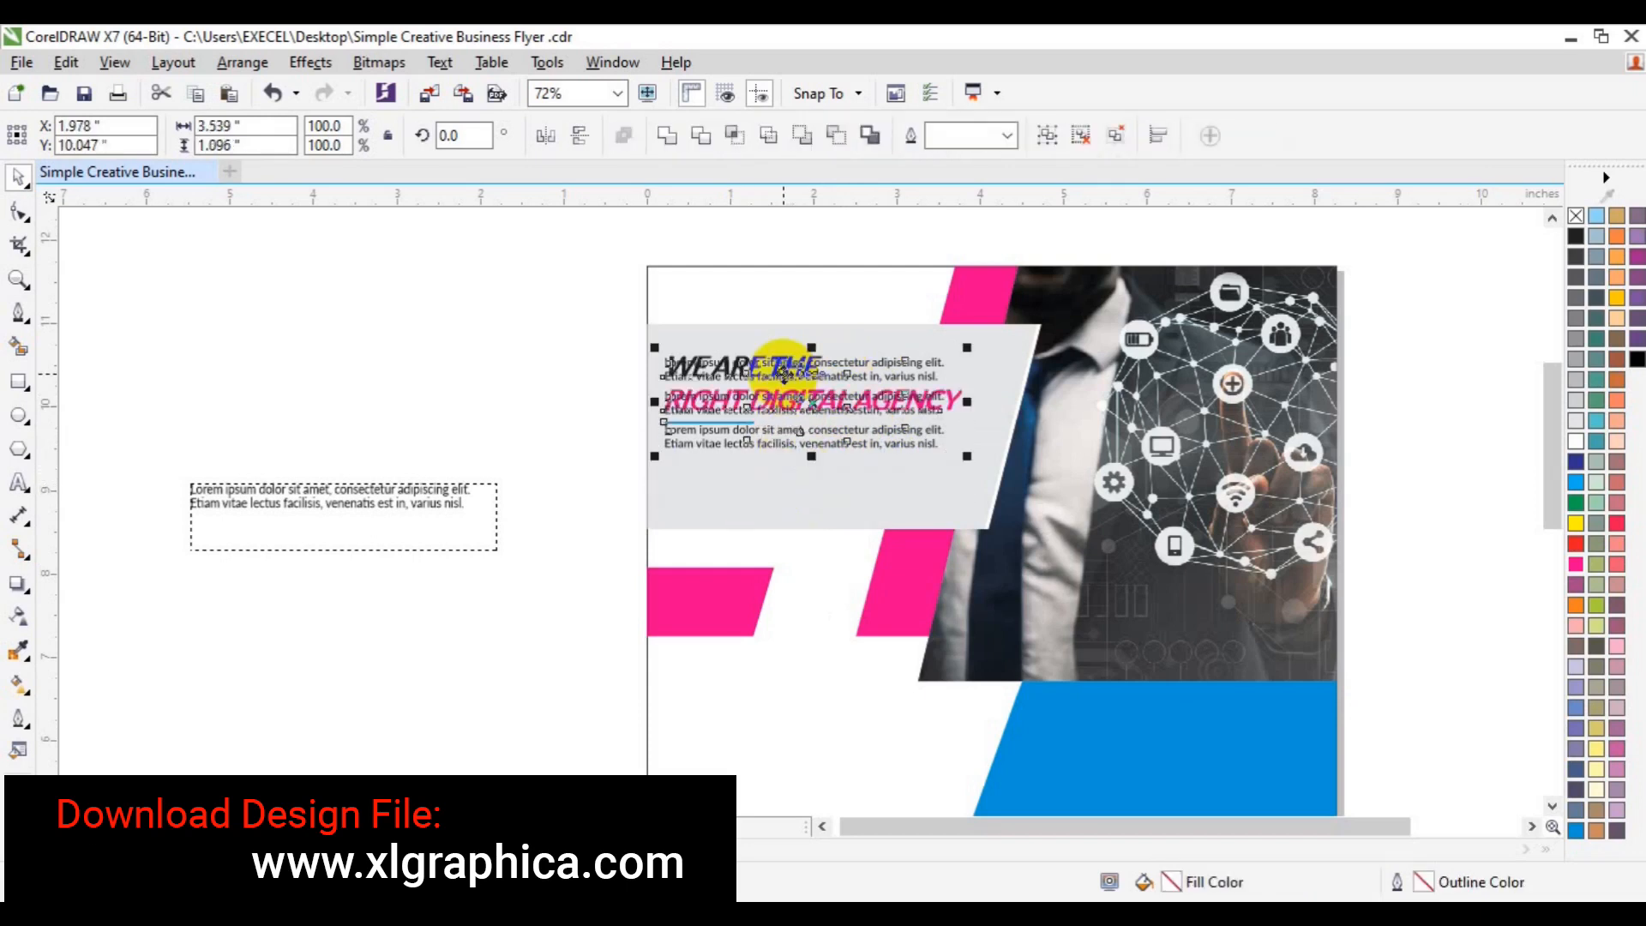
left_click(553, 399)
left_click(773, 443)
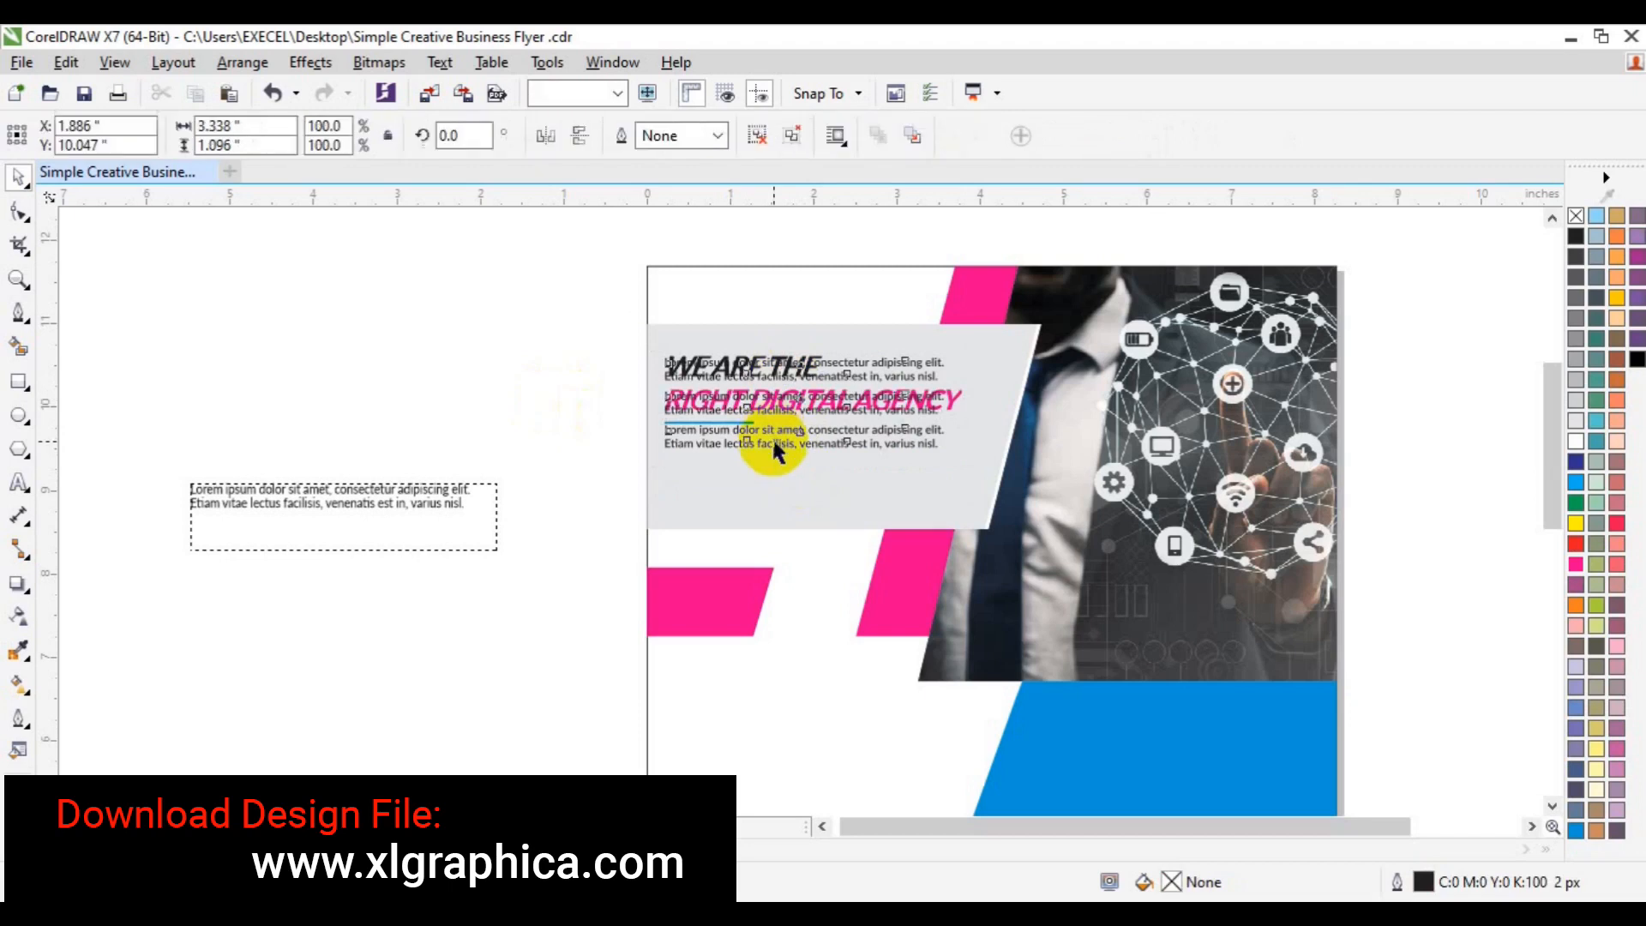
left_click(960, 397, "shift")
key("b")
- Position the headline at the panel top with the Lorem paragraphs just beneath it
left_click(562, 403)
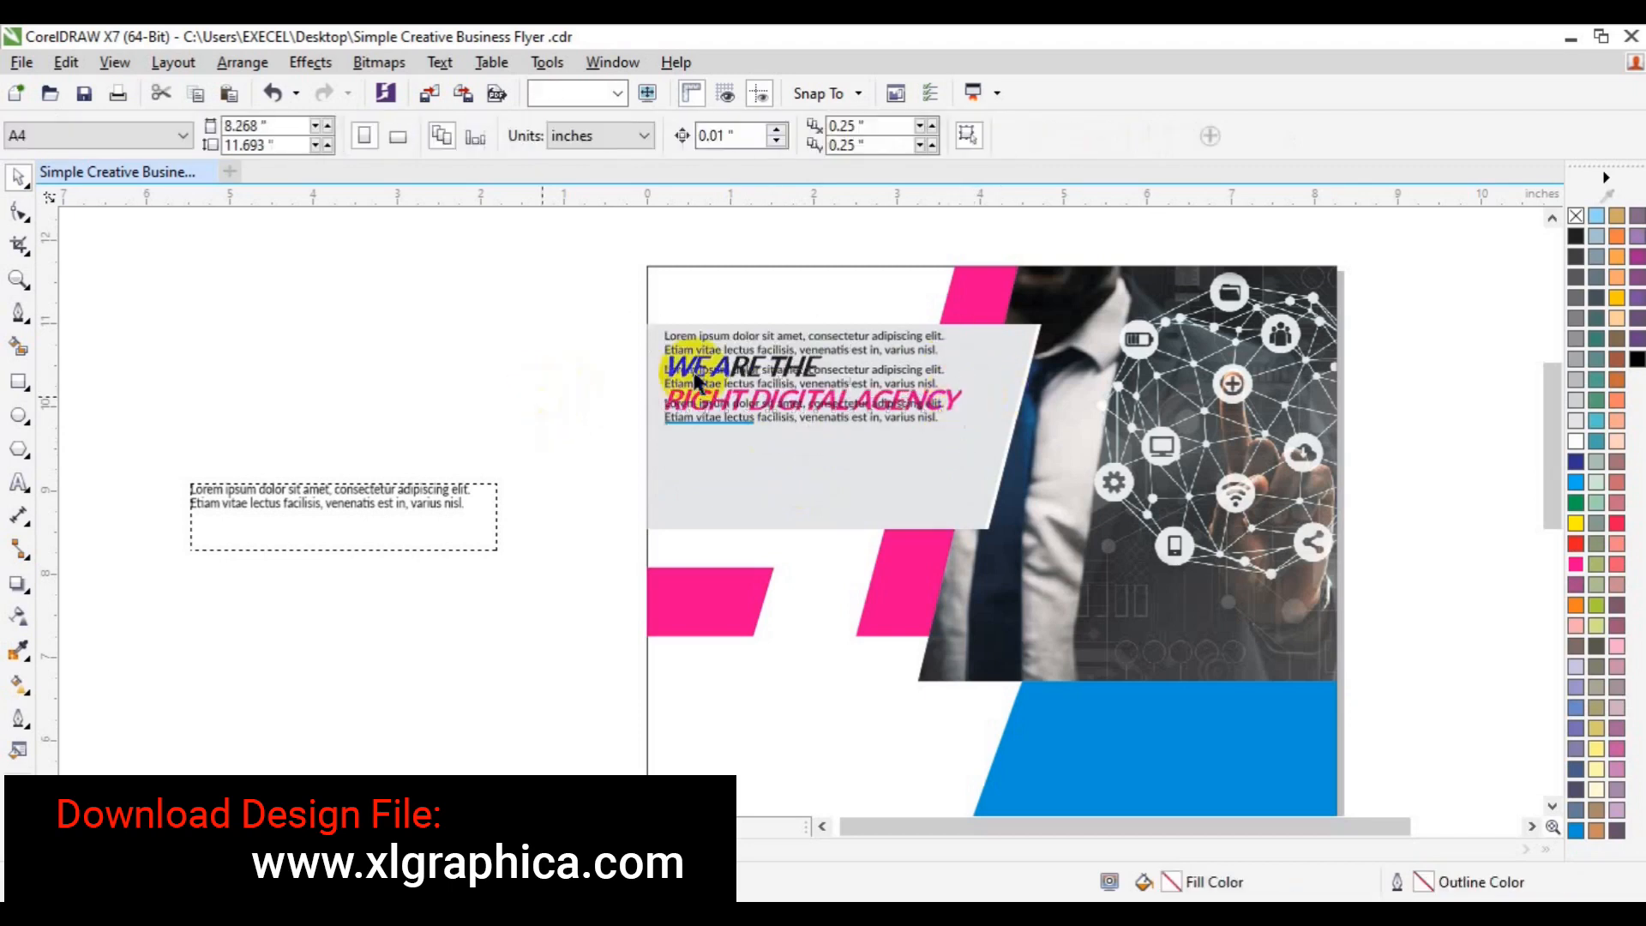
left_click(860, 371)
left_click(865, 468)
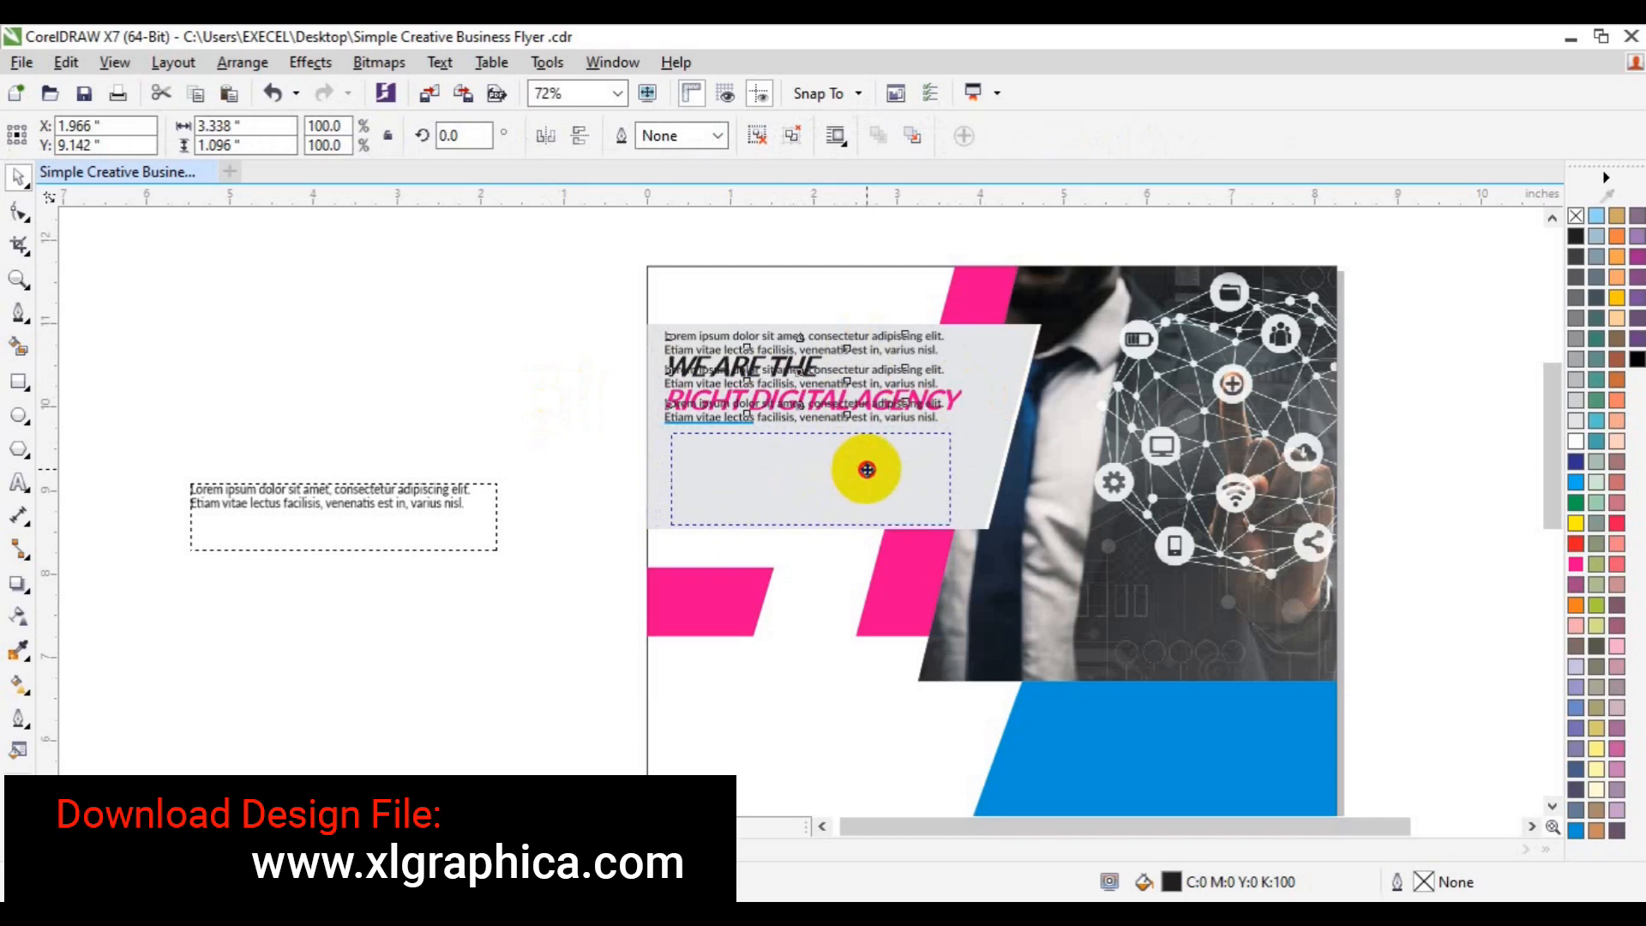
left_click_drag(864, 466, 863, 466)
left_click_drag(776, 396, 775, 381)
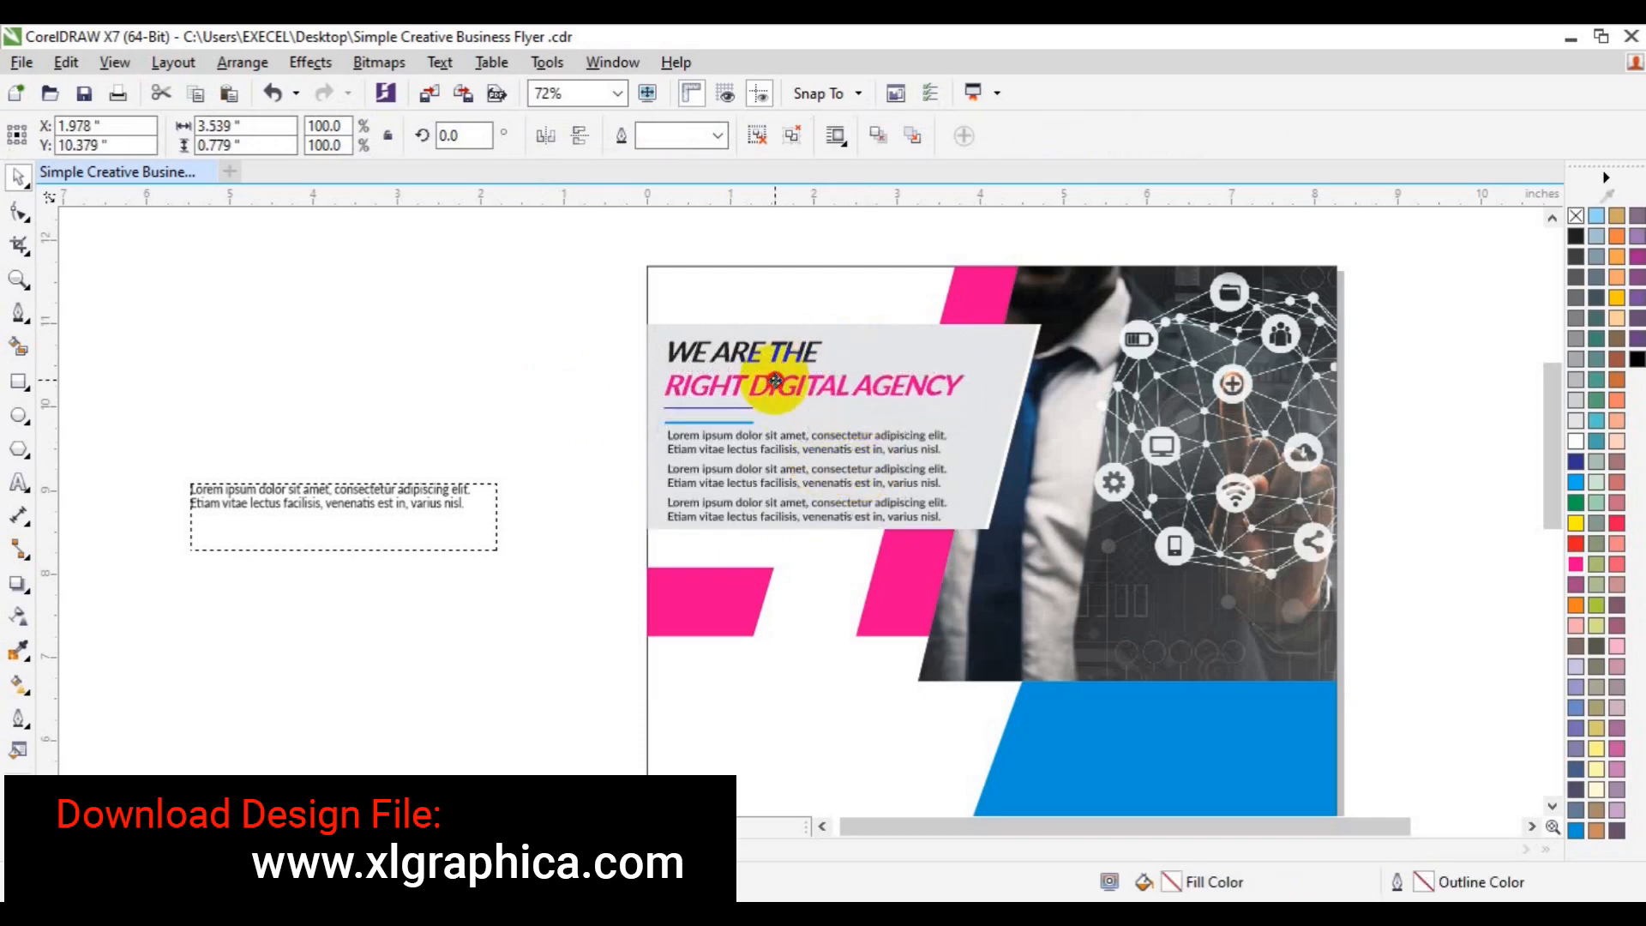
left_click(754, 479)
left_click_drag(748, 473, 748, 467)
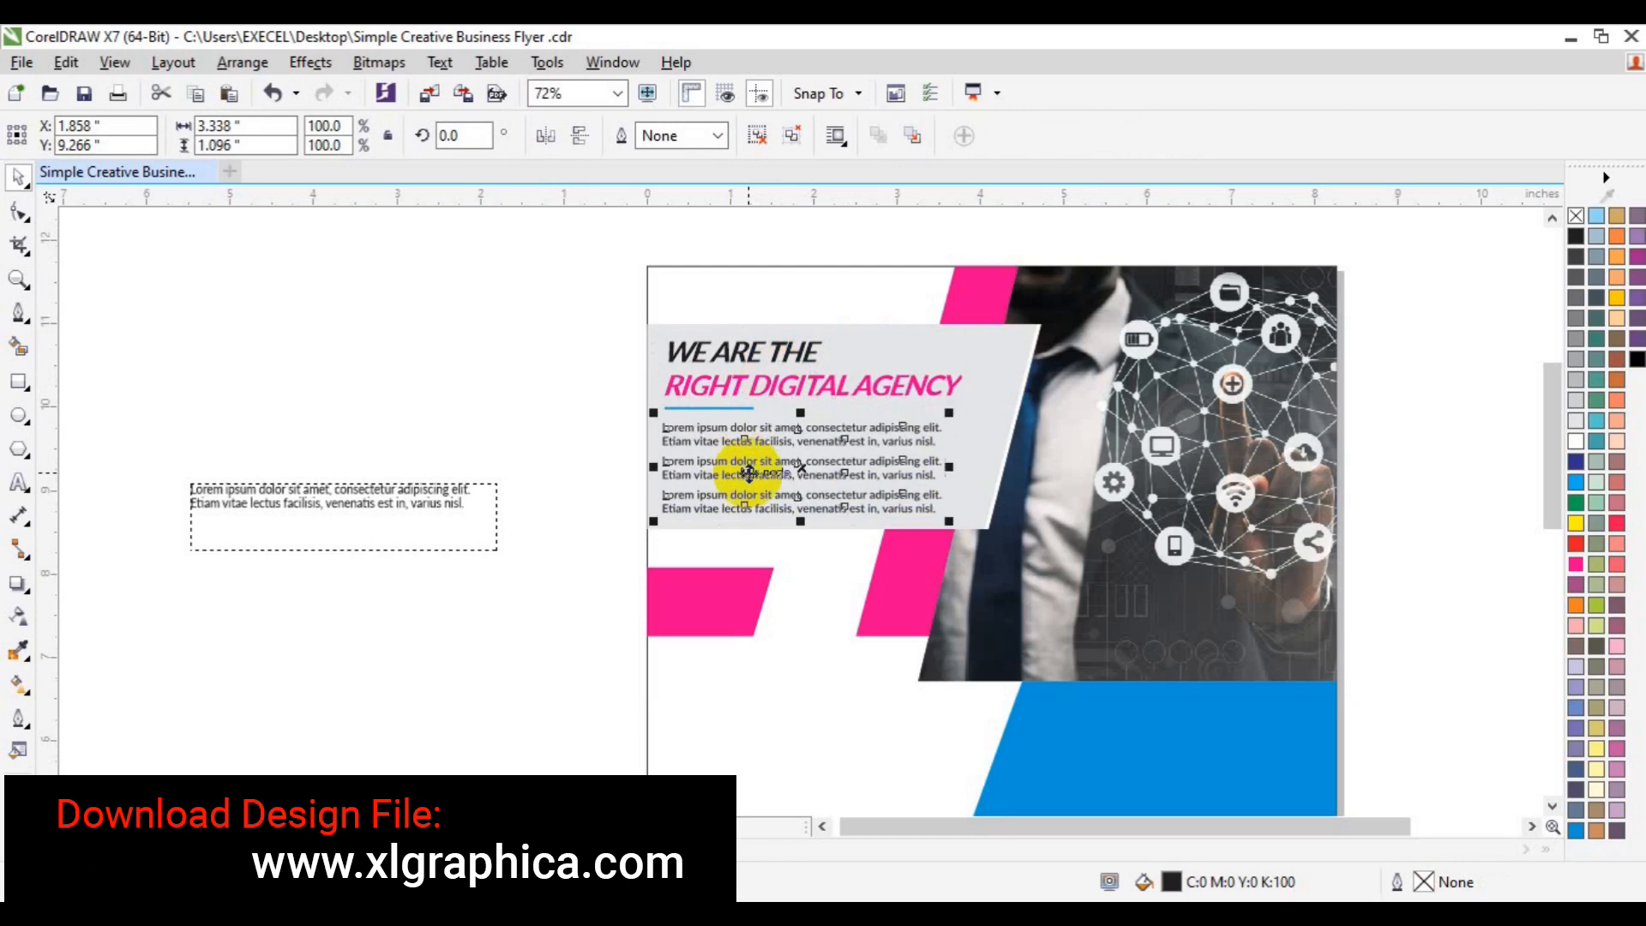
left_click(765, 383, "shift")
left_click(488, 342)
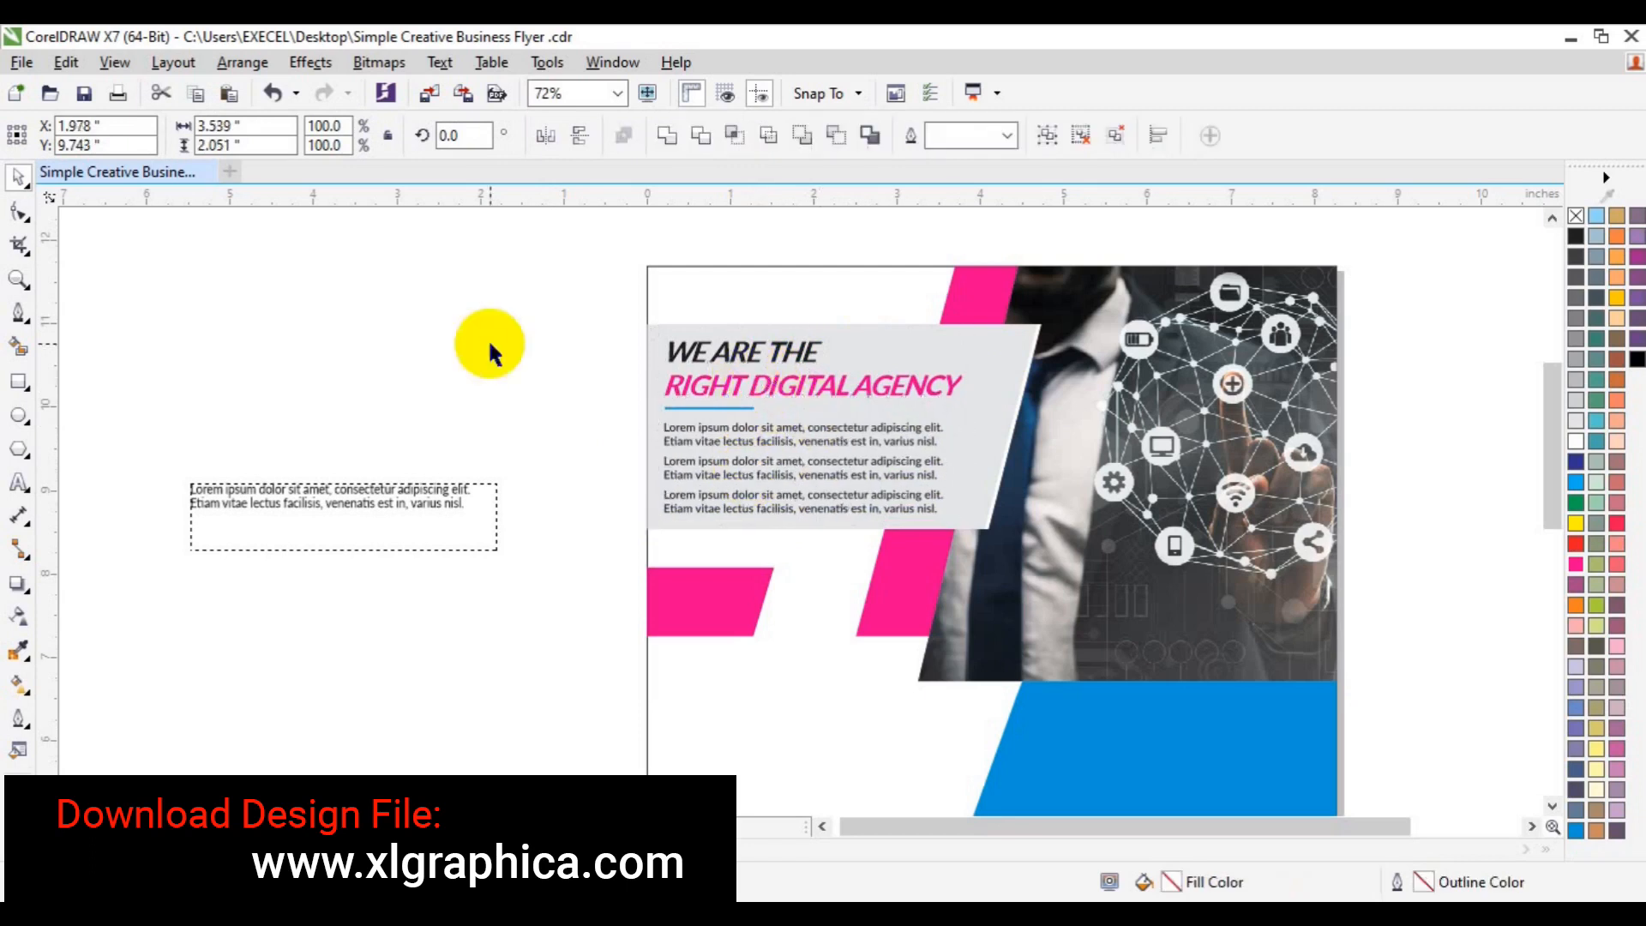
left_click(19, 482)
- Create the EXCEL GRAPHICS AND MULTIMEDIA title in Lato Semibold at 12 pt
left_click(222, 357)
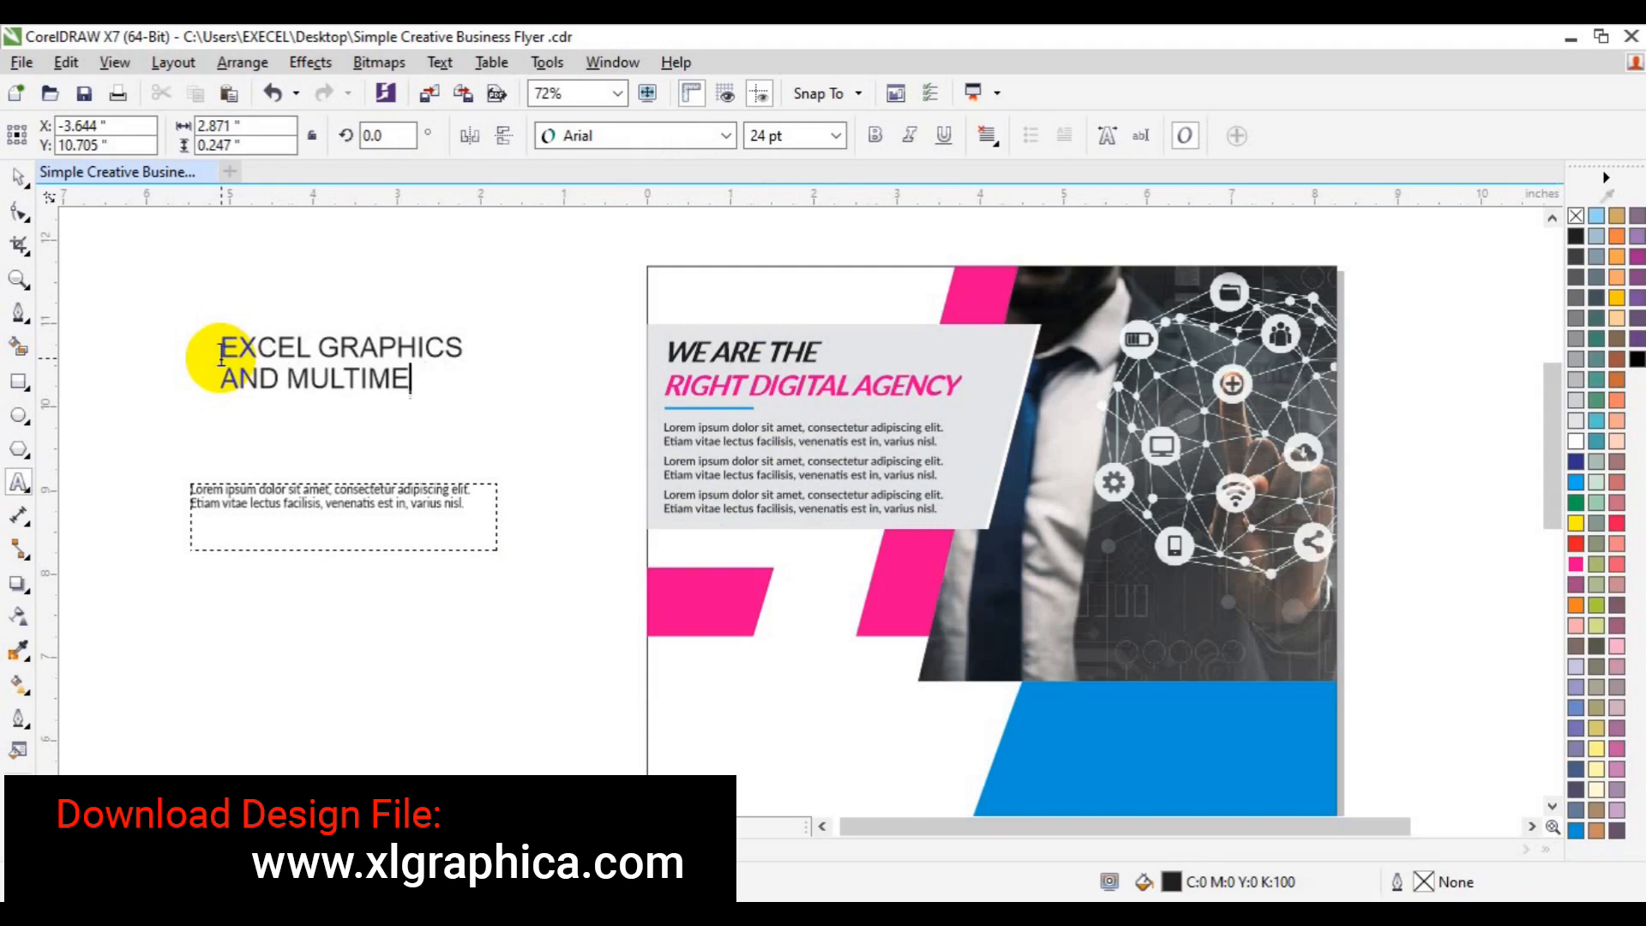
key("ctrl+a")
left_click(728, 136)
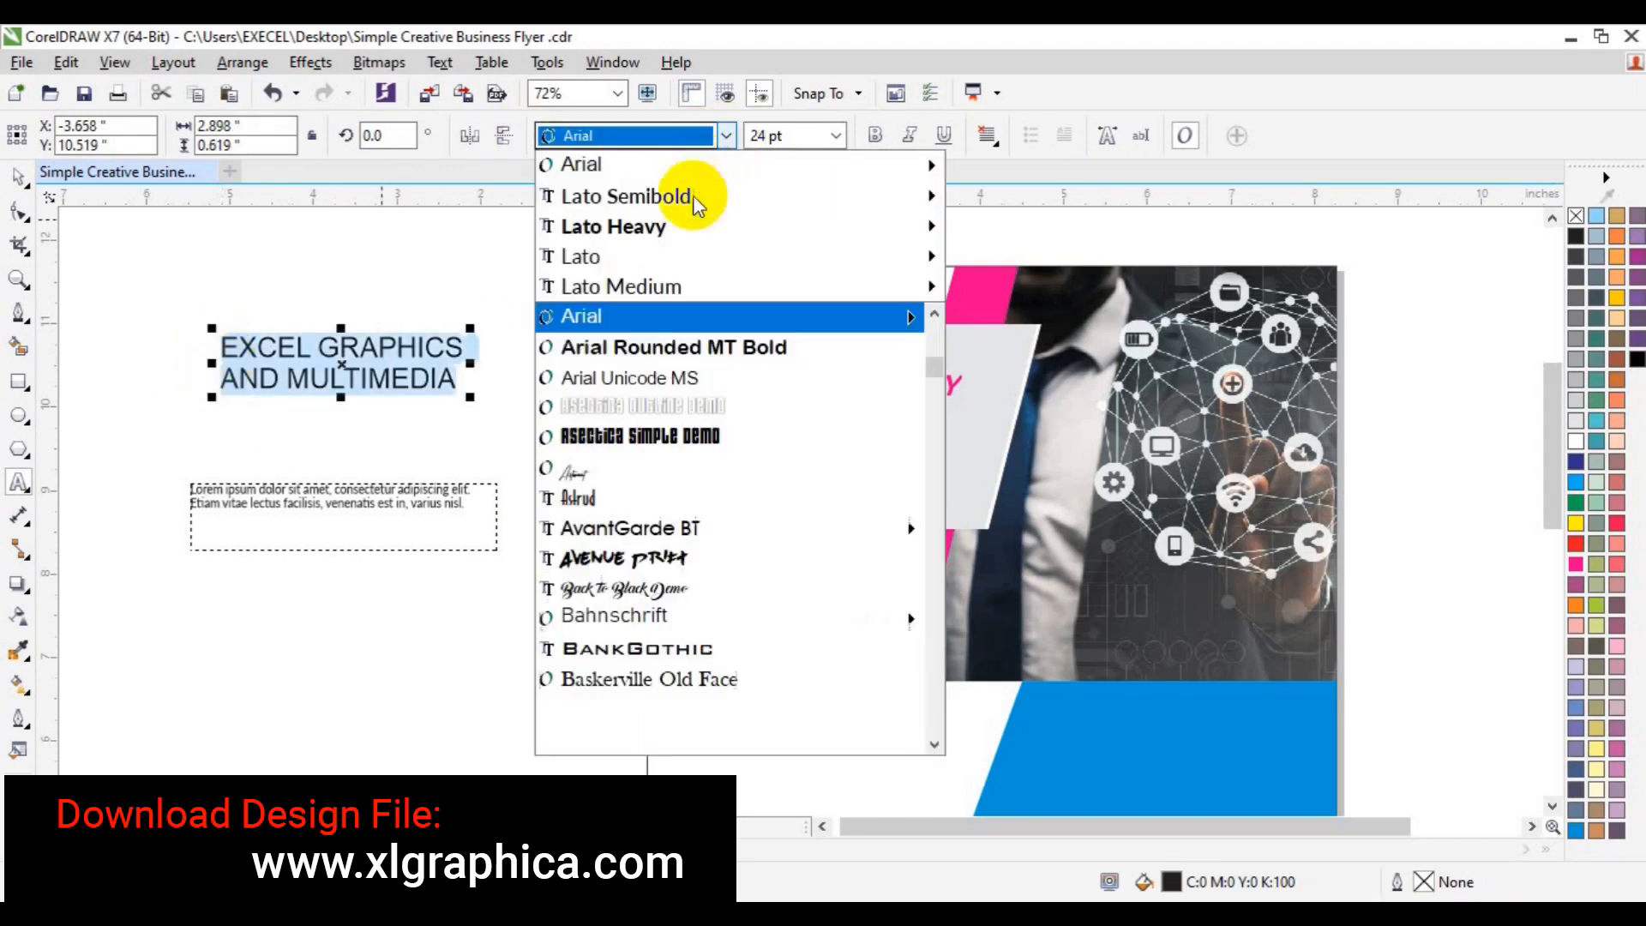
mouse_move(683, 214)
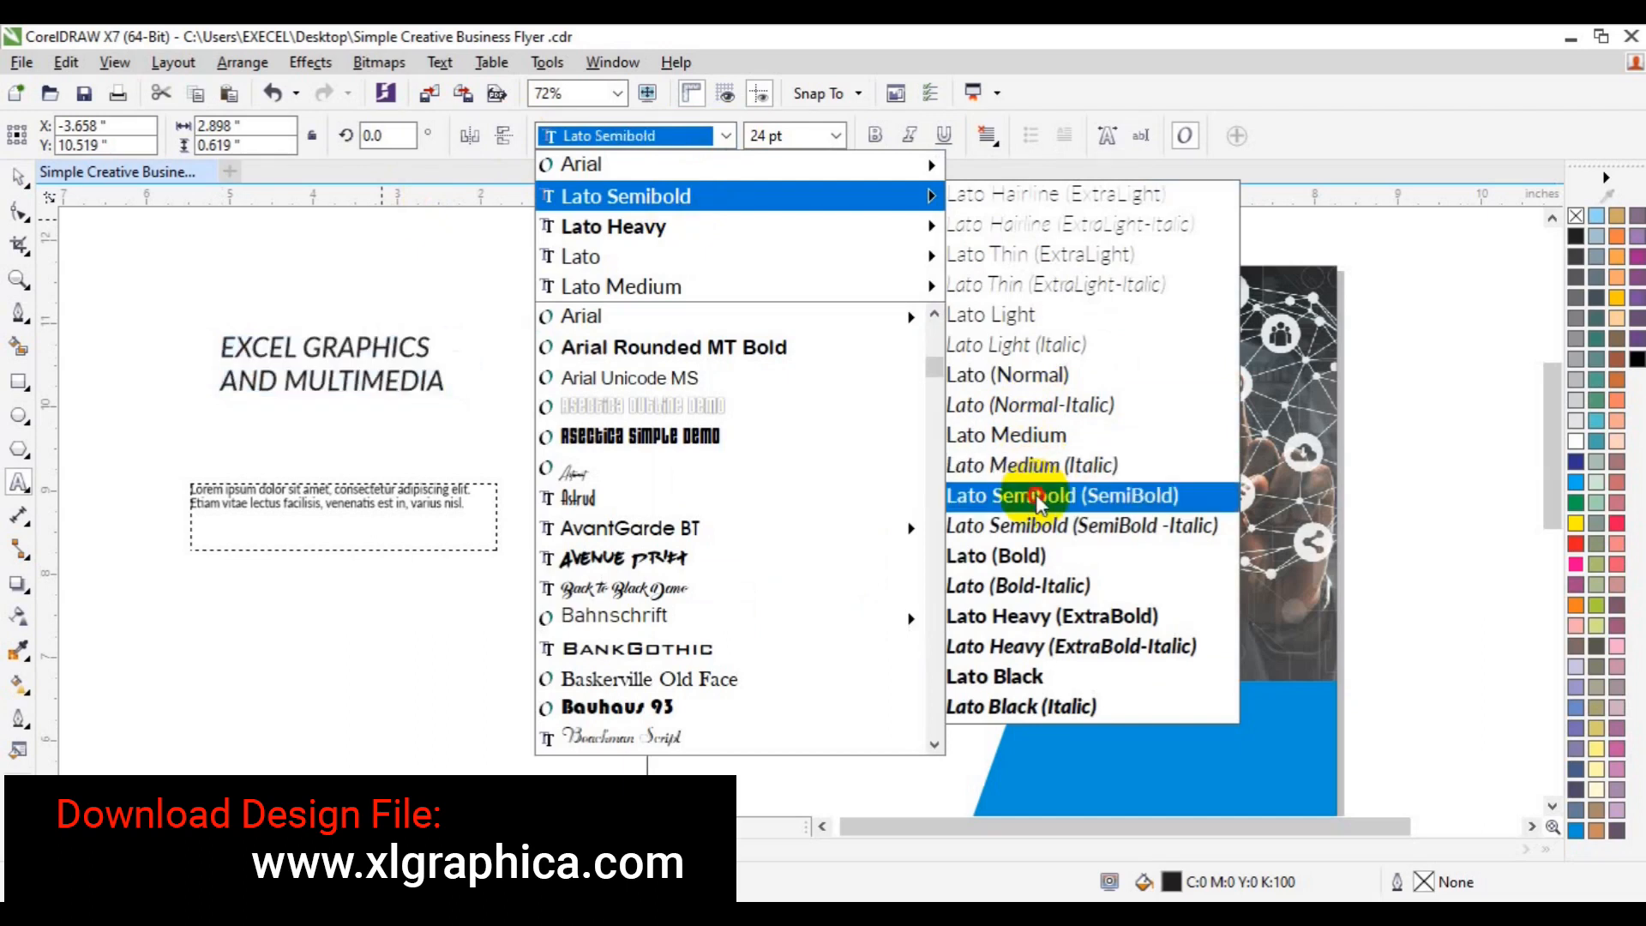
left_click(1038, 499)
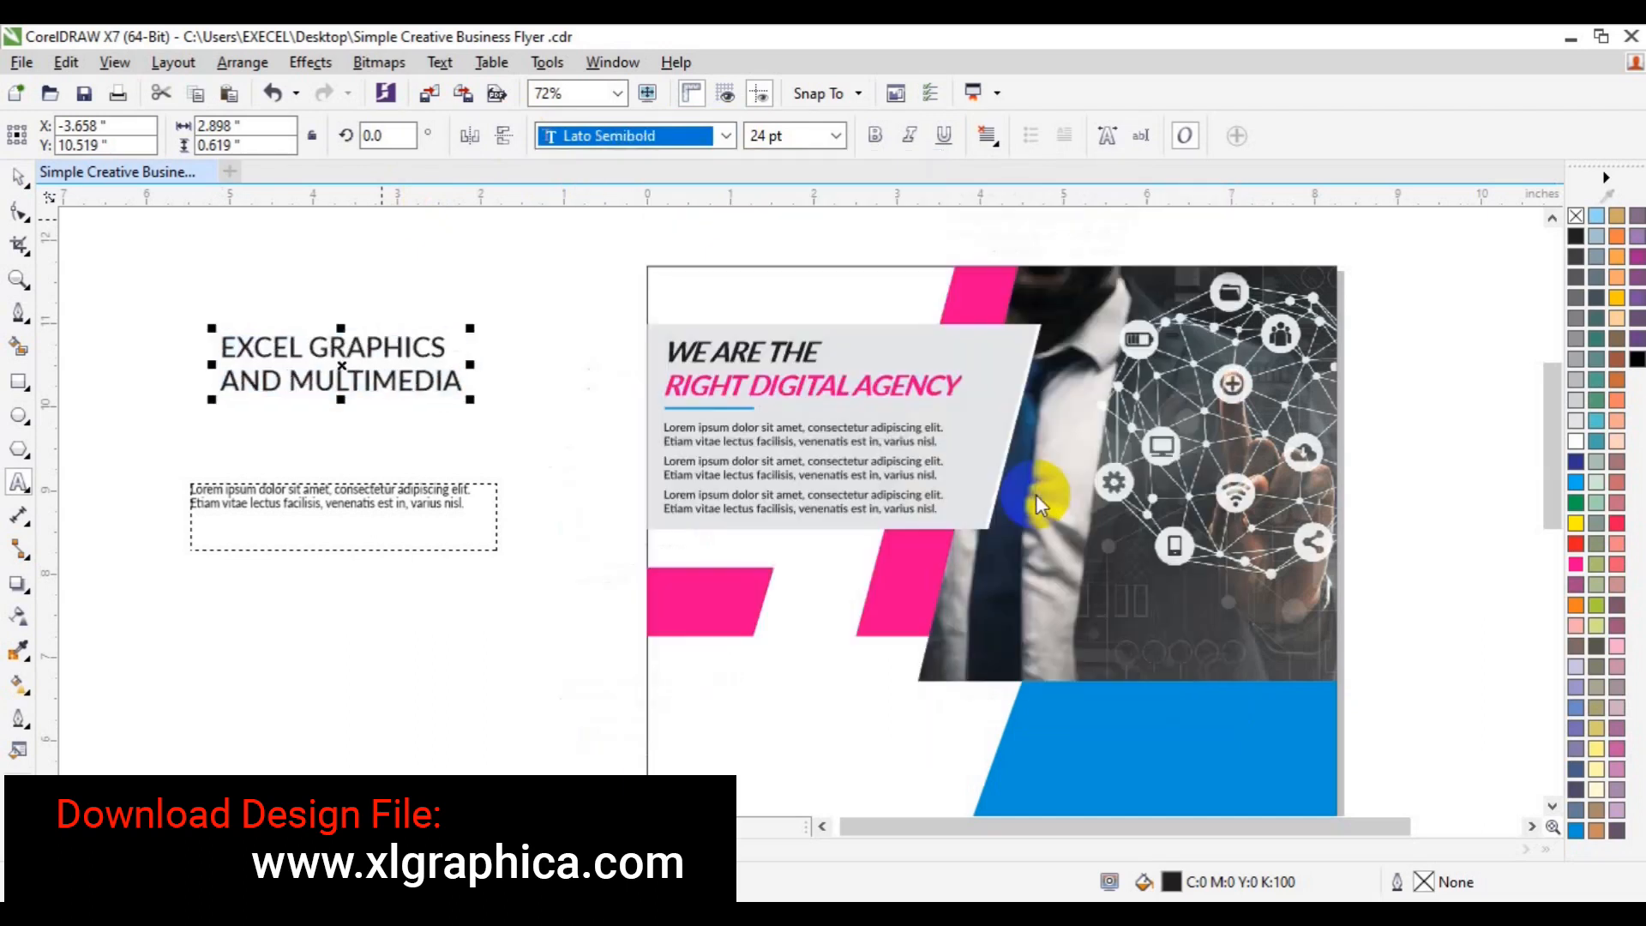
left_click(836, 135)
left_click(791, 270)
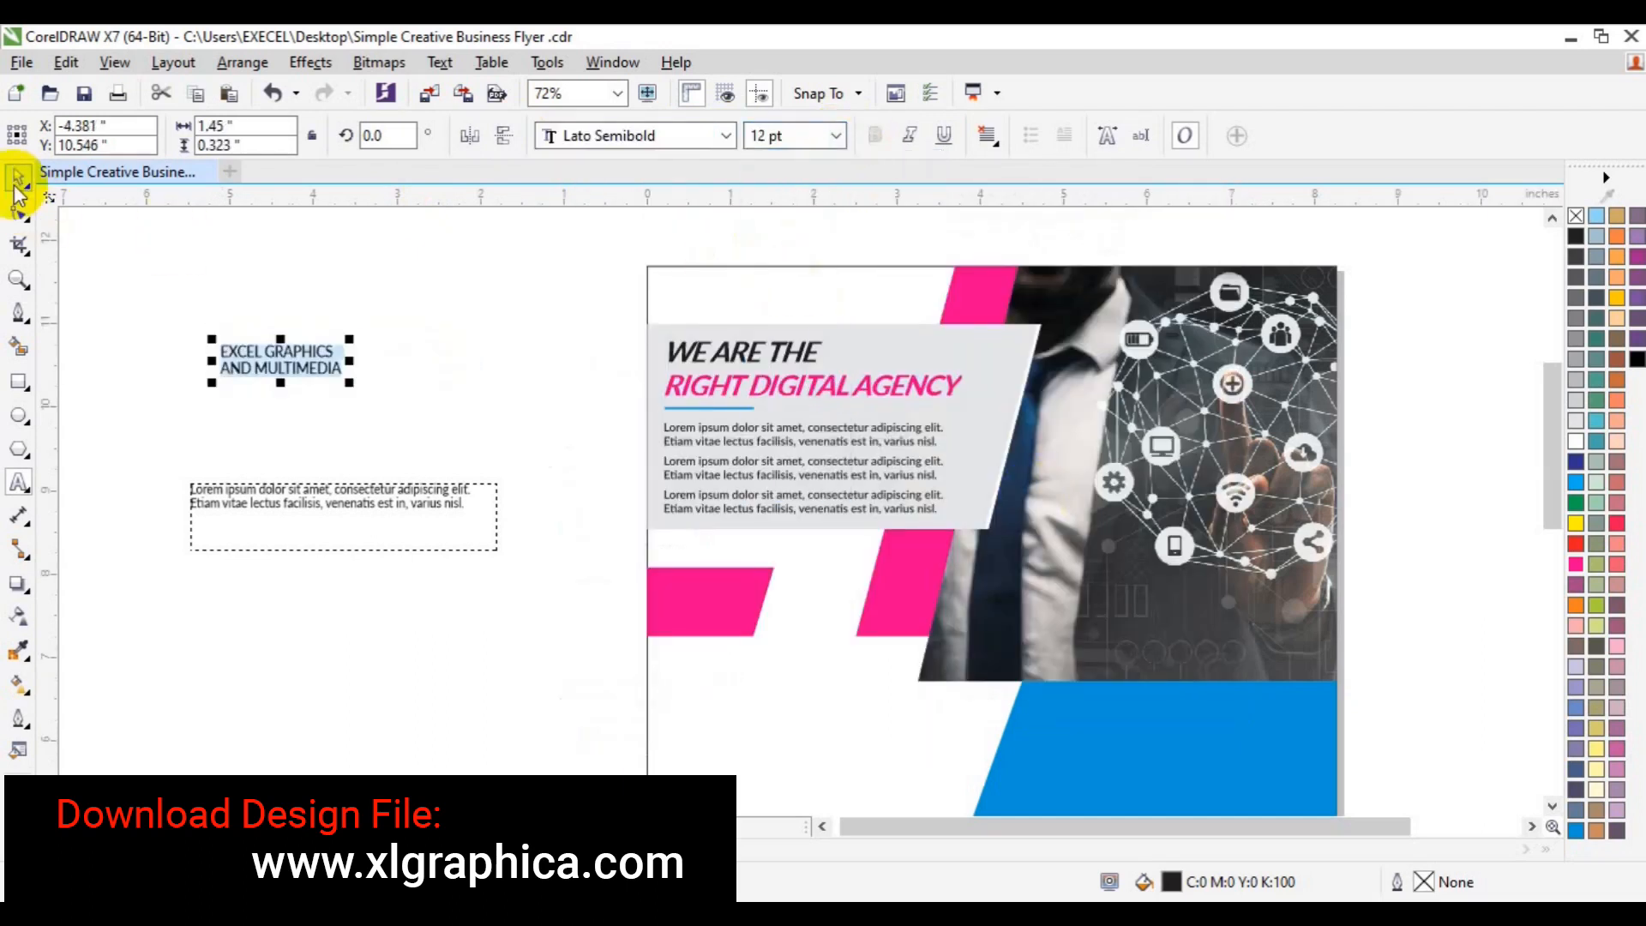
- Move the title to the flyer's top-left corner, make it magenta, and zoom out
left_click(296, 370)
left_click_drag(281, 367, 737, 295)
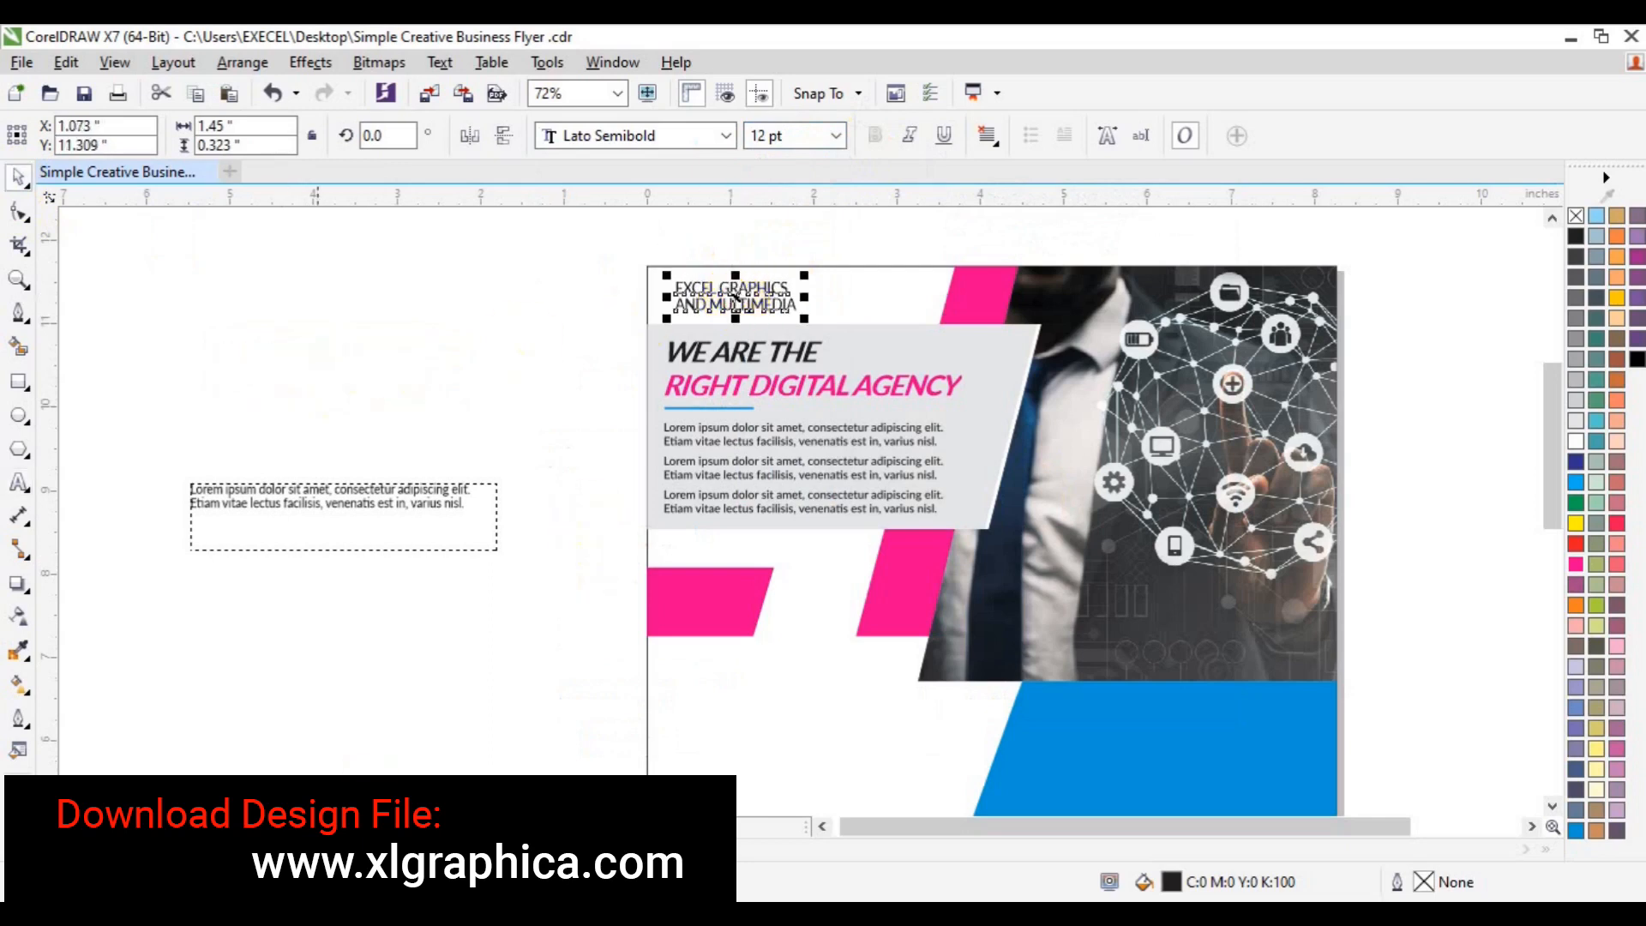
left_click(724, 384)
left_click(770, 144)
left_click(448, 324)
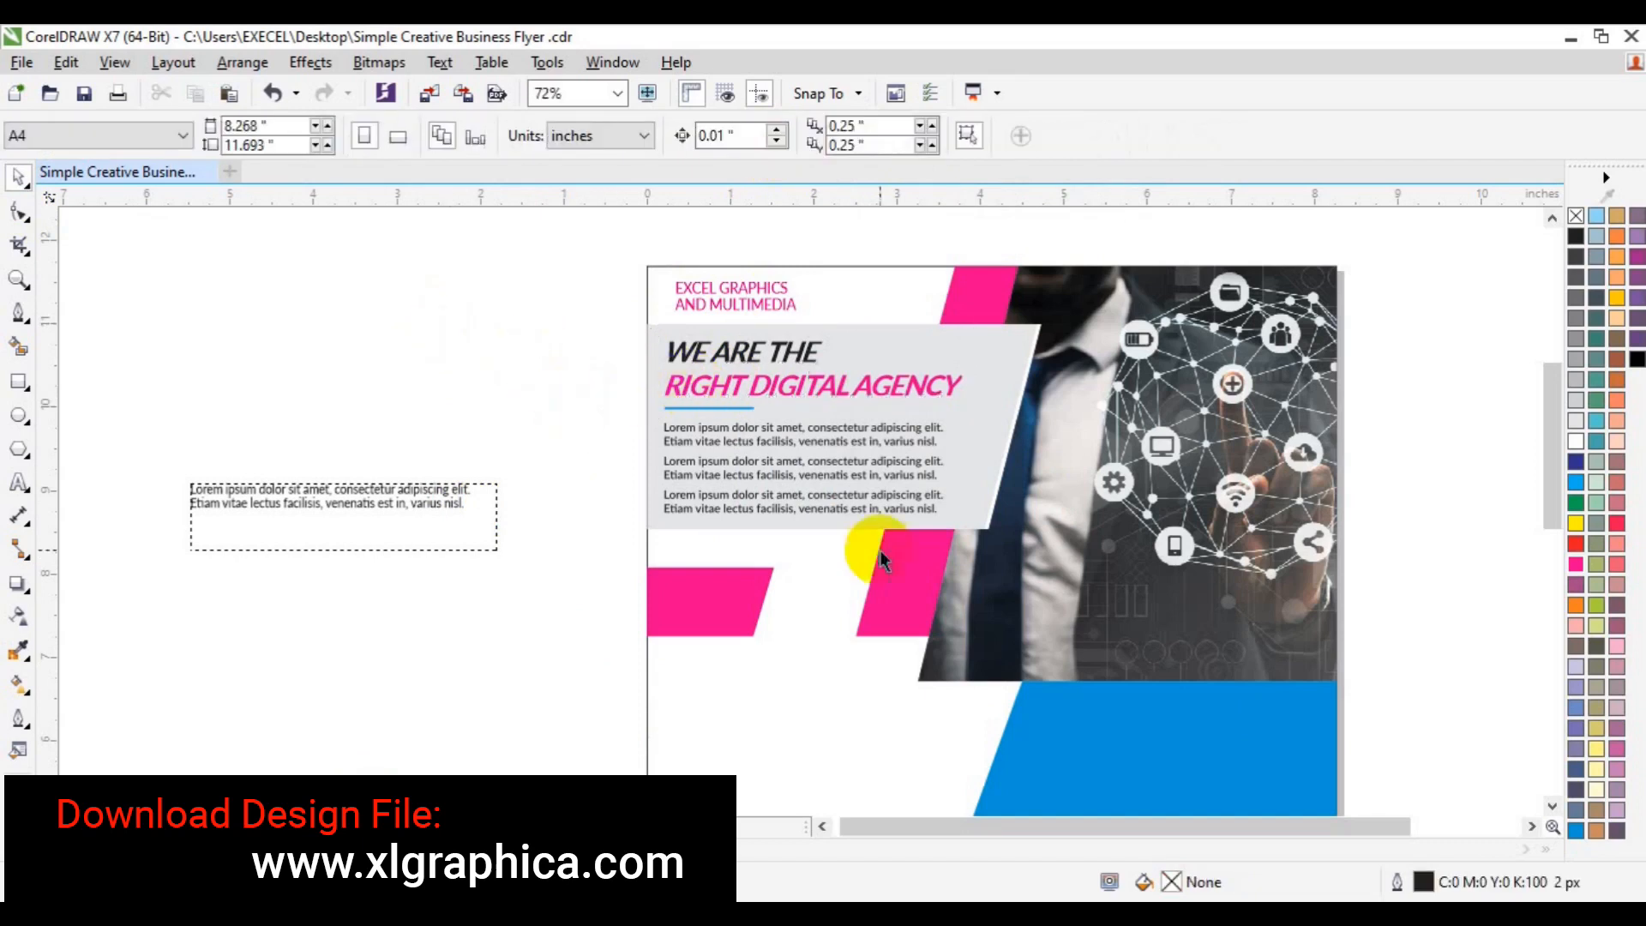
left_click(18, 283)
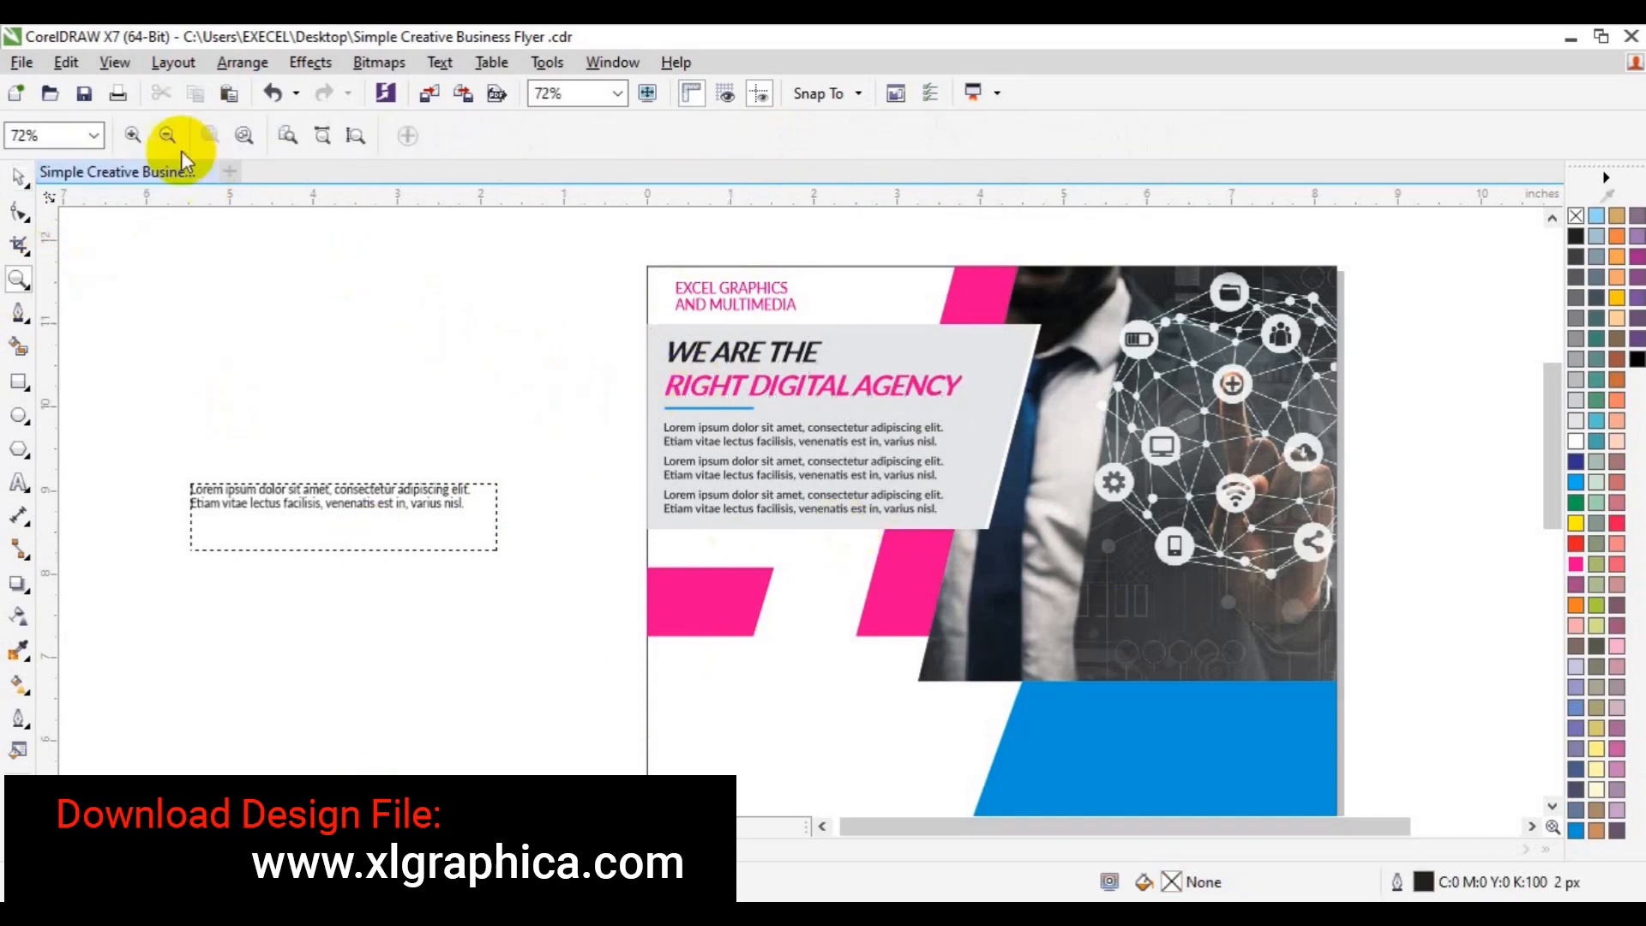
left_click(171, 136)
- Copy the title as an 18 pt About Us heading and move it onto the blue panel
left_click_drag(1545, 534, 1541, 581)
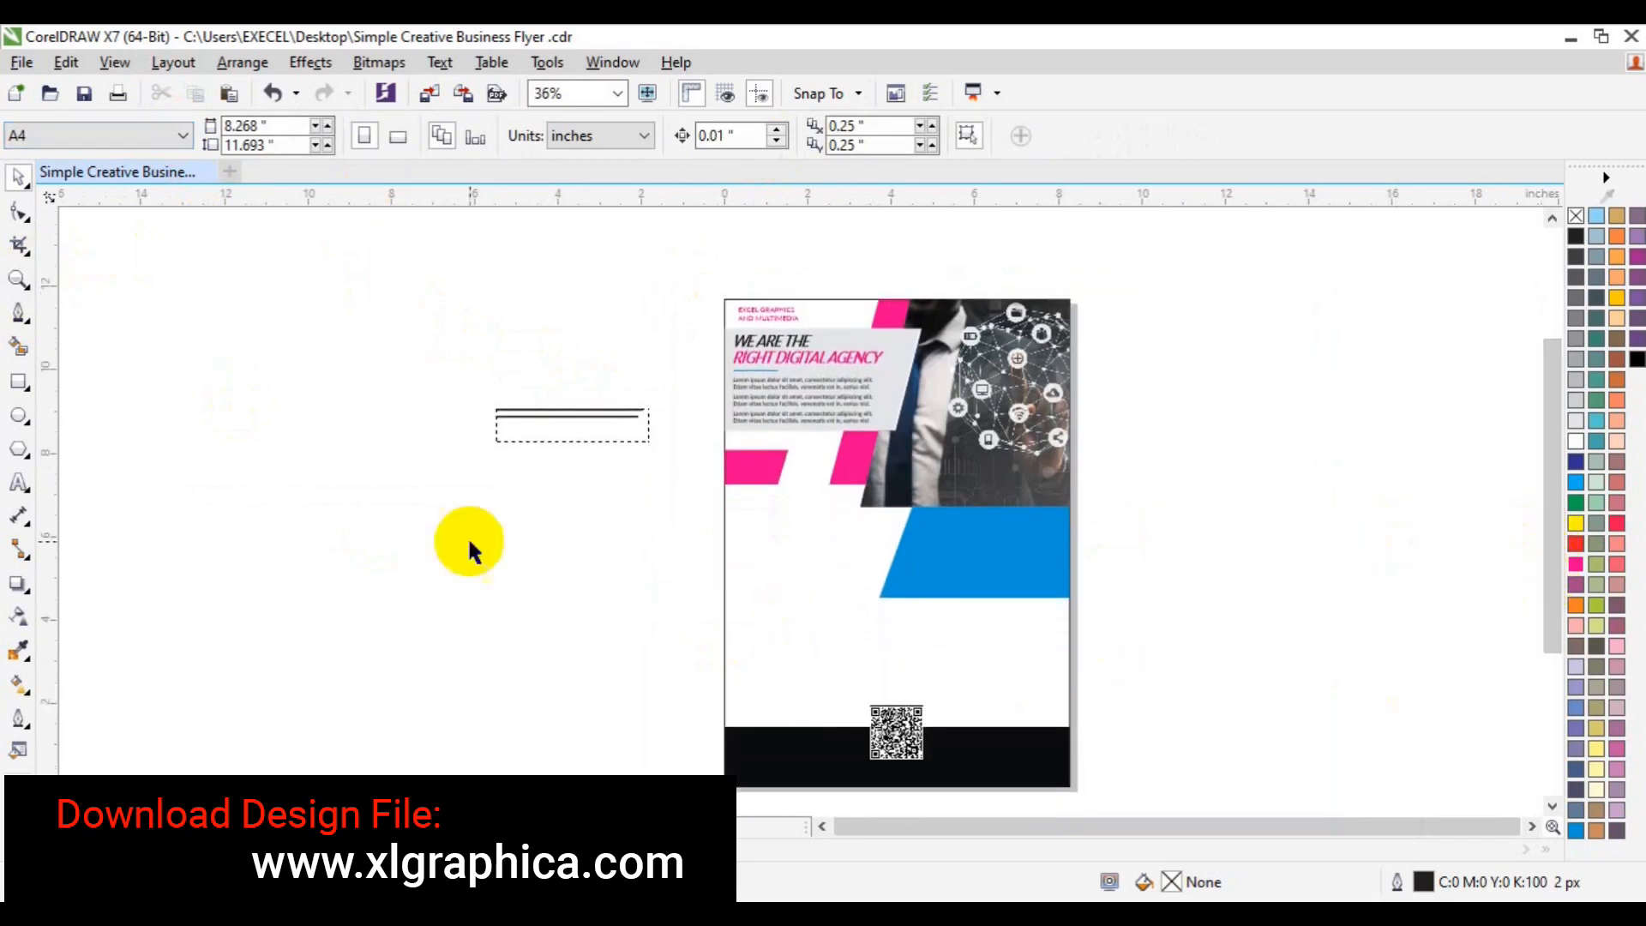
left_click(752, 319)
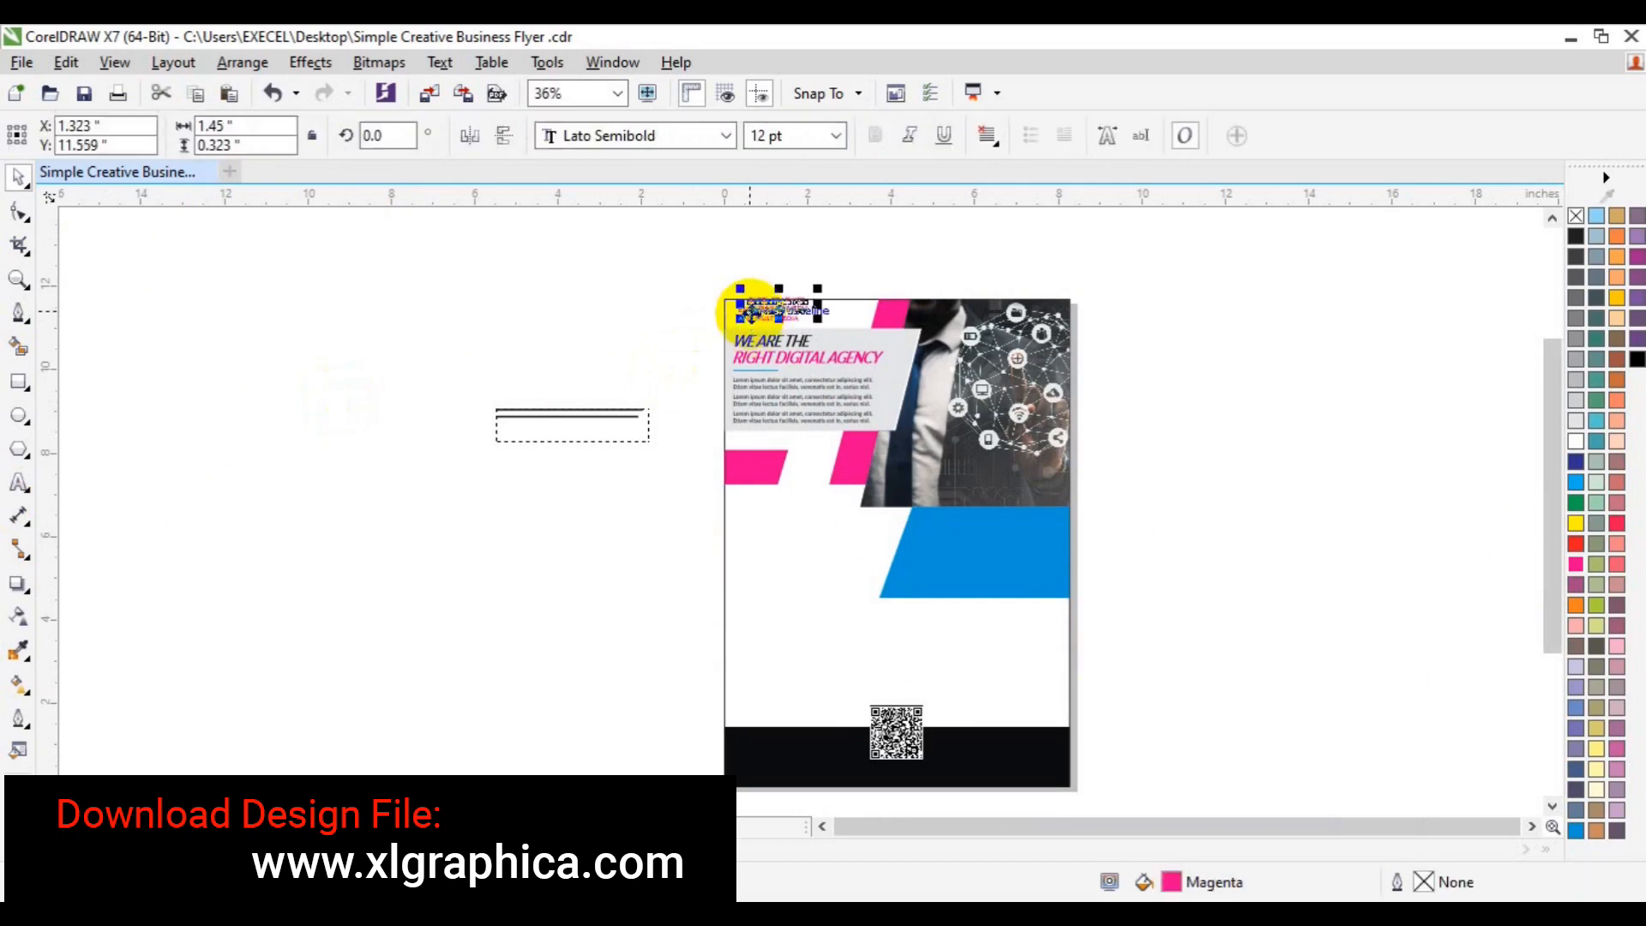
left_click_drag(763, 309, 577, 623)
left_click(19, 483)
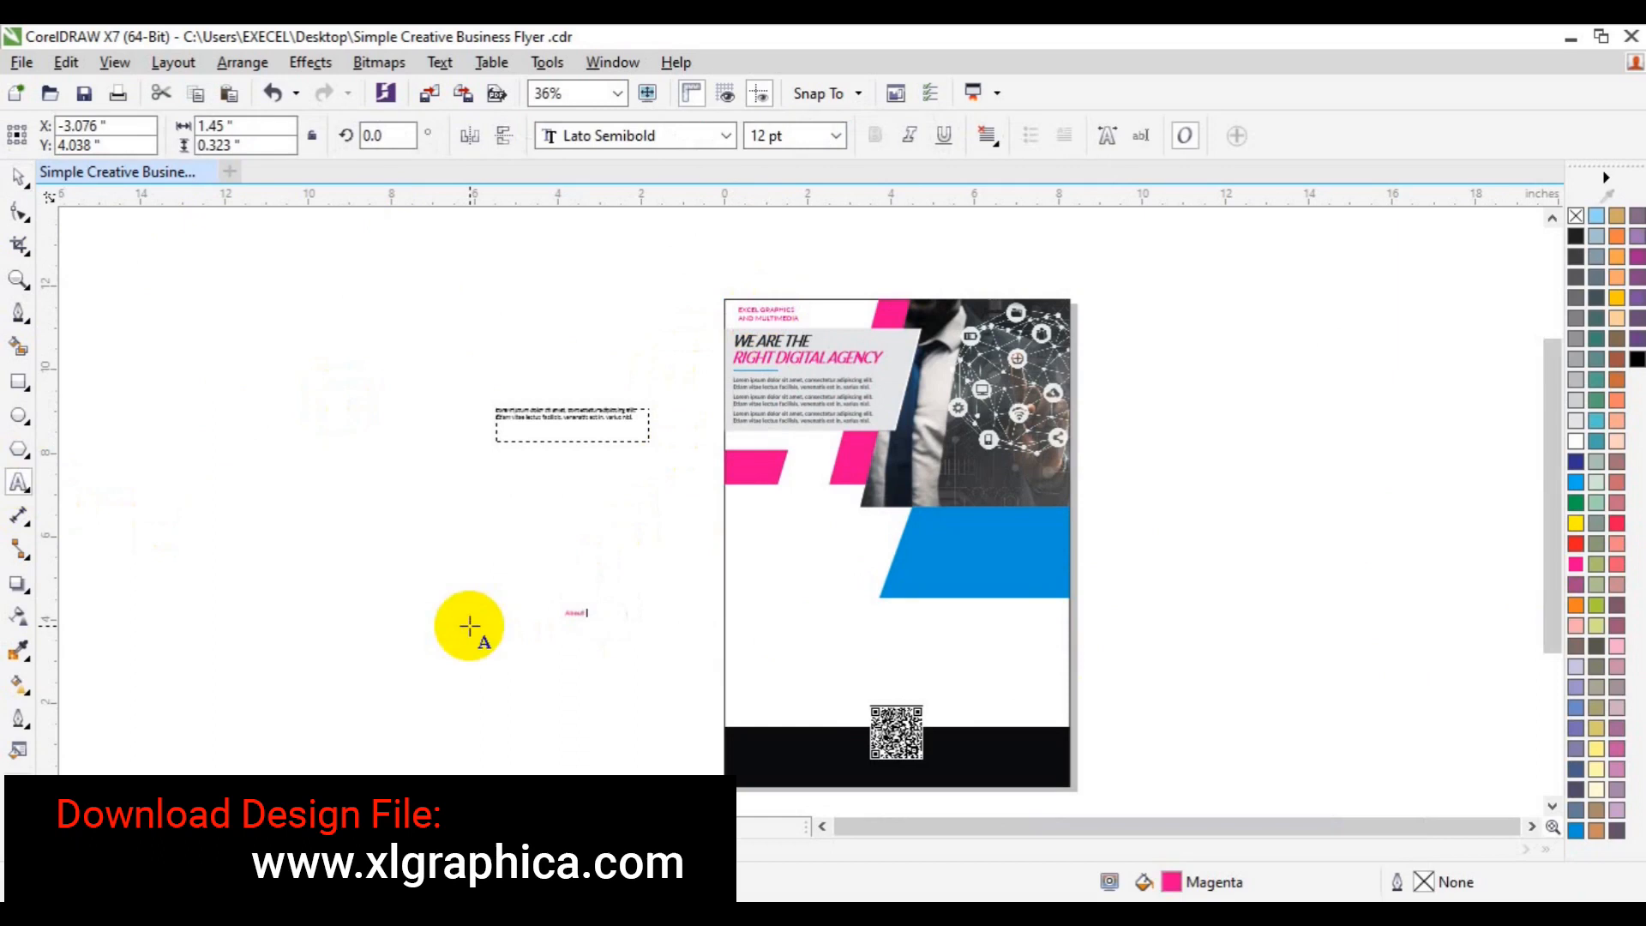
left_click(837, 137)
left_click(796, 347)
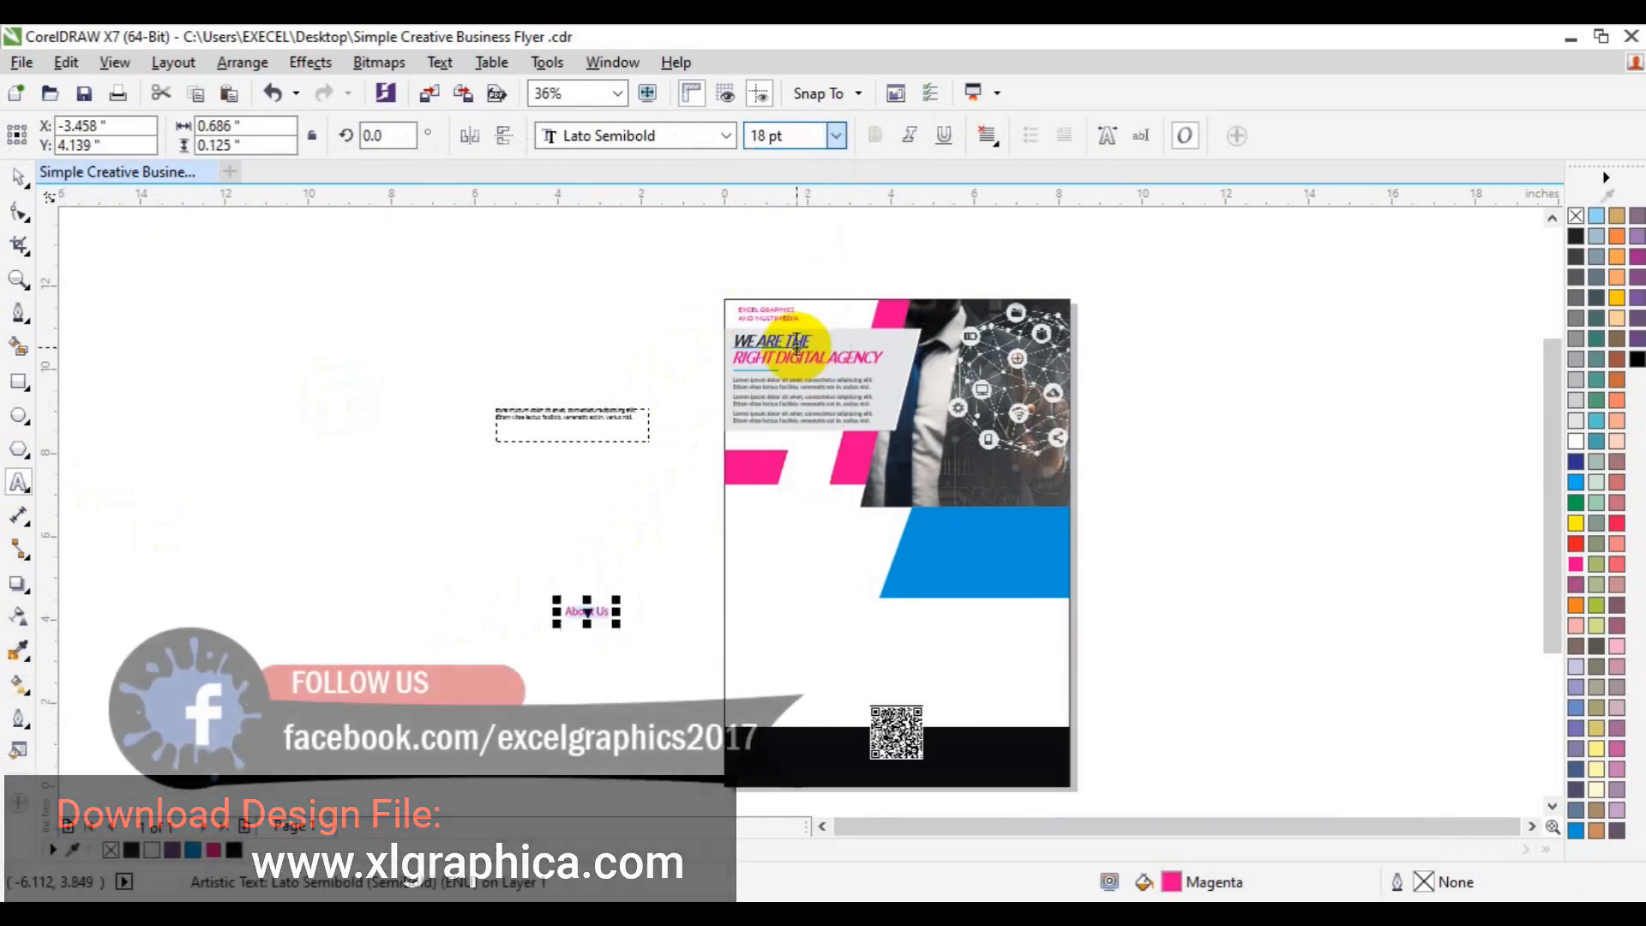
left_click(19, 178)
left_click_drag(588, 611, 943, 521)
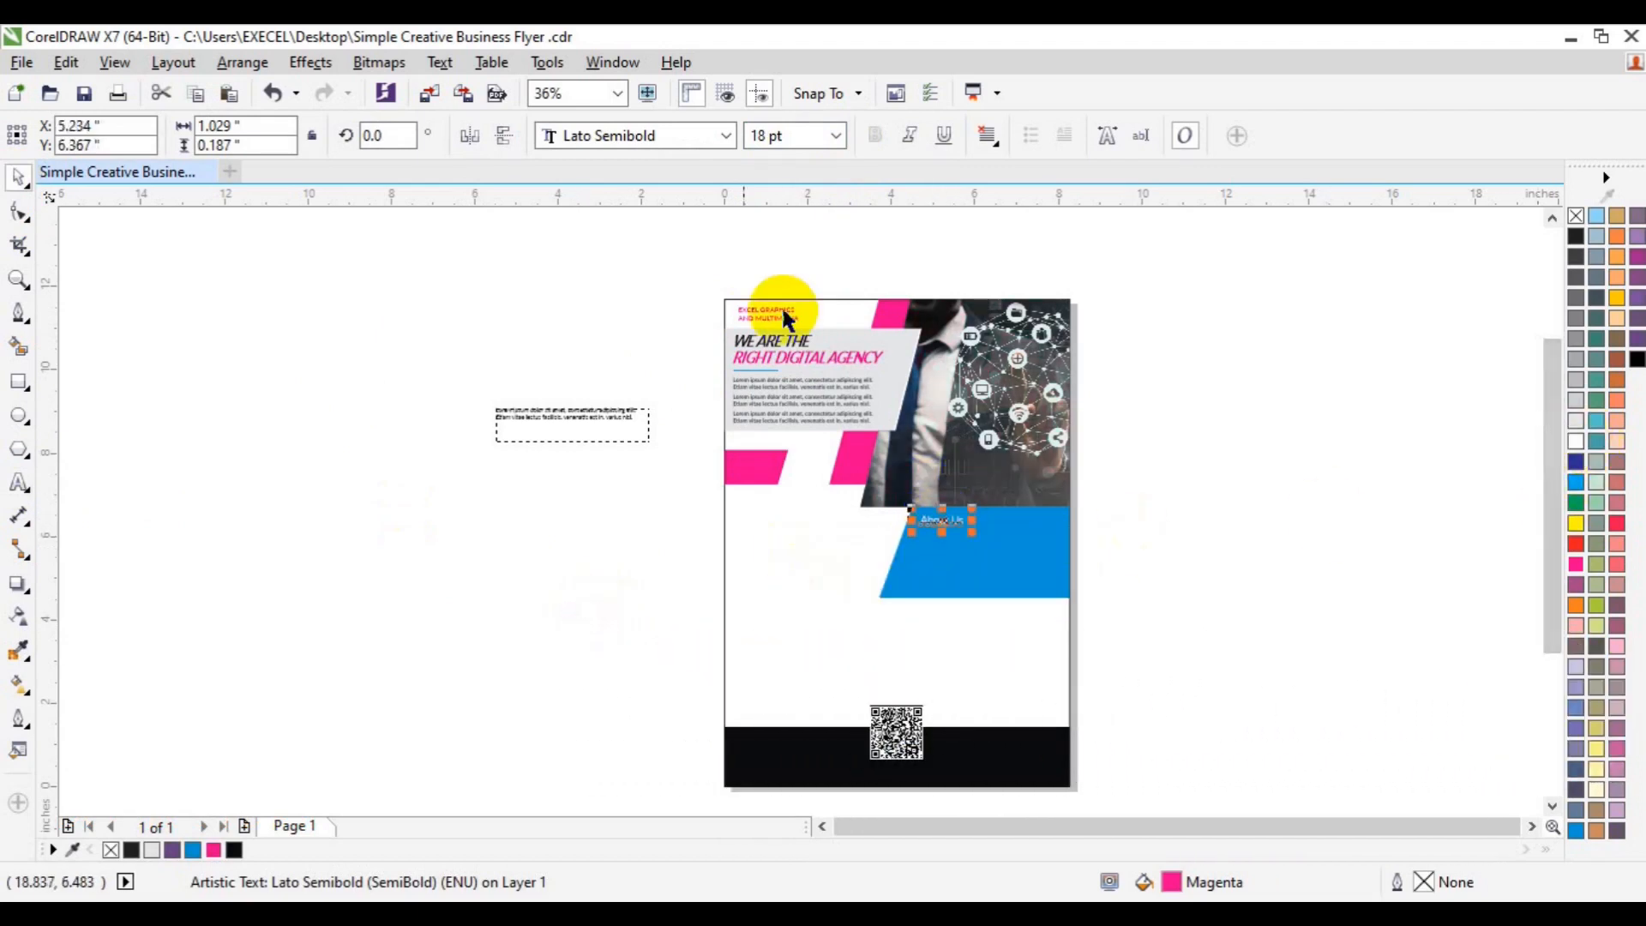
- Set the heading to Lato Heavy and move the lorem paragraph into the blue panel
left_click(726, 136)
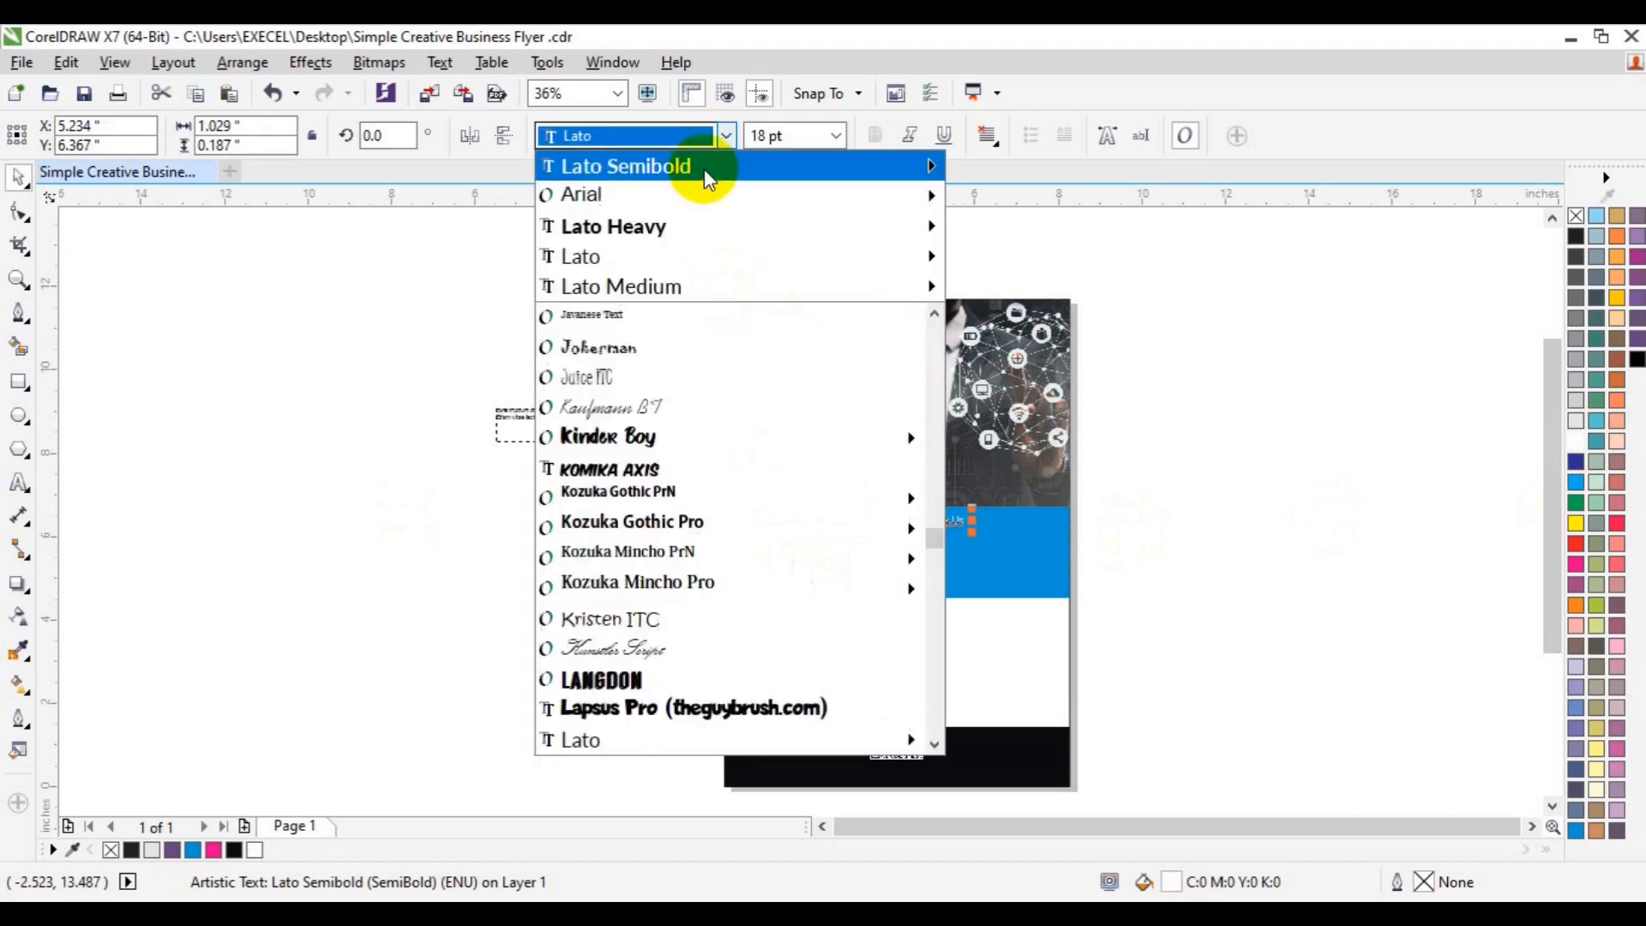
mouse_move(899, 172)
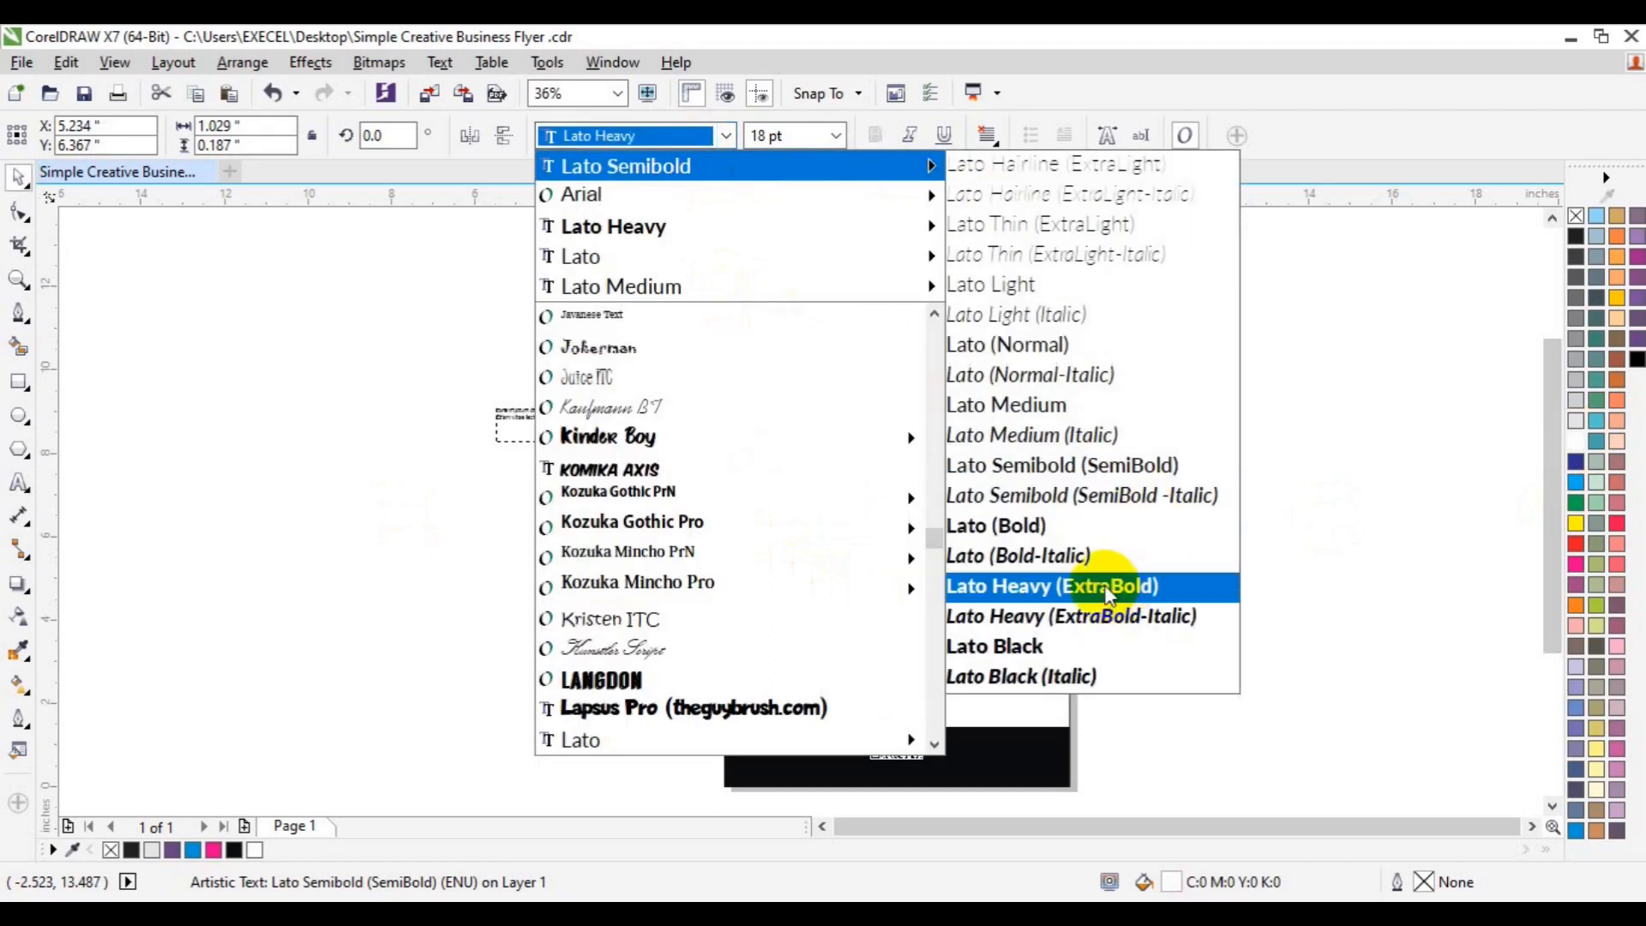
left_click(1106, 592)
left_click(541, 420)
left_click_drag(540, 418, 955, 550)
left_click(19, 280)
- Reposition the lorem paragraph in the panel, convert it to curves, and make it white
left_click(994, 545)
key("space")
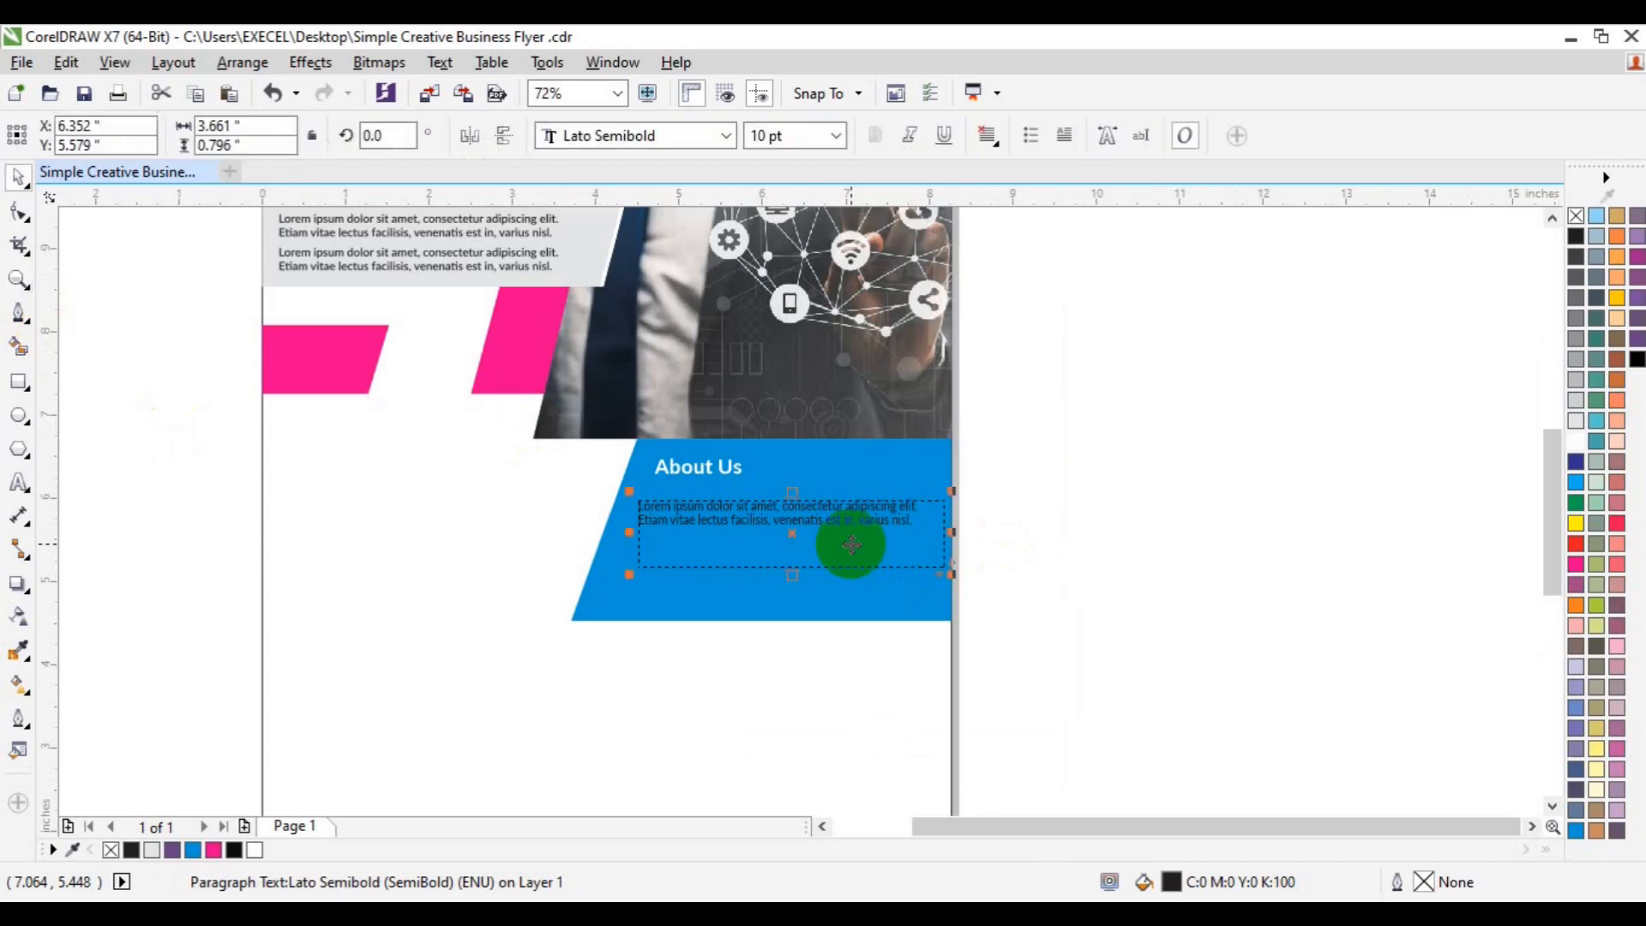
left_click_drag(731, 518, 1077, 460)
key("ctrl+q")
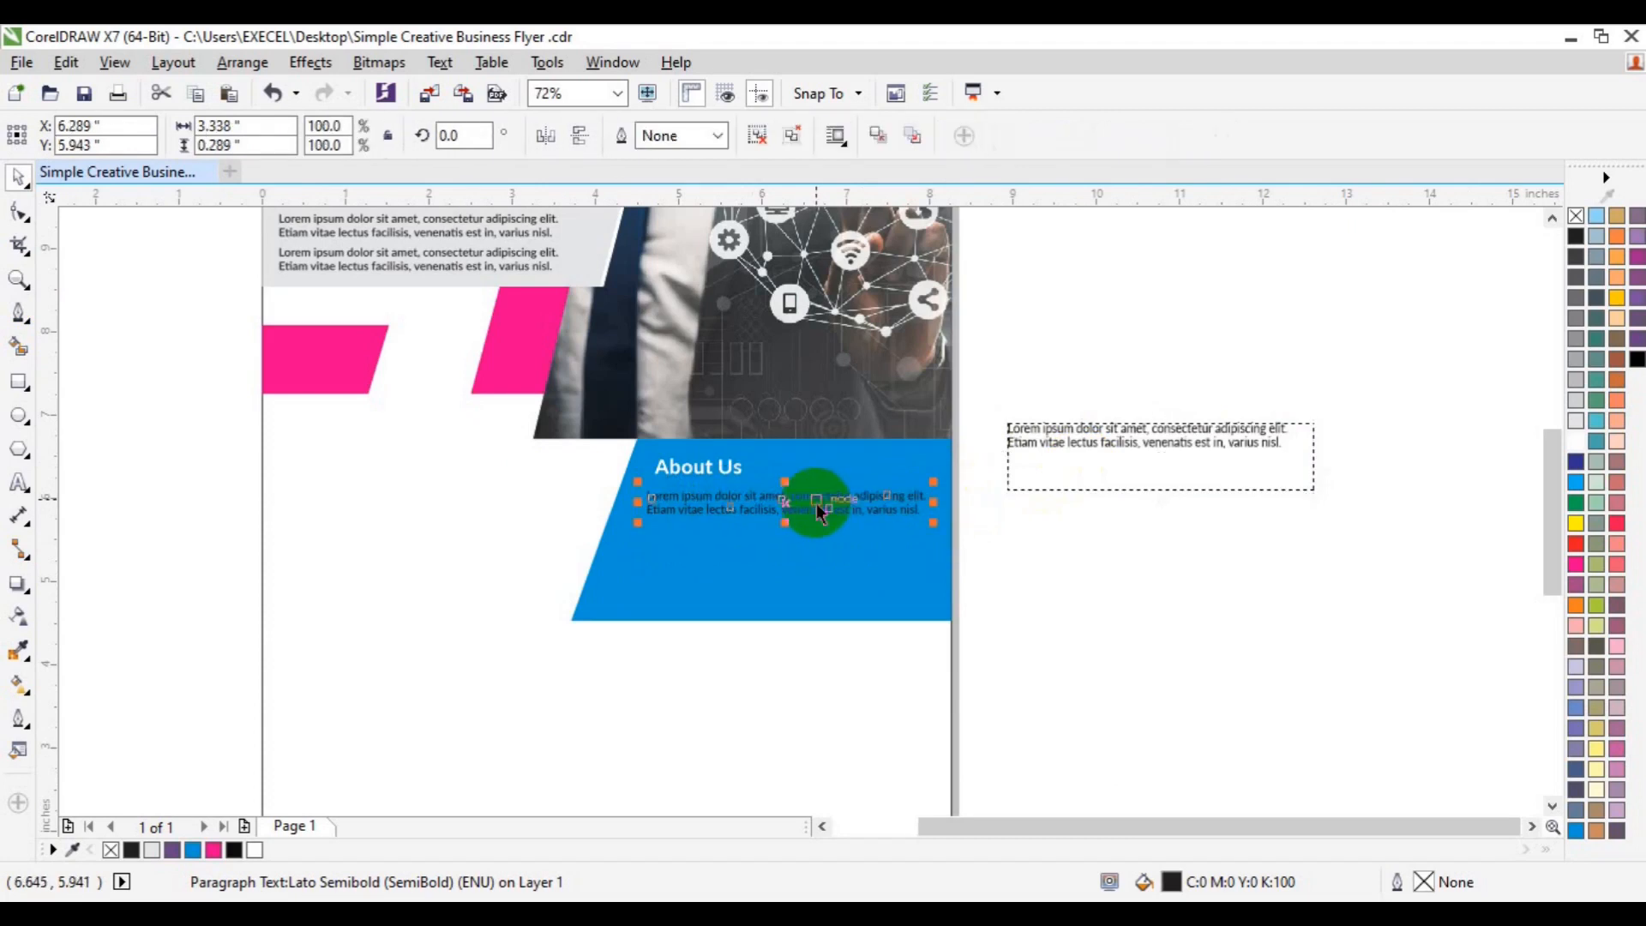
left_click(1576, 440)
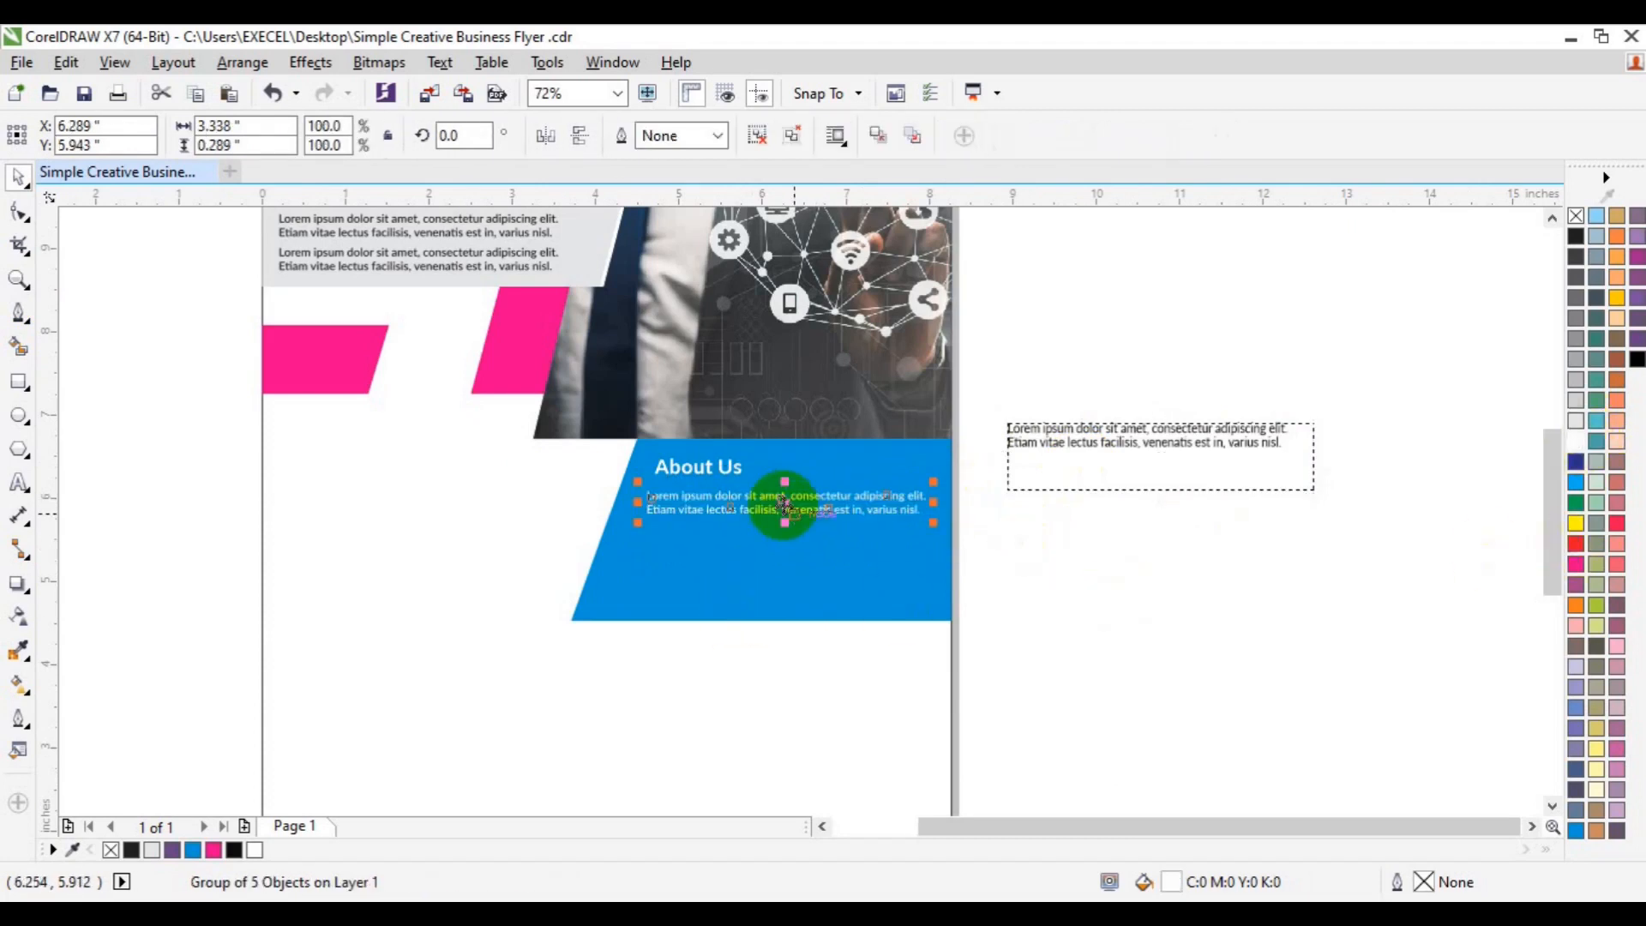
- Duplicate the paragraph into three stacked copies, group them, and align them under About Us
left_click_drag(784, 504, 784, 538)
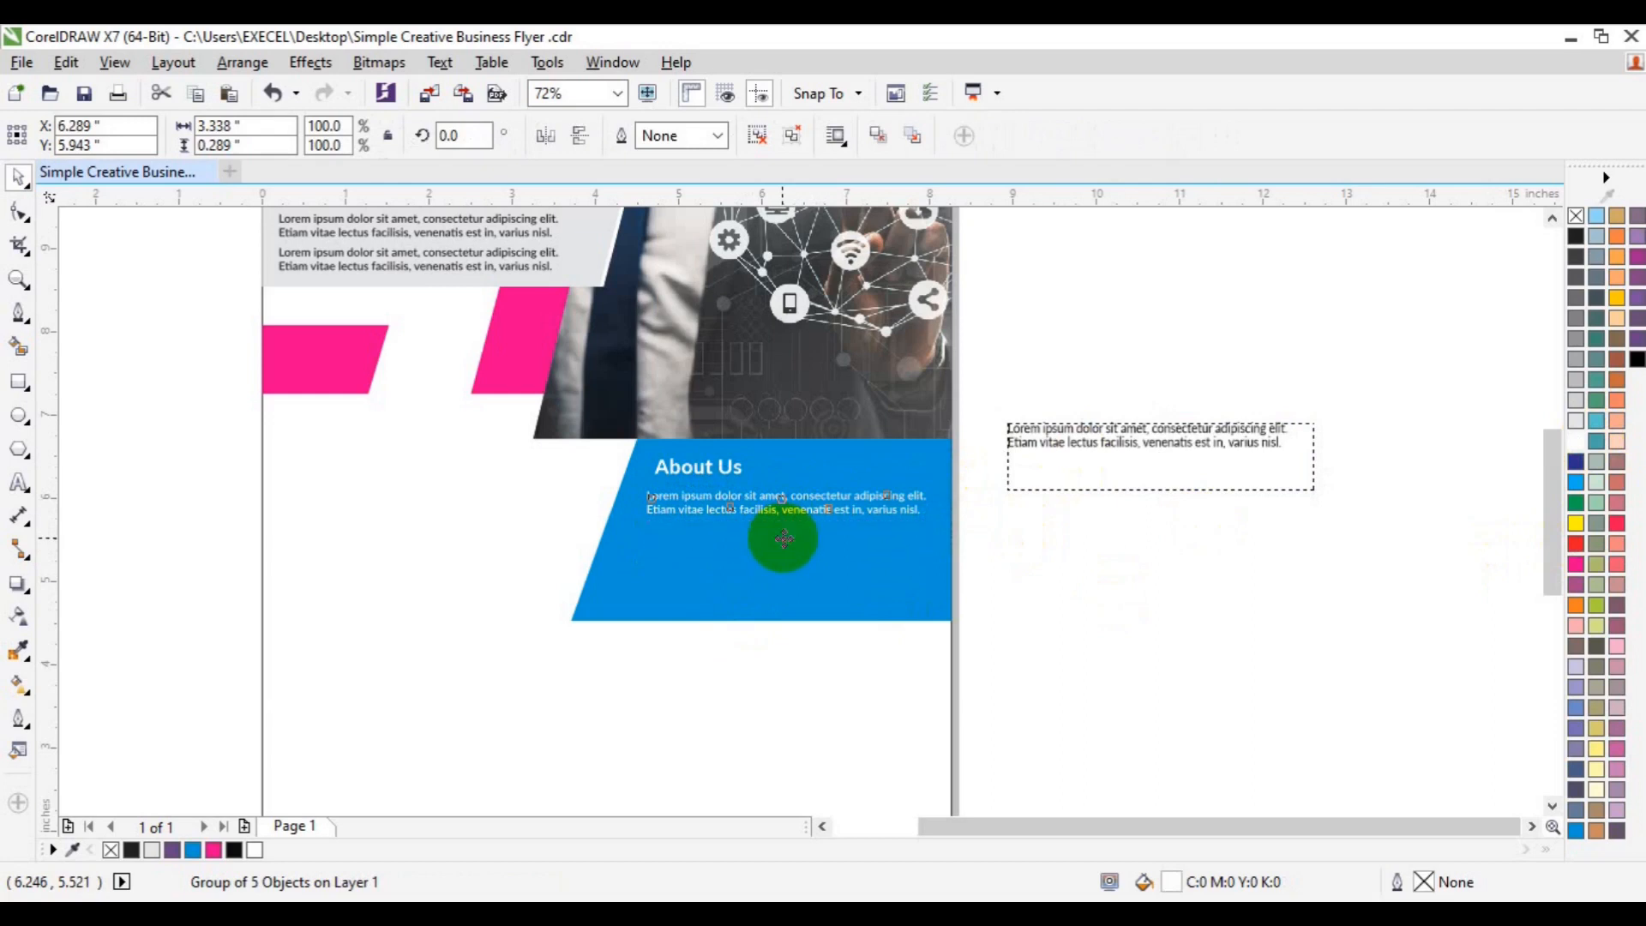
left_click(837, 575)
key("ctrl+r")
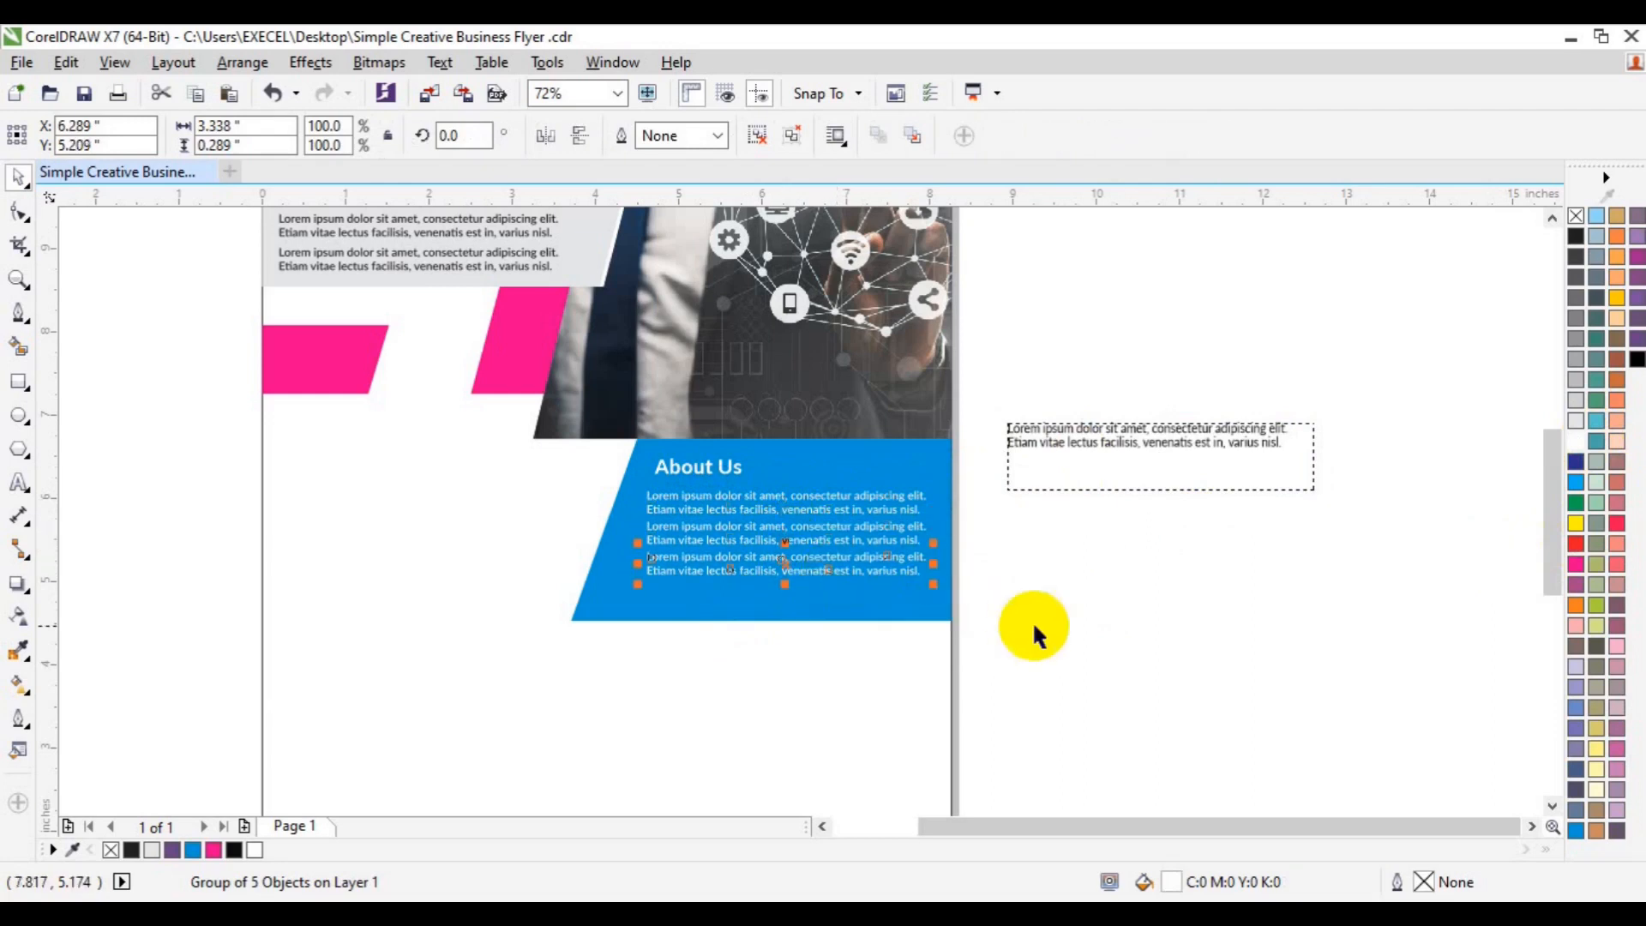
left_click_drag(1041, 633, 569, 477)
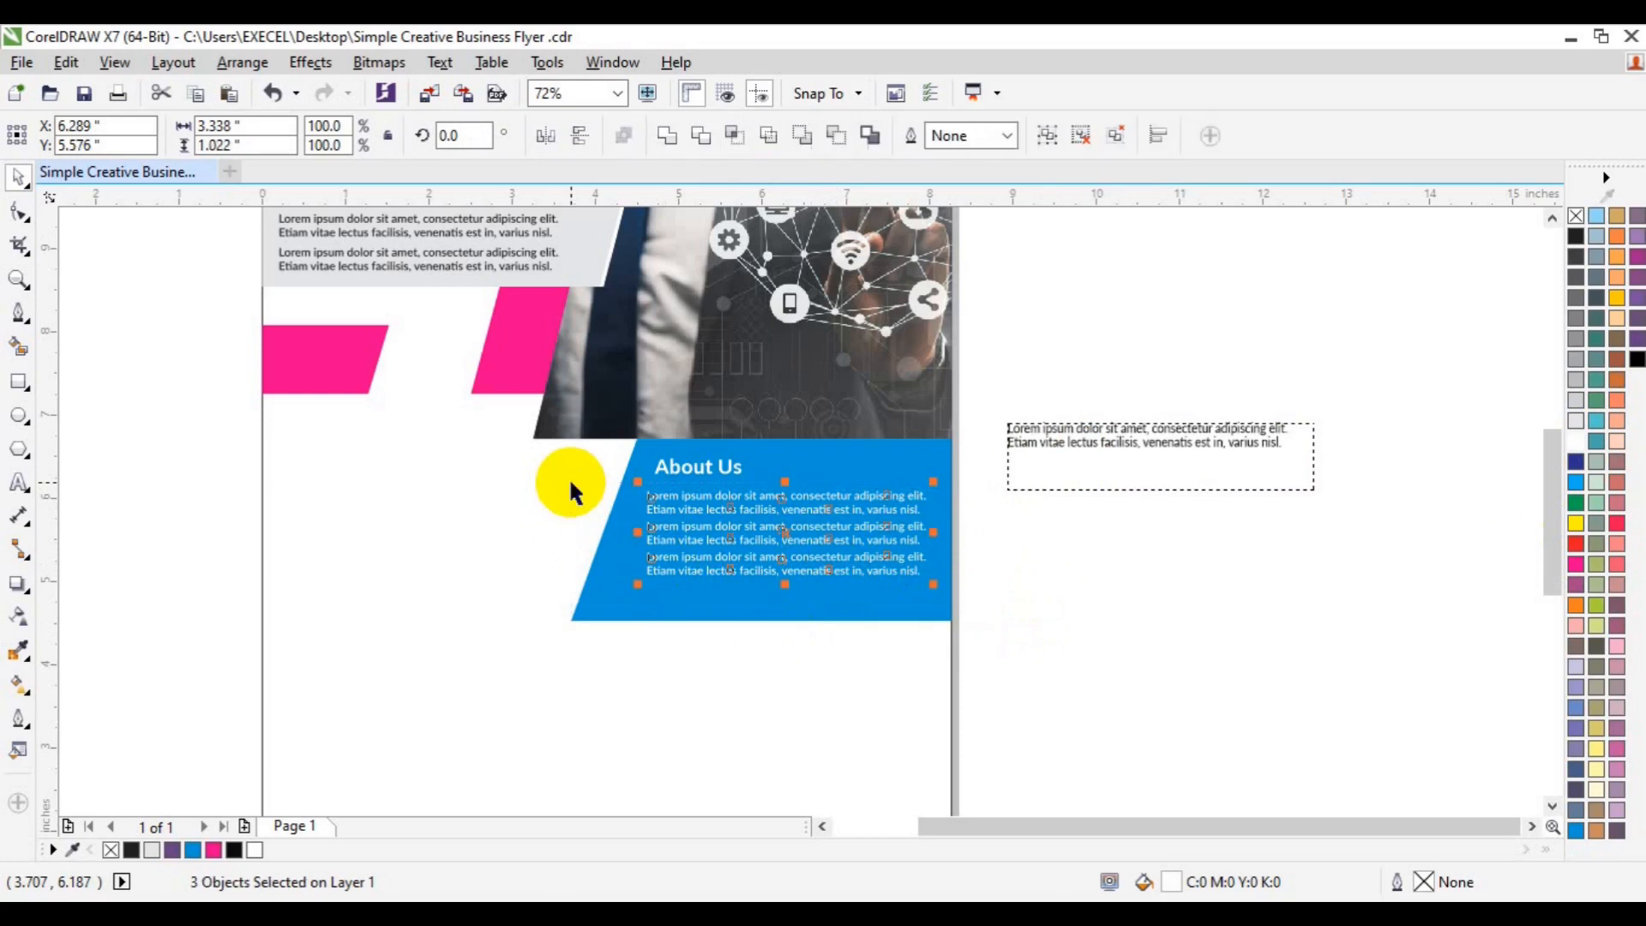
key("ctrl+g")
left_click_drag(695, 468, 680, 471)
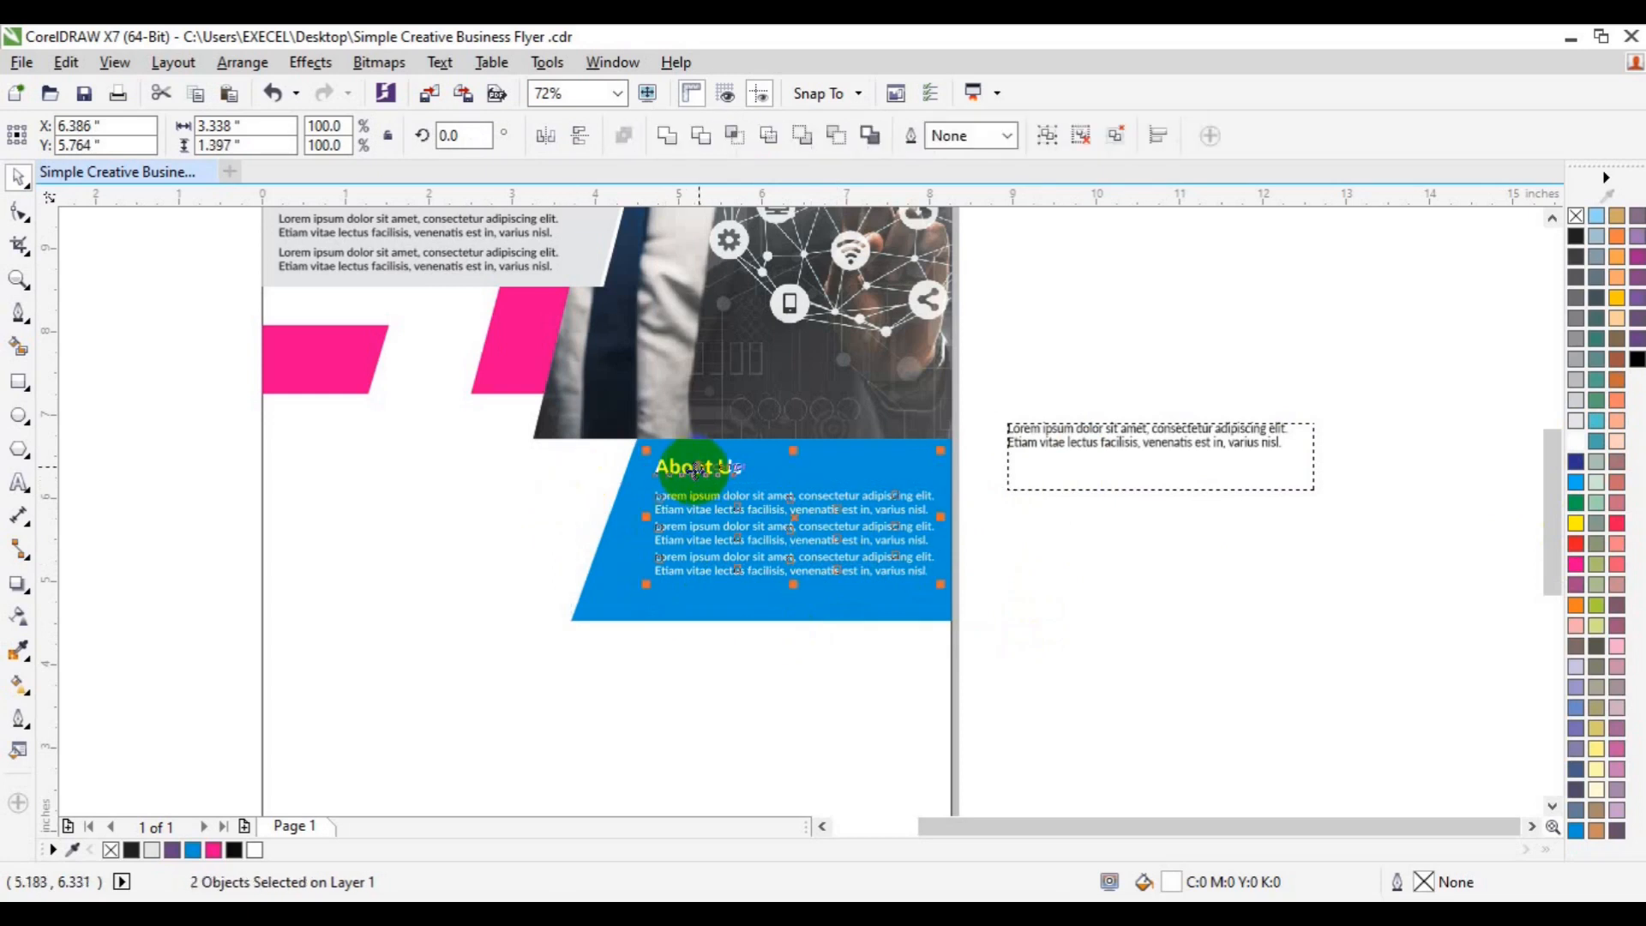
left_click(1103, 680)
- Draw a short straight line to serve as the heading underline
left_click(19, 322)
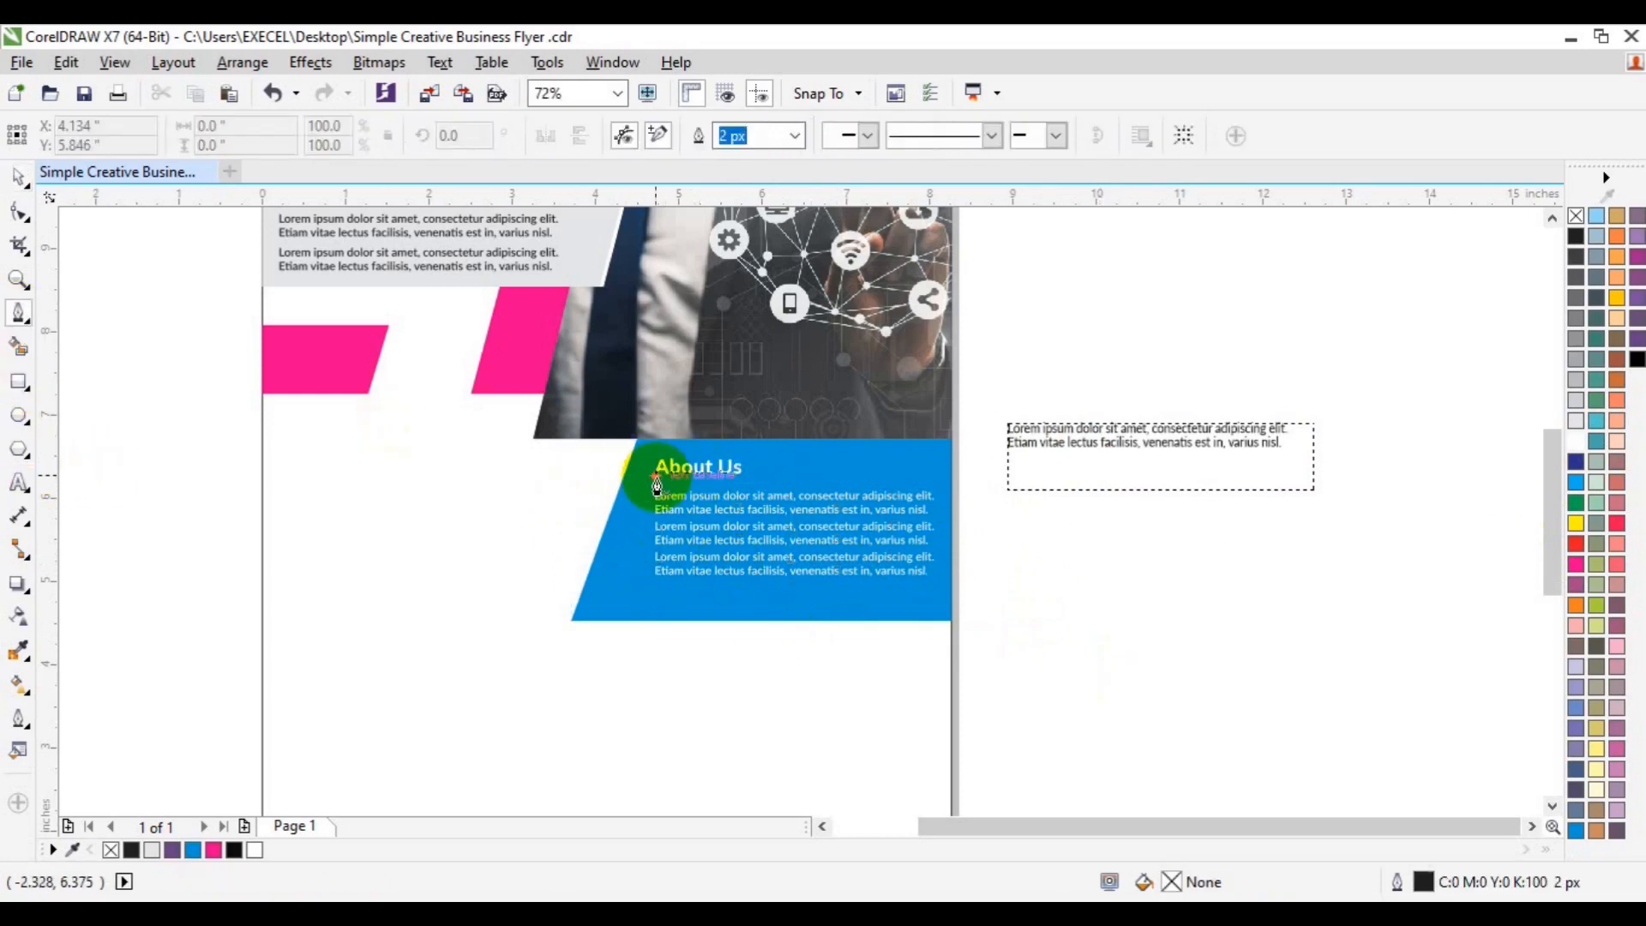
left_click(605, 512)
left_click(622, 512)
key("space")
left_click(394, 789)
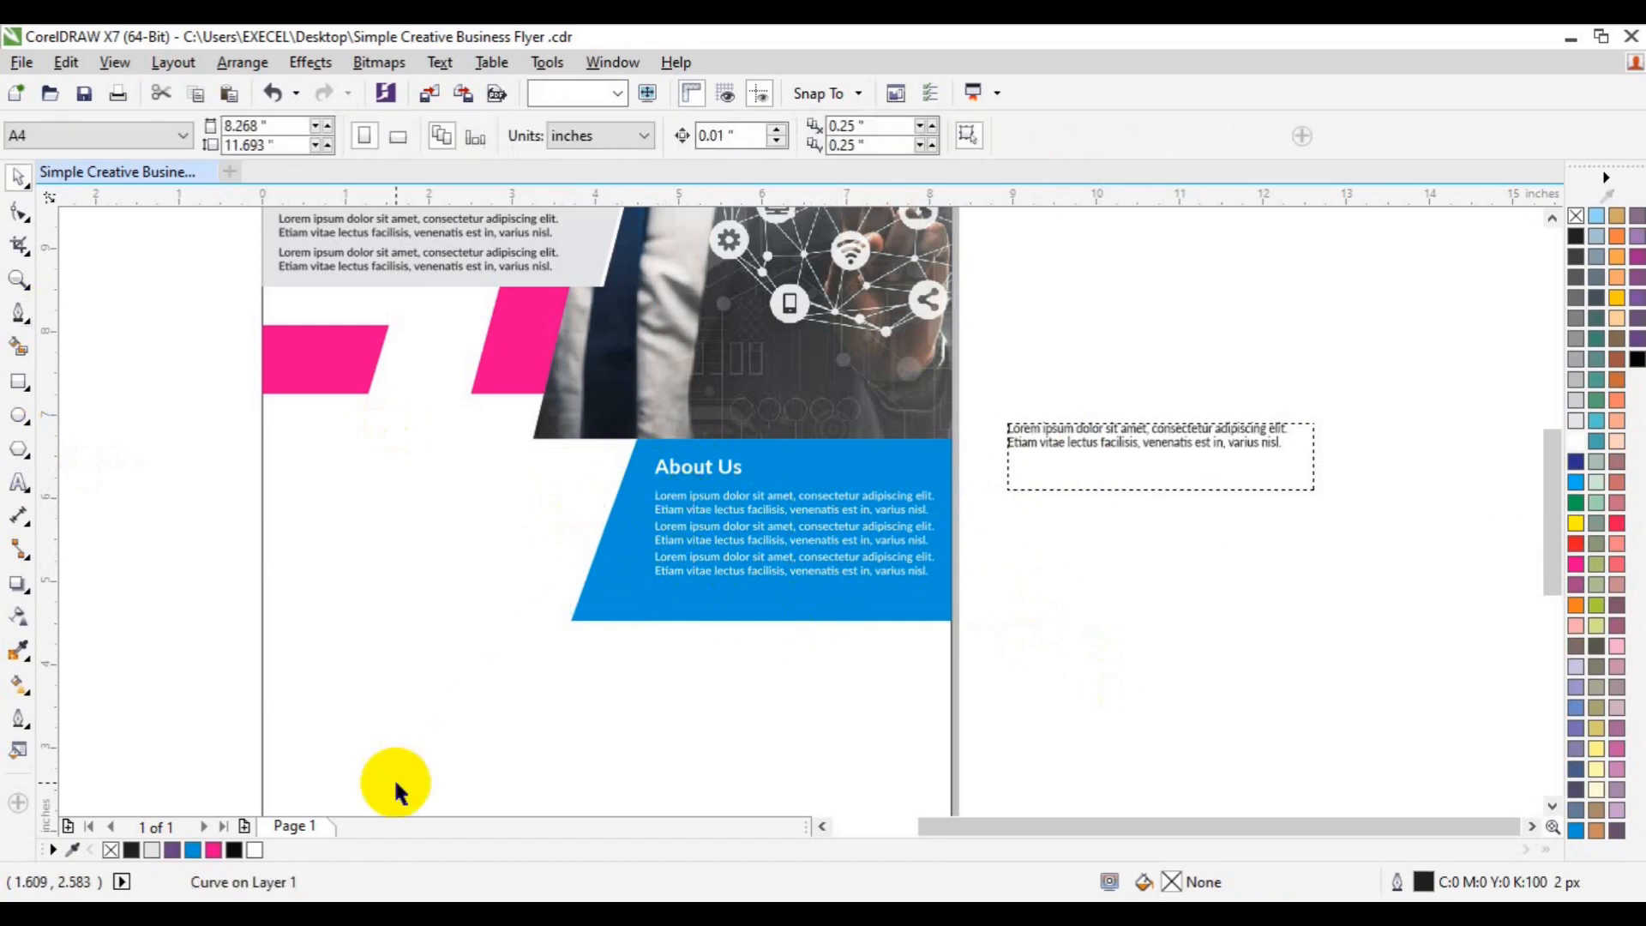
left_click(19, 313)
left_click(139, 456)
key("space")
left_click(181, 580)
left_click(127, 455)
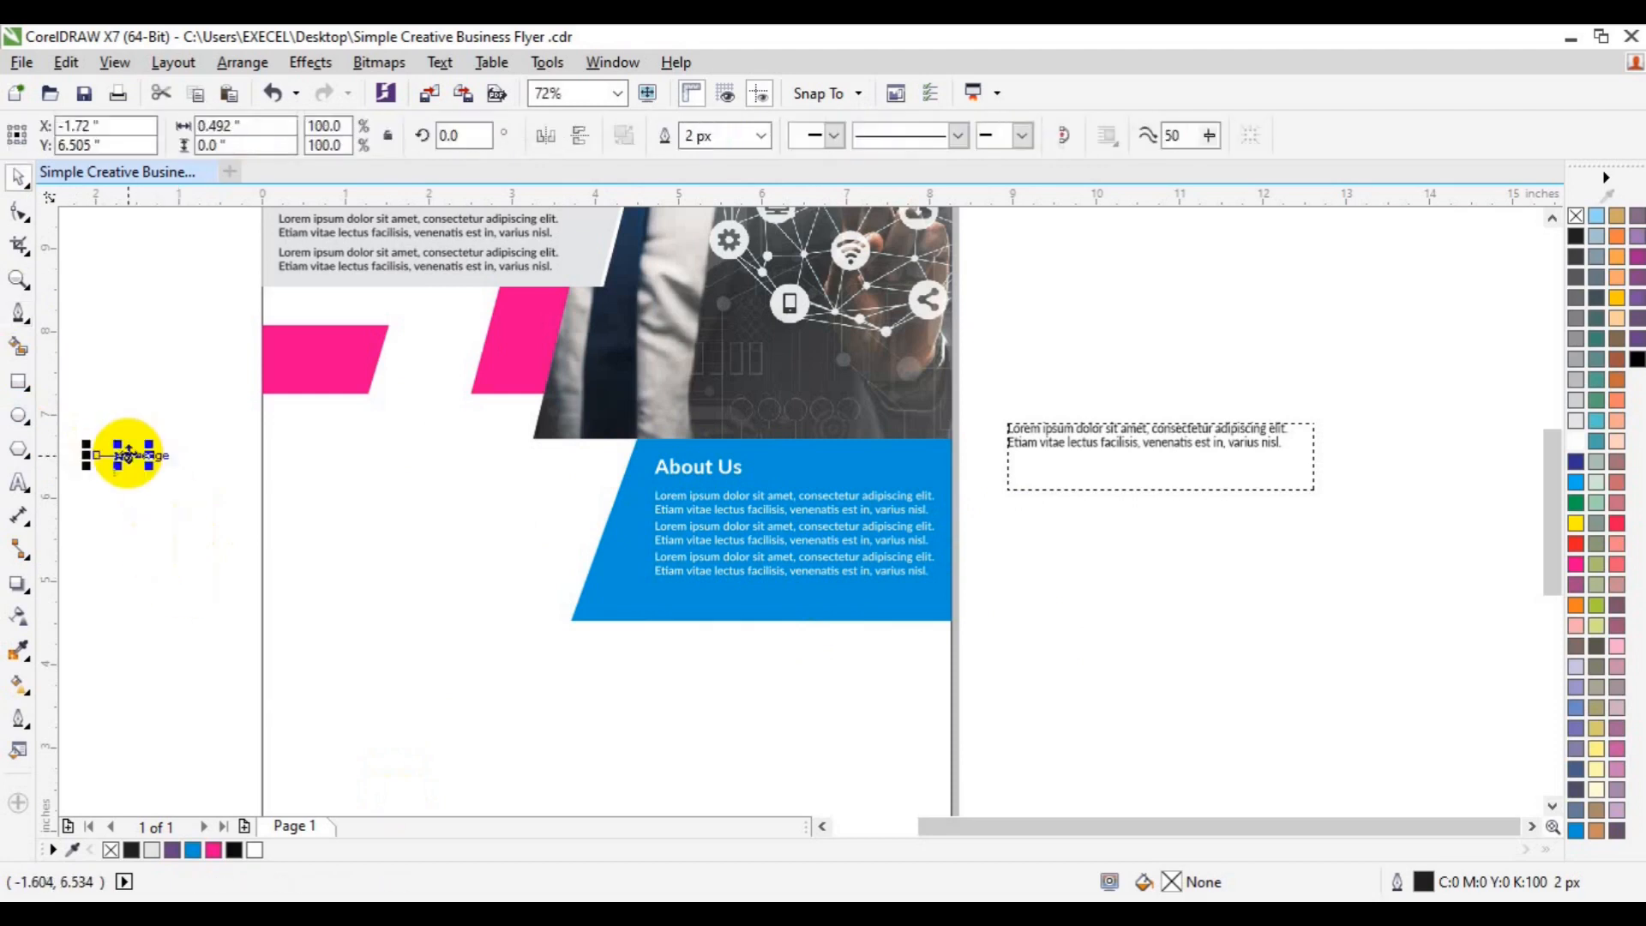
- Give the line an 8 px magenta outline and place it beneath About Us
left_click(746, 137)
left_click(719, 286)
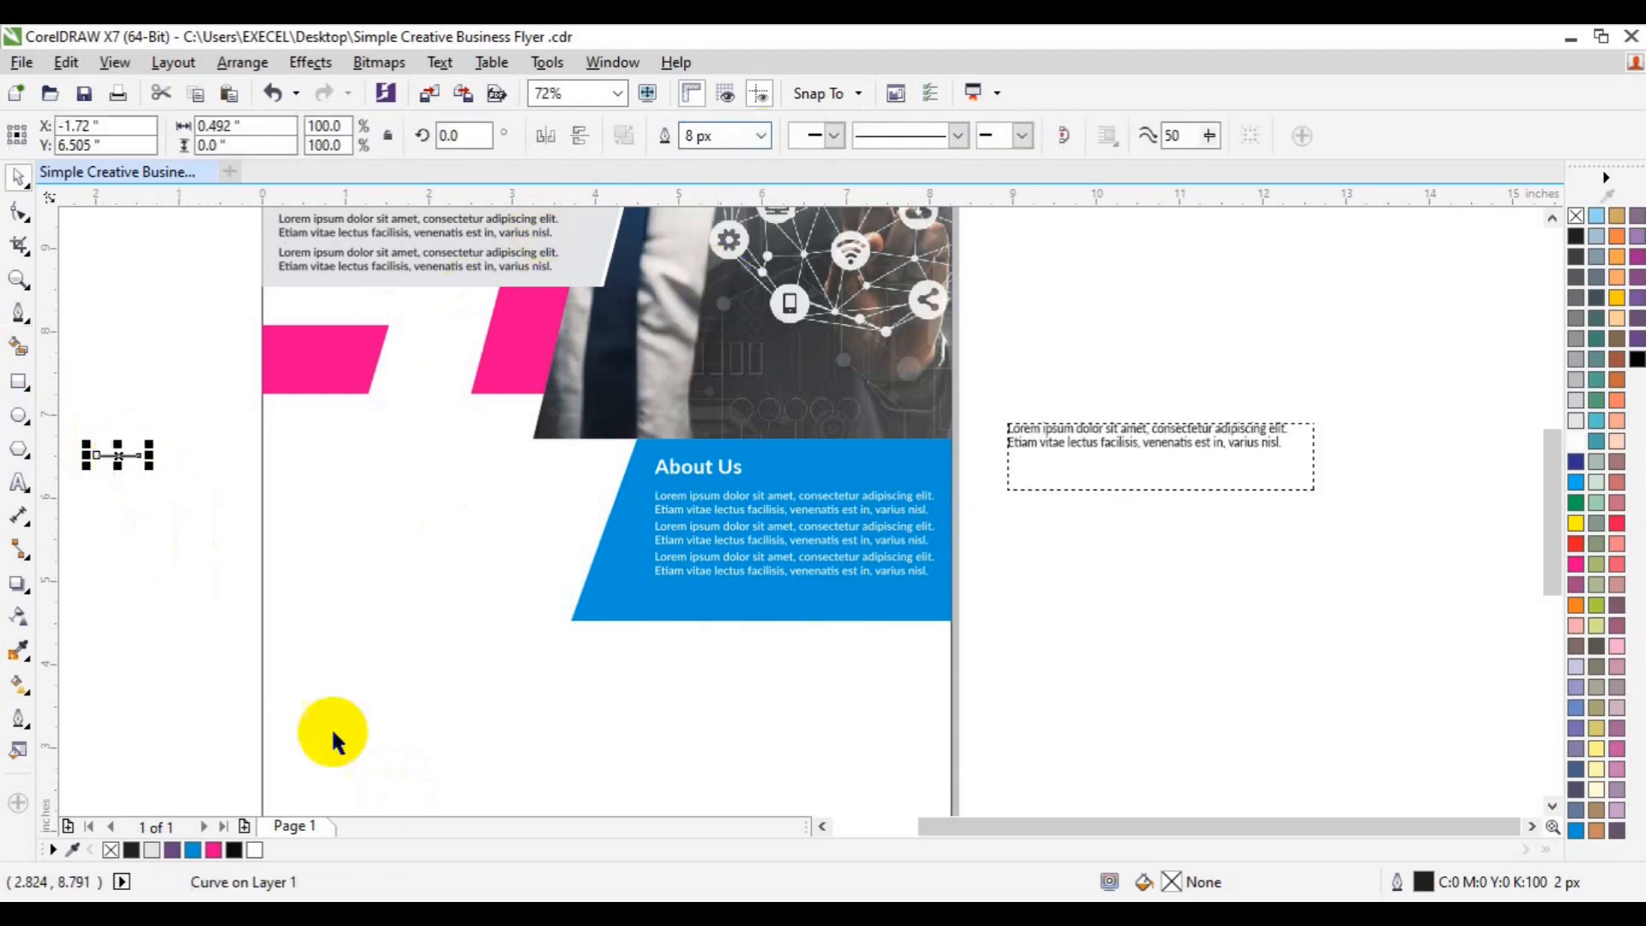
right_click(213, 850)
left_click_drag(120, 456, 677, 481)
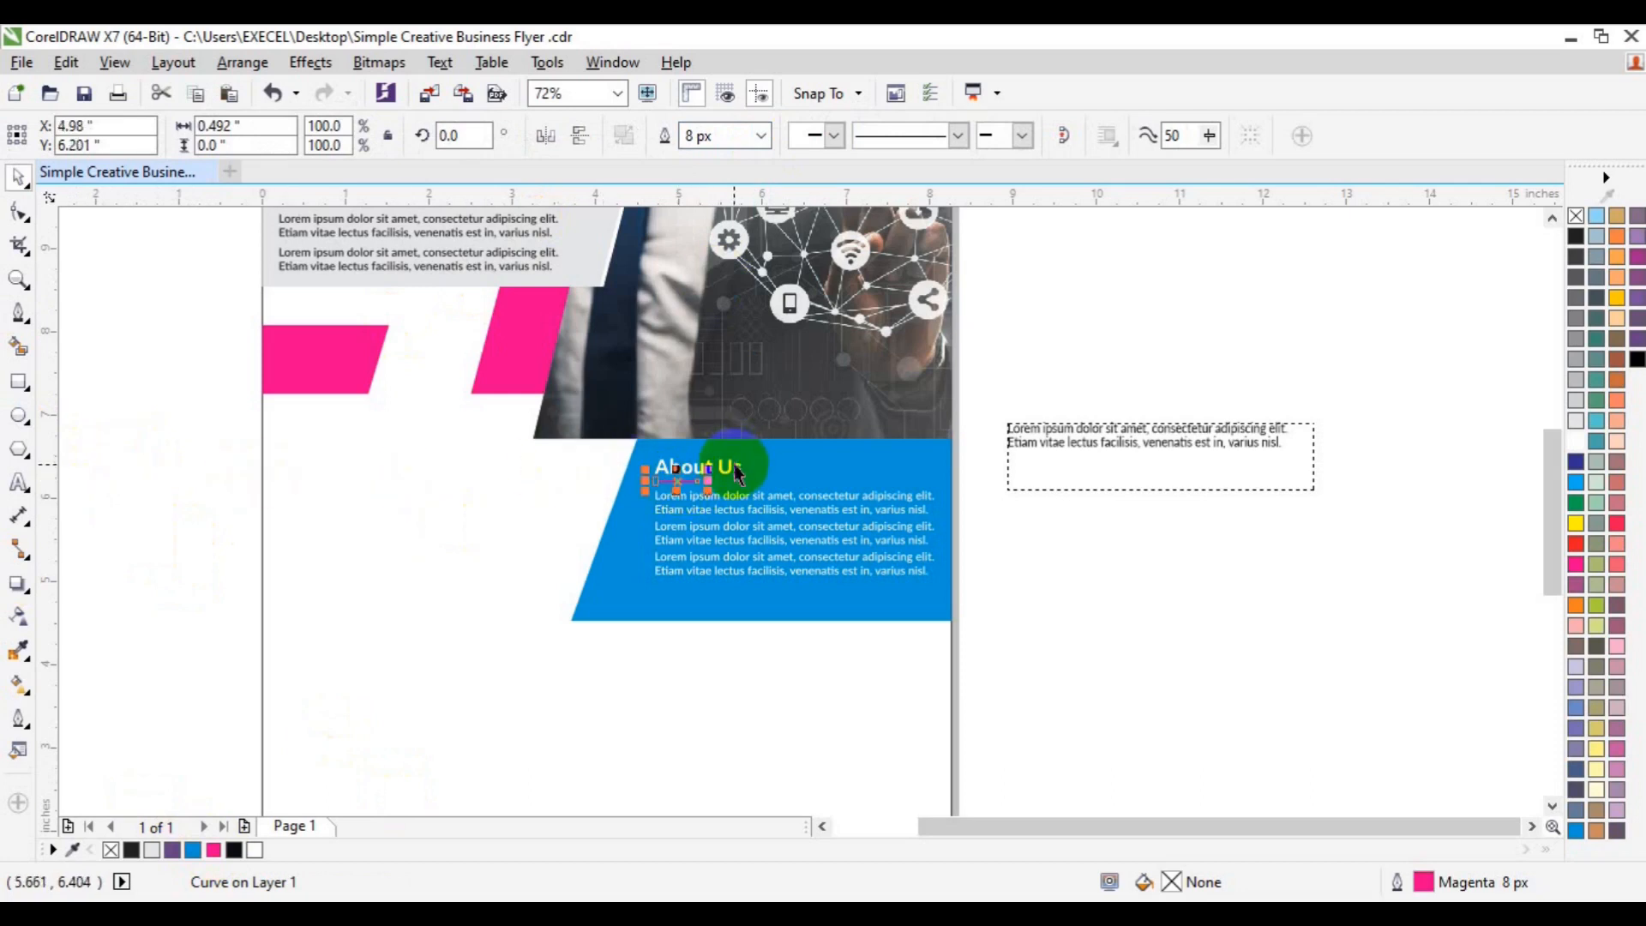
left_click(735, 468, "shift")
left_click(723, 536)
left_click(721, 543)
left_click(690, 472, "shift")
left_click(1001, 608)
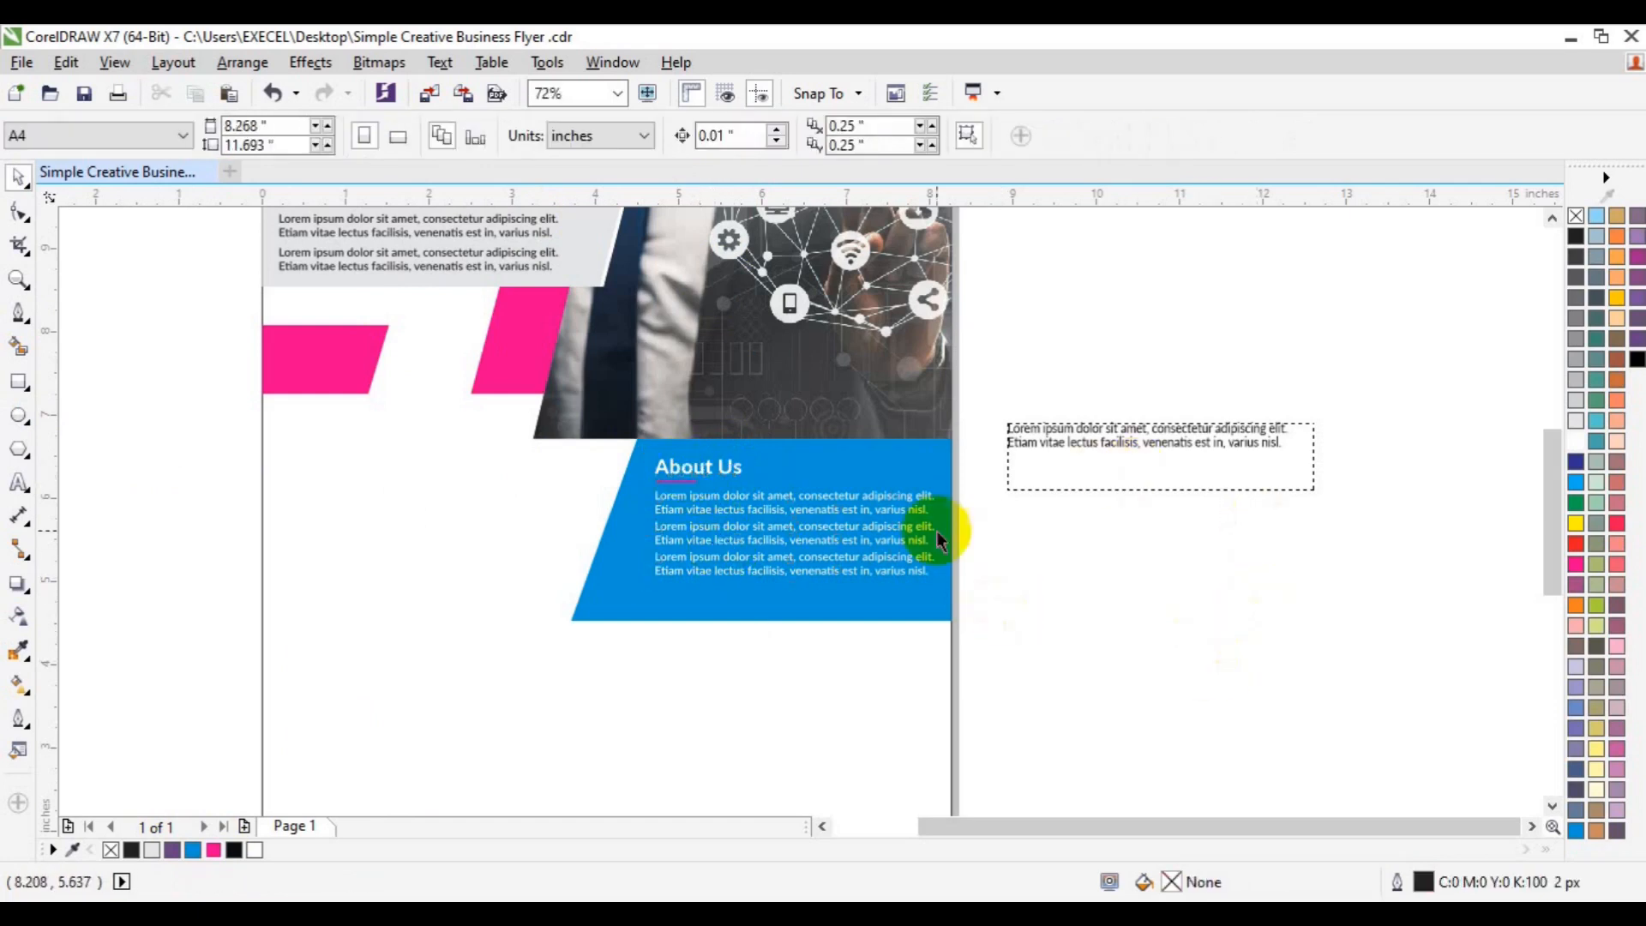
- Move the lorem paragraph left of the About Us panel, convert it to curves, and raise it slightly
left_click(1114, 445)
left_click_drag(1114, 445, 1254, 432)
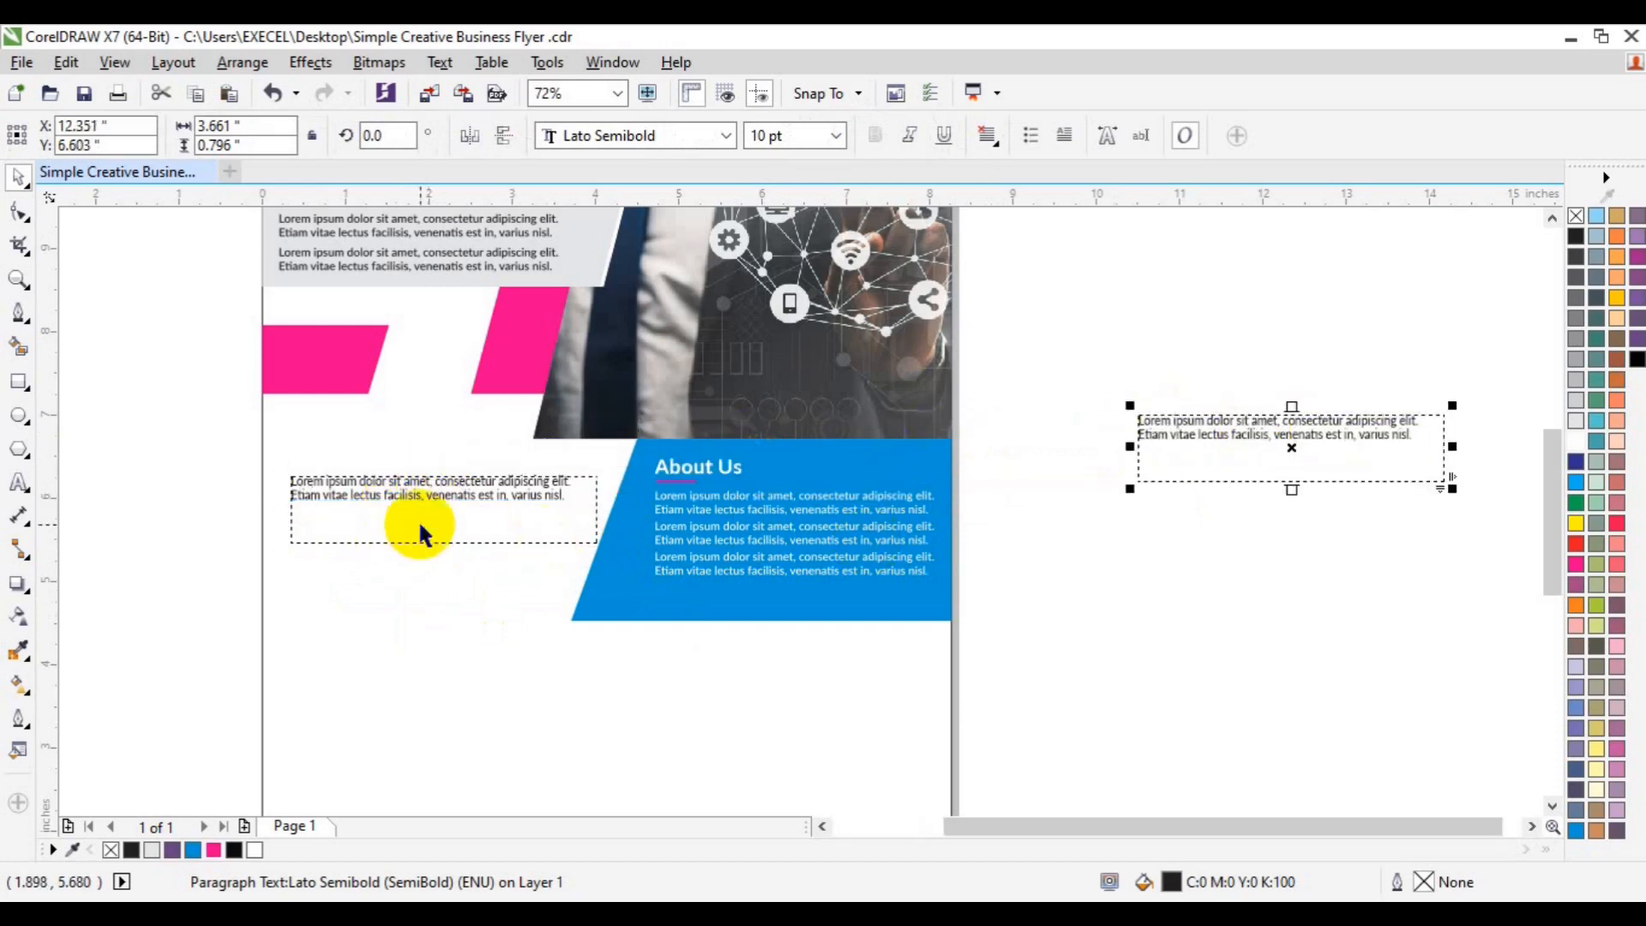
key("ctrl+q")
left_click(170, 496)
left_click(321, 499)
left_click_drag(320, 498, 312, 485)
left_click(209, 489)
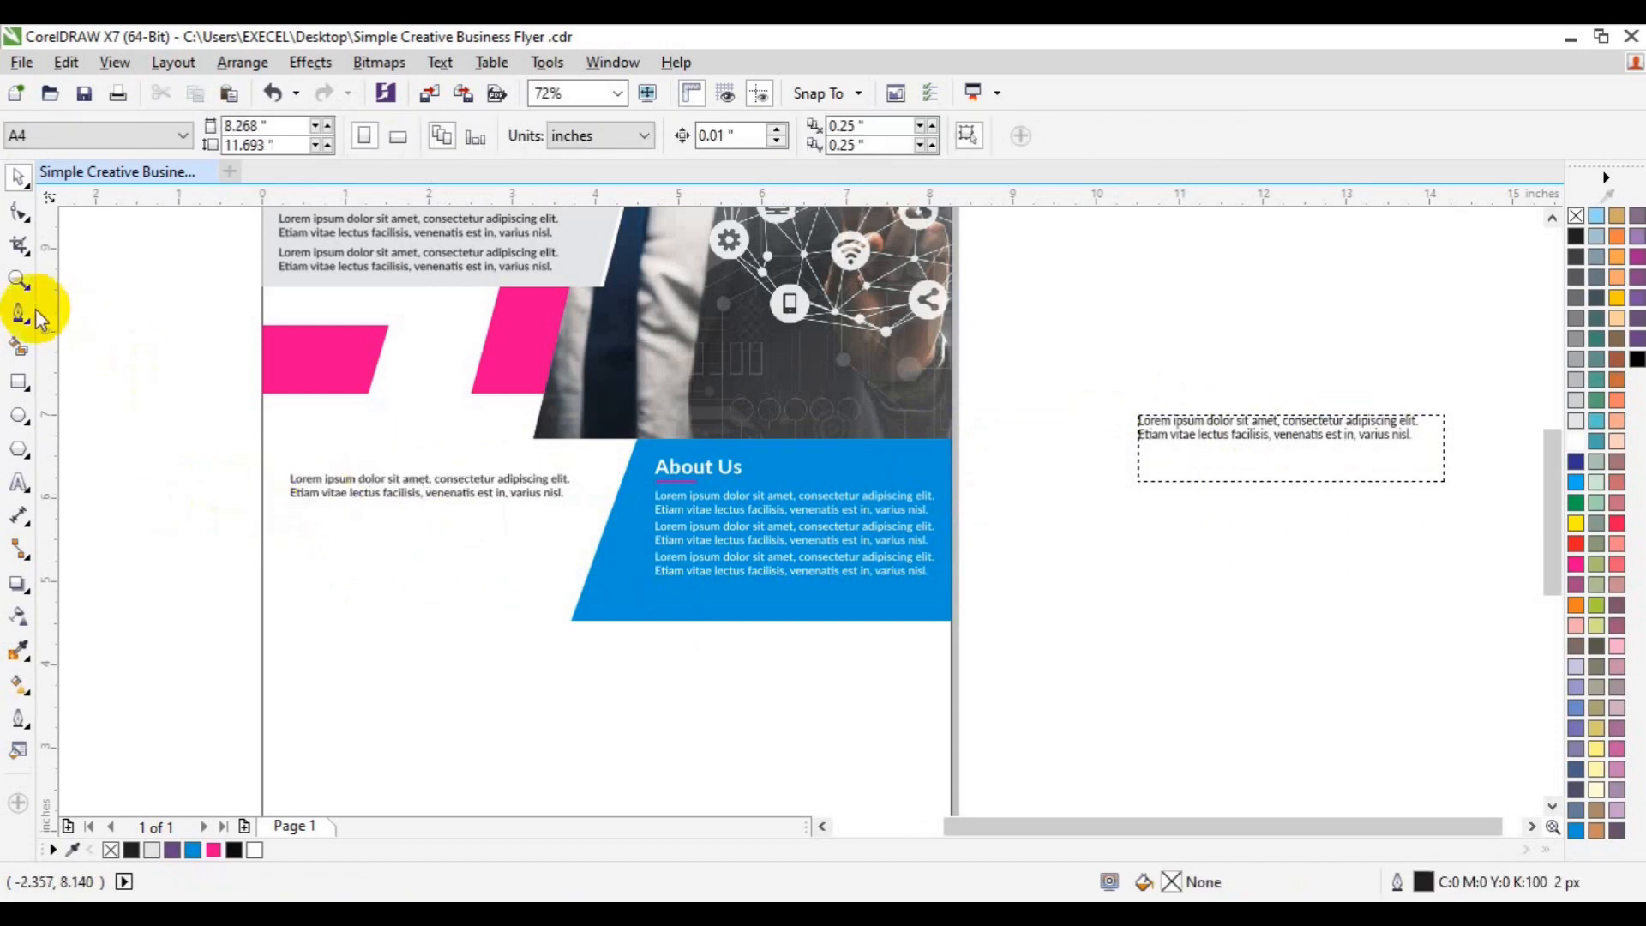
left_click(20, 310)
- Draw a V-shaped arrow curve with the pen, then remove it
left_click(93, 461)
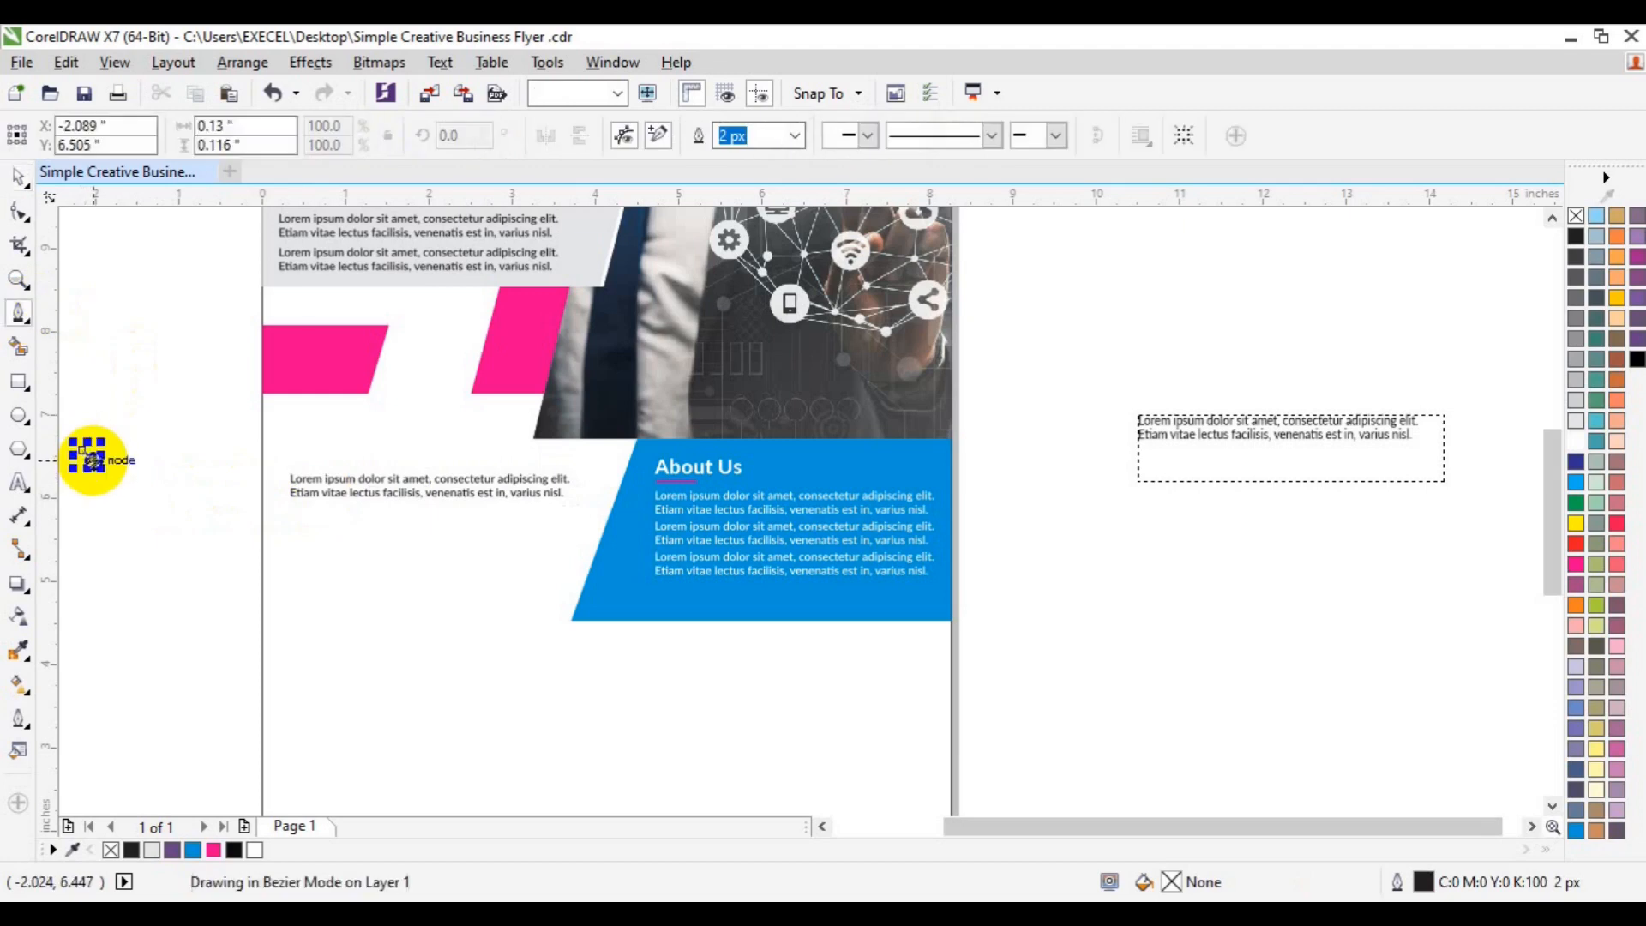
left_click(113, 450)
key("Escape")
key("space")
left_click(118, 454)
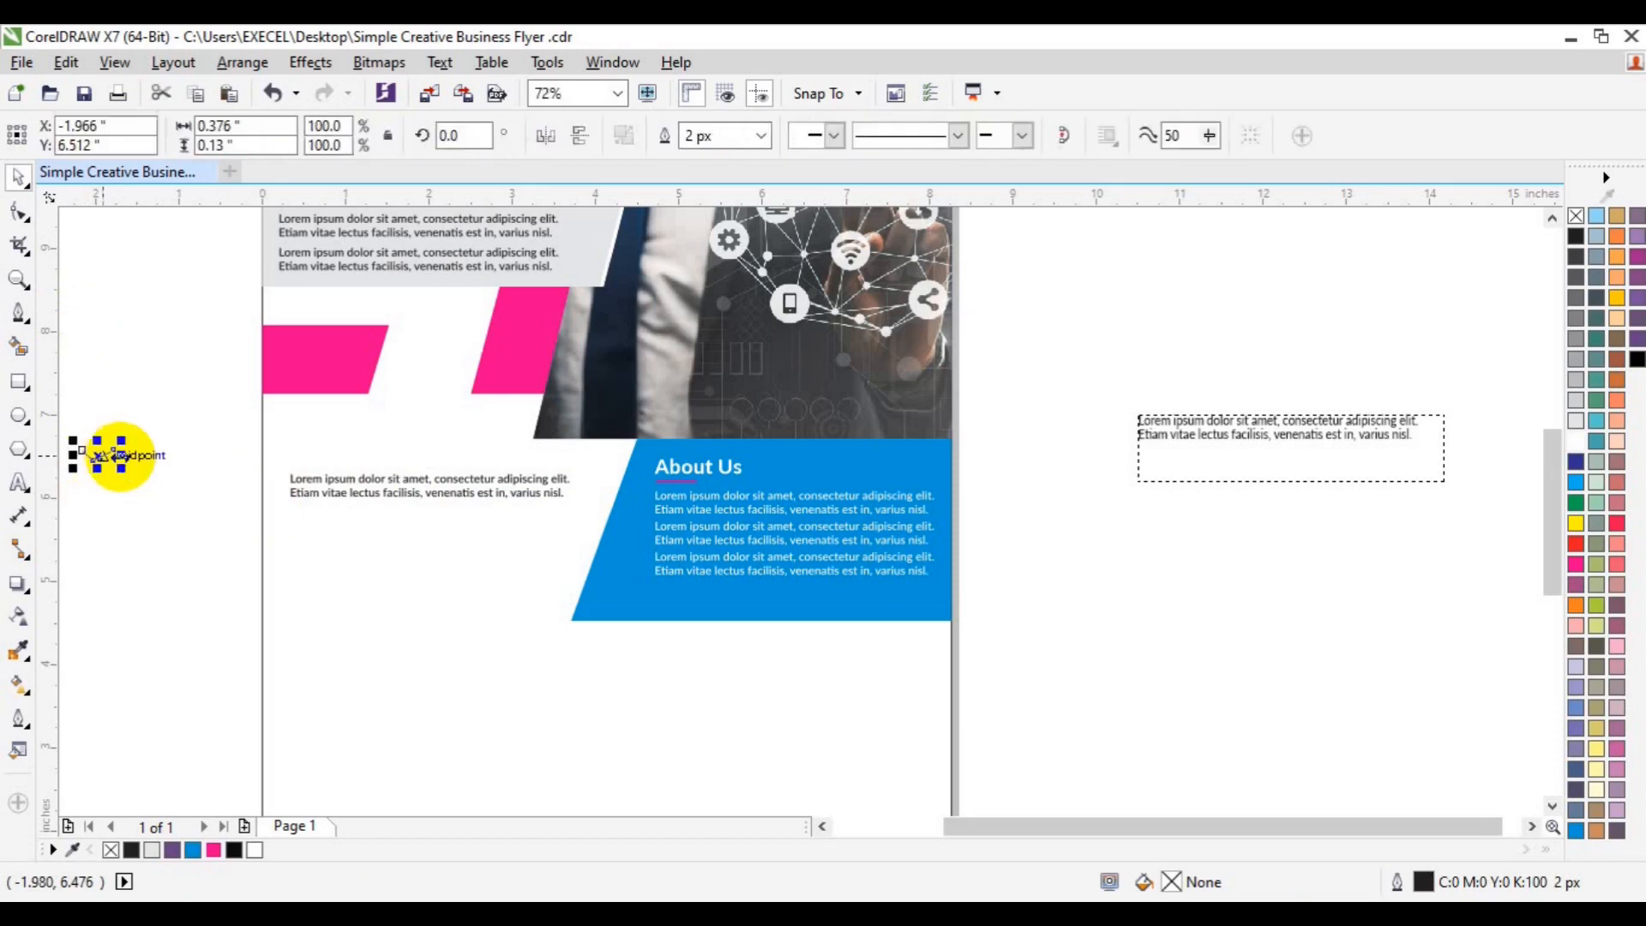
left_click(150, 503)
left_click(96, 455)
key("ctrl+c")
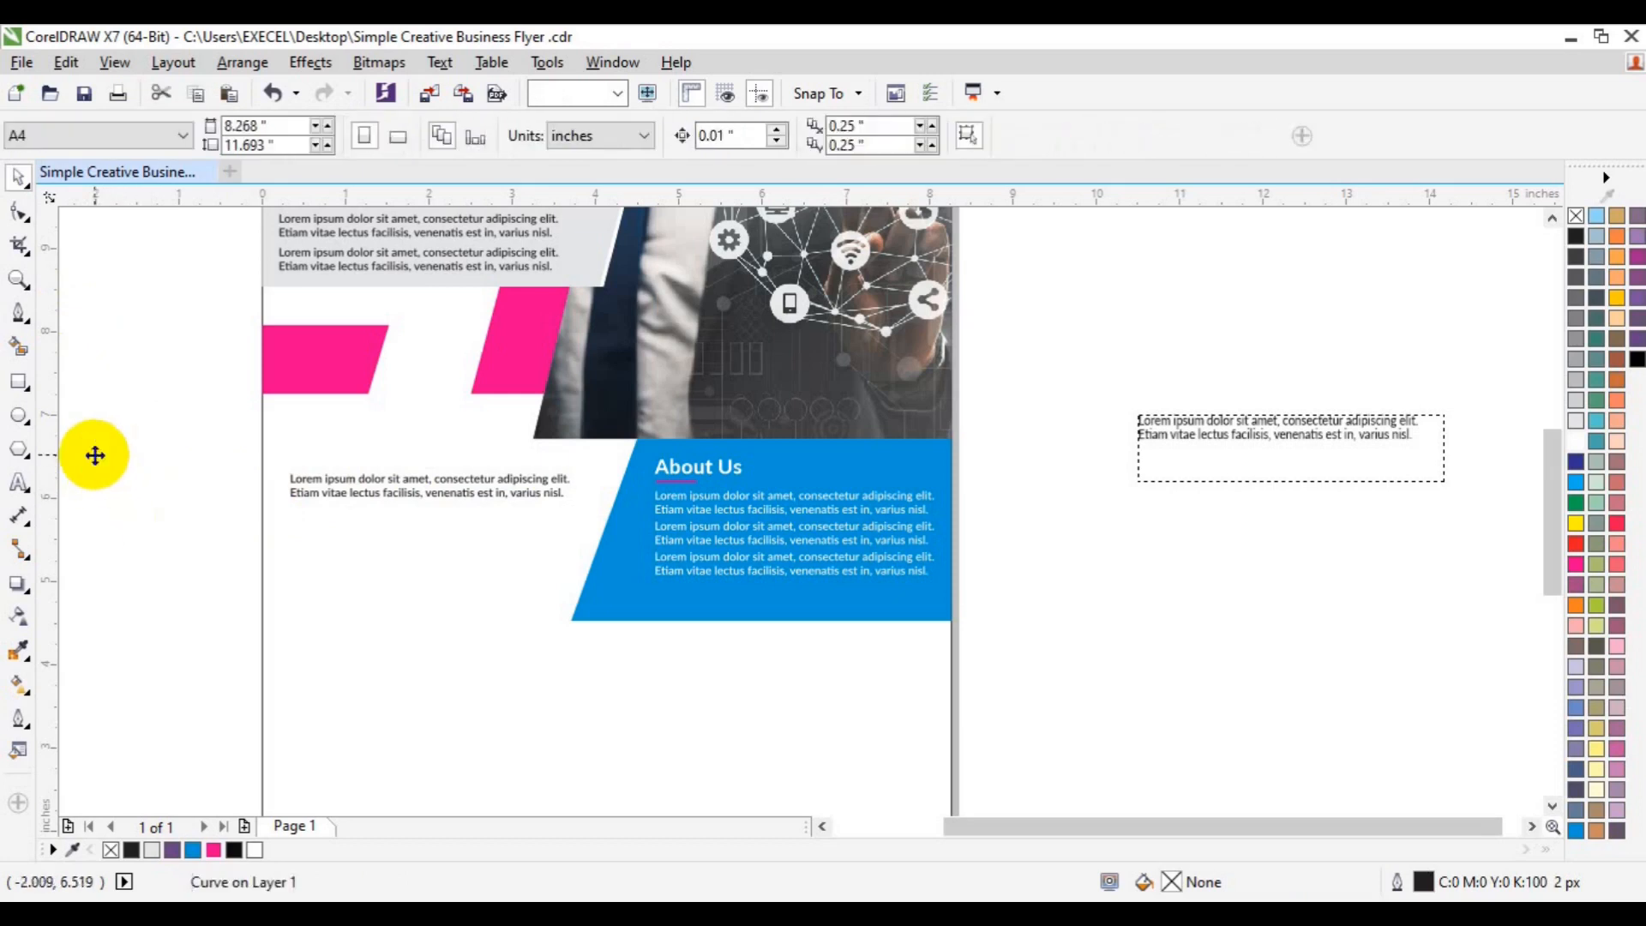
- Add a bold sky-blue '>' character and place it before the lorem paragraph
left_click(19, 483)
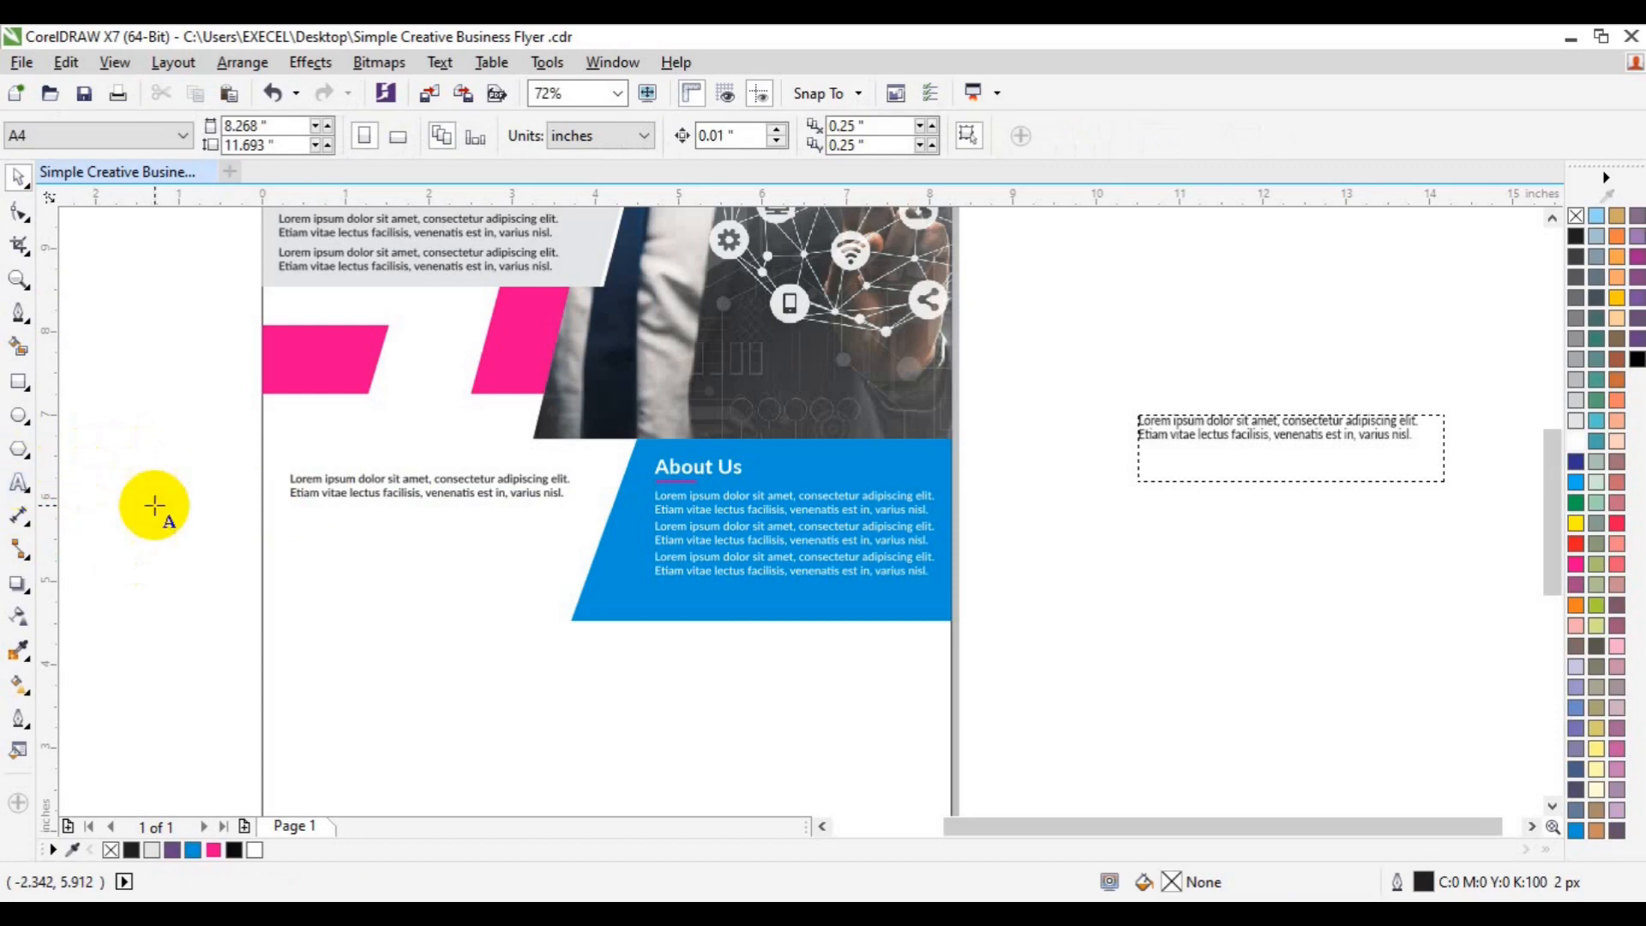
left_click(154, 506)
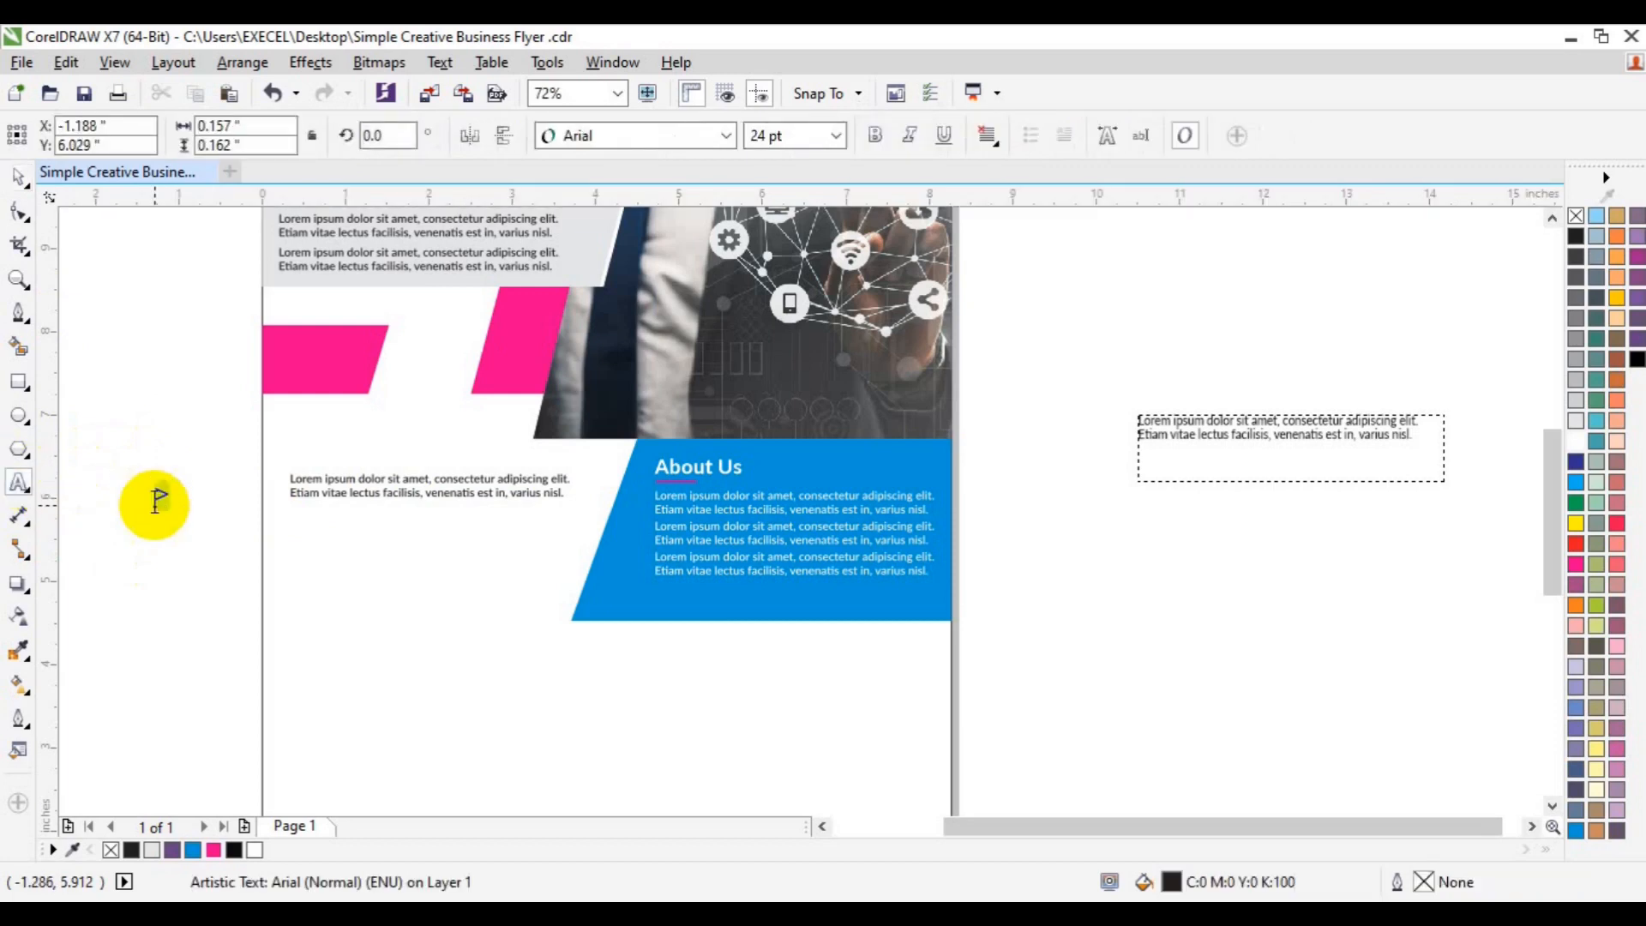
left_click(875, 135)
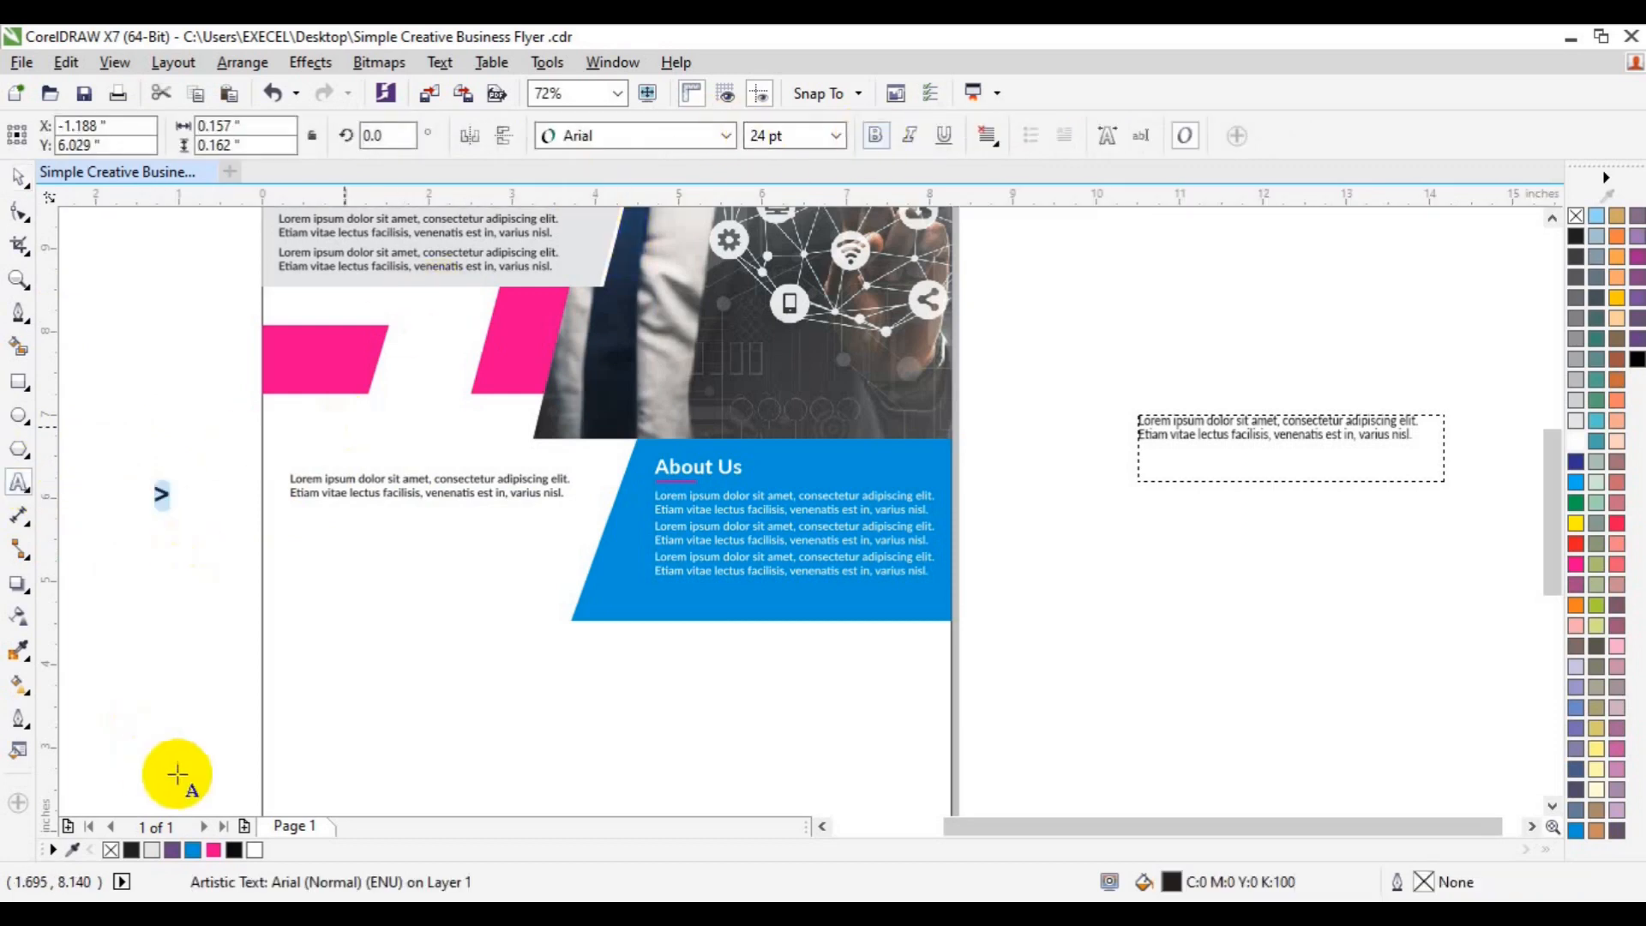
left_click(189, 847)
left_click(18, 176)
left_click_drag(163, 493, 274, 491)
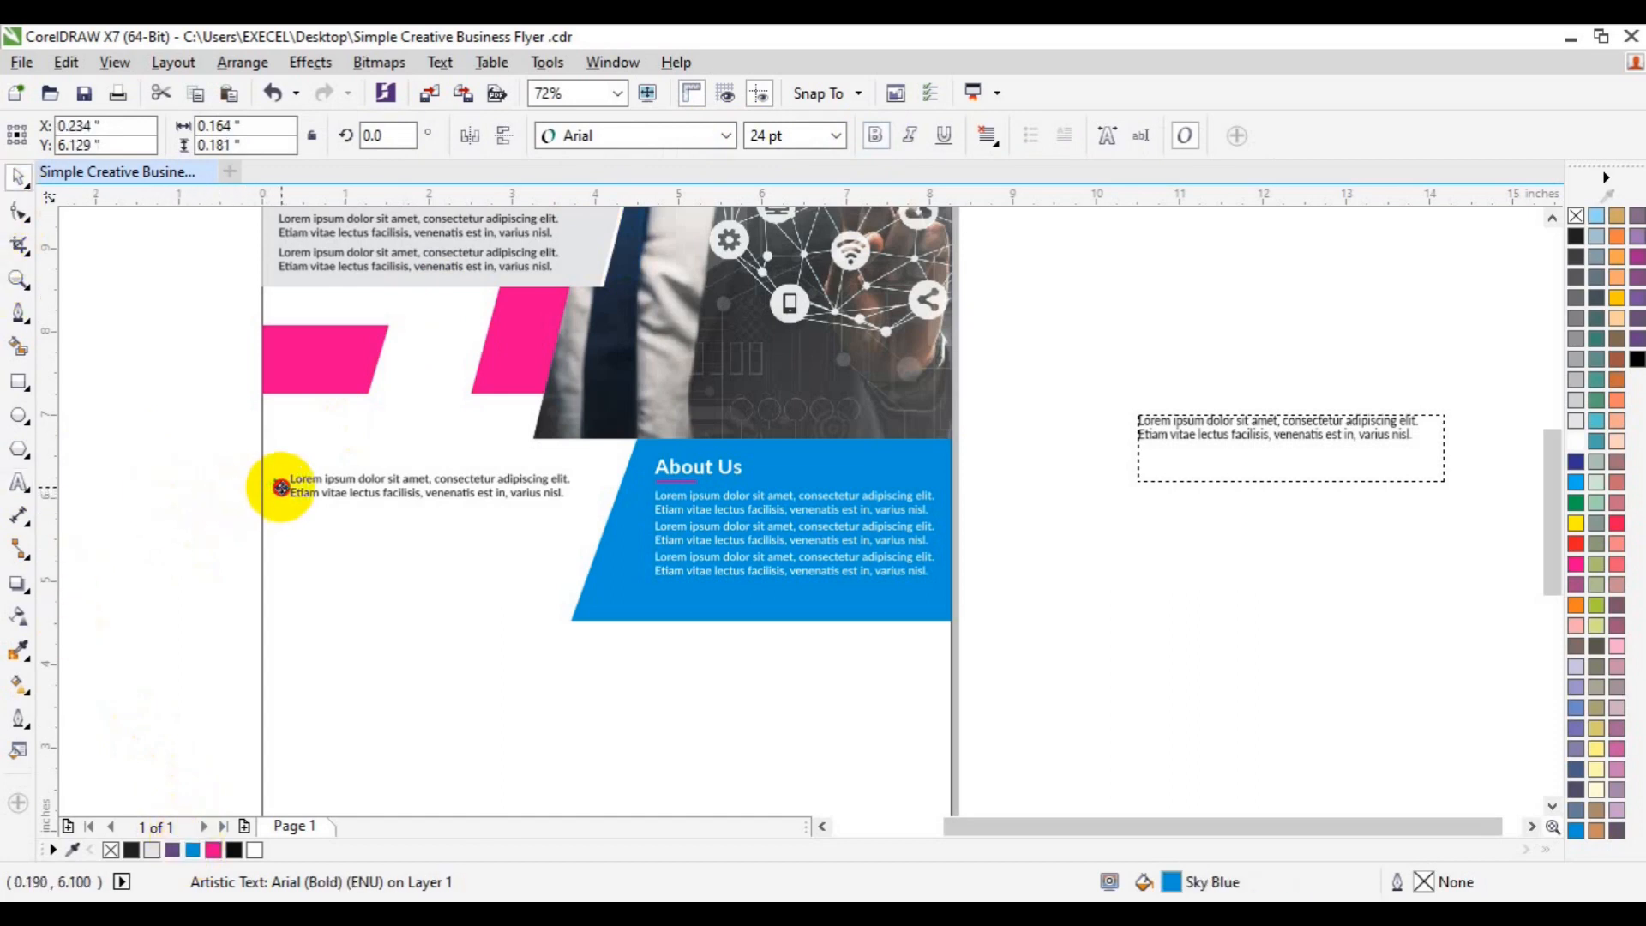
- Group the arrow with its paragraph and duplicate it into three stacked bullet items
left_click(378, 486, "shift")
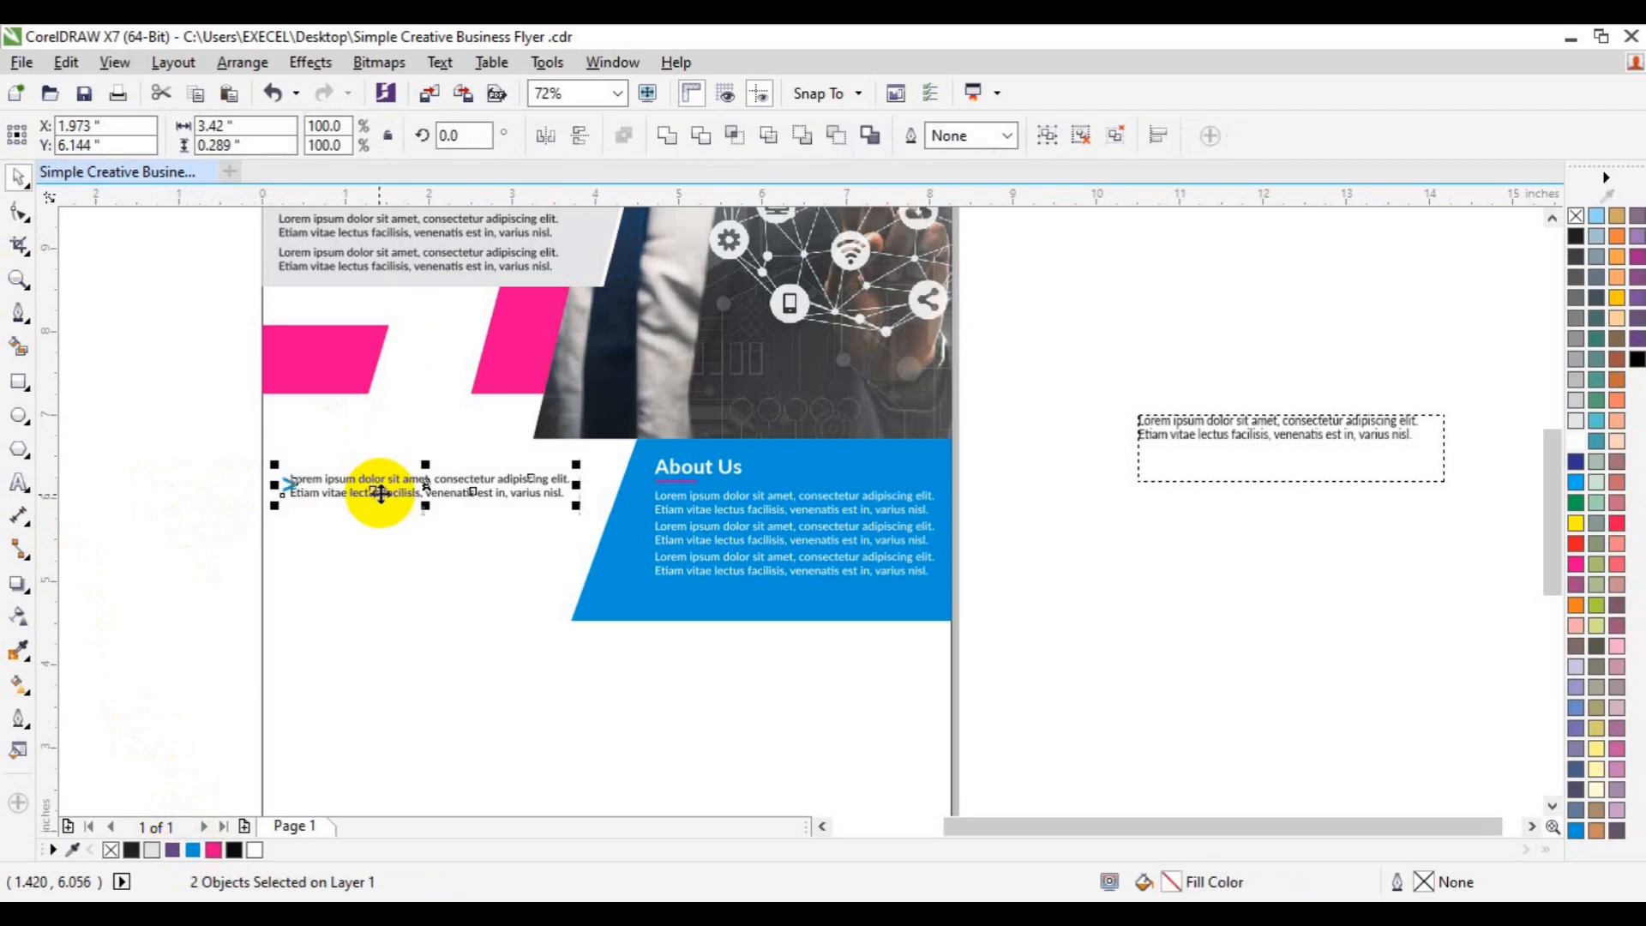
left_click(226, 489)
key("Right")
key("Right")
key("Right")
key("Right")
key("Right")
key("Right")
key("Right")
key("Right")
key("Right")
key("Right")
key("Right")
key("Right")
key("Right")
key("Right")
key("Right")
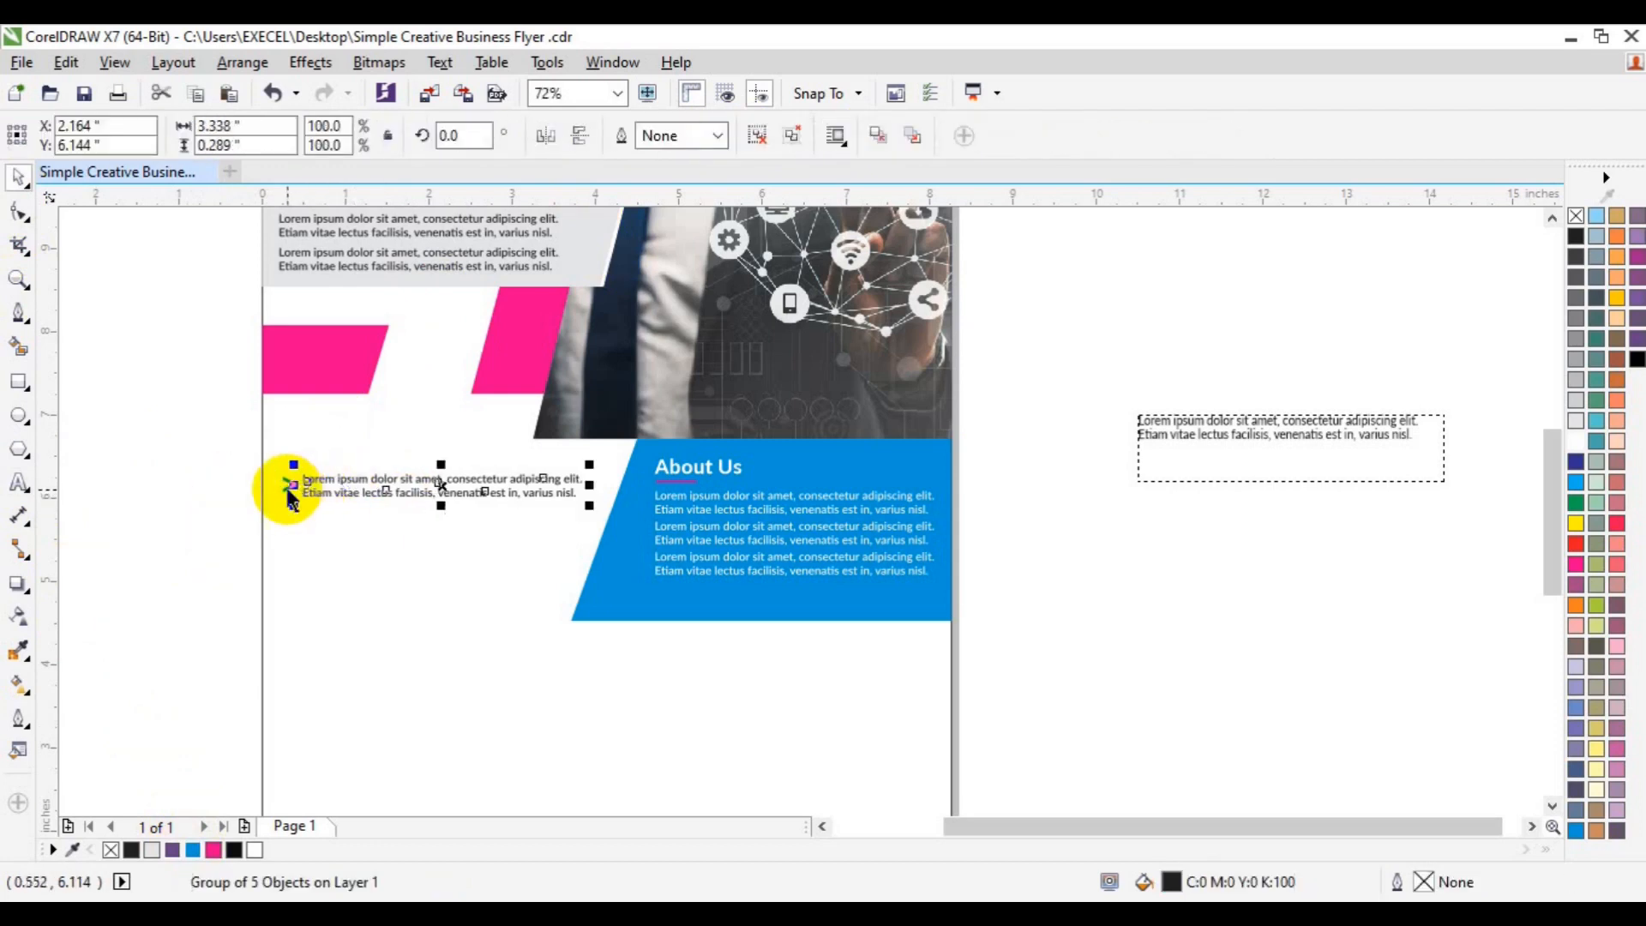
left_click(289, 492, "shift")
key("ctrl+g")
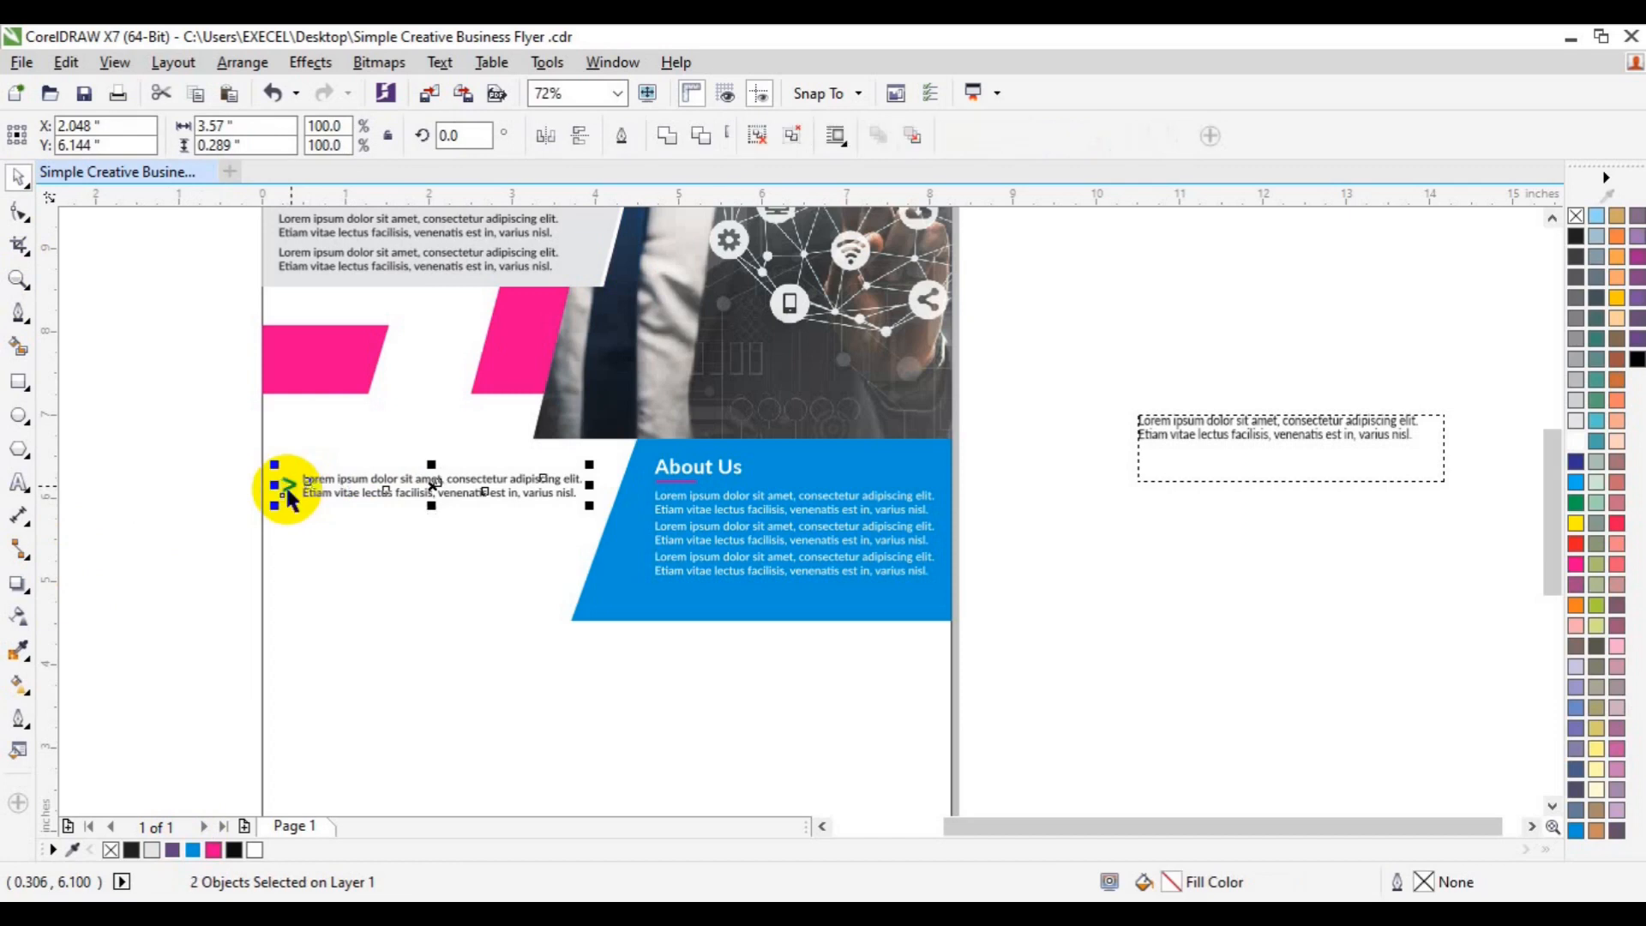
left_click_drag(394, 482, 401, 523)
left_click(491, 566)
key("ctrl+r")
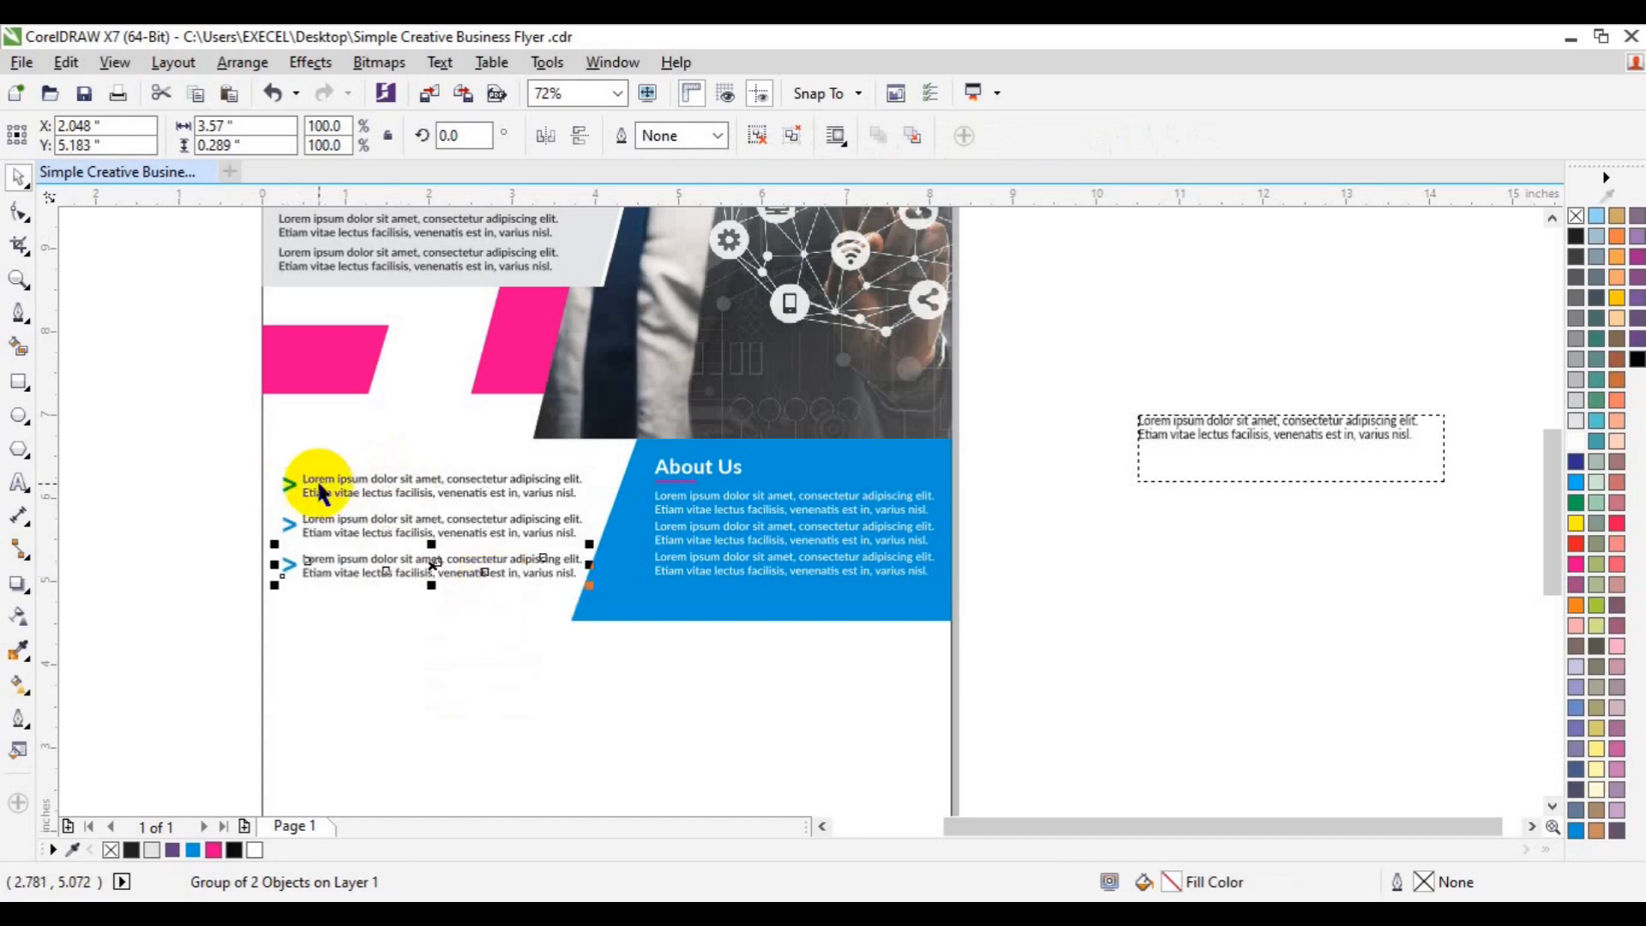
- Copy the About Us heading with its underline above the bulleted list
left_click(221, 437)
left_click(699, 468)
left_click_drag(702, 467, 324, 447)
left_click(109, 558)
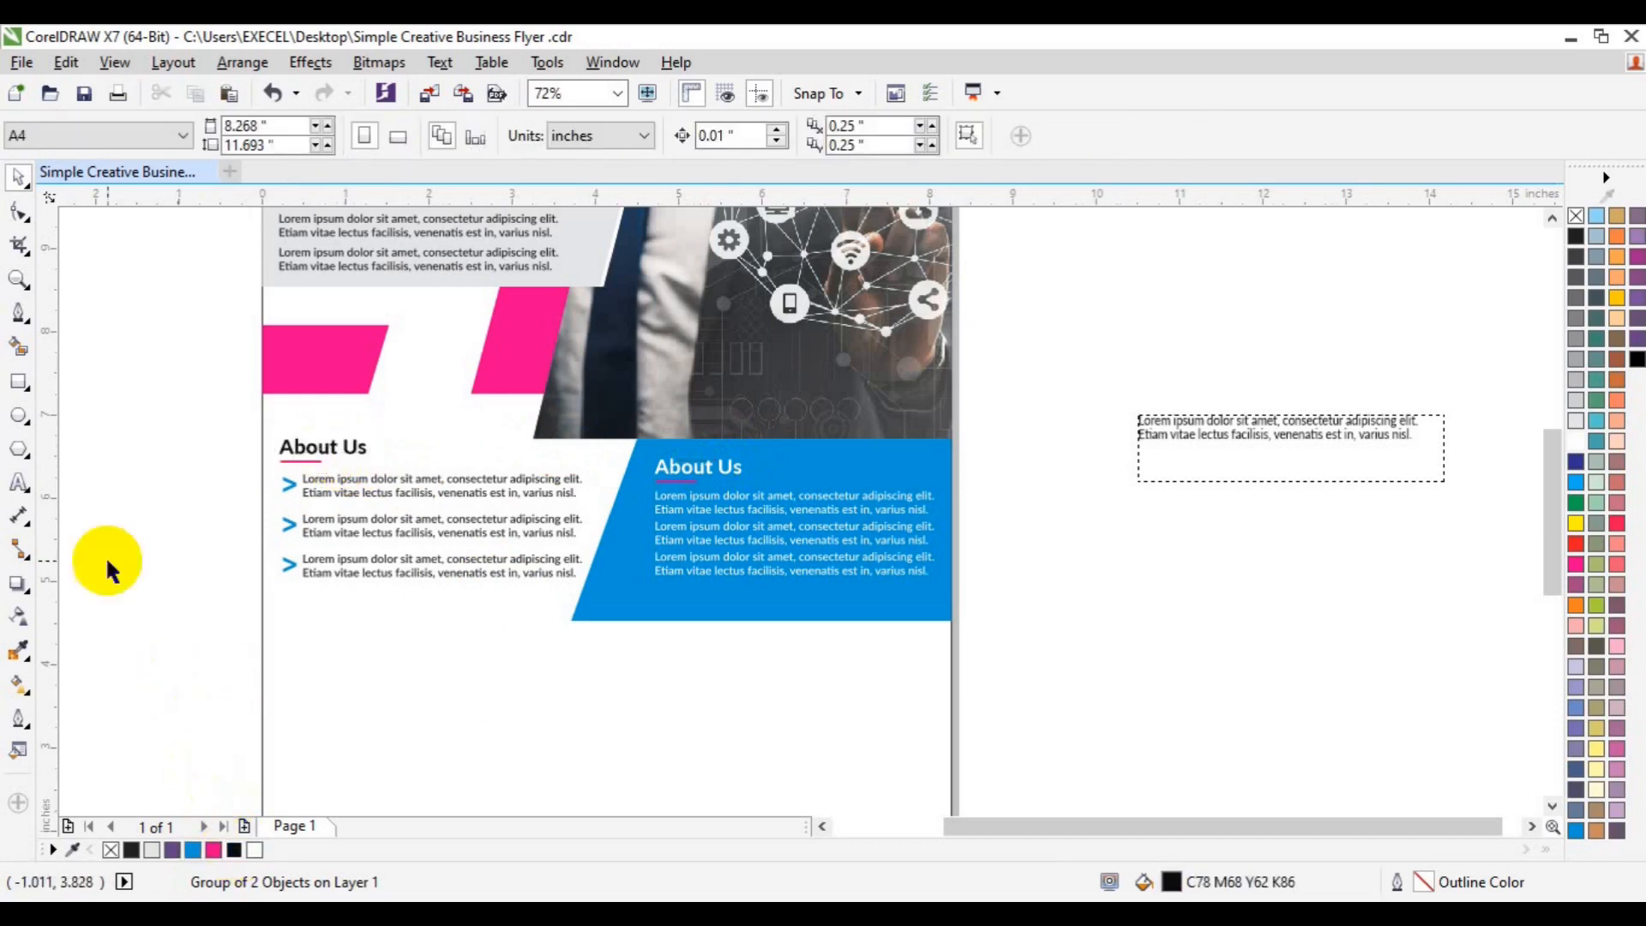
- Retype the left heading as Customer Review
left_click(19, 483)
left_click(283, 446)
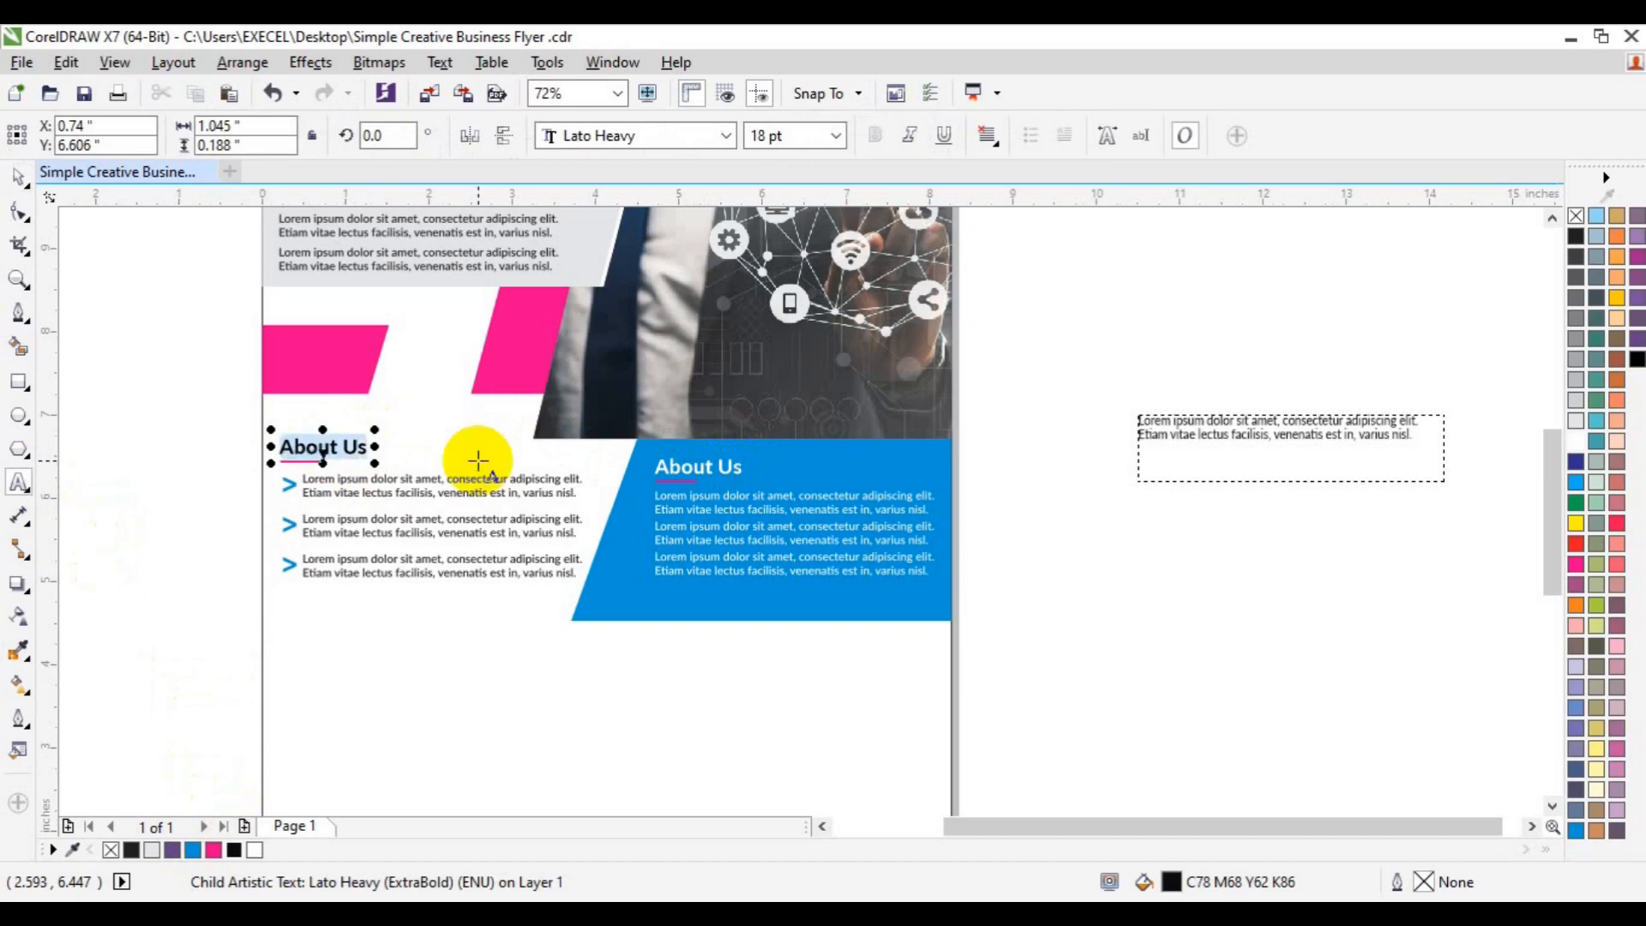
type("Customer Review")
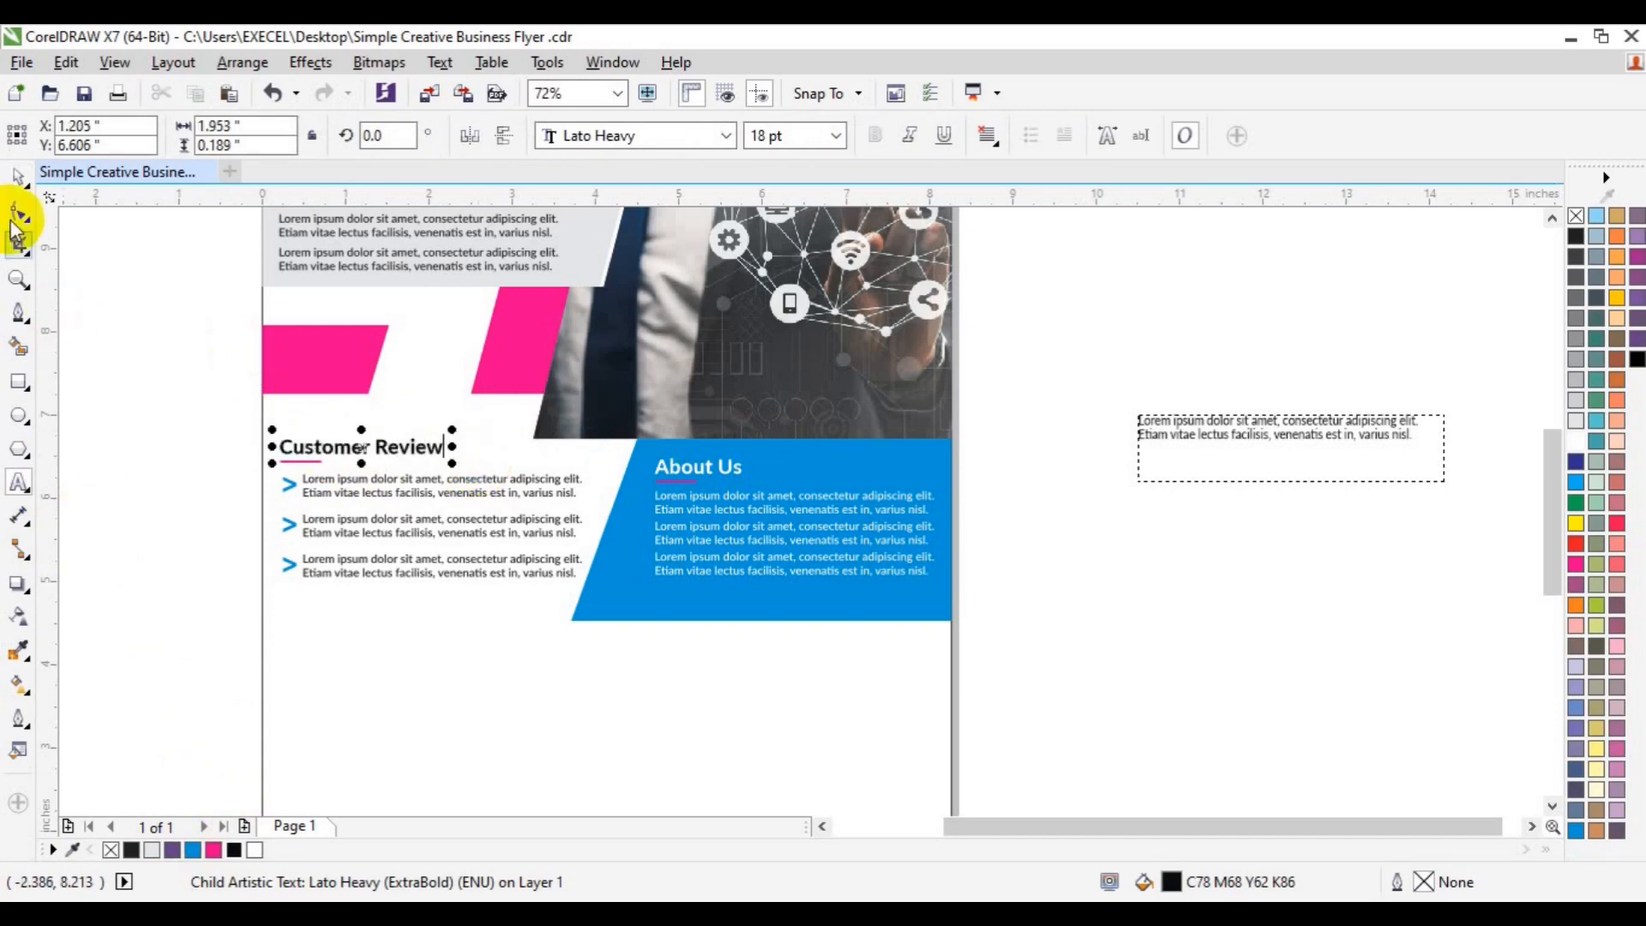
left_click(18, 176)
- Lengthen the pink underline and regroup it with the Customer Review heading
left_click(1135, 312)
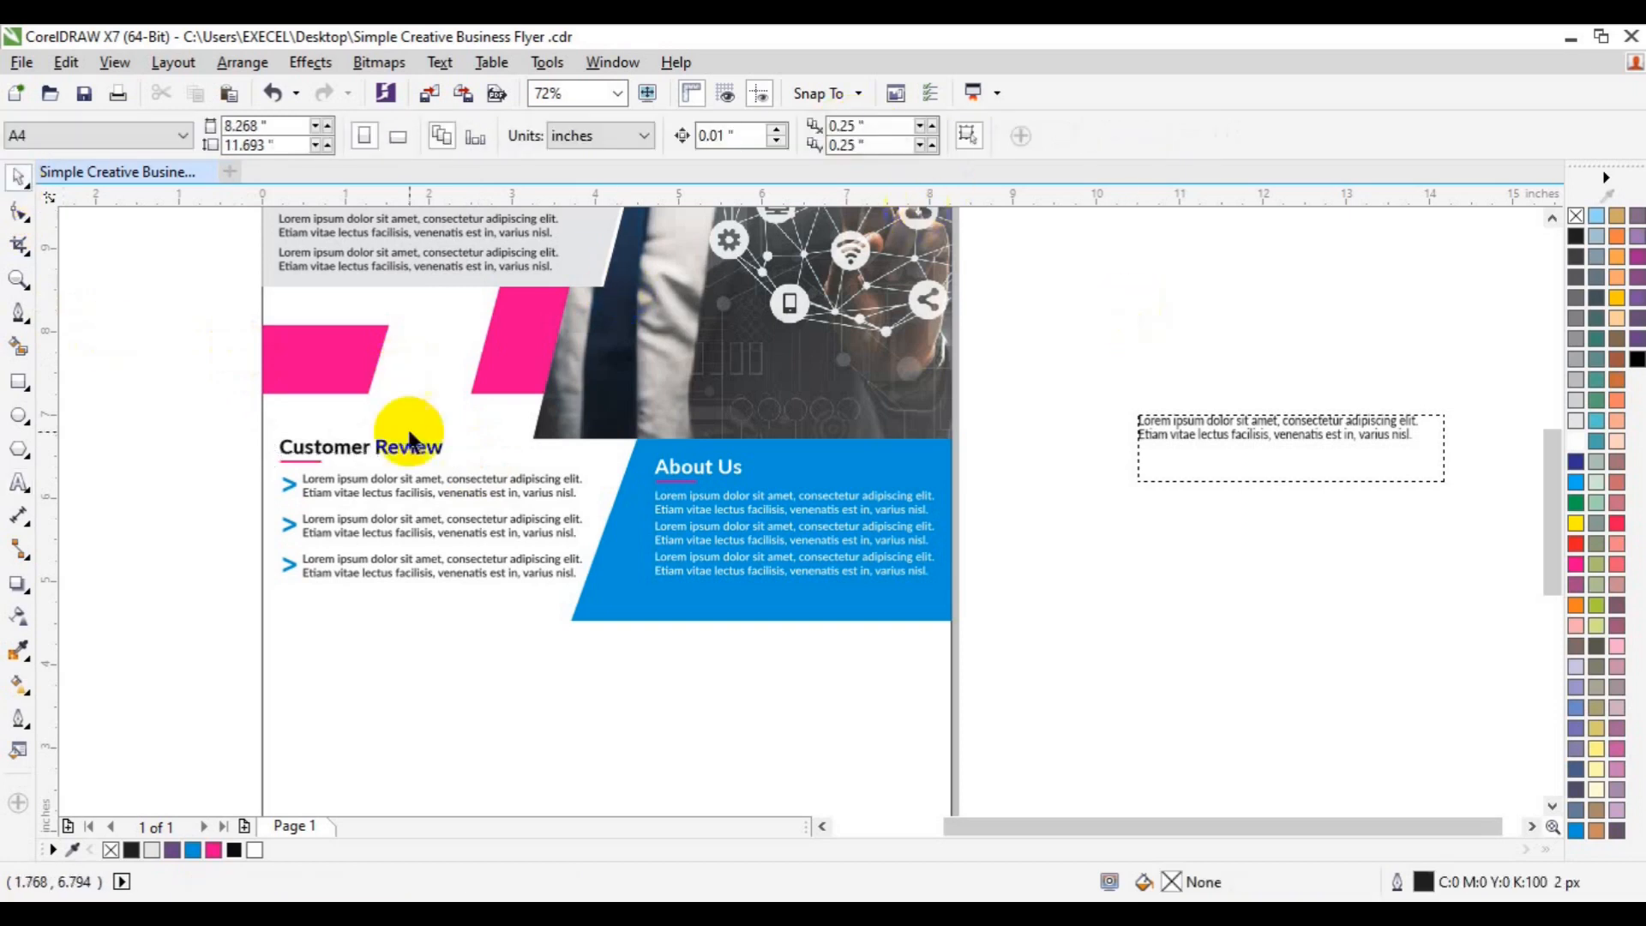
left_click(357, 438)
left_click(760, 135)
left_click(160, 394)
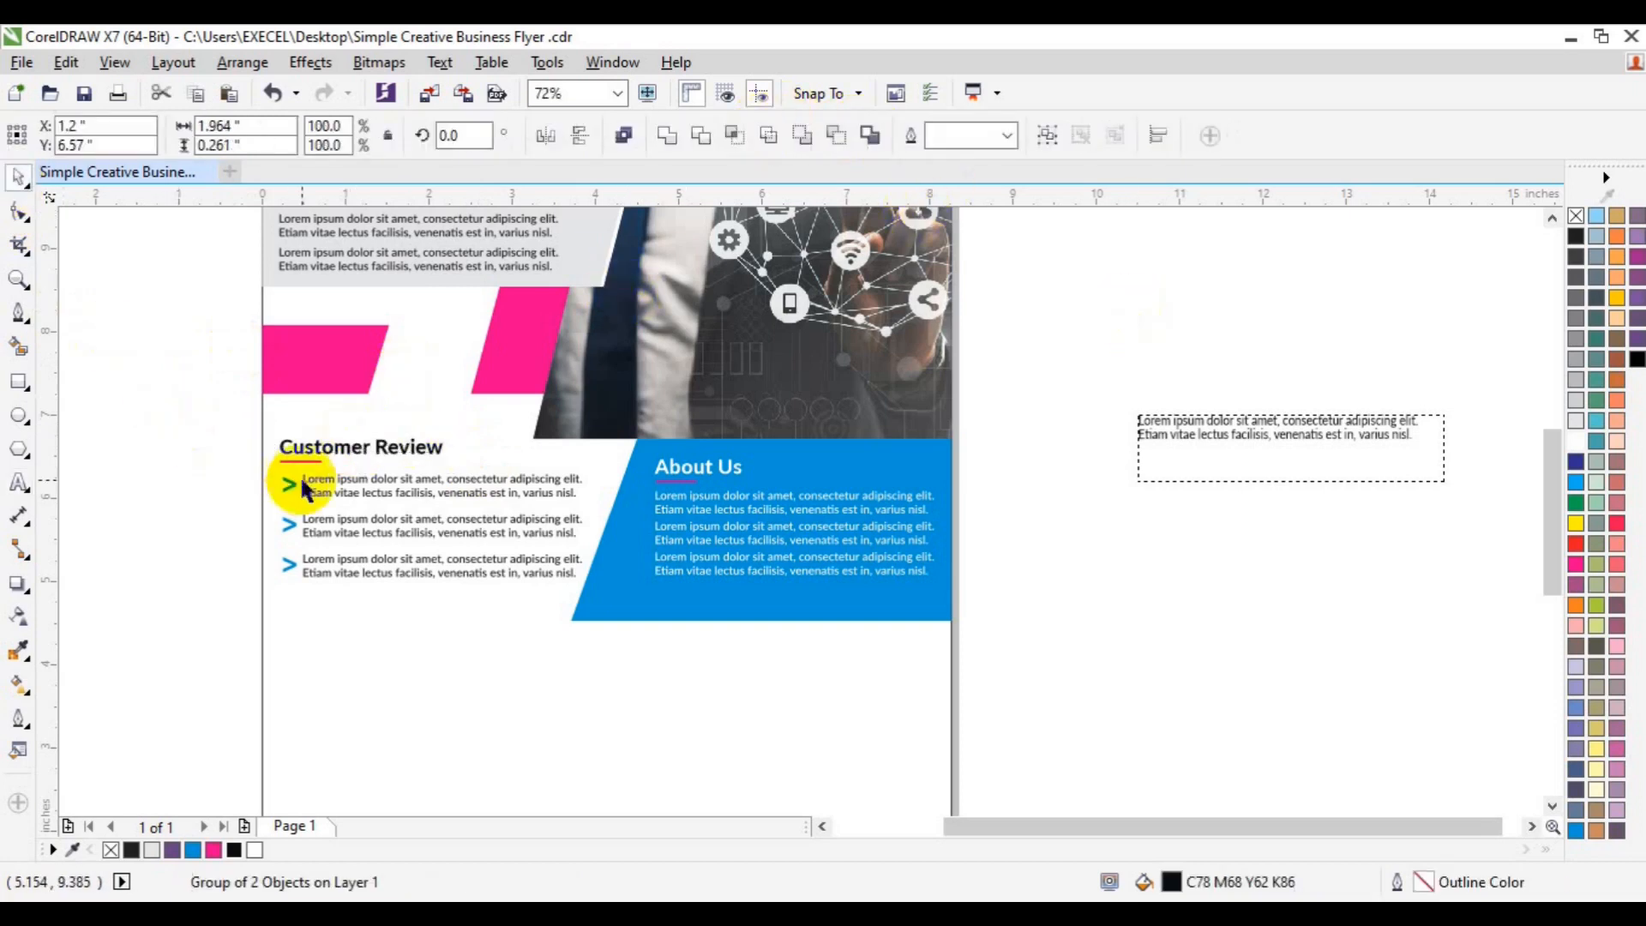
left_click(302, 462)
left_click_drag(330, 463, 361, 463)
left_click_drag(233, 424, 455, 456)
key("ctrl+g")
- Group the three arrow-bulleted items together
left_click(436, 490)
left_click(394, 525, "shift")
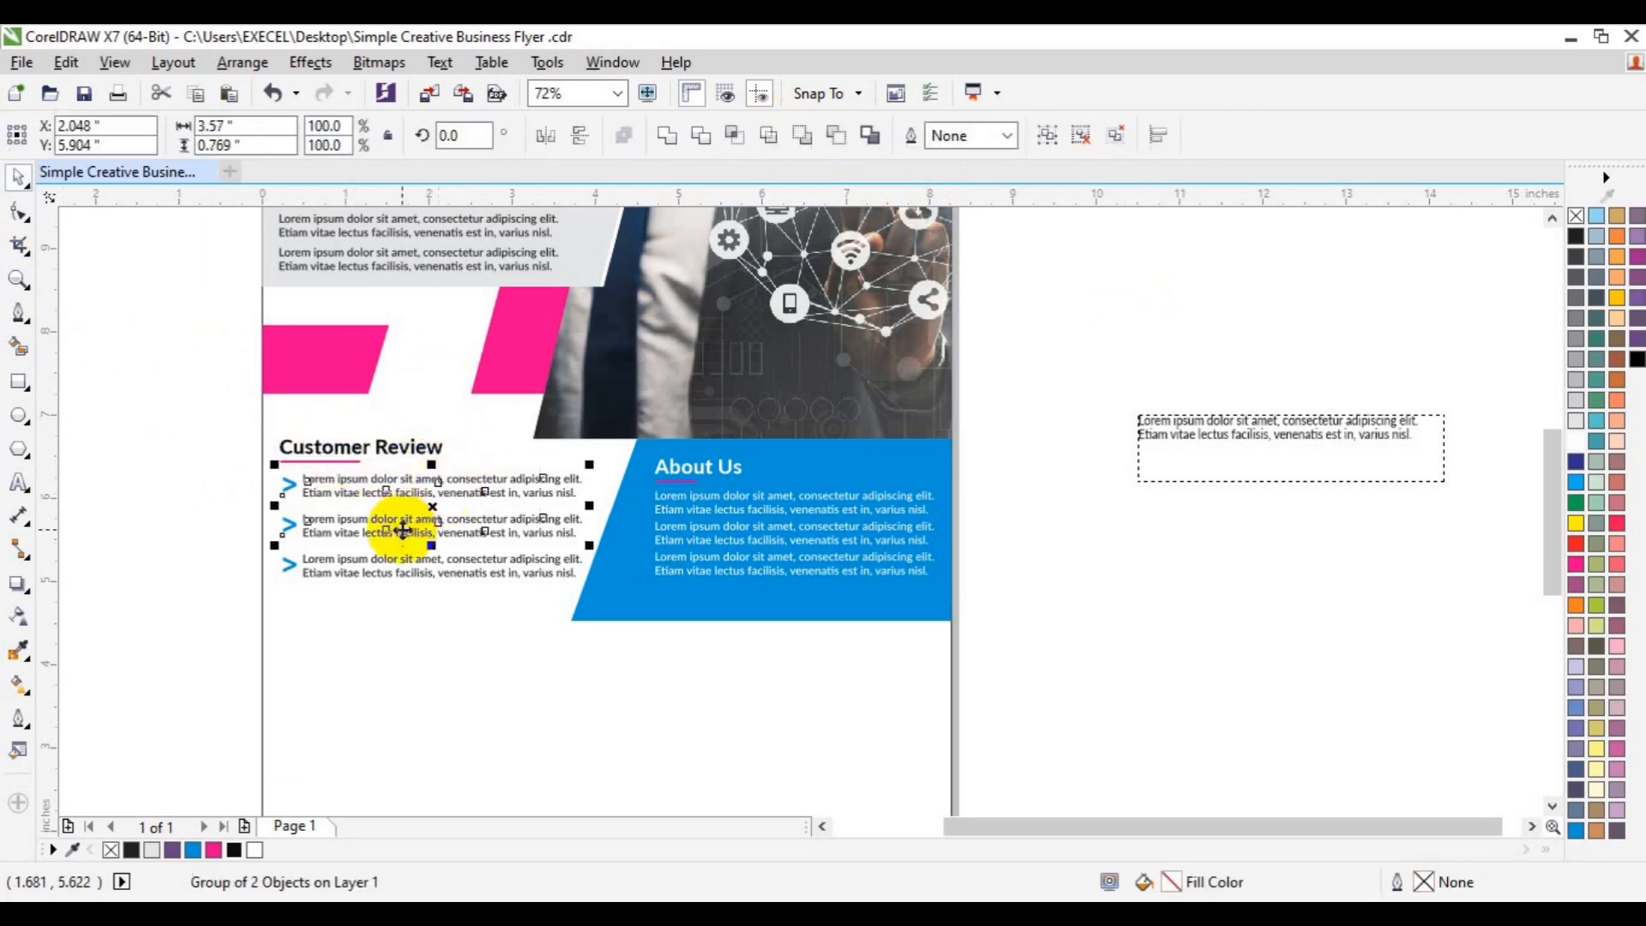
left_click(397, 568, "shift")
key("ctrl+g")
left_click(324, 461, "shift")
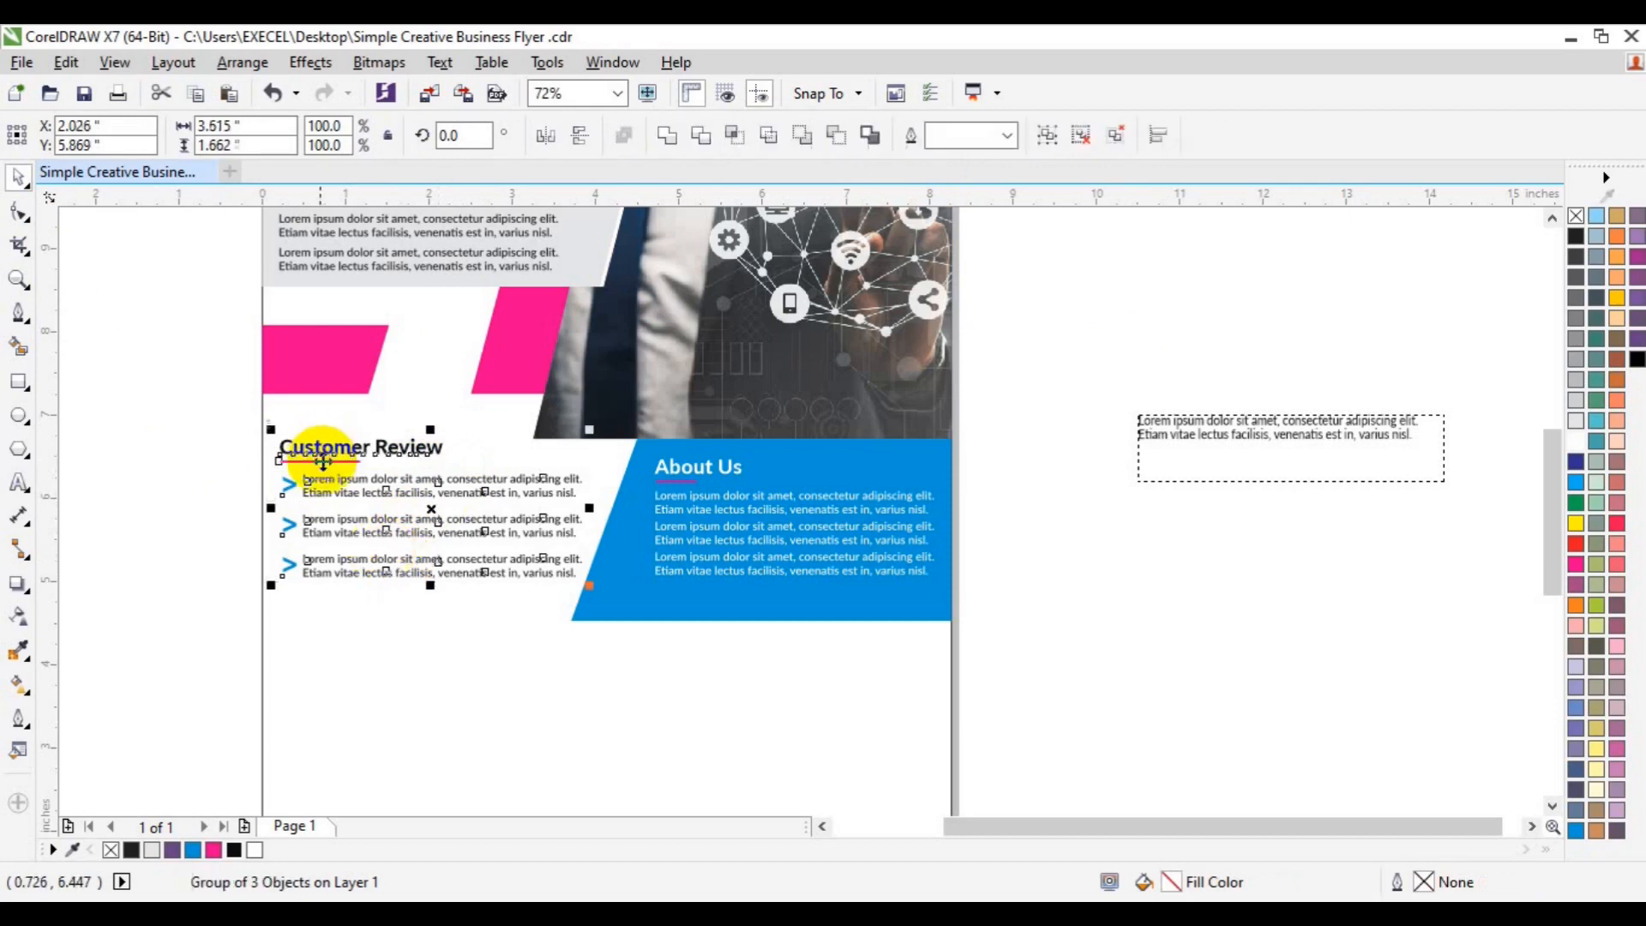
left_click(214, 478)
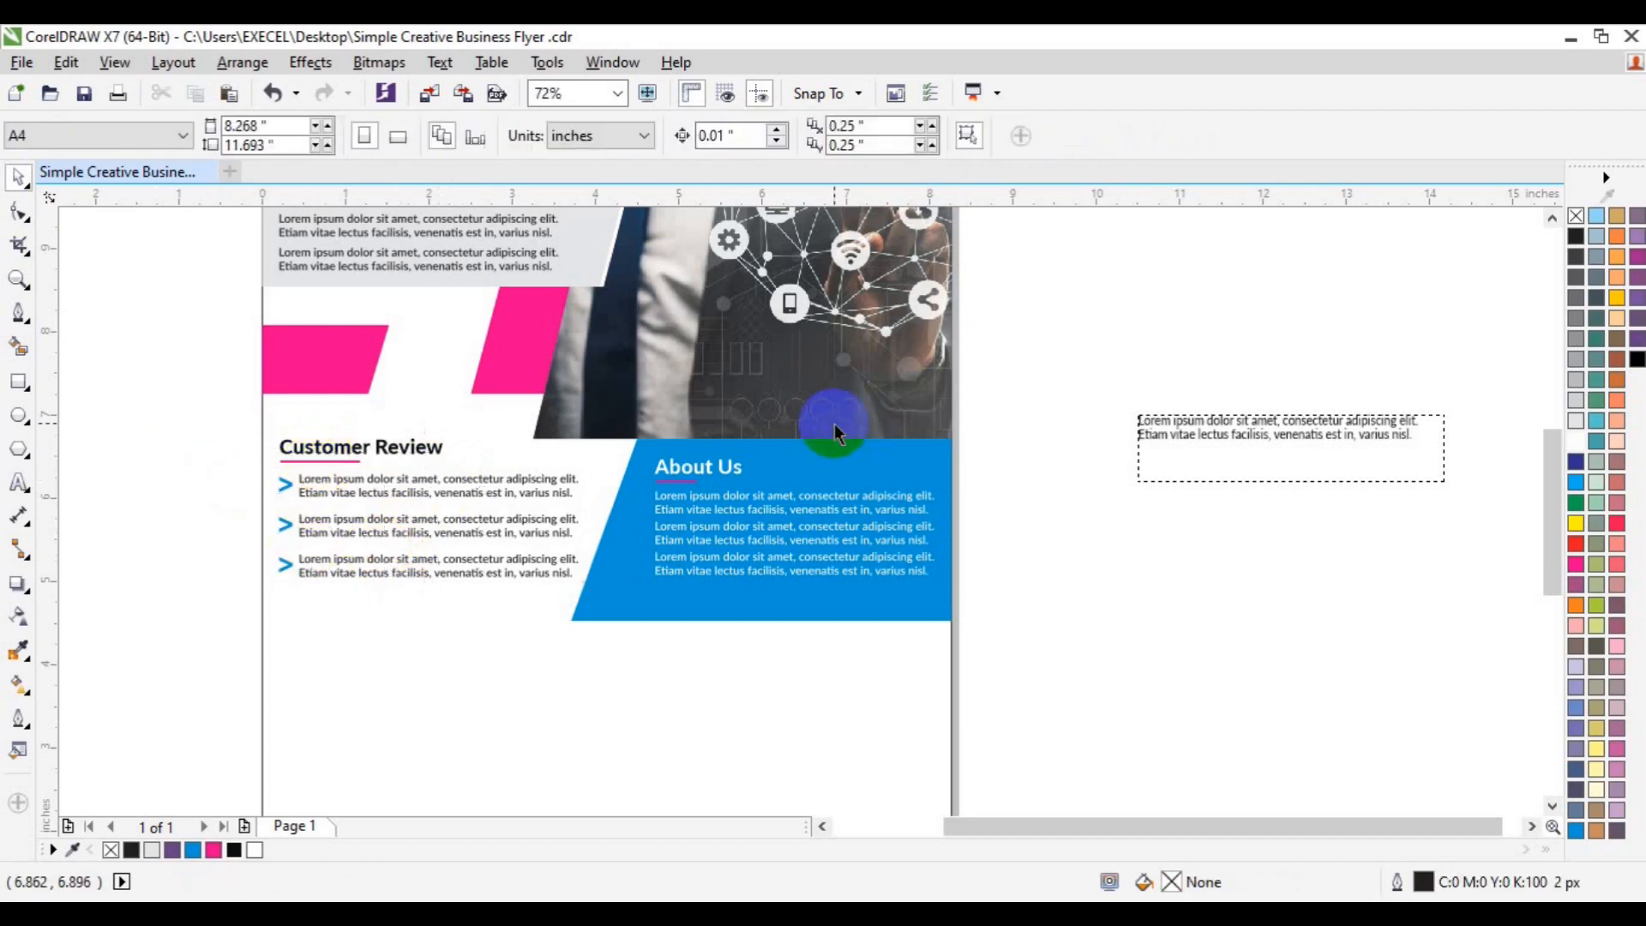
- Copy the Customer Review heading below the list and retype it as Our Other Services
left_click(385, 446)
left_click_drag(385, 447, 382, 644)
left_click_drag(1550, 569, 1552, 639)
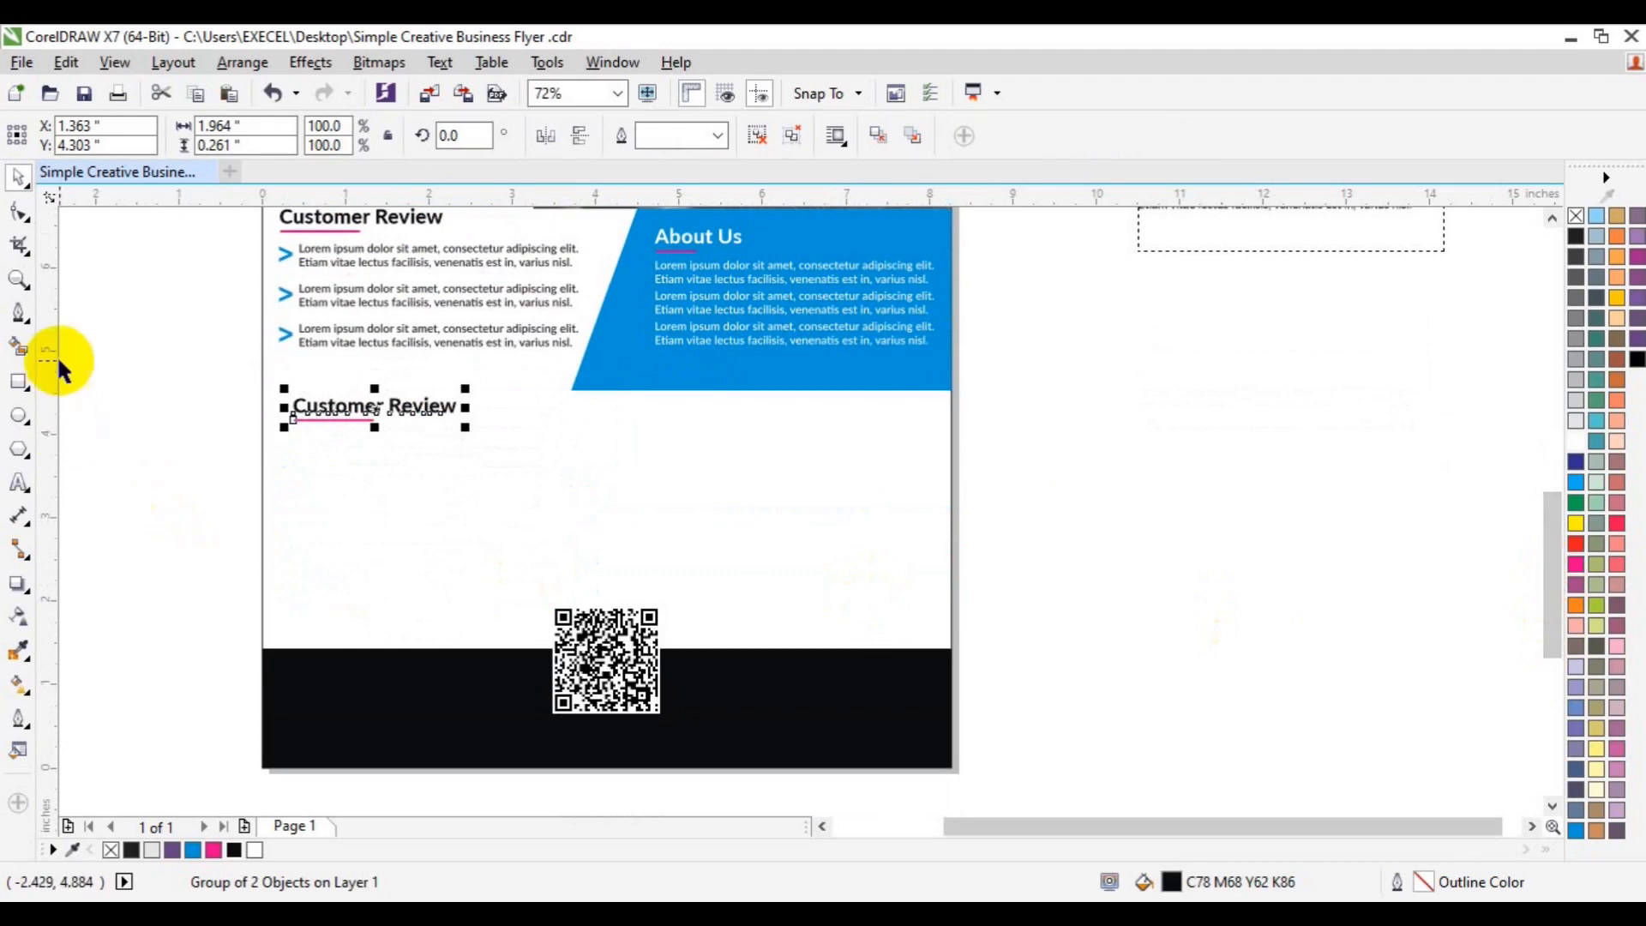
left_click(19, 483)
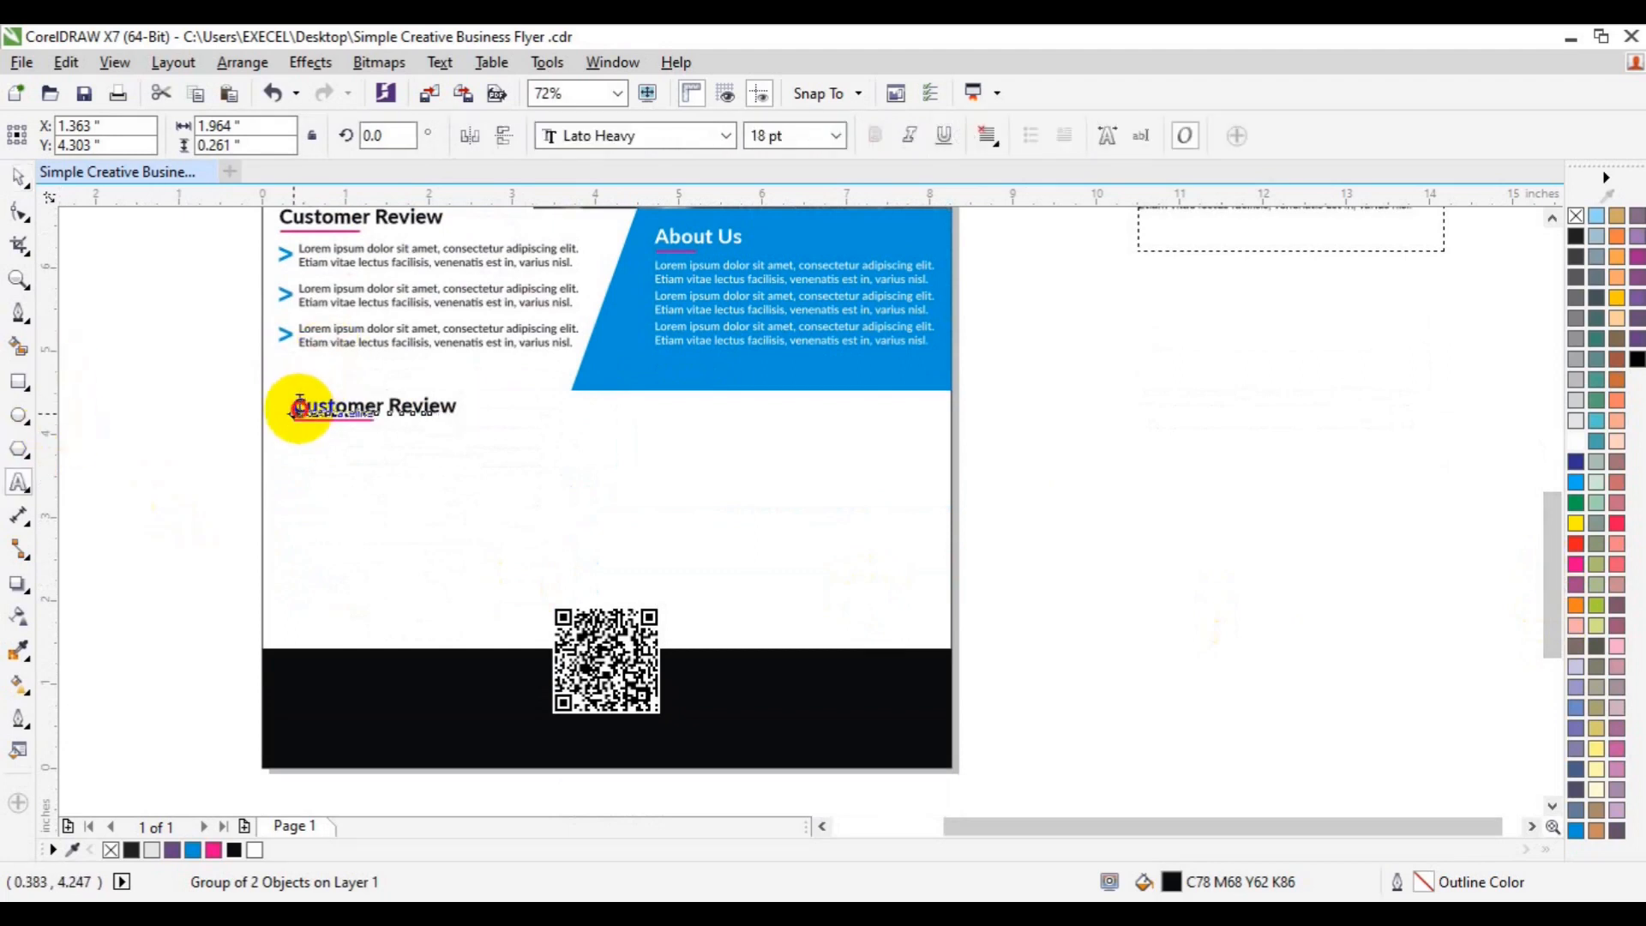
left_click(298, 405)
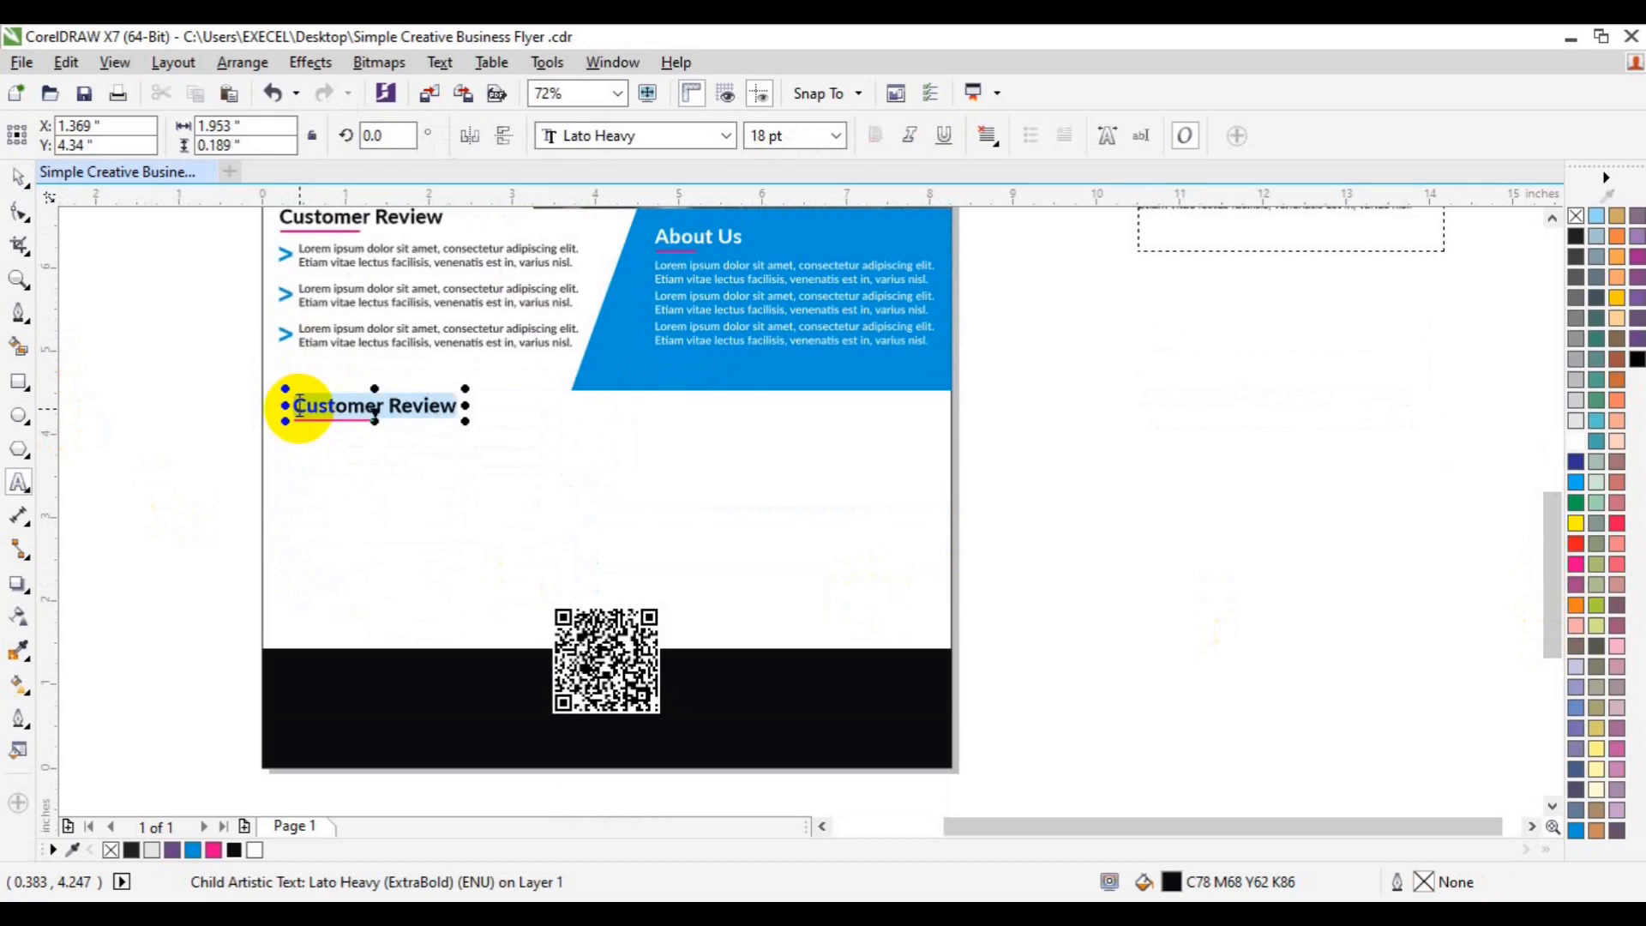
type("Our Oth")
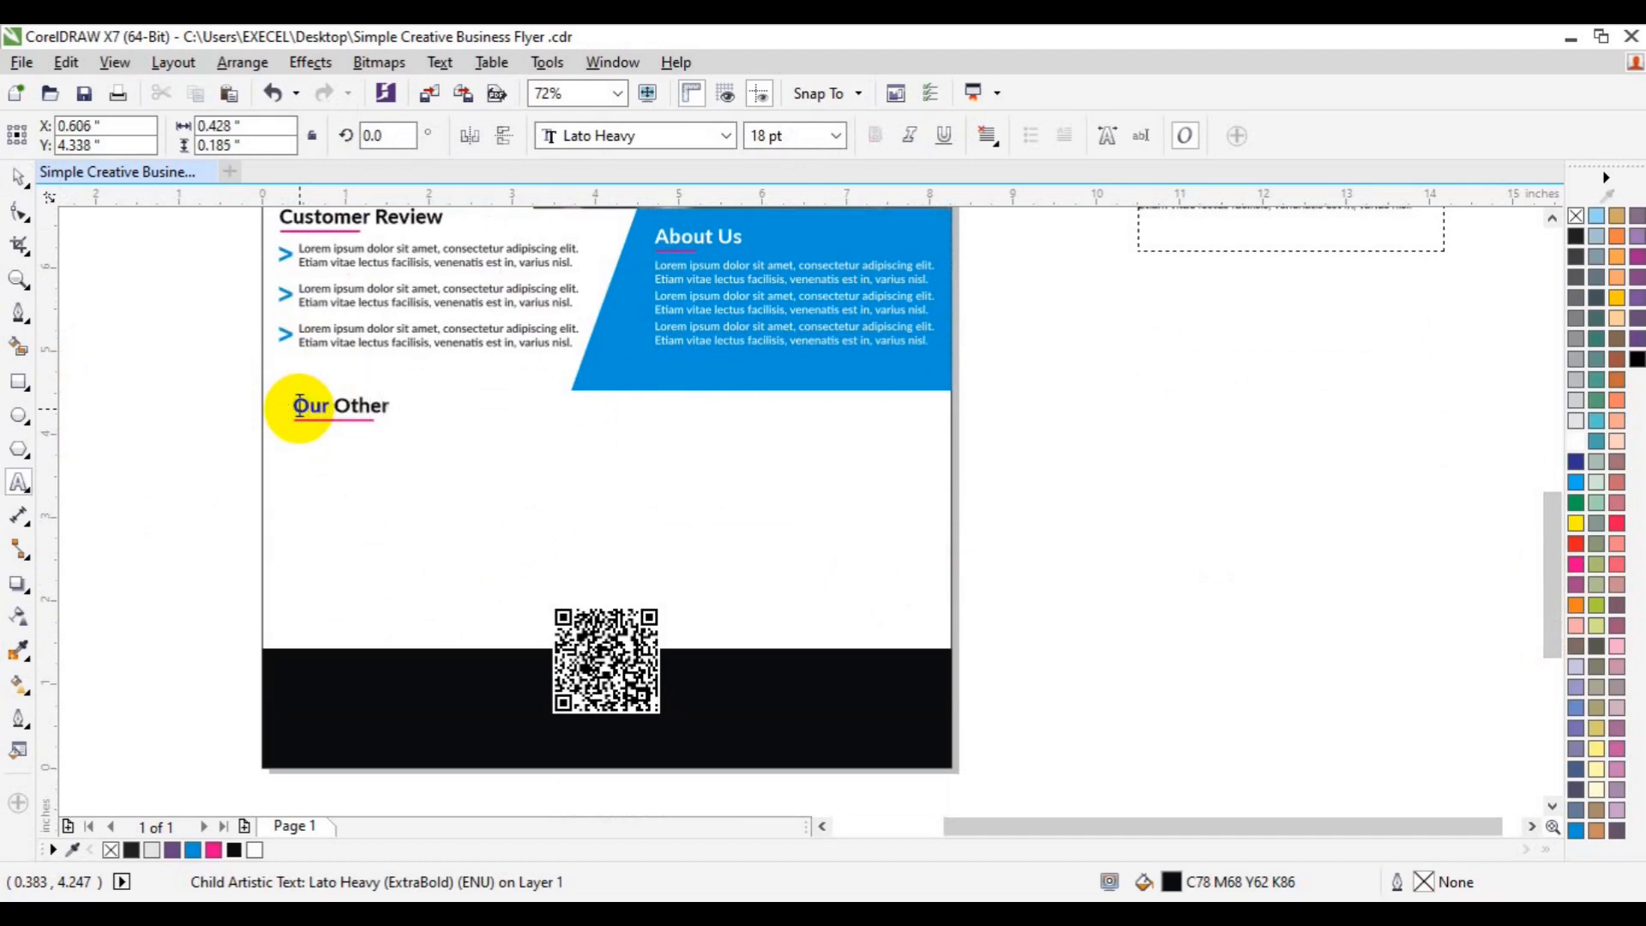
left_click(18, 175)
left_click(1231, 526)
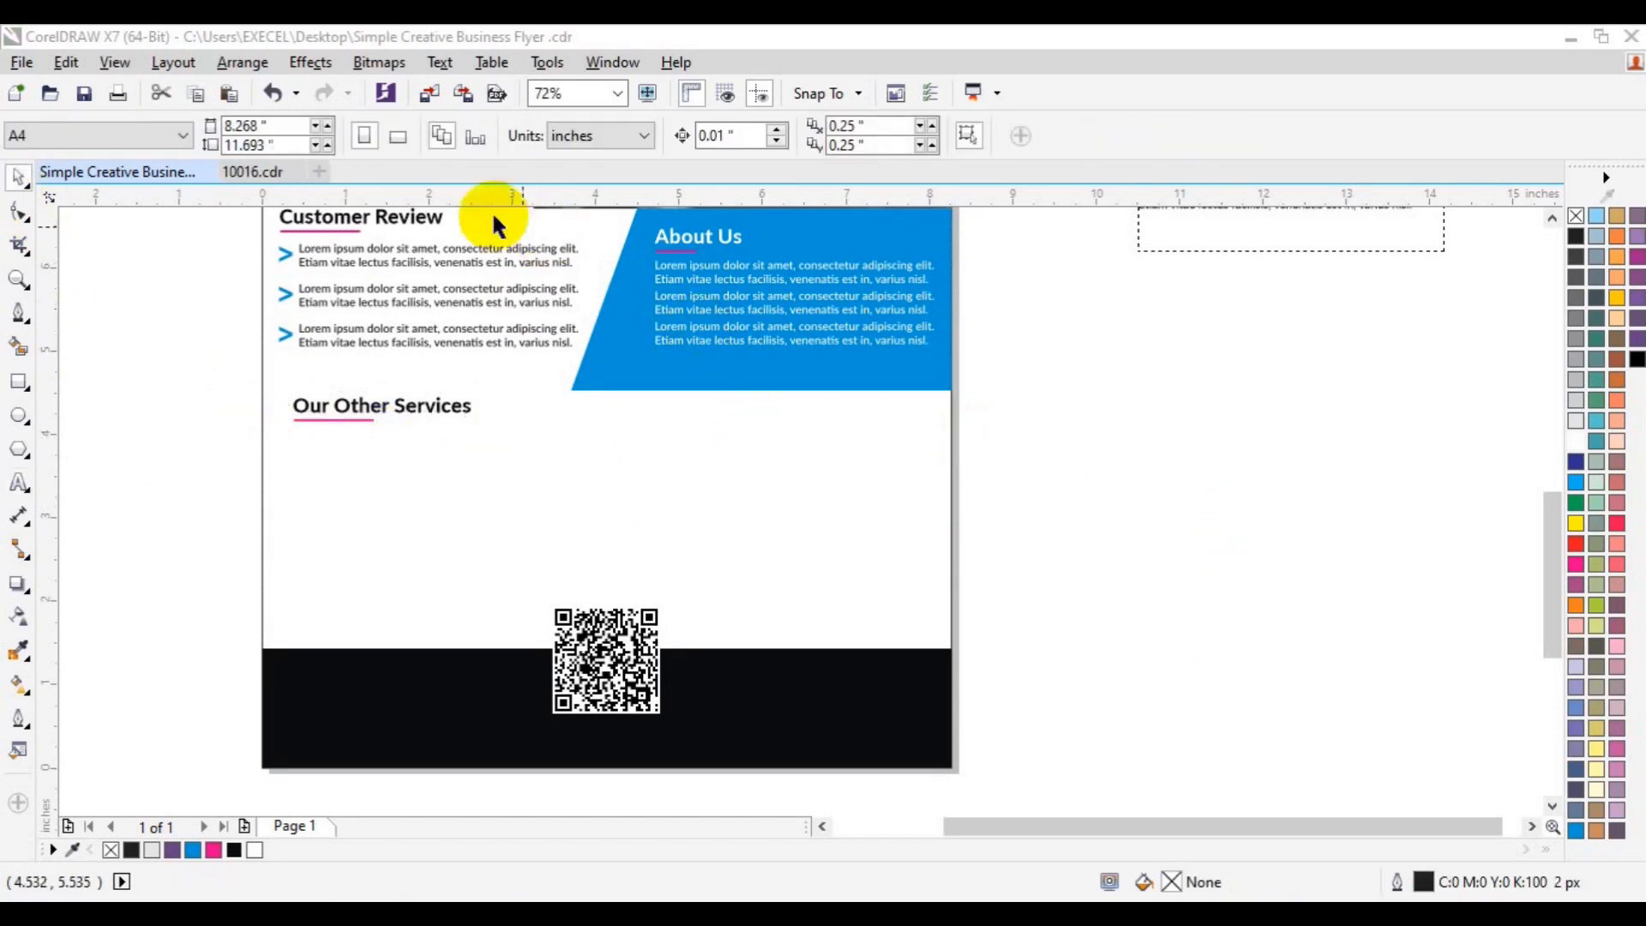
- Bring an icon from 10016.cdr into the flyer under Our Other Services, coloured sky blue
left_click(257, 172)
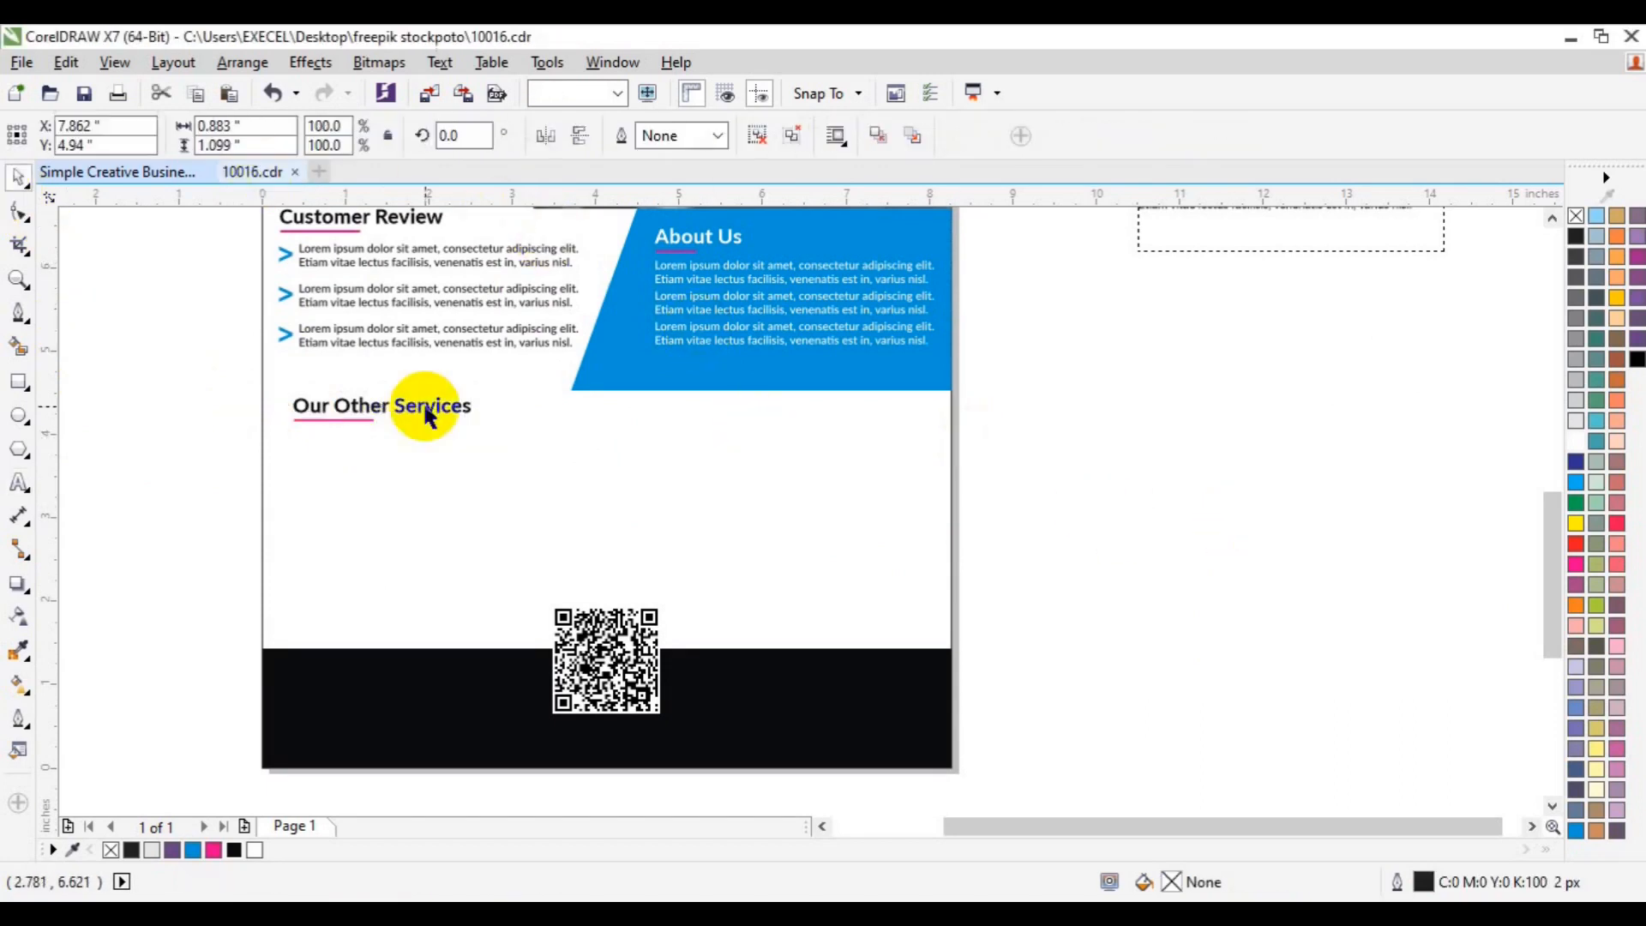
left_click_drag(957, 546, 386, 540)
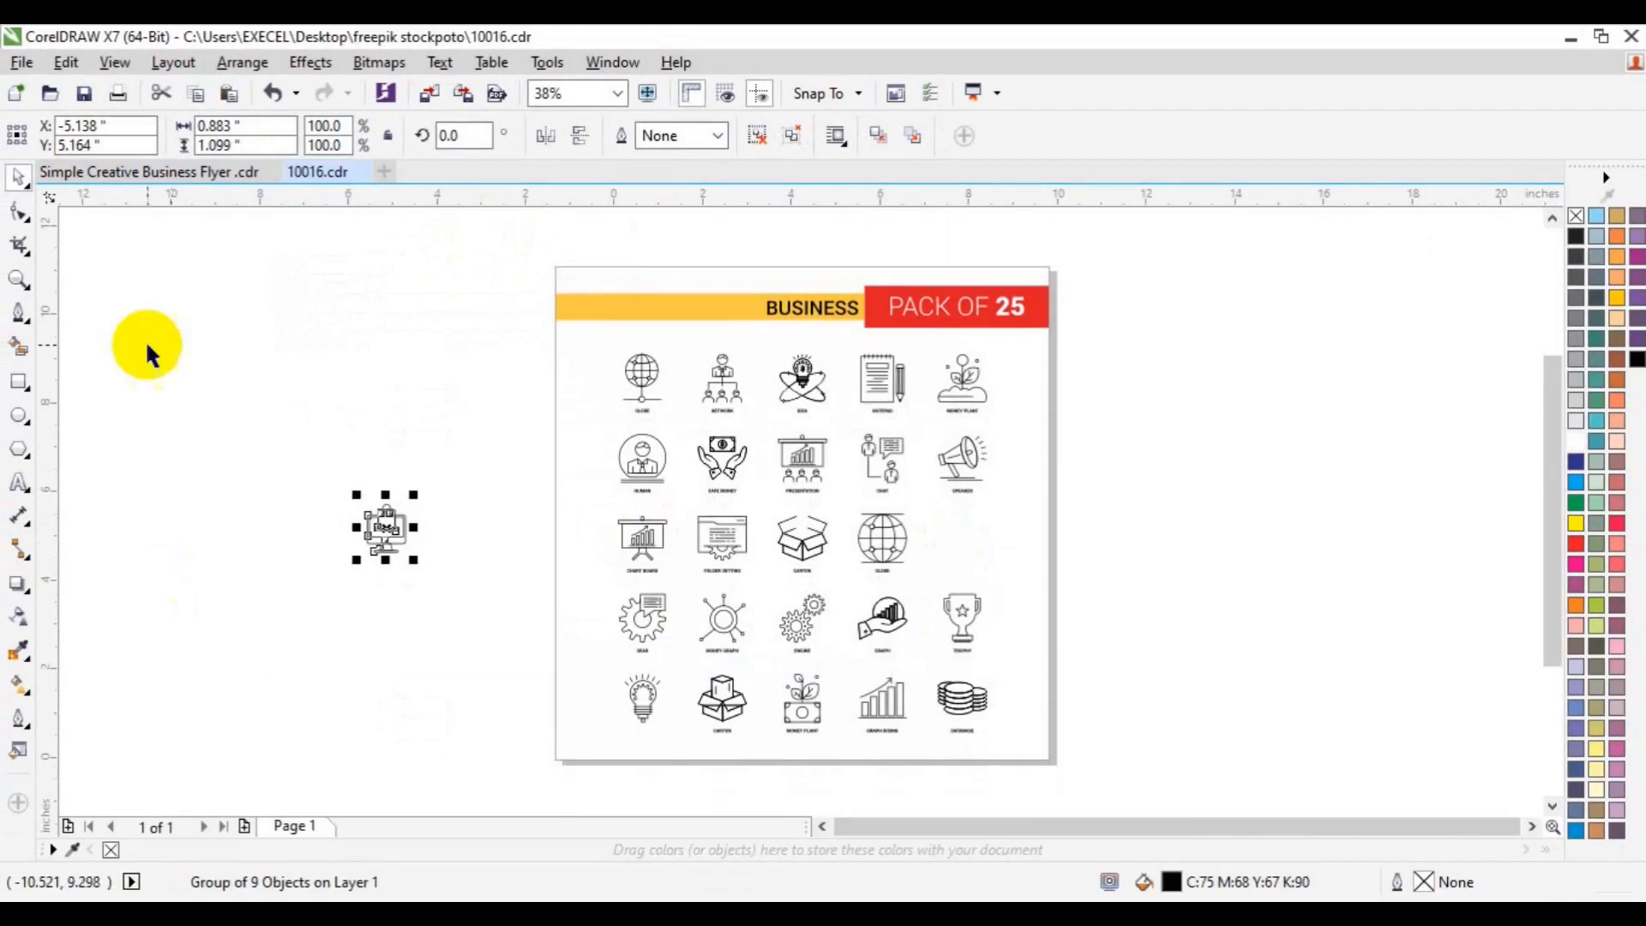
left_click(151, 172)
left_click(276, 465)
key("p")
left_click_drag(607, 288, 332, 491)
left_click(193, 849)
- Shrink the icon and move the lorem paragraph onto the page beside it
left_click_drag(374, 539, 296, 469)
left_click(154, 506)
left_click(324, 487)
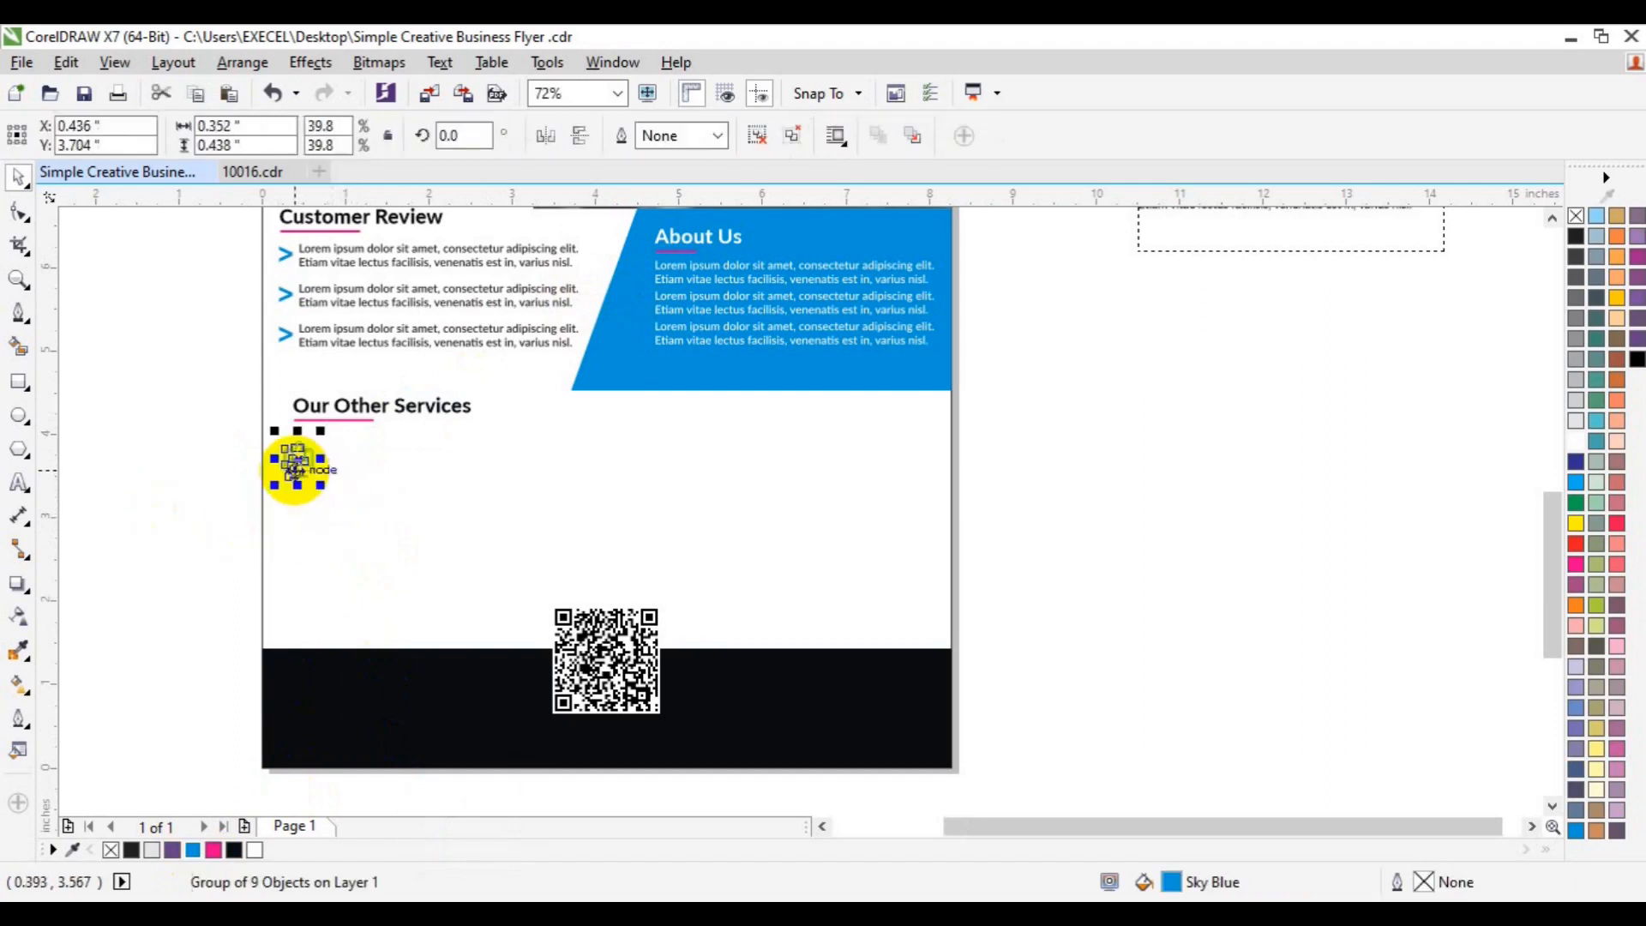
left_click(1237, 251)
left_click_drag(1239, 248, 479, 491)
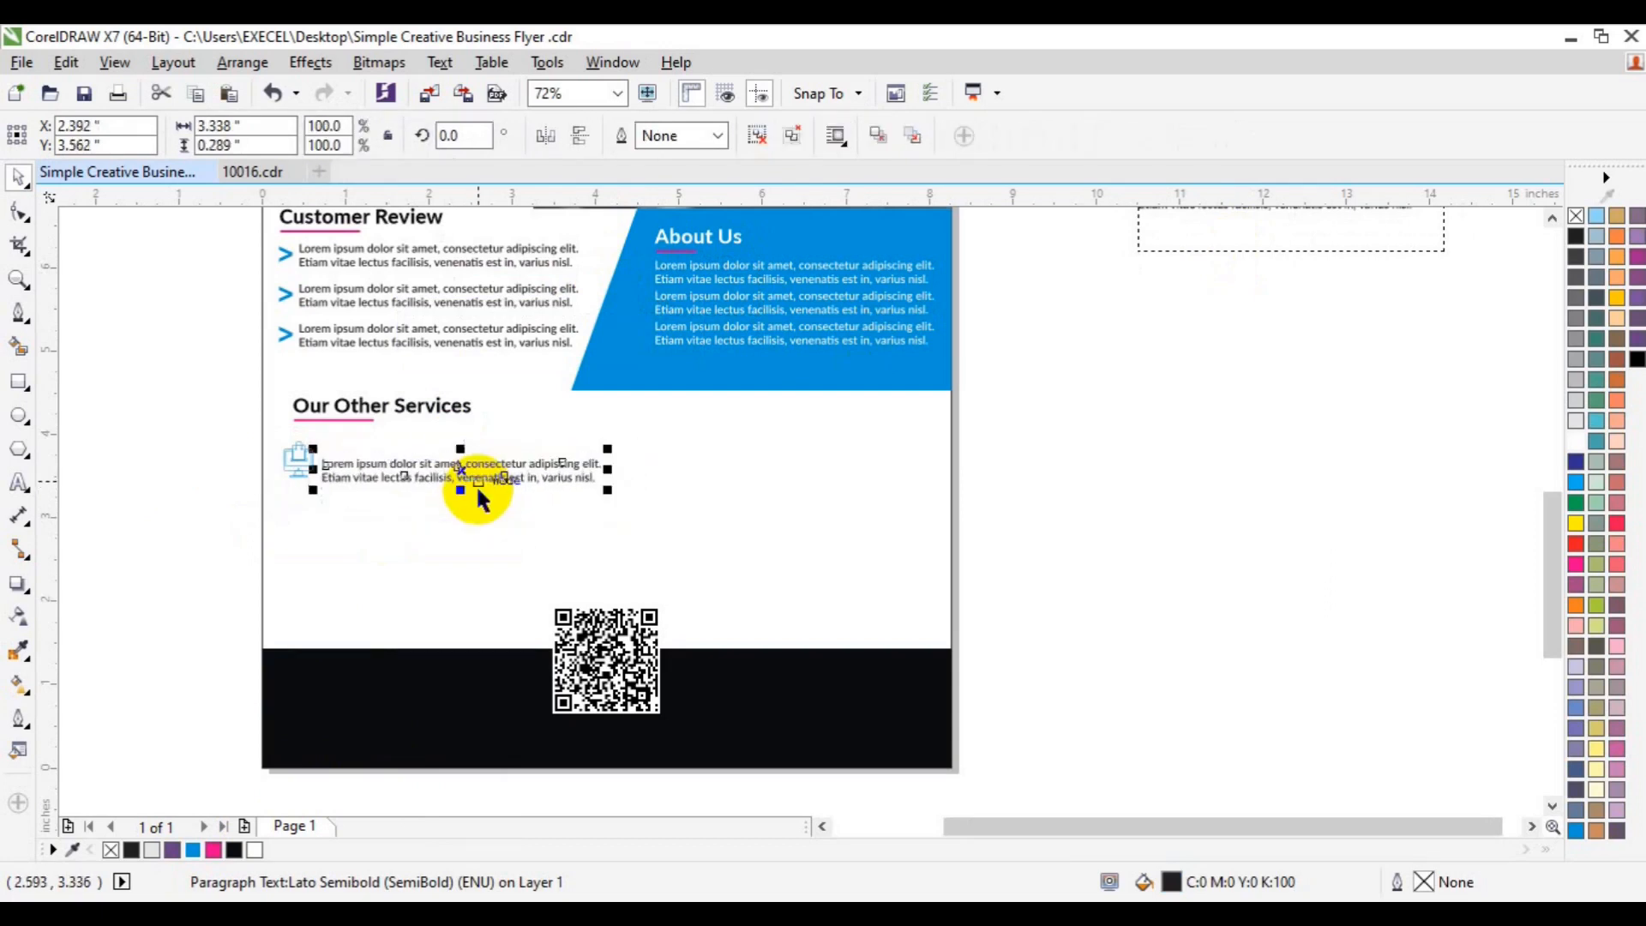
- Duplicate the Our Other Services heading and retype the copy as 'Graphic Design'
left_click(369, 403)
key("ctrl+d")
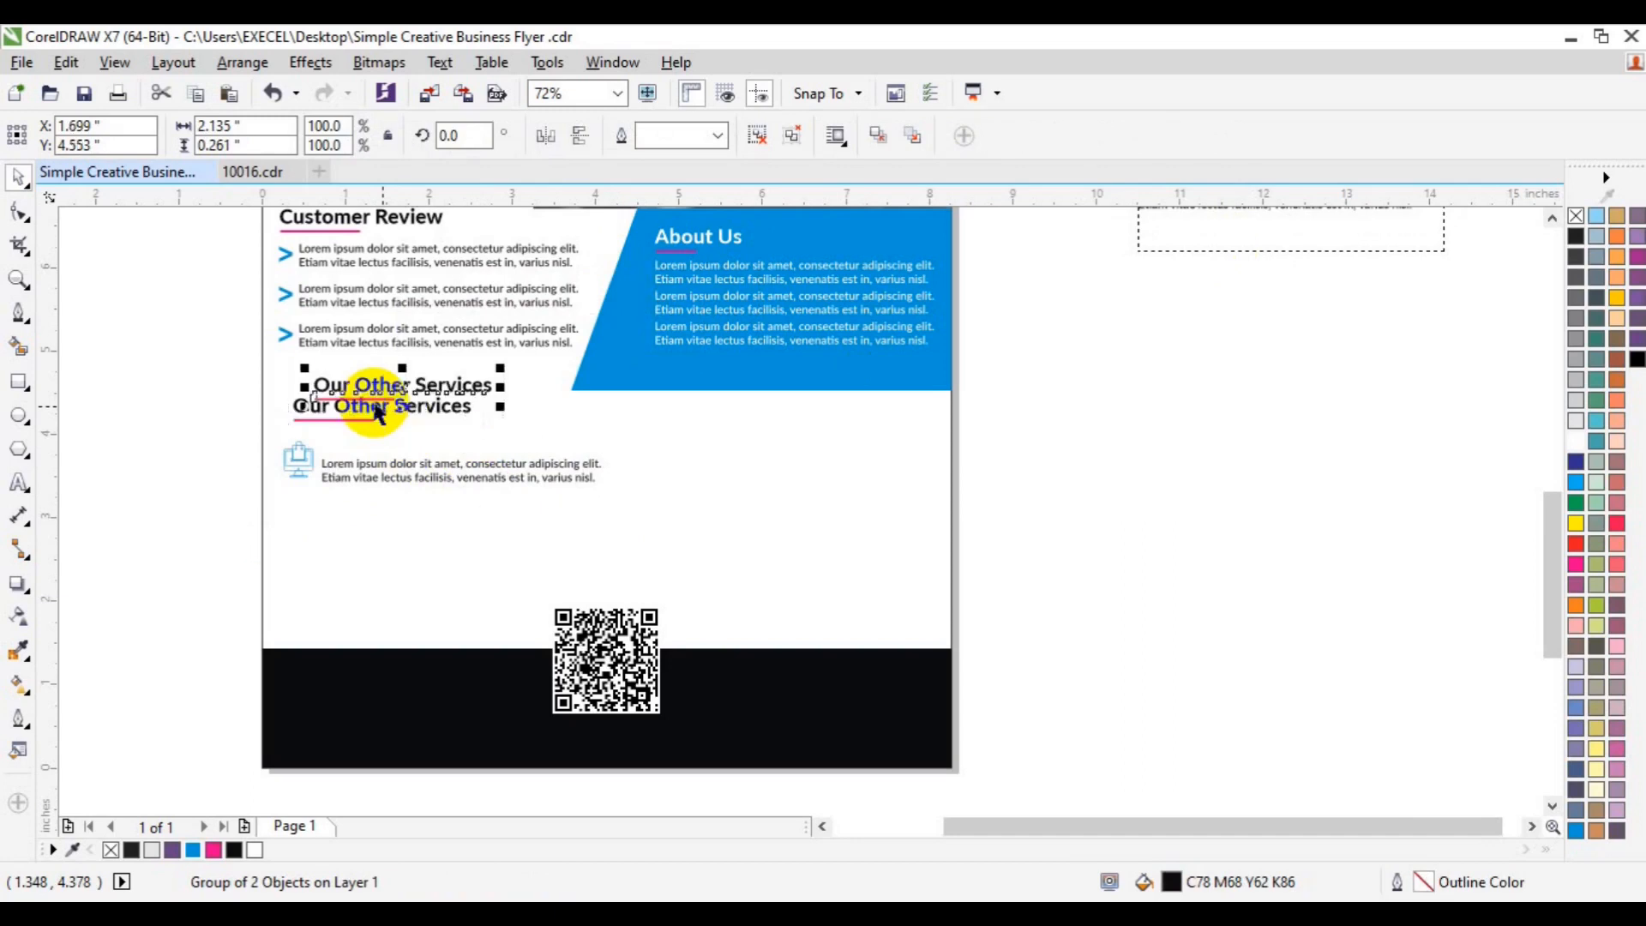
left_click(210, 403)
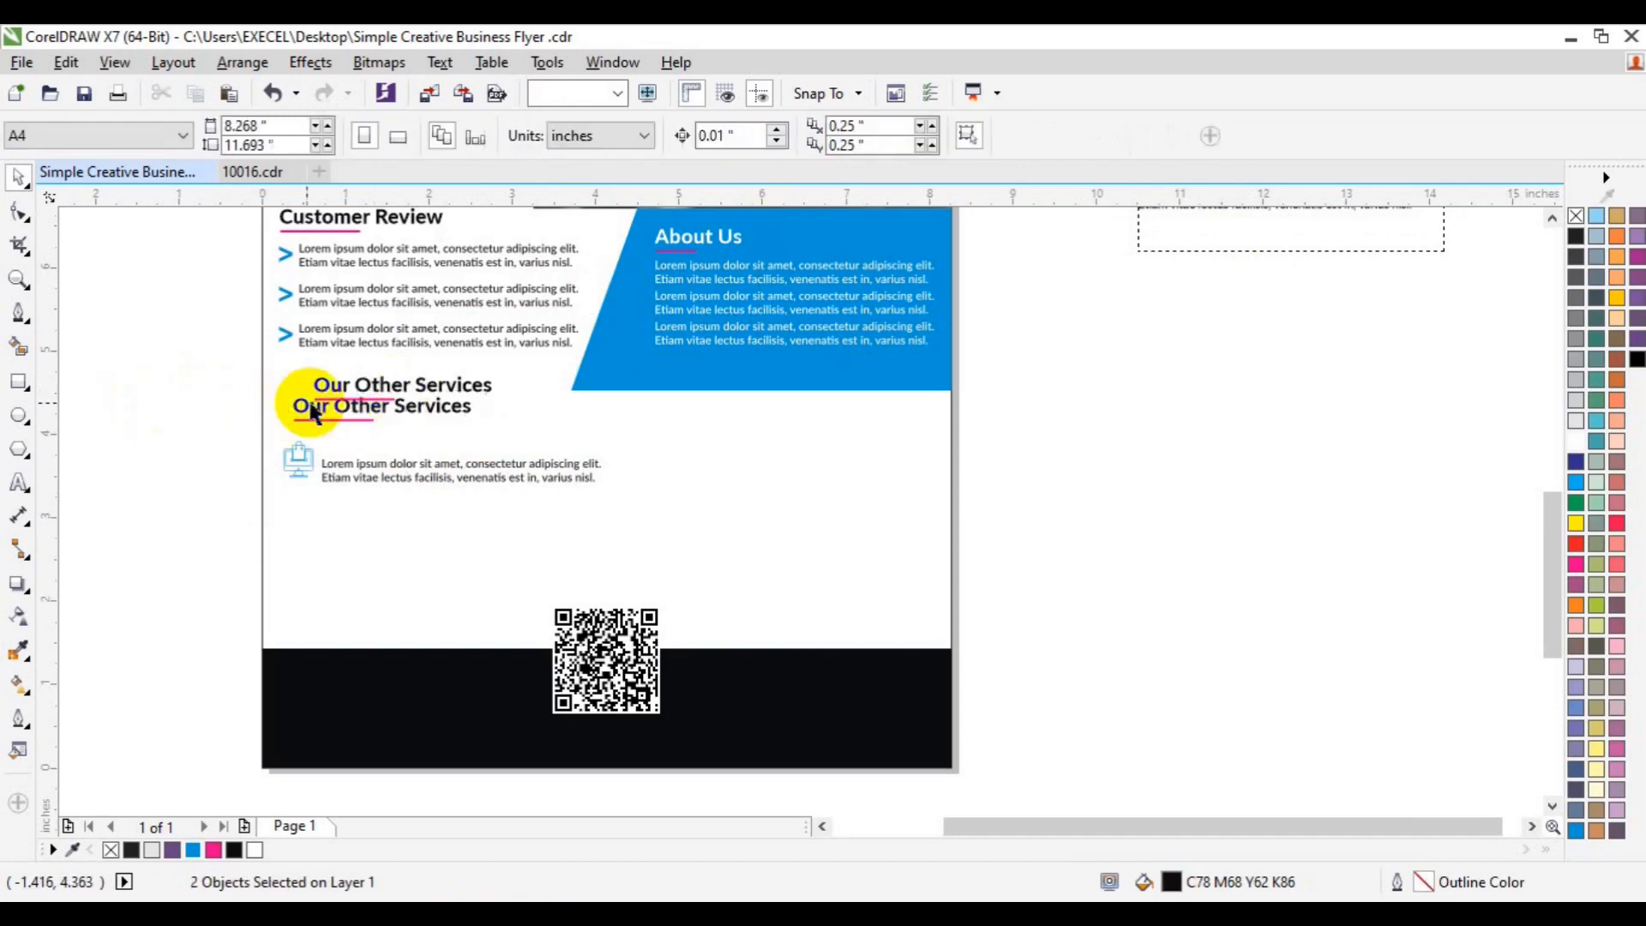
left_click(318, 385)
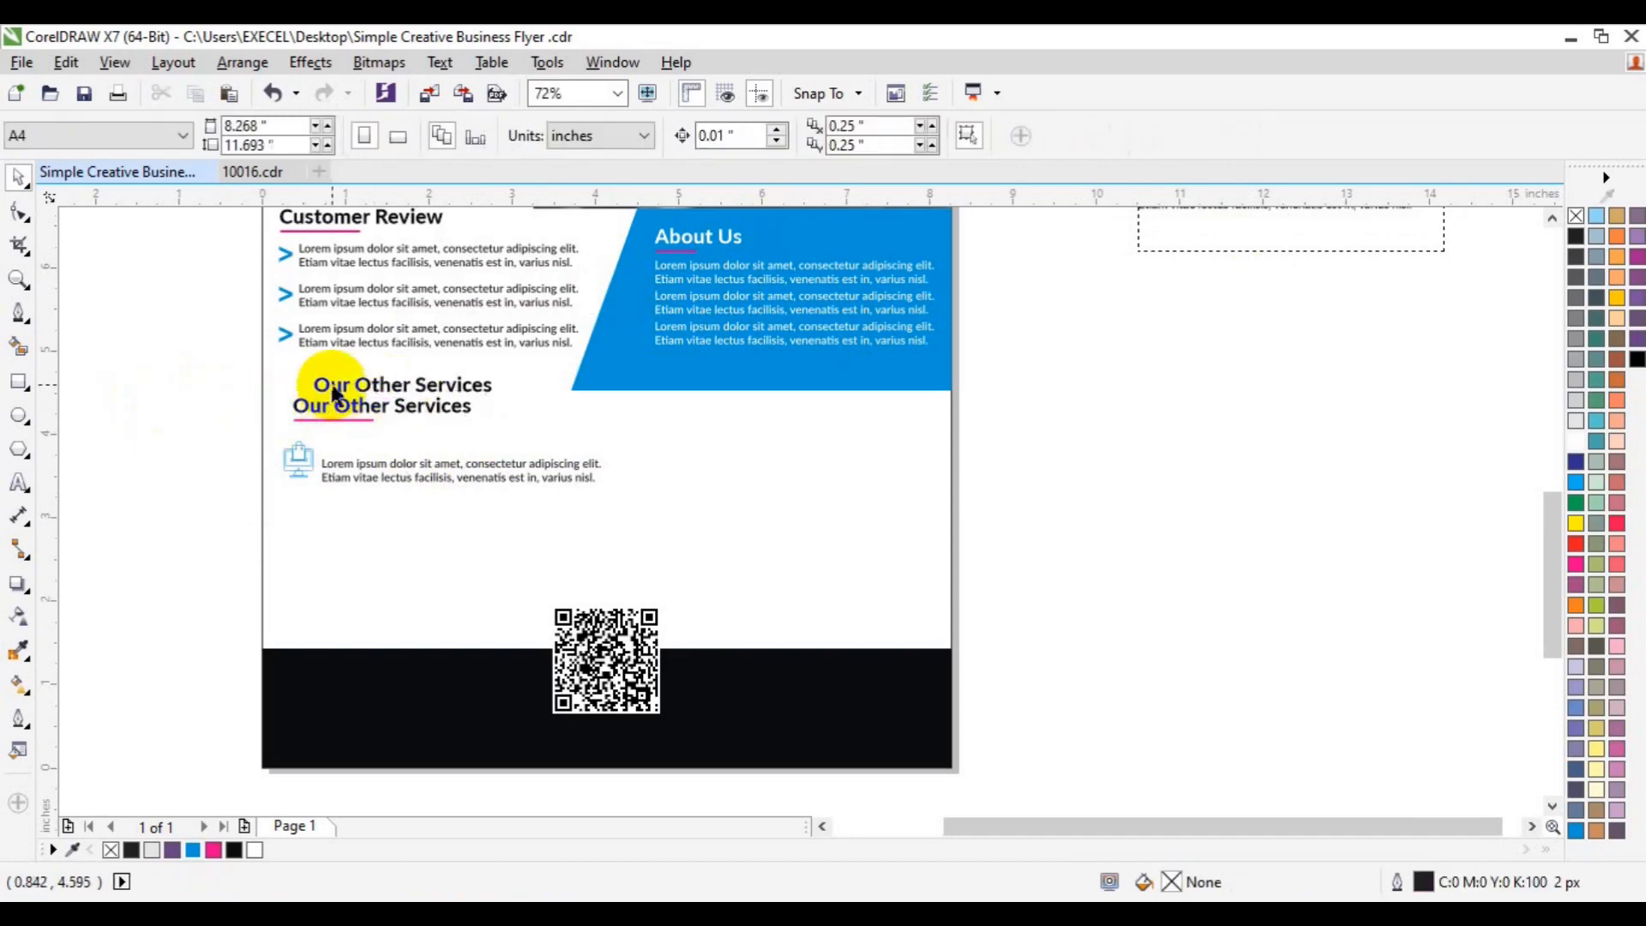
left_click(18, 483)
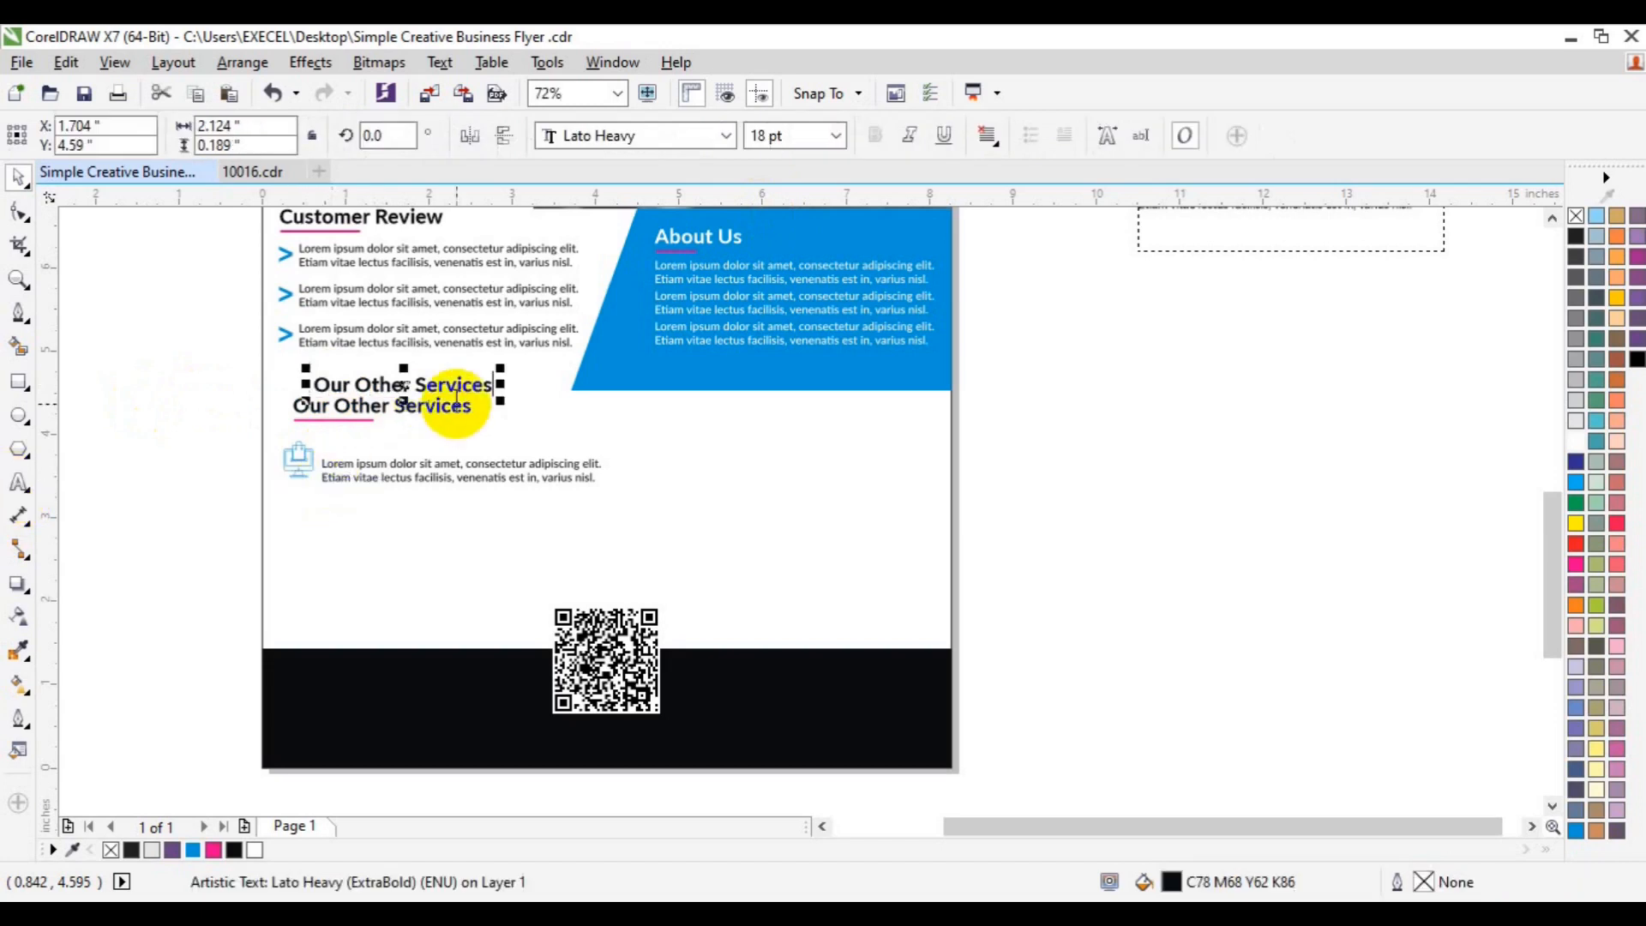
key("ctrl+a")
type("Gra")
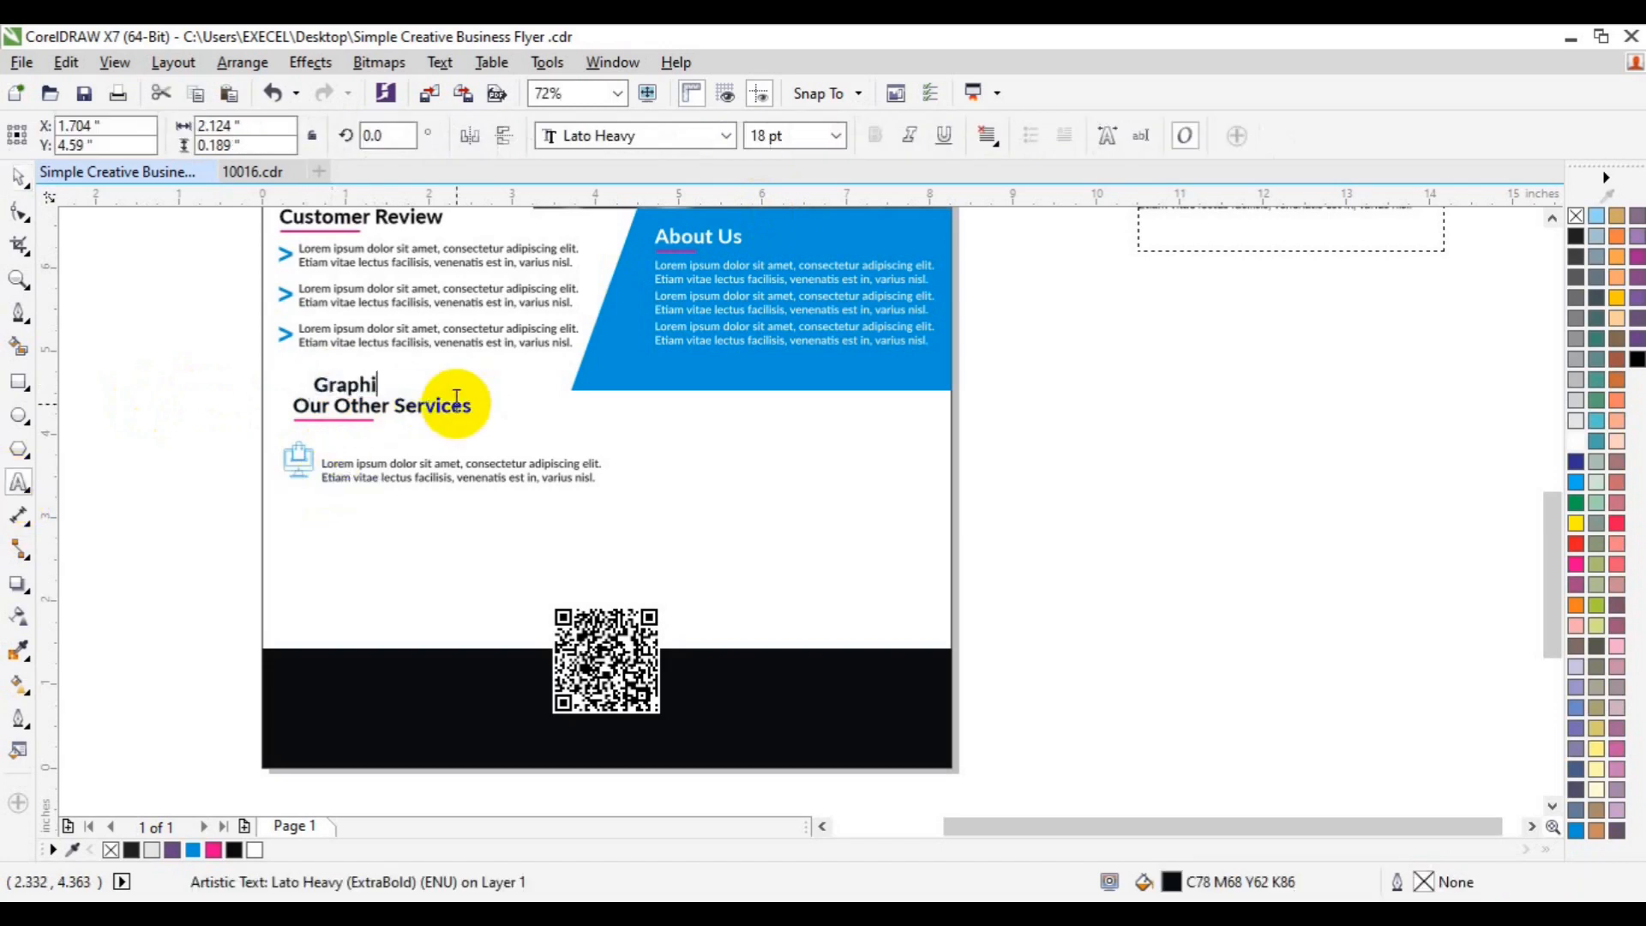
left_click(18, 172)
- Move the Graphic Design title just above the Lorem paragraph and select the word Design
left_click_drag(386, 384, 393, 443)
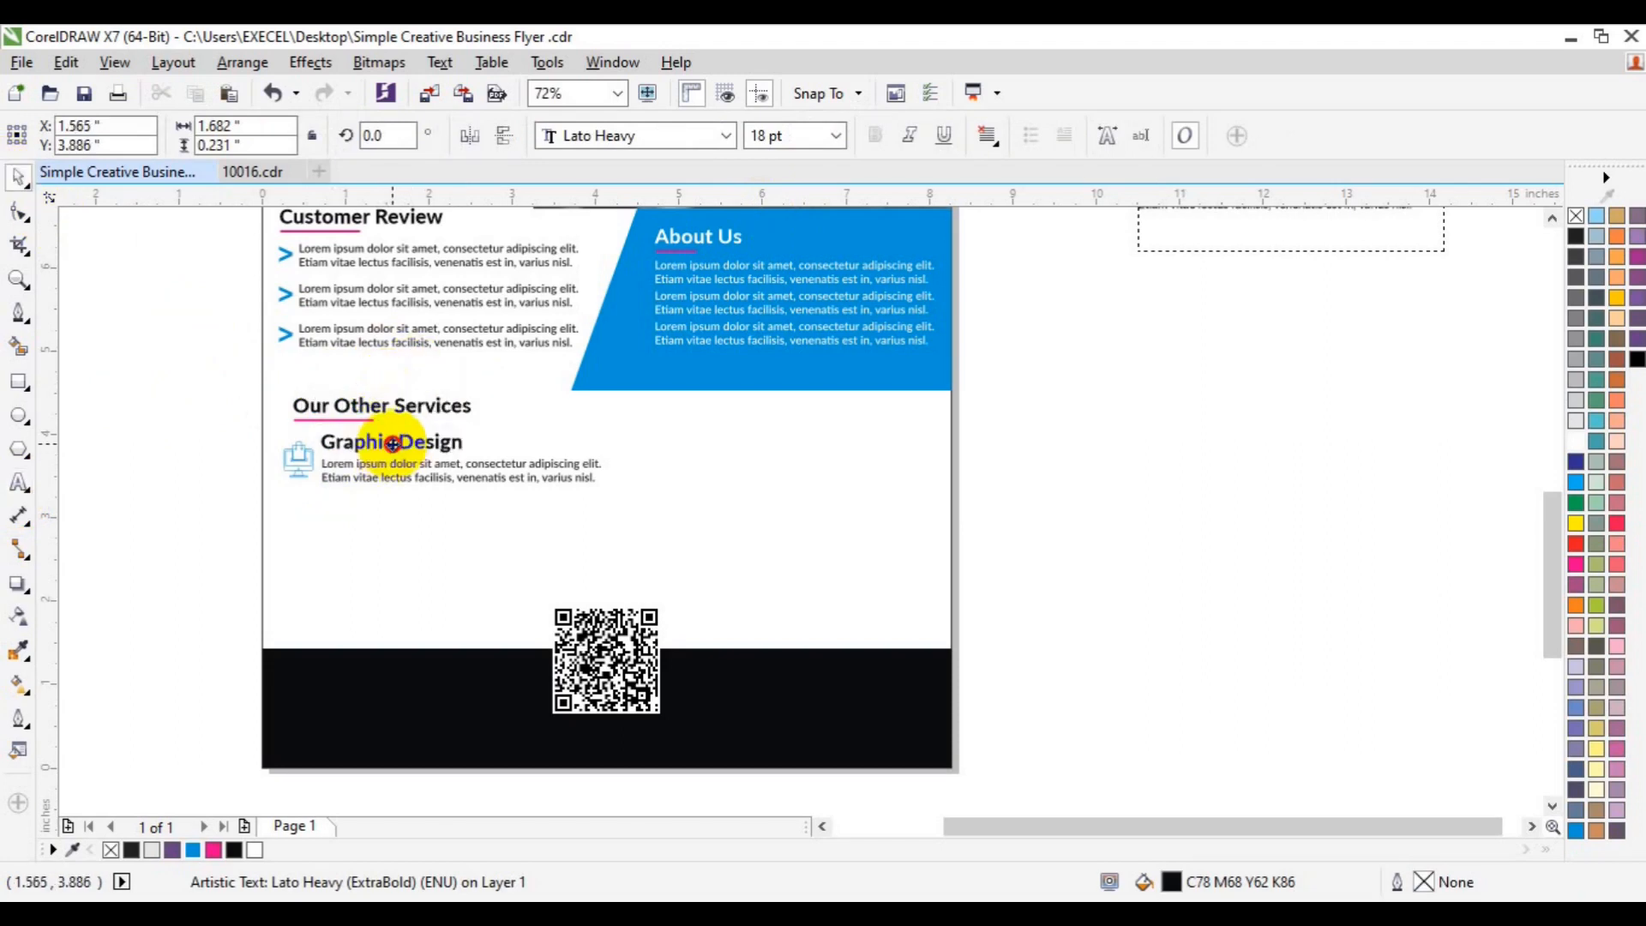
left_click(19, 483)
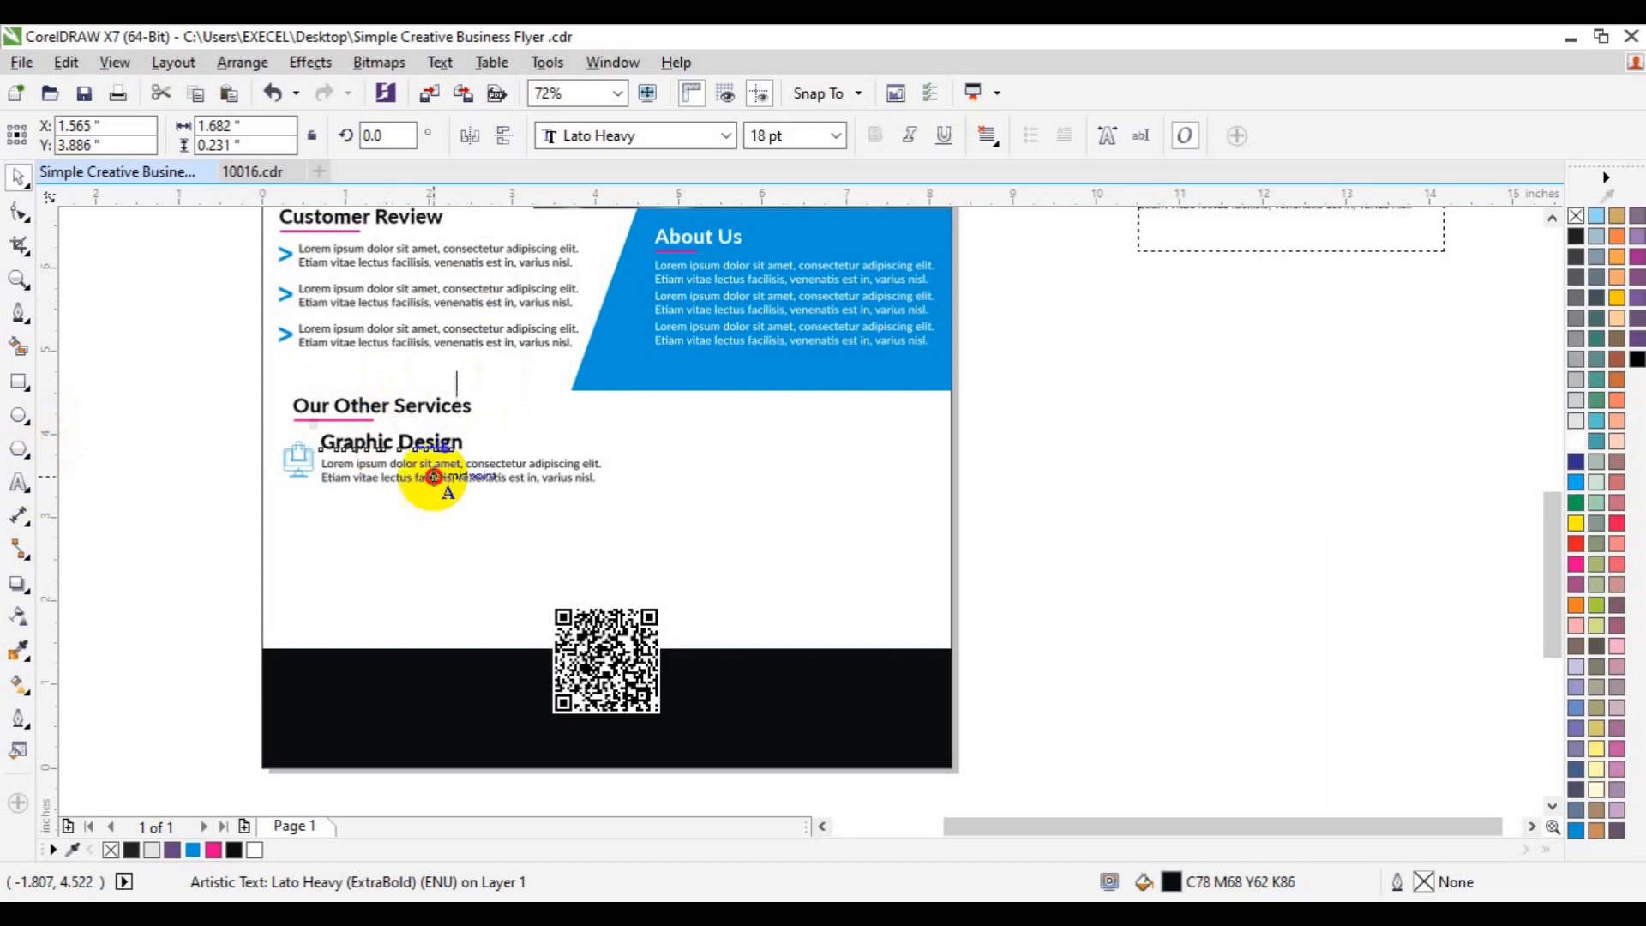
key("shift+Left")
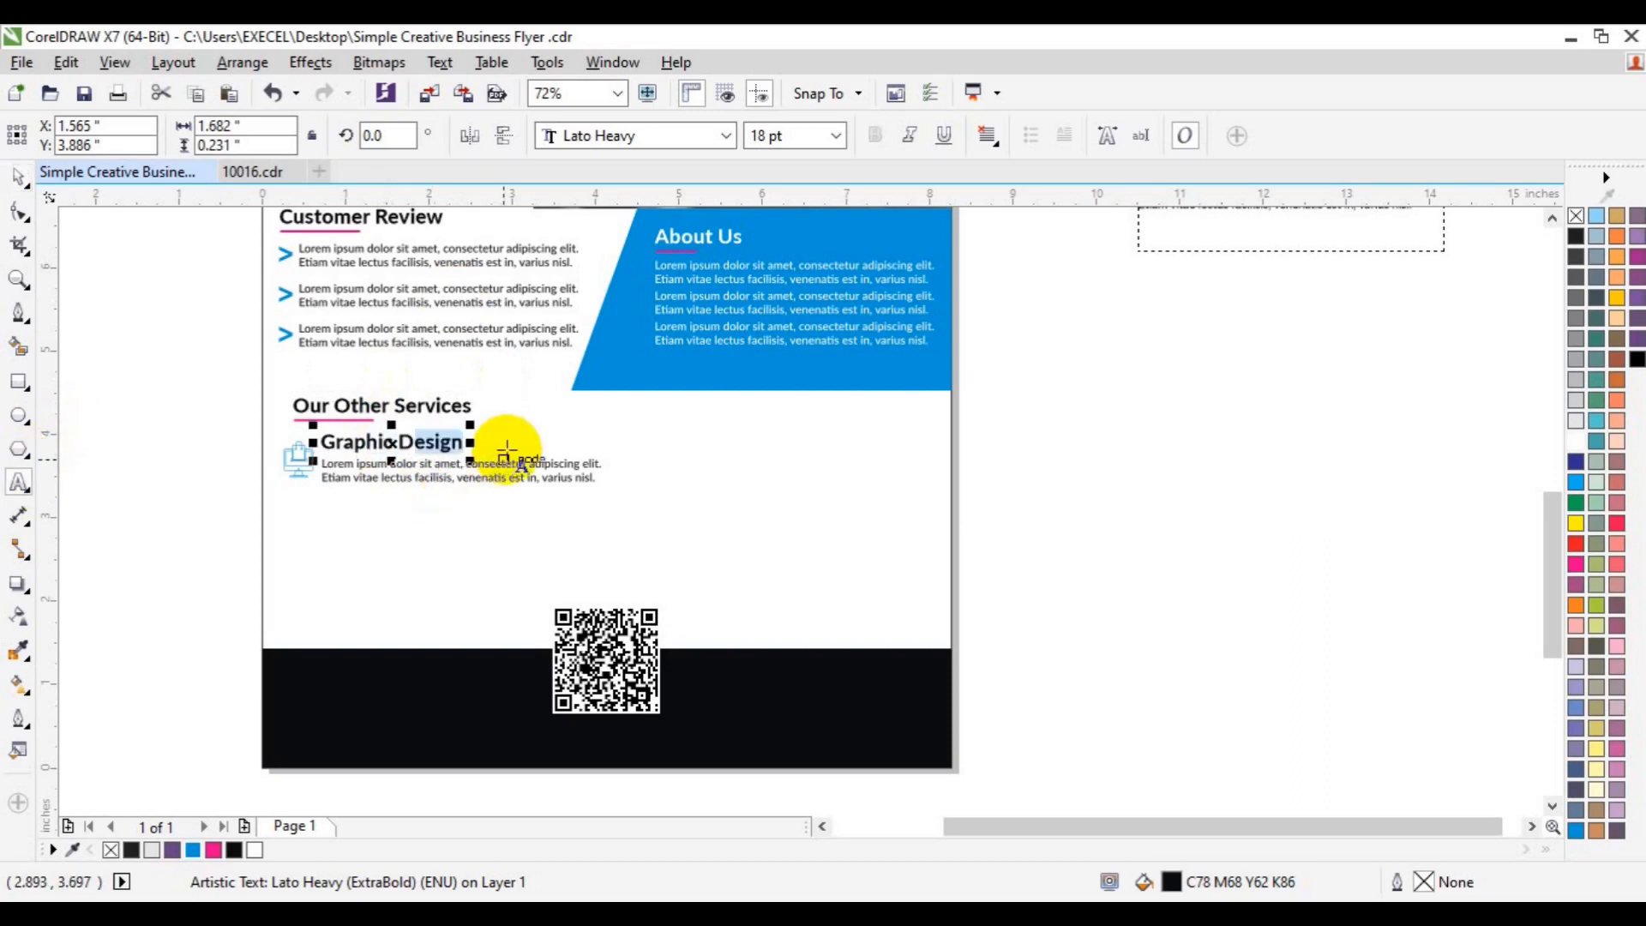
- Set the word Design in Lato Thin
left_click(726, 141)
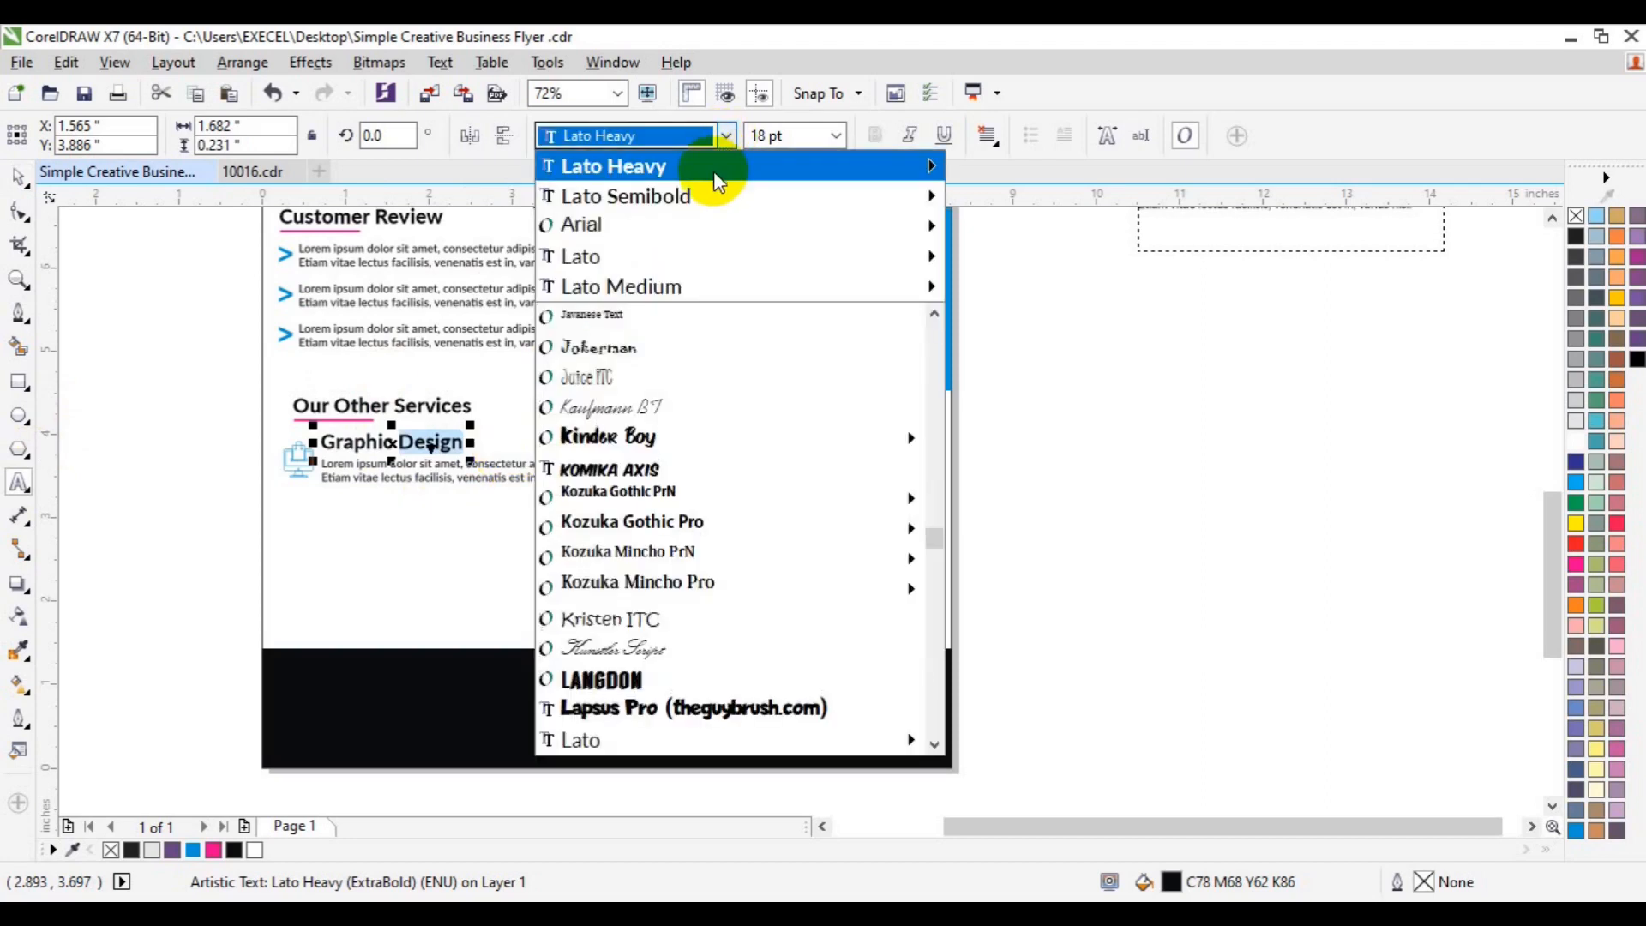
mouse_move(718, 176)
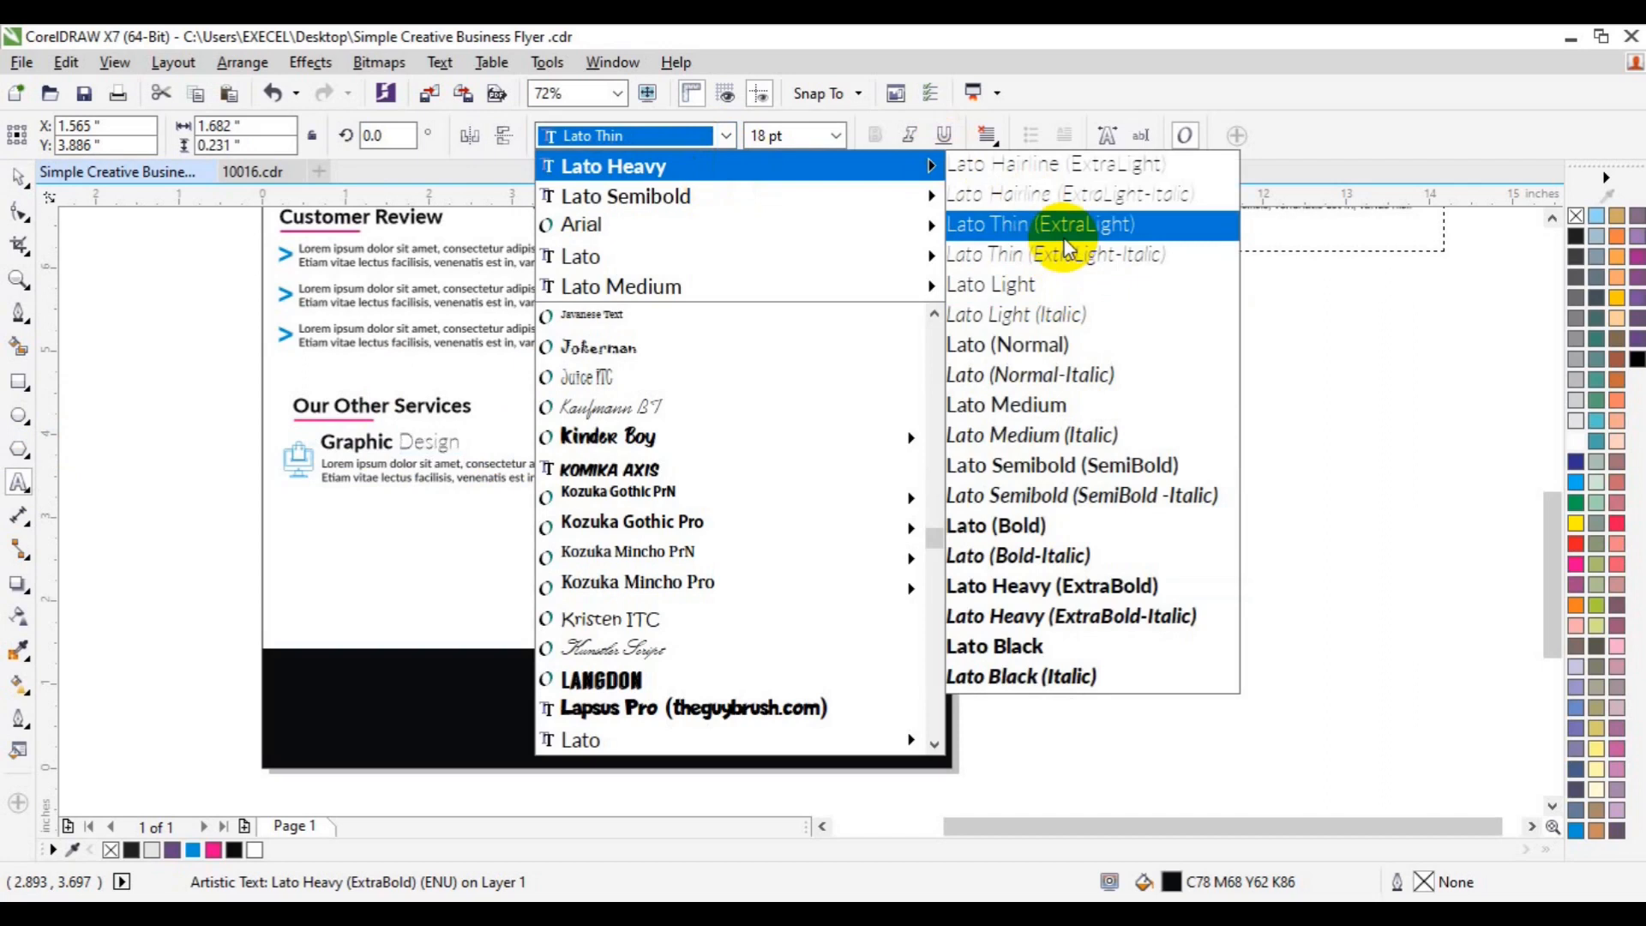
left_click(1063, 231)
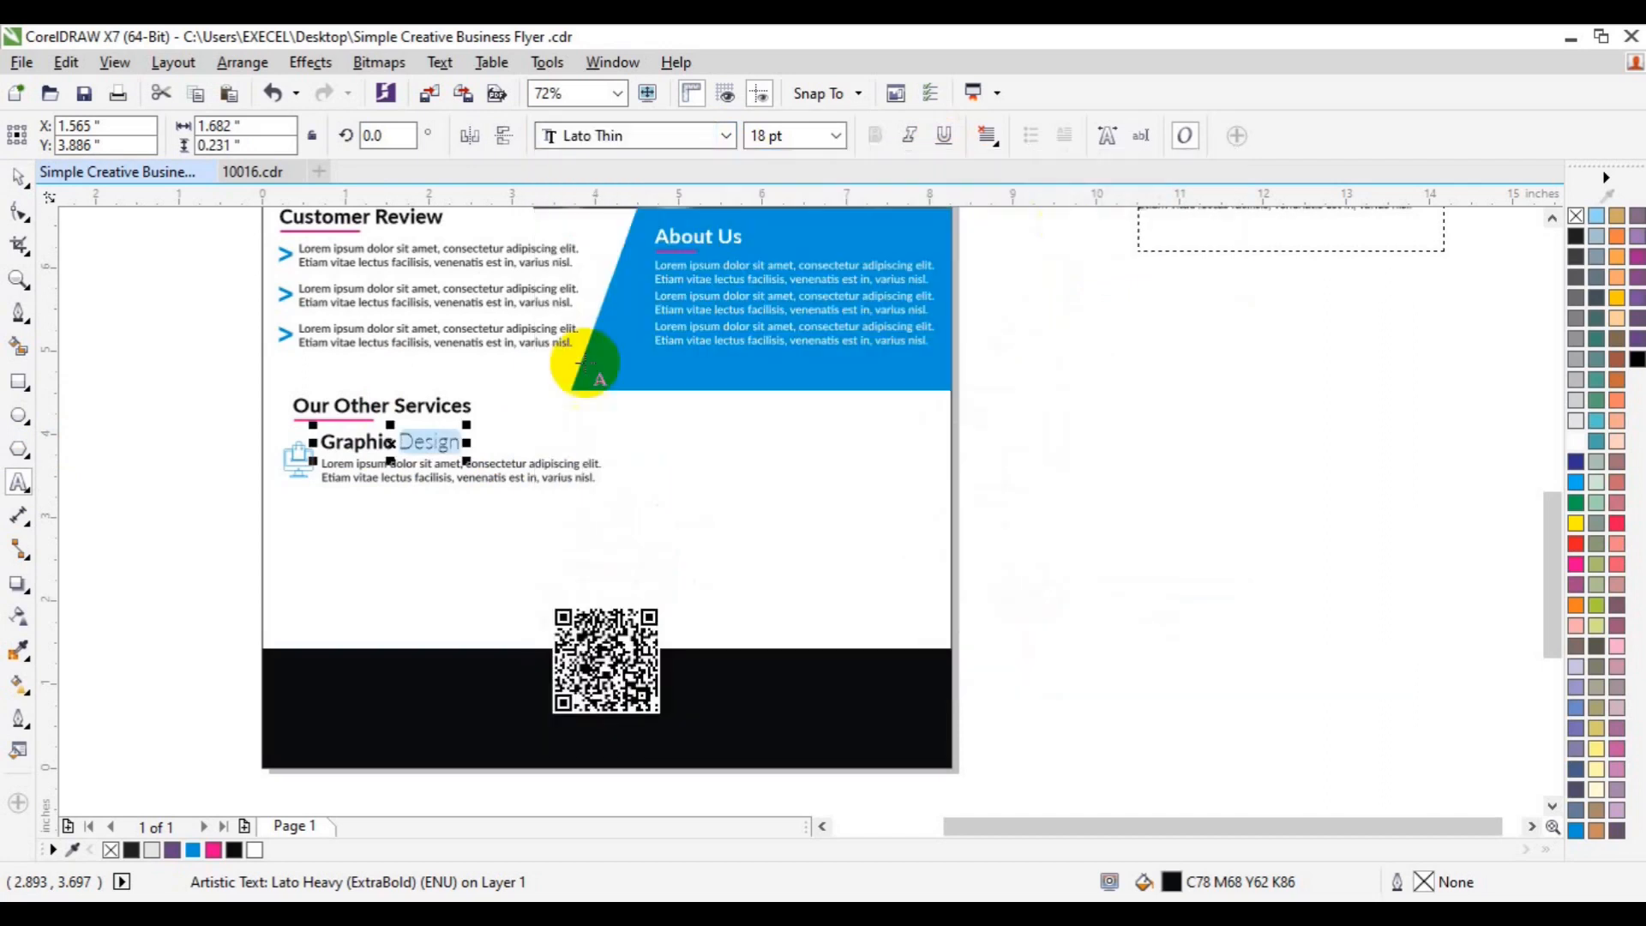
- Set the Graphic Design title's font size to 14 pt
left_click(18, 177)
double_click(755, 136)
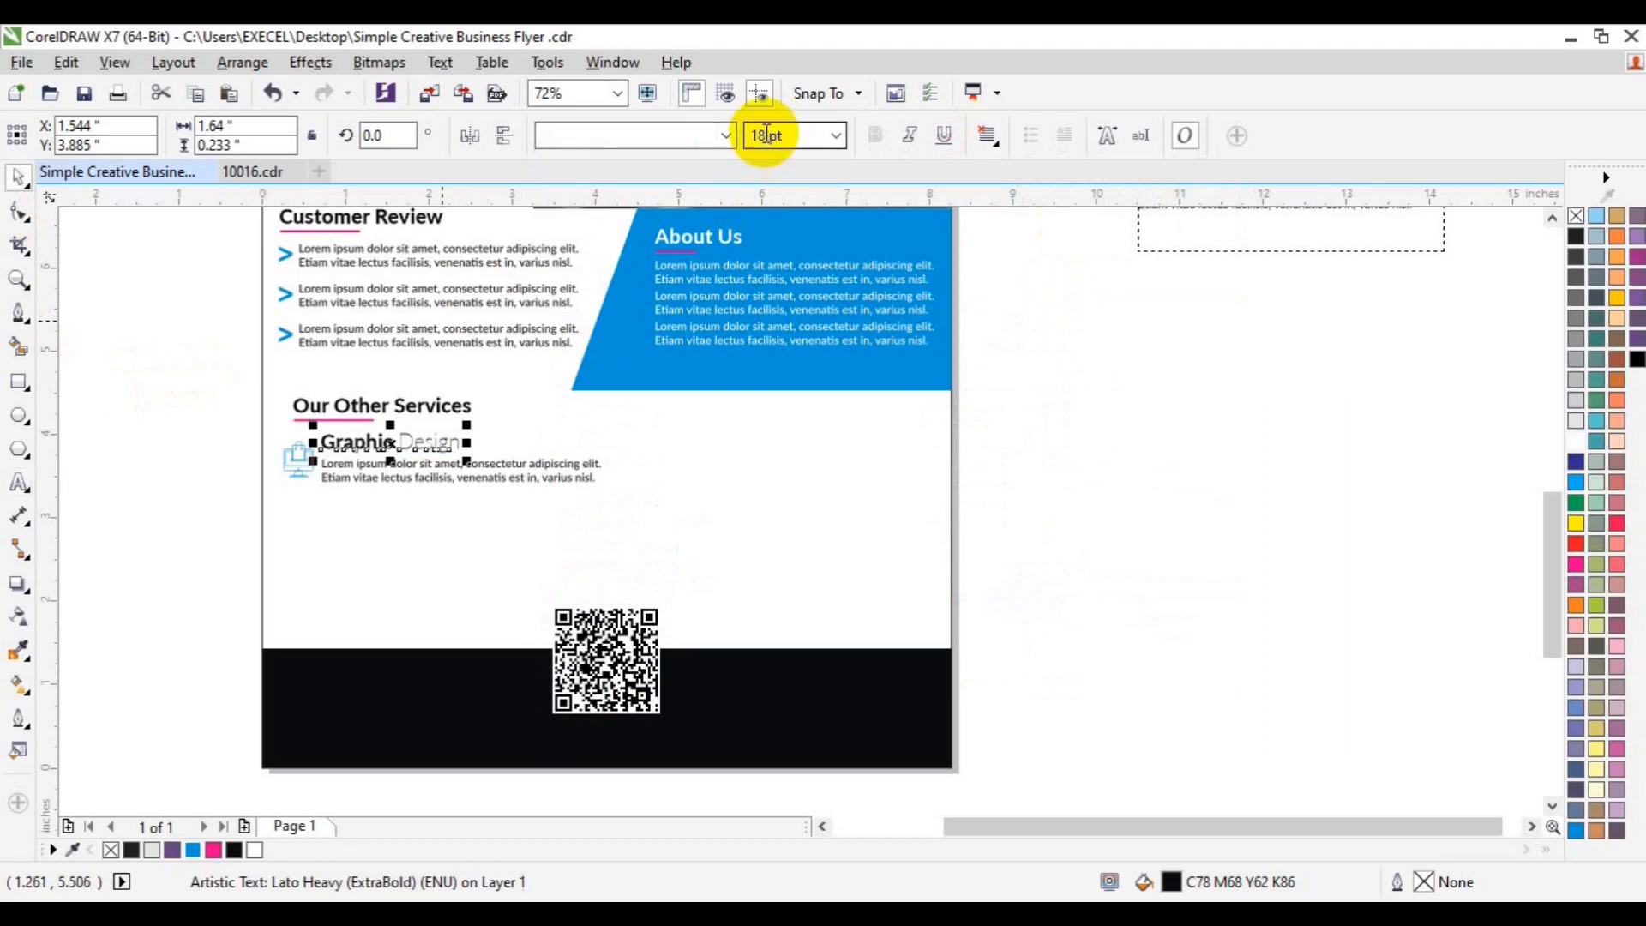
type("1")
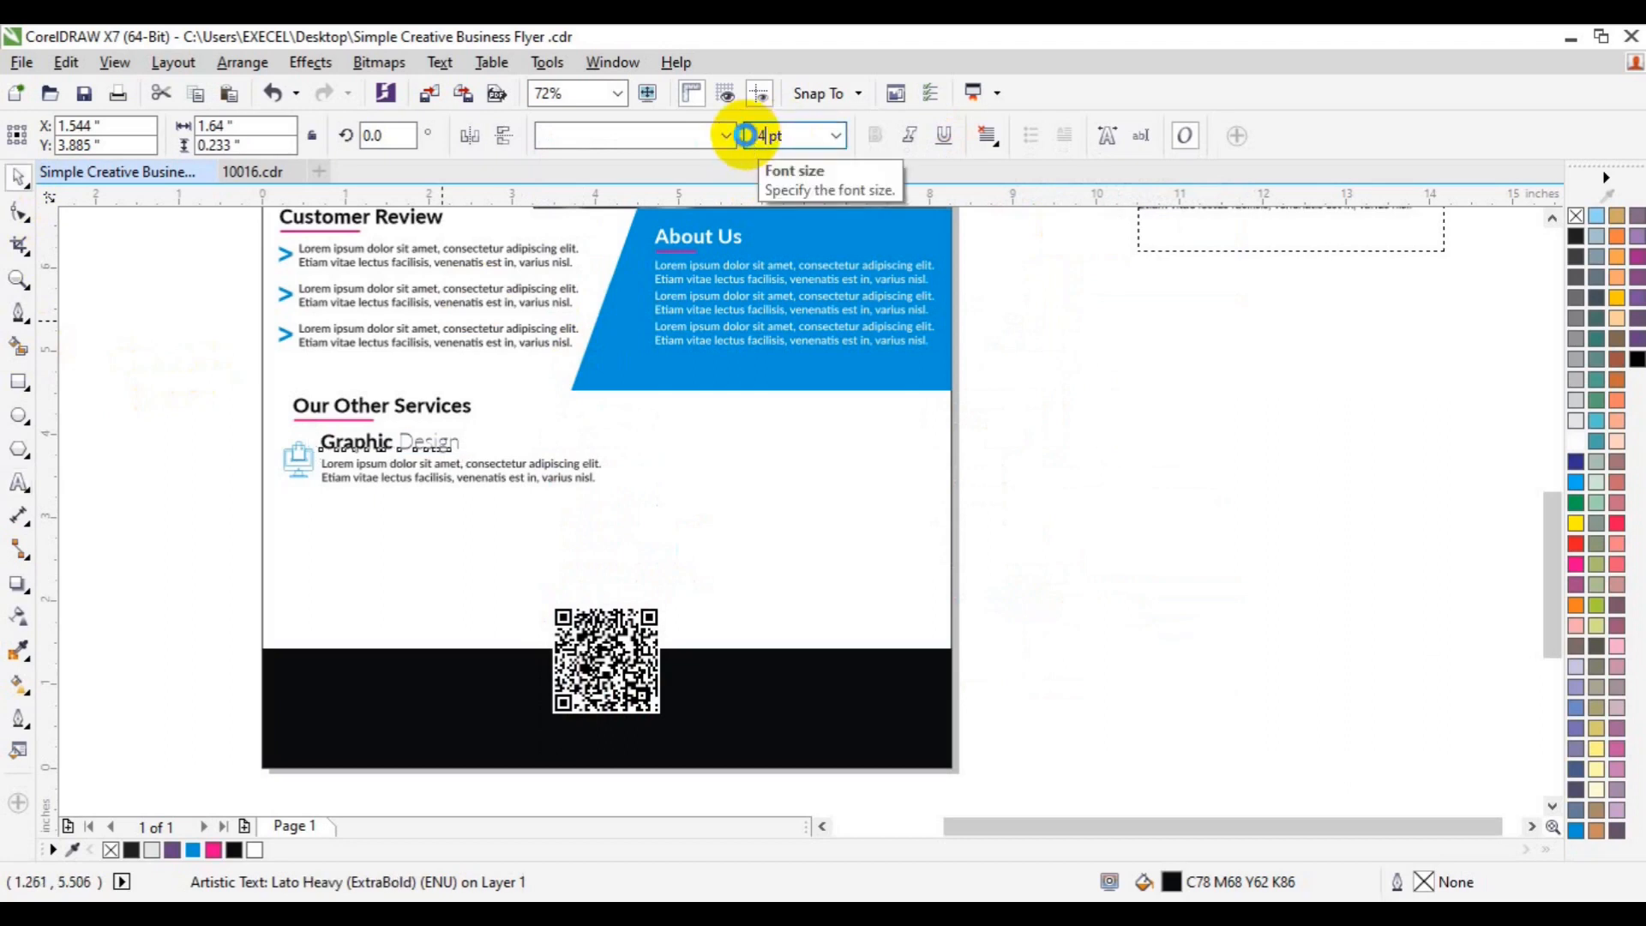
type("4")
key("Return")
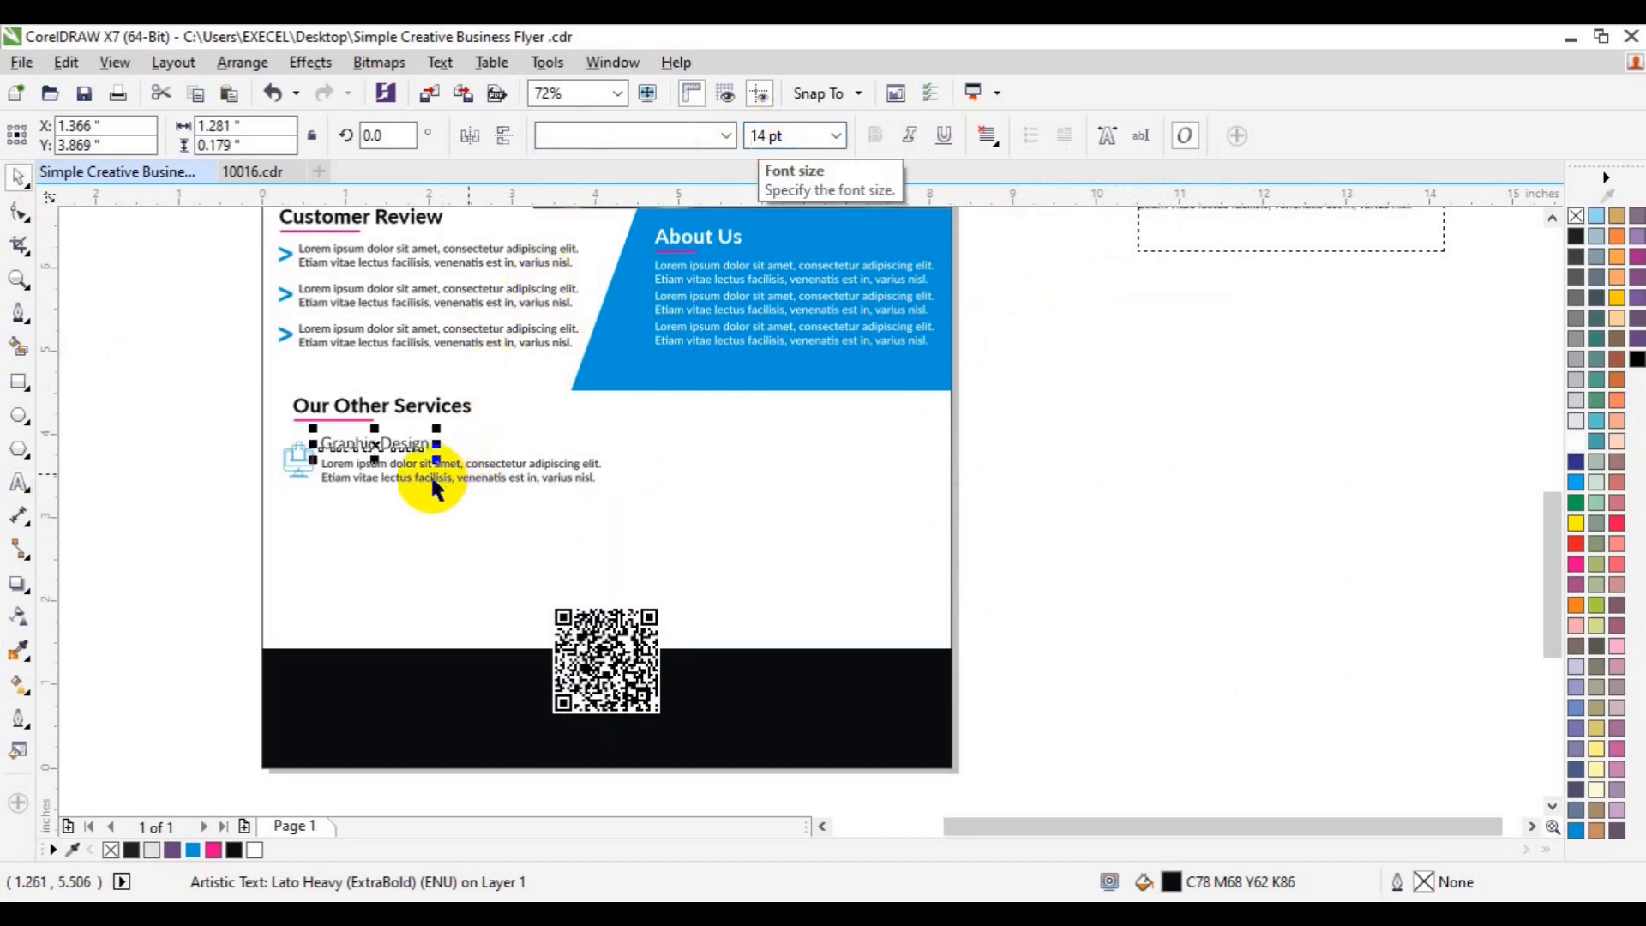
left_click(19, 483)
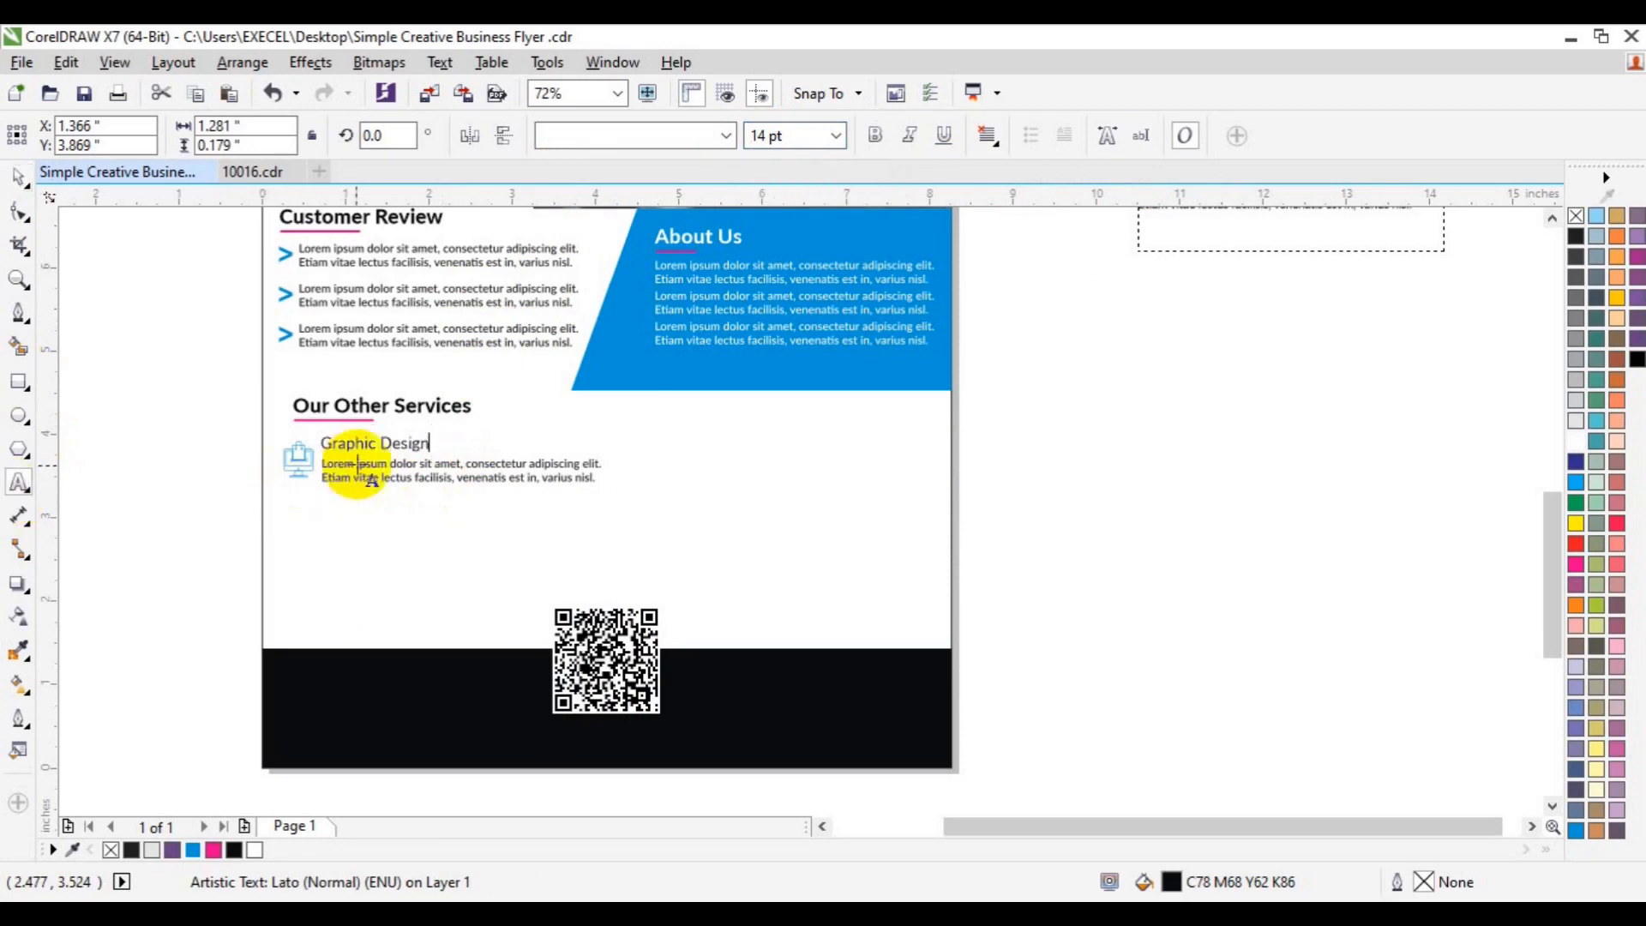
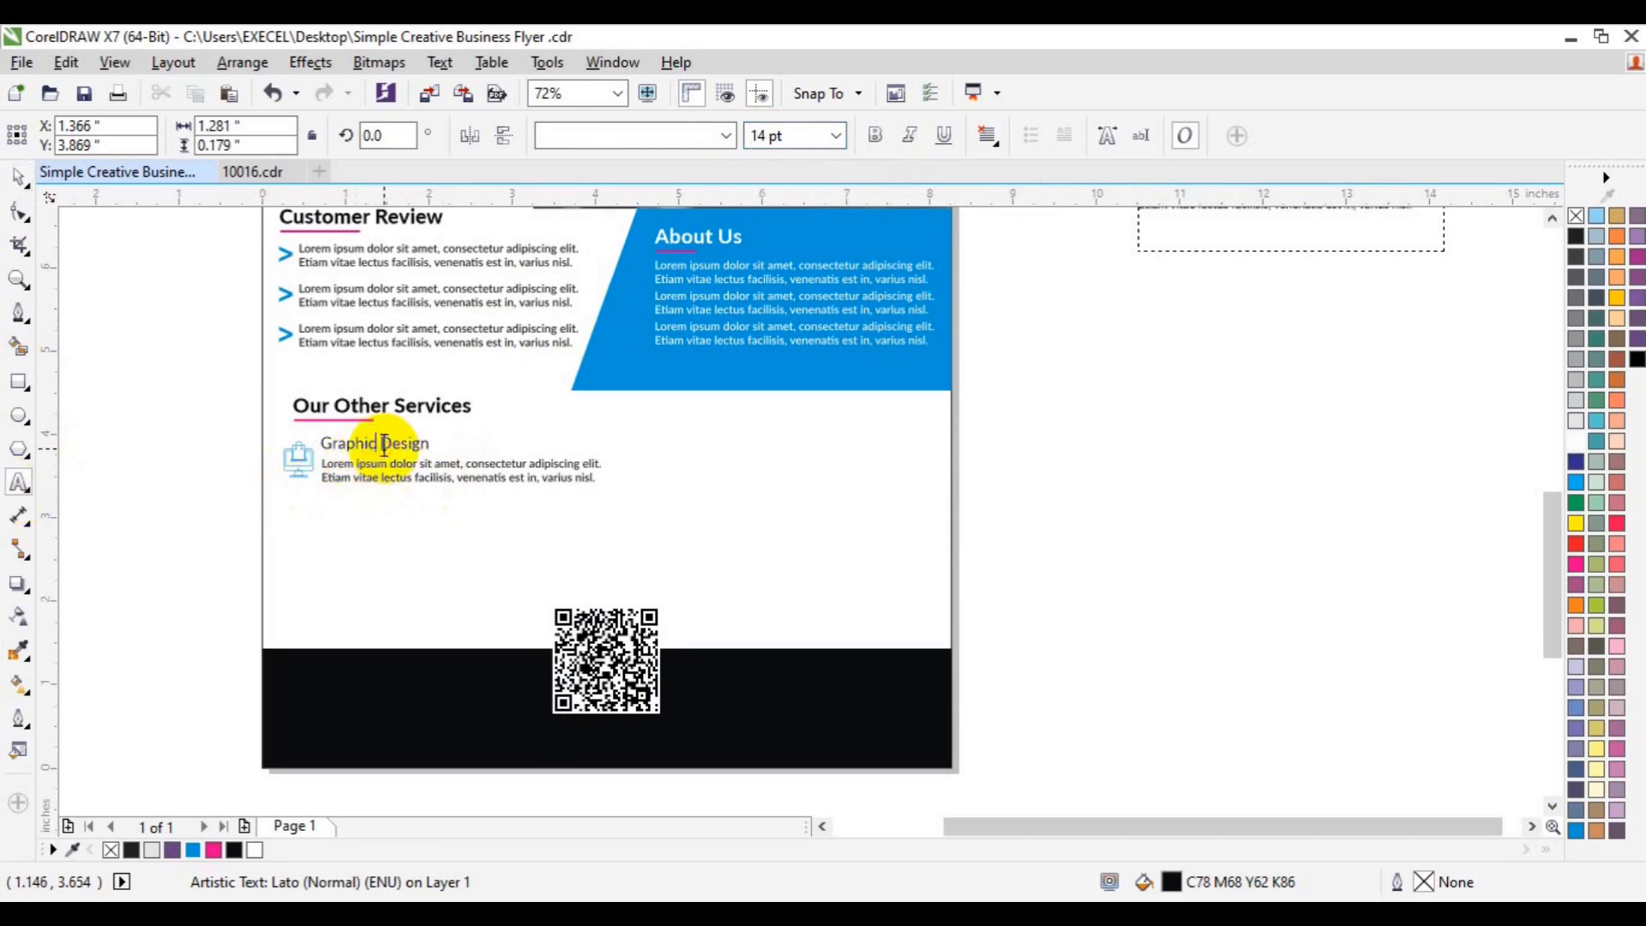
- Set the word Graphic in Lato Heavy (ExtraBold)
left_click(725, 137)
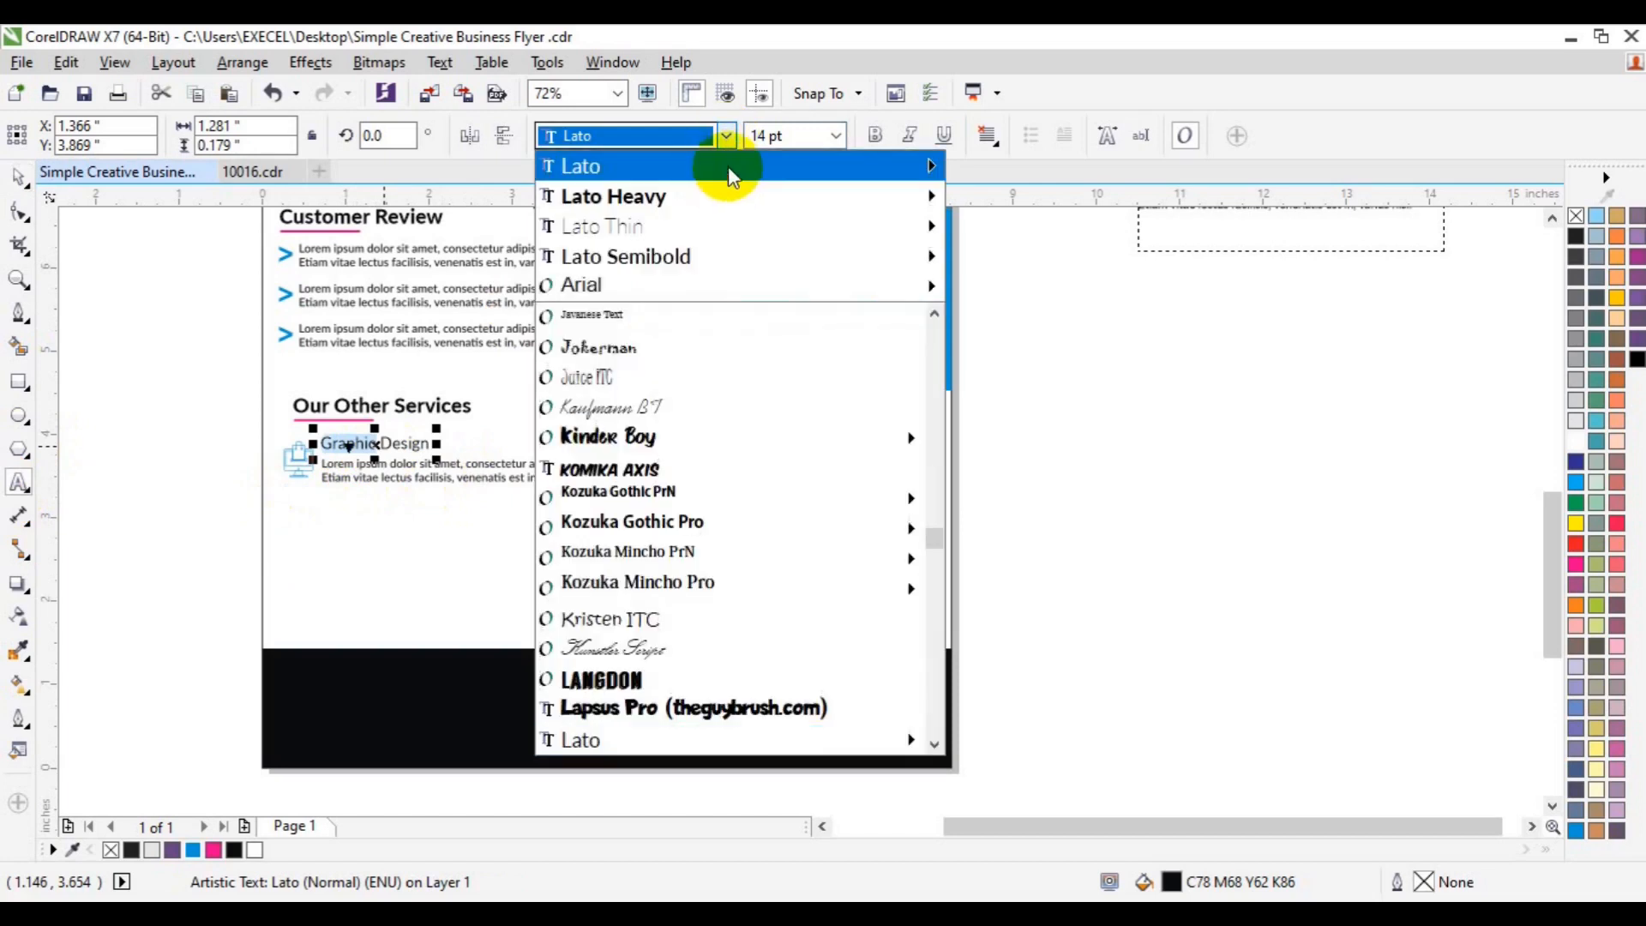
mouse_move(939, 171)
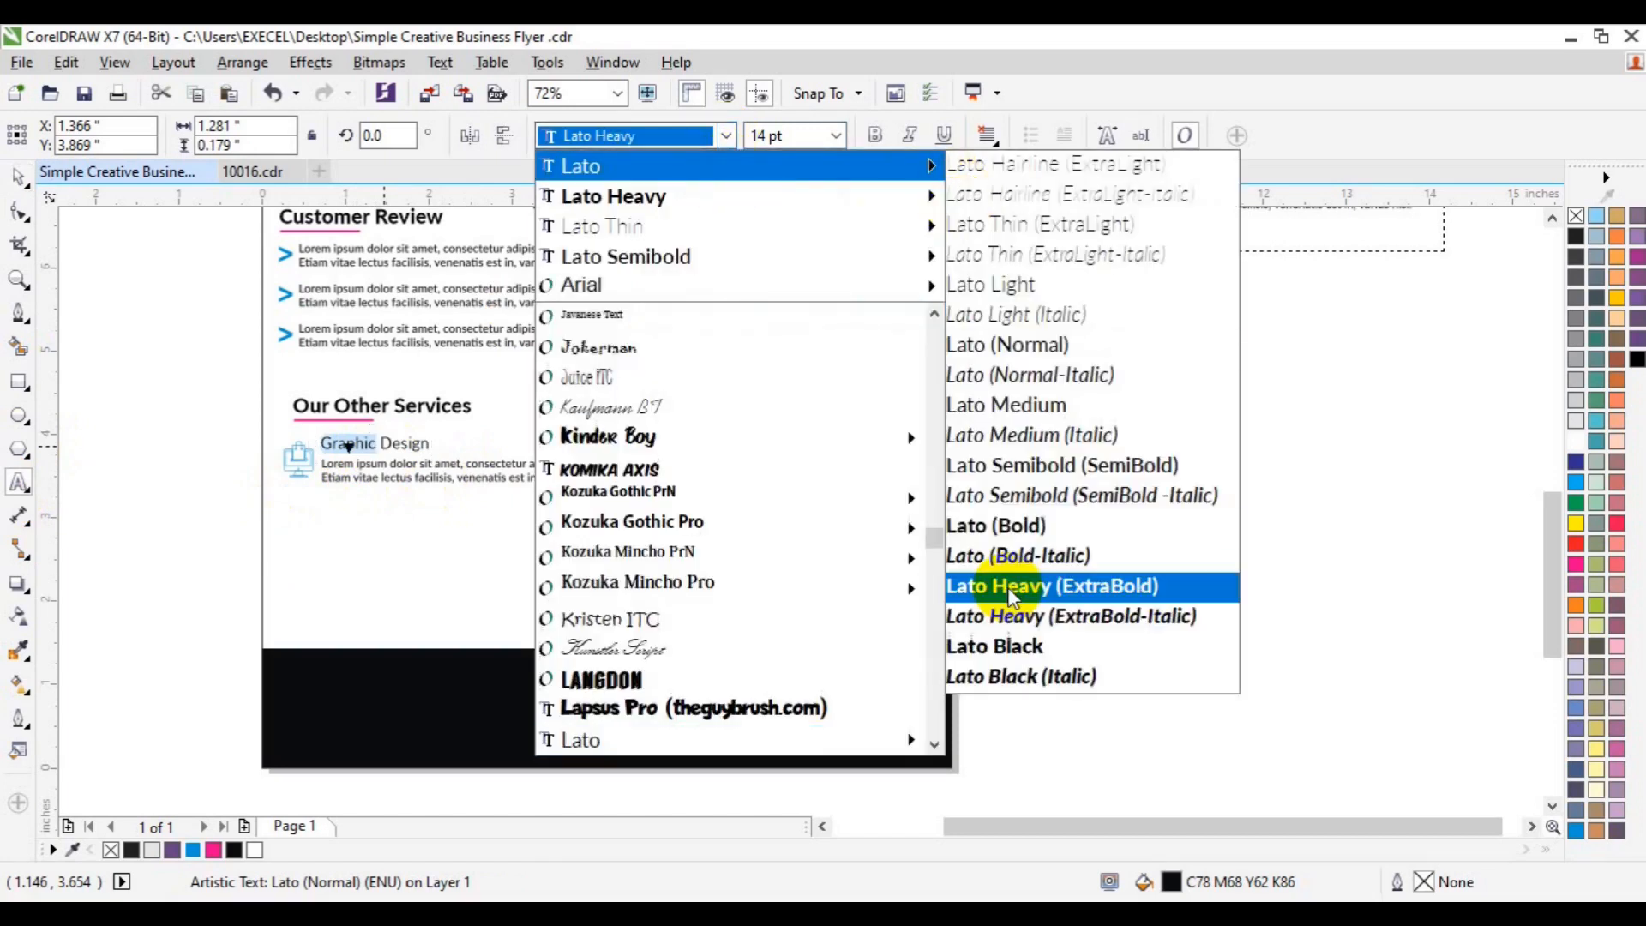
left_click(1012, 592)
- Group the Graphic Design title with its paragraph and centre it vertically on the monitor icon
left_click(17, 181)
left_click(299, 590)
left_click(421, 473, "shift")
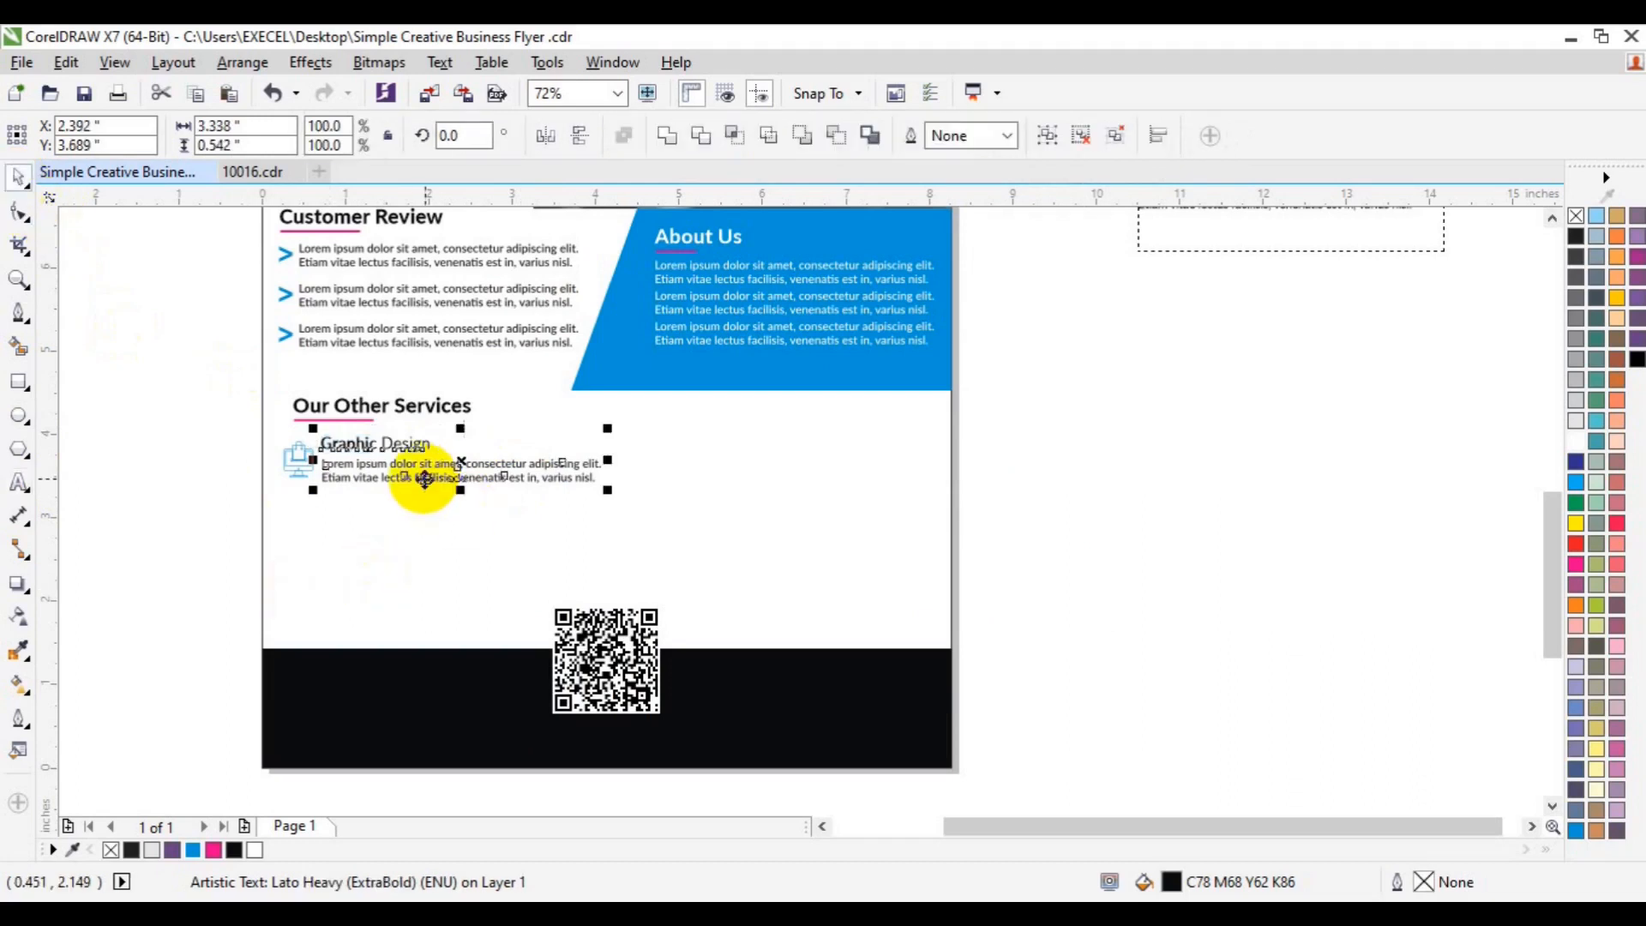
key("ctrl+g")
left_click(297, 461, "shift")
key("c")
key("ctrl+z")
key("e")
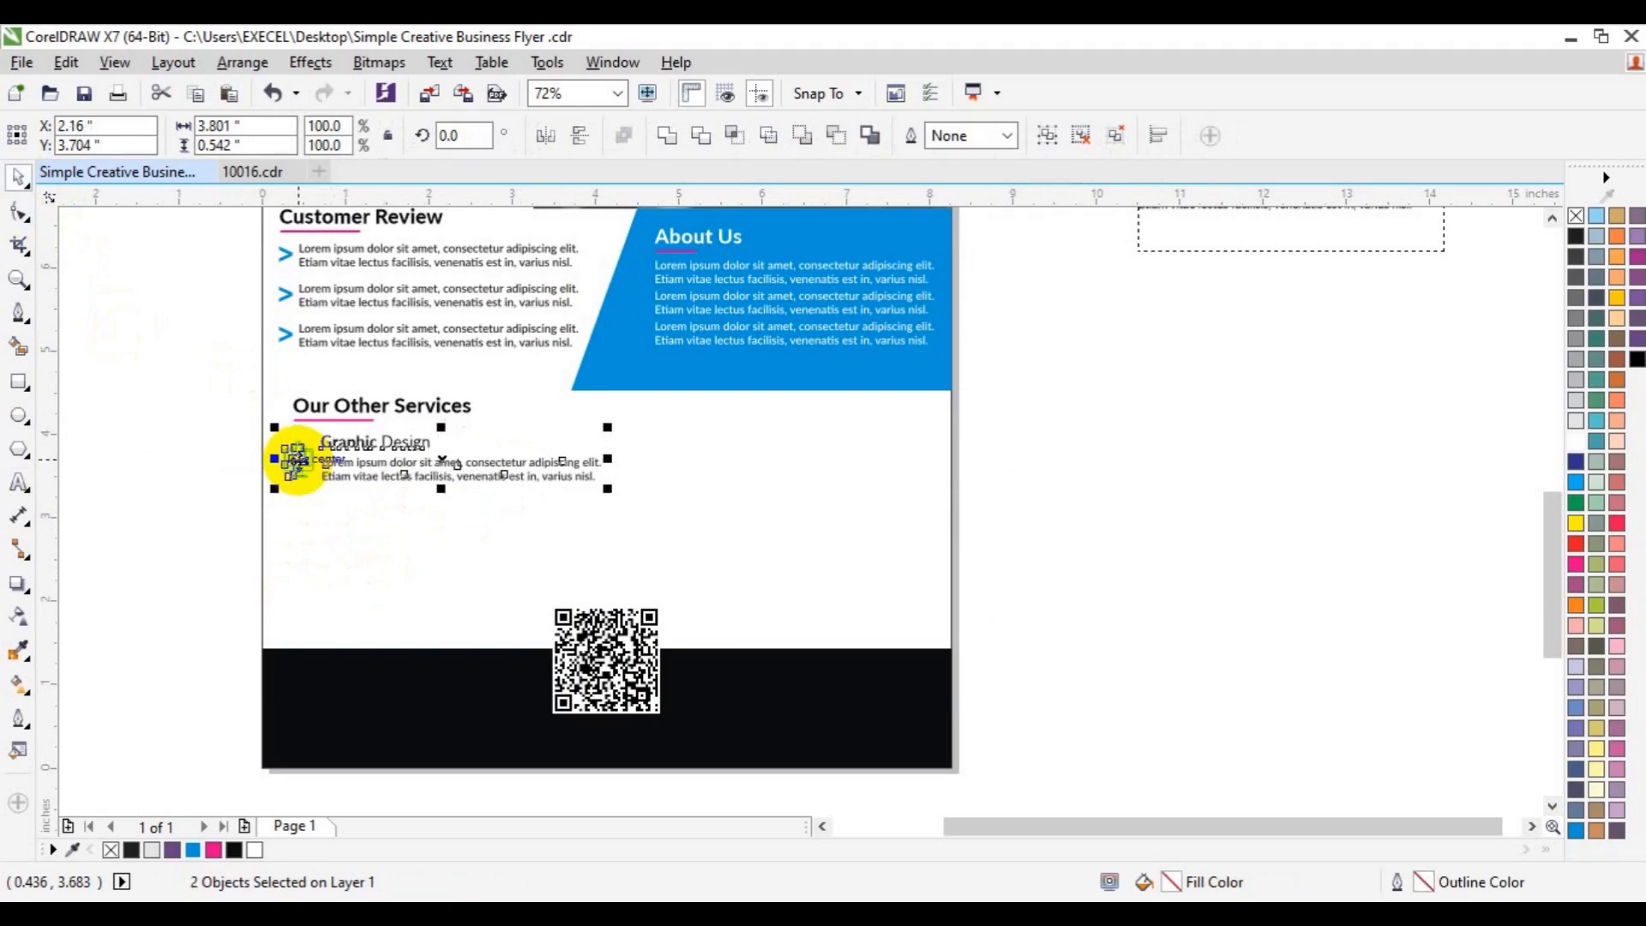
- Stack three copies of the Graphic Design entry and nudge the QR code down slightly
left_click(345, 419)
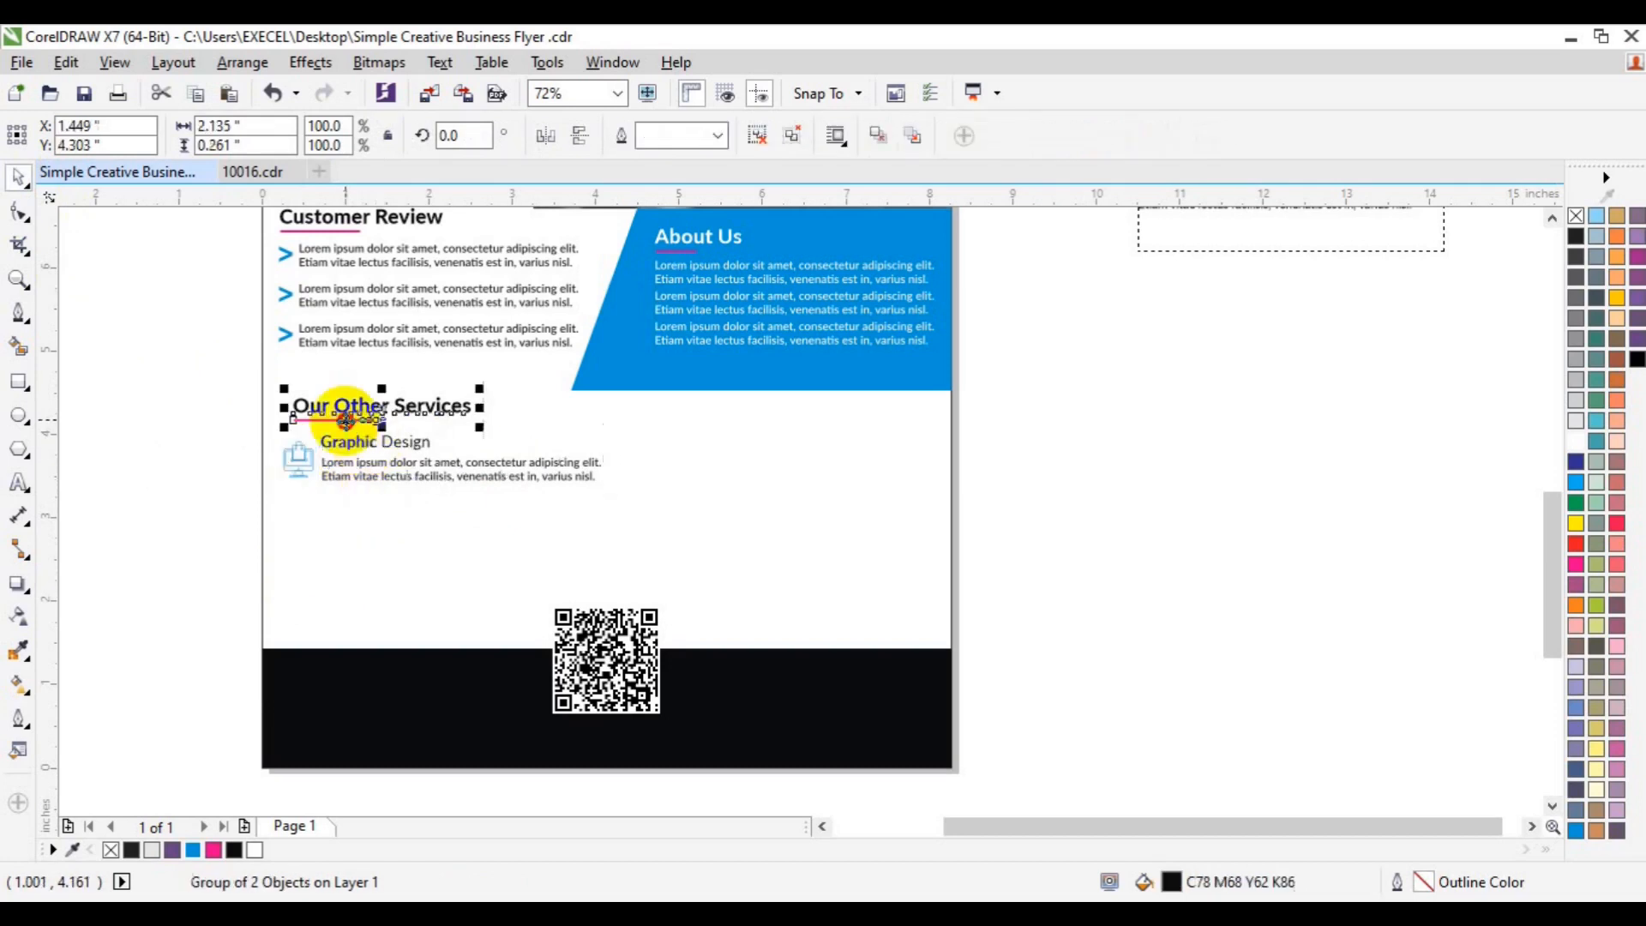
left_click(331, 471, "shift")
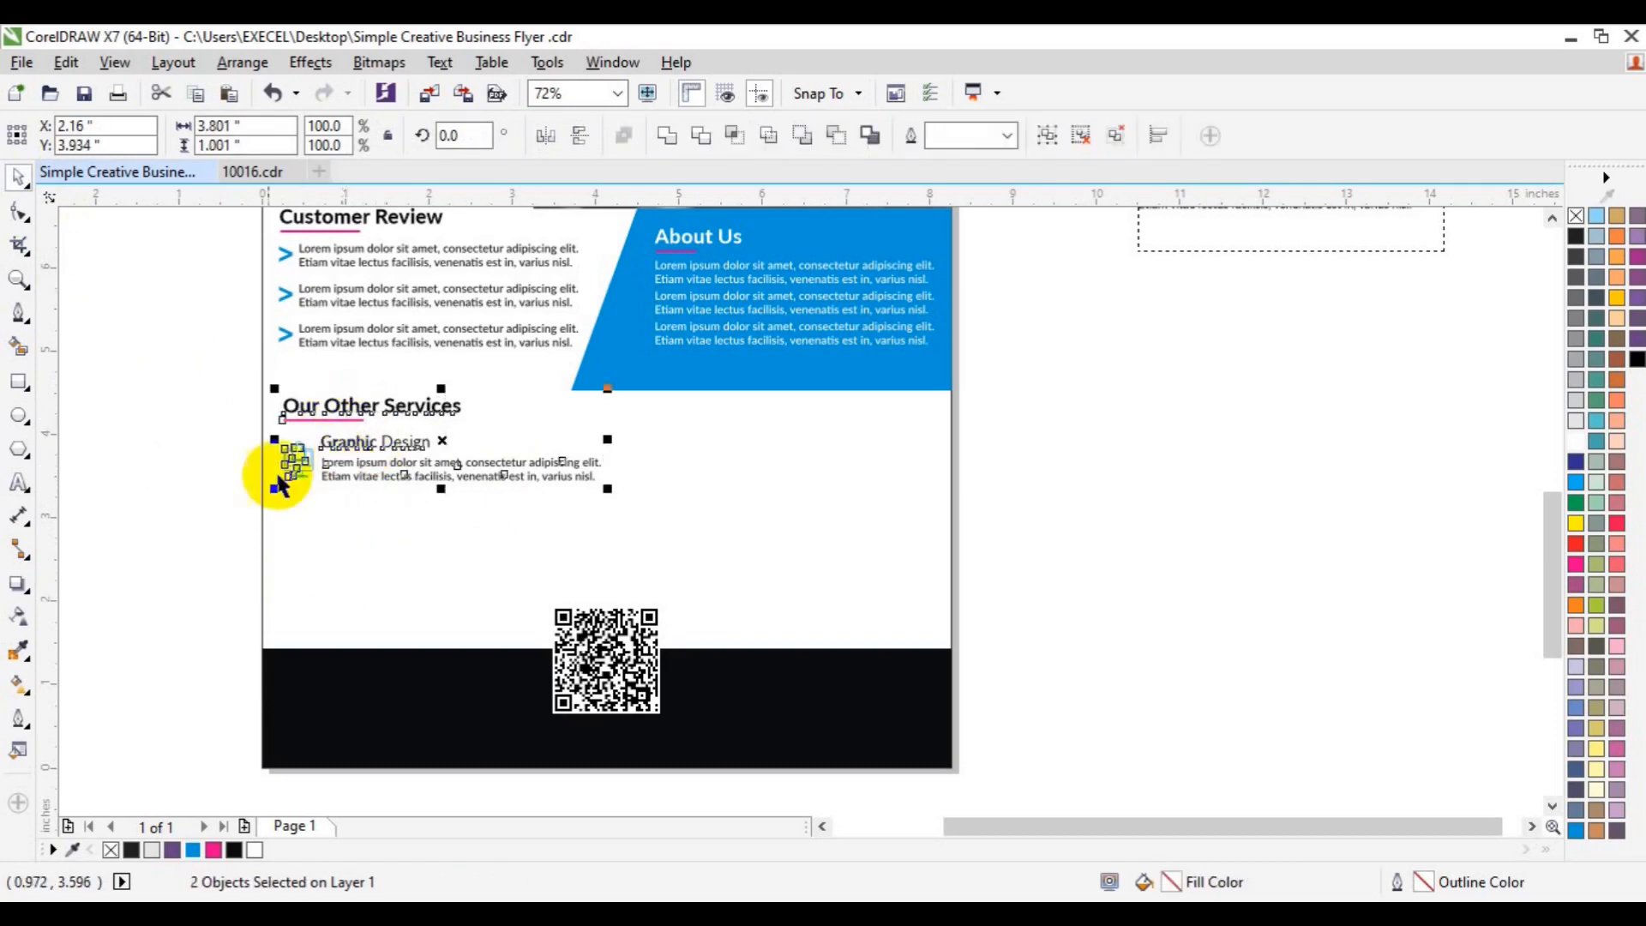
left_click(233, 489)
left_click(428, 470)
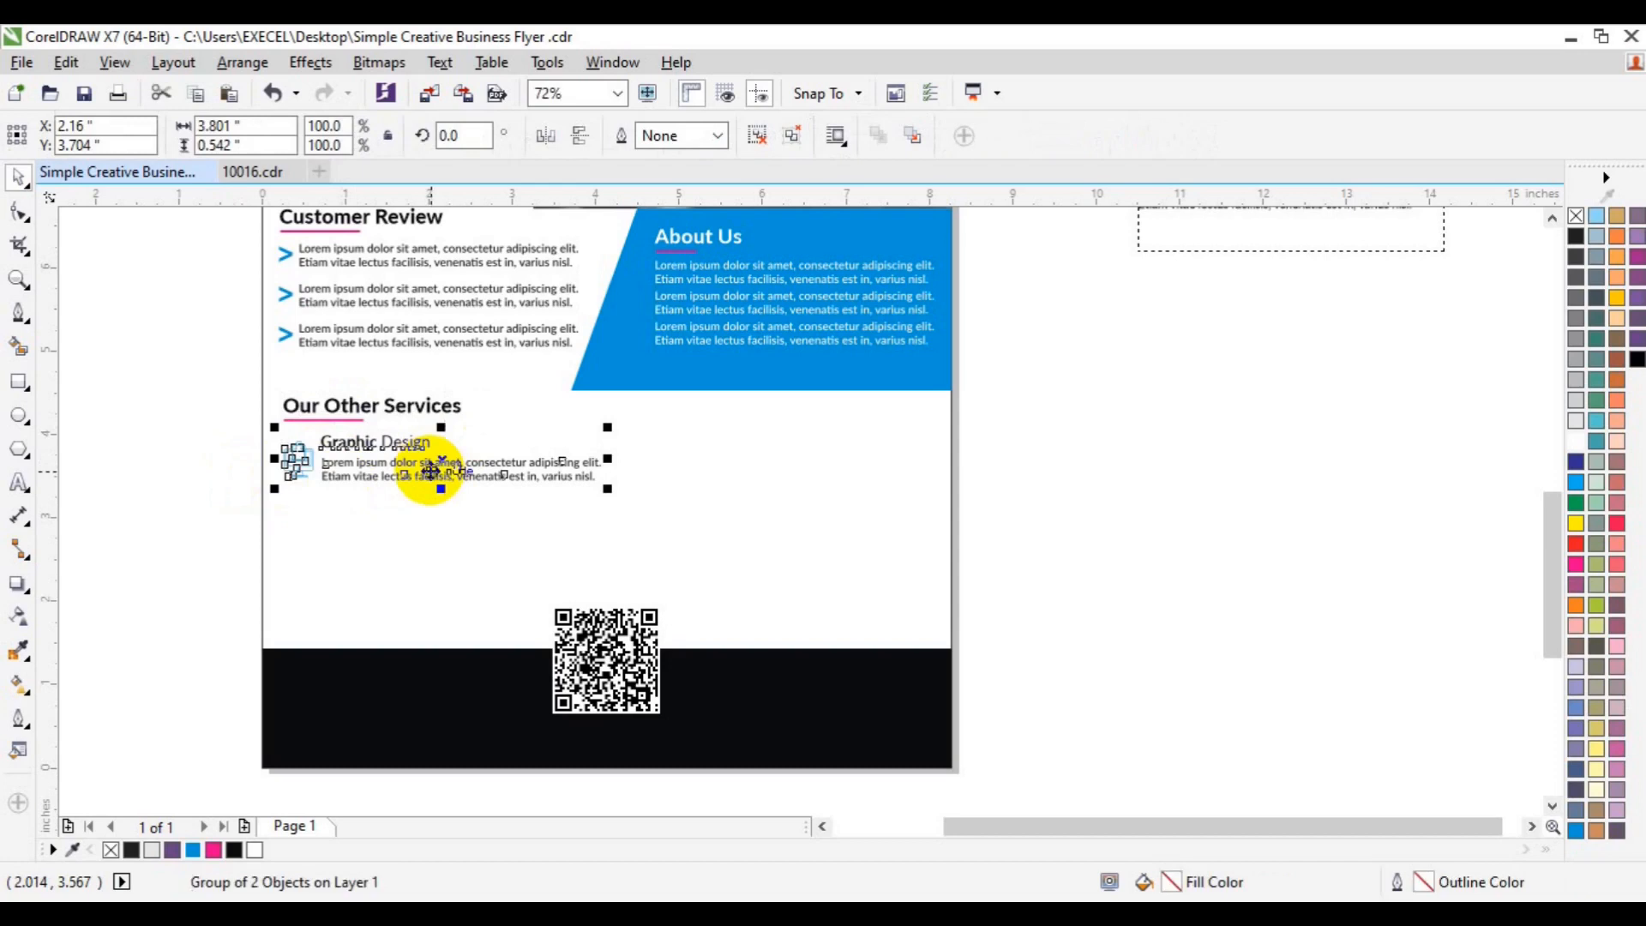
left_click_drag(428, 470, 429, 533)
left_click(484, 573)
key("ctrl+r")
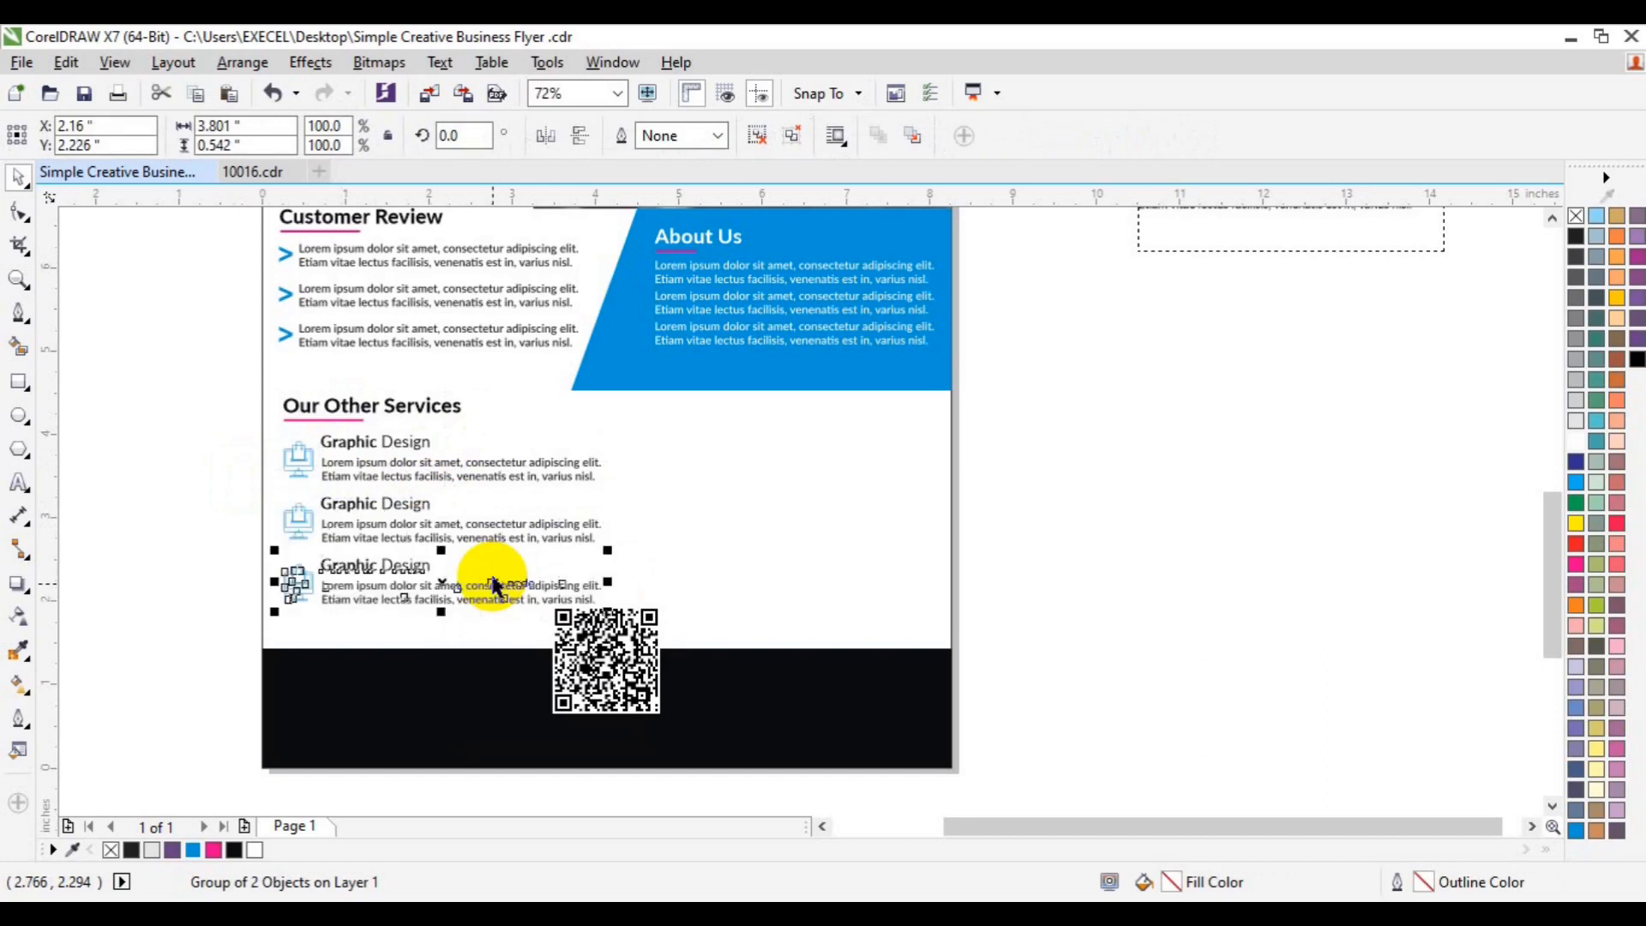
left_click(635, 673)
key("Down")
key("Down")
key("Down")
key("Down")
key("Down")
key("Down")
key("Down")
key("Down")
key("Down")
key("Down")
key("Down")
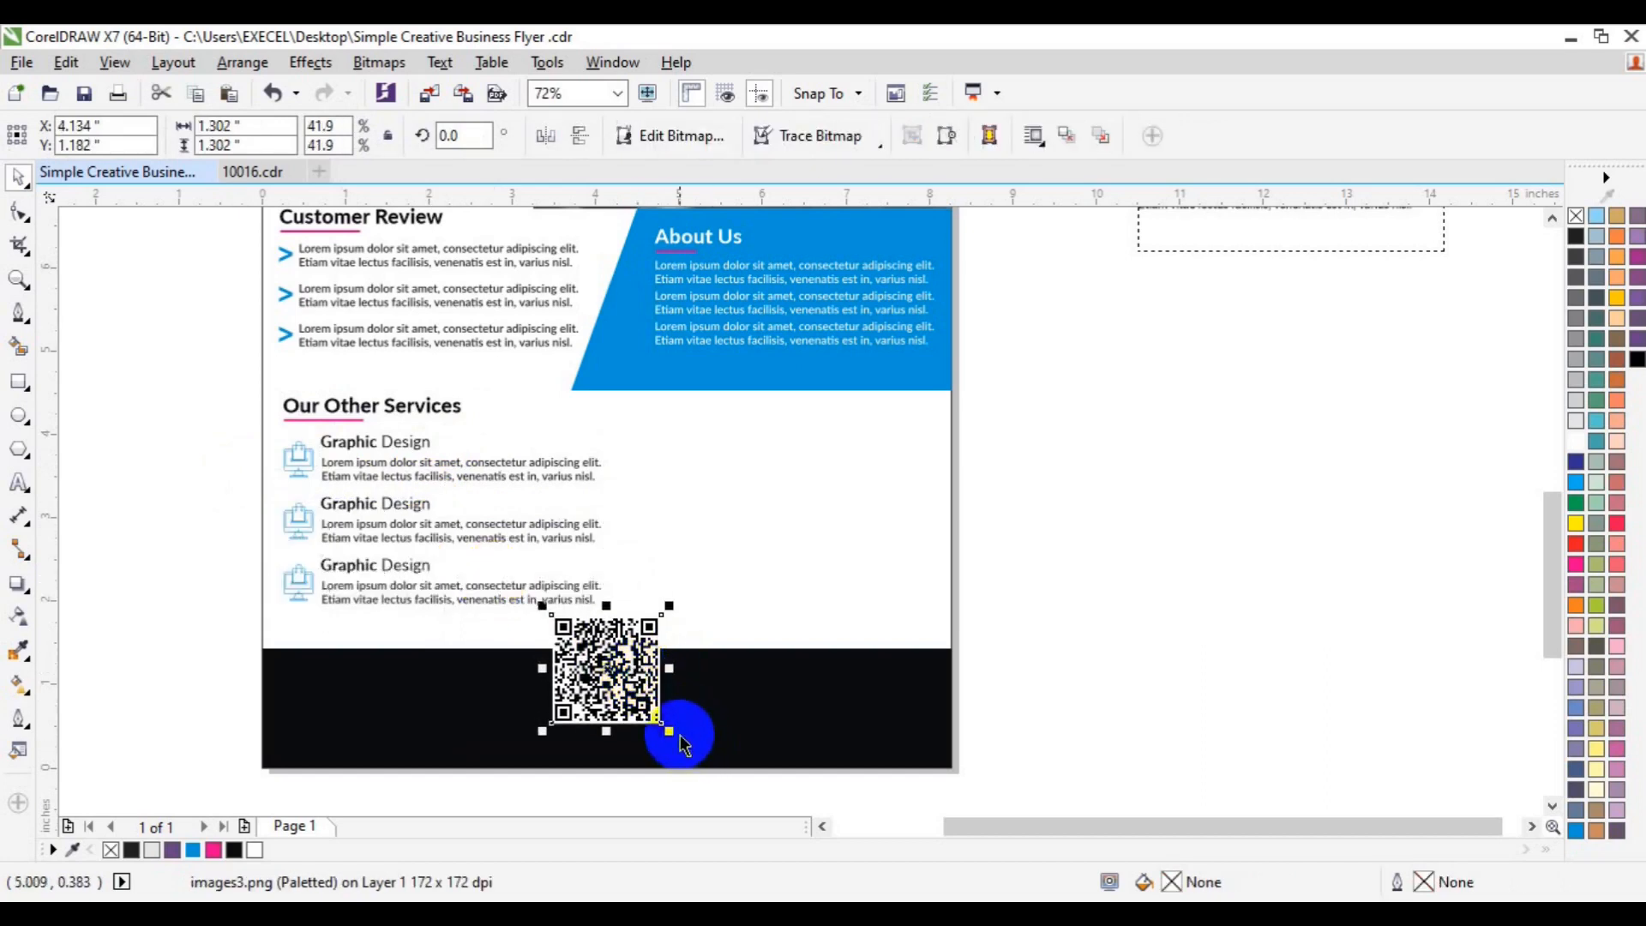
- Shrink the QR code and place a narrowed three-line lorem ipsum paragraph, converted to curves, beside the services
left_click_drag(674, 735, 656, 717)
left_click(1015, 787)
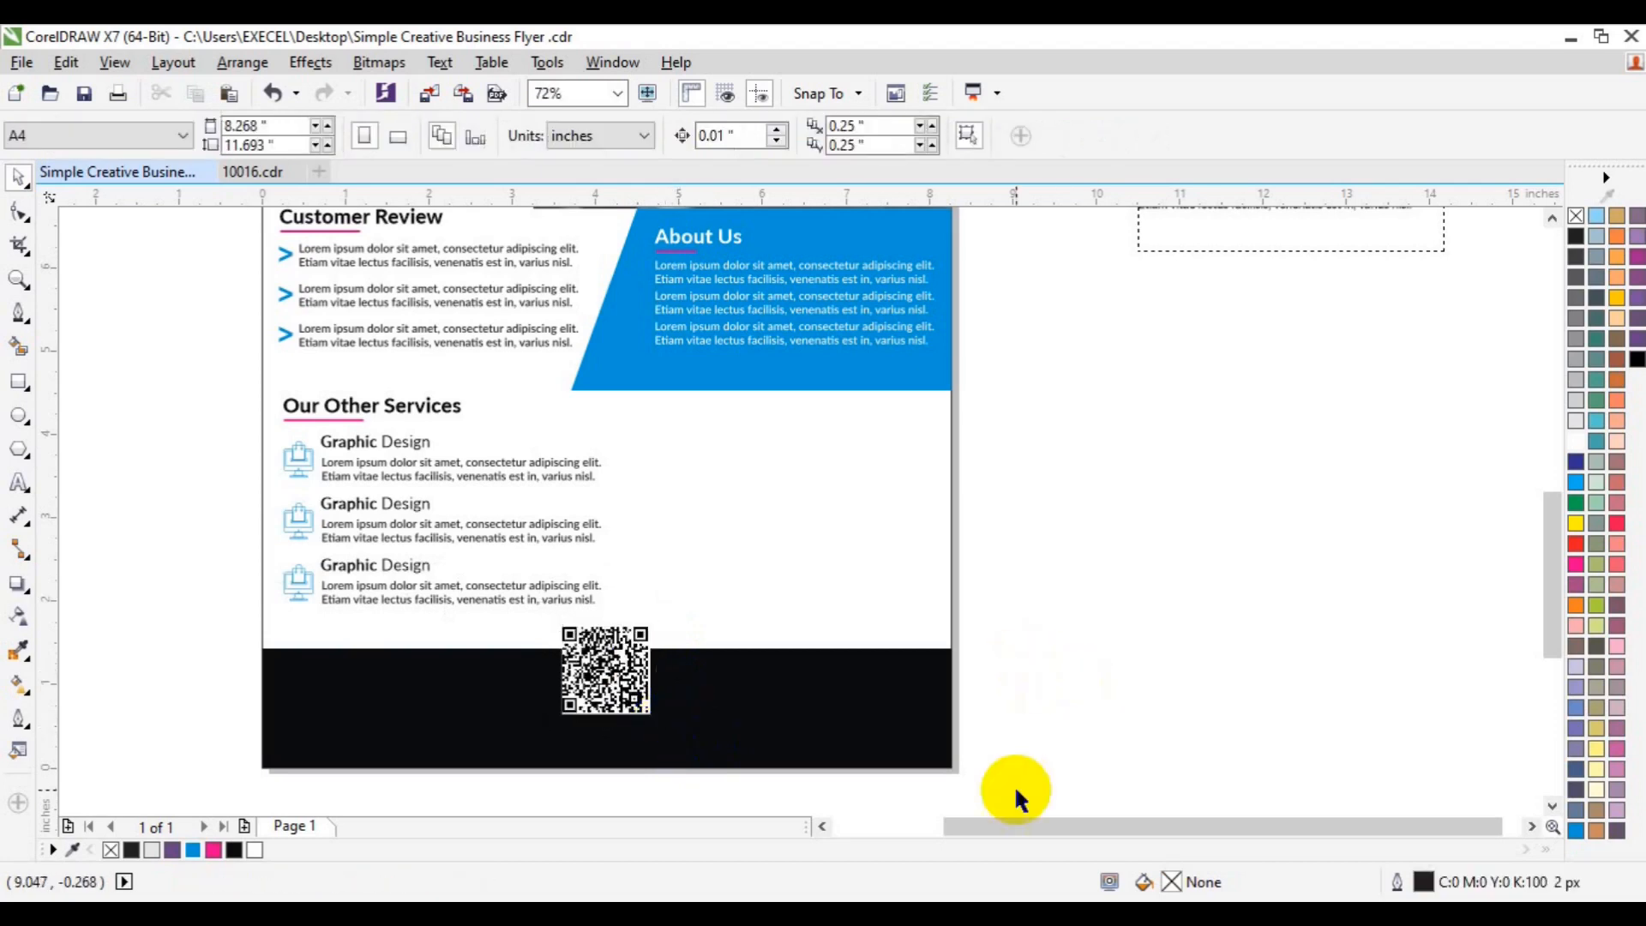
left_click(1248, 253)
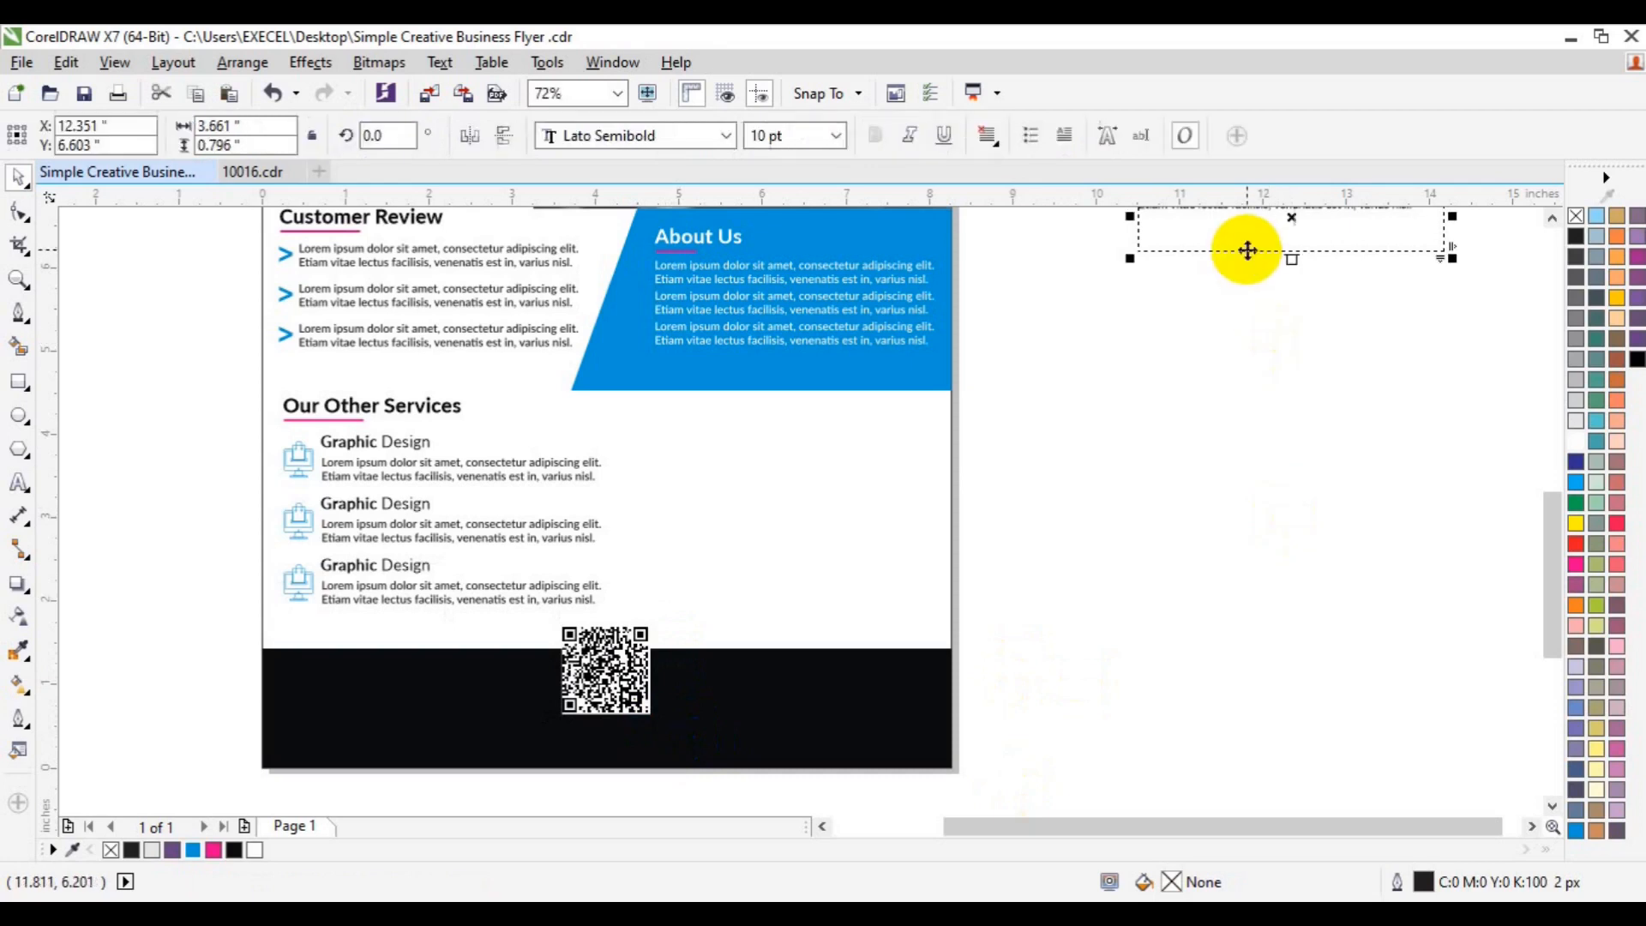
left_click_drag(1247, 248, 790, 485)
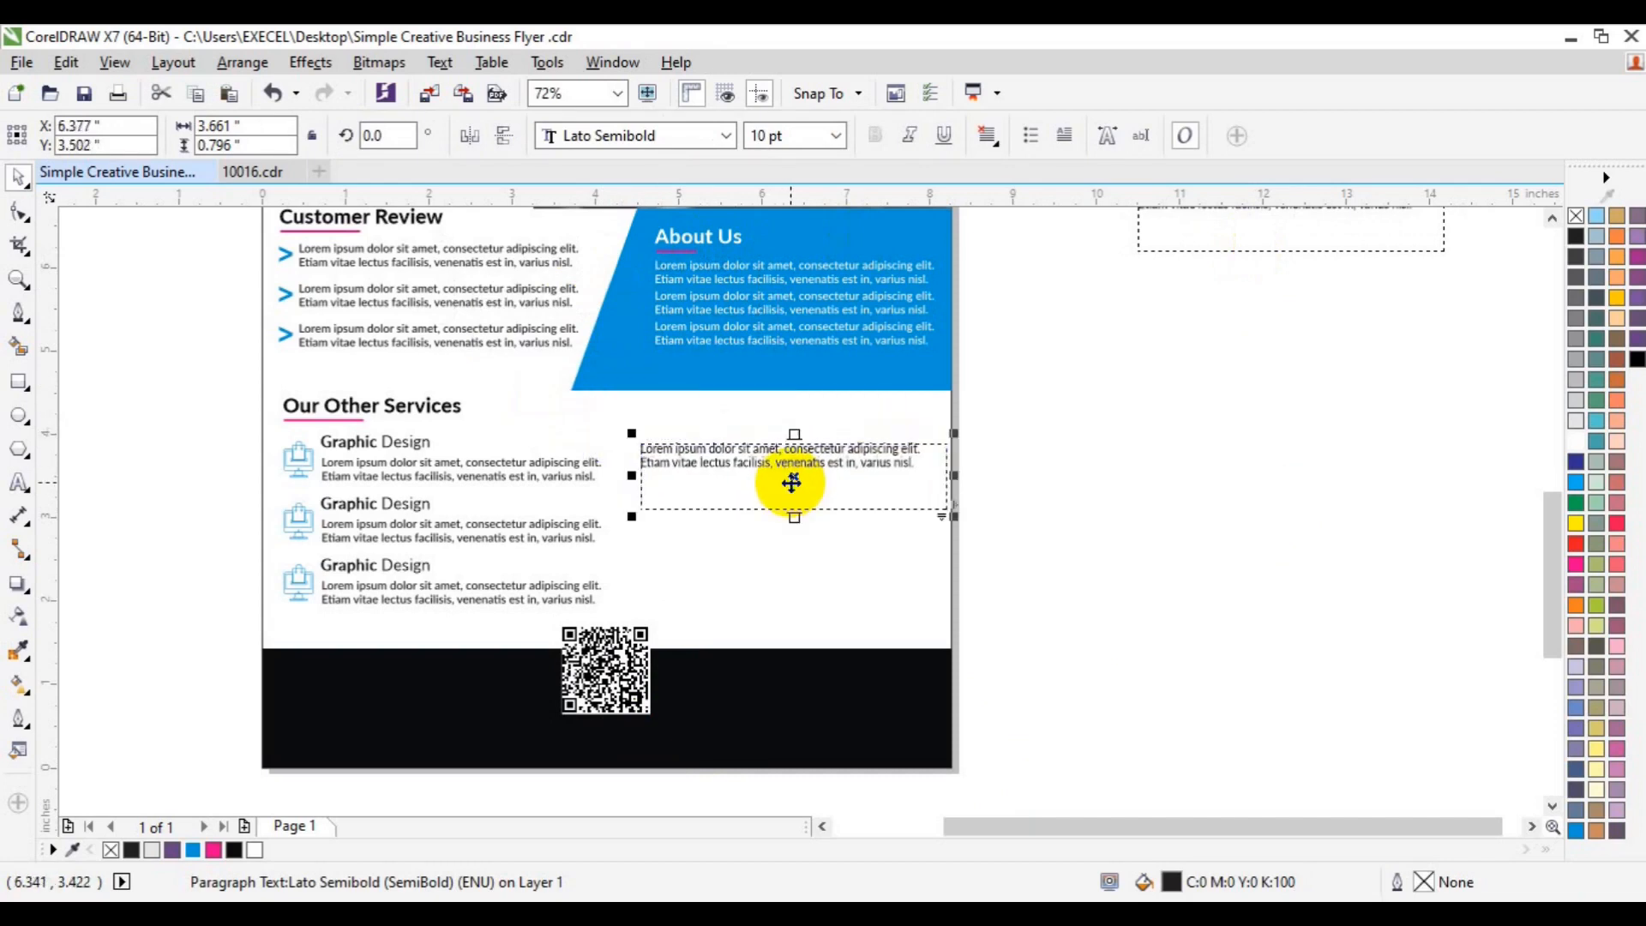
left_click_drag(949, 470, 917, 469)
left_click_drag(780, 478, 812, 467)
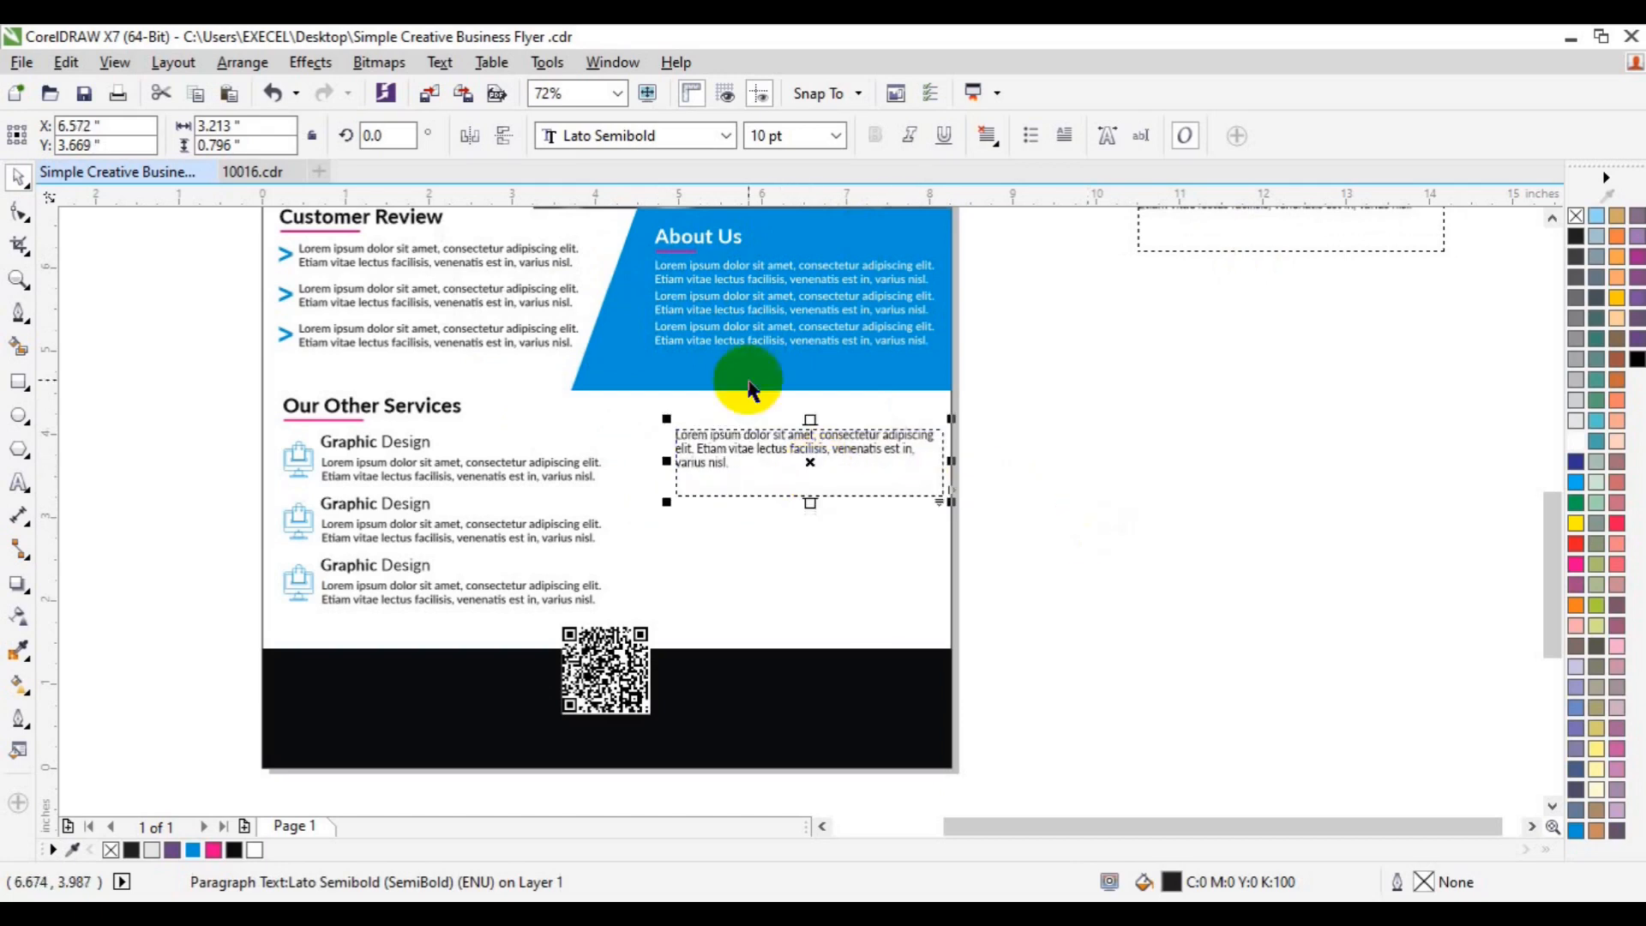
key("ctrl+q")
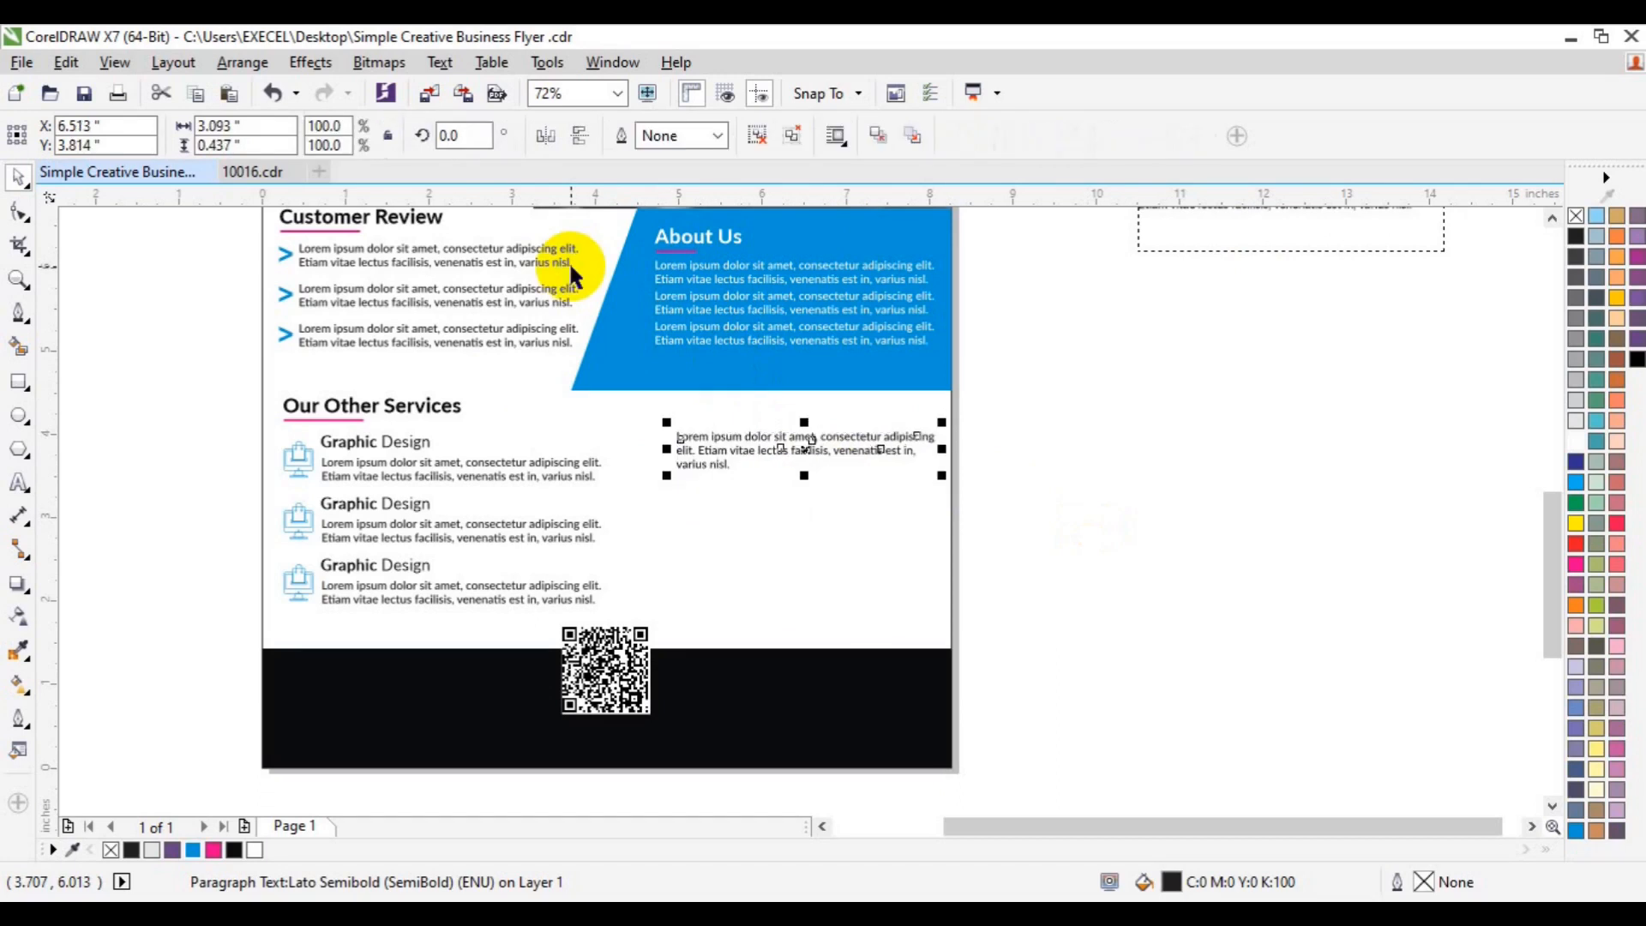
left_click(1117, 577)
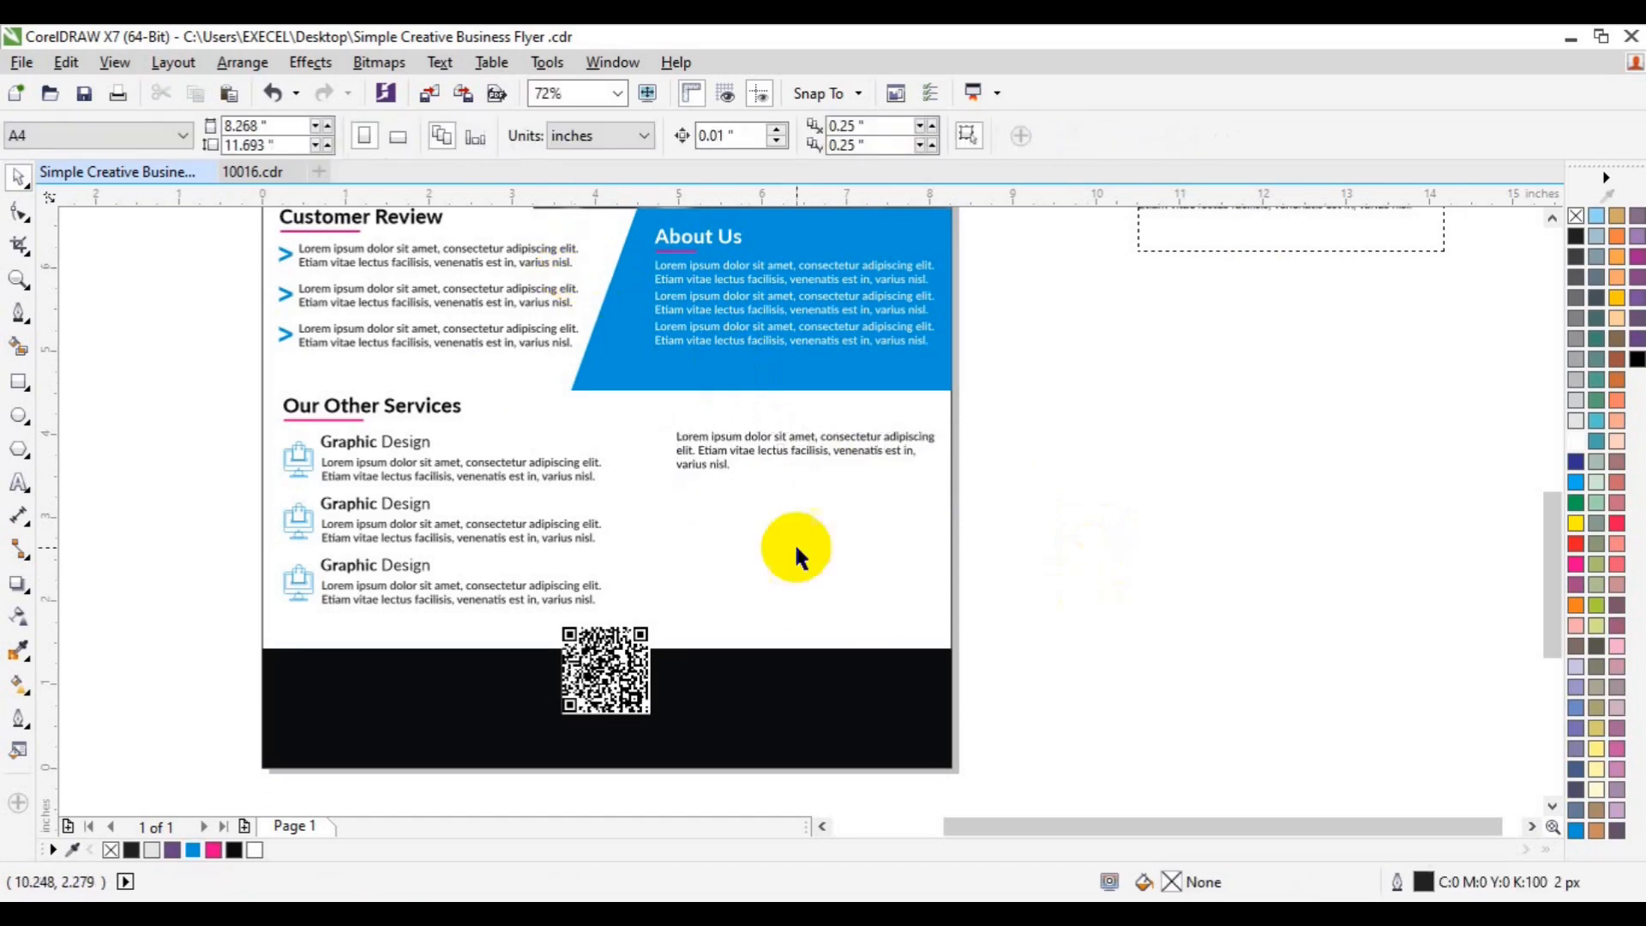
- Add a small outline-free magenta dot before the lorem ipsum paragraph and group them
left_click(19, 450)
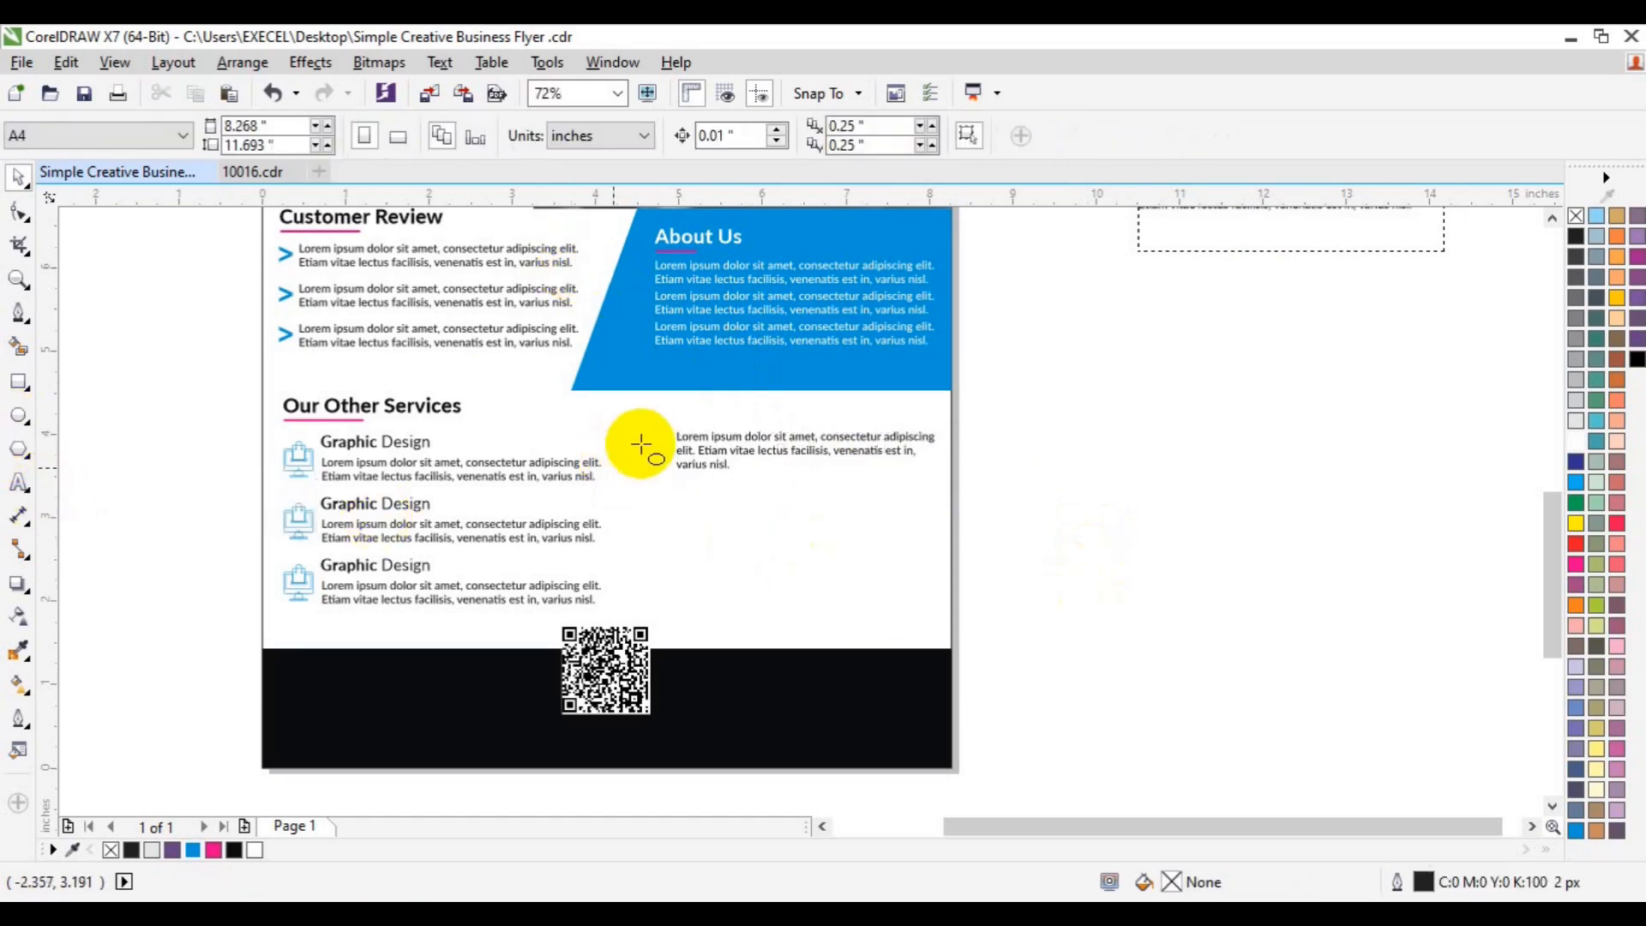
left_click_drag(642, 441, 649, 450)
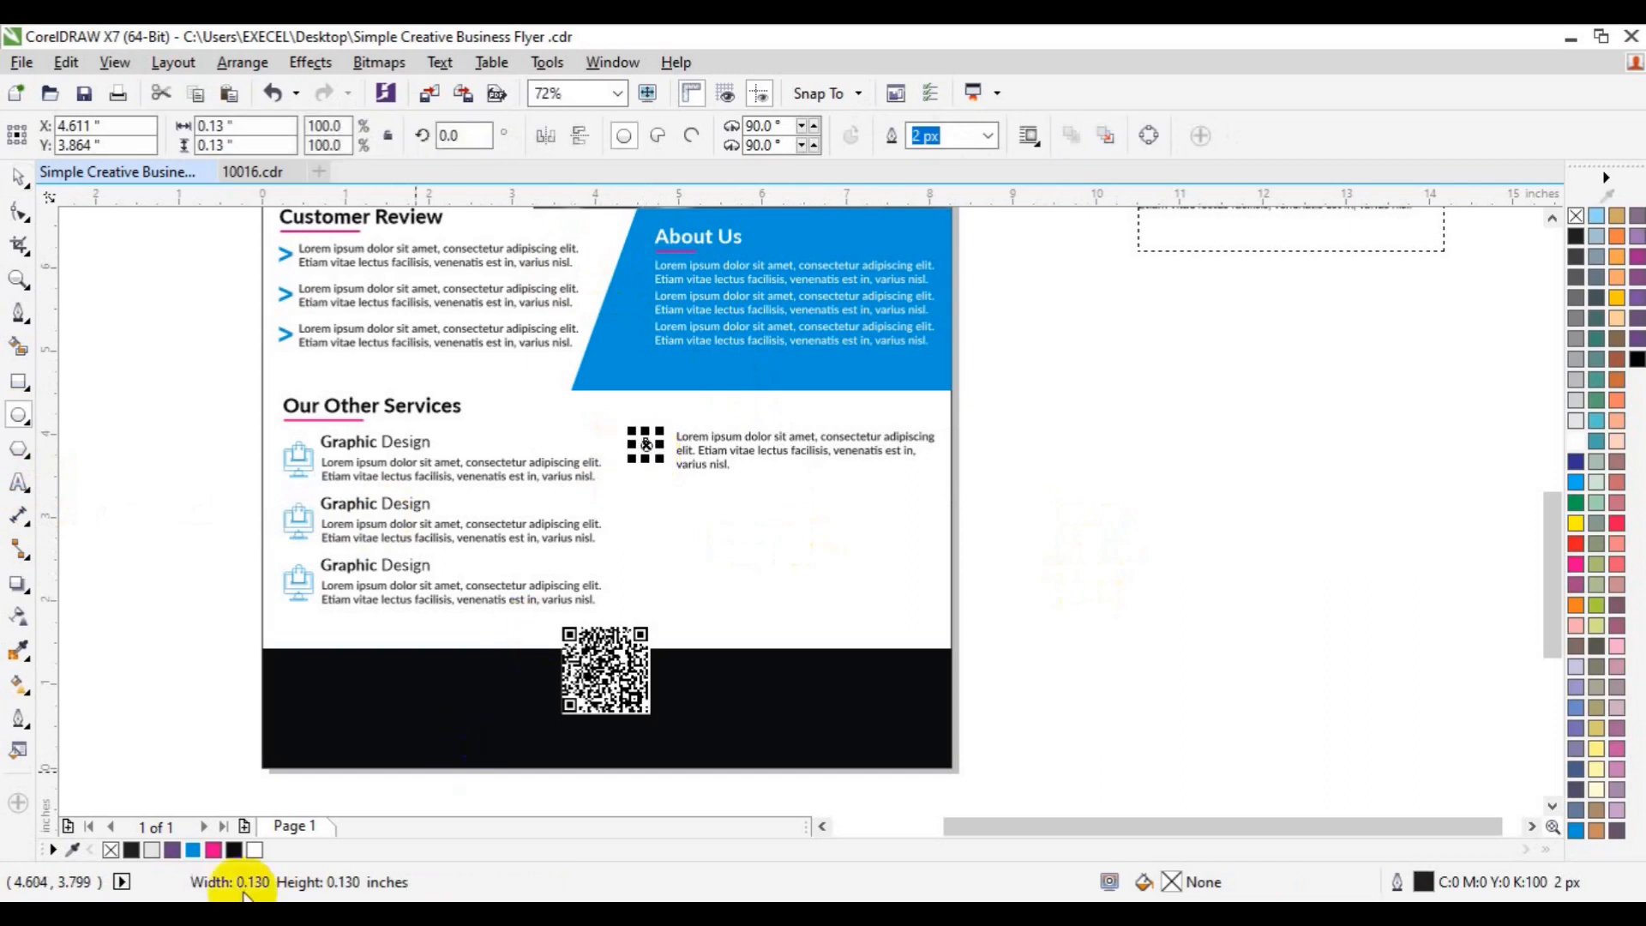
left_click(214, 850)
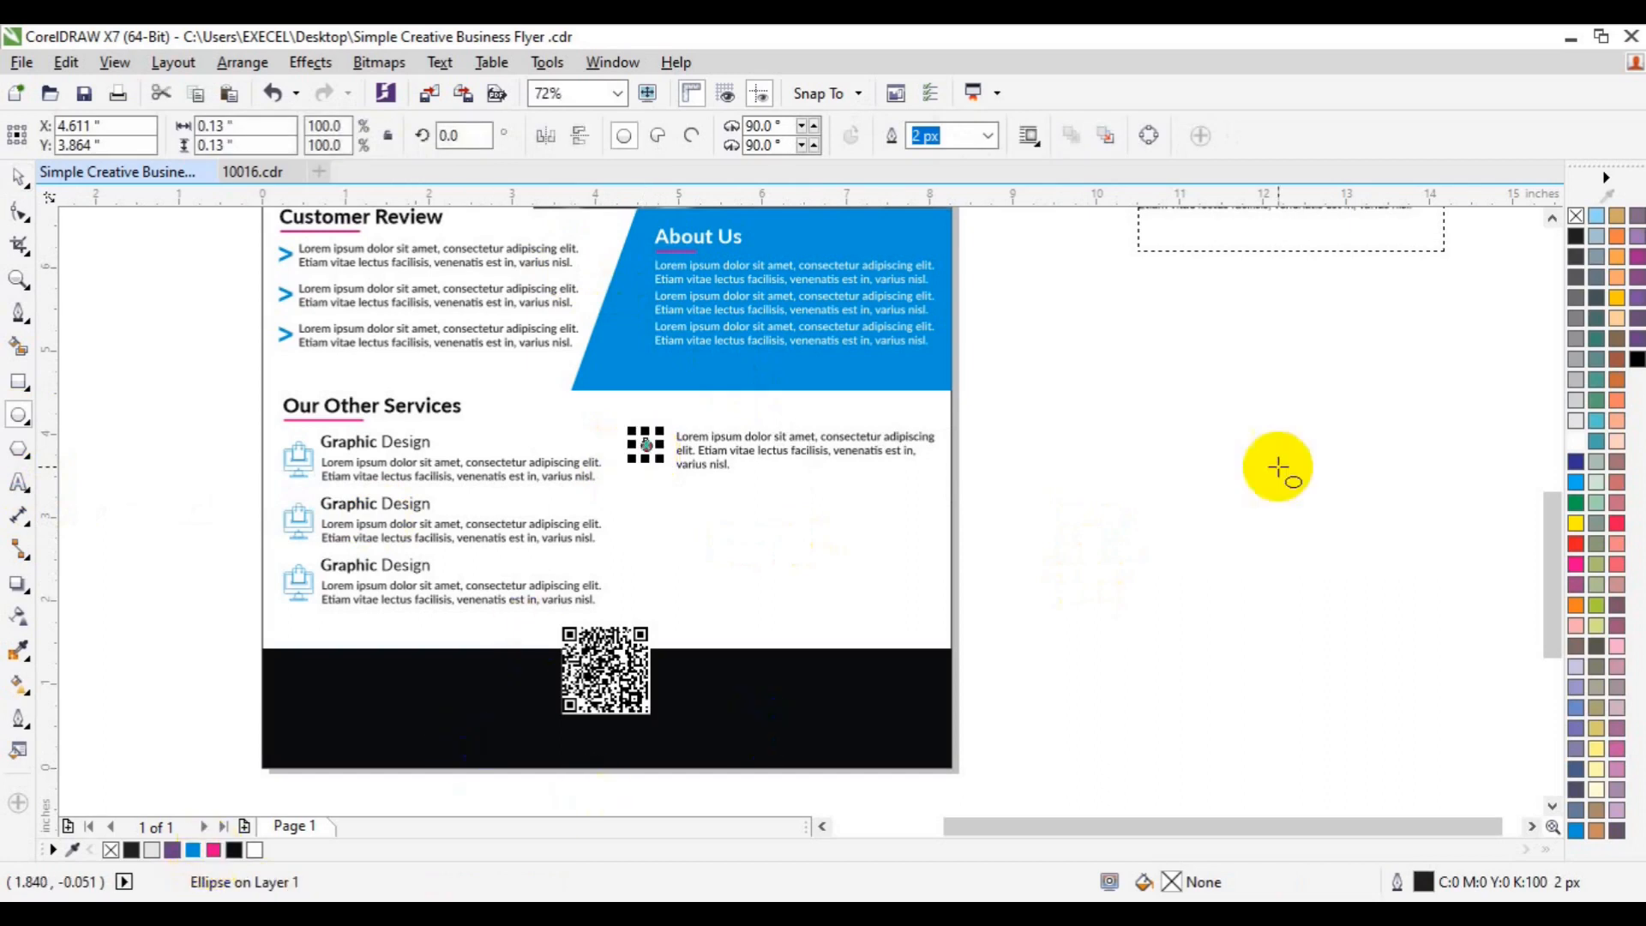
right_click(1576, 217)
key("space")
left_click(796, 452, "shift")
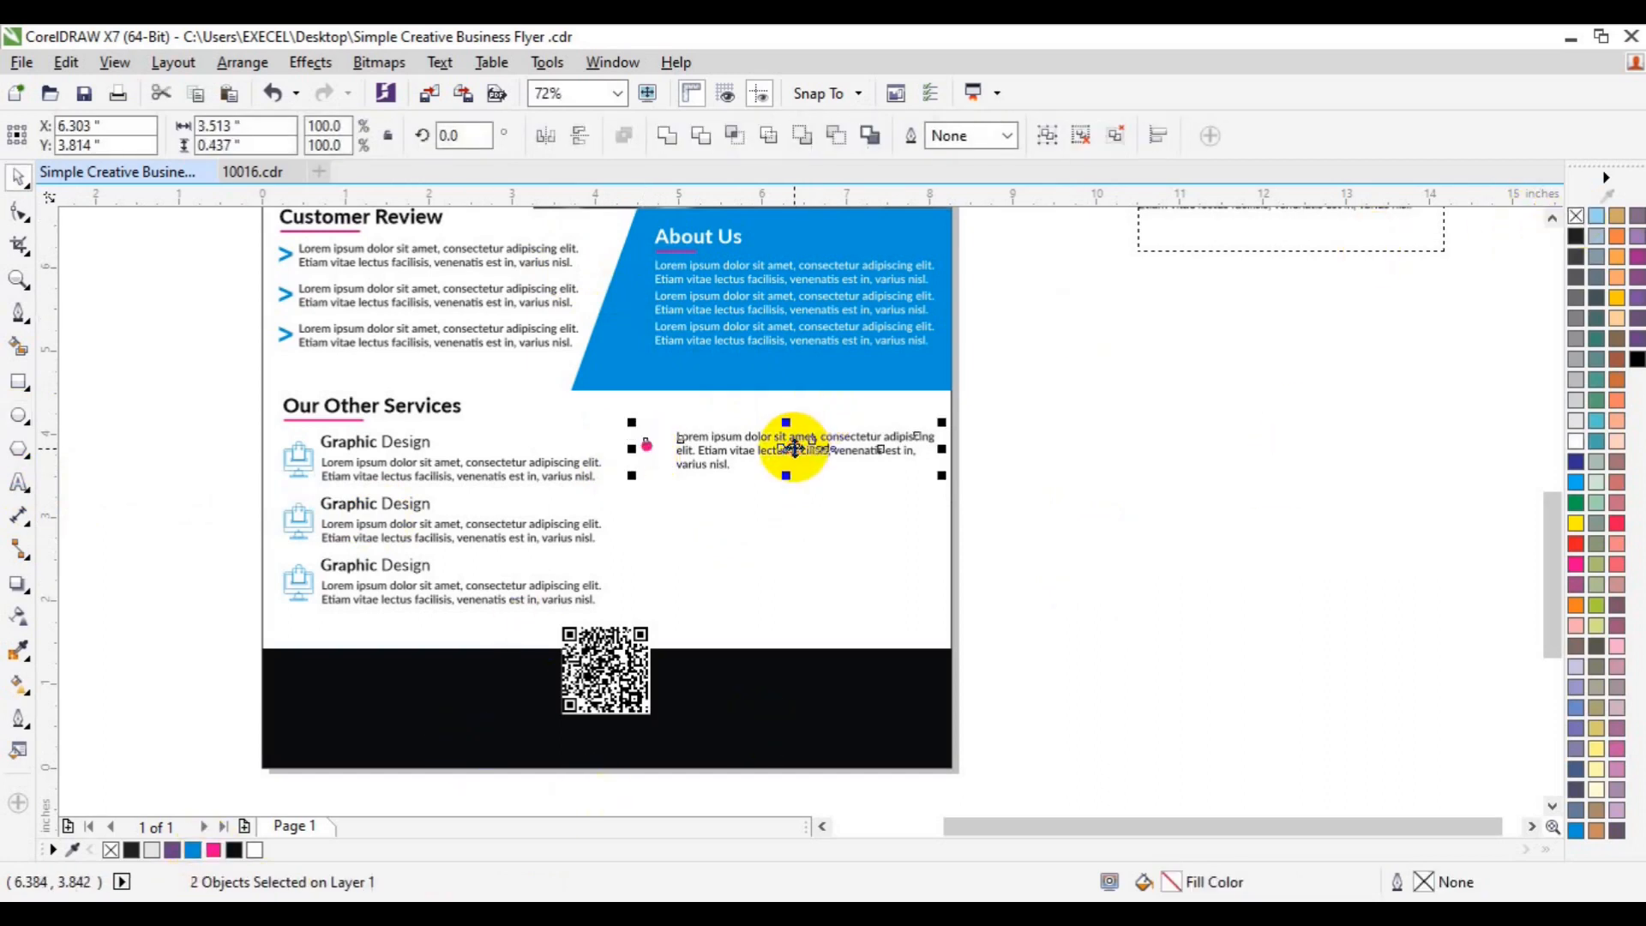
left_click(1008, 468)
left_click(646, 437)
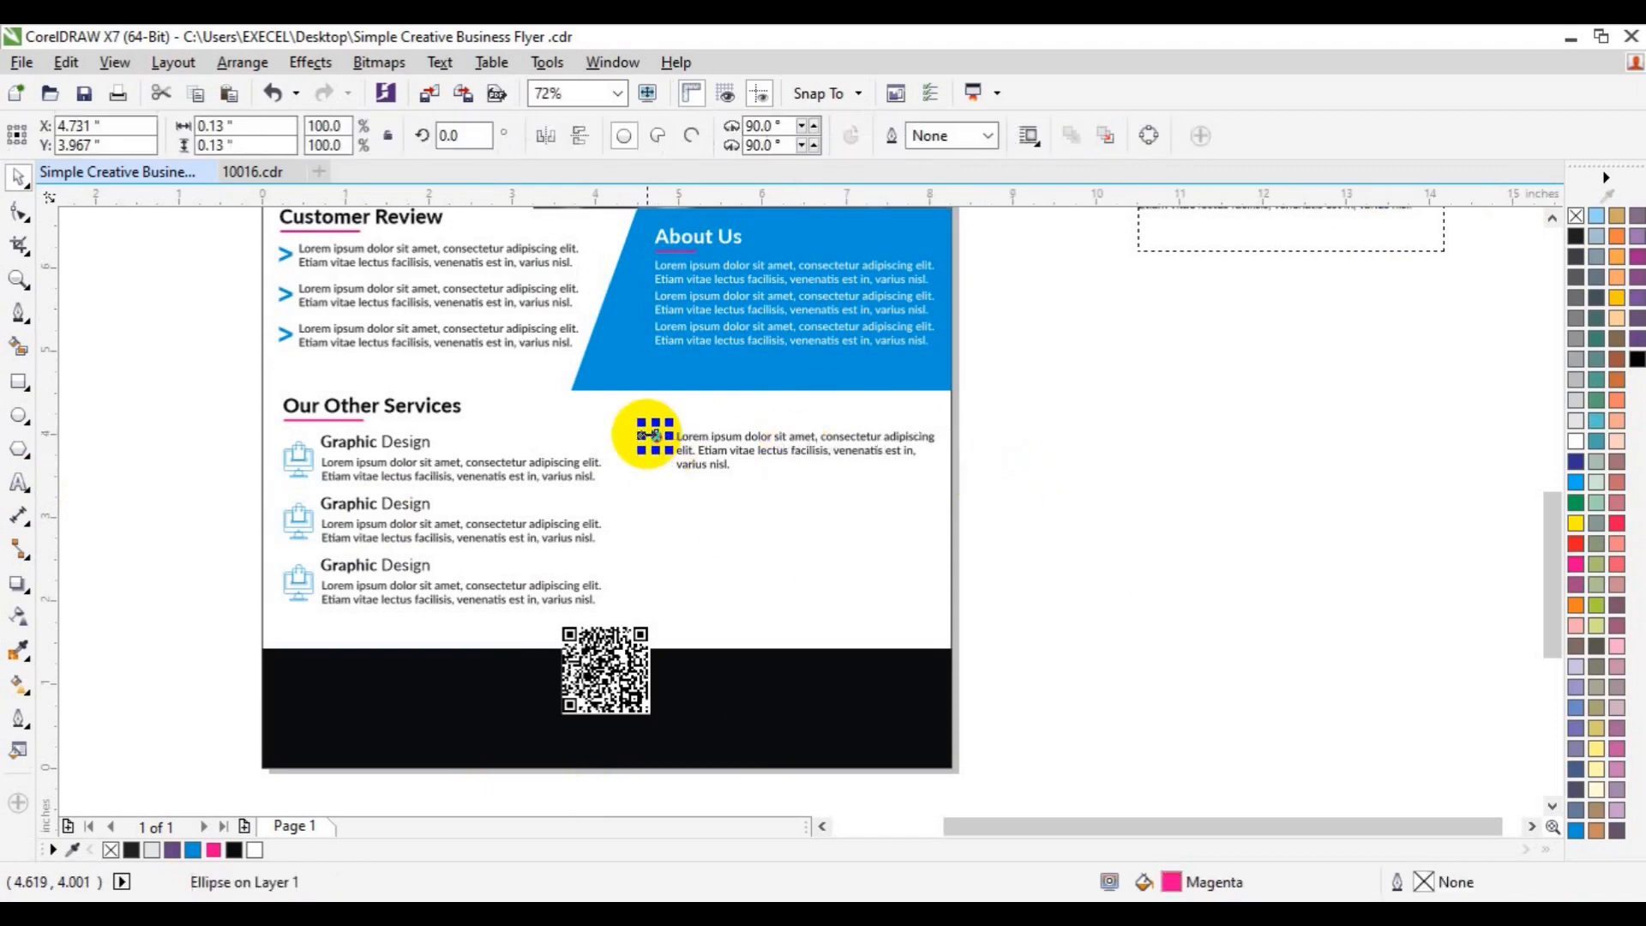
left_click(1191, 433)
left_click_drag(983, 421, 626, 507)
key("ctrl+g")
- Duplicate the bullet item downward into a four-item list and group the list
left_click_drag(746, 441, 746, 515)
left_click(796, 539)
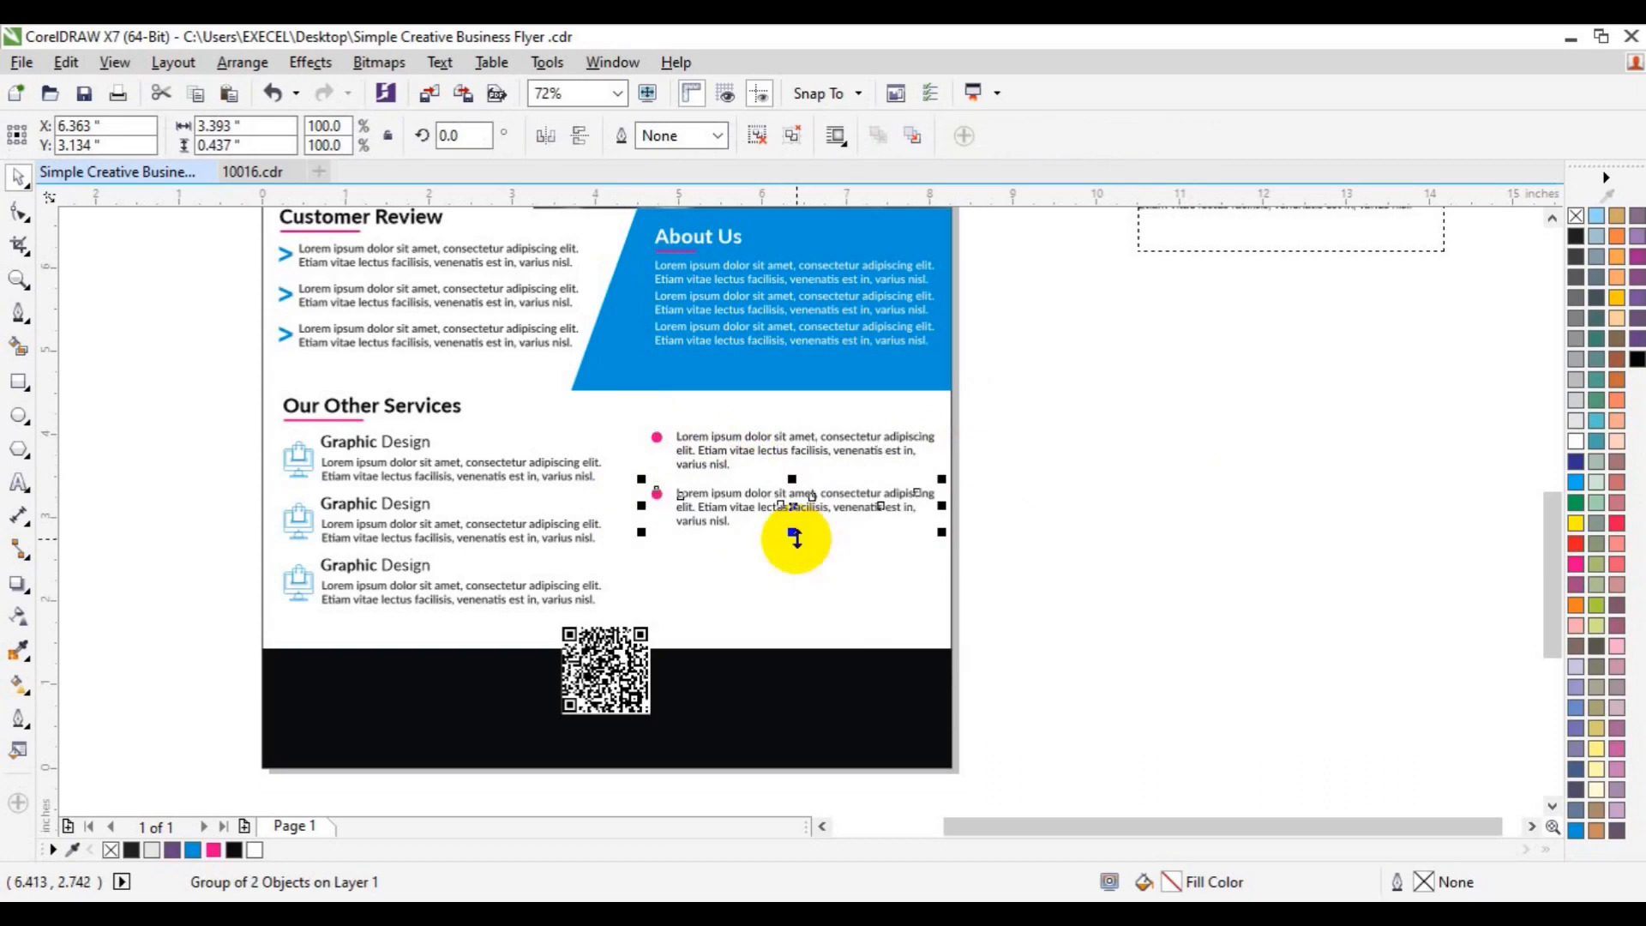
key("ctrl+r")
key("ctrl+r")
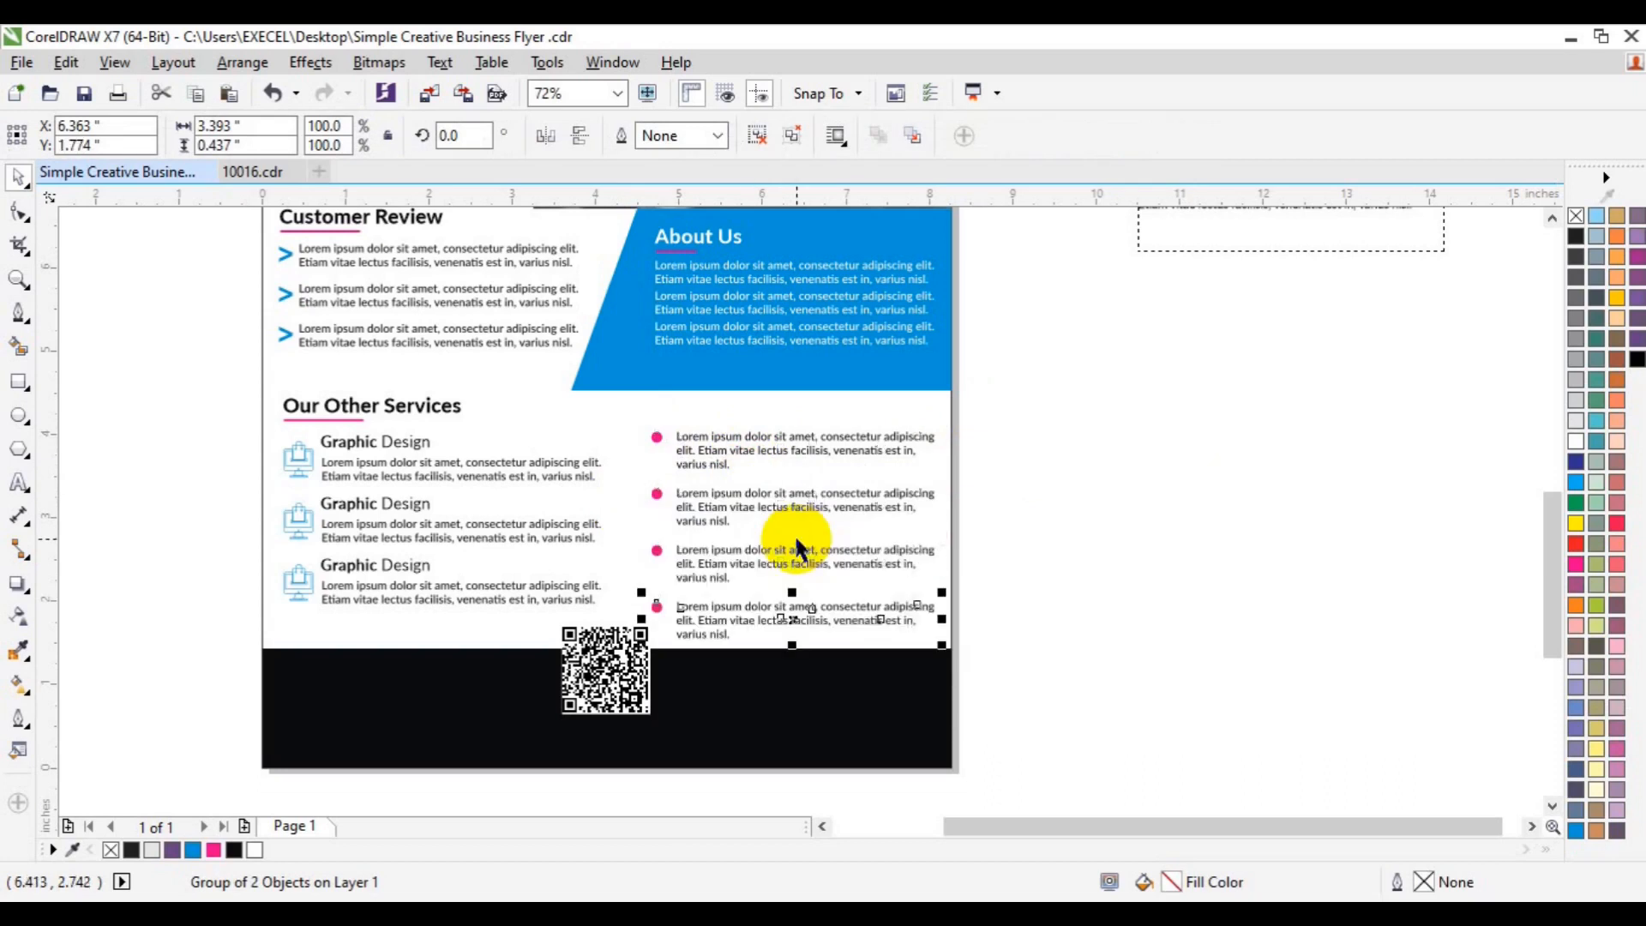
left_click_drag(1039, 411, 558, 657)
key("ctrl+g")
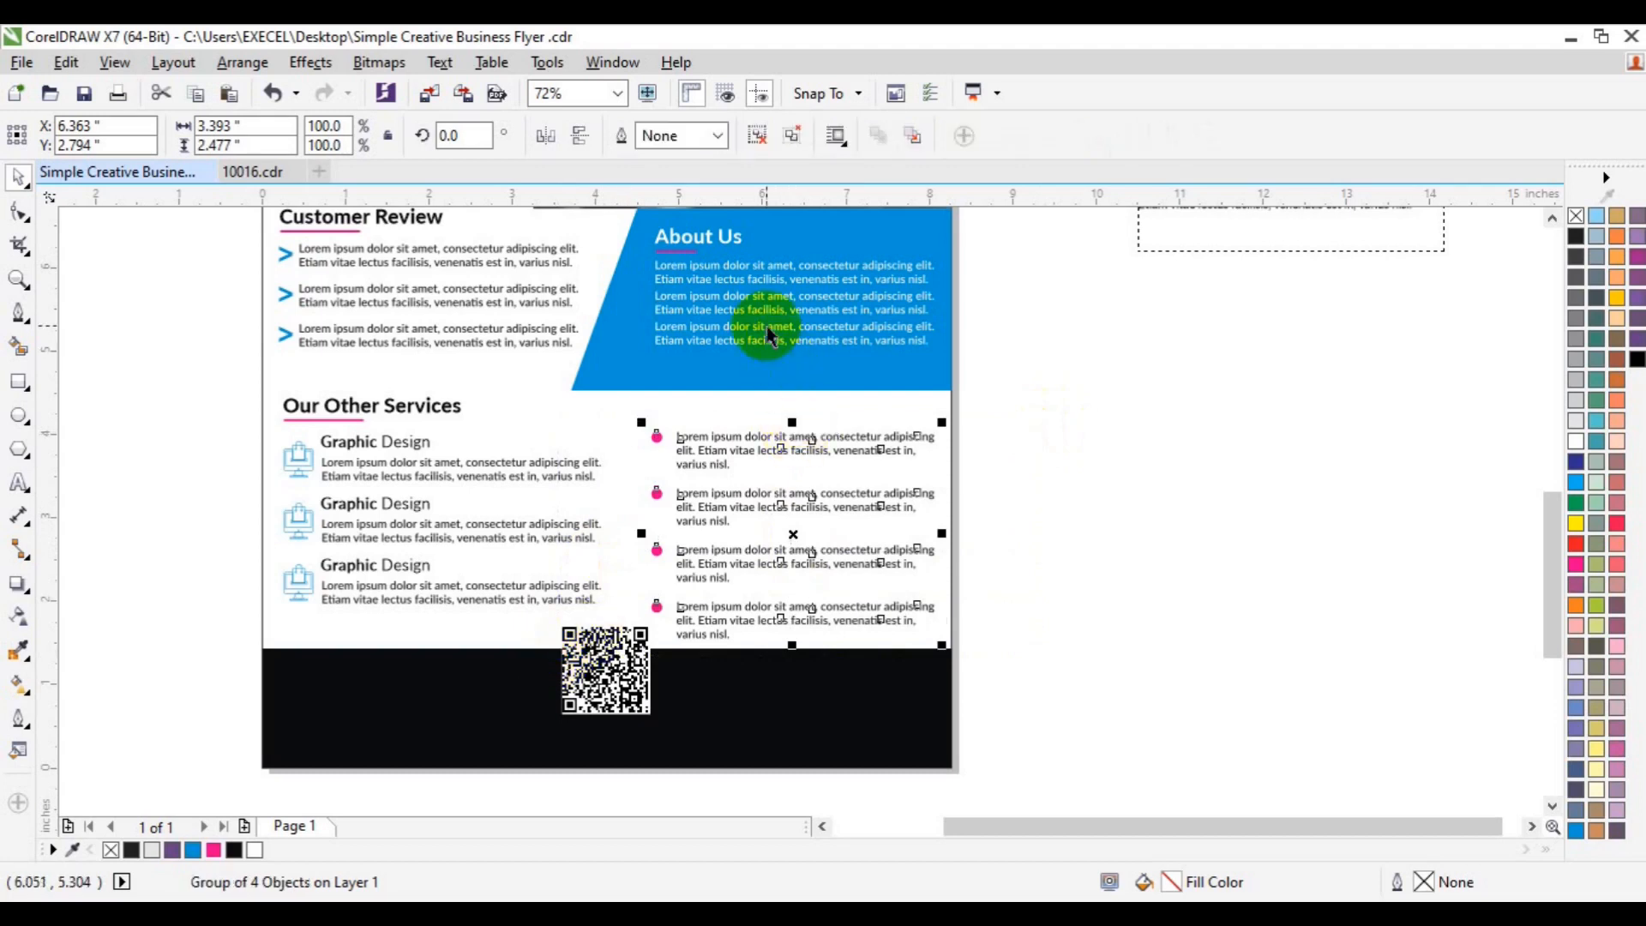
left_click(690, 272)
- Regroup the About Us texts and left-align the bullet list with About Us
key("ctrl+u")
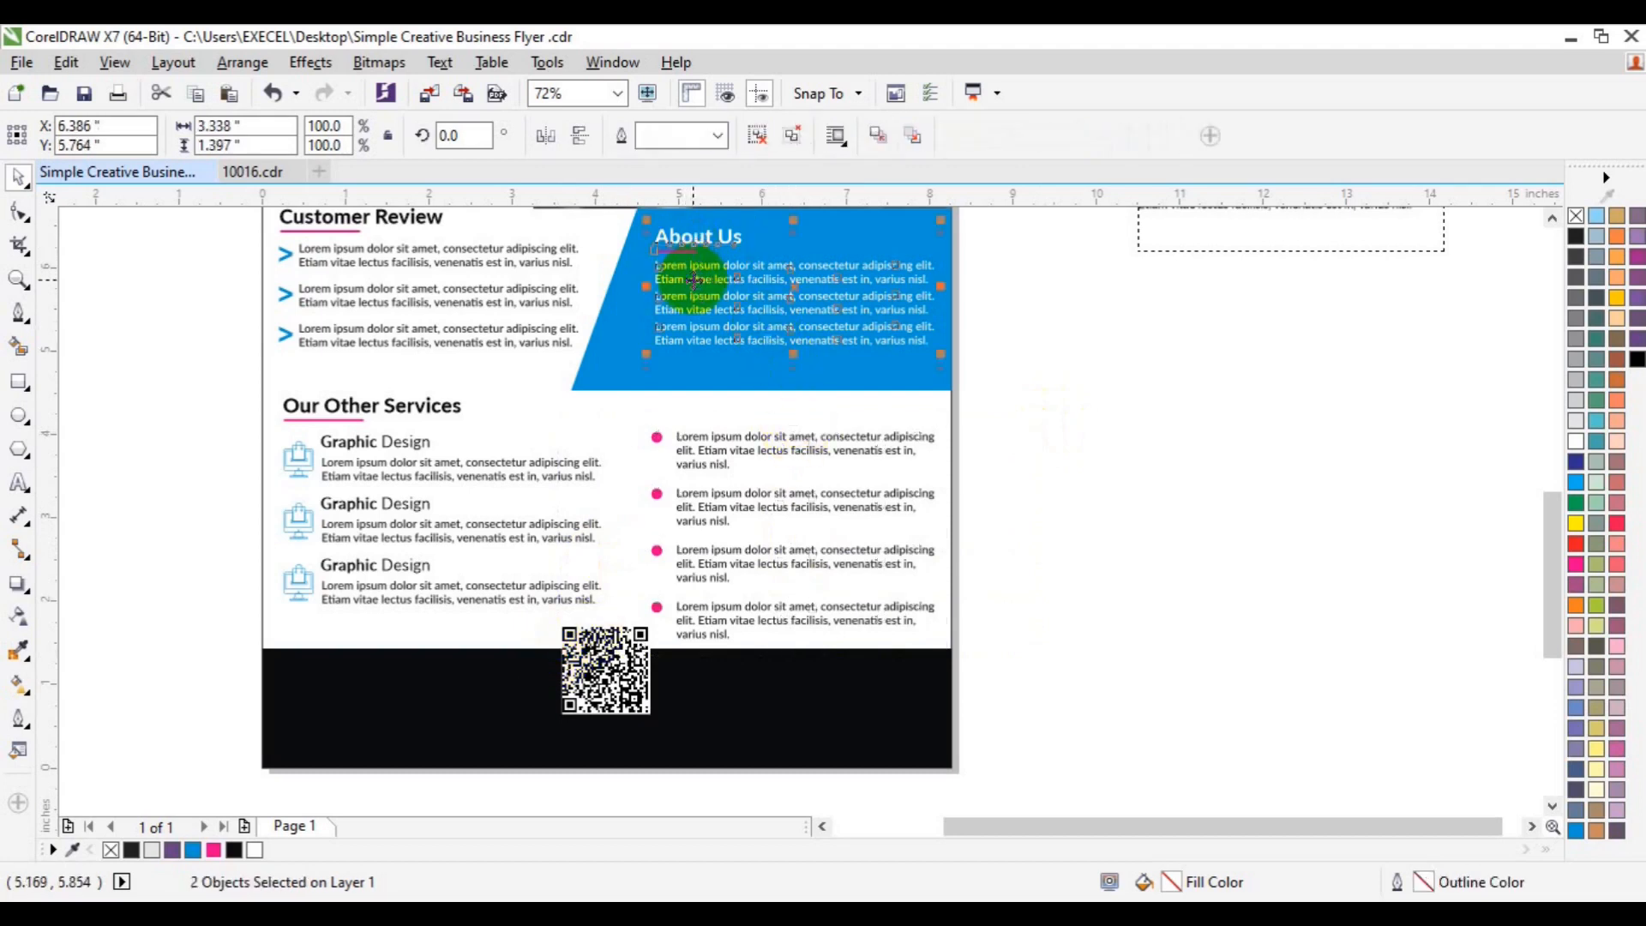
key("ctrl+g")
left_click(847, 506)
left_click(840, 501)
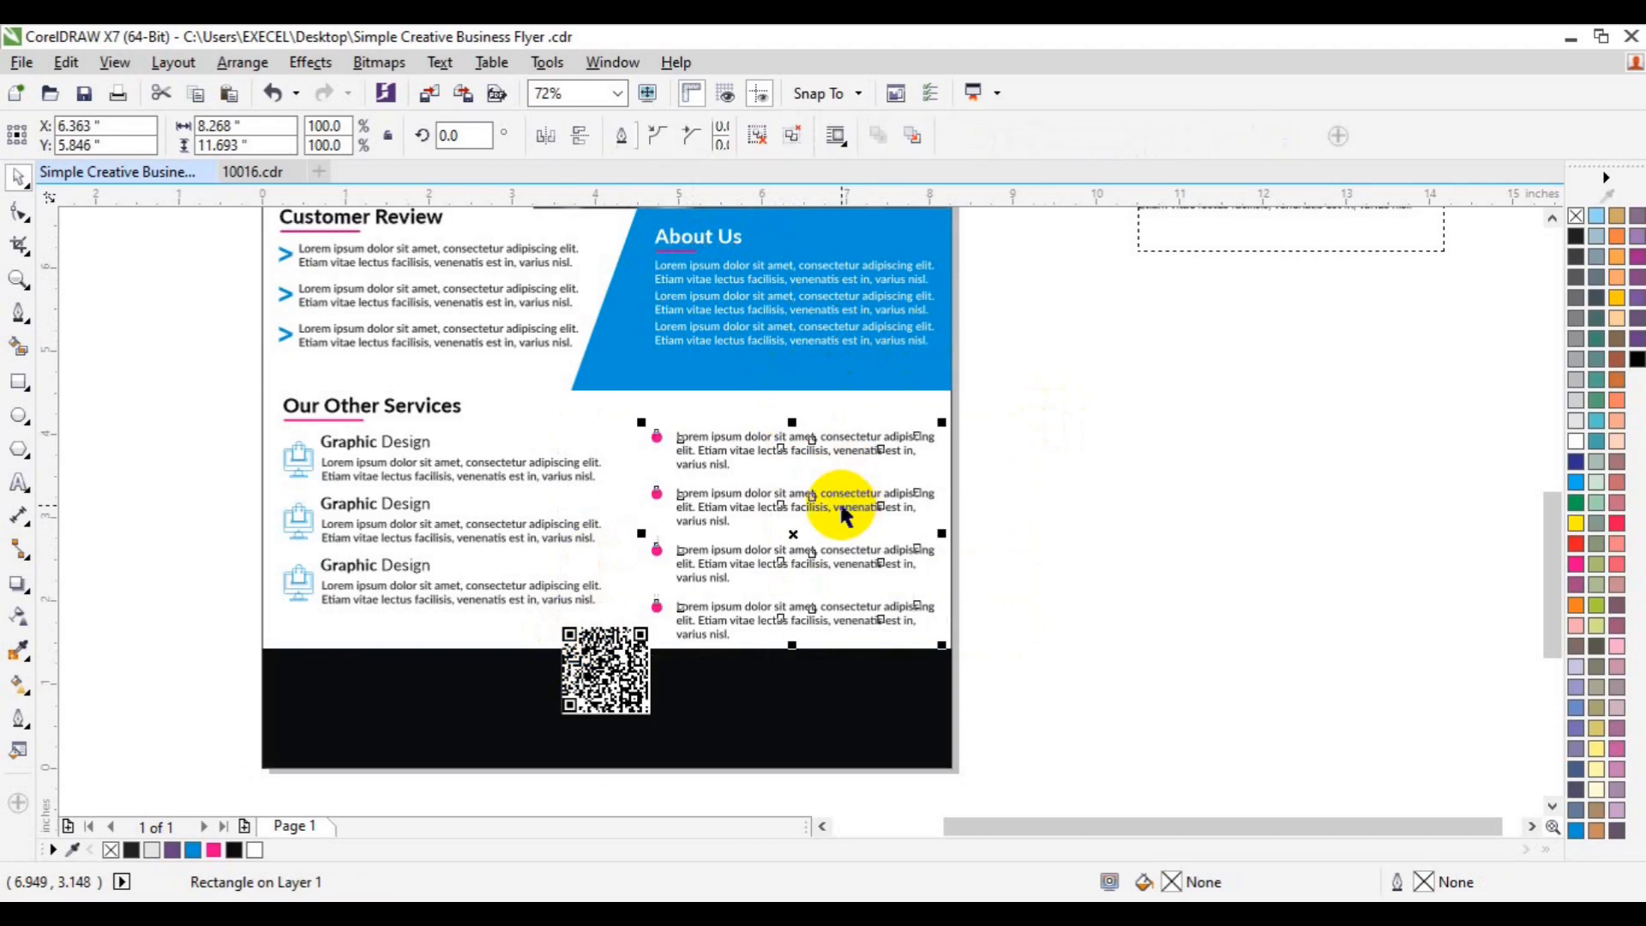
left_click(820, 335, "shift")
key("l")
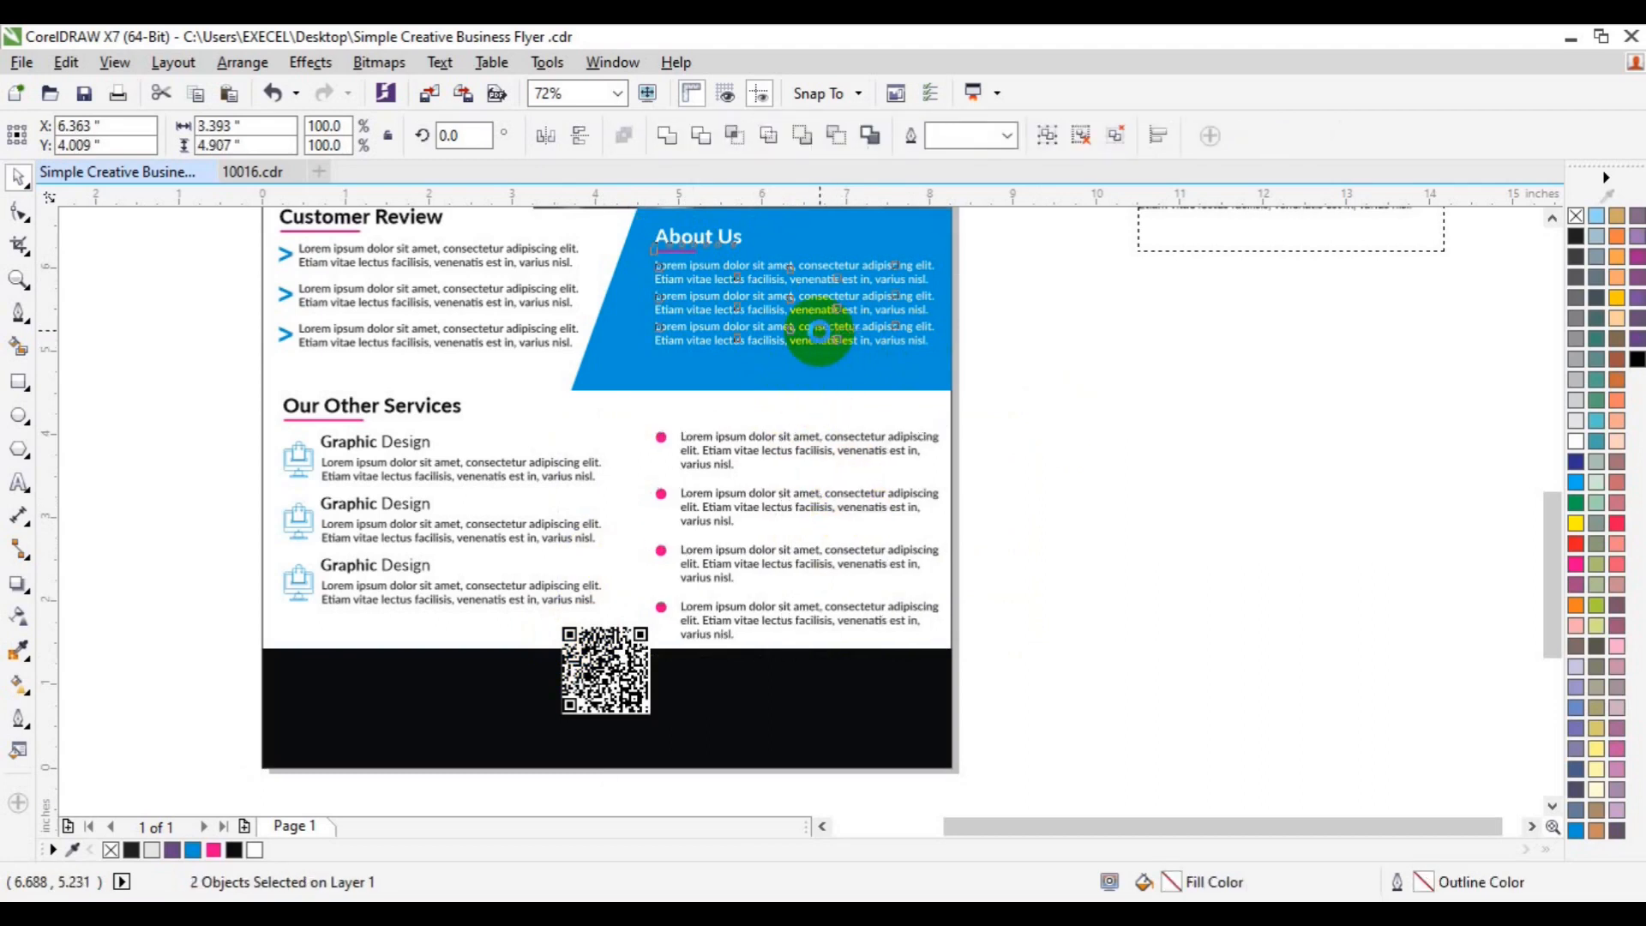
left_click(1138, 463)
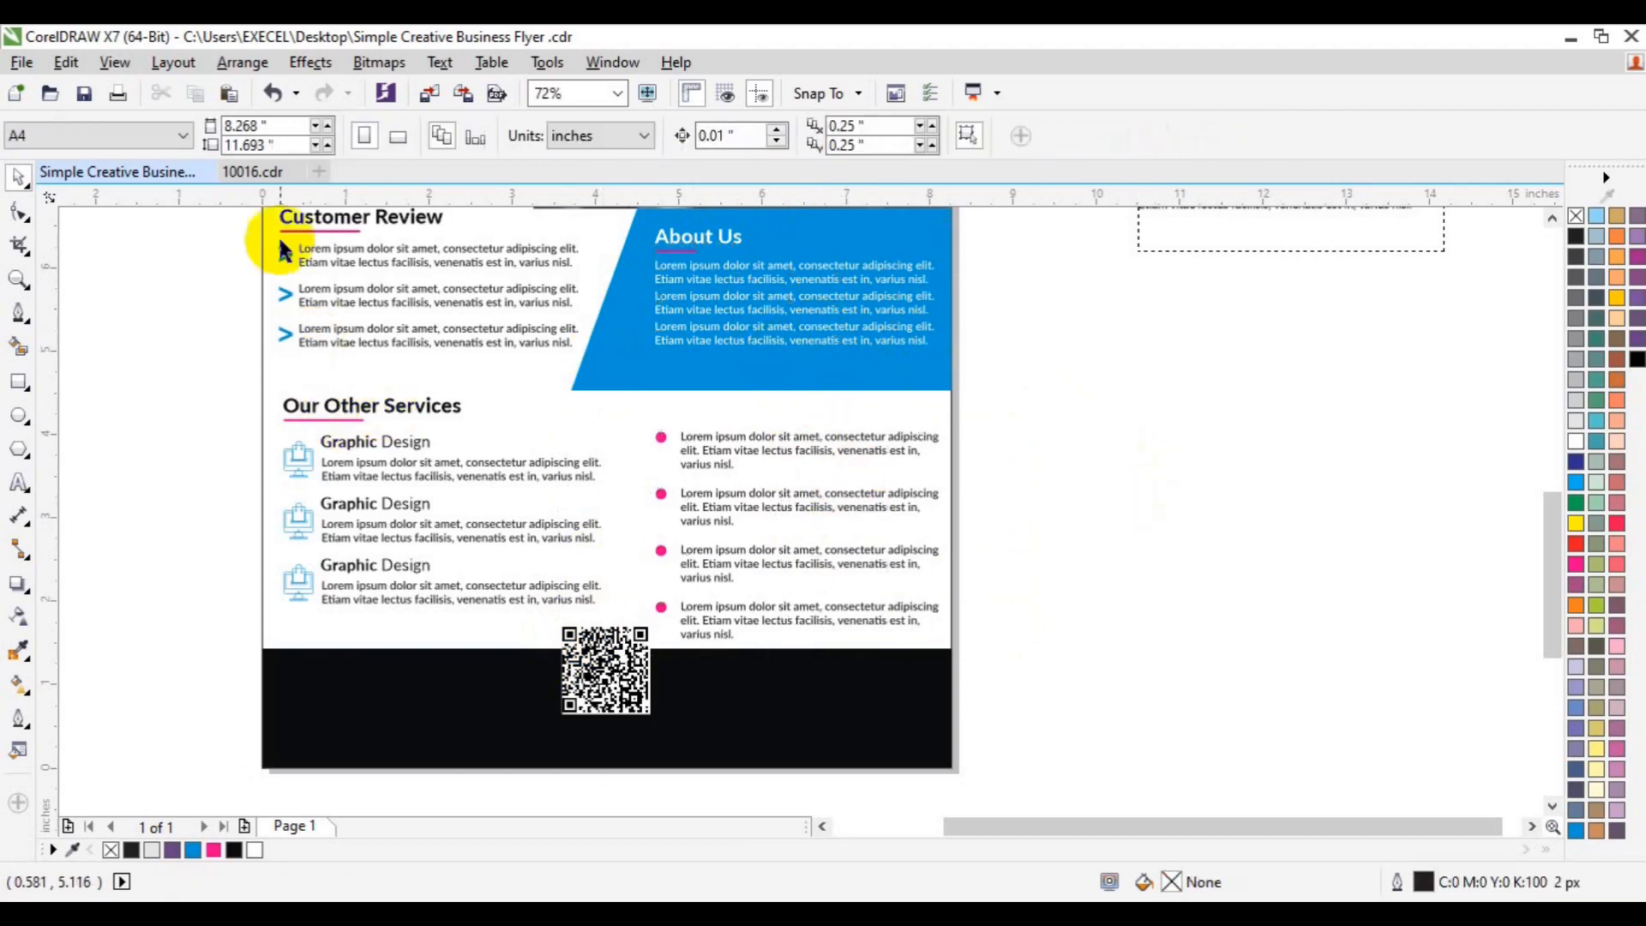
- Group the Customer Review heading with its review bullets
left_click(1552, 218)
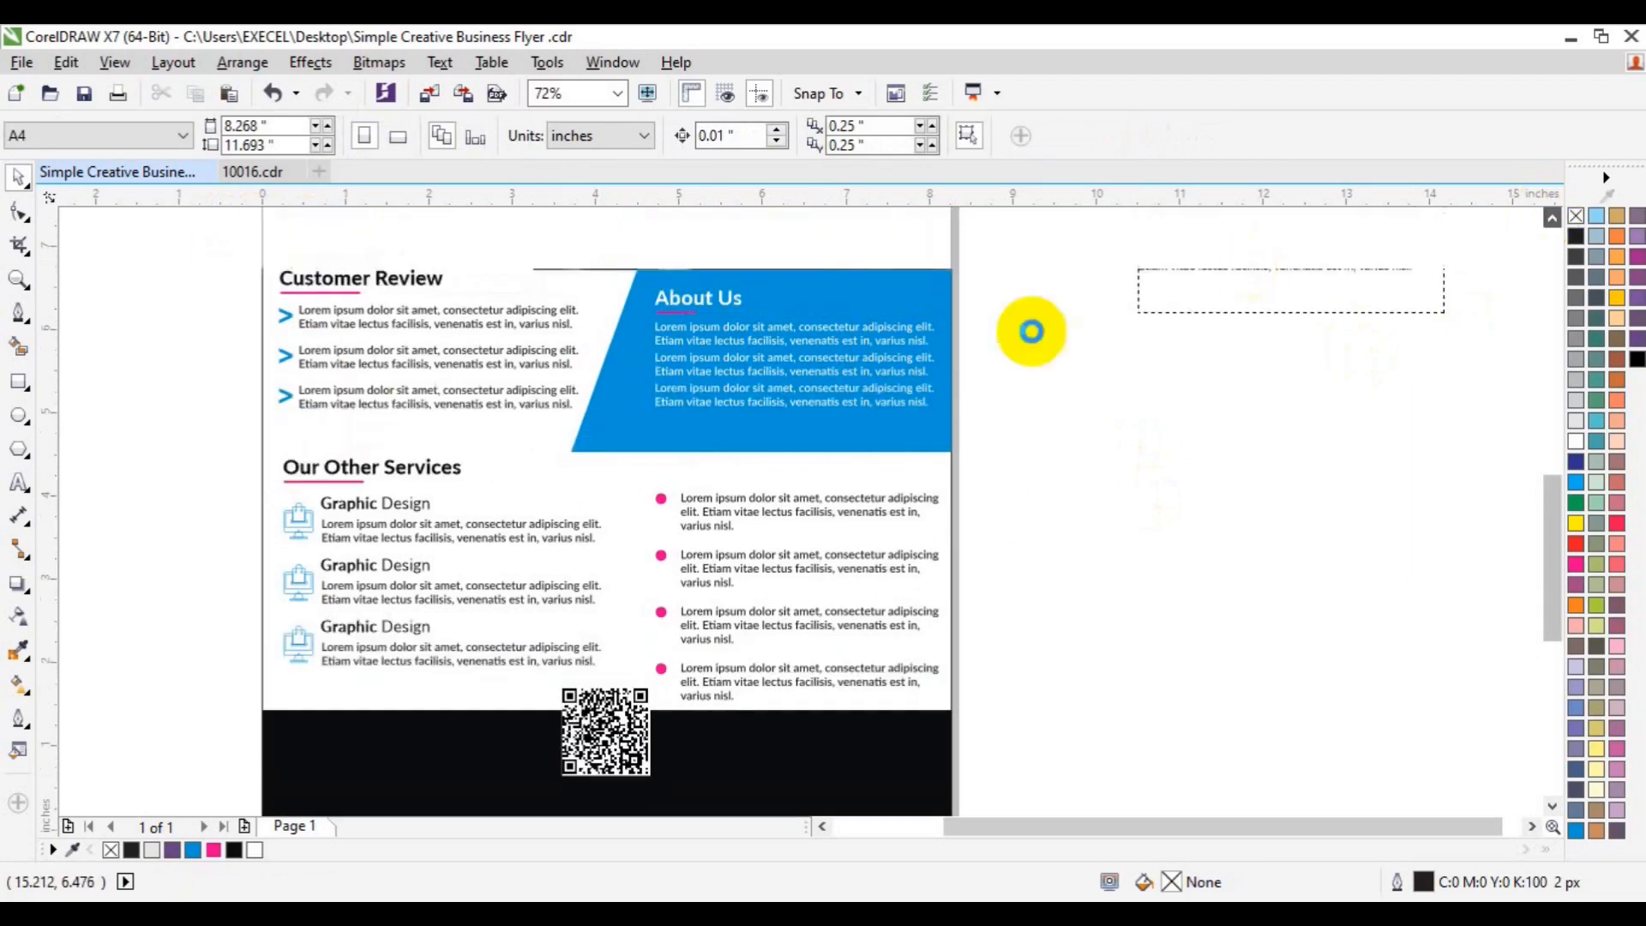
left_click_drag(212, 254, 466, 316)
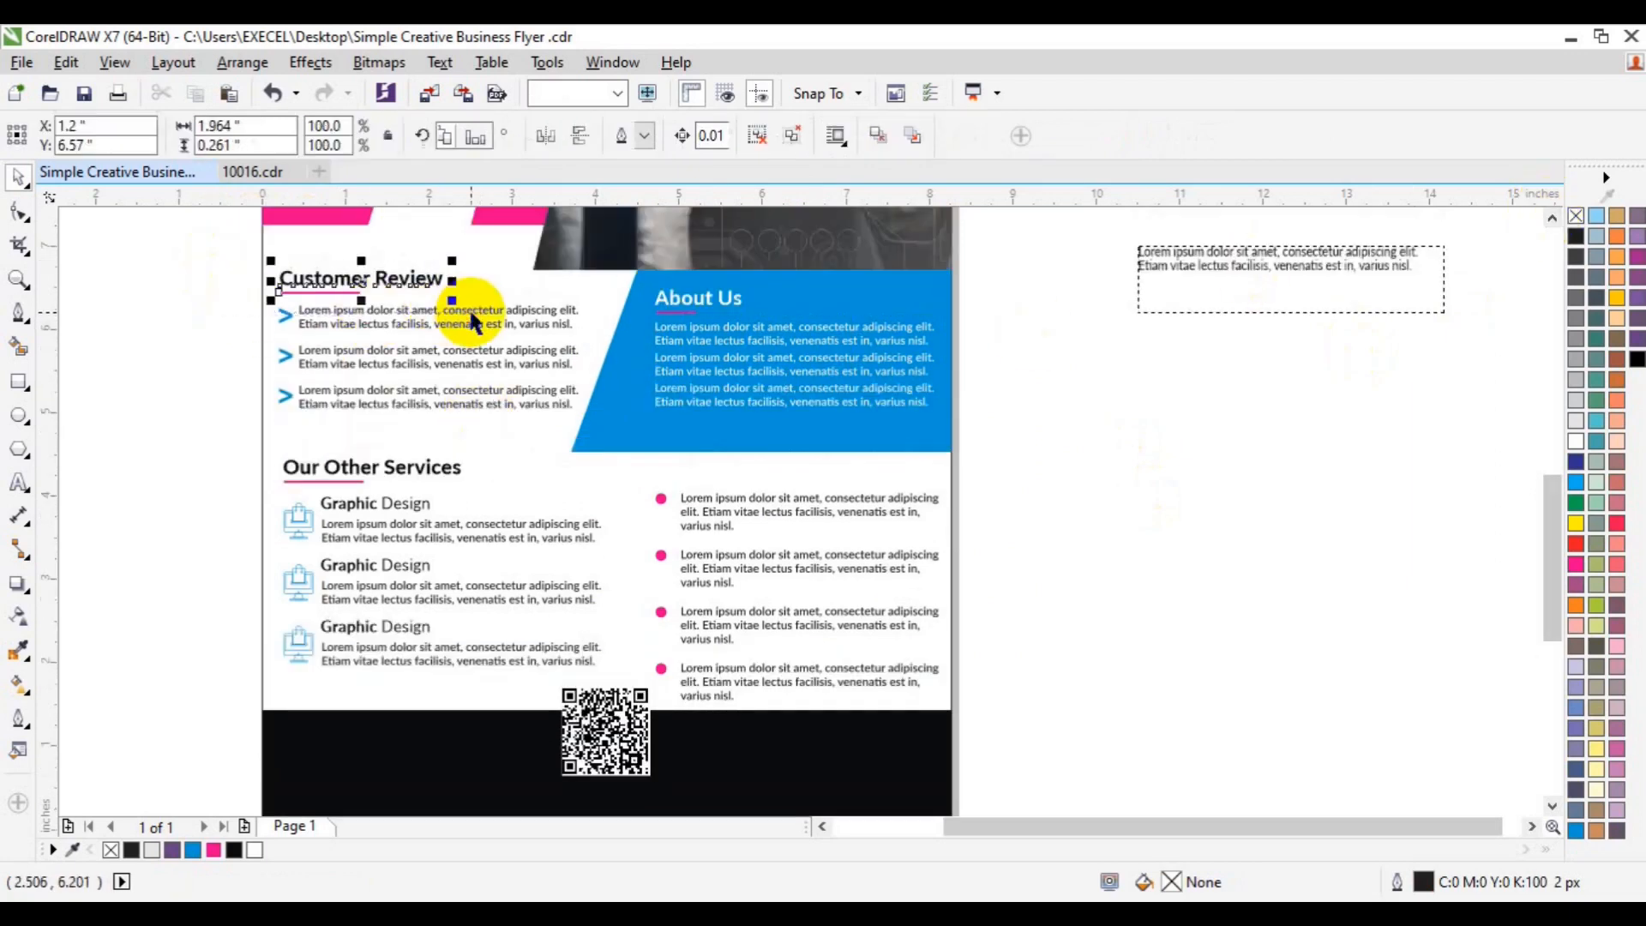
left_click(434, 348)
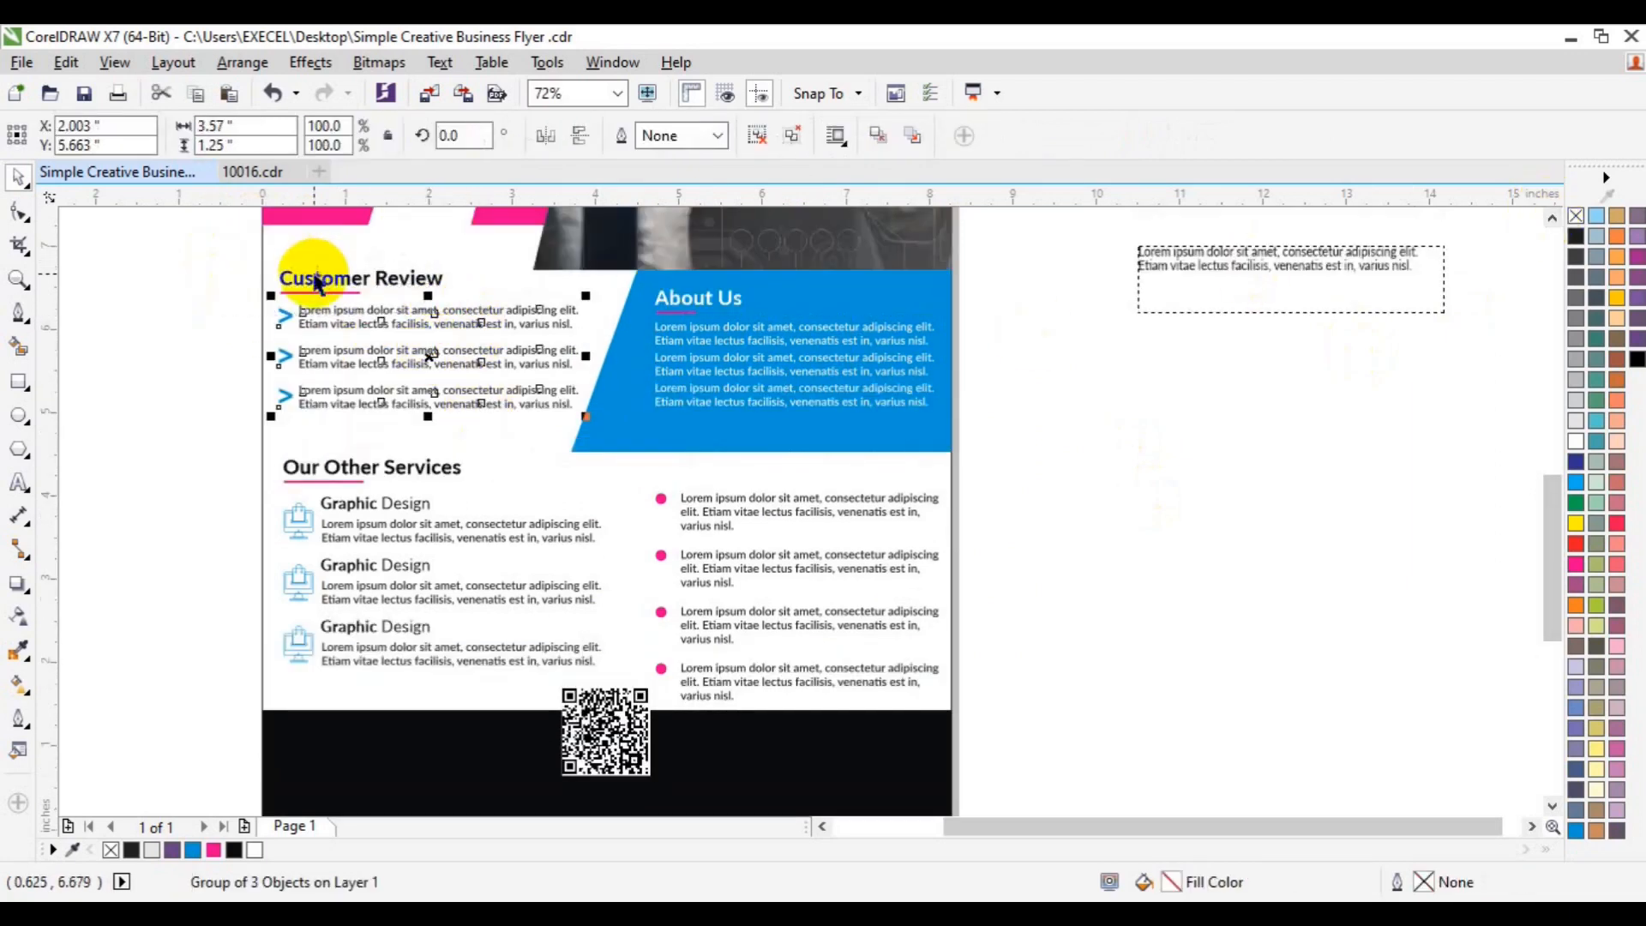
left_click(315, 272, "shift")
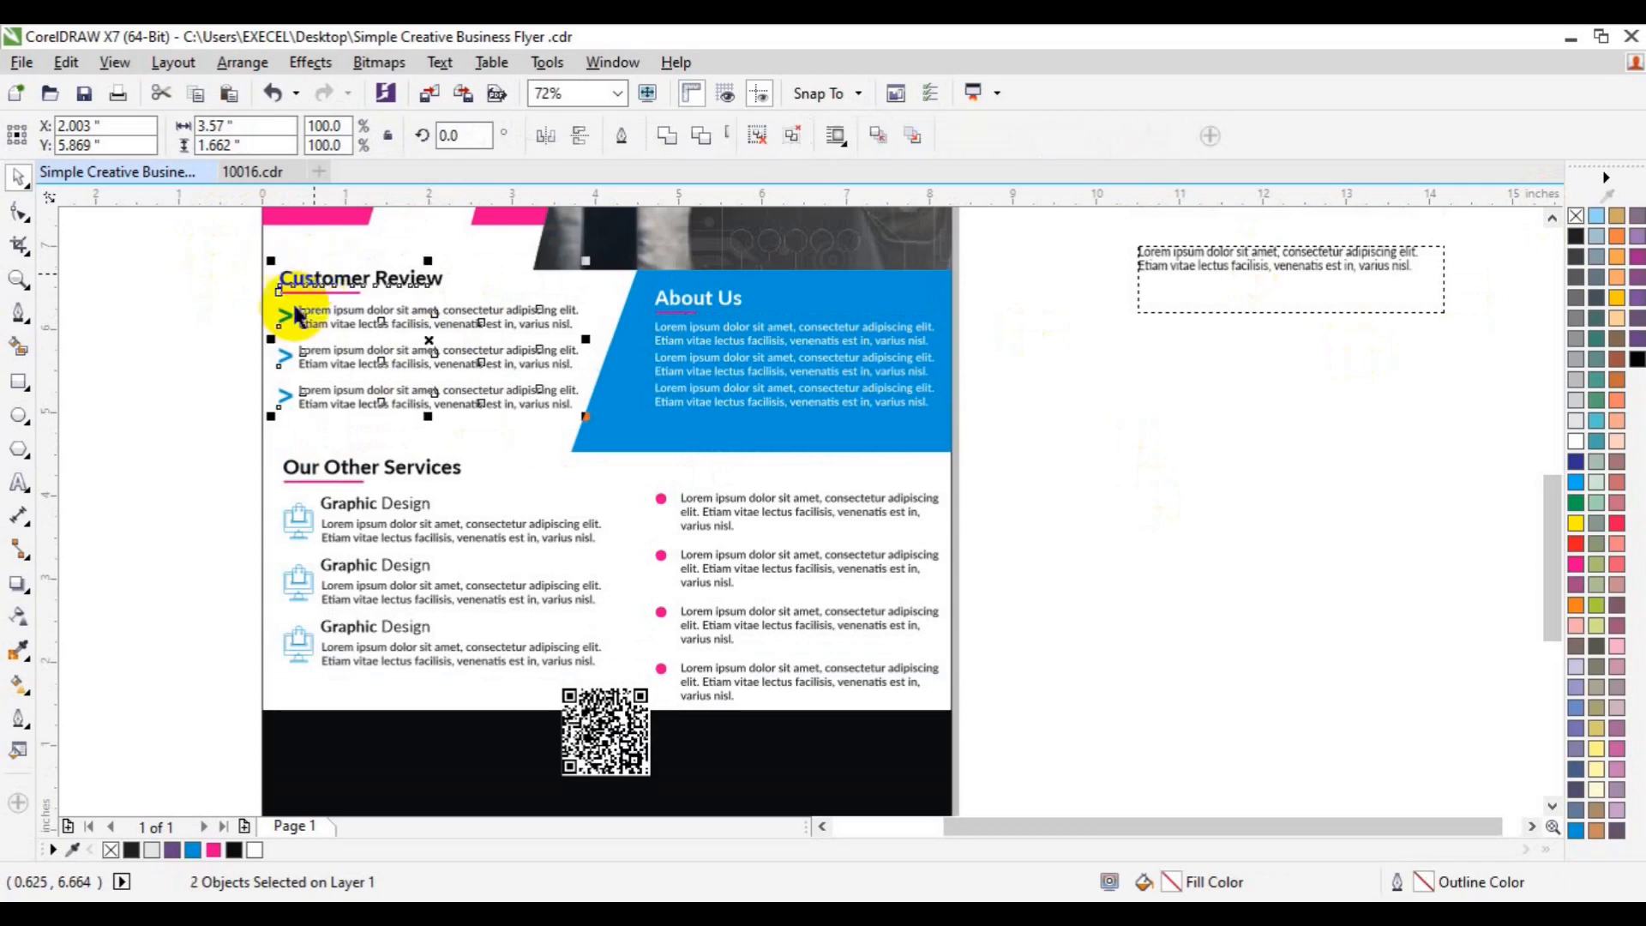
key("ctrl+g")
- Group the three Graphic Design items together and then with the Our Other Services heading
left_click(309, 472)
left_click(346, 517, "shift")
left_click(346, 532)
left_click_drag(164, 490, 616, 678)
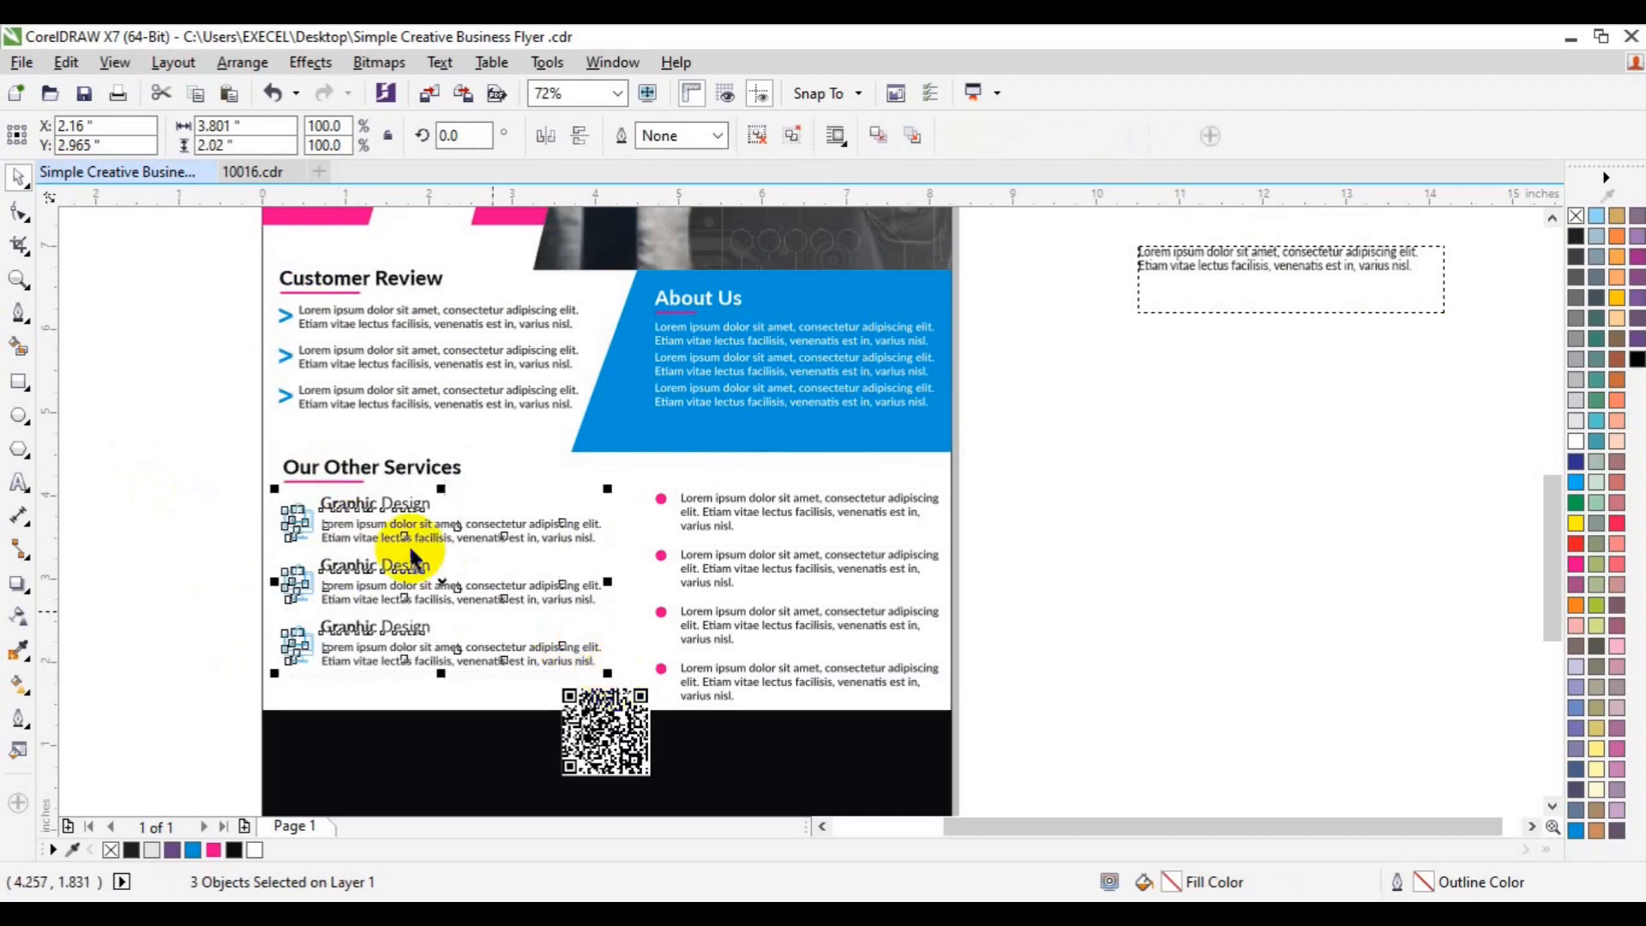
key("ctrl+g")
left_click(314, 467, "shift")
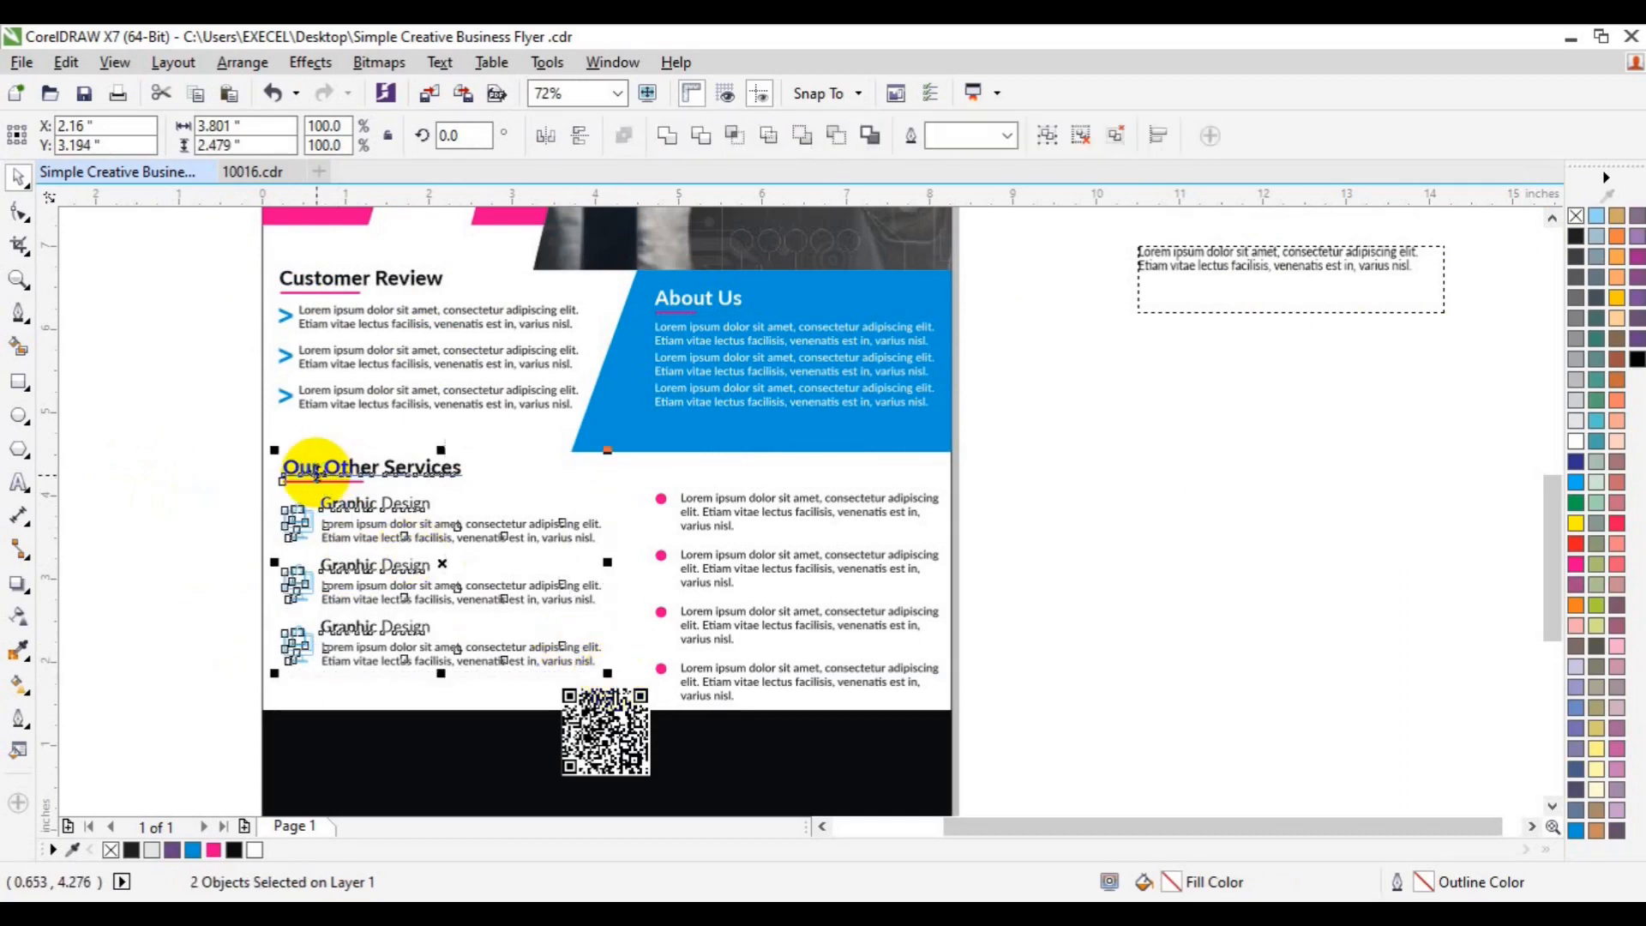
key("ctrl+g")
left_click(317, 412, "shift")
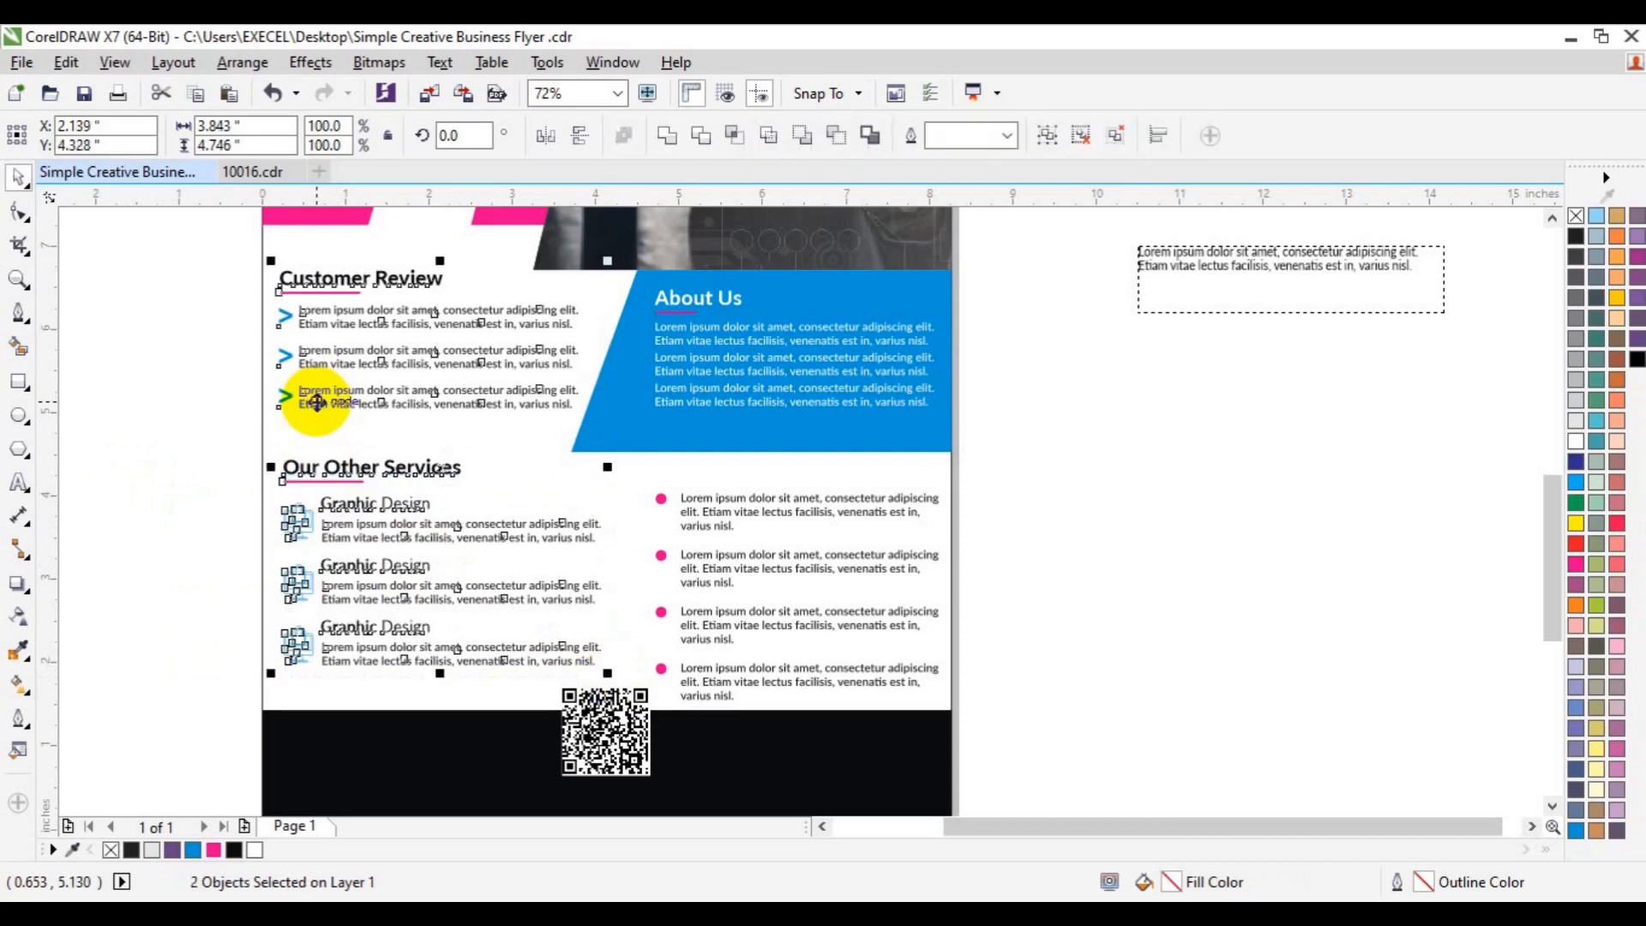
left_click(1196, 562)
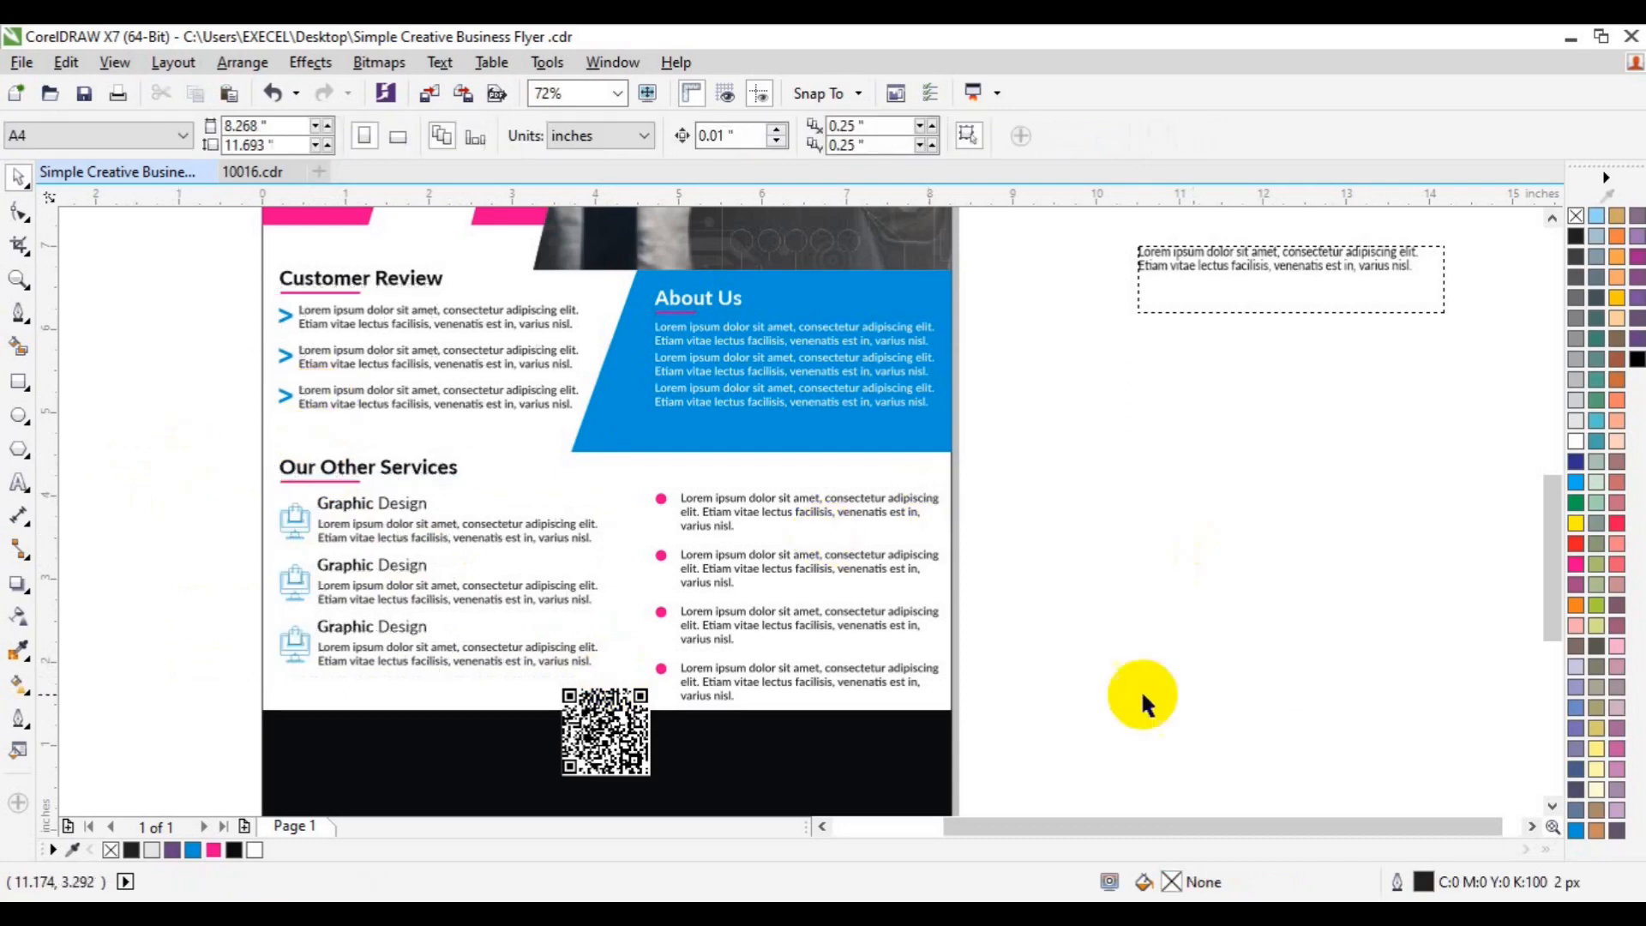
left_click(1550, 219)
left_click(1551, 218)
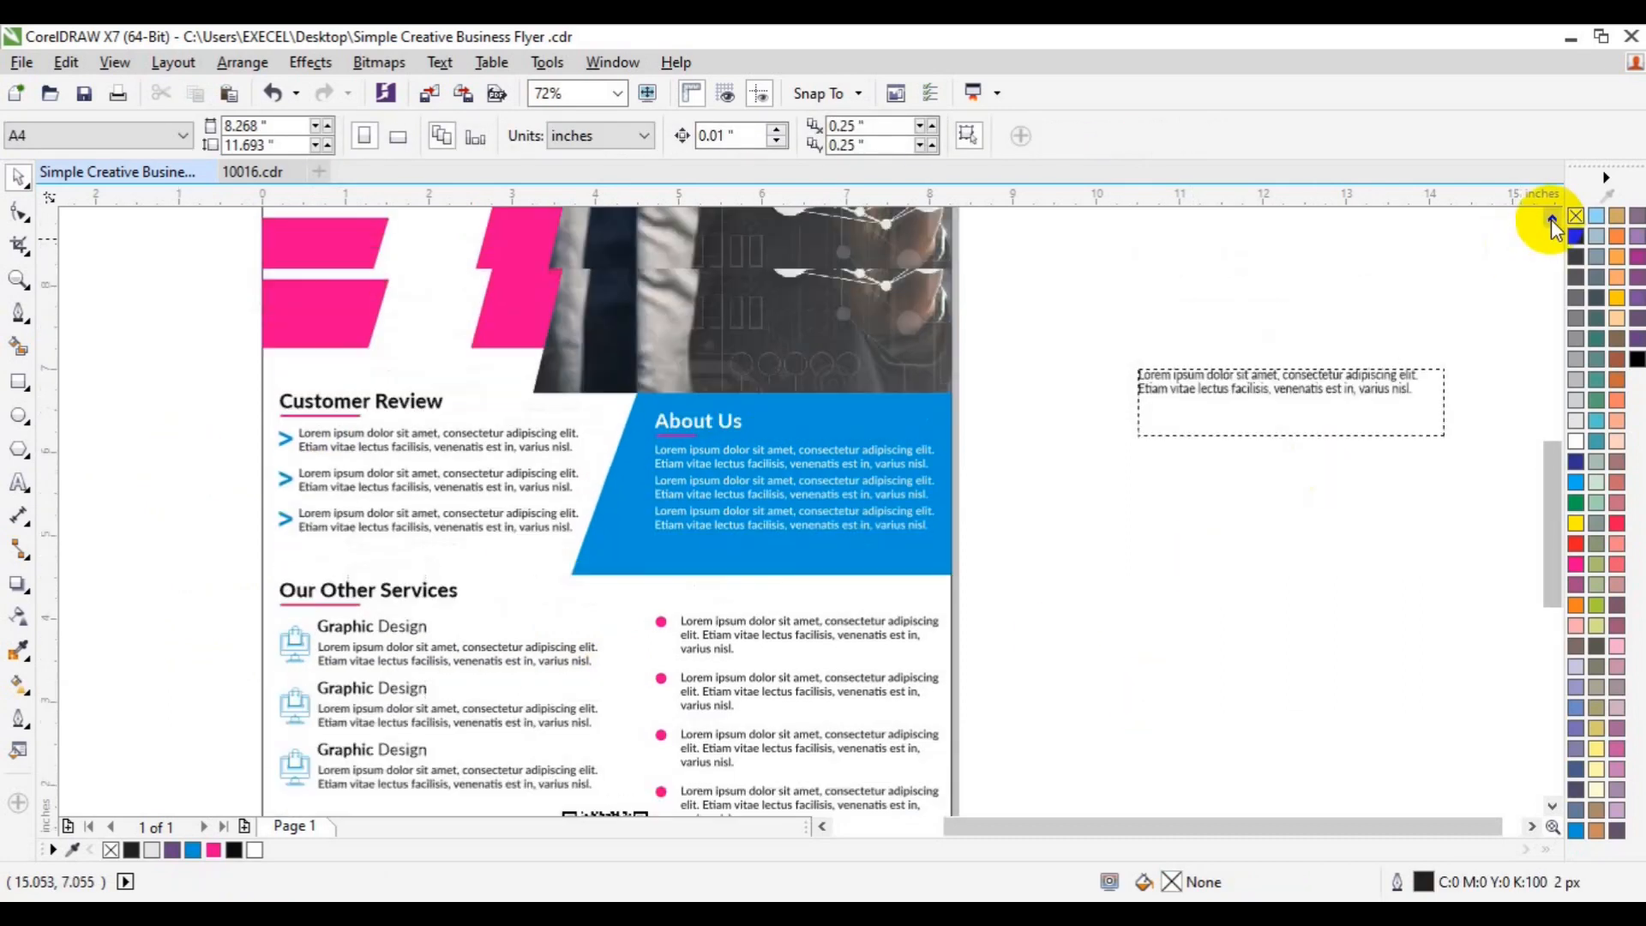
left_click(1550, 219)
left_click(1550, 218)
left_click(1550, 219)
left_click(1550, 219)
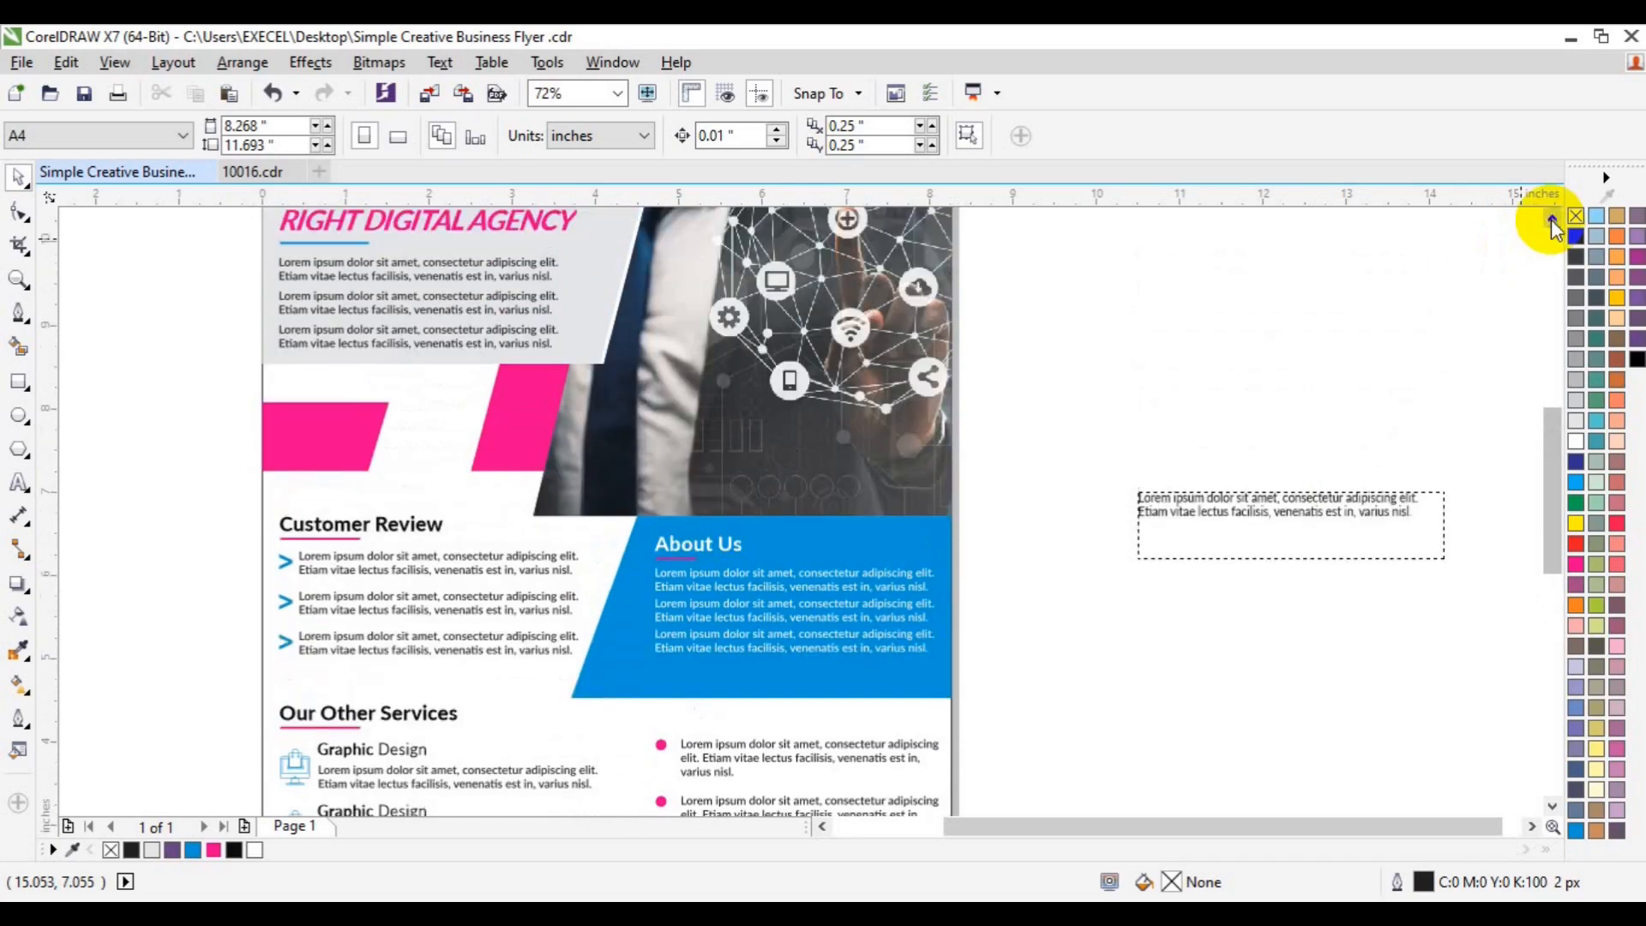
left_click(1551, 218)
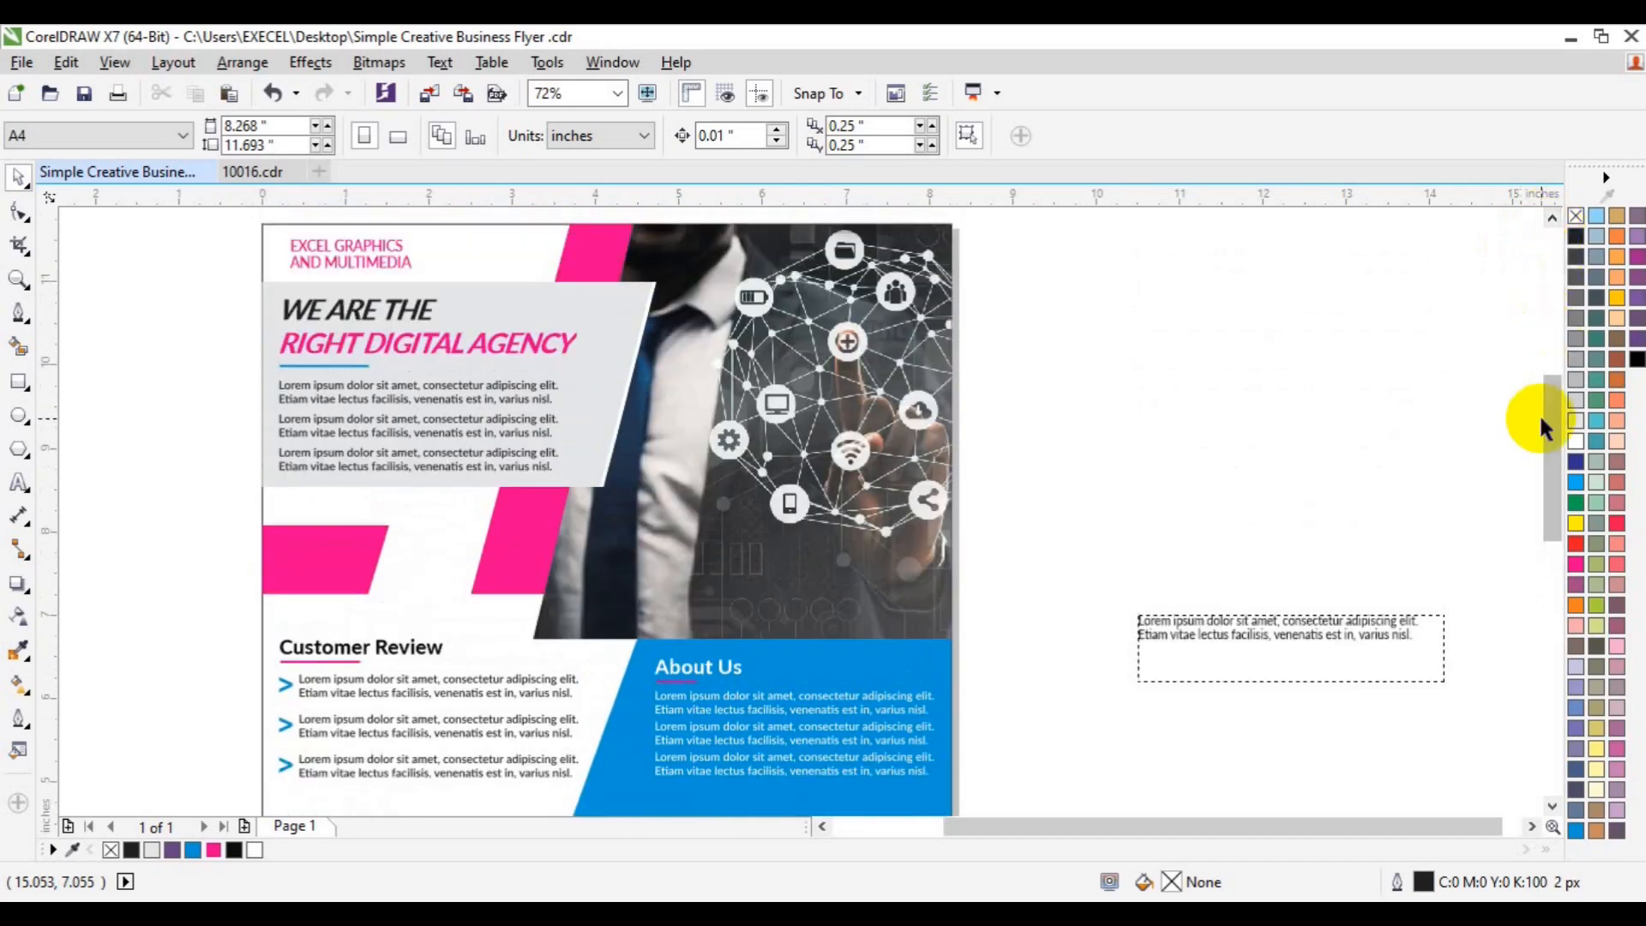
left_click_drag(1549, 425, 1552, 556)
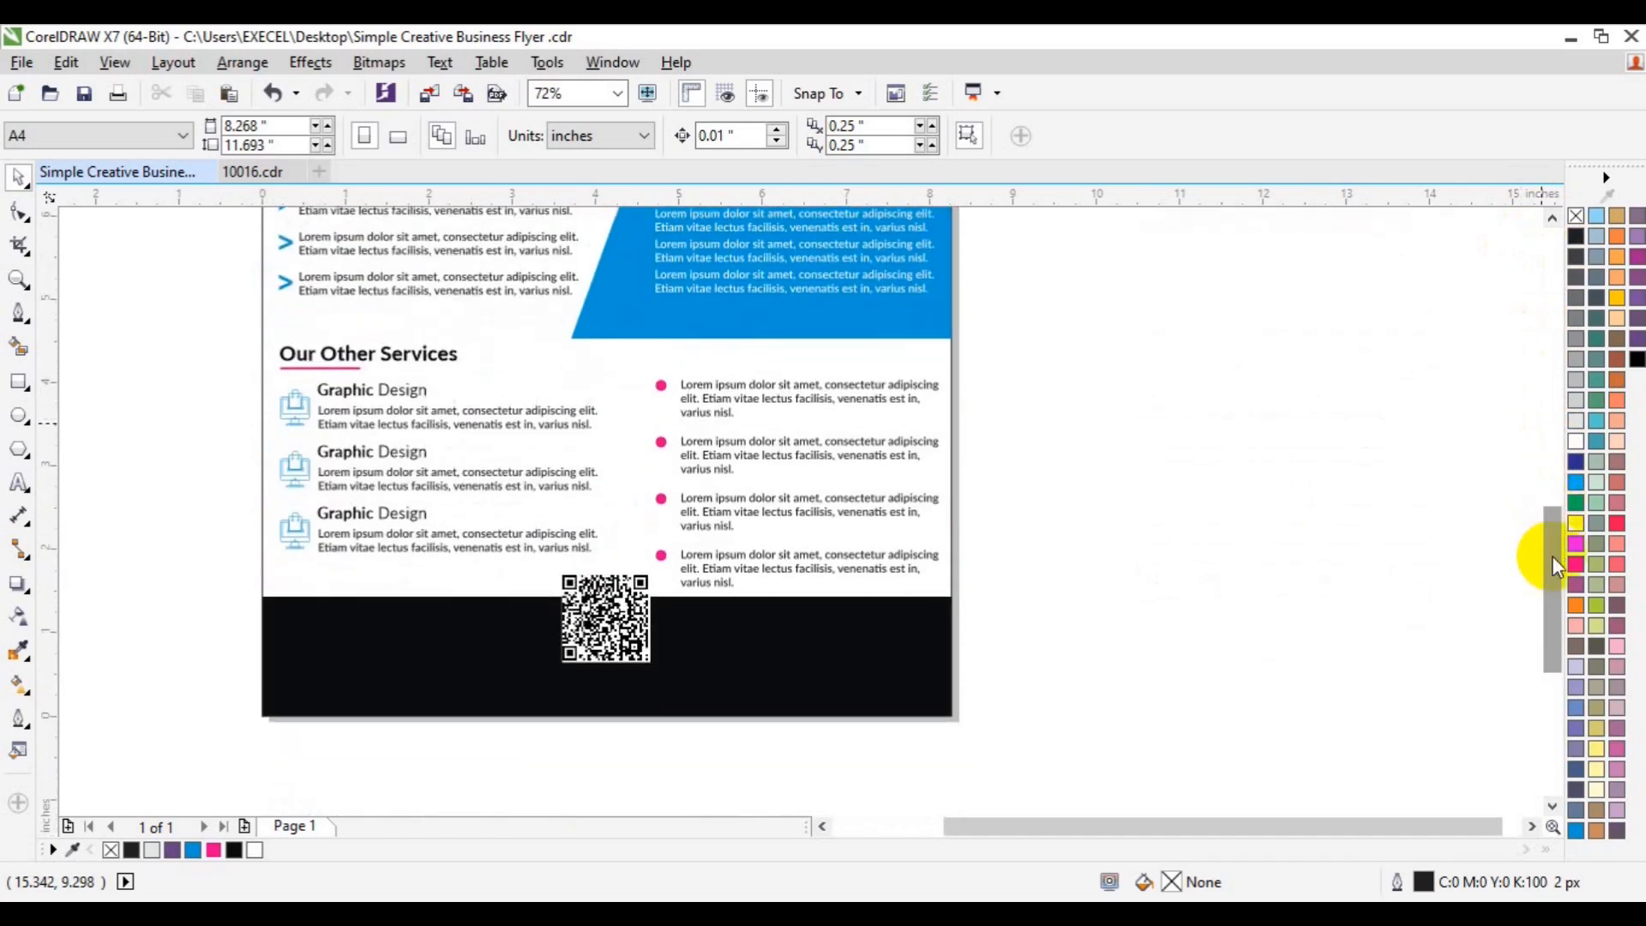
- Copy the Our Other Services heading onto the footer, make it white, and retype it as 'Contact Us'
left_click(330, 371)
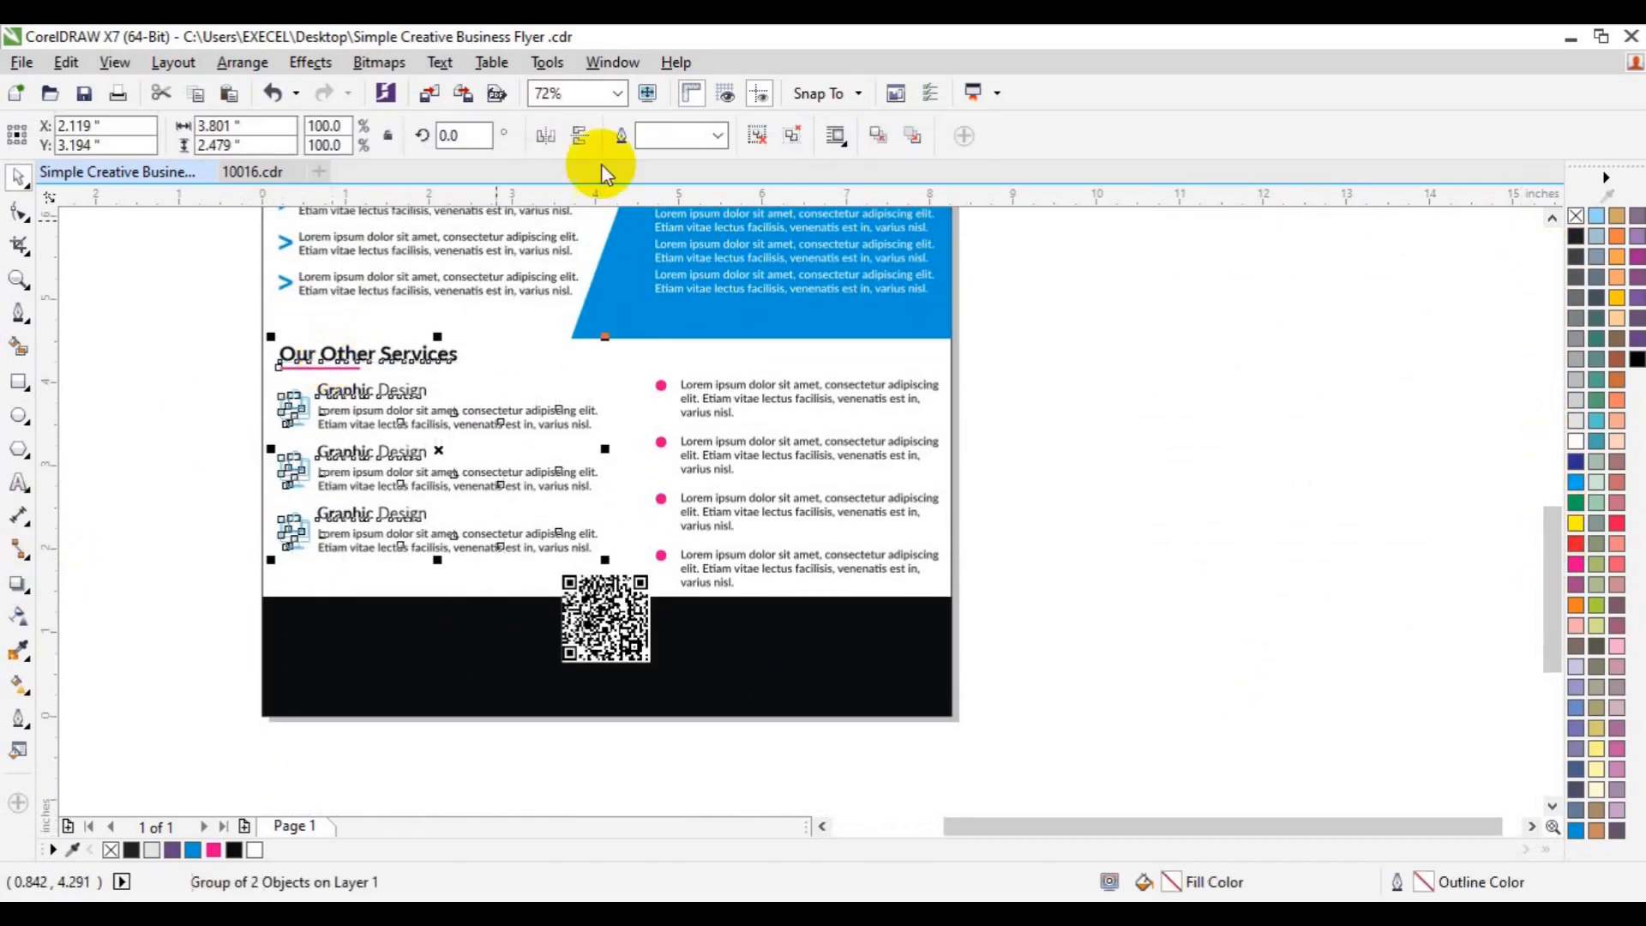
left_click(1196, 466)
left_click(361, 353)
left_click_drag(358, 352, 352, 626)
left_click(254, 850)
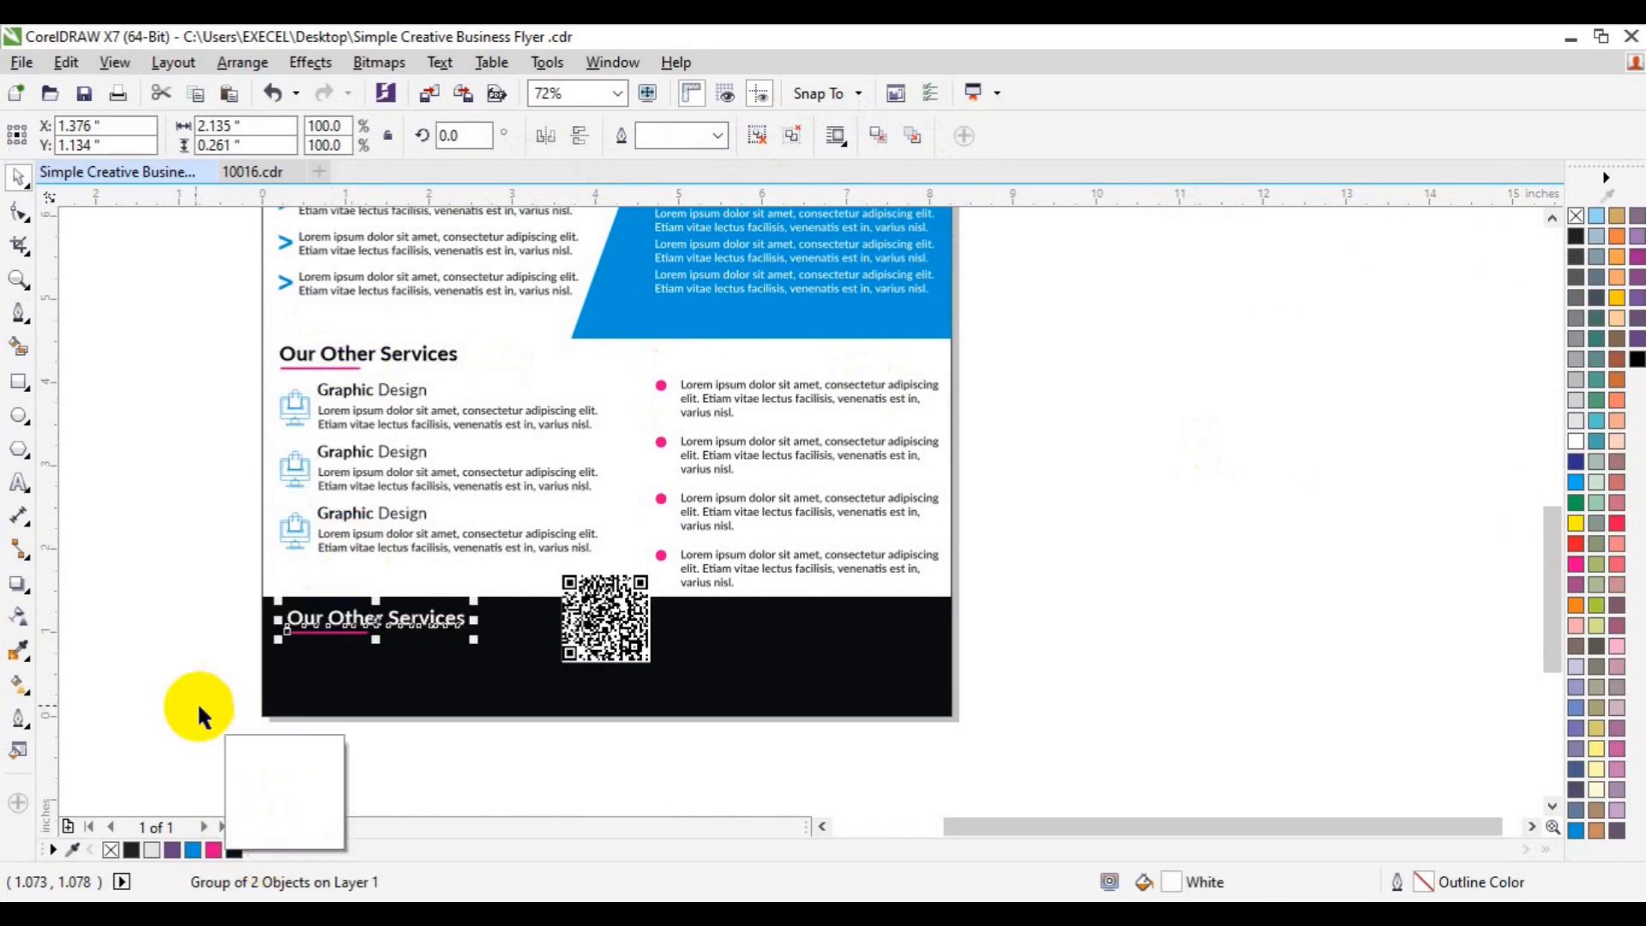
left_click(21, 486)
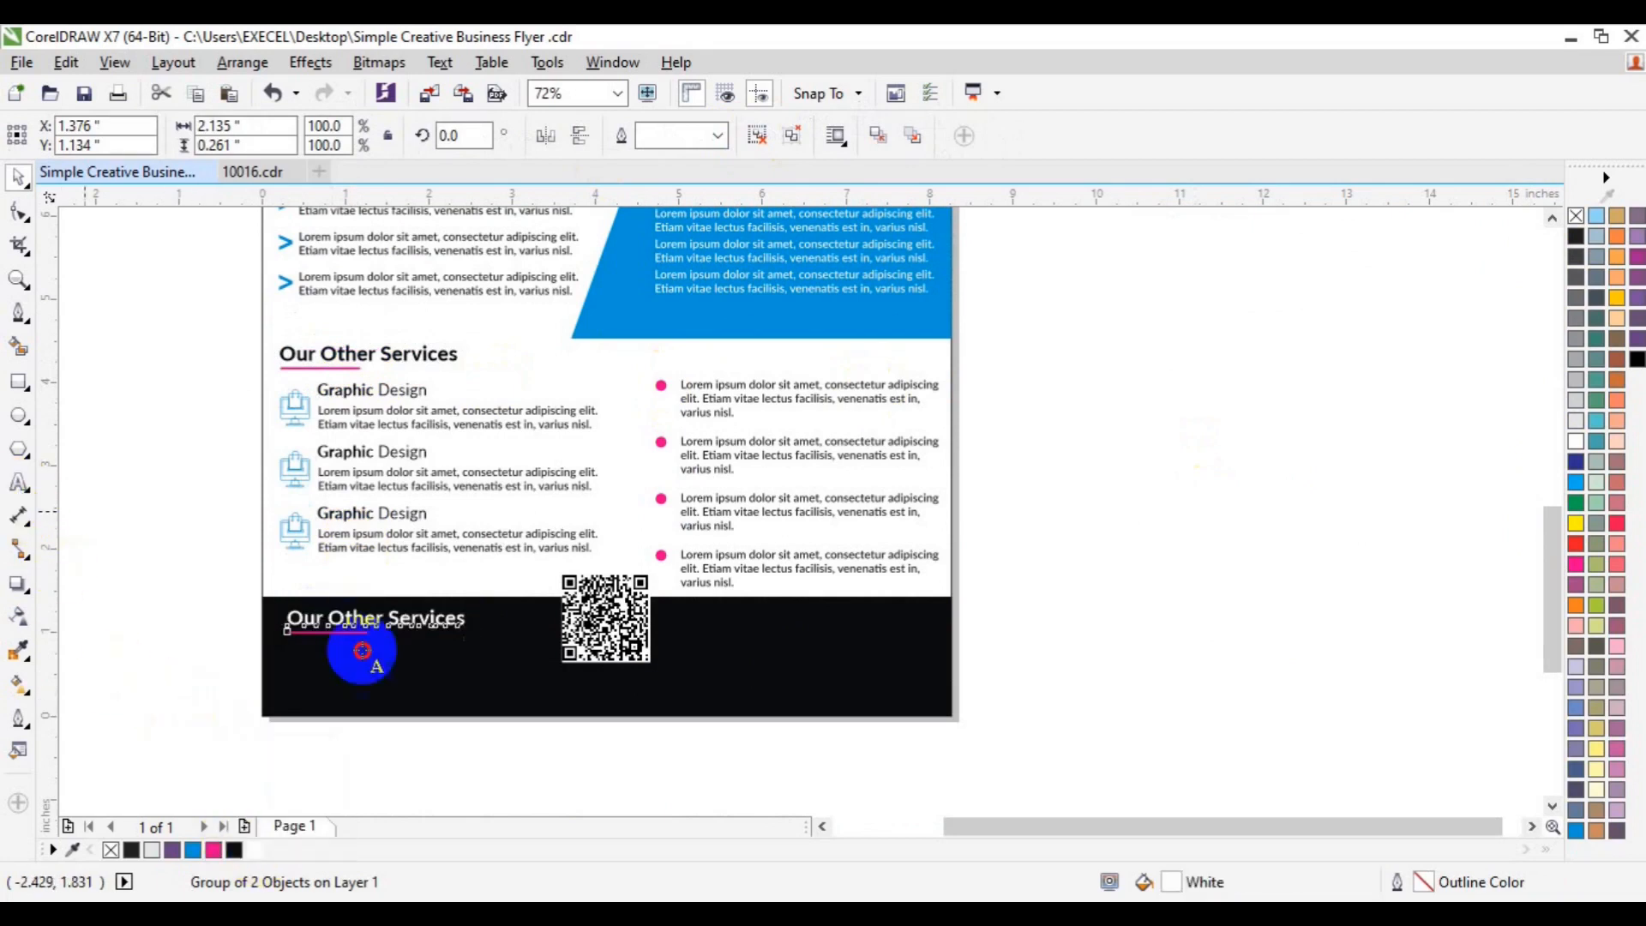
left_click(289, 621)
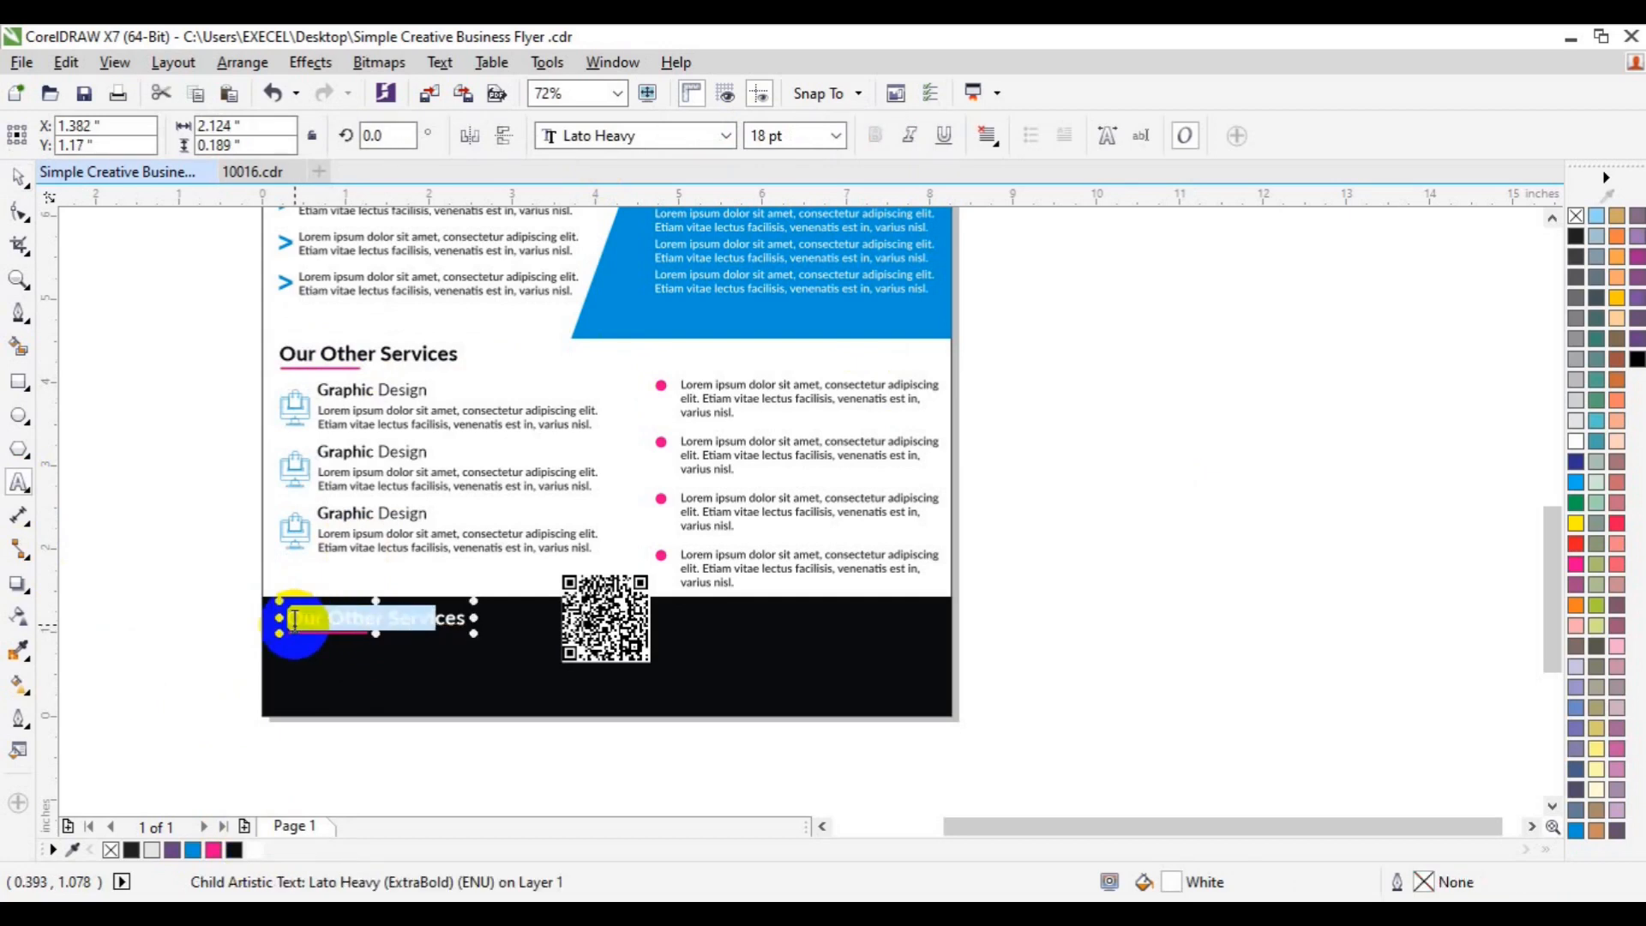
type("Con")
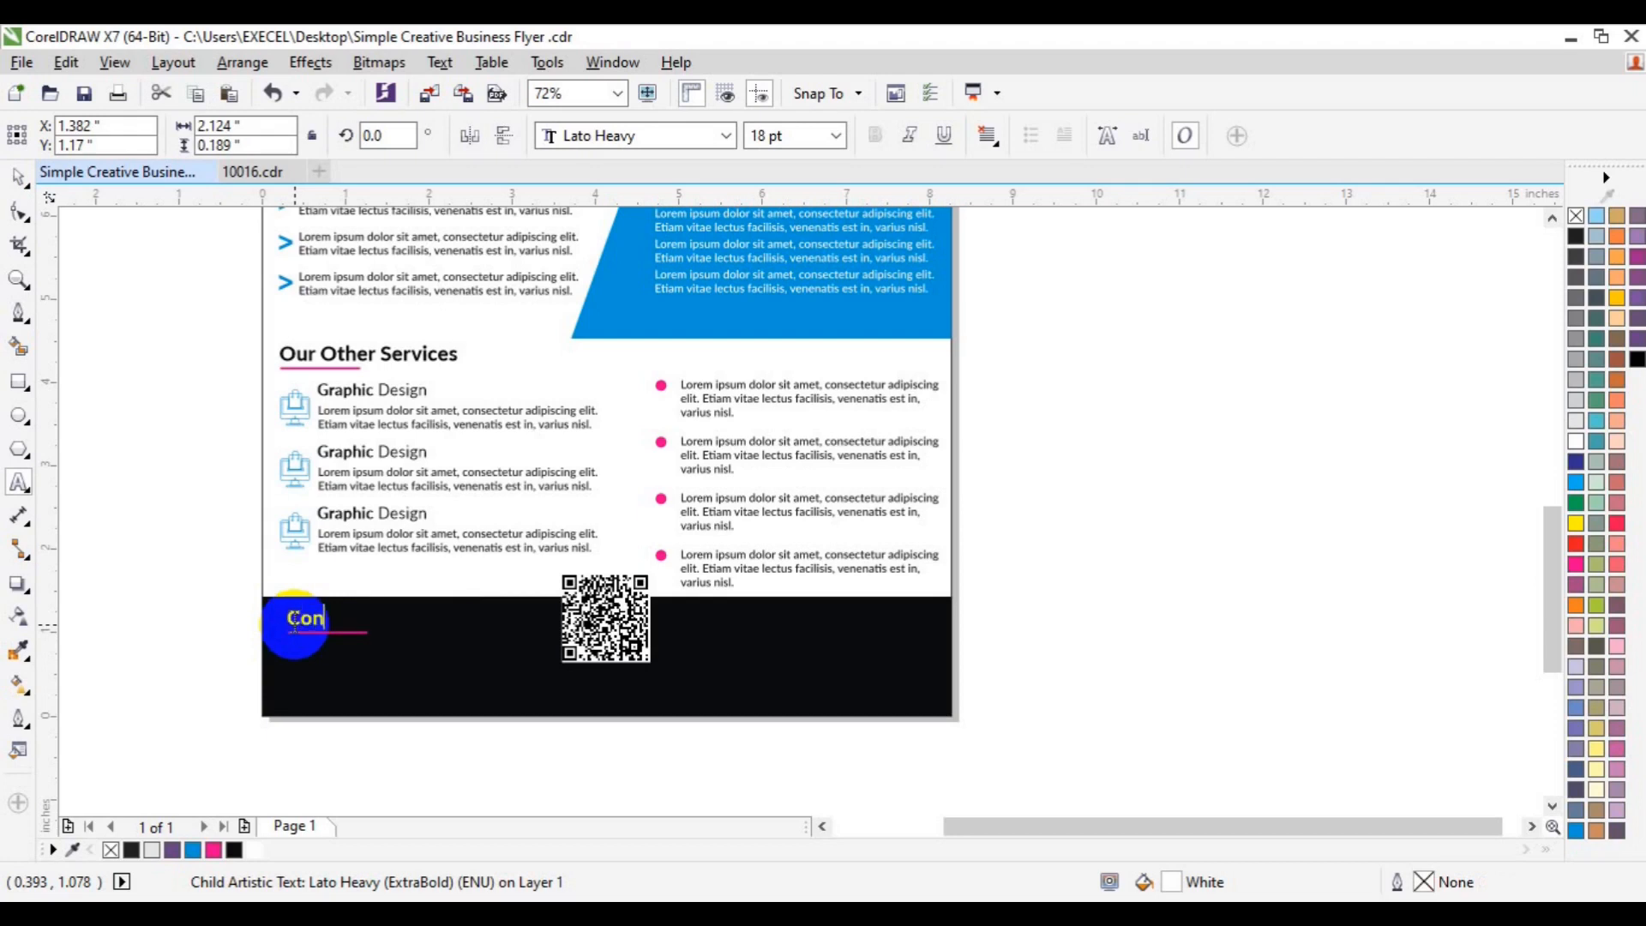
type("tact Us")
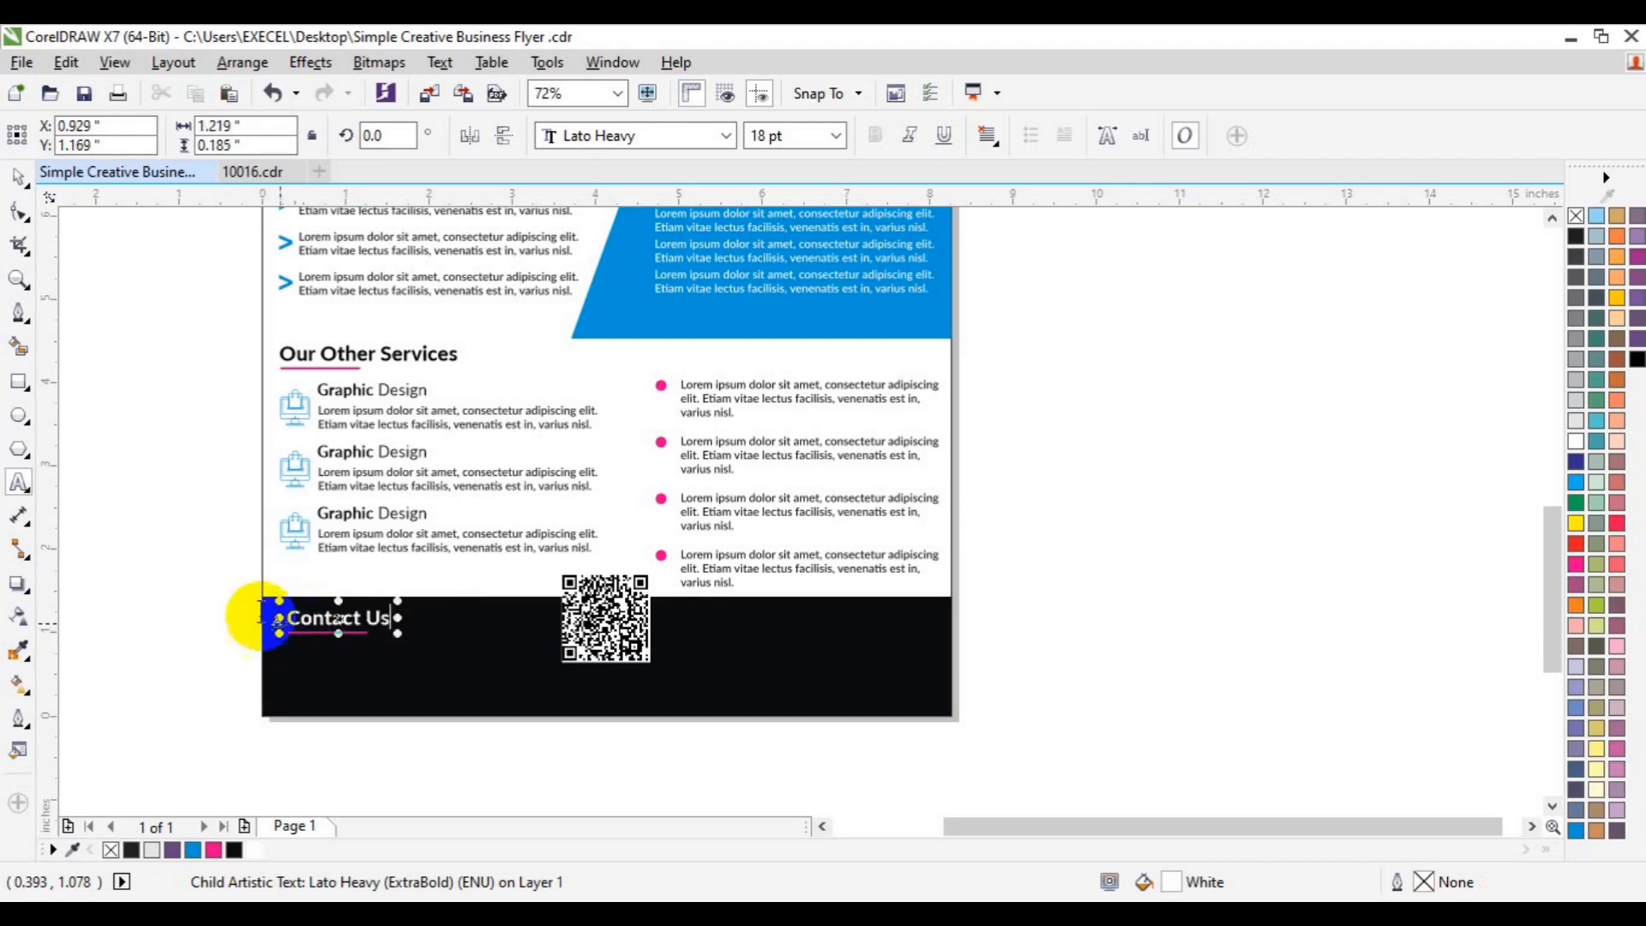
left_click(18, 177)
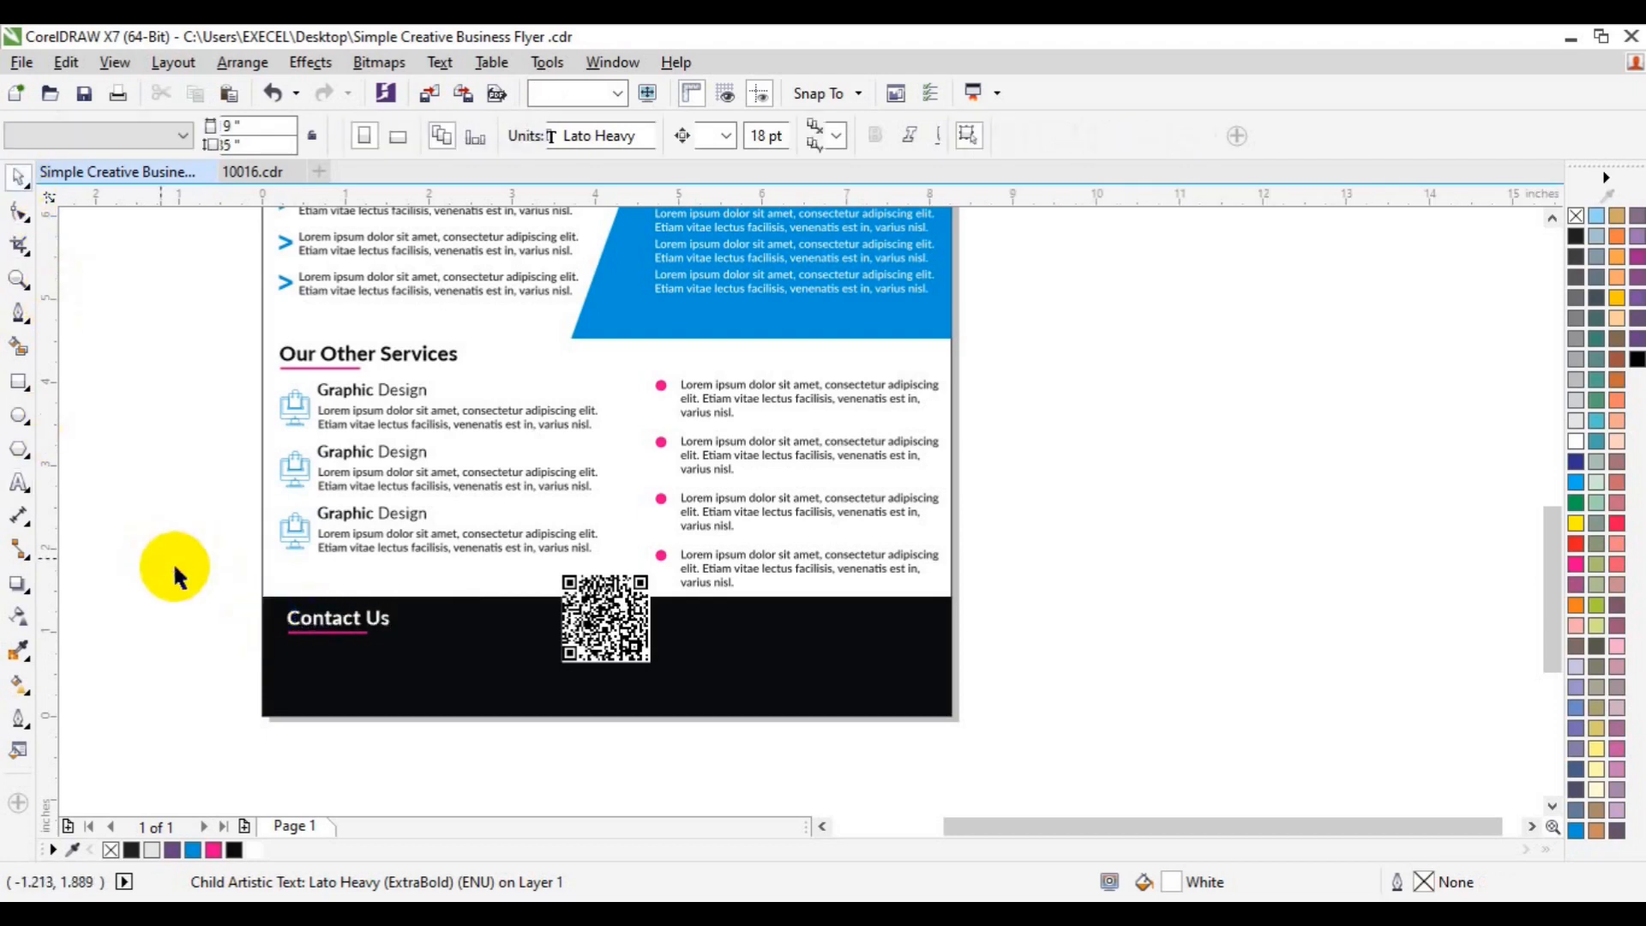
left_click(334, 617)
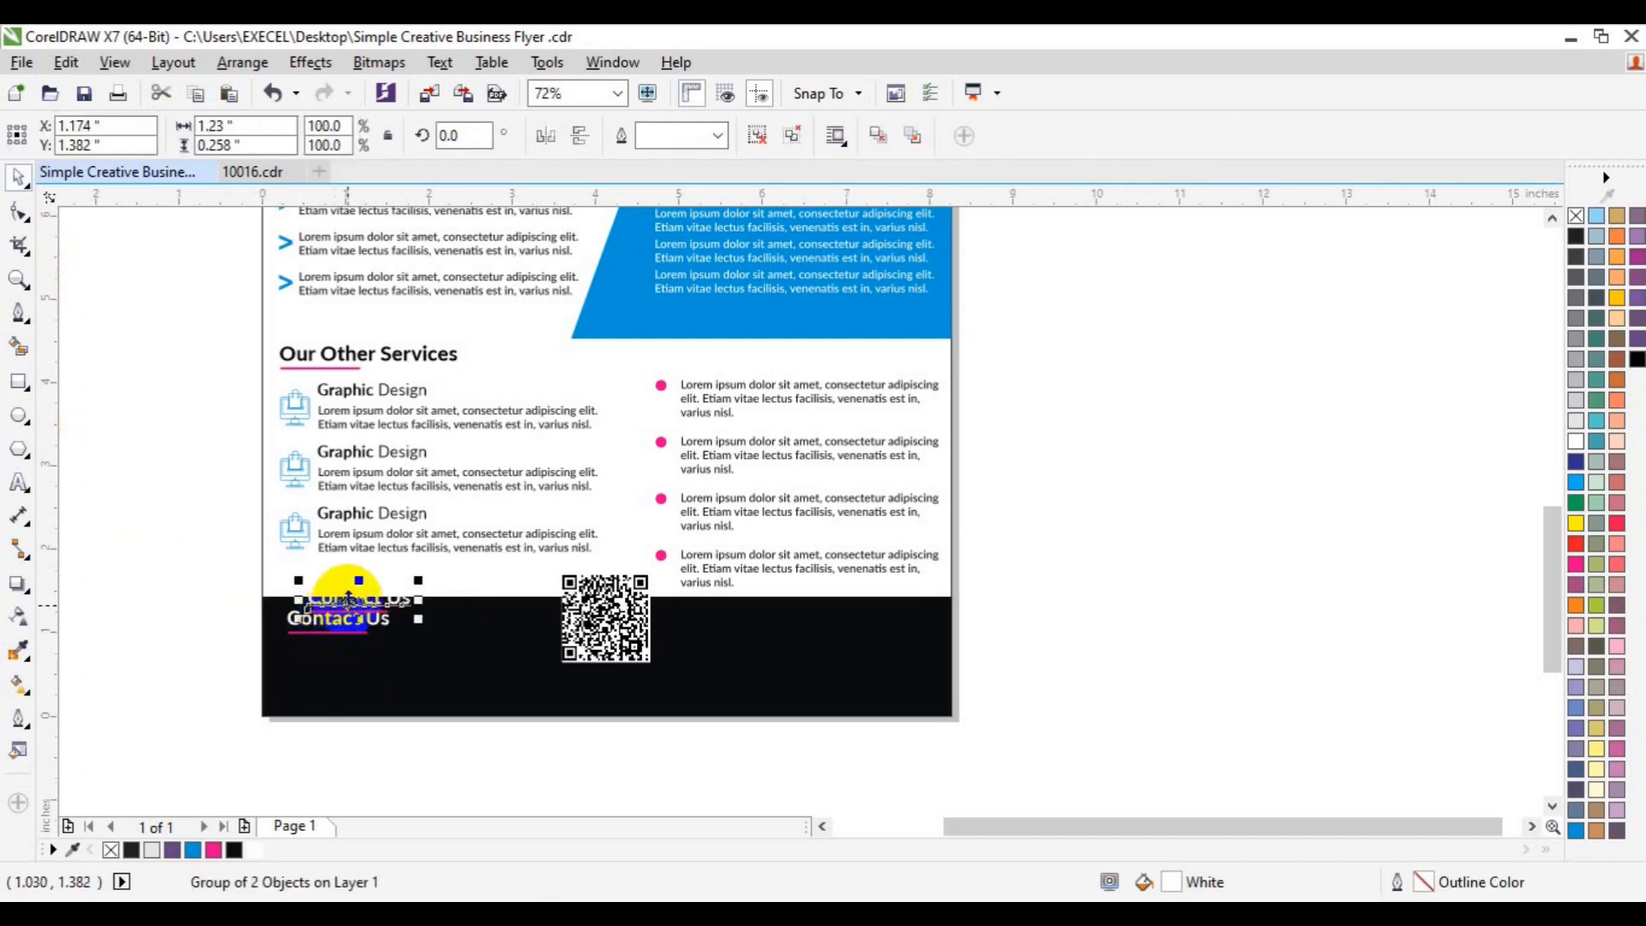
- Duplicate the Contact Us heading just below it and delete the copy's pink underline
left_click_drag(335, 617, 333, 662)
left_click(755, 142)
left_click(1111, 485)
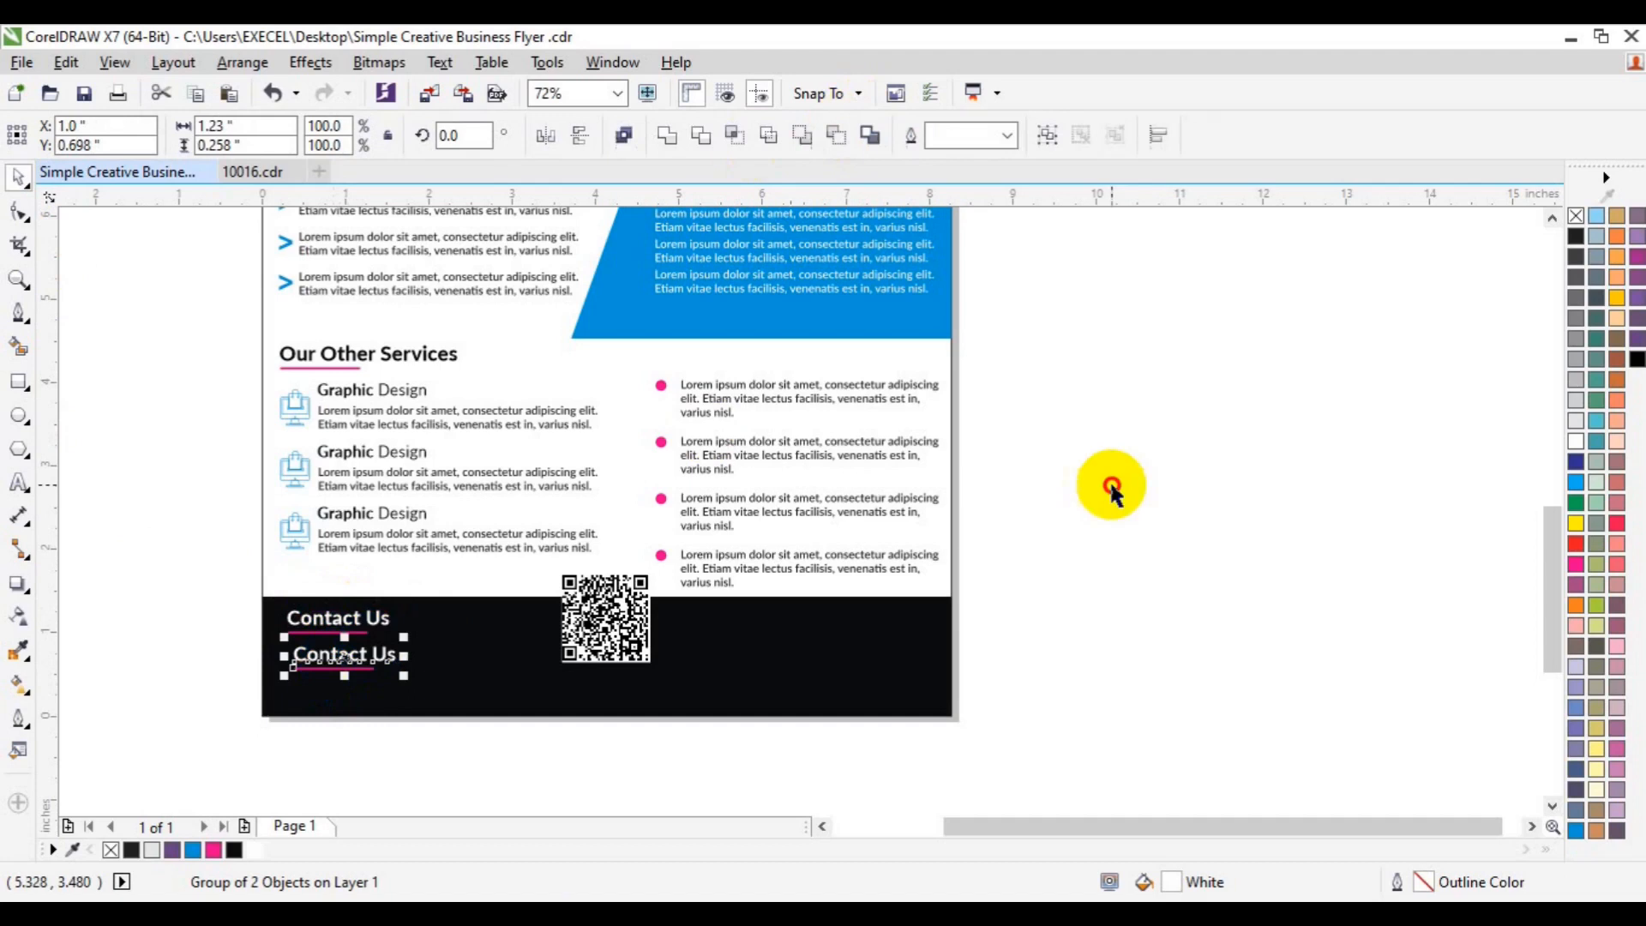
left_click(341, 668)
key("Delete")
left_click(19, 485)
left_click(350, 676)
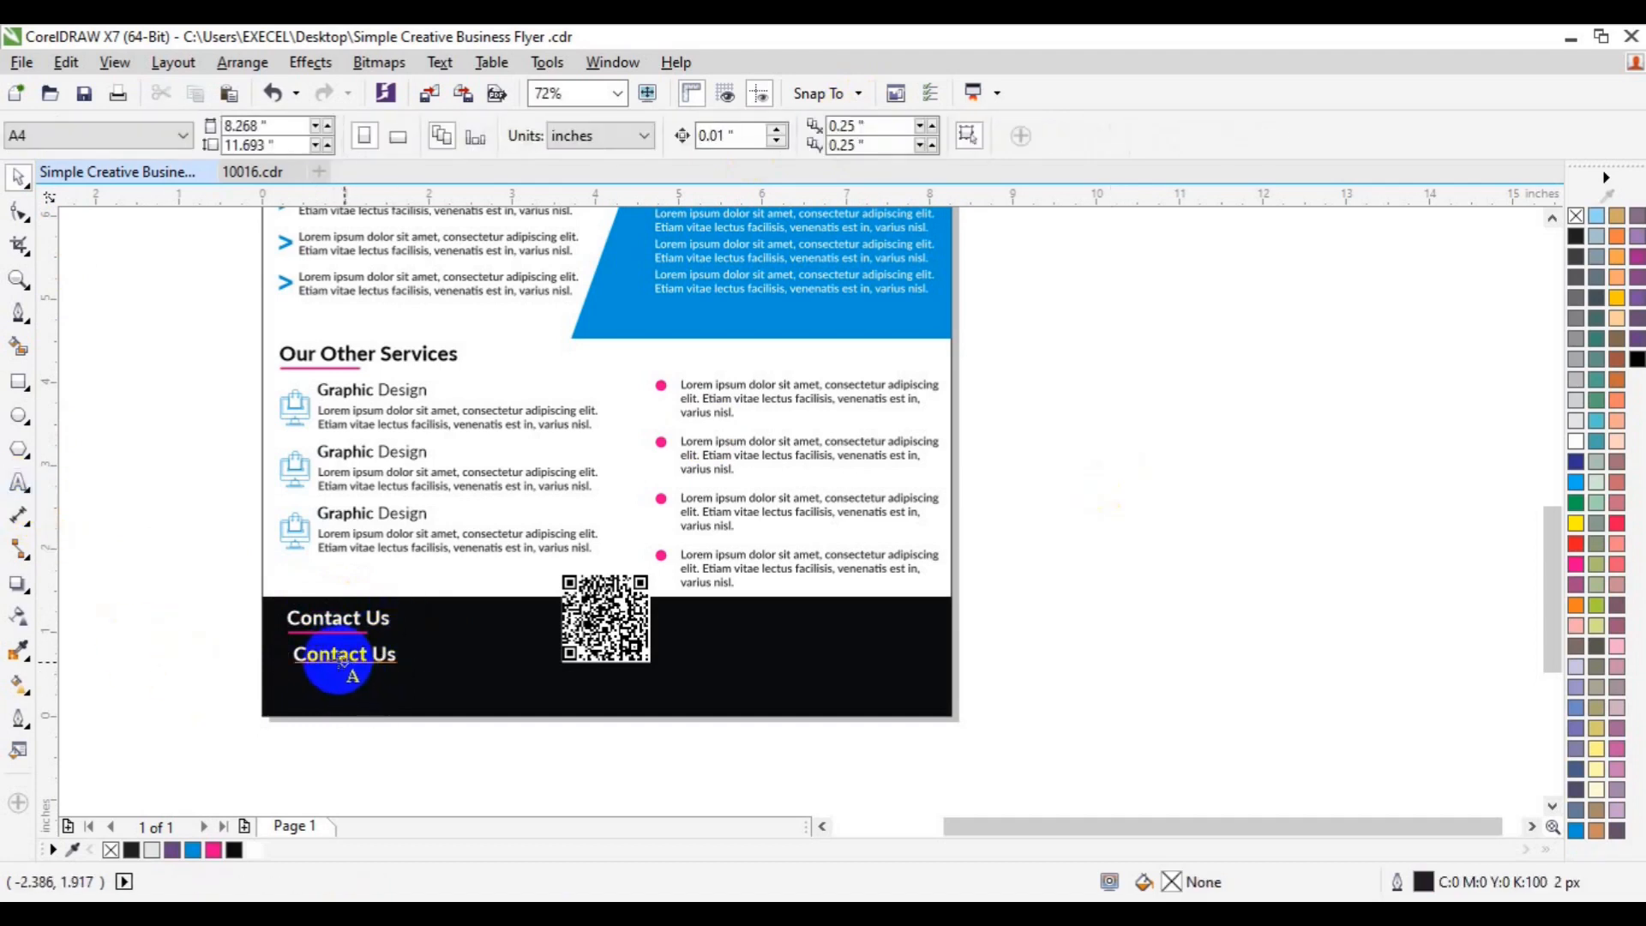
left_click(339, 658)
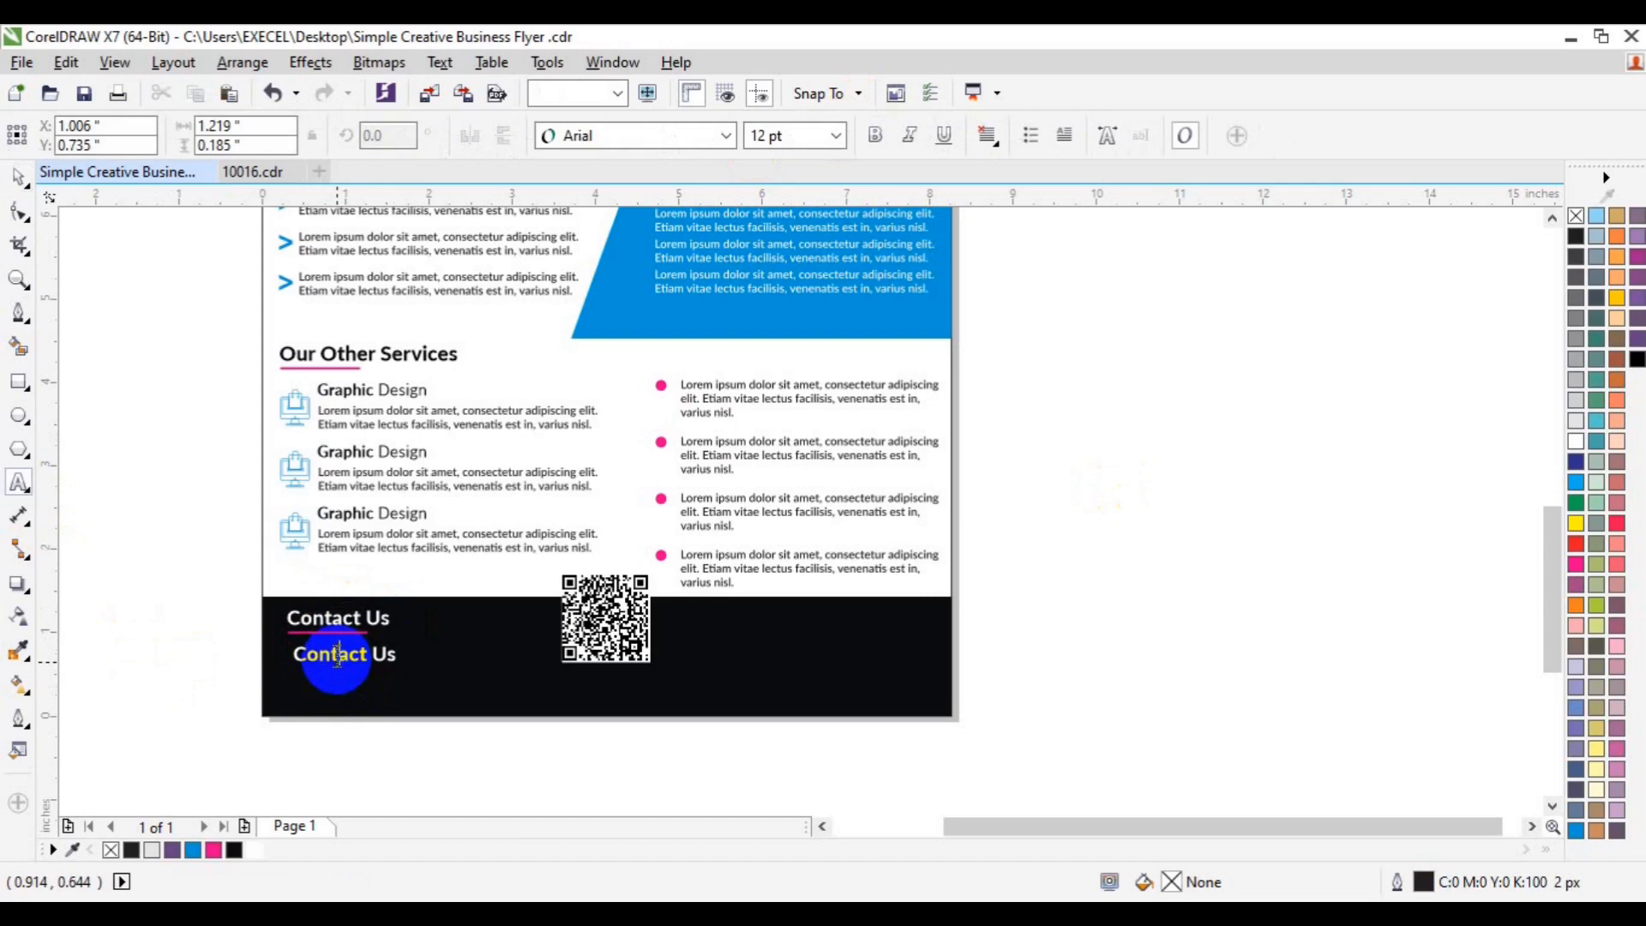
left_click_drag(337, 656, 385, 656)
type("www.xlgrap")
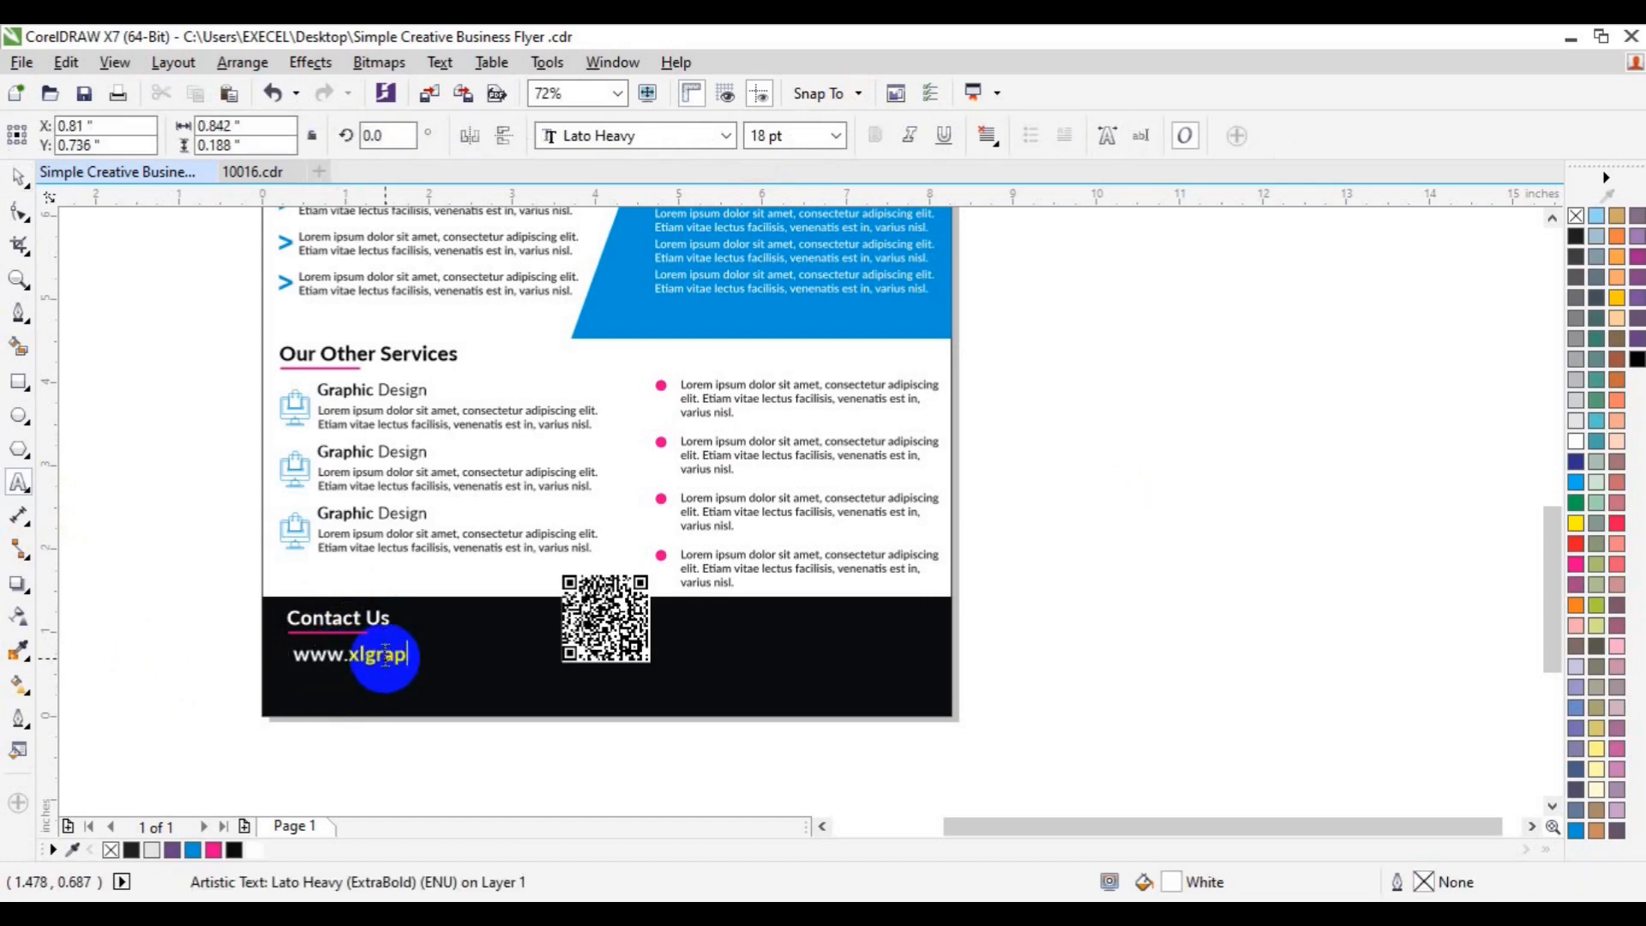
type("hica.com")
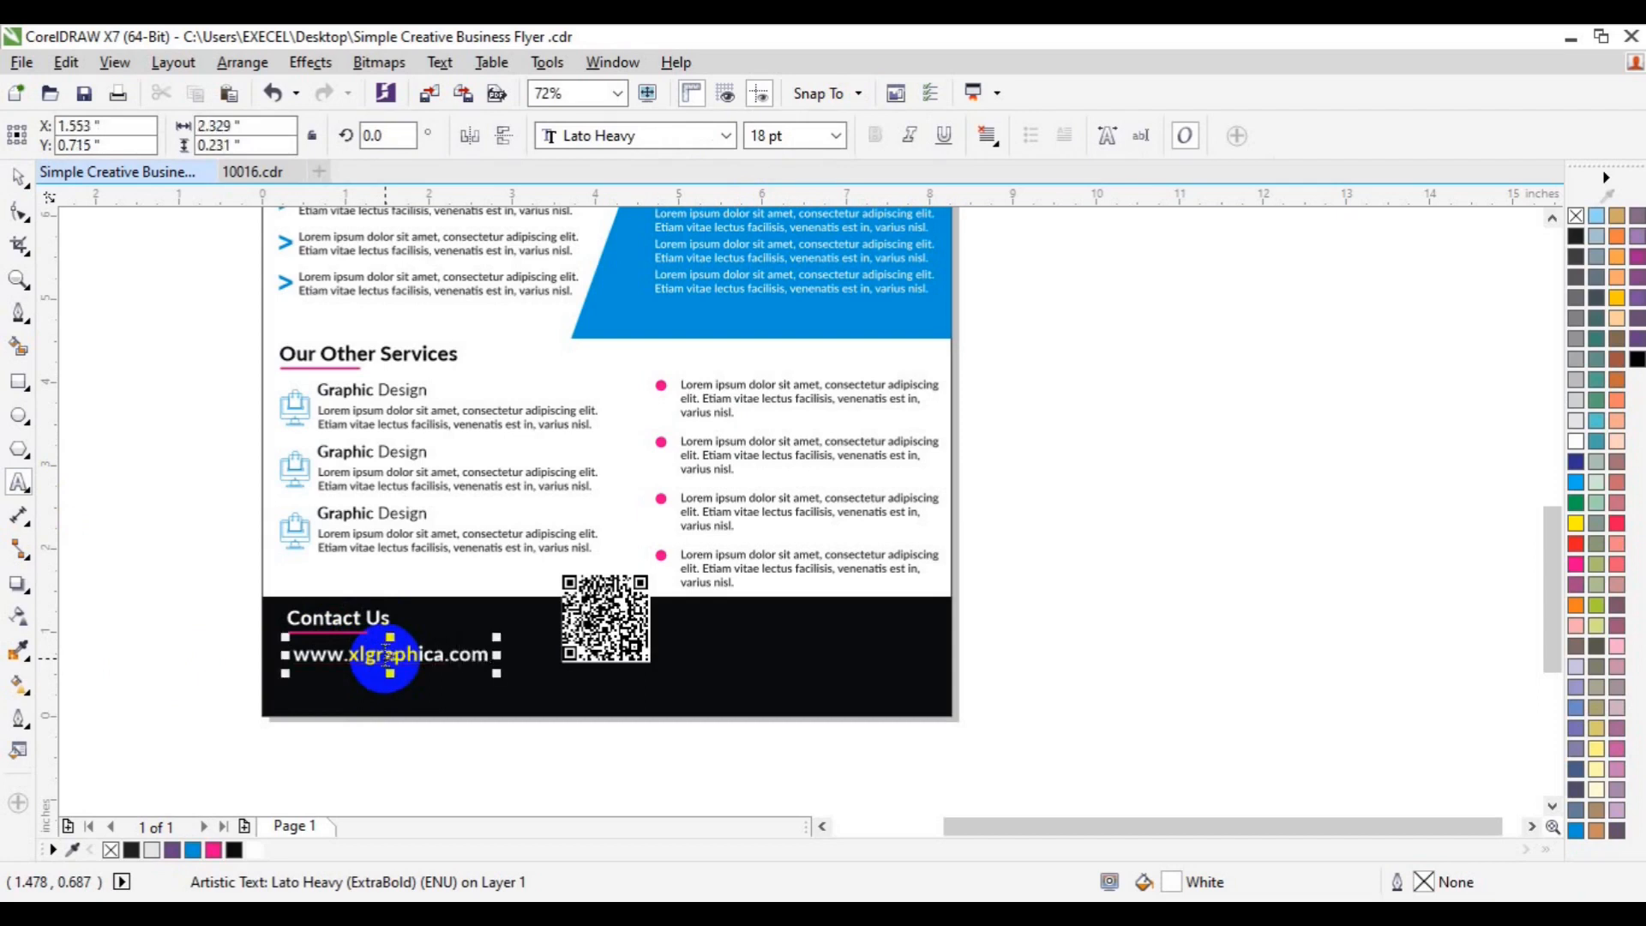
key("Return")
key("ctrl+z")
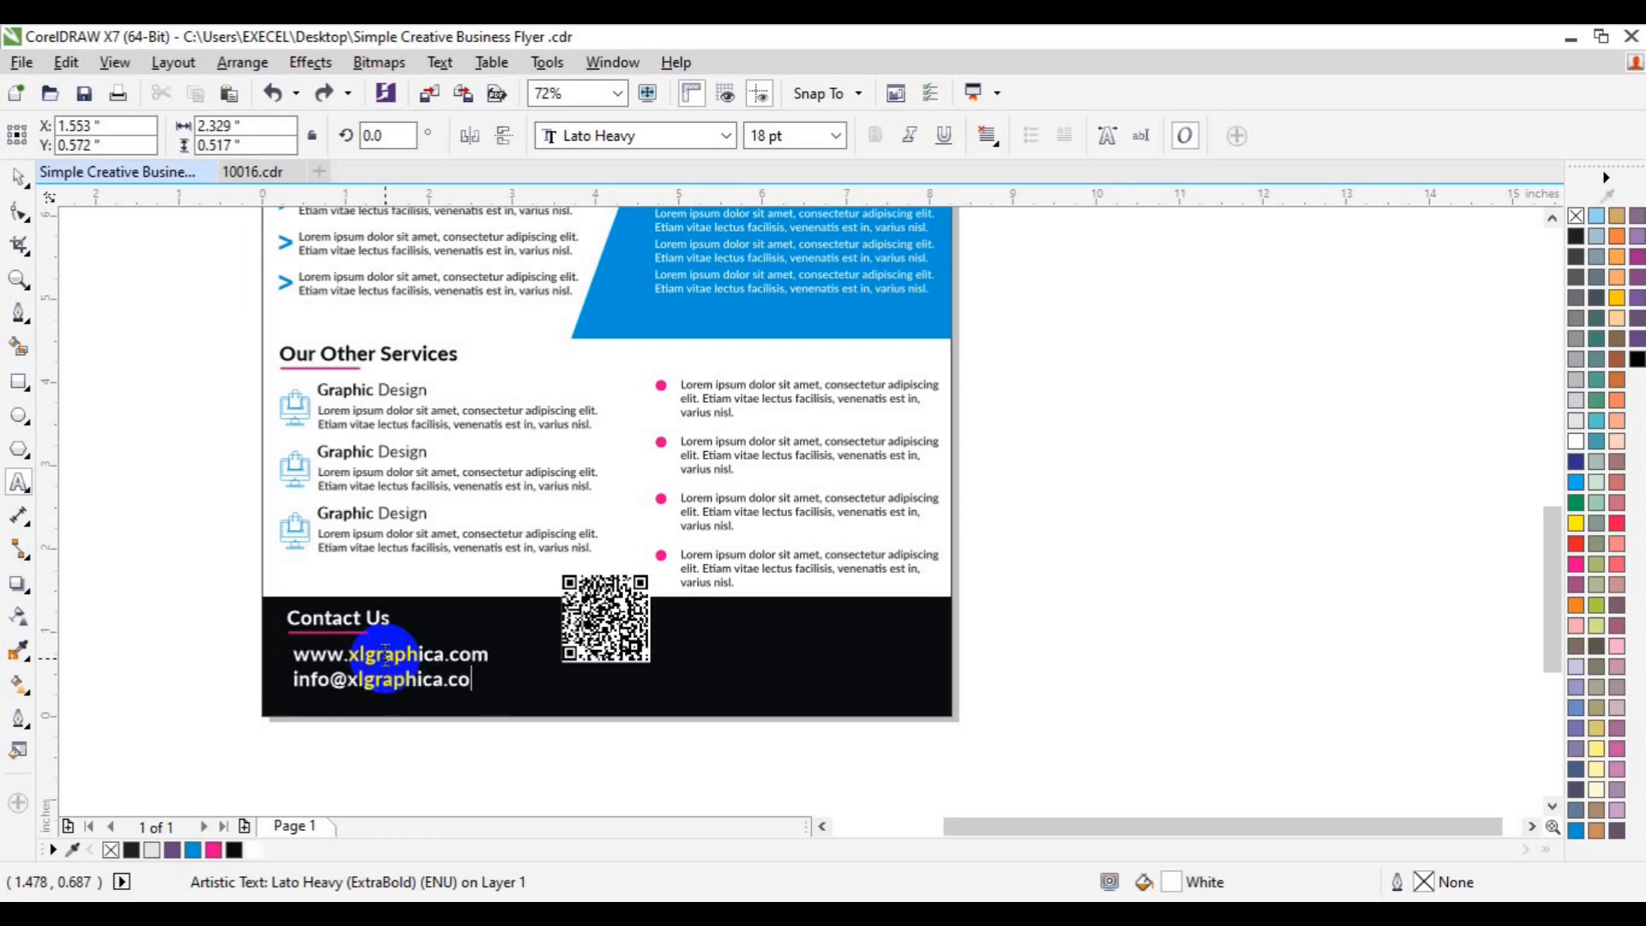
- Set the website and email lines in Lato Medium
key("ctrl+a")
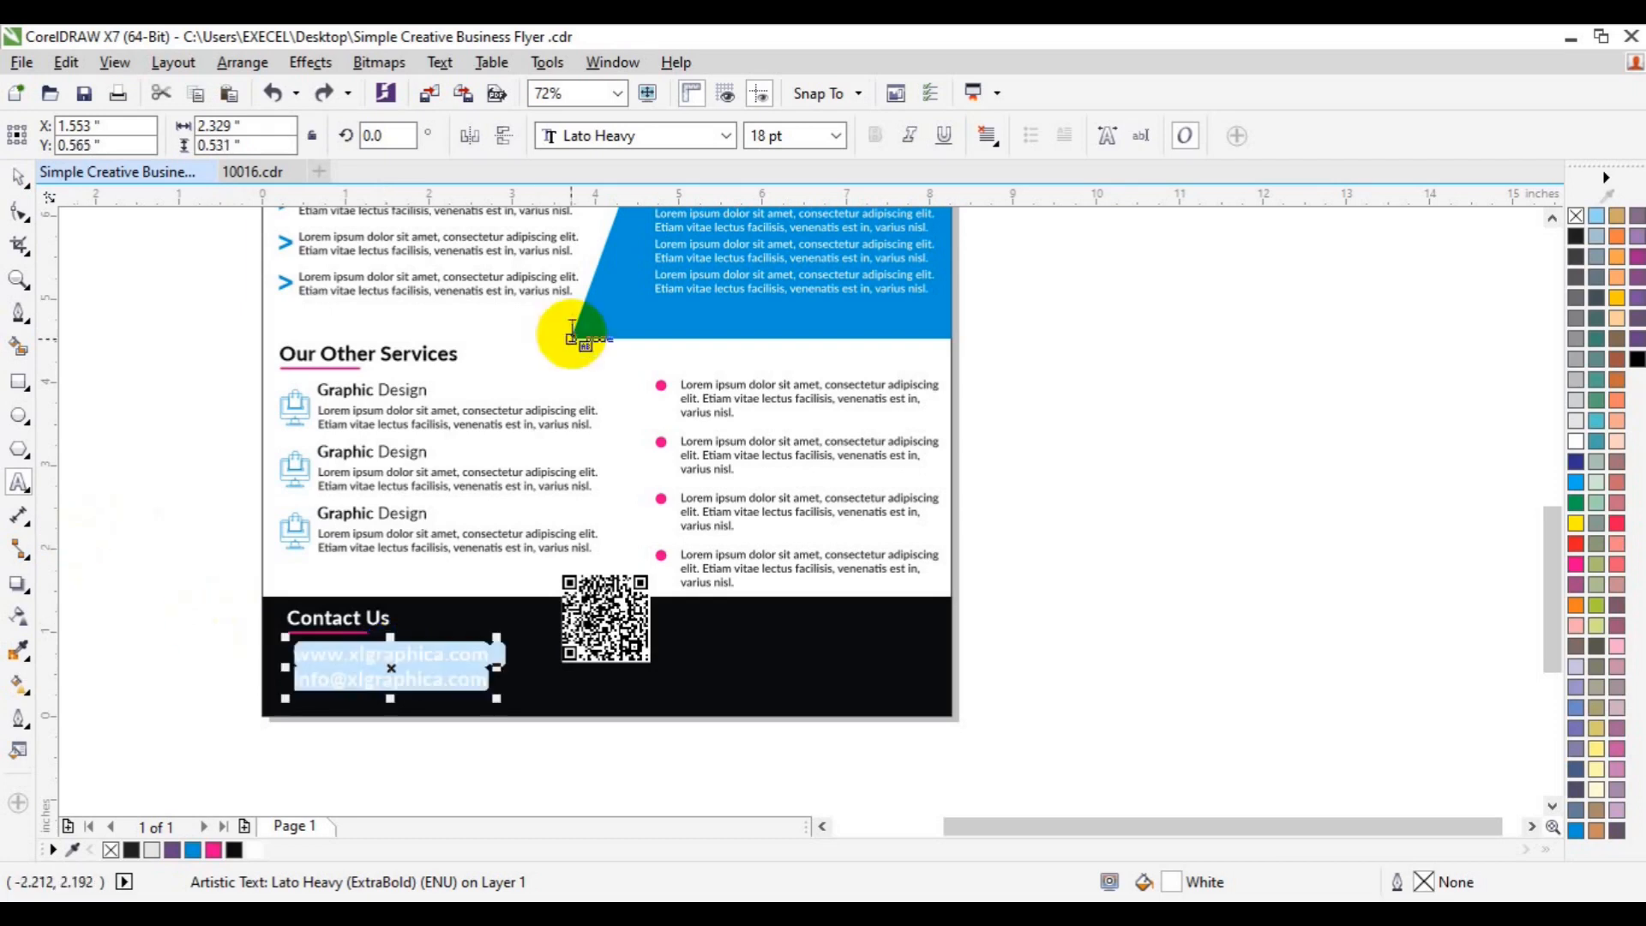
left_click(727, 136)
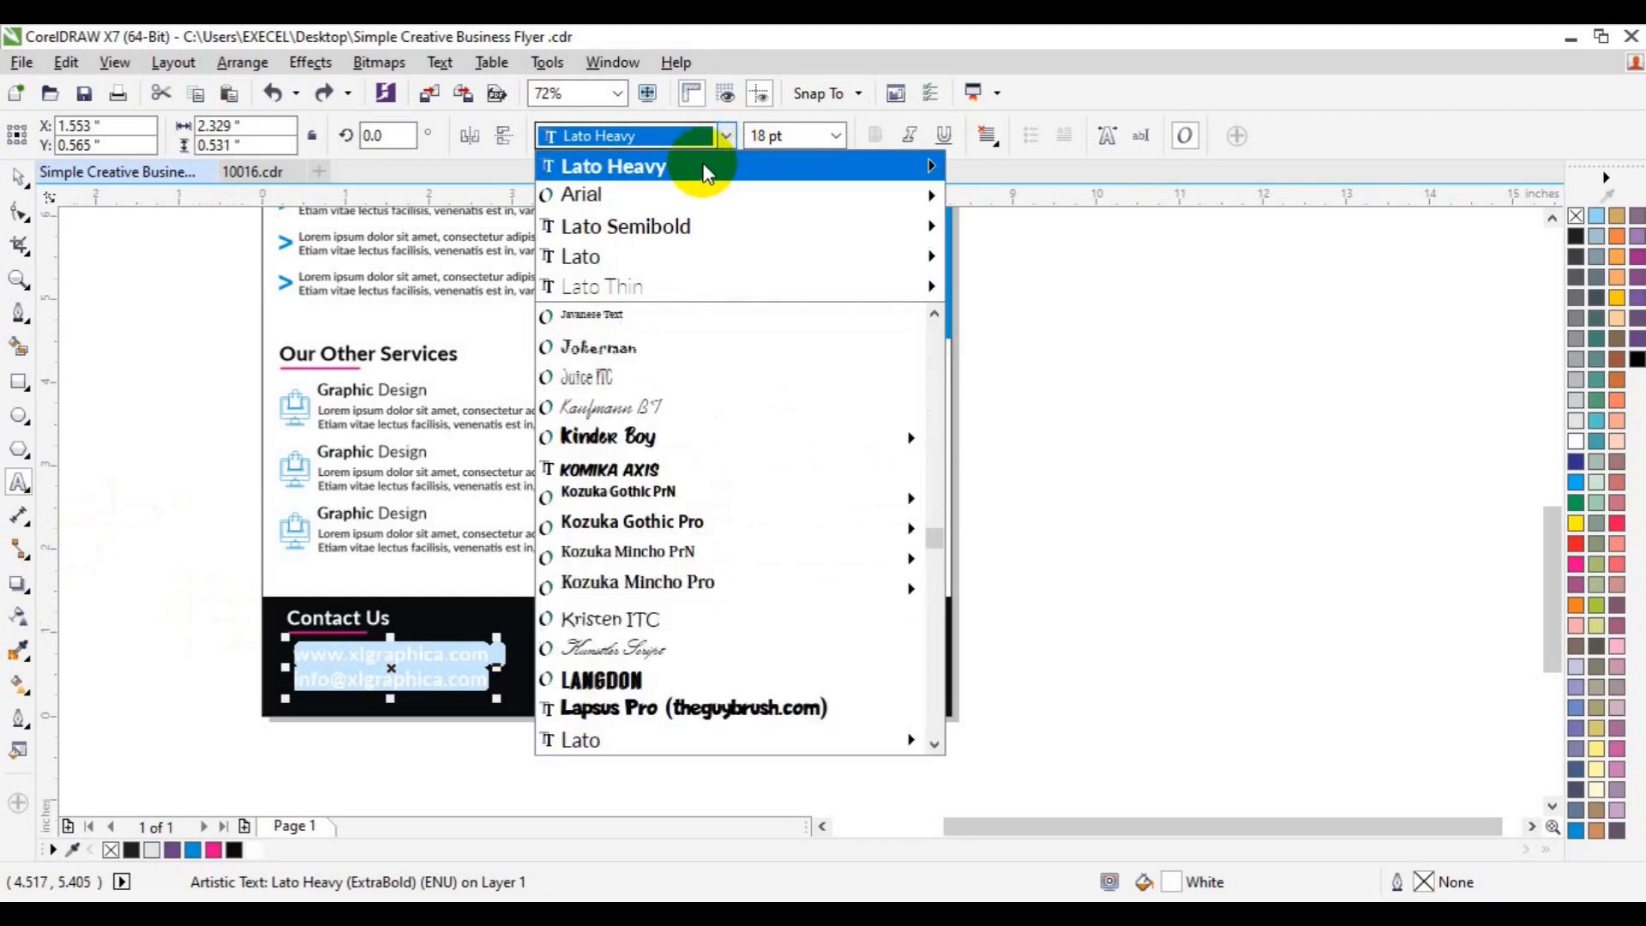
mouse_move(703, 169)
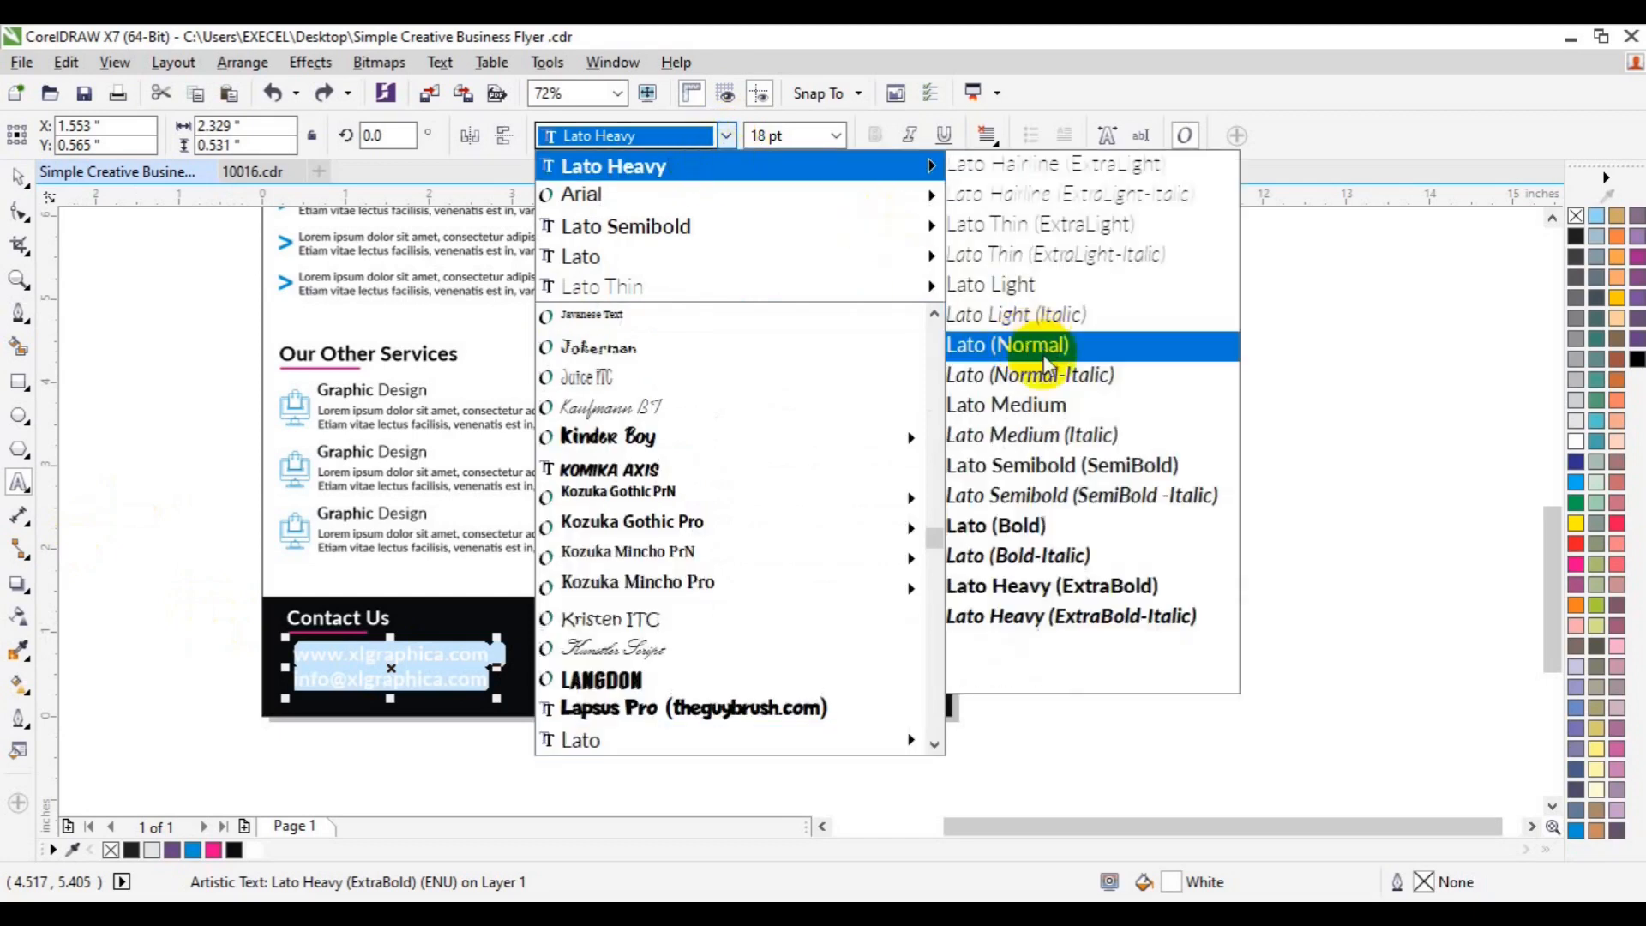
left_click(1048, 406)
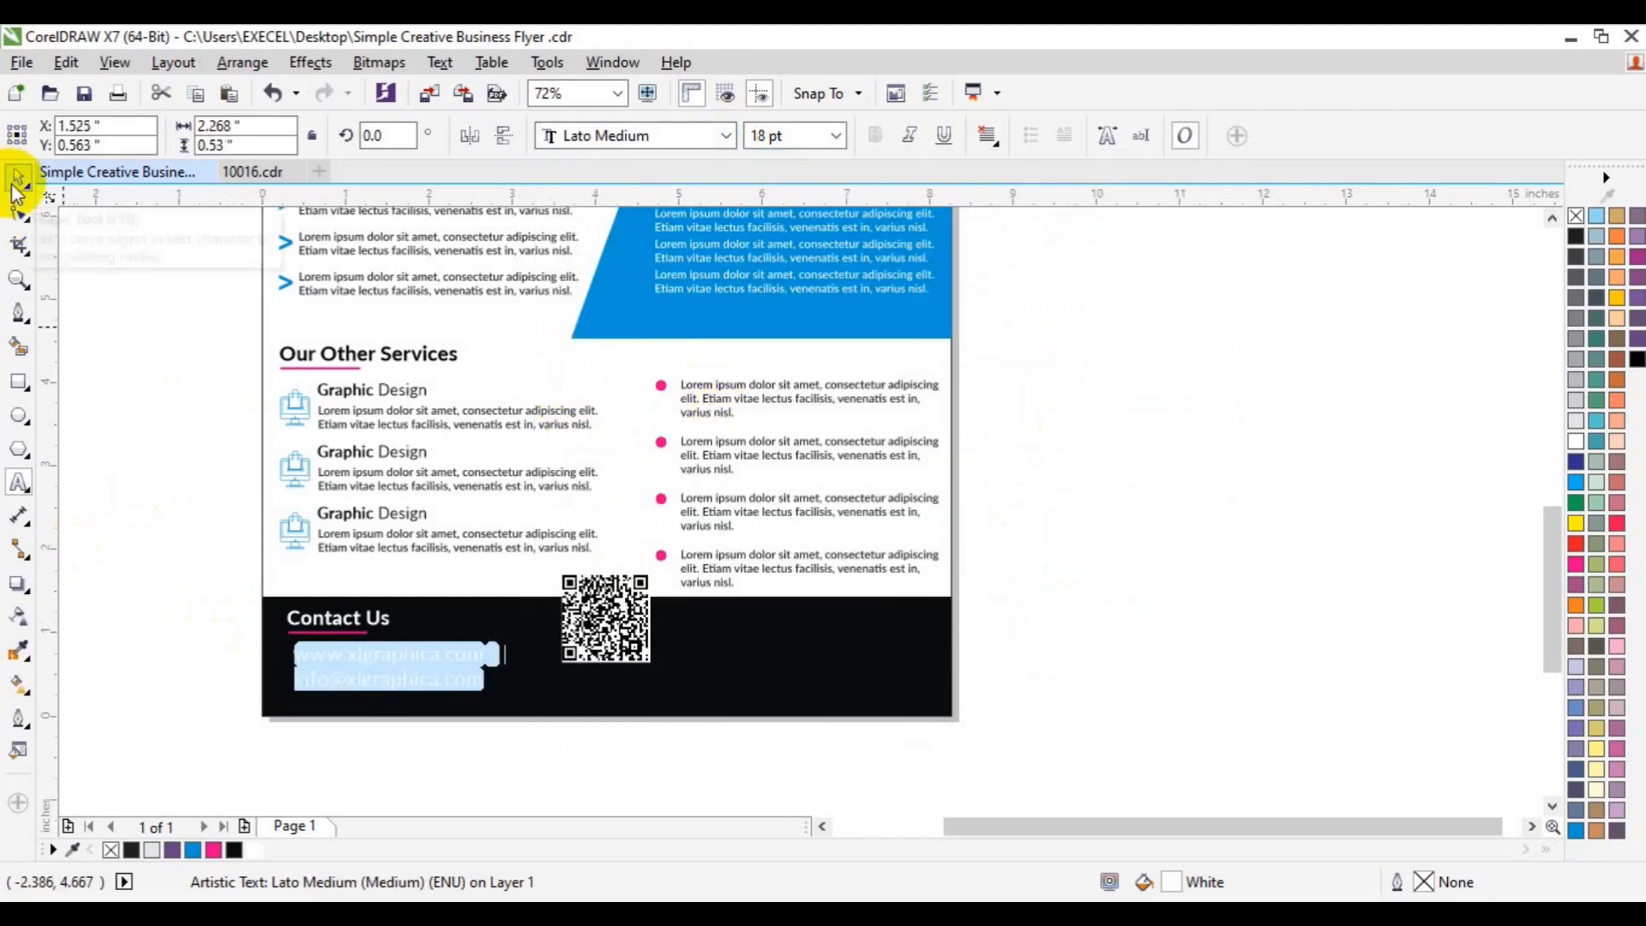
- Left-align the website and email lines with Contact Us and group them
left_click(324, 639, "shift")
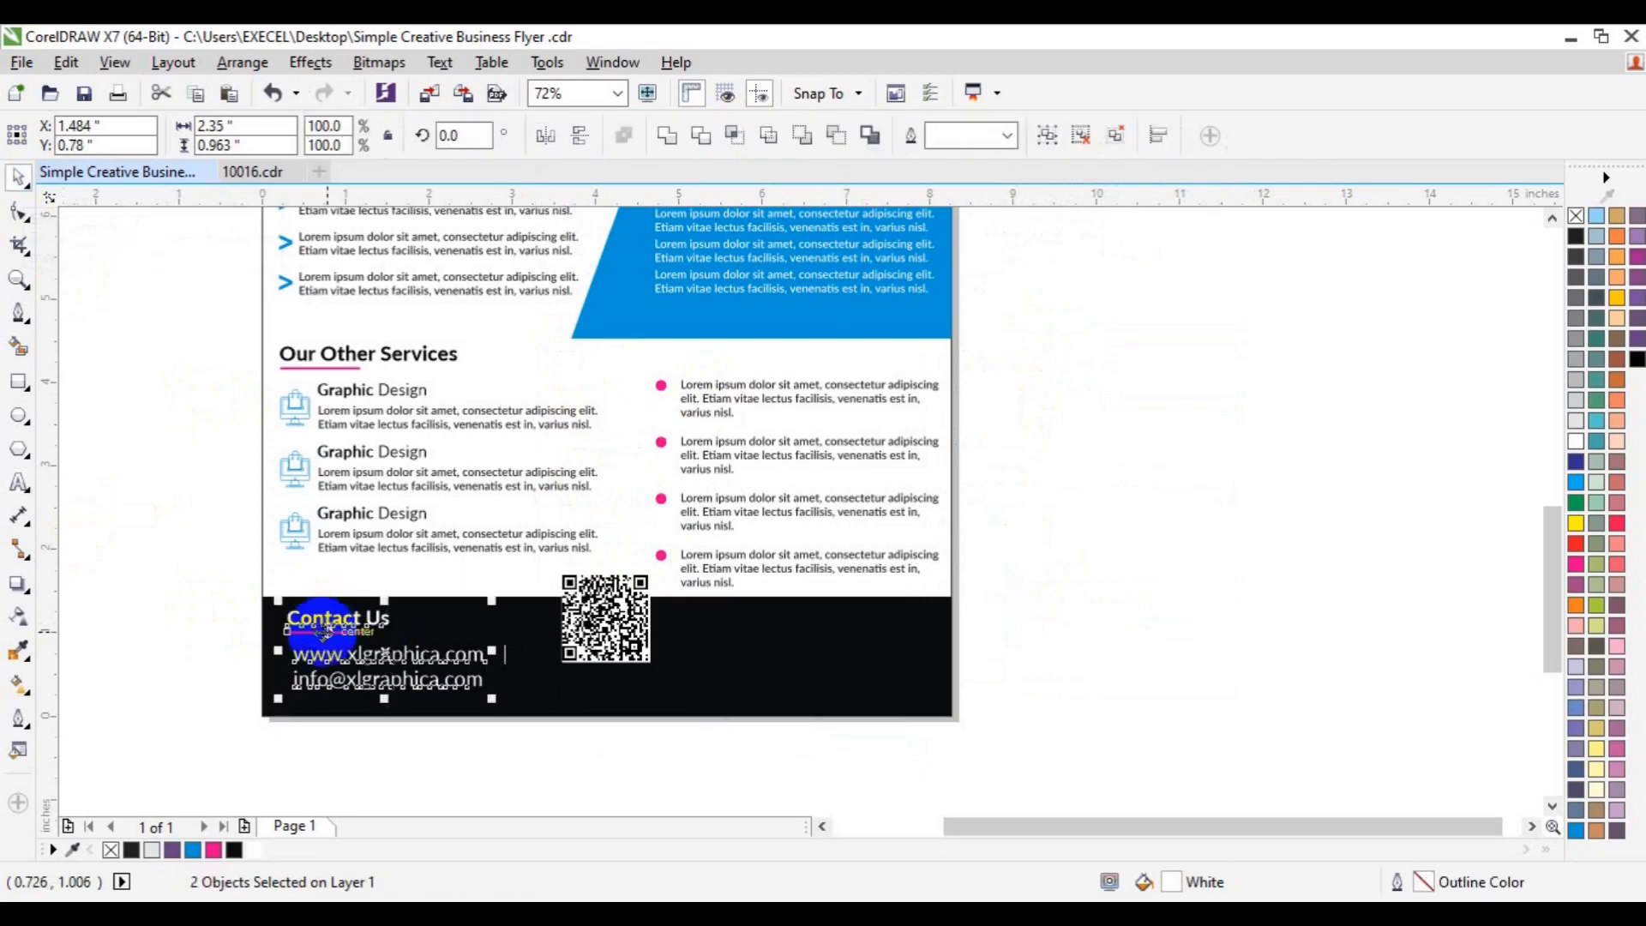
key("l")
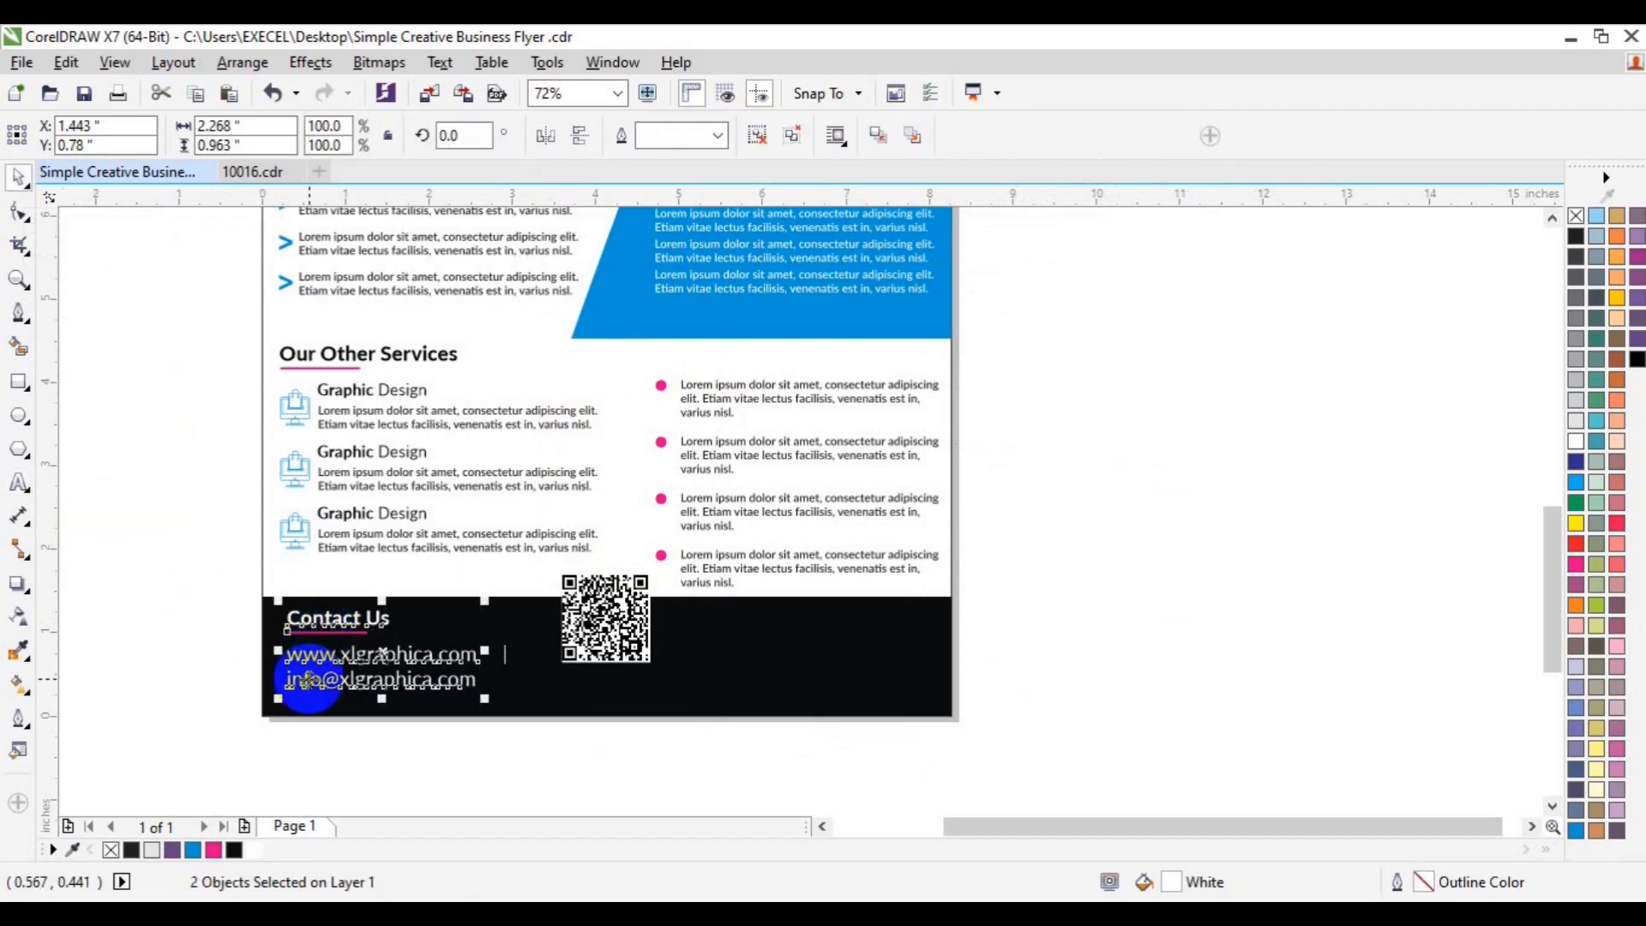
left_click(384, 487)
left_click(385, 512, "shift")
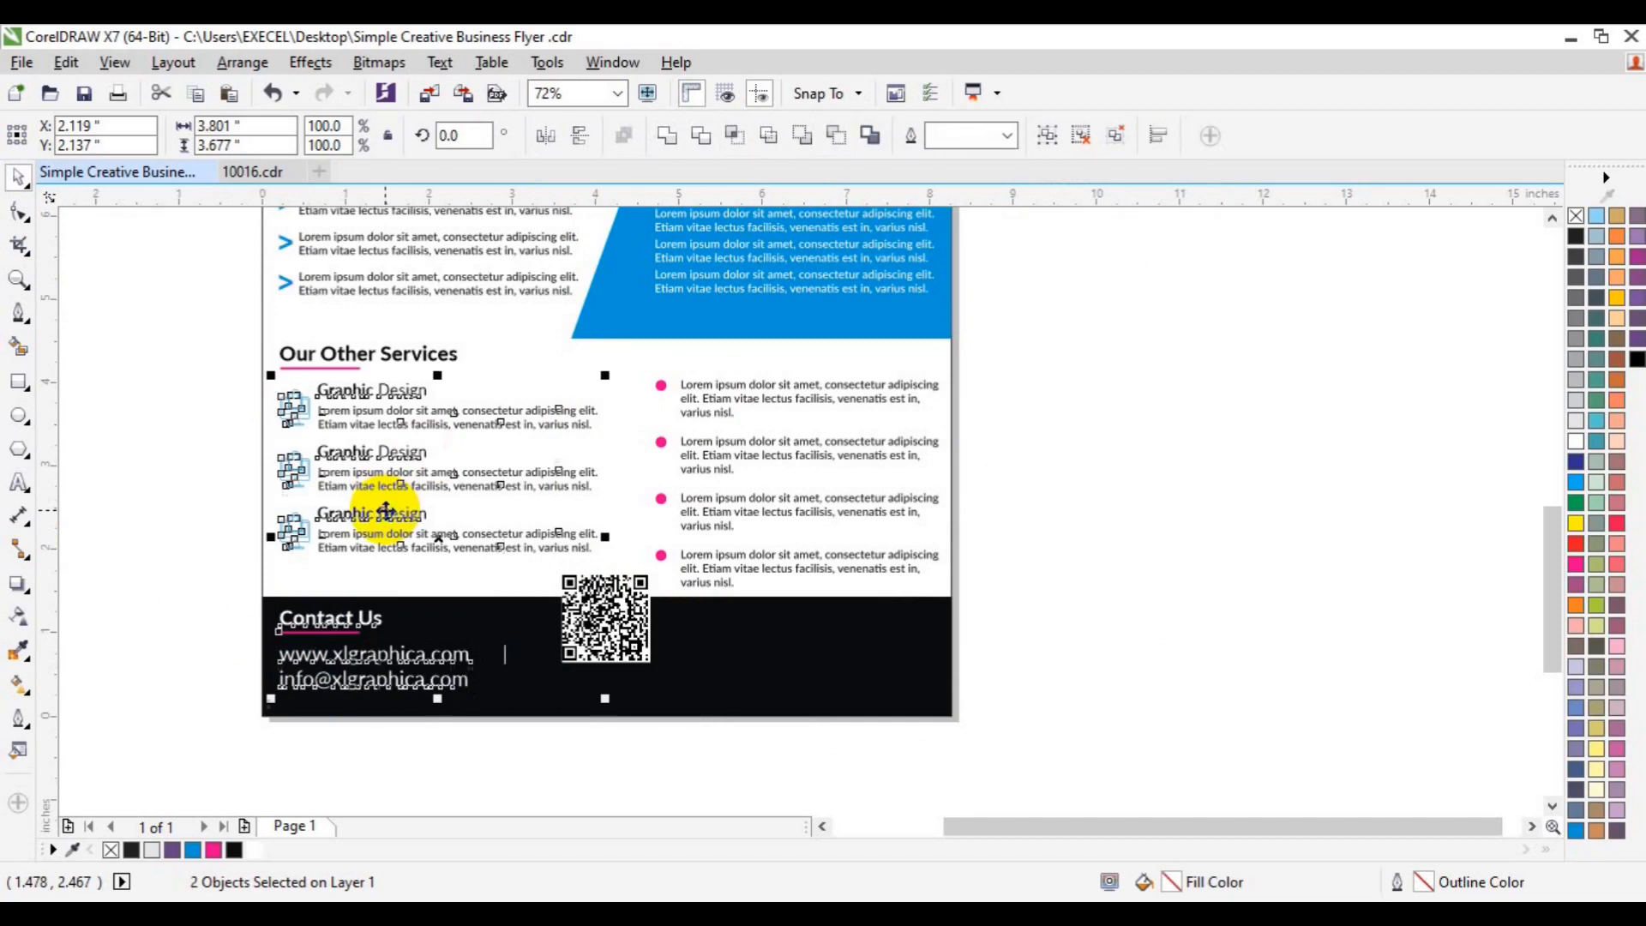
left_click(166, 592)
left_click(445, 688)
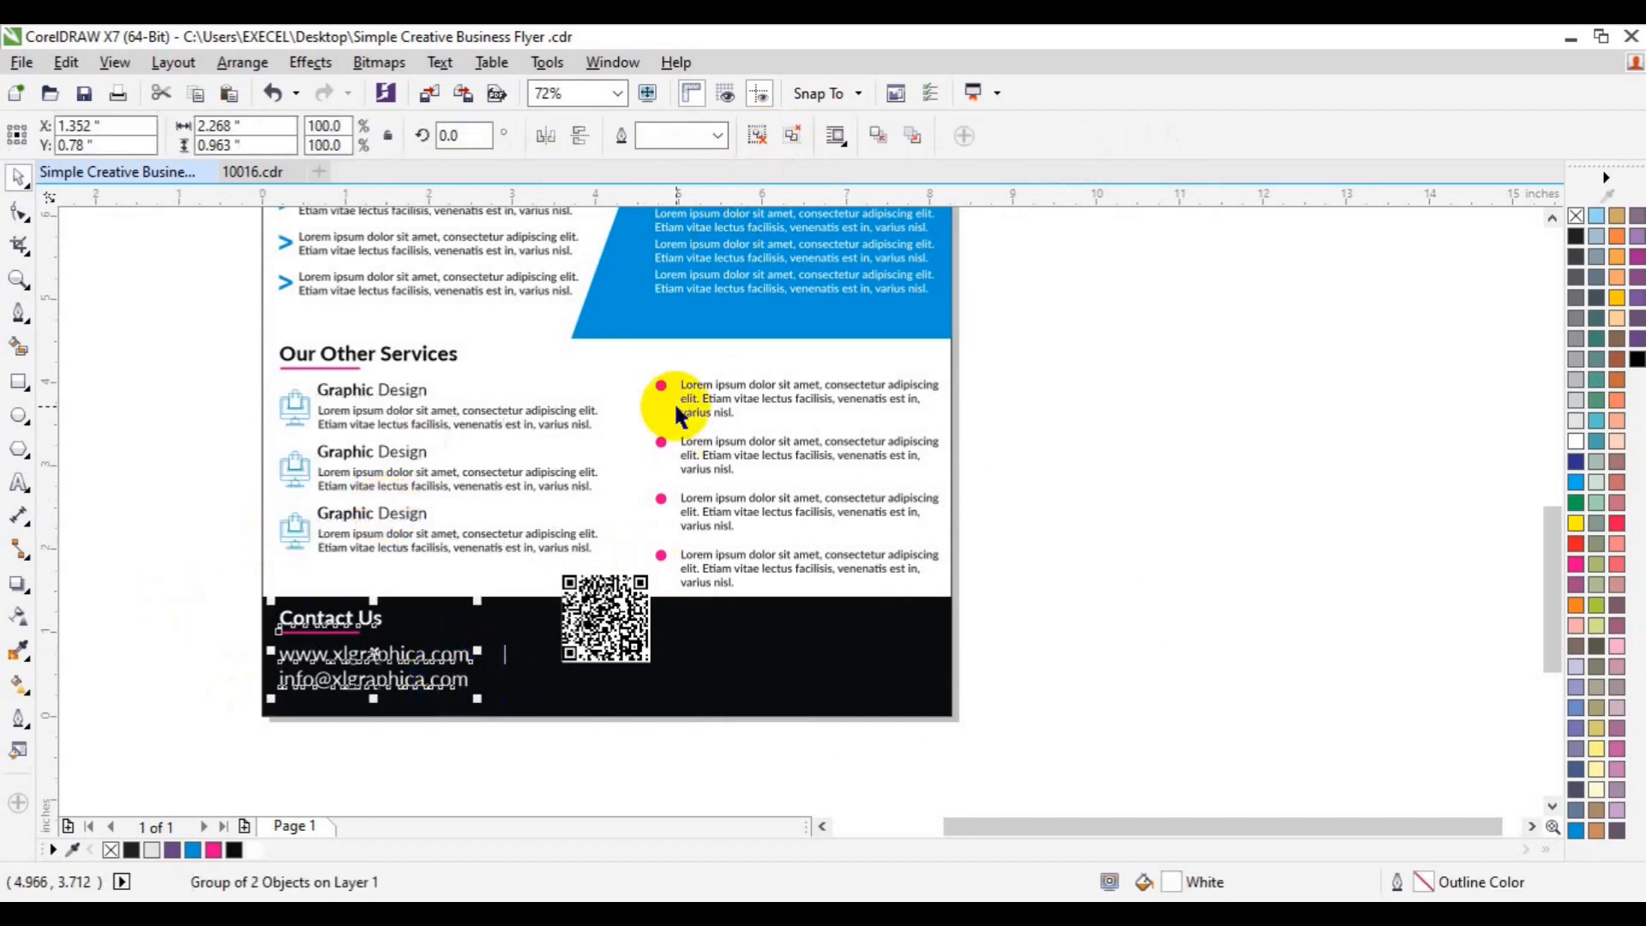
left_click(758, 137)
- Place a copy of the Contact Us heading right of the QR code
left_click(235, 593)
left_click(319, 622)
left_click_drag(319, 626, 737, 624)
- Retype the copied heading to read 'Call Us'
left_click(19, 485)
left_click(751, 631)
left_click(699, 634)
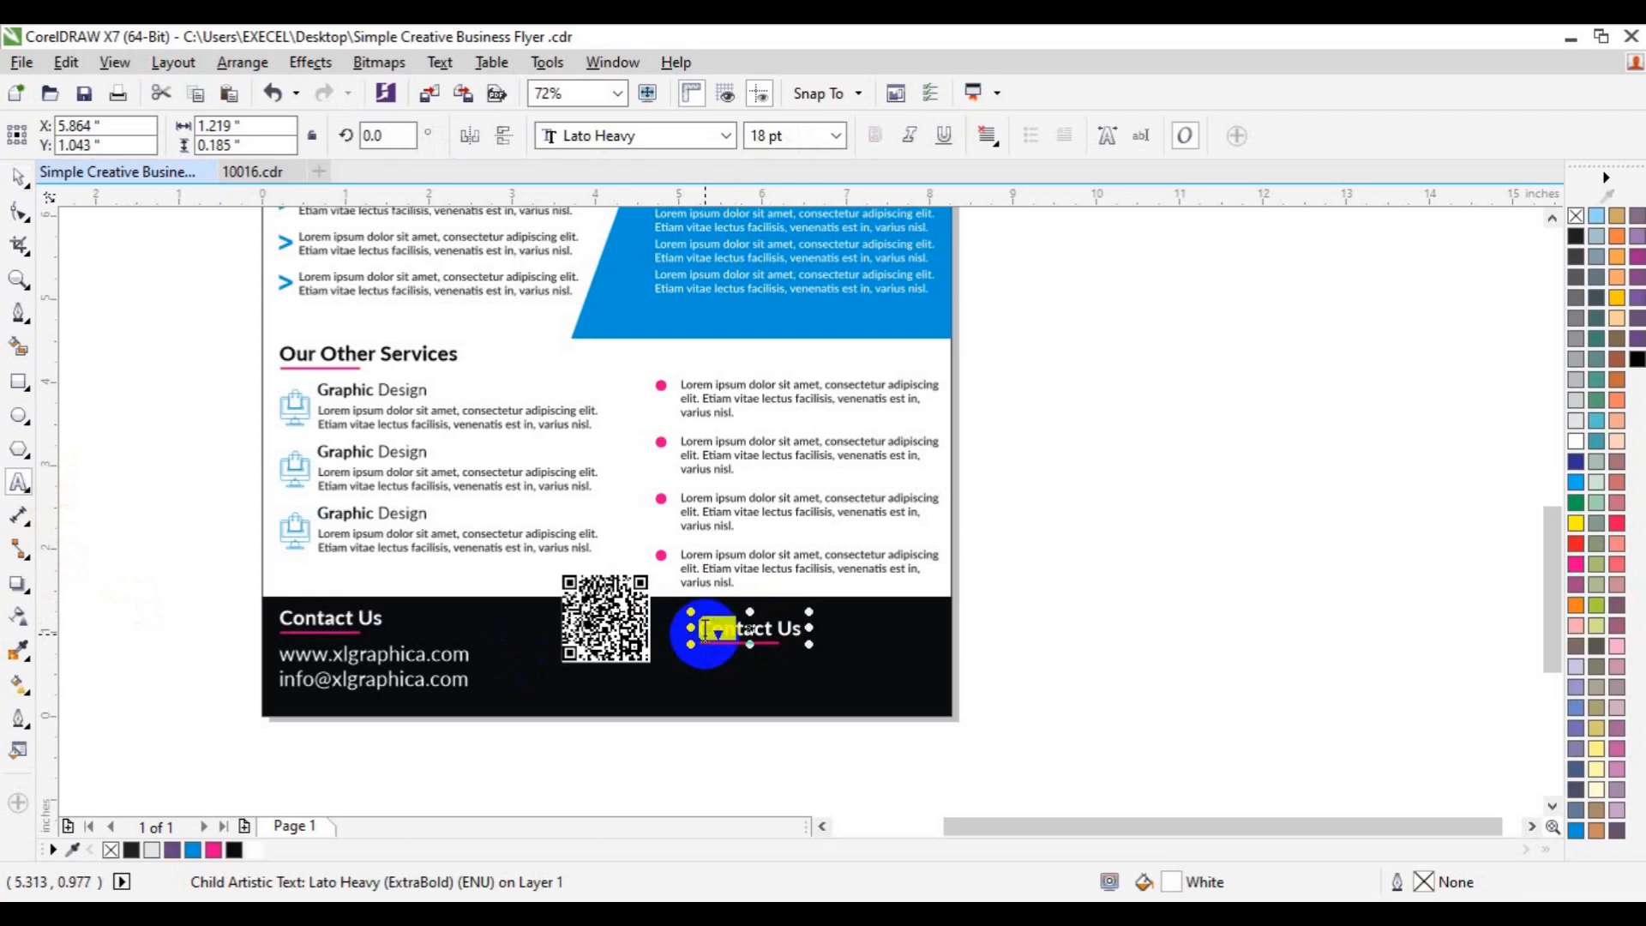
type("Call")
left_click(17, 175)
- Ungroup Call Us and shrink its pink underline to half width
left_click(1186, 520)
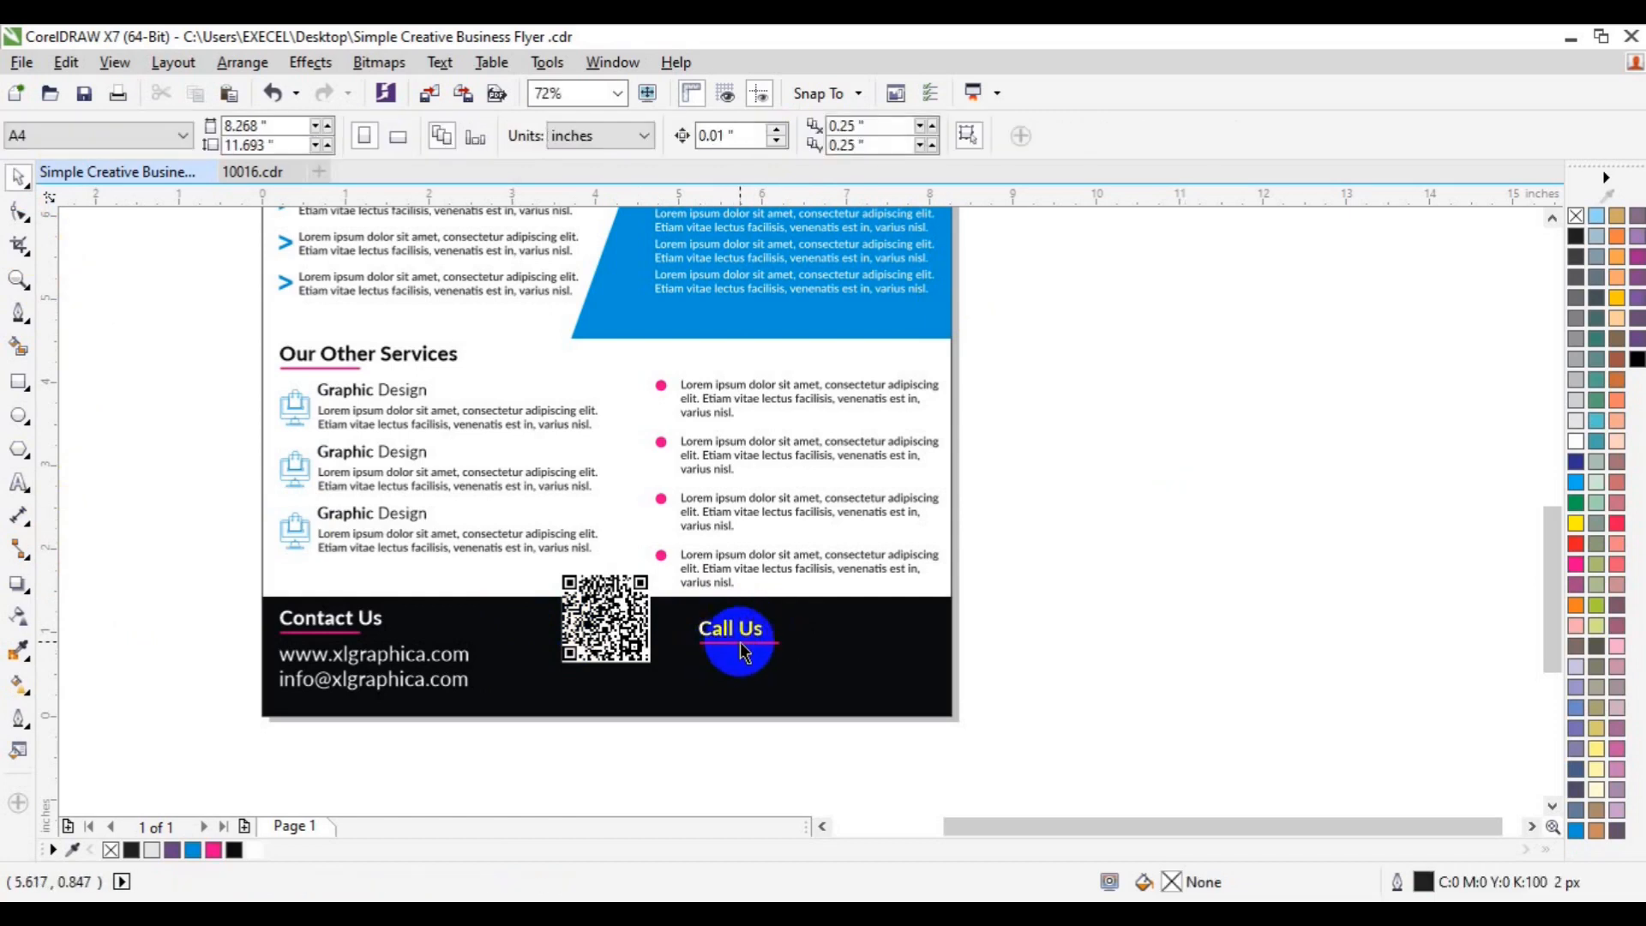
left_click(742, 643)
left_click(758, 142)
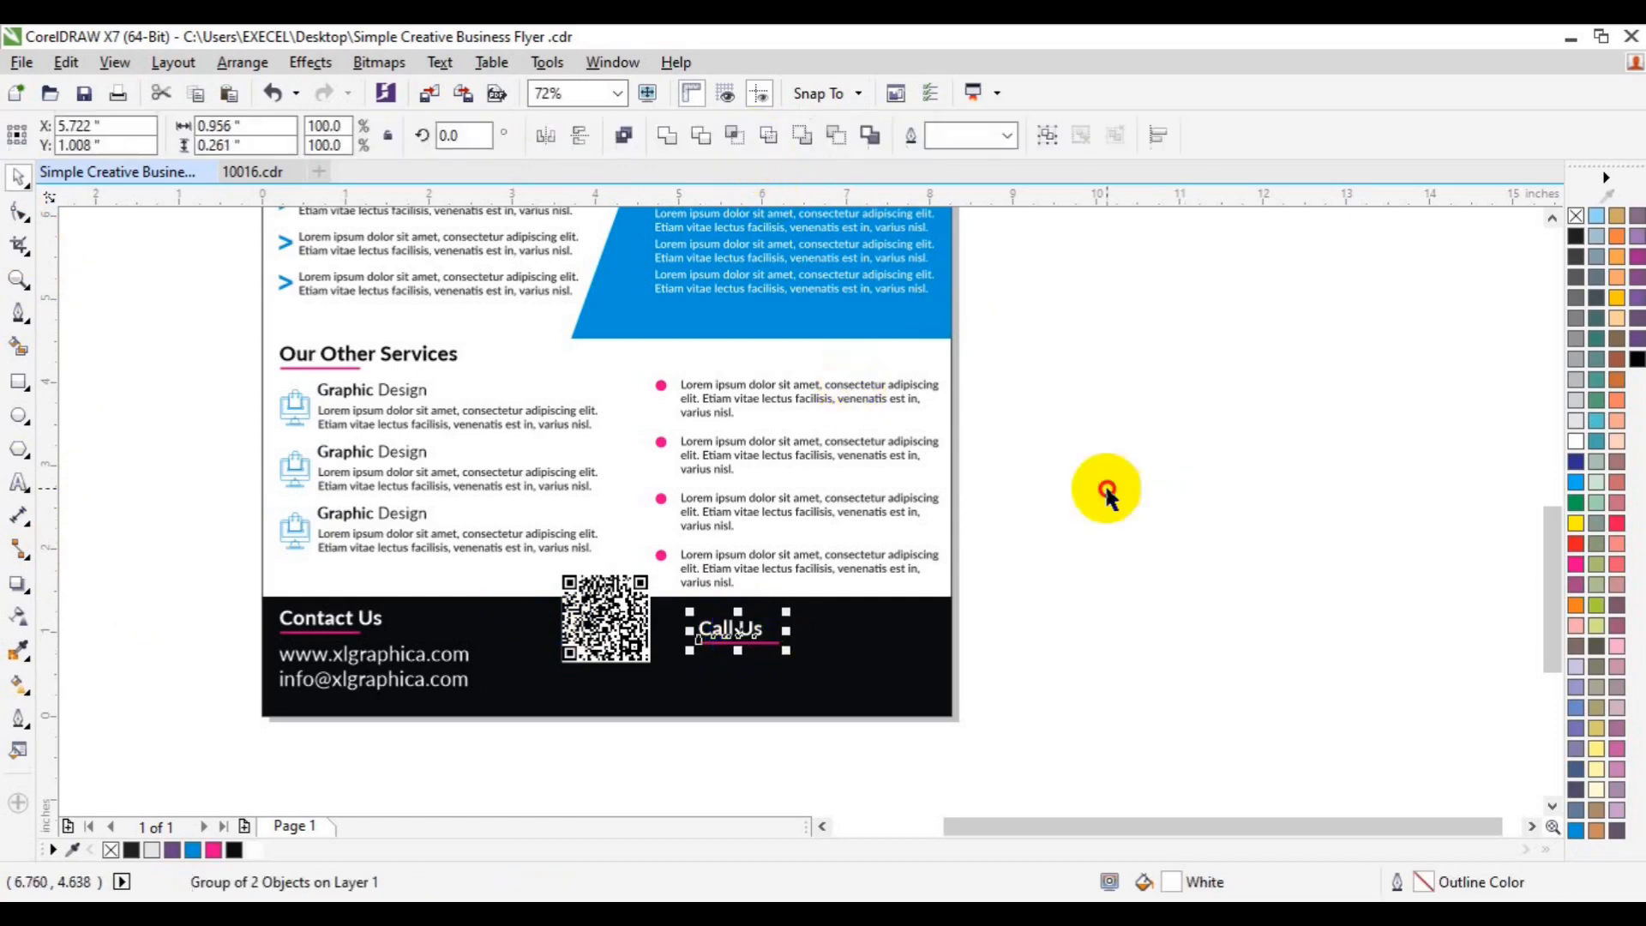
left_click(1107, 488)
left_click(778, 642)
left_click_drag(787, 643, 752, 645)
- Duplicate the Call Us text and move the copy below the heading
left_click(710, 628)
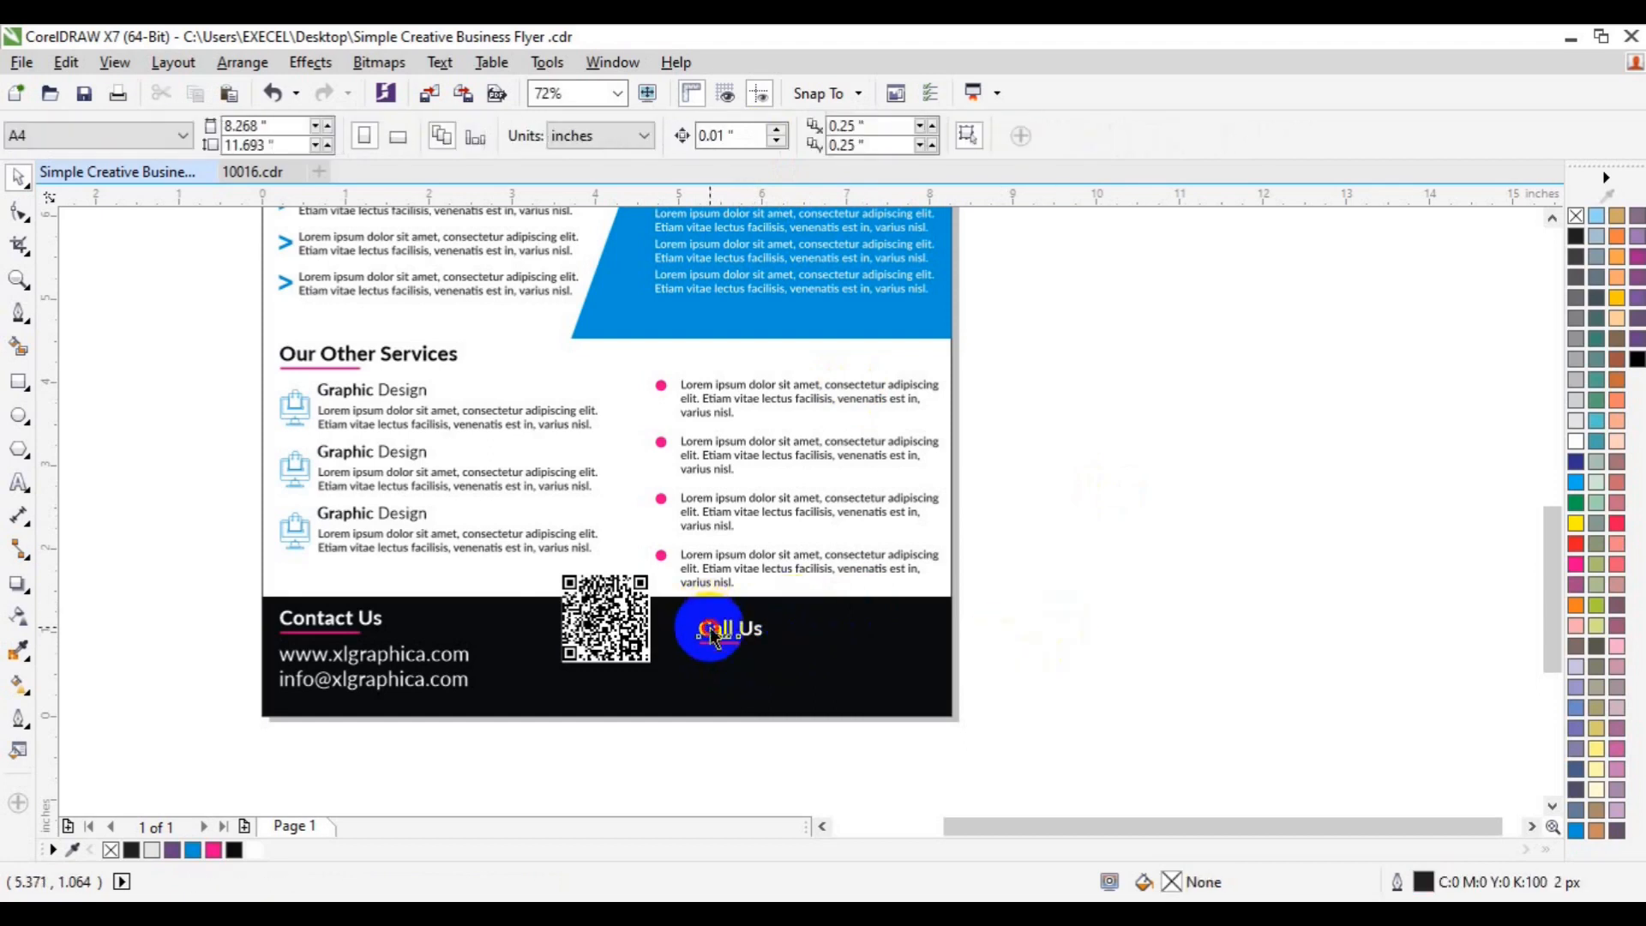
key("ctrl+d")
left_click_drag(753, 609, 760, 674)
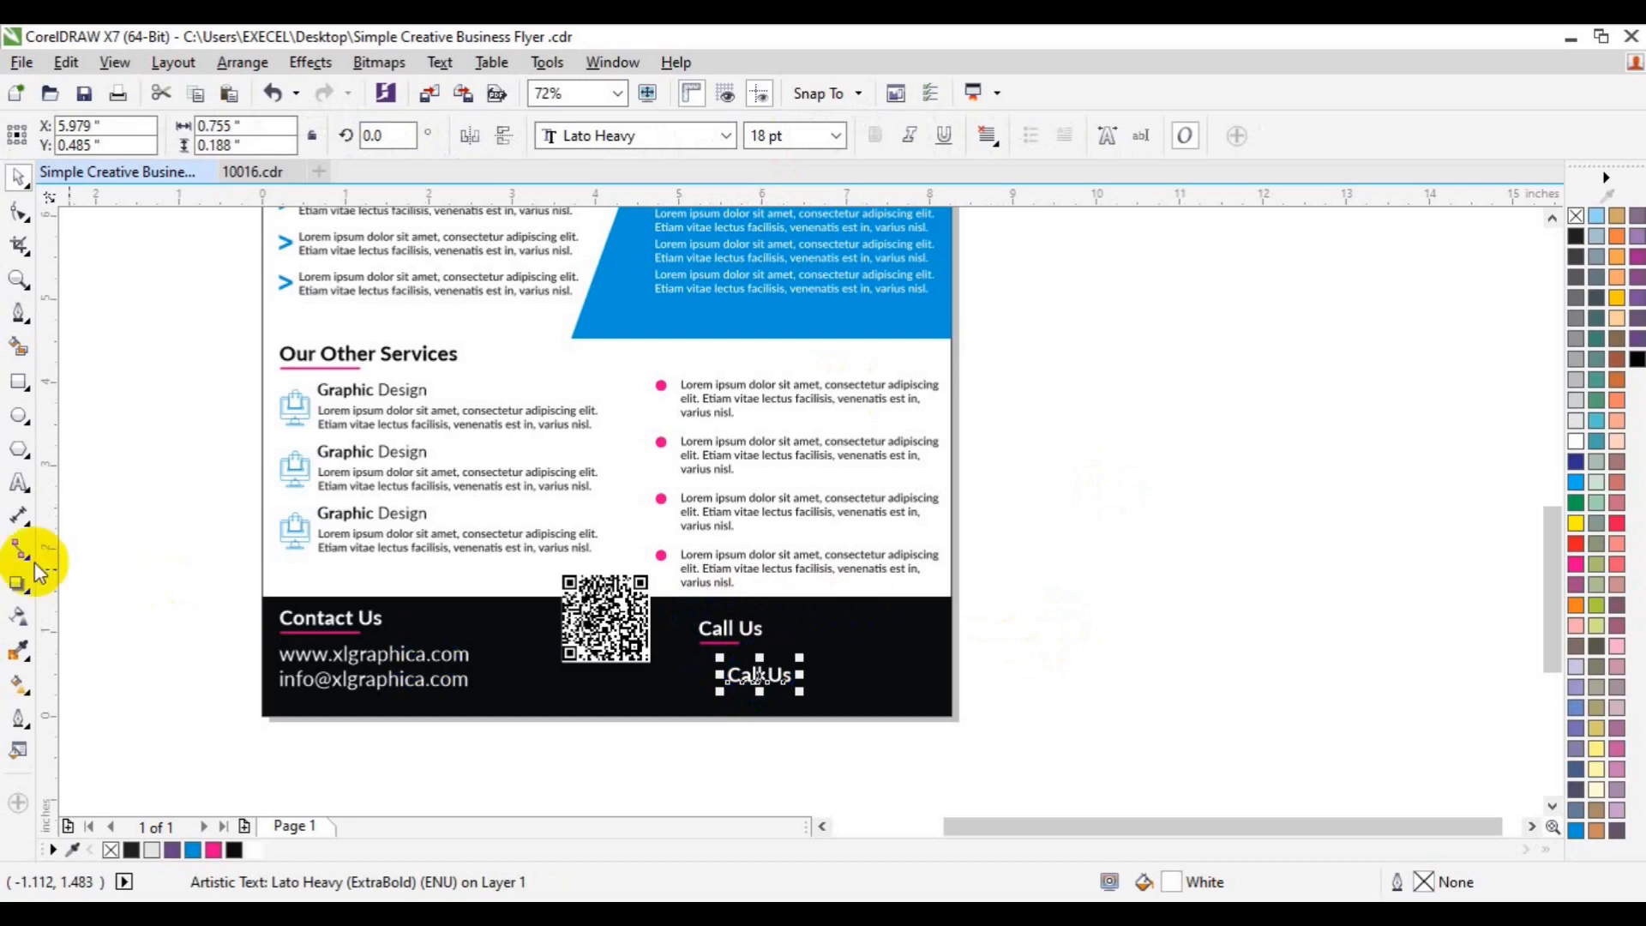
- Replace the duplicate with the phone number and set it to 20 pt
left_click(19, 480)
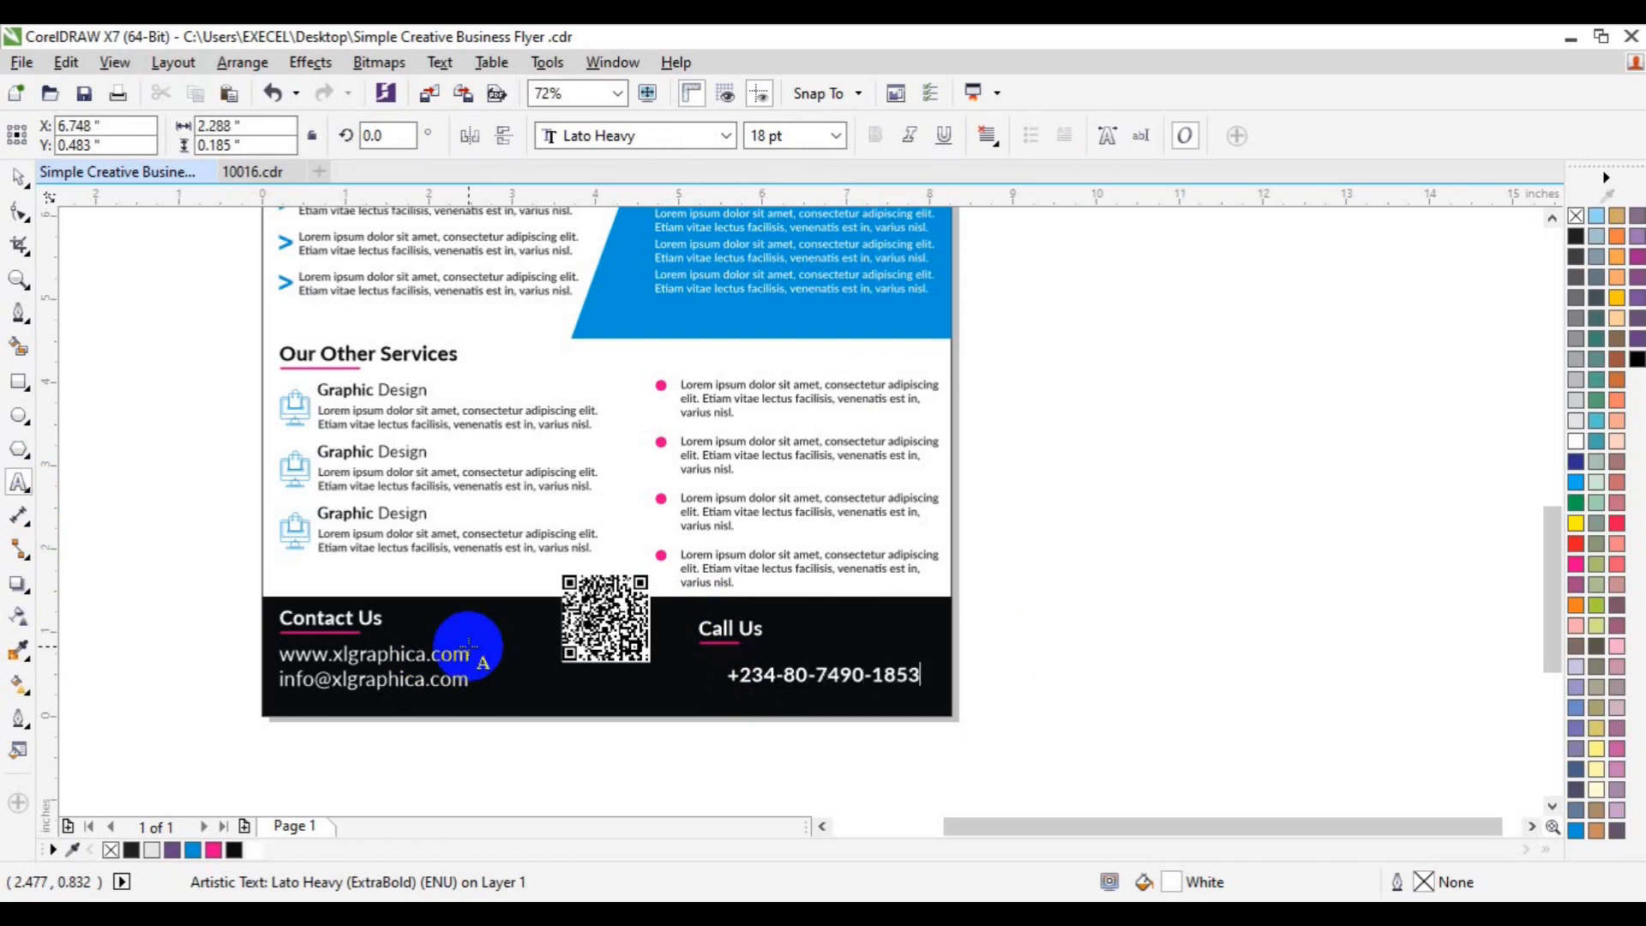
key("ctrl+a")
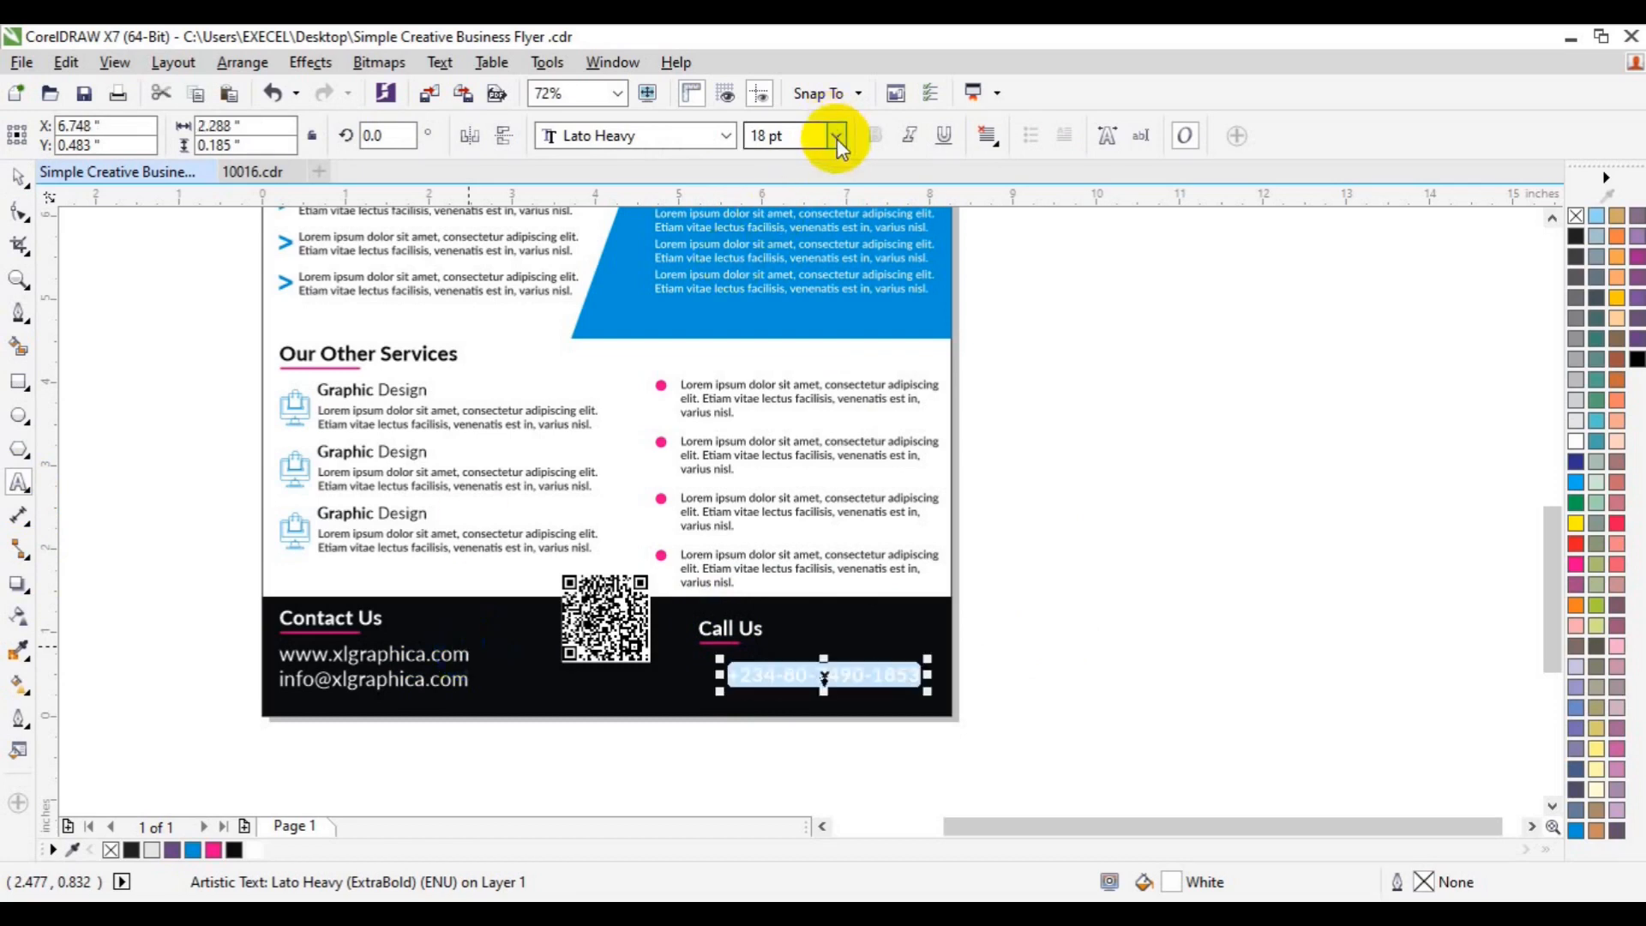
left_click(837, 137)
left_click(799, 361)
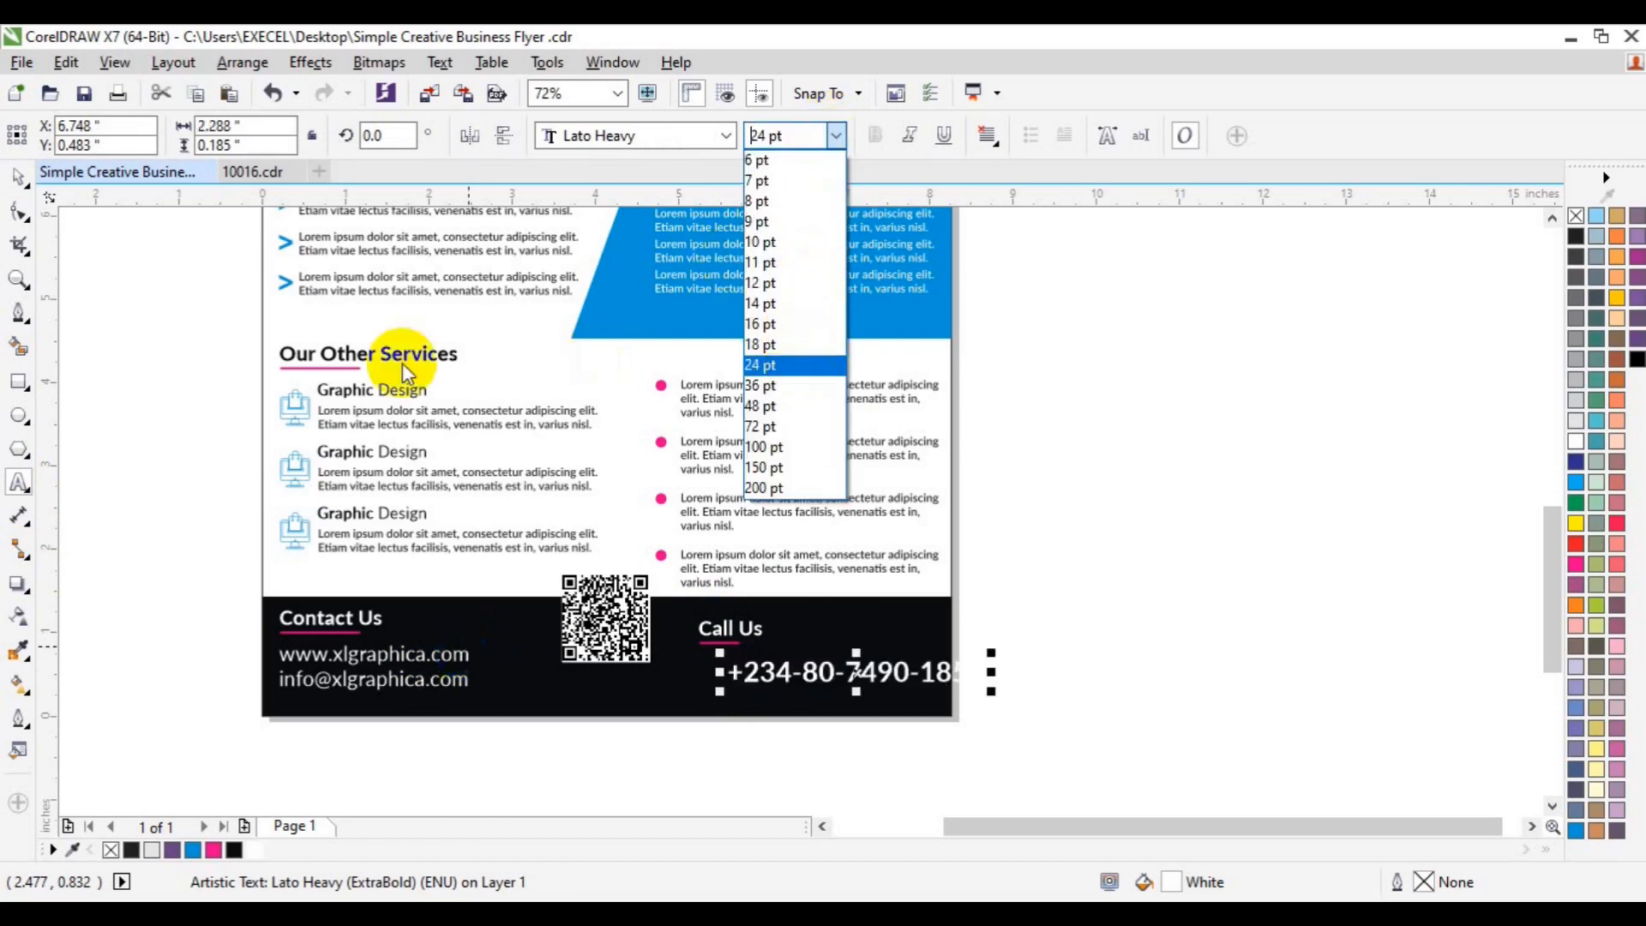
left_click(764, 142)
double_click(763, 137)
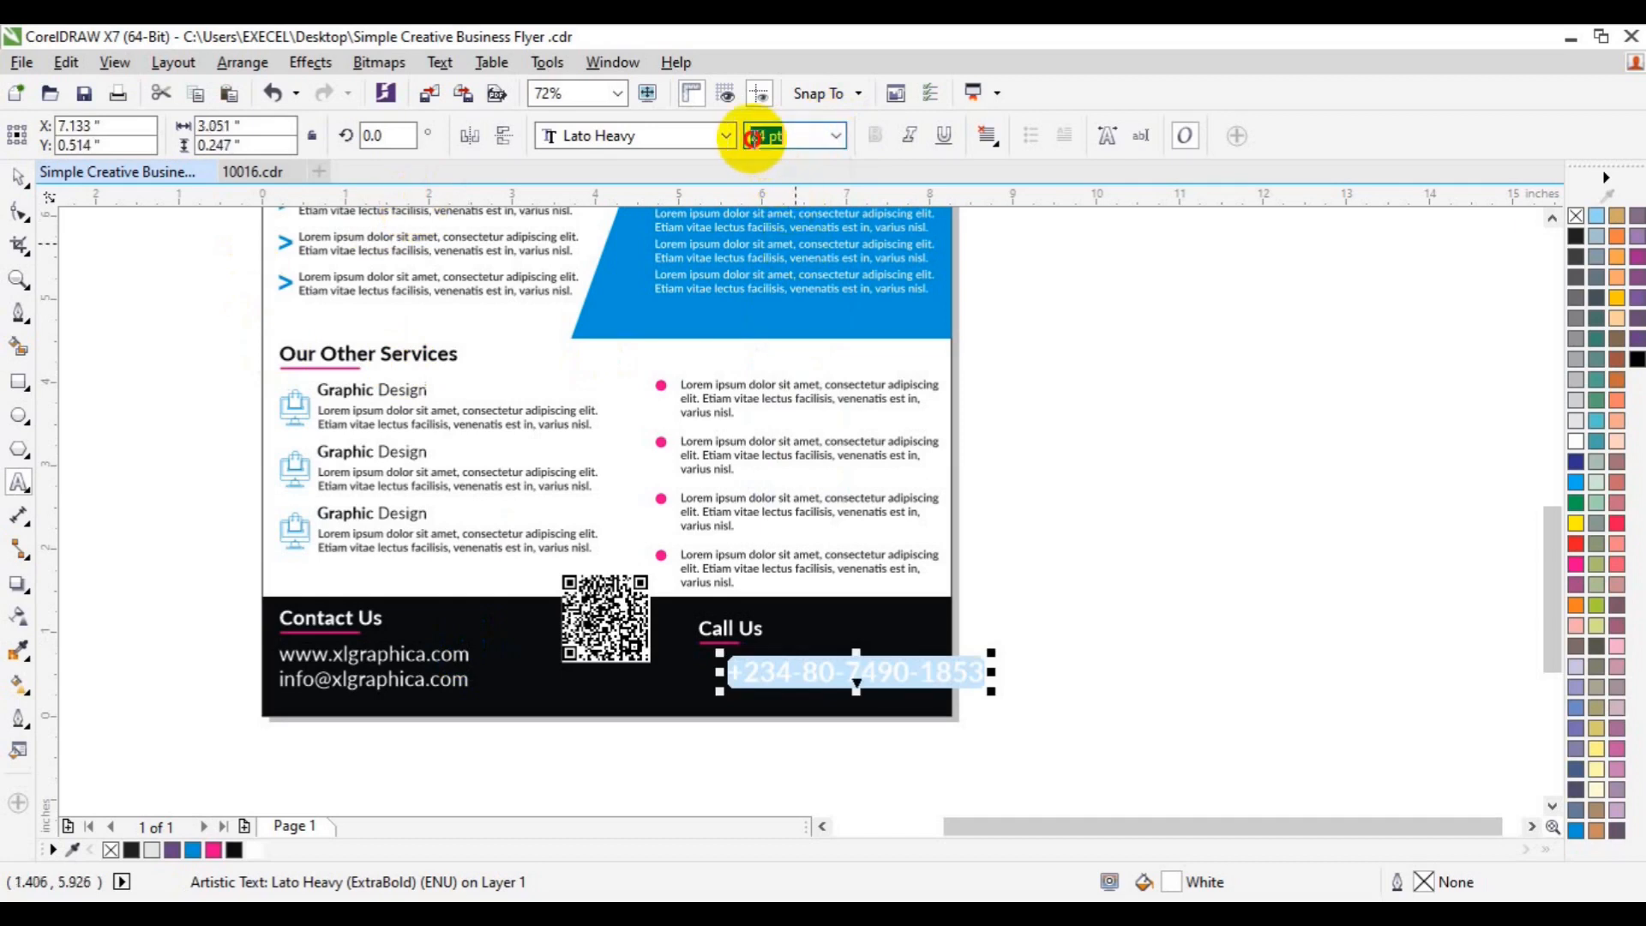
type("2")
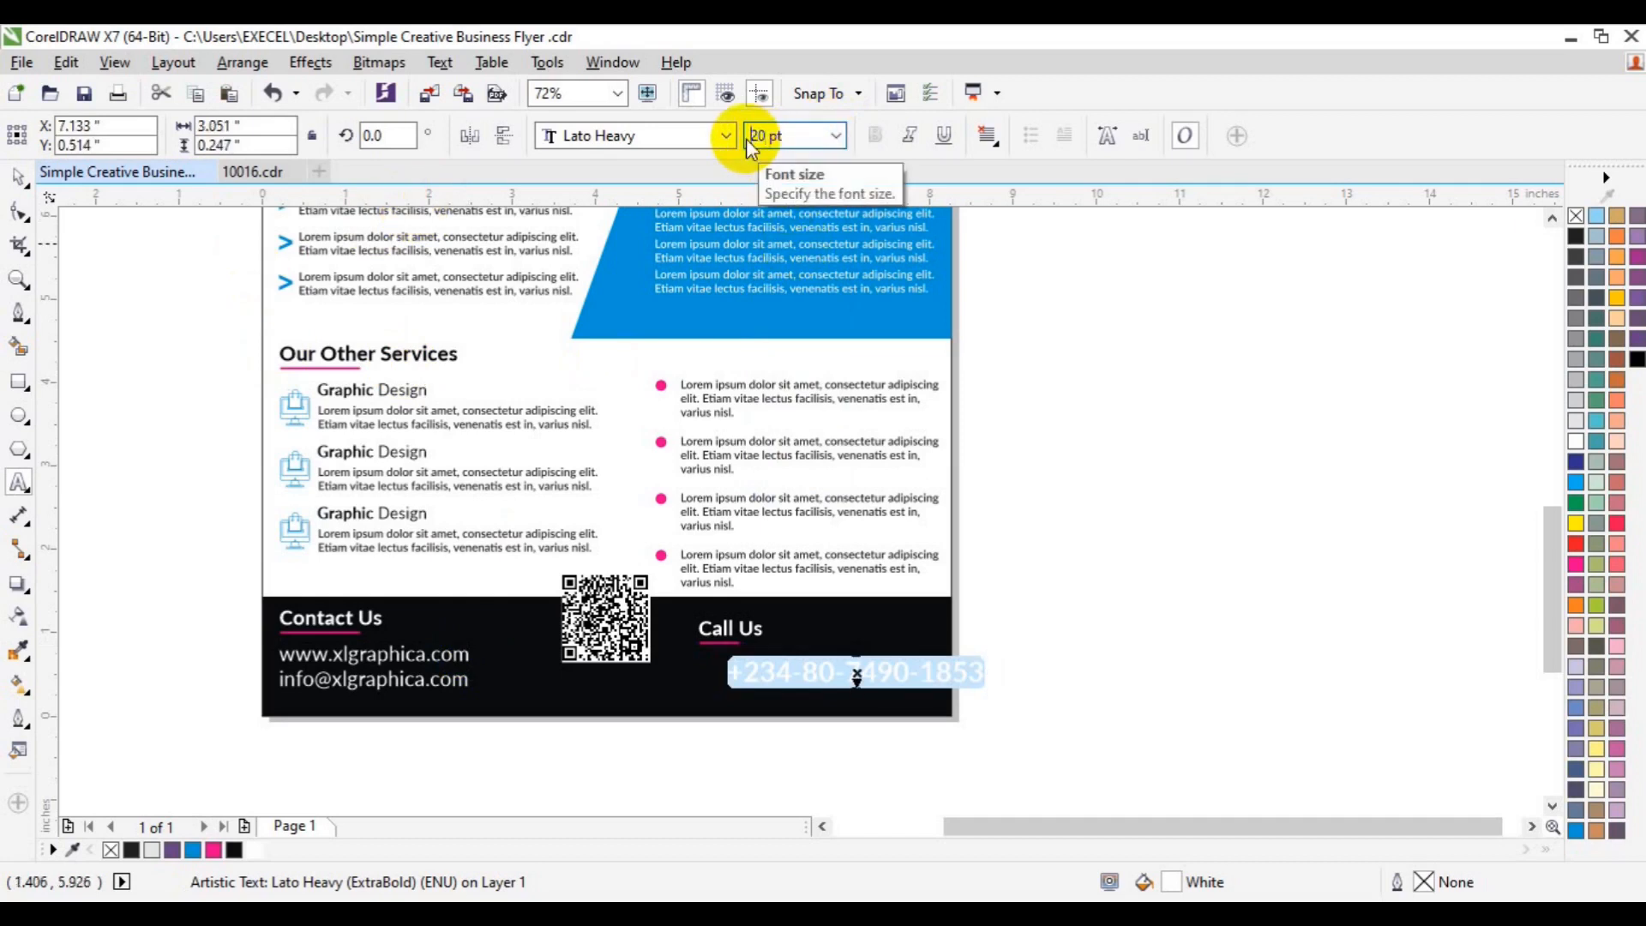
- Position the phone number just under the Call Us heading
left_click(18, 178)
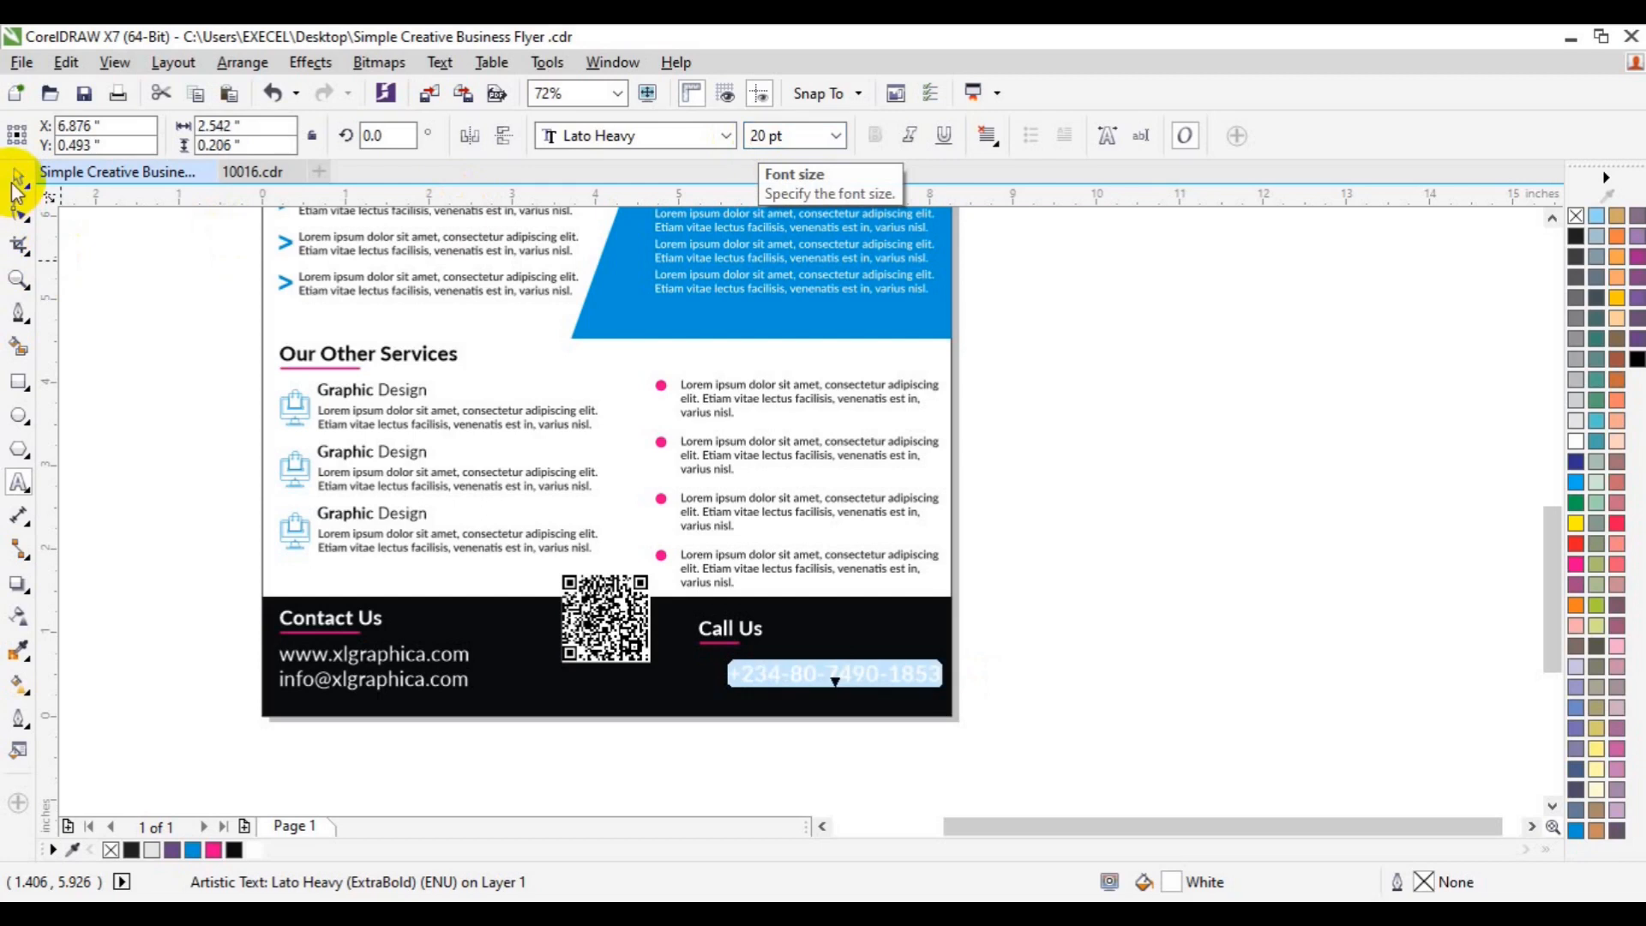
left_click_drag(834, 691, 816, 688)
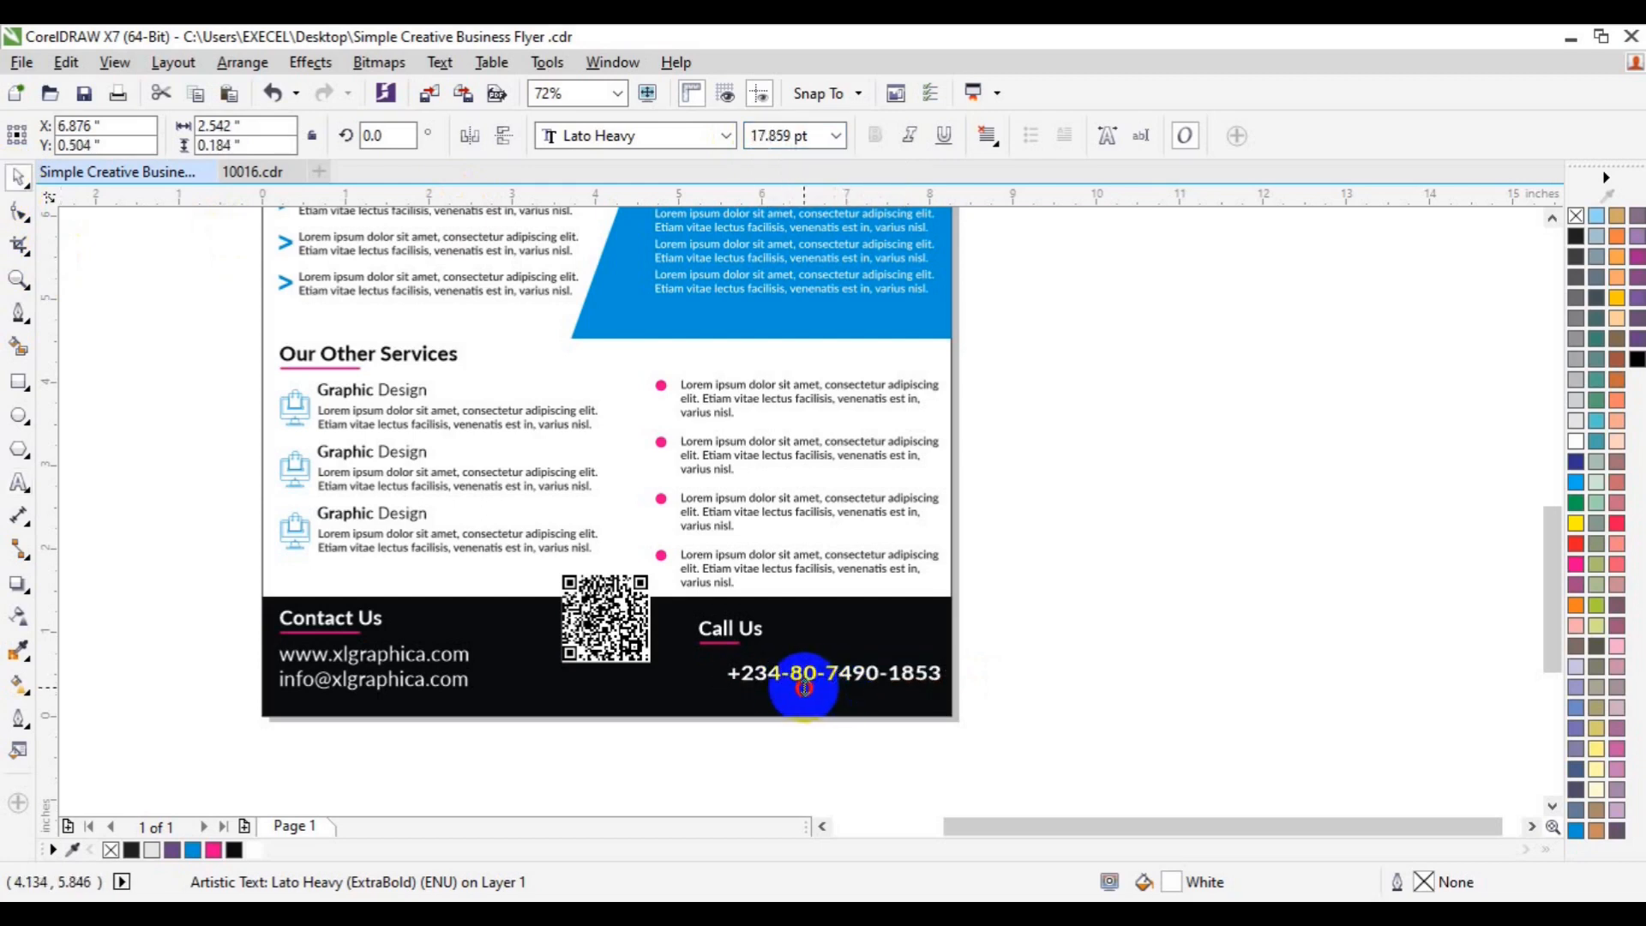
key("ctrl+z")
key("ctrl+z")
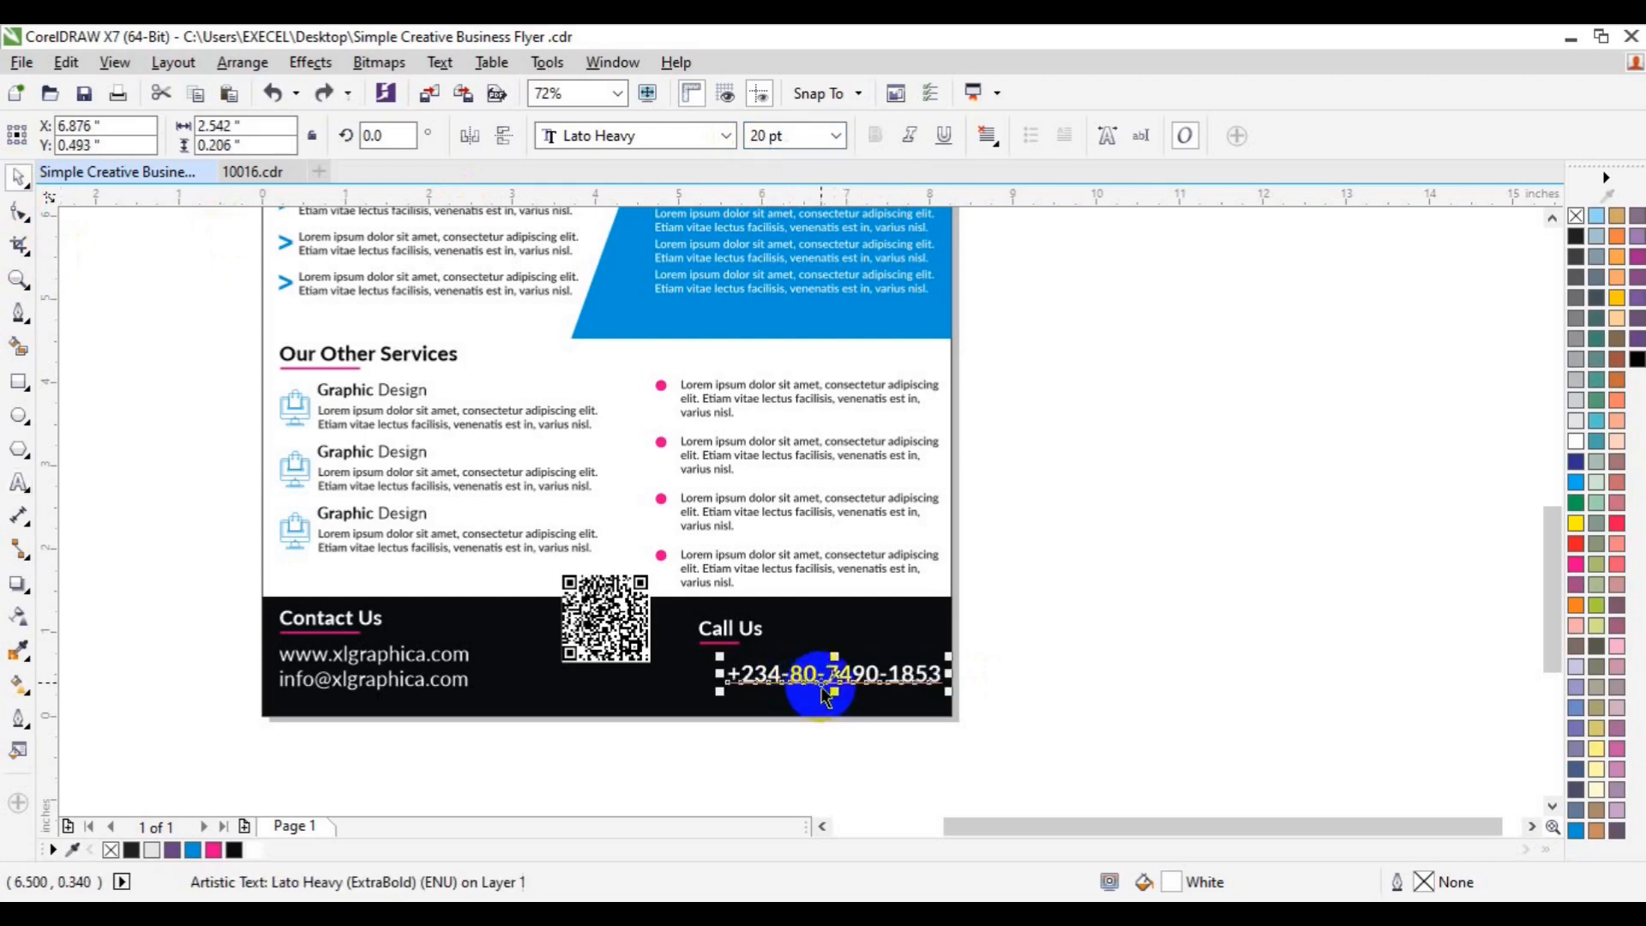
left_click_drag(813, 678, 810, 672)
- Left-align the Call Us heading and underline with the phone number, then group them
left_click(1068, 613)
left_click_drag(1068, 610, 673, 662)
left_click(760, 677, "shift")
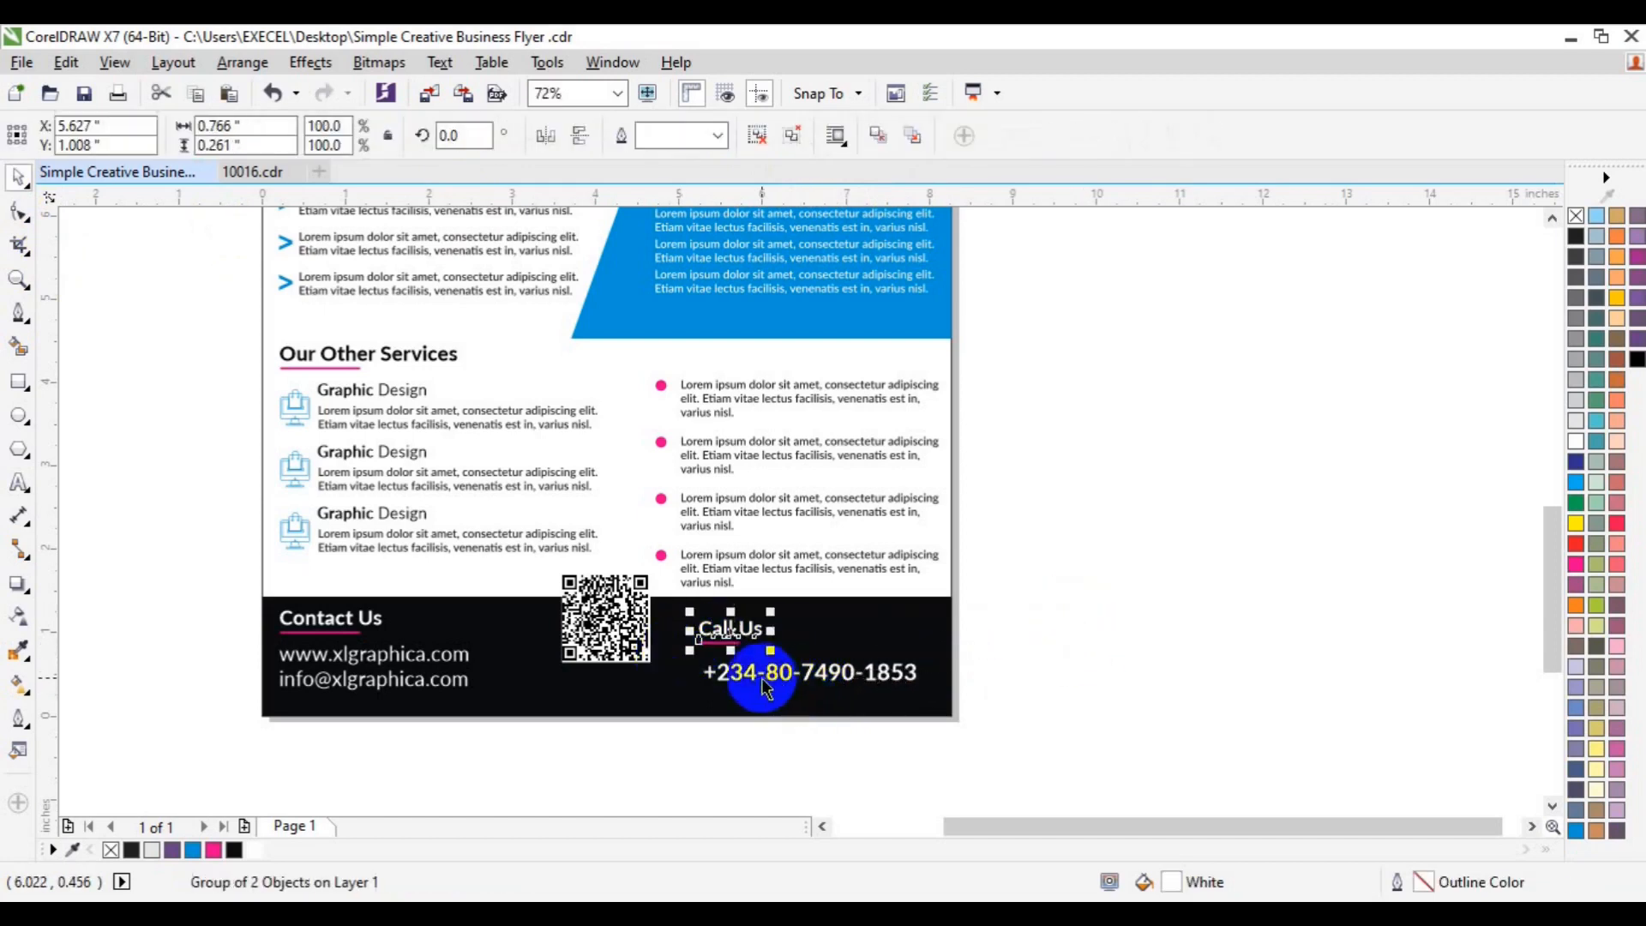
key("l")
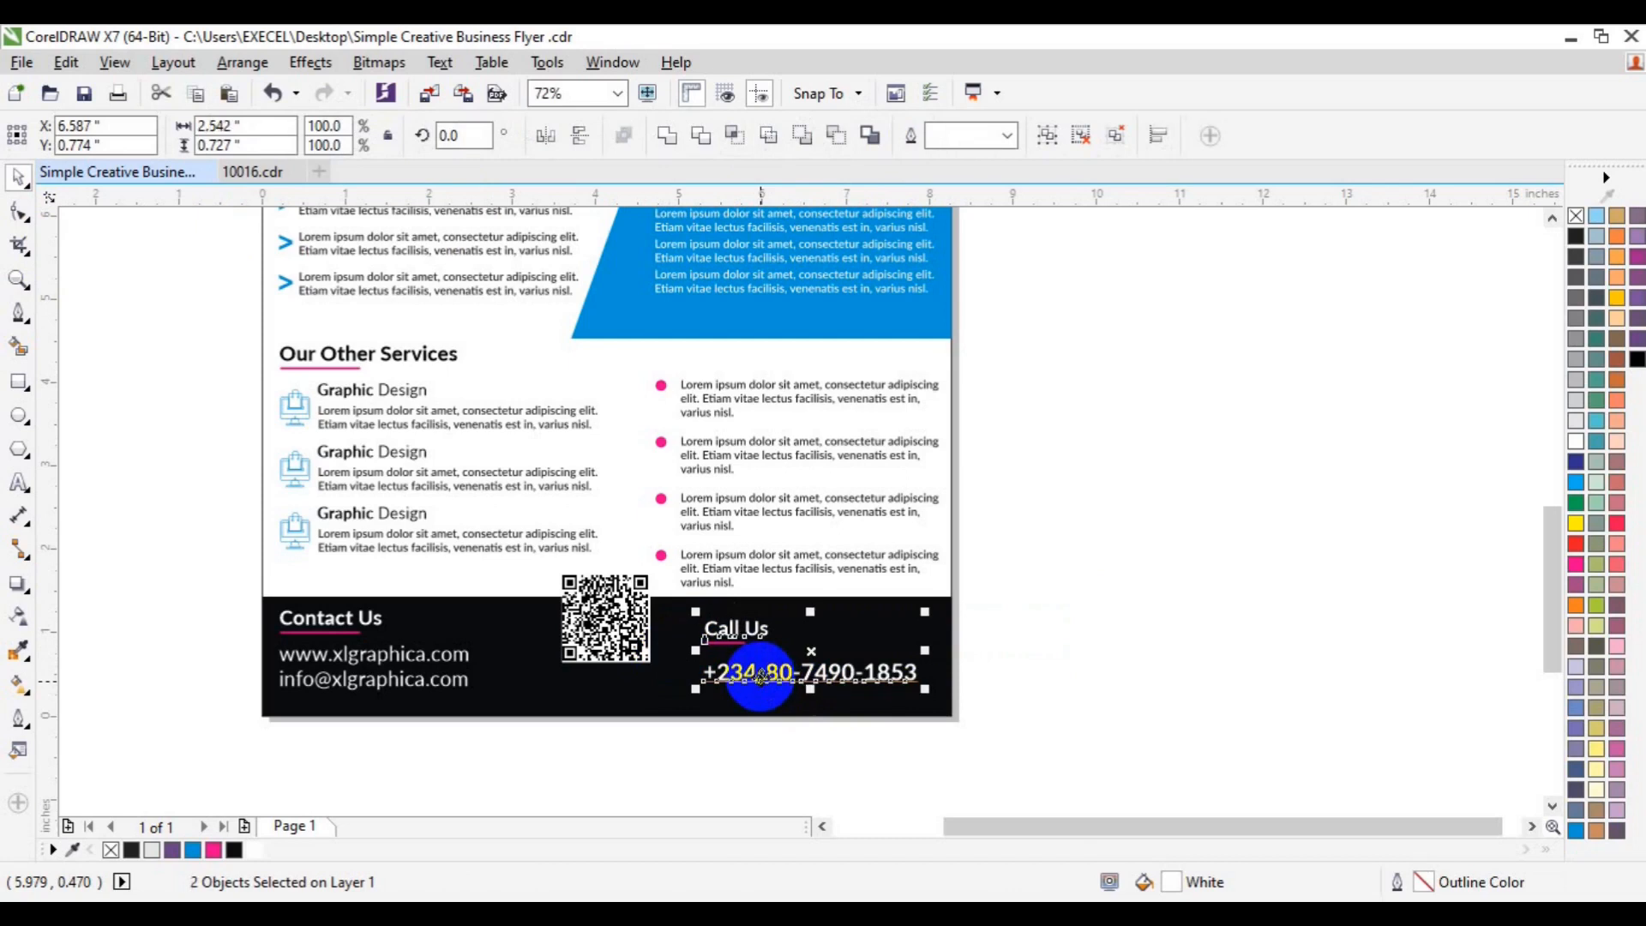
key("ctrl+g")
- Line up the Call Us group with the website and email lines in the footer
left_click(322, 687, "shift")
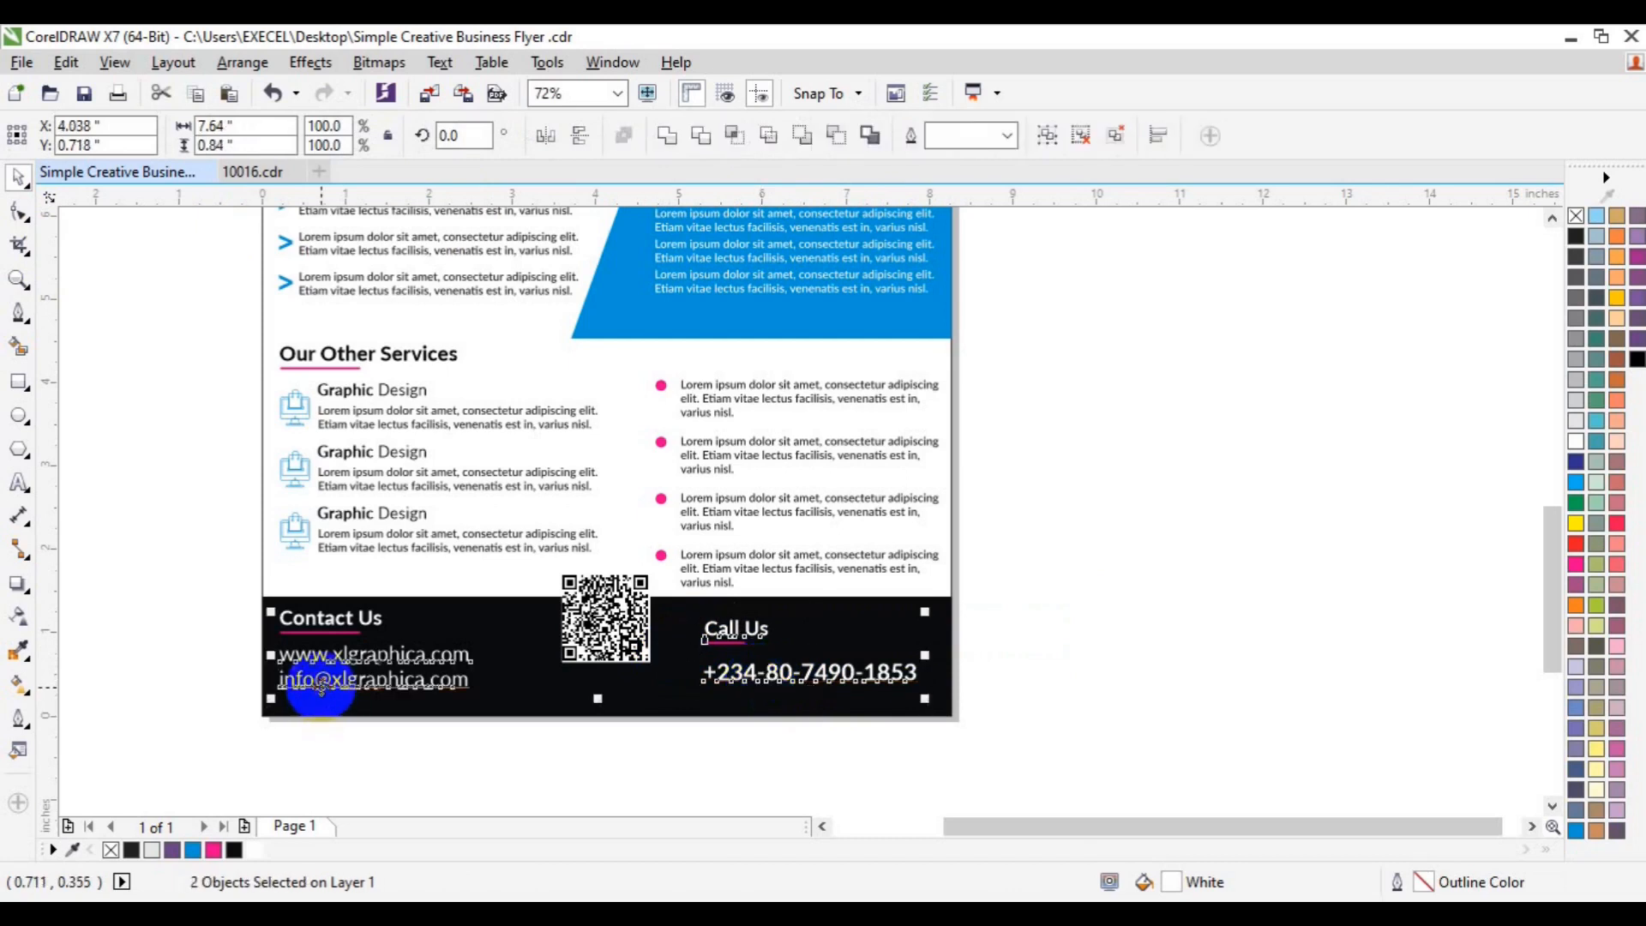
left_click(1227, 629)
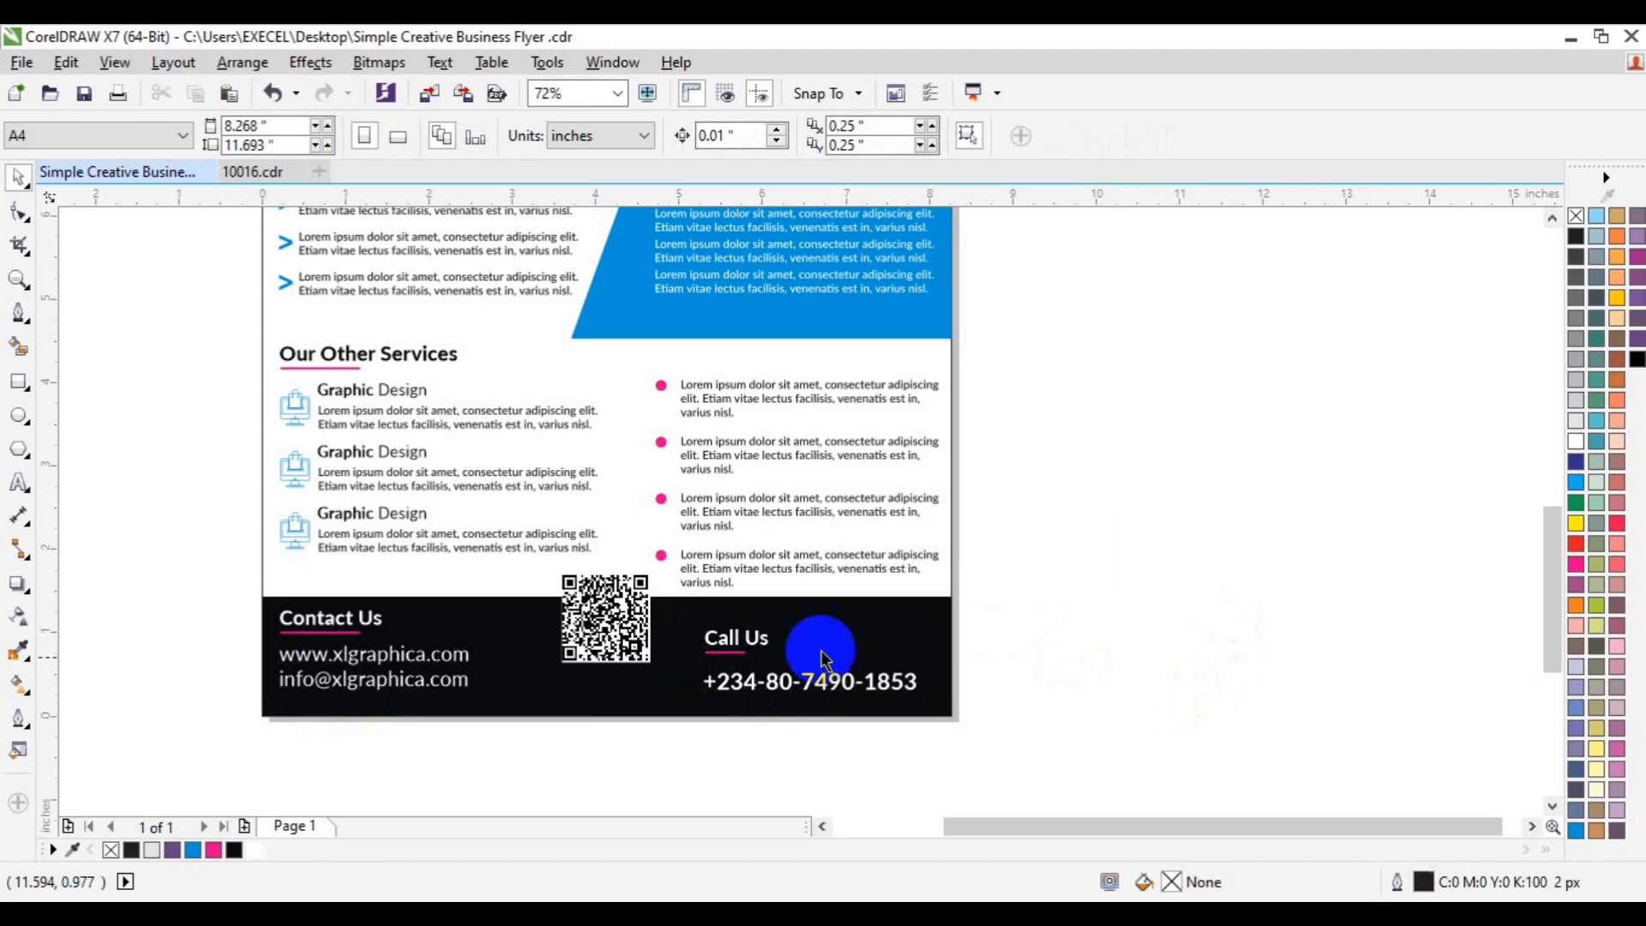
left_click(1552, 220)
left_click(1552, 219)
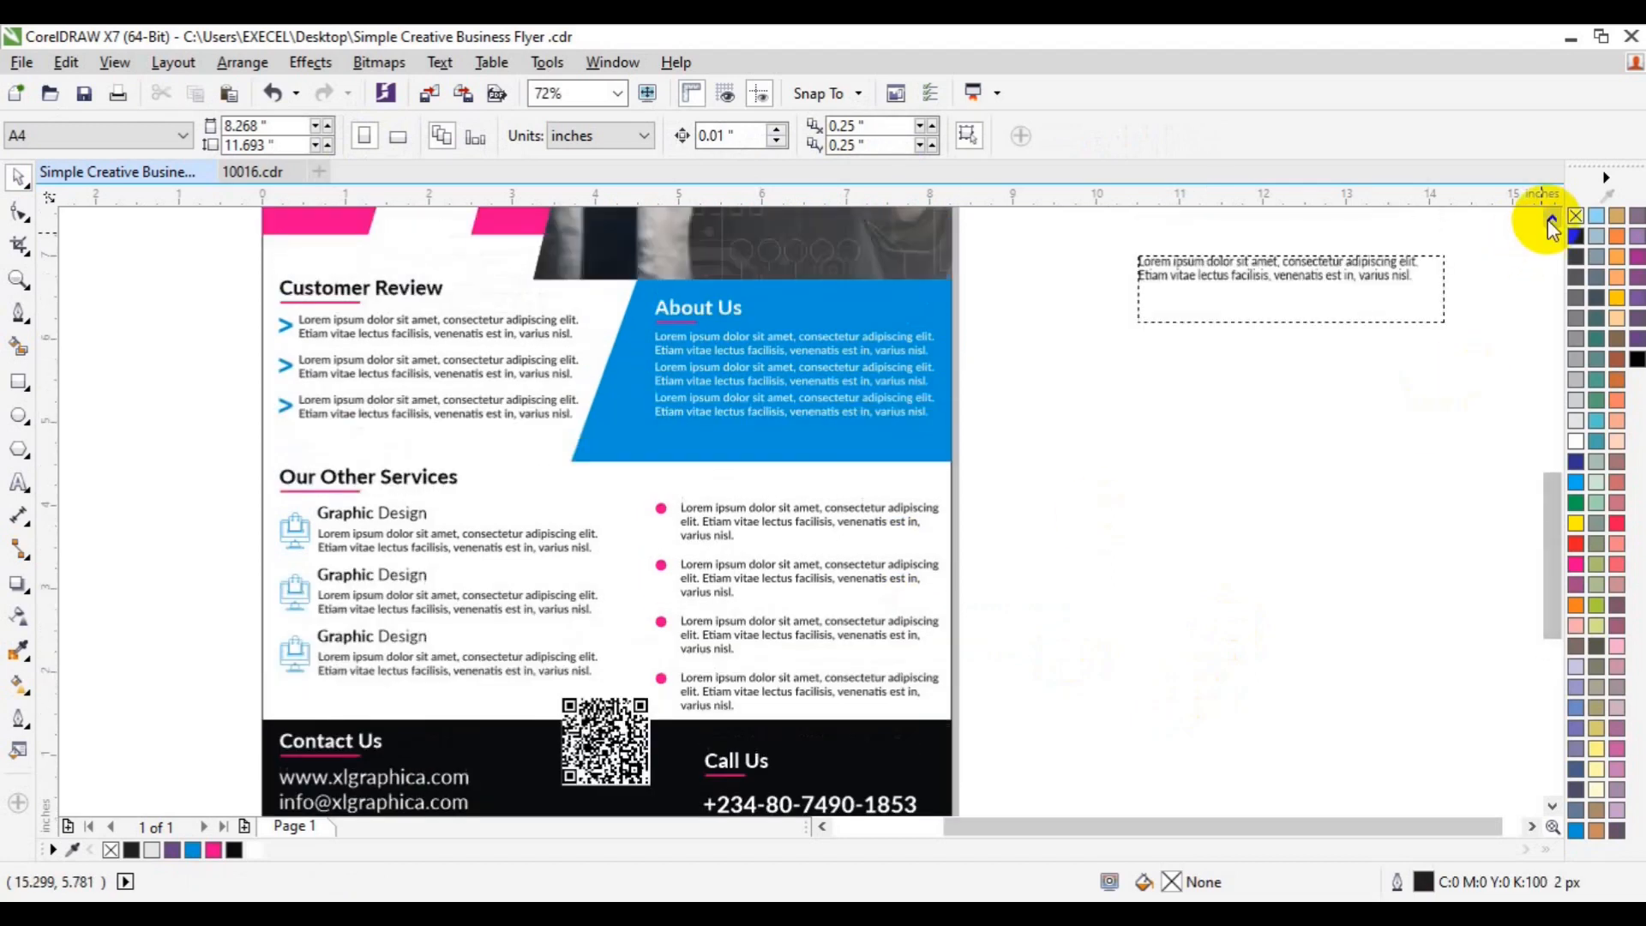
- Delete the spare lorem ipsum frame beside the page and zoom out to 36% to view the flyer
left_click(1340, 271)
key("Delete")
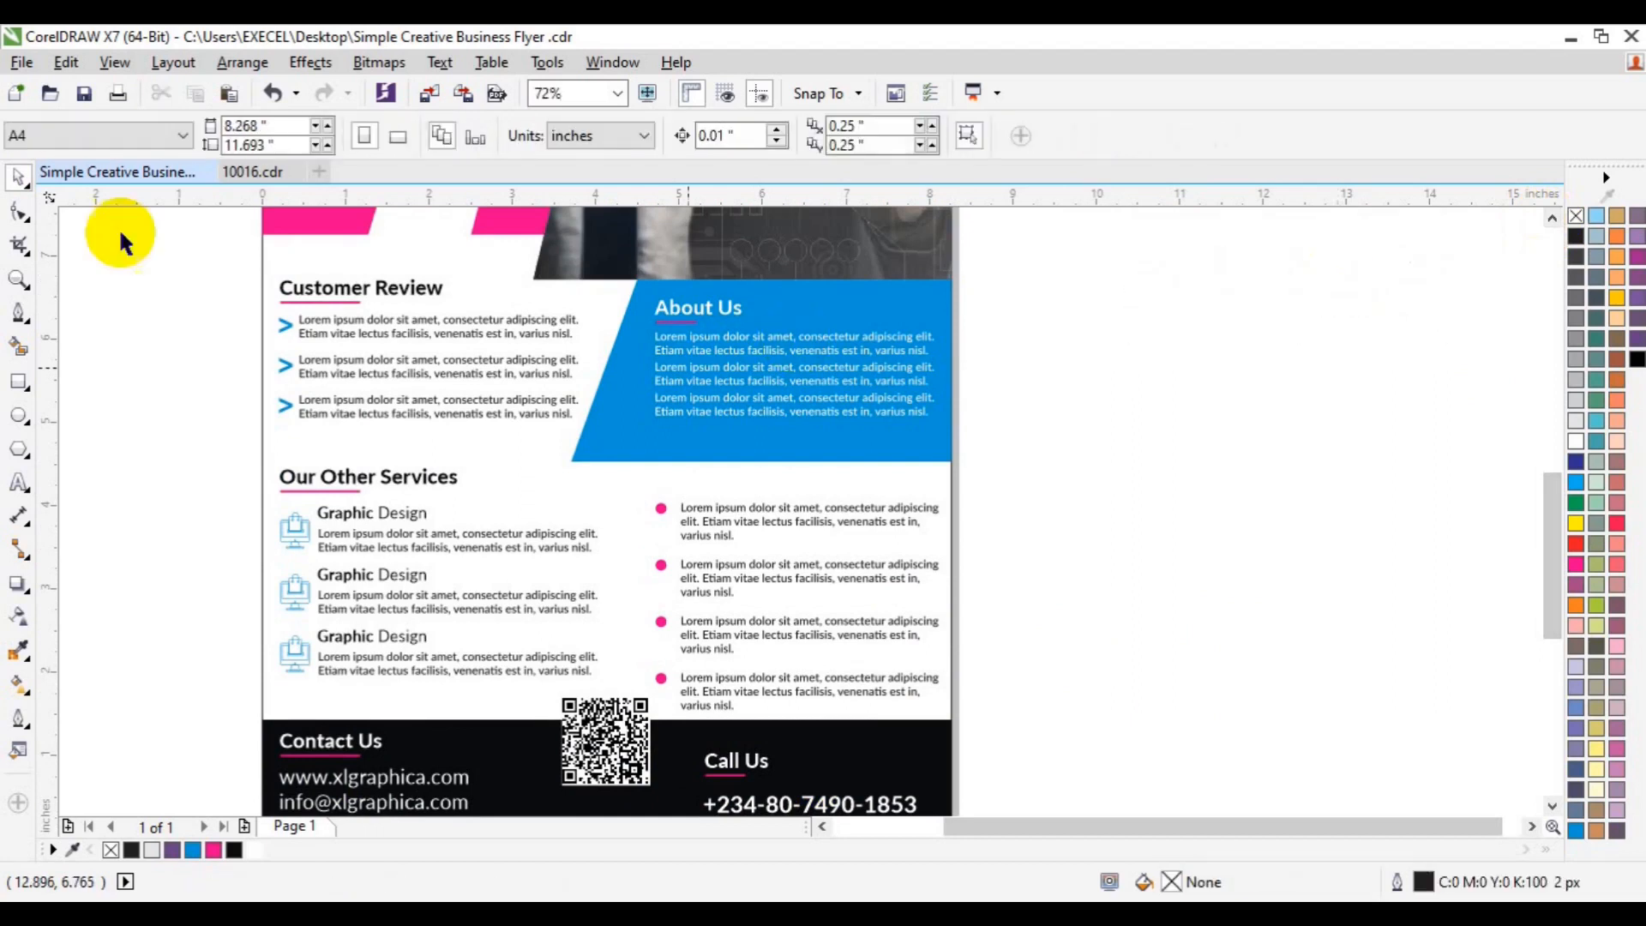
left_click(17, 281)
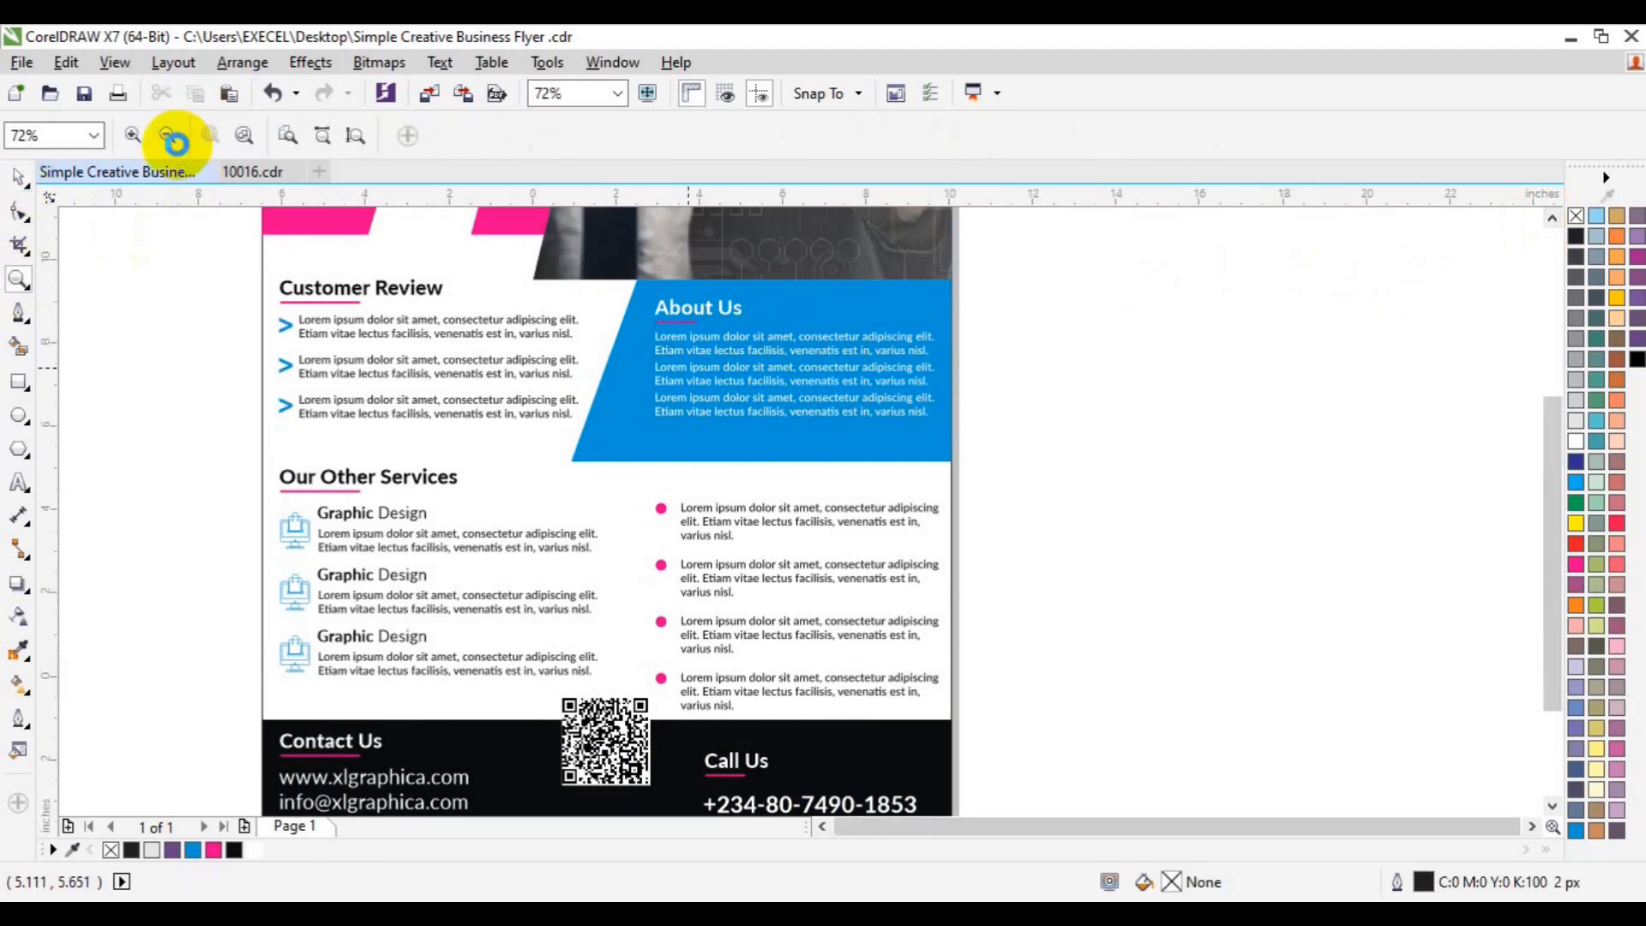
left_click(171, 139)
key("space")
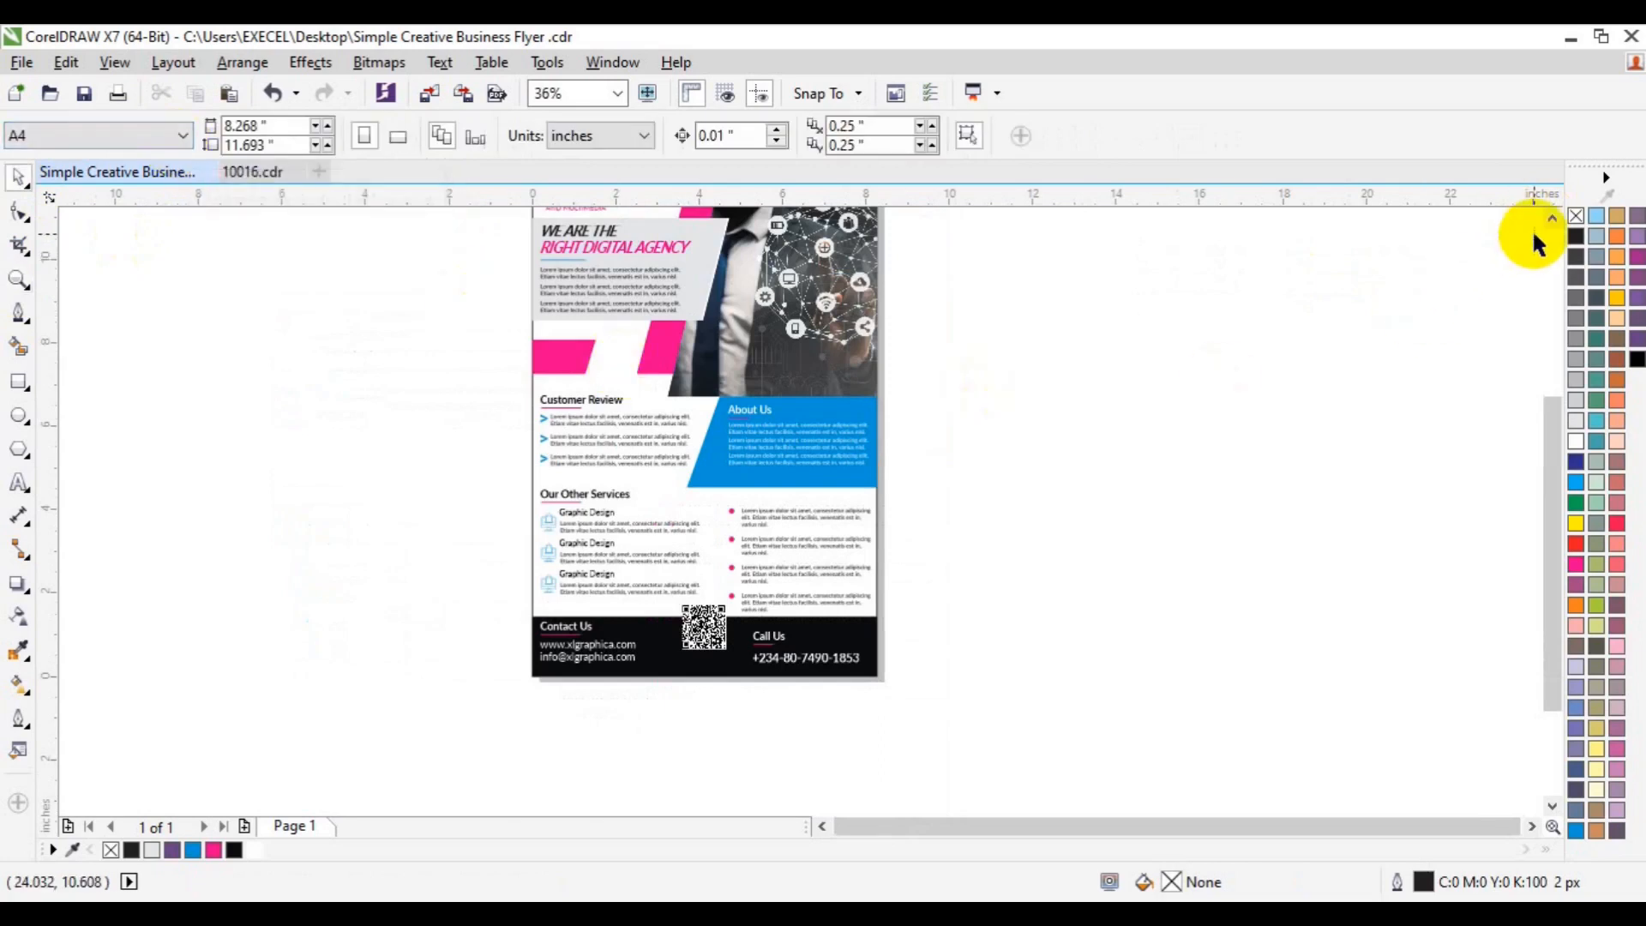
left_click(1549, 220)
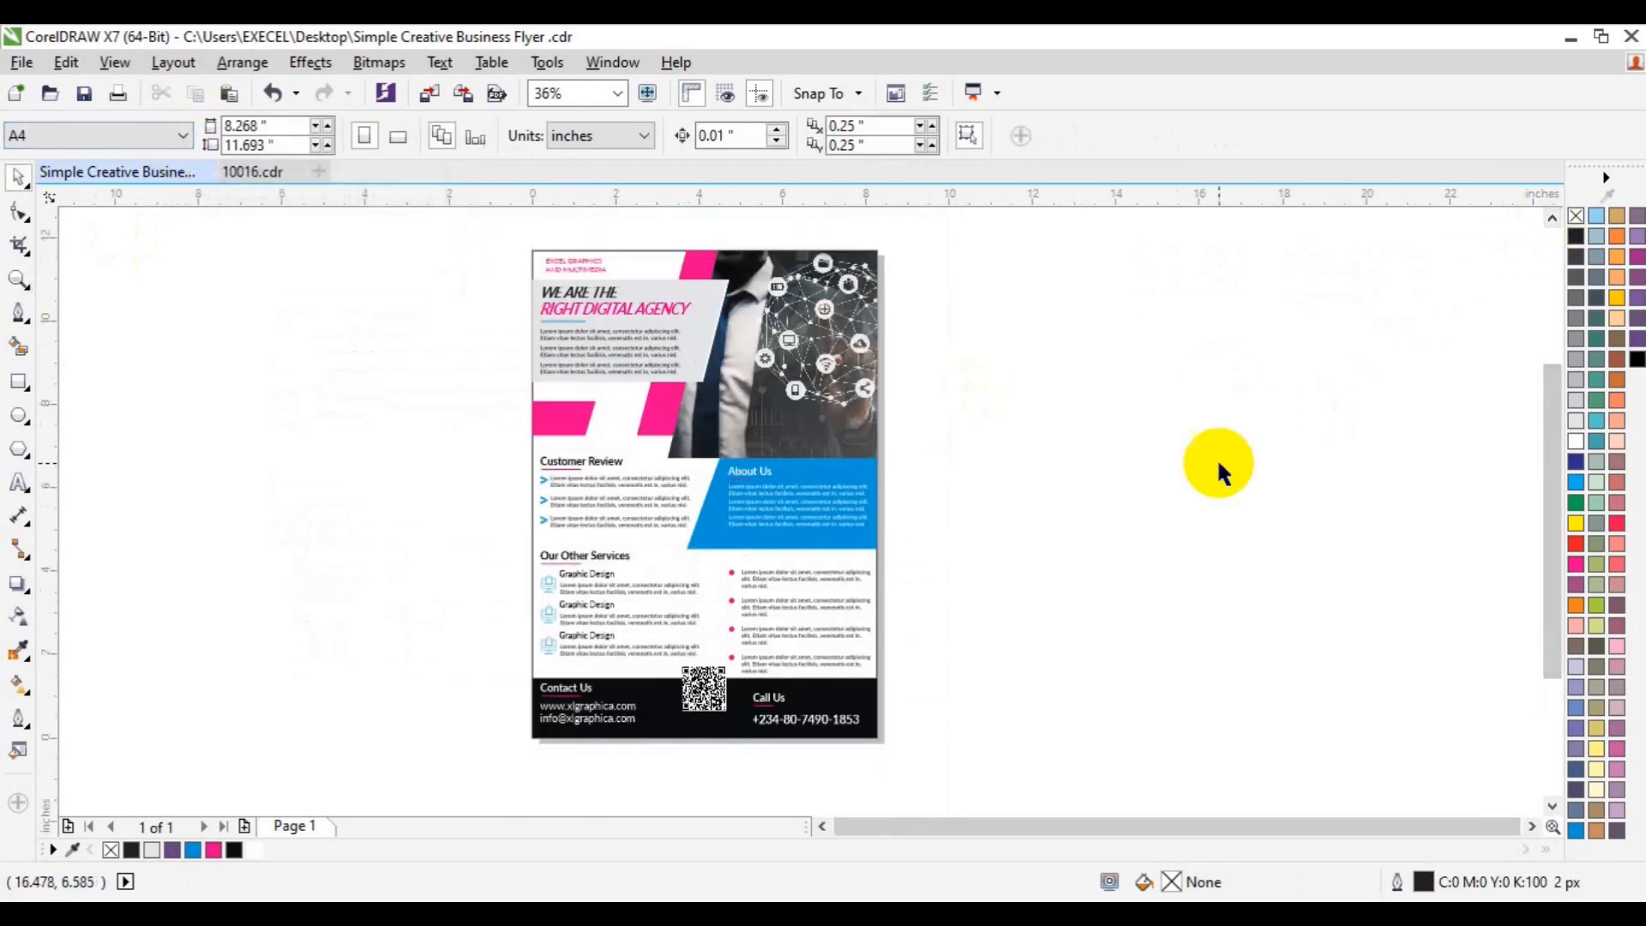